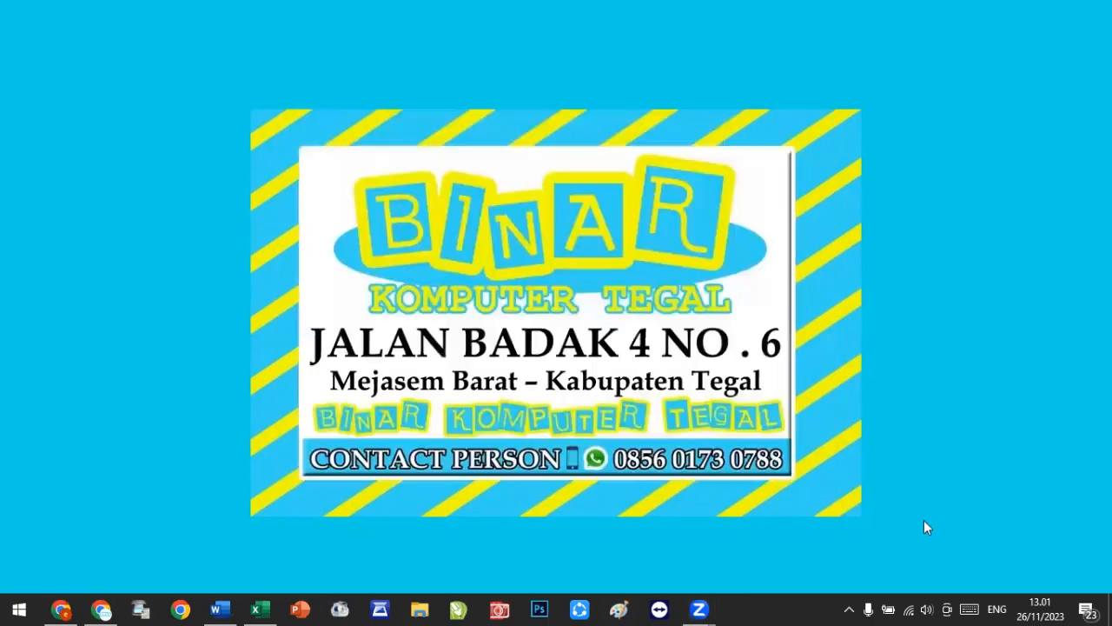
Step: Open the course document and scroll through its table layout to review the existing content
click(228, 608)
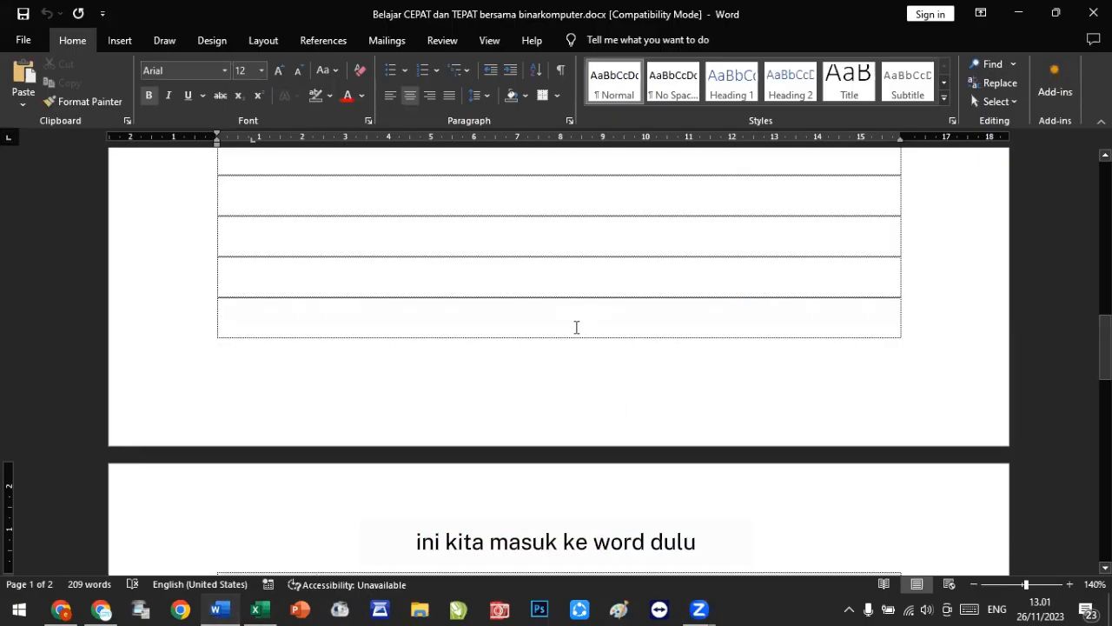
scroll(577, 327, up, 2)
drag(1105, 348, 1106, 193)
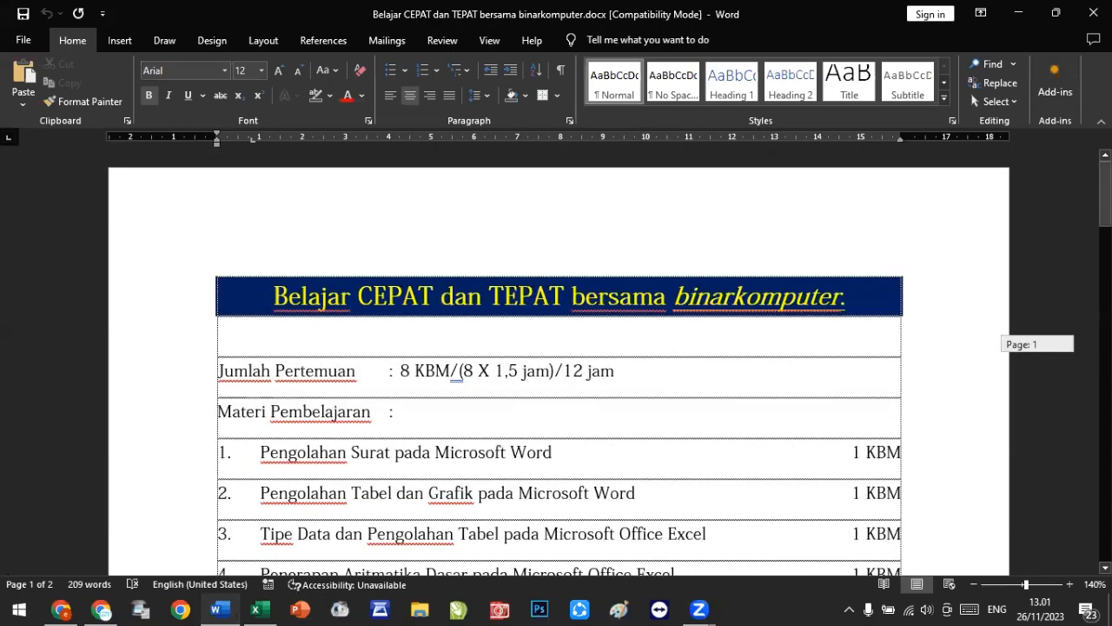
scroll(673, 365, down, 2)
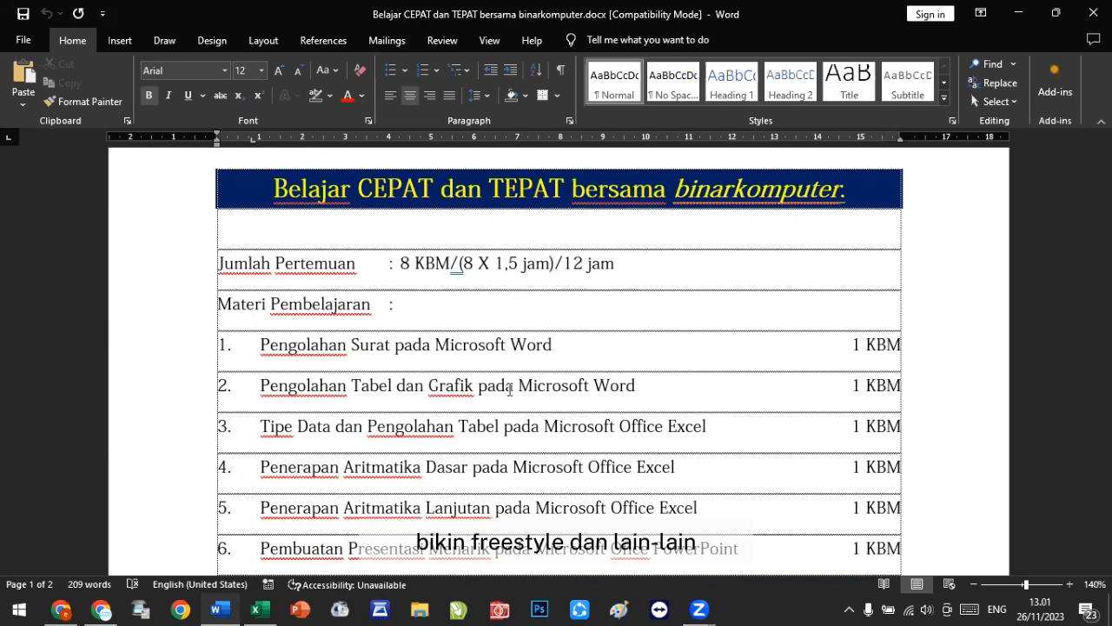
scroll(463, 345, down, 10)
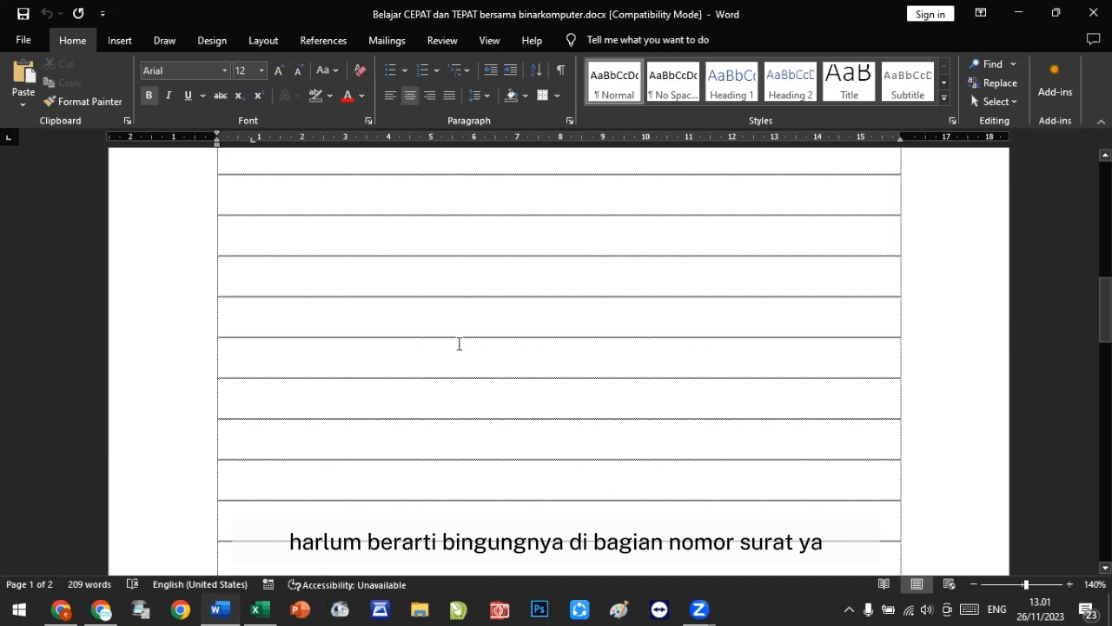
scroll(418, 493, down, 3)
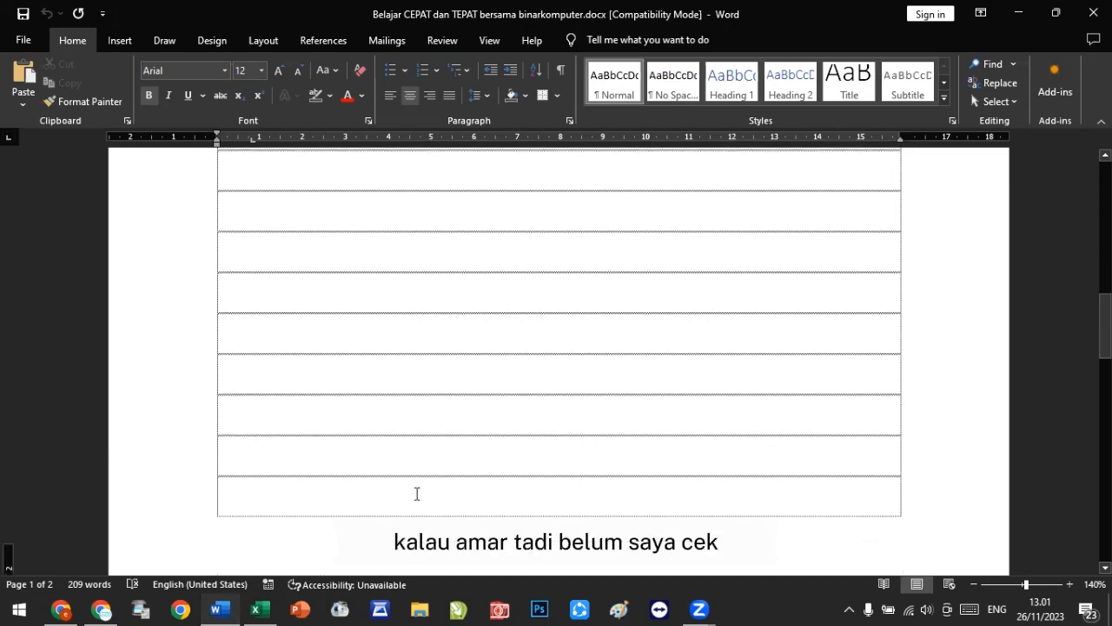
scroll(418, 466, down, 3)
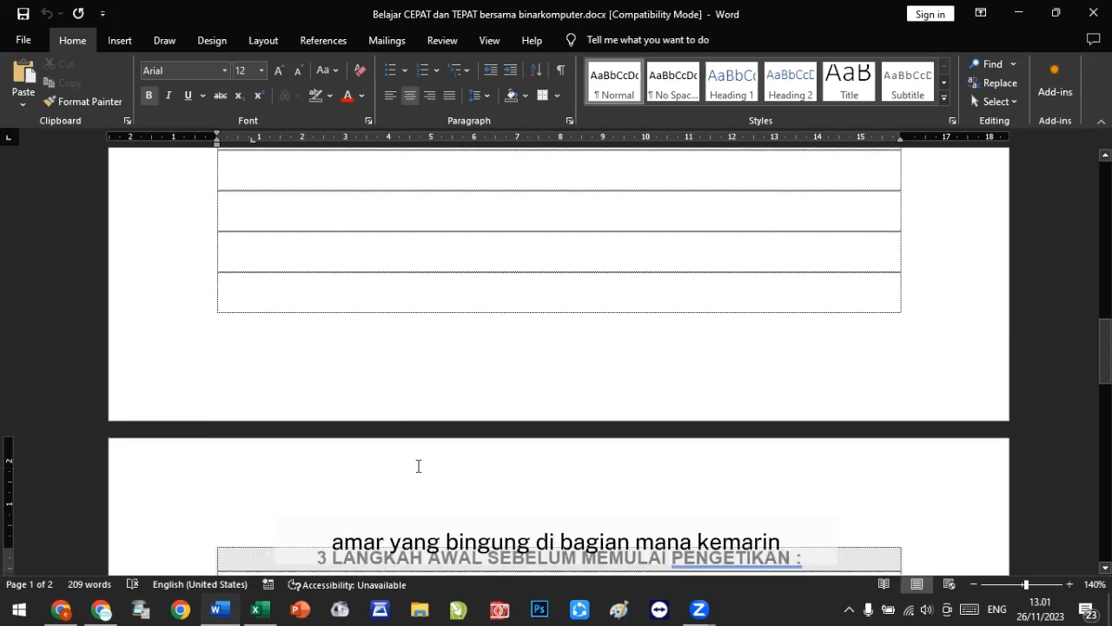
scroll(418, 466, up, 4)
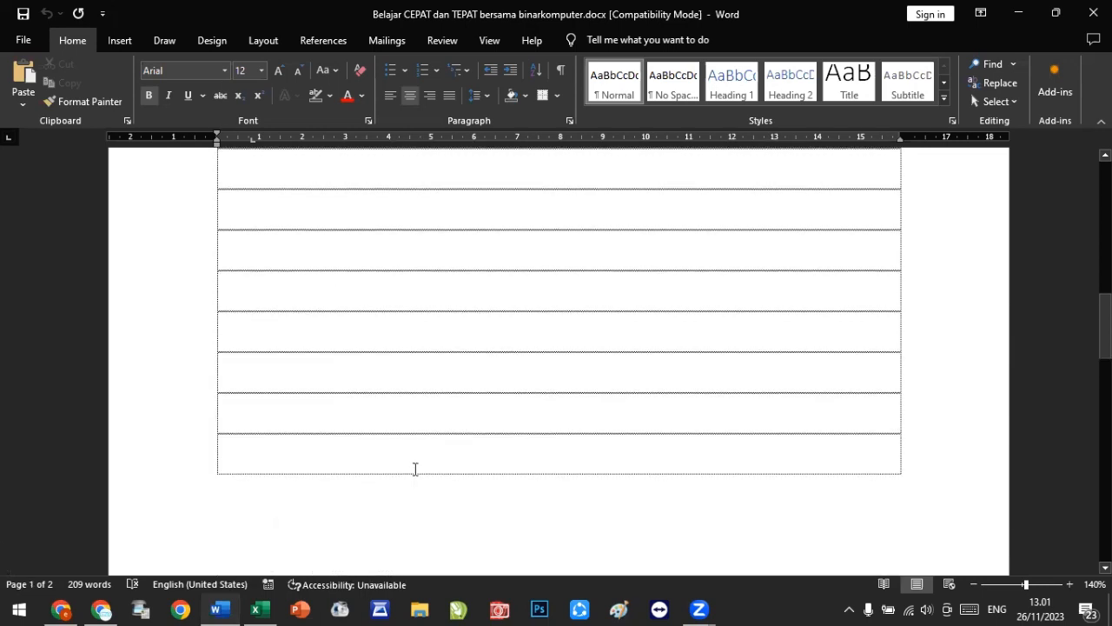
Step: Switch to the blank document and type Nomor in the first table row
key(alt+Tab)
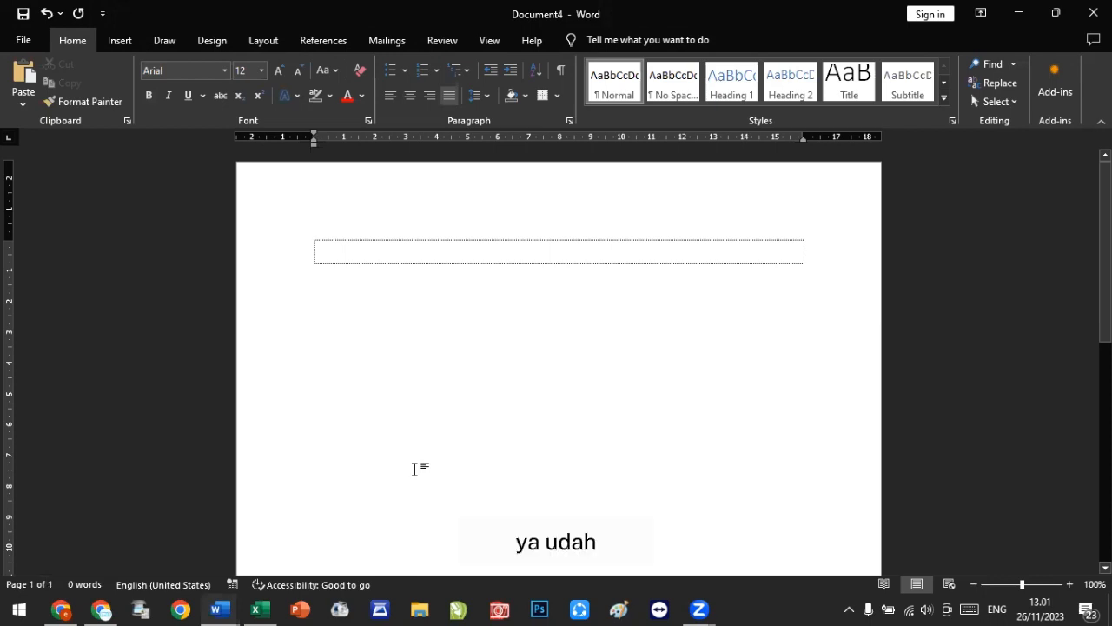
click(343, 244)
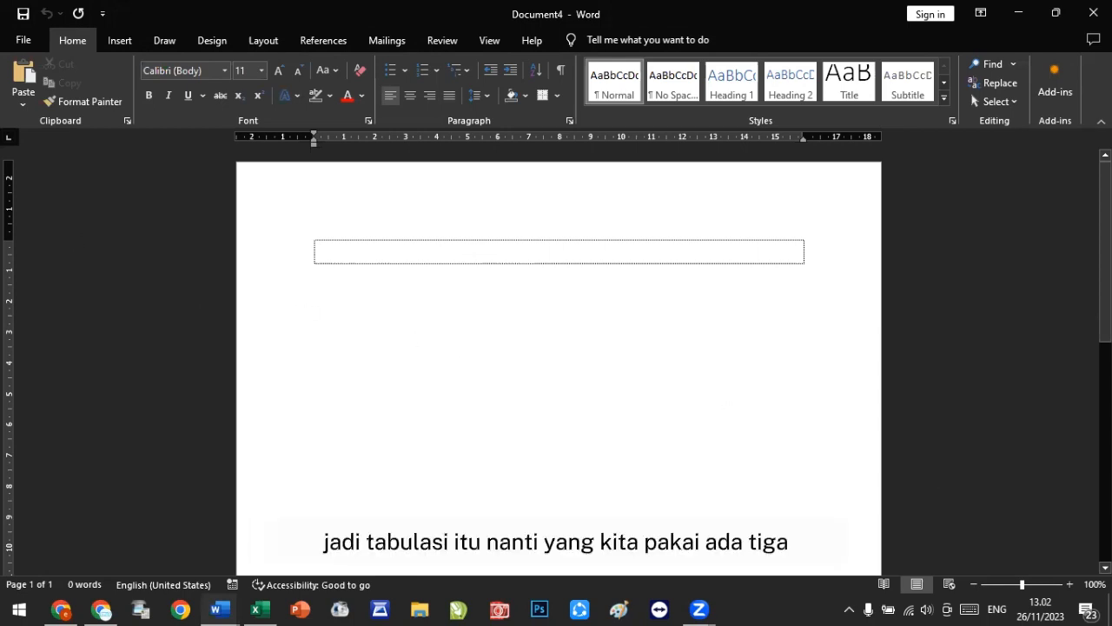
click(9, 140)
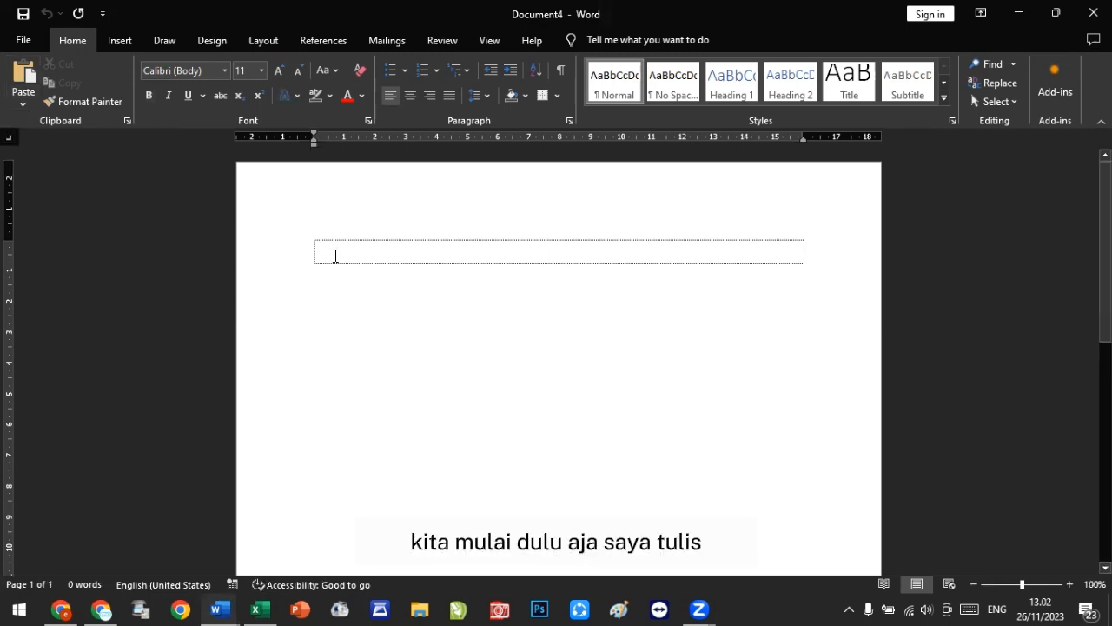
text(Nomo)
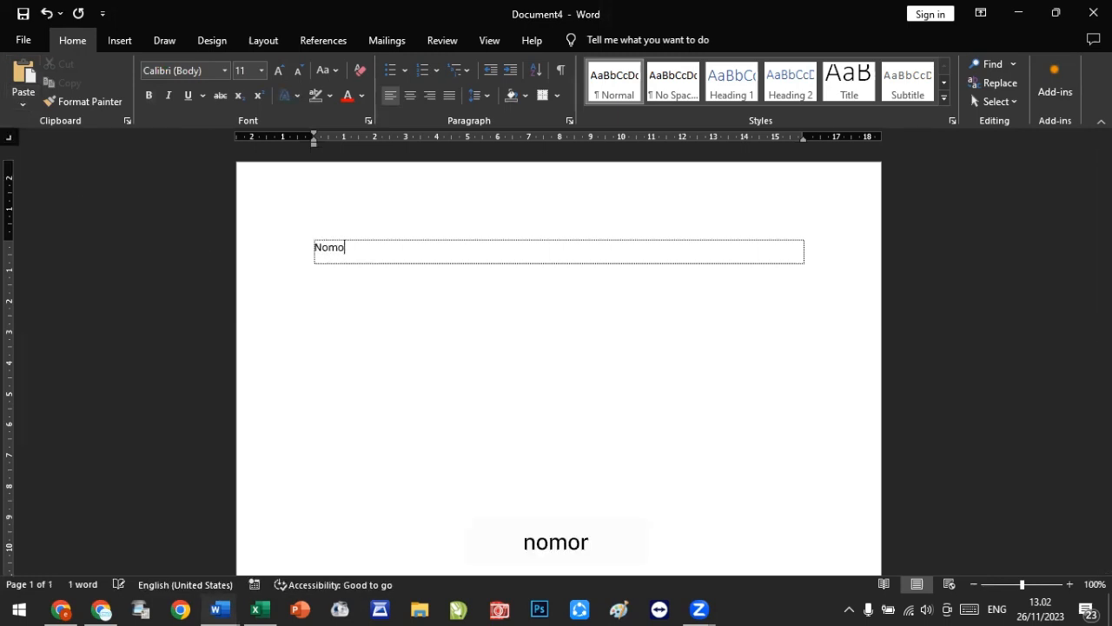
text(r)
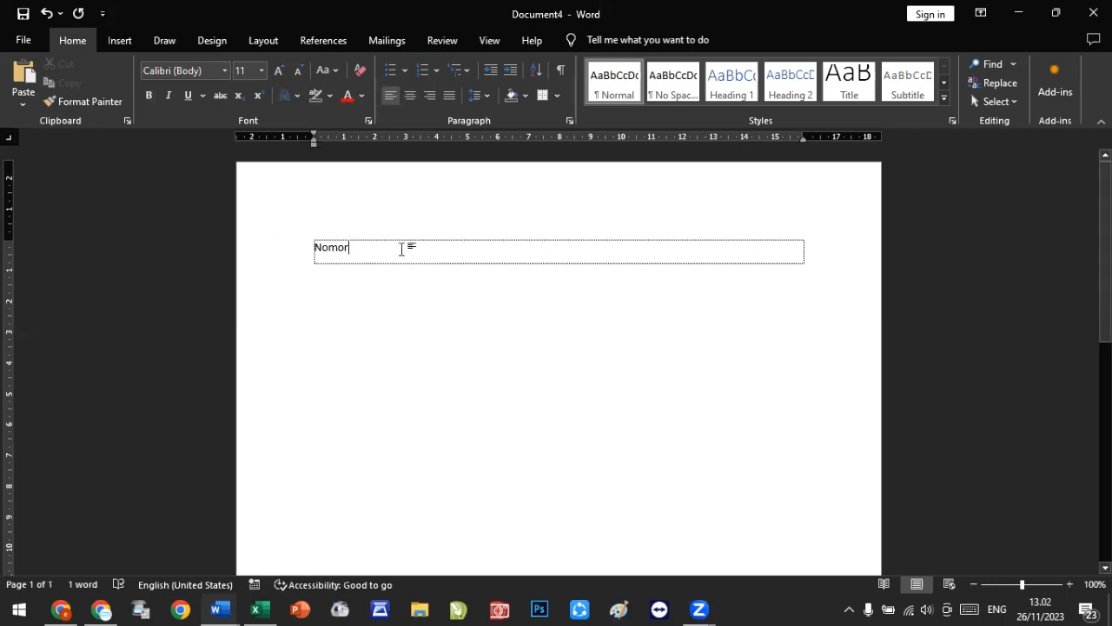
Step: Choose the left tab type and place a left tab stop at 2 cm on the ruler
click(8, 139)
click(8, 140)
click(10, 140)
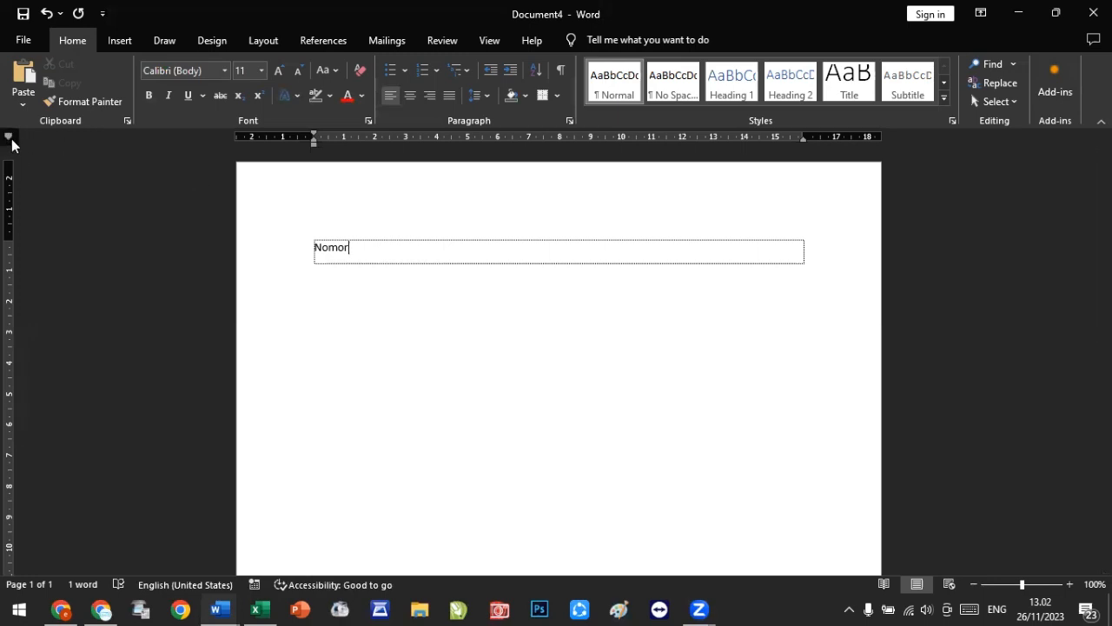
click(8, 139)
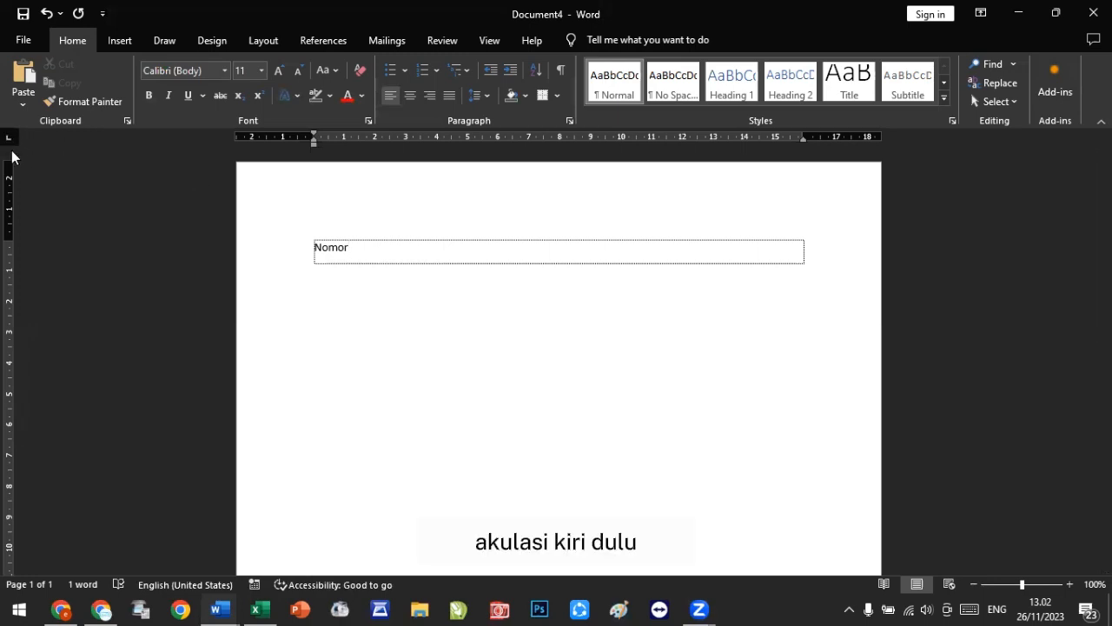
click(374, 140)
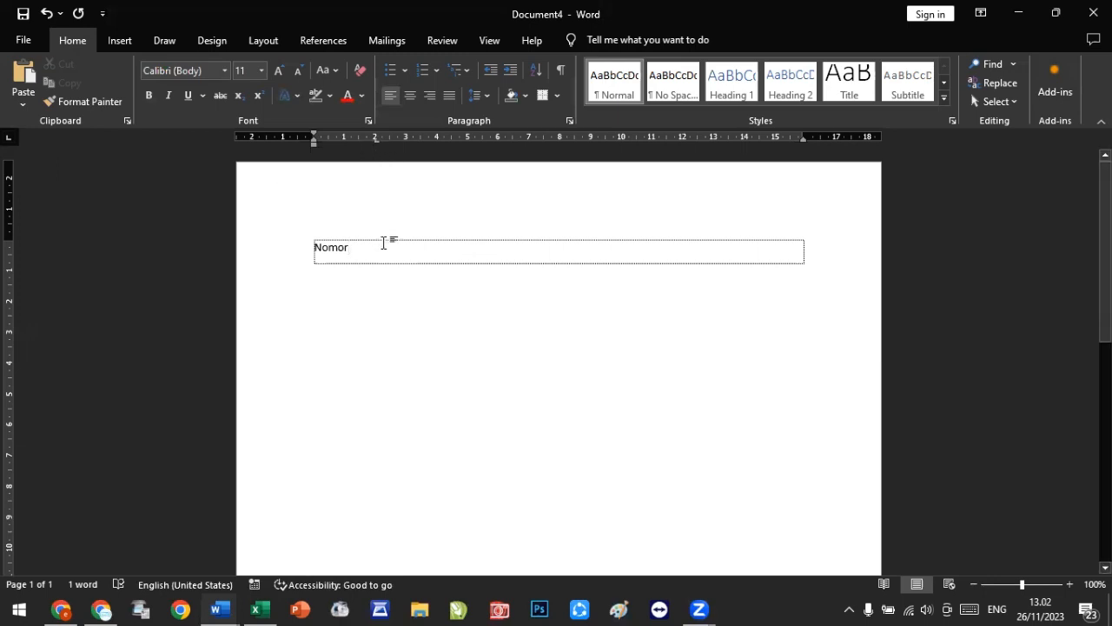
Step: Tab to the 2 cm stop and enter ': 90.AK.9090' after Nomor
key(Tab)
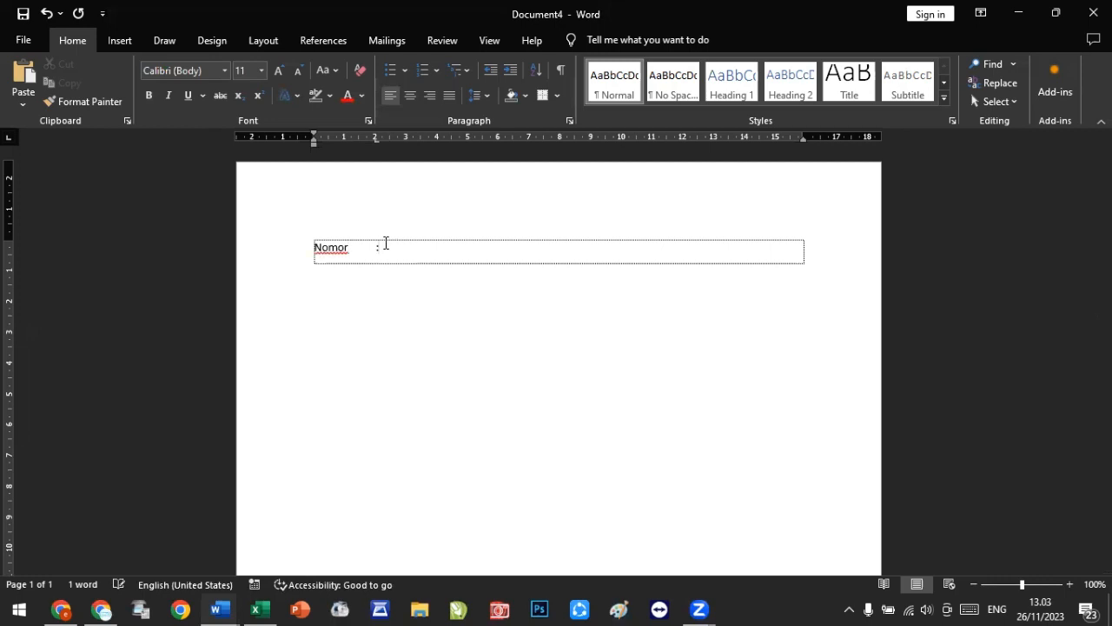
text(: 90)
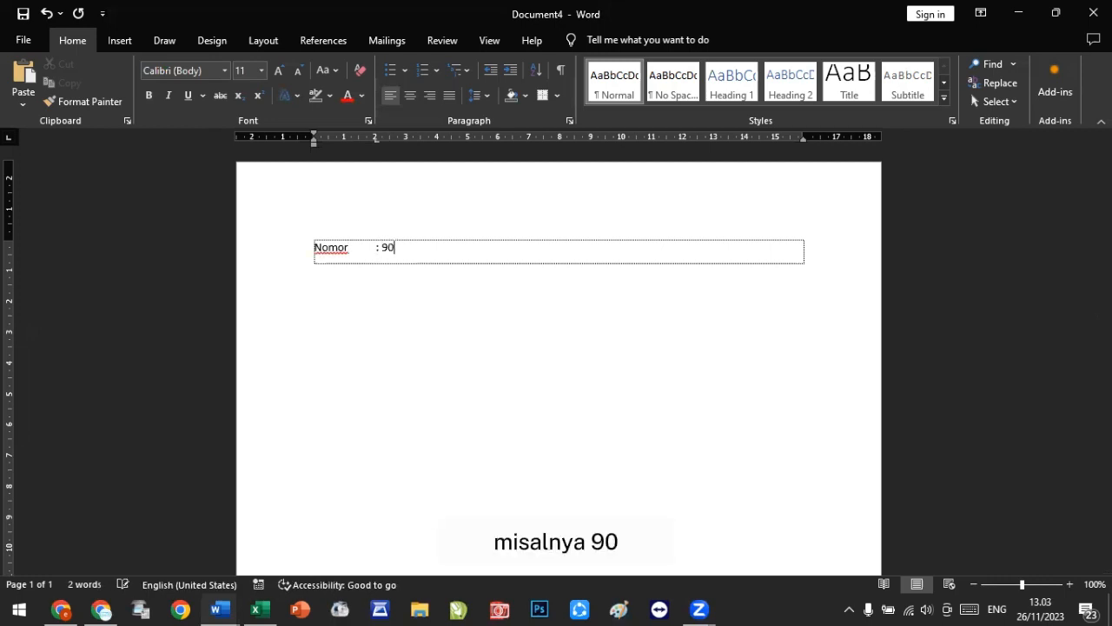
text(.AK)
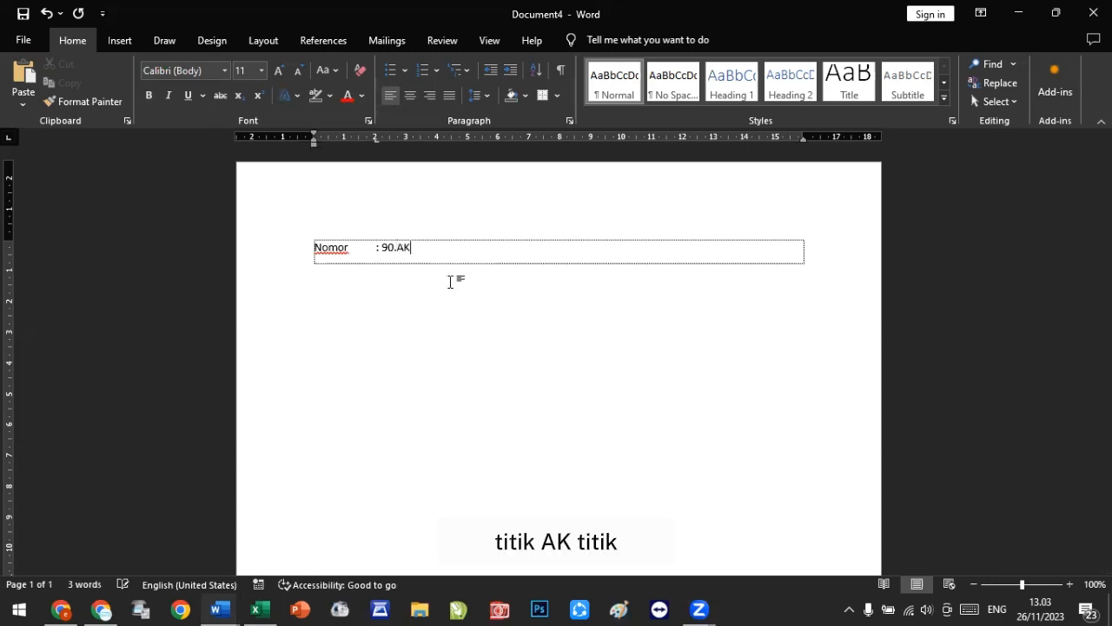
text(.9090)
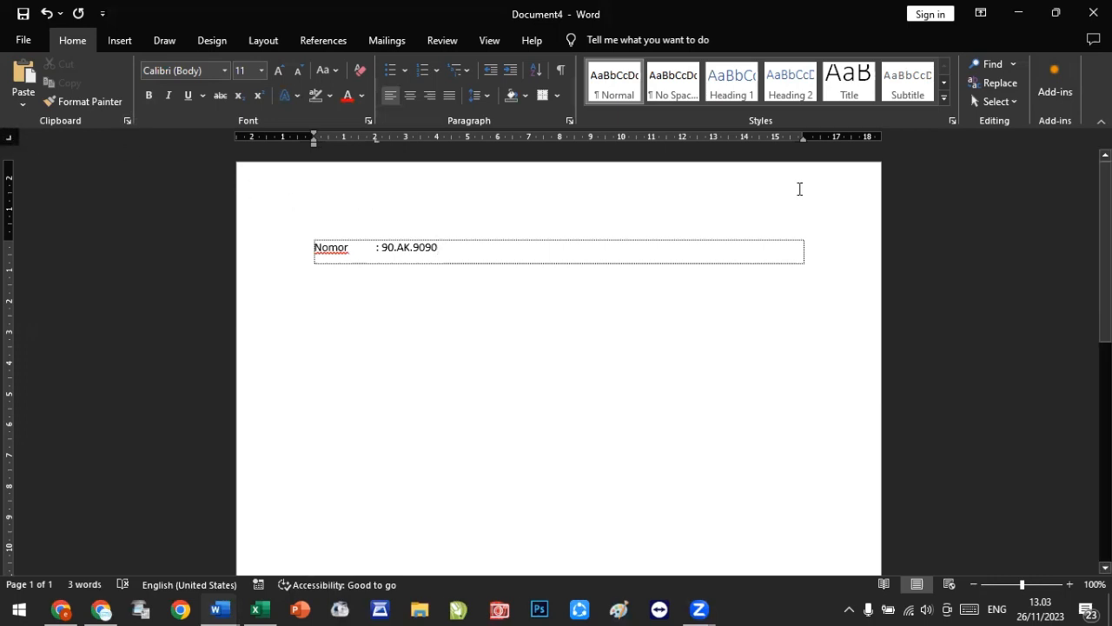
Step: Place a right tab stop and move it to the right margin at about 17 cm
click(790, 140)
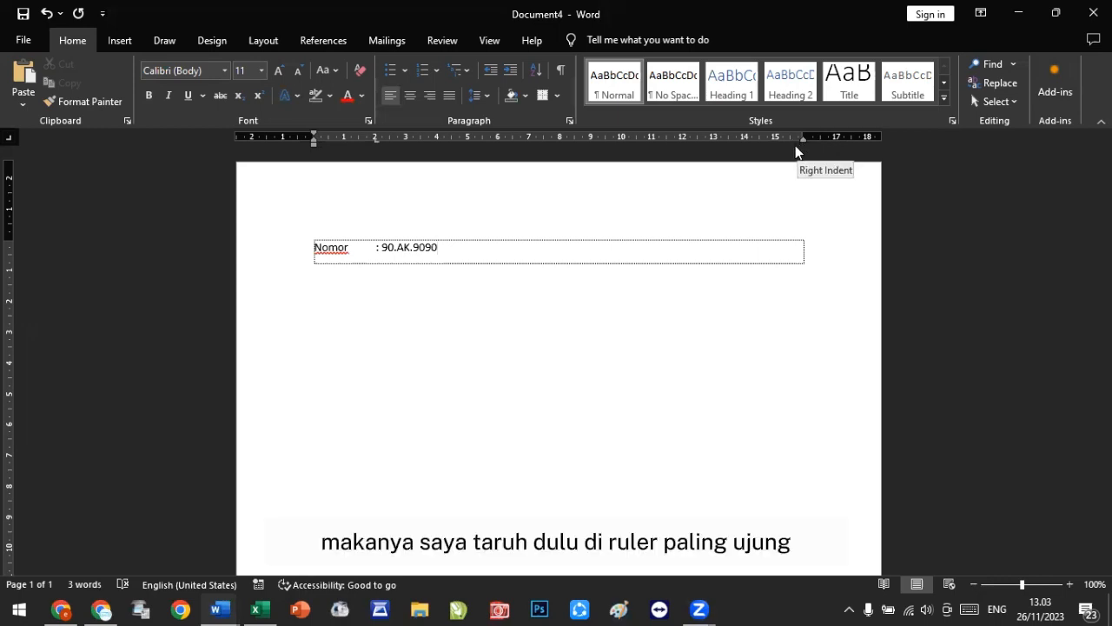
click(790, 139)
drag(790, 140, 805, 142)
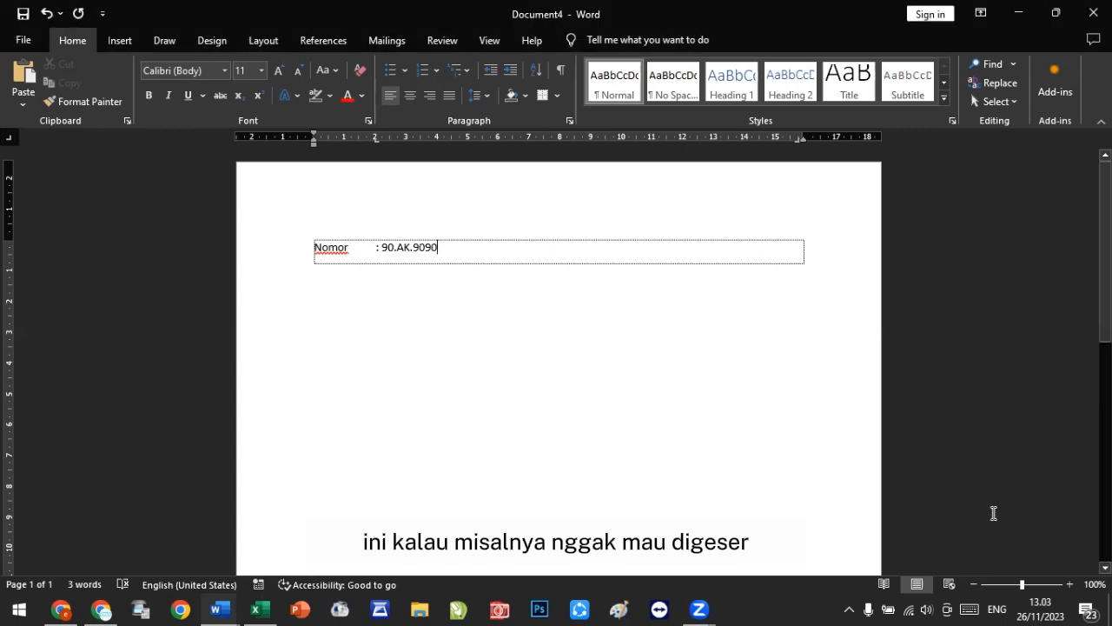
click(1070, 584)
click(1070, 584)
click(1070, 584)
click(1070, 584)
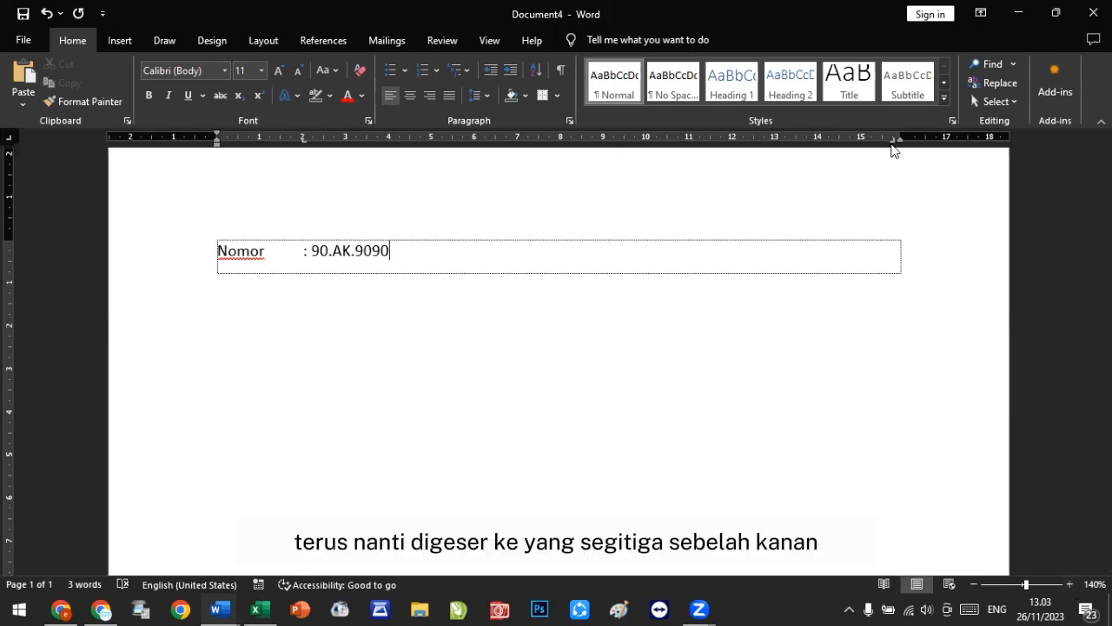
drag(896, 150, 905, 145)
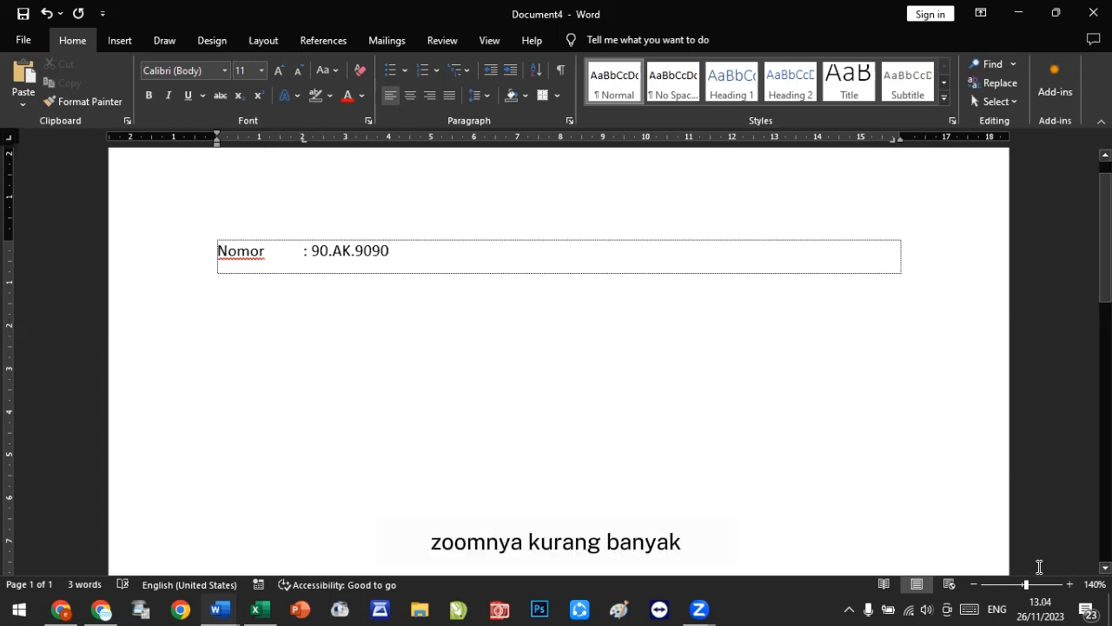
click(1070, 584)
double_click(1069, 584)
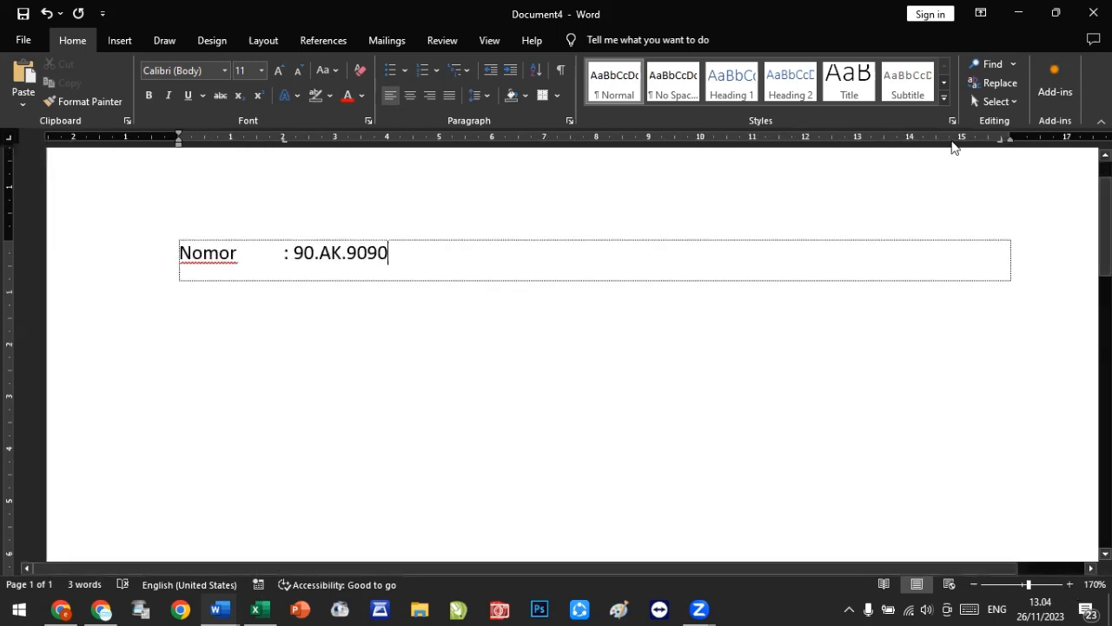
drag(1004, 146, 1012, 152)
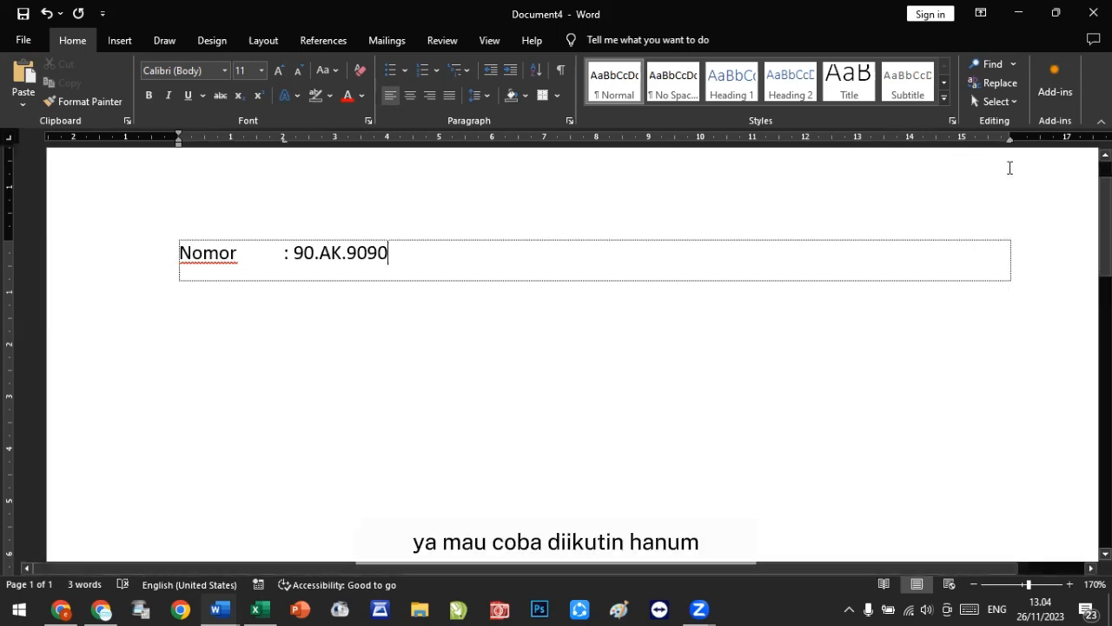
Step: Tab to the right tab stop and enter the date 'Tegal, 15 Januari 2010'
key(Tab)
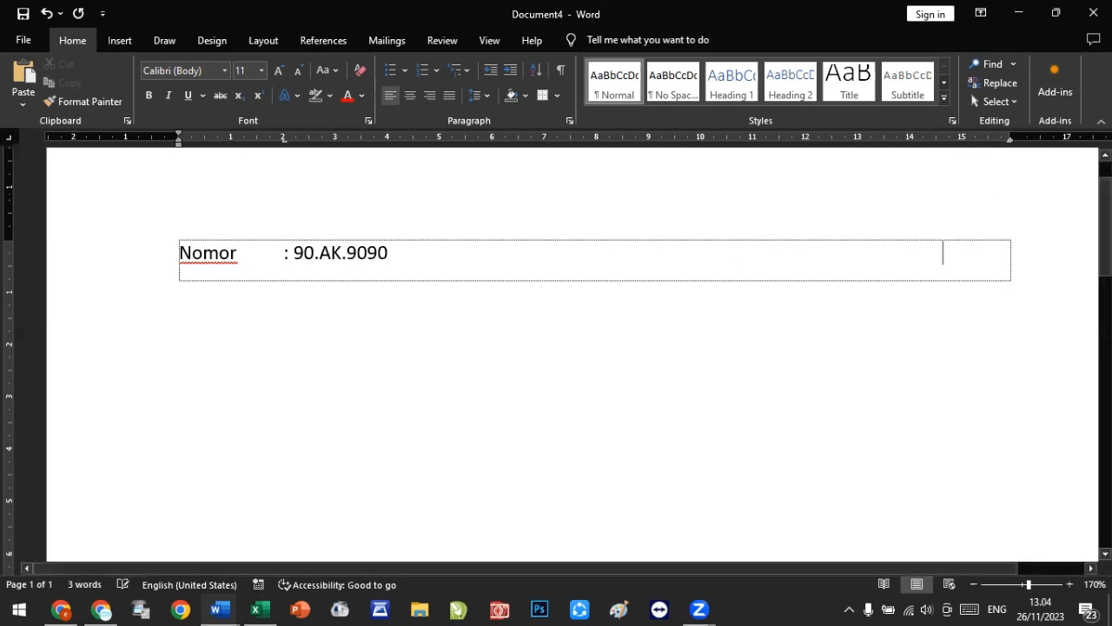
text(TEg)
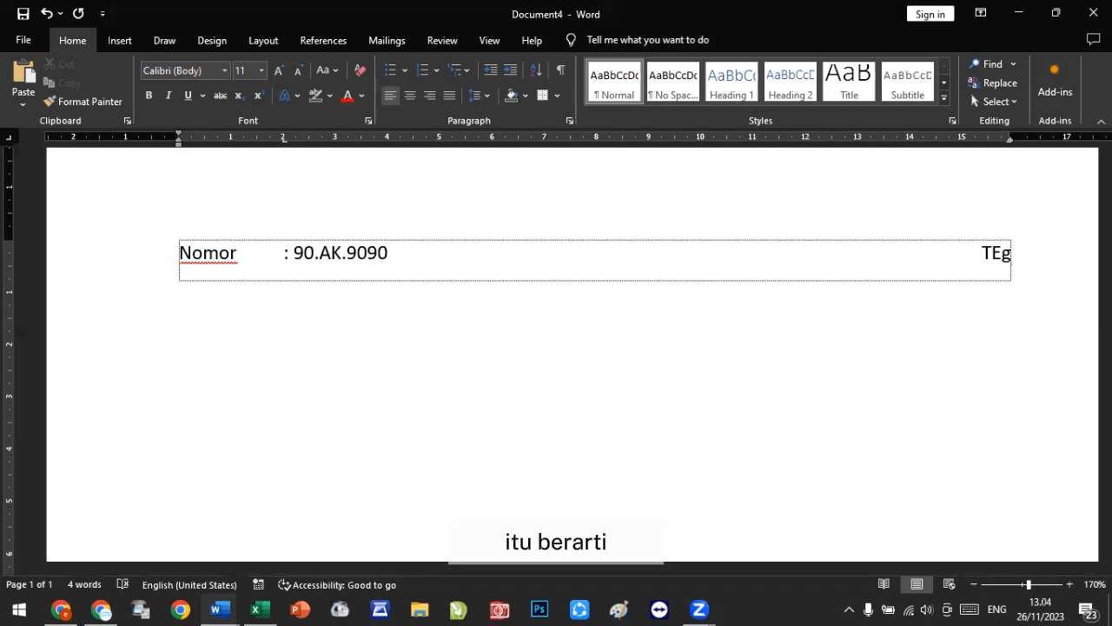
key(BackSpace)
key(BackSpace)
text(egal,)
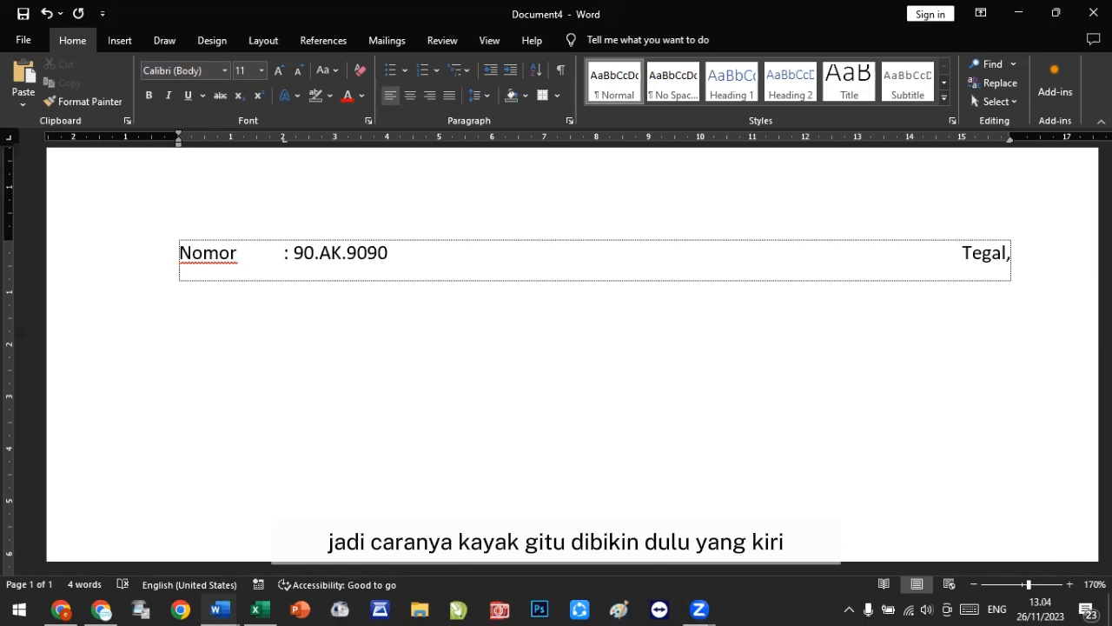
text(1)
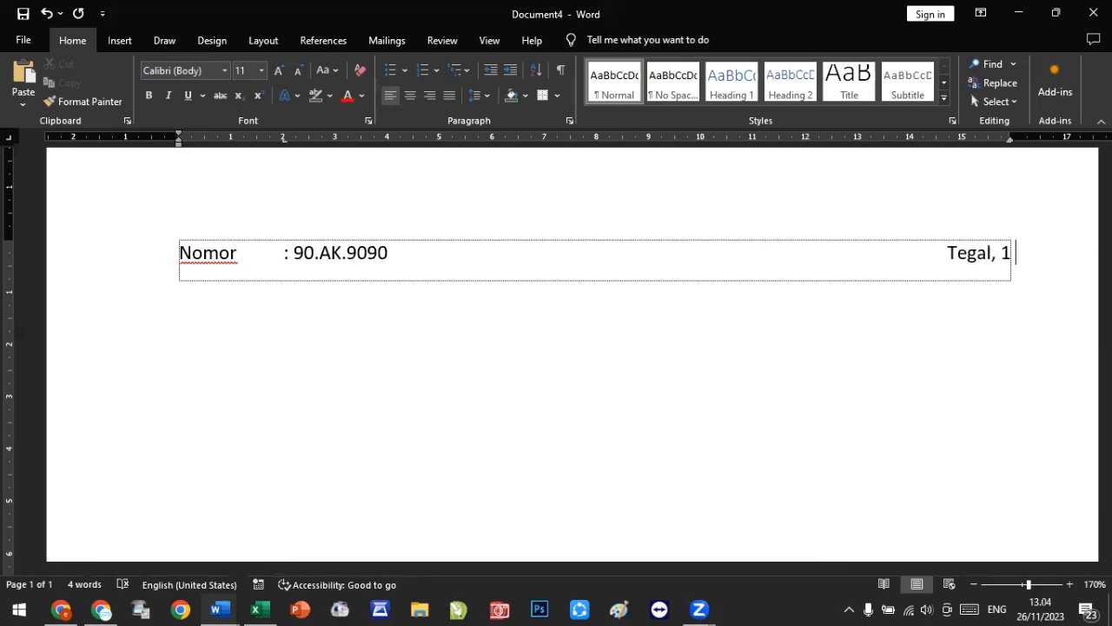
text(5 Januar)
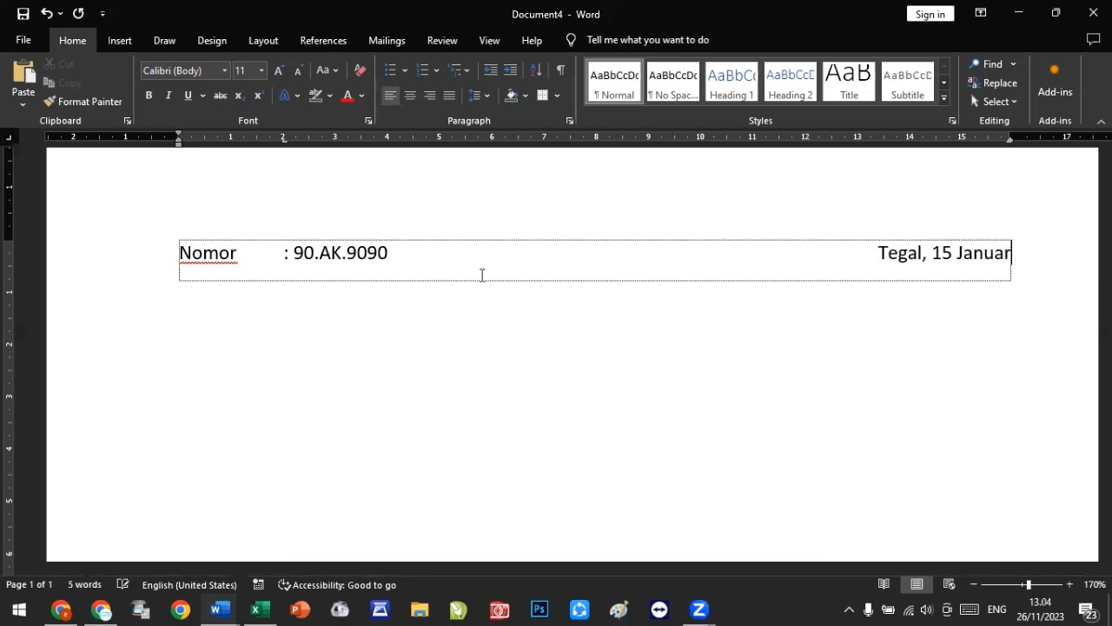
text(i 2010)
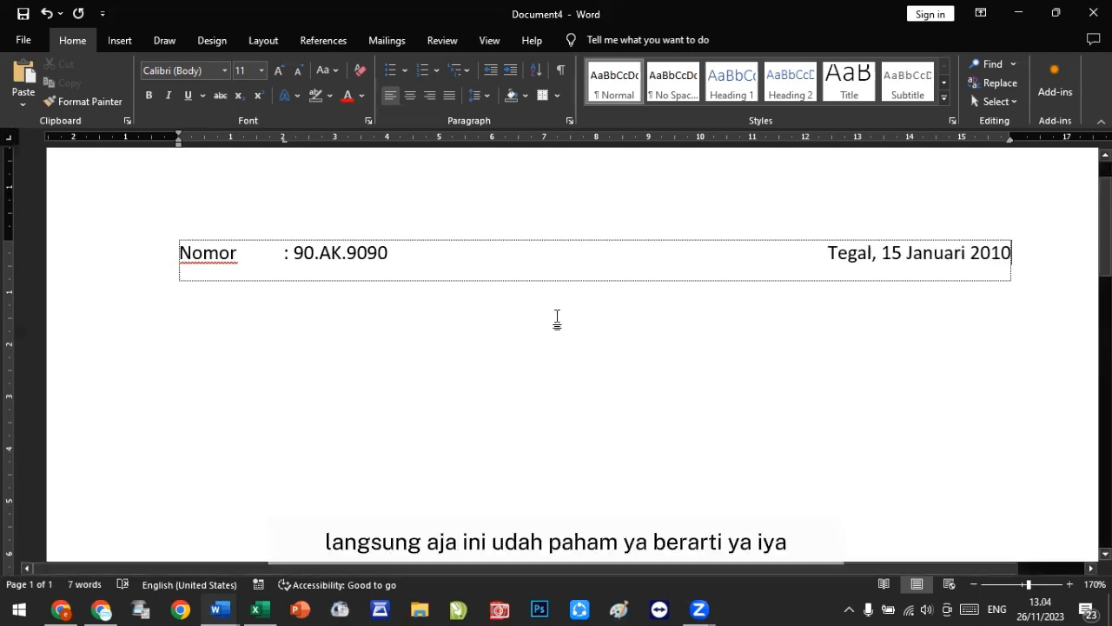
Step: Move to the second table row and enter 'Lampiran' with ': -' at the 2 cm tab stop
key(Tab)
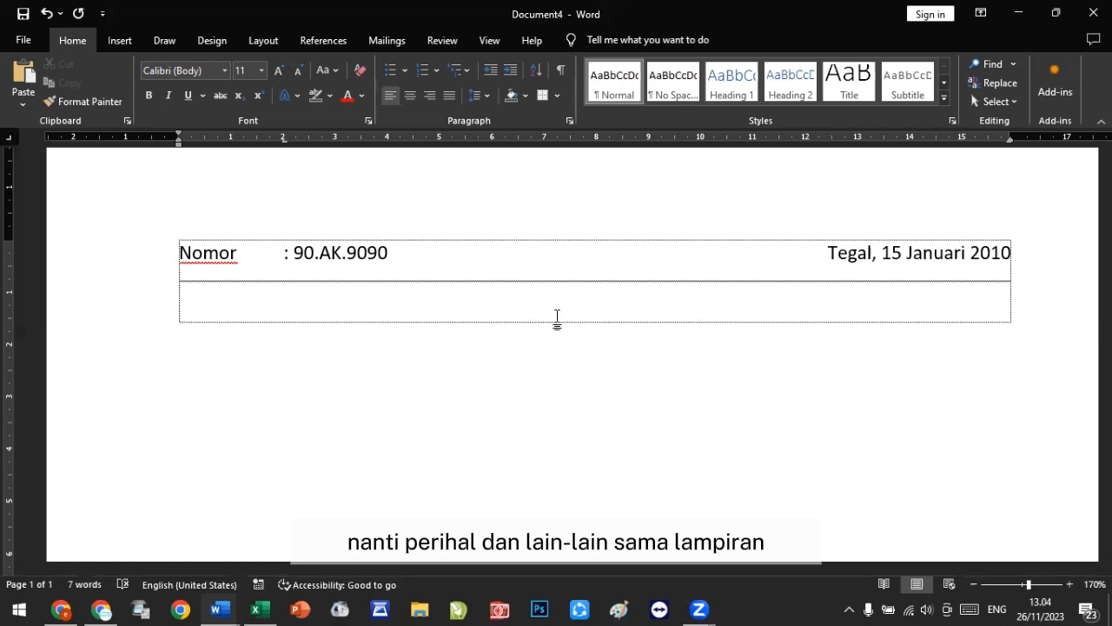
text(Lampiran)
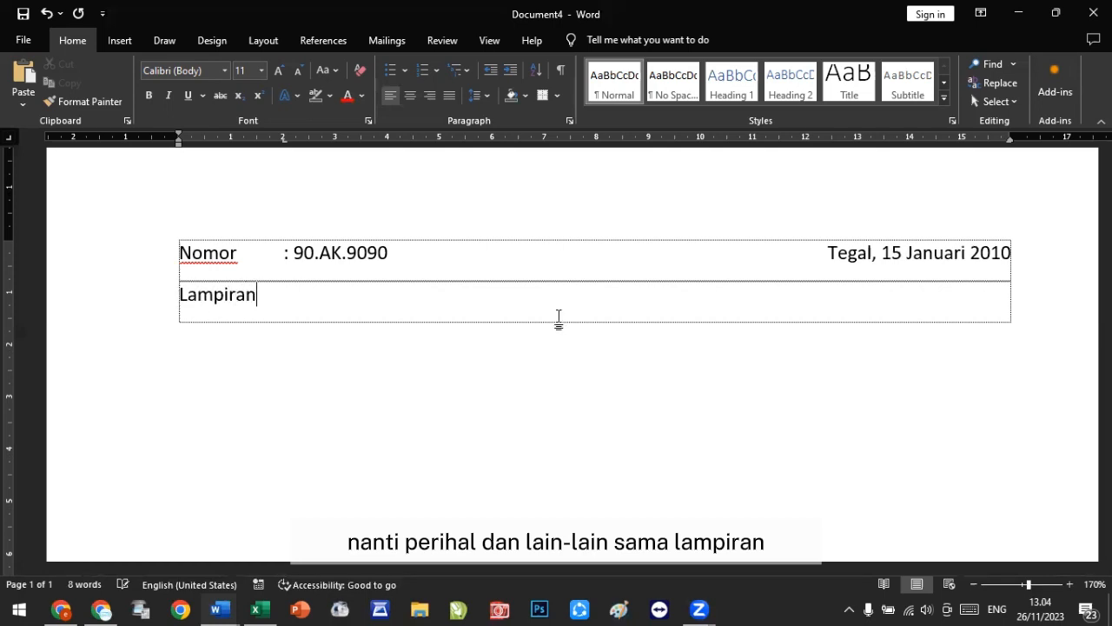
key(Tab)
text(: )
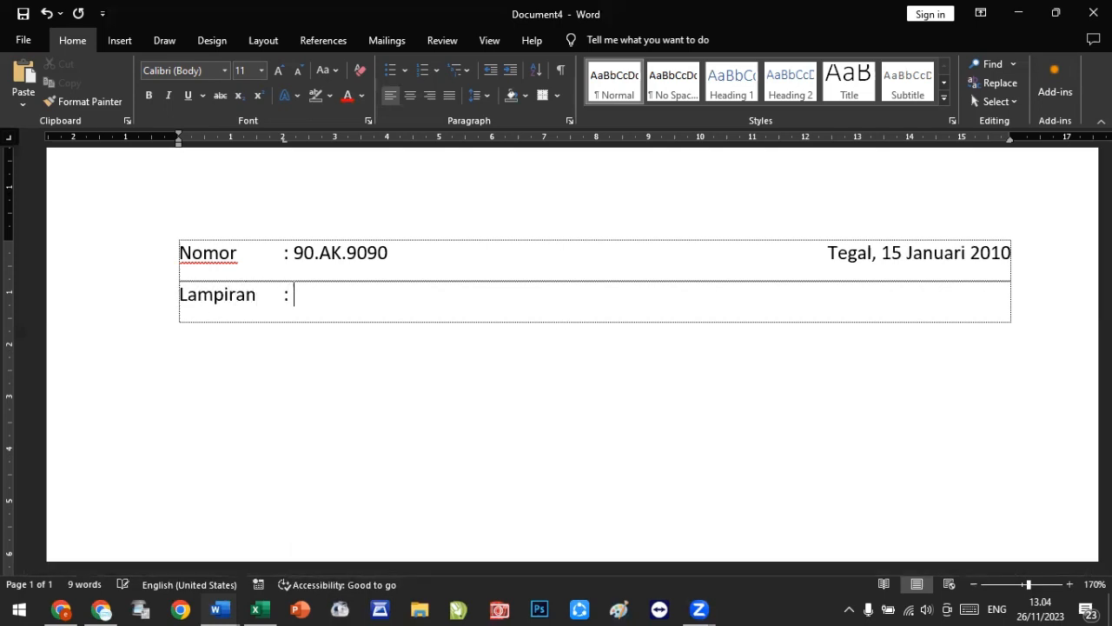
text(-)
Step: Move to the third row and enter 'Perihal' with ':' at the 2 cm tab stop
key(Tab)
text(Per)
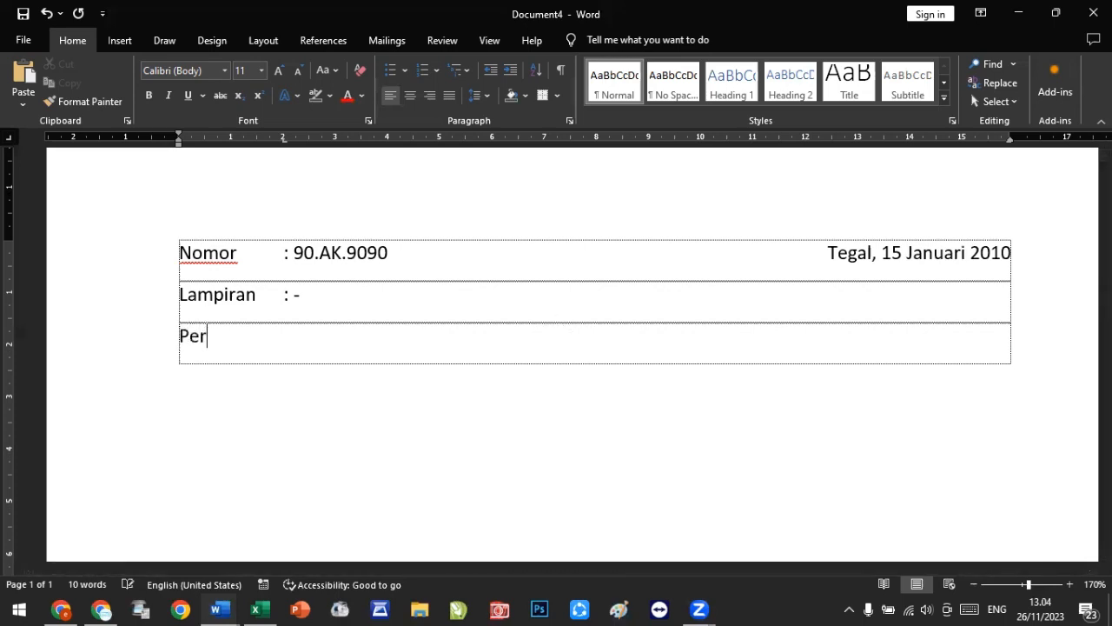
text(ihal)
key(Tab)
text(:)
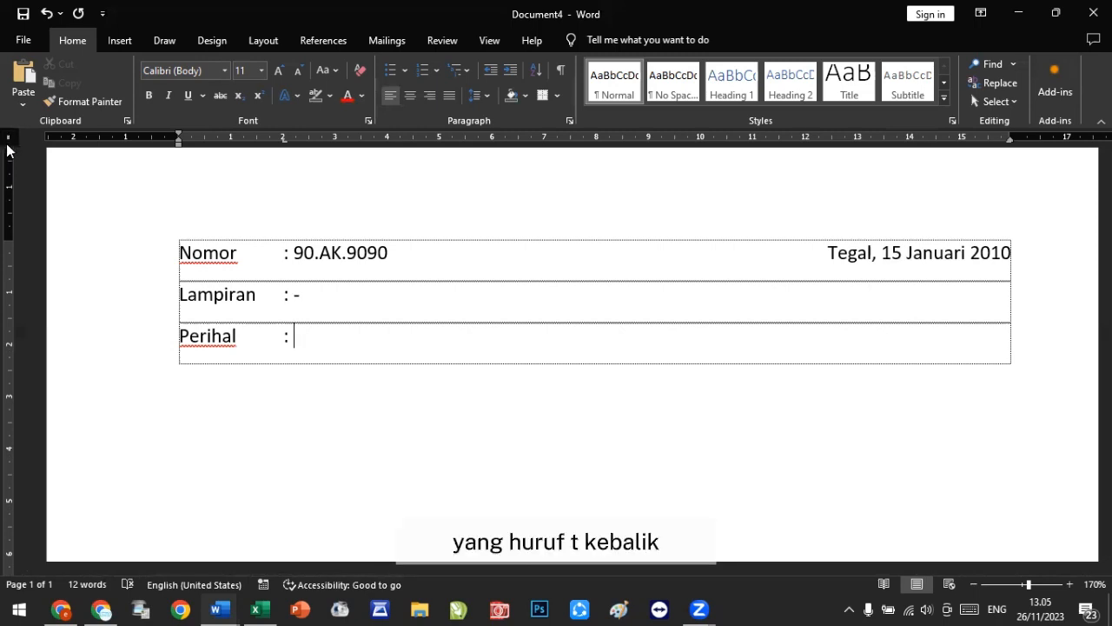
Step: Add rows below Perihal with the left and right tab stops removed and a center tab stop at about 3 cm
click(8, 143)
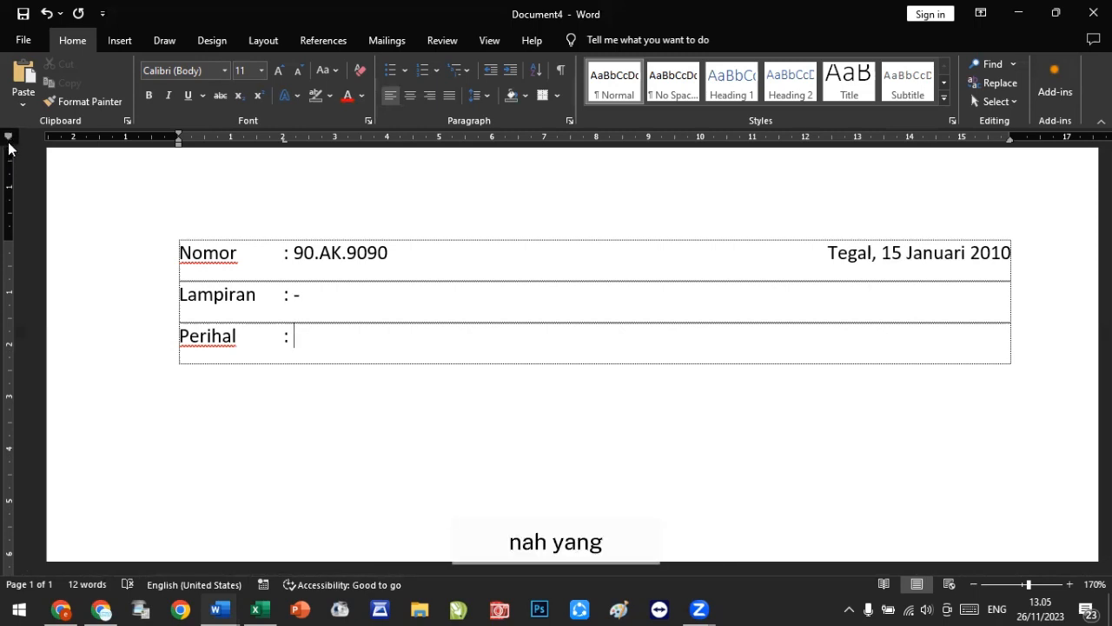
click(9, 142)
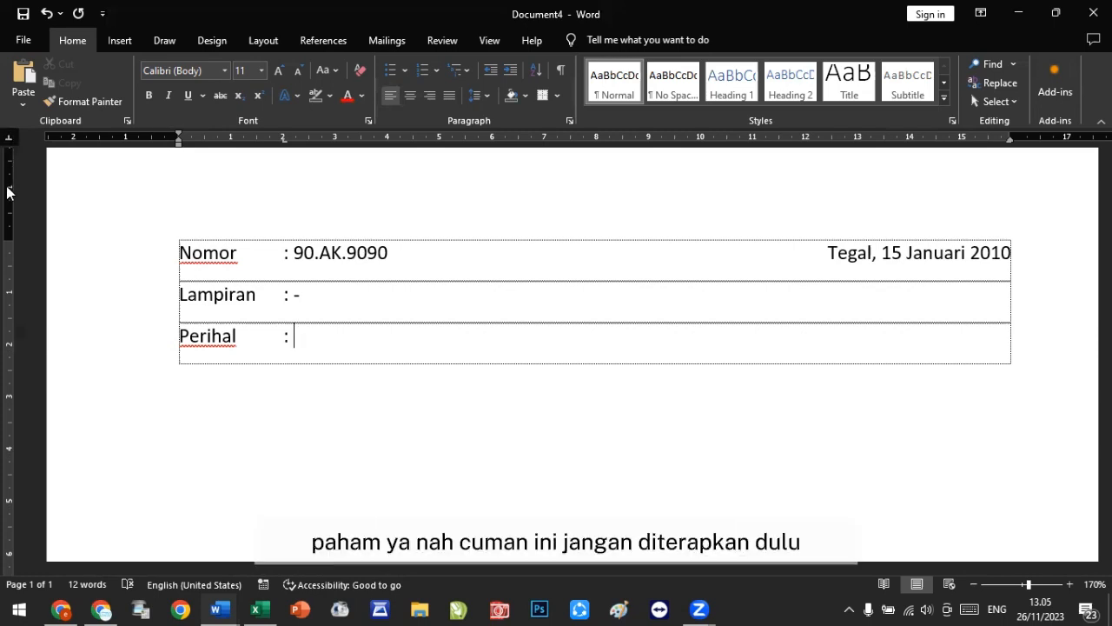
key(Tab)
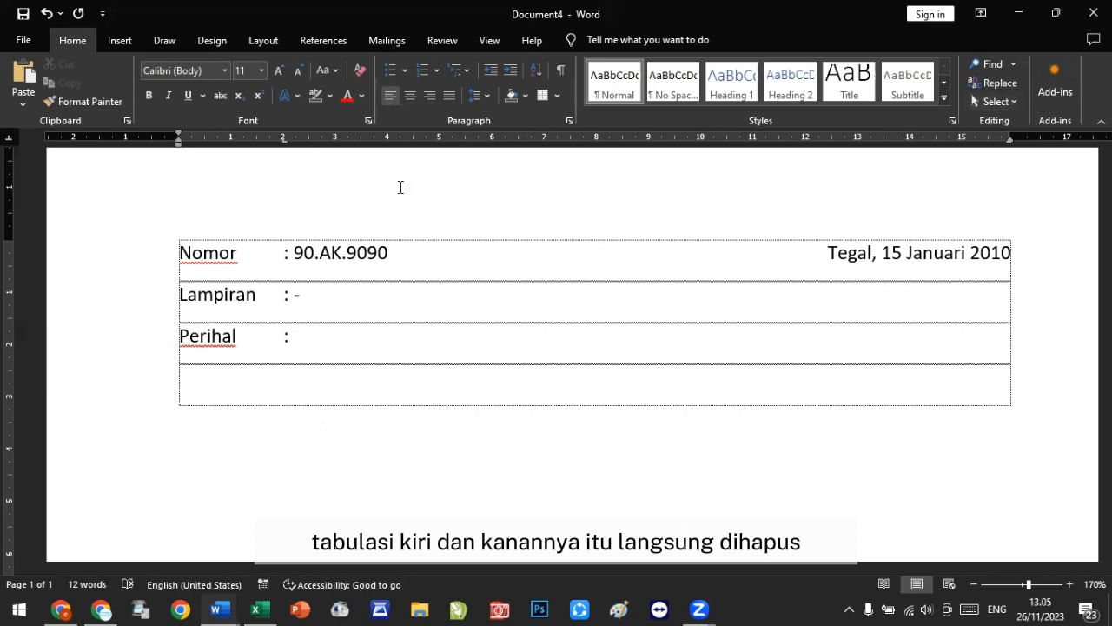
drag(282, 145, 318, 320)
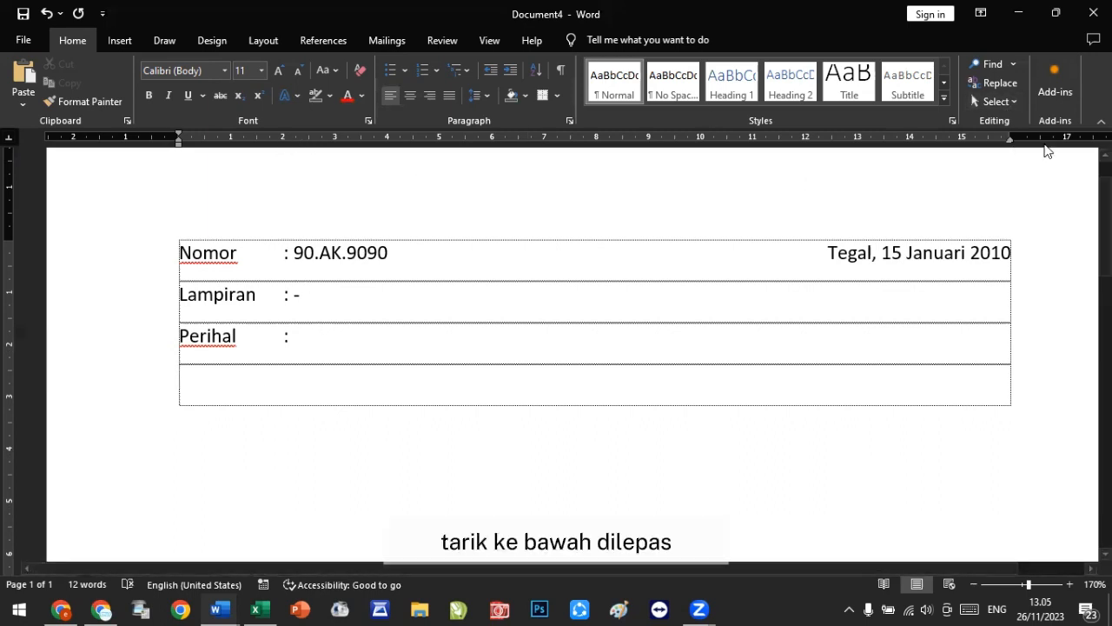
drag(1010, 141, 1010, 141)
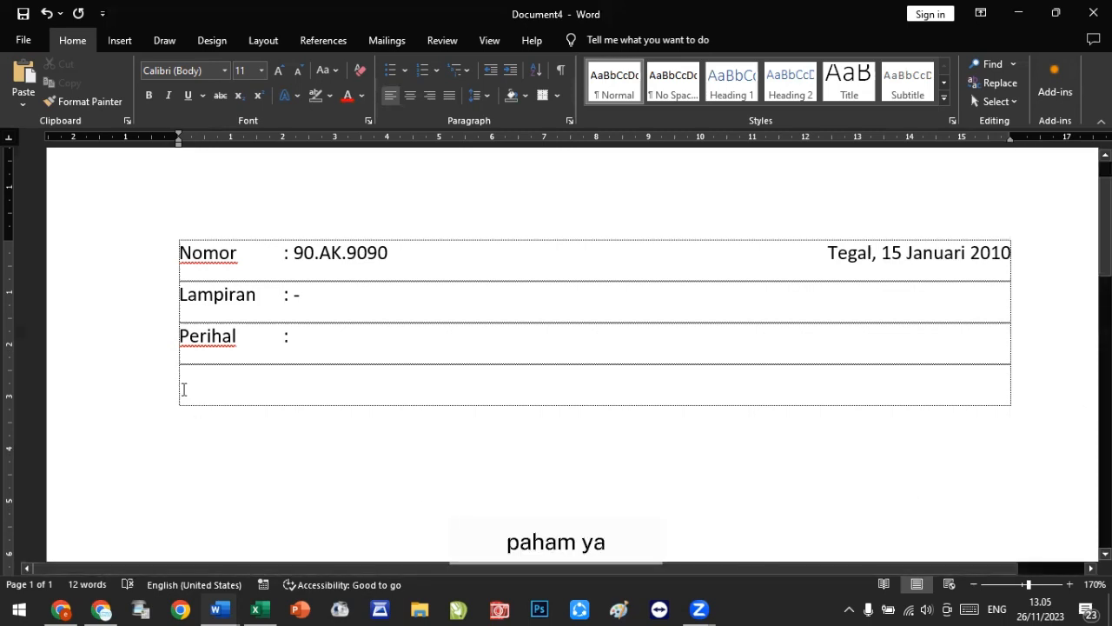
key(Tab)
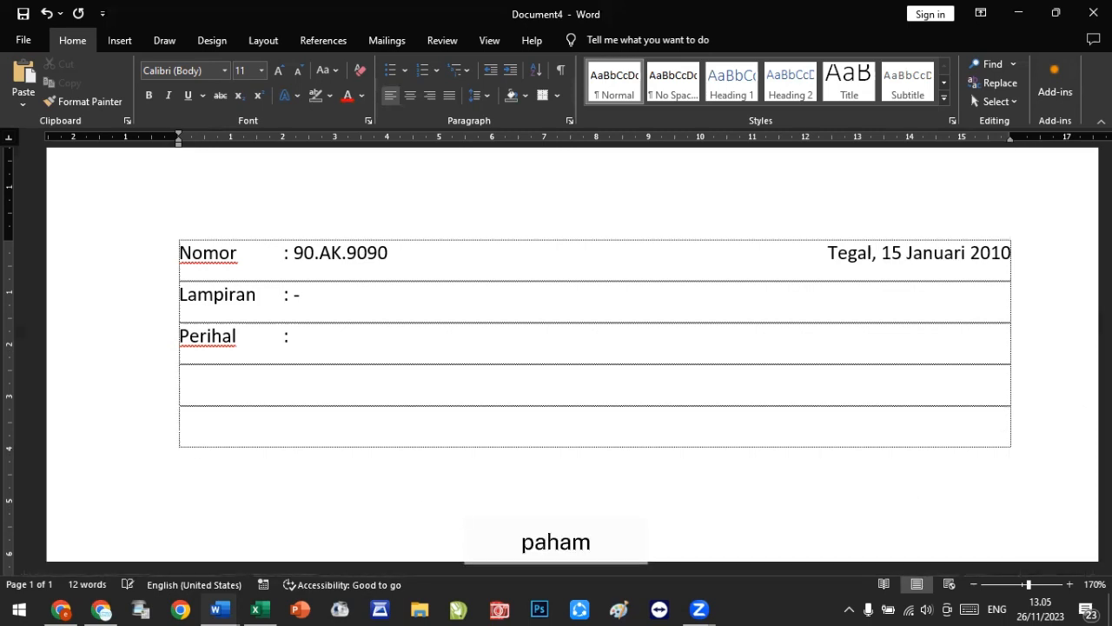
key(Return)
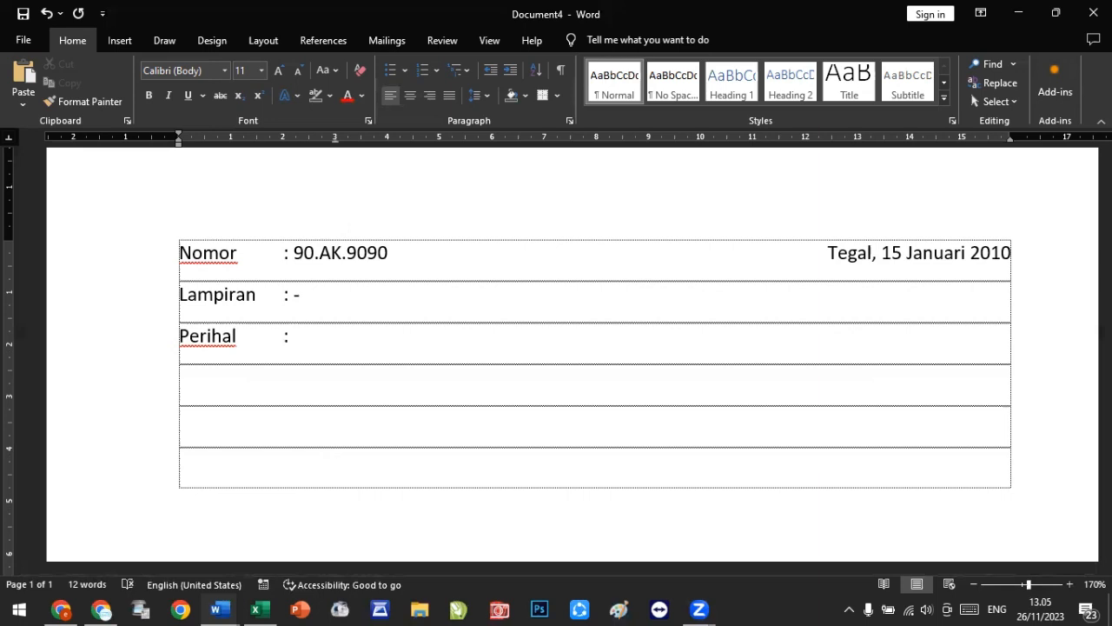
Step: Enter the date 'Tegal, 15 Januari 2010' centered on the center tab stop
text(Tegal, )
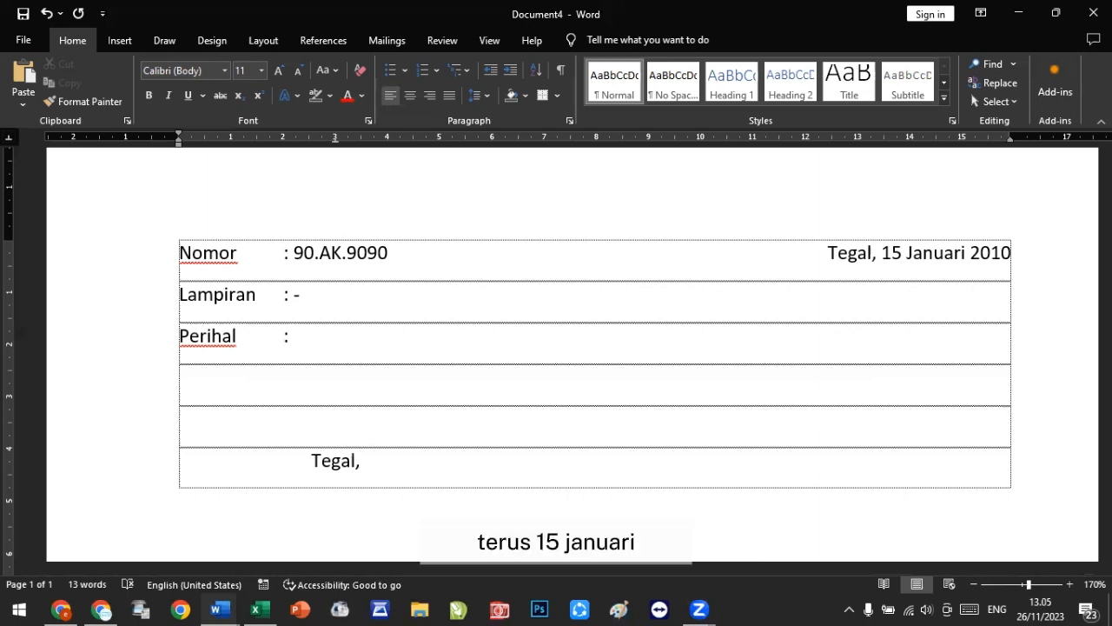
text(15 Janu)
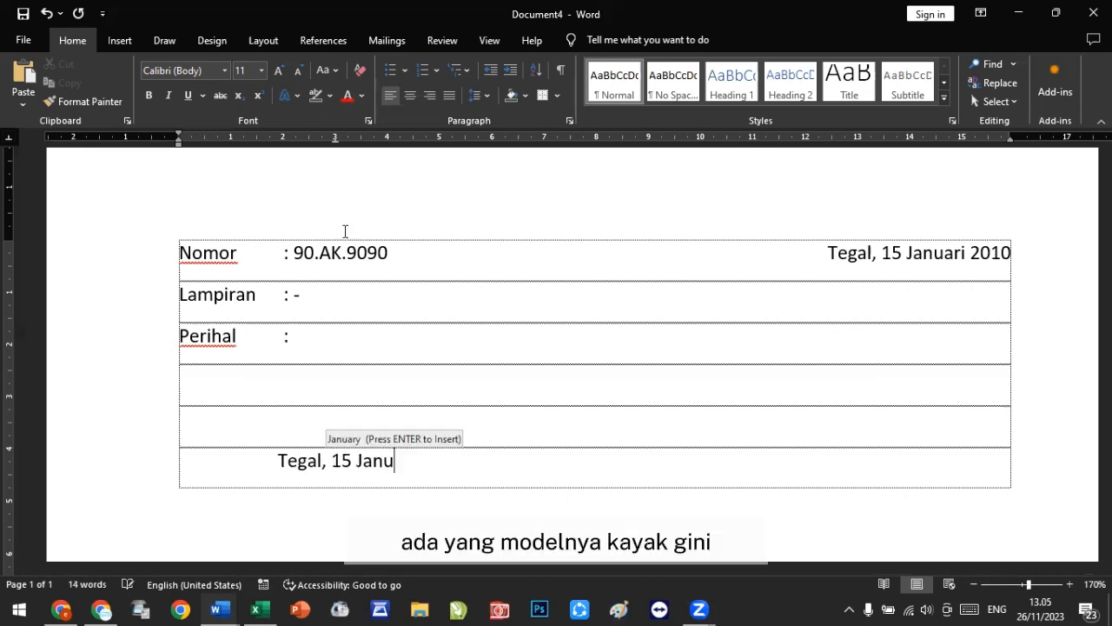
text(ari 2010)
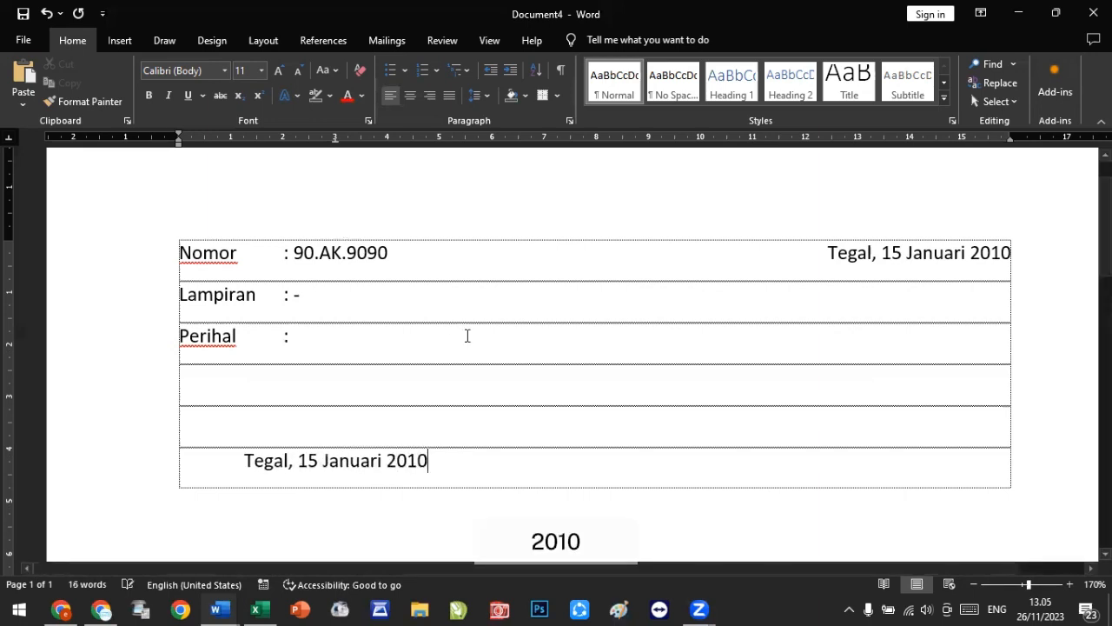
Step: Add blank rows below the date and enter the signer's name centered on the tab stop
key(Tab)
key(Return)
key(Return)
key(Return)
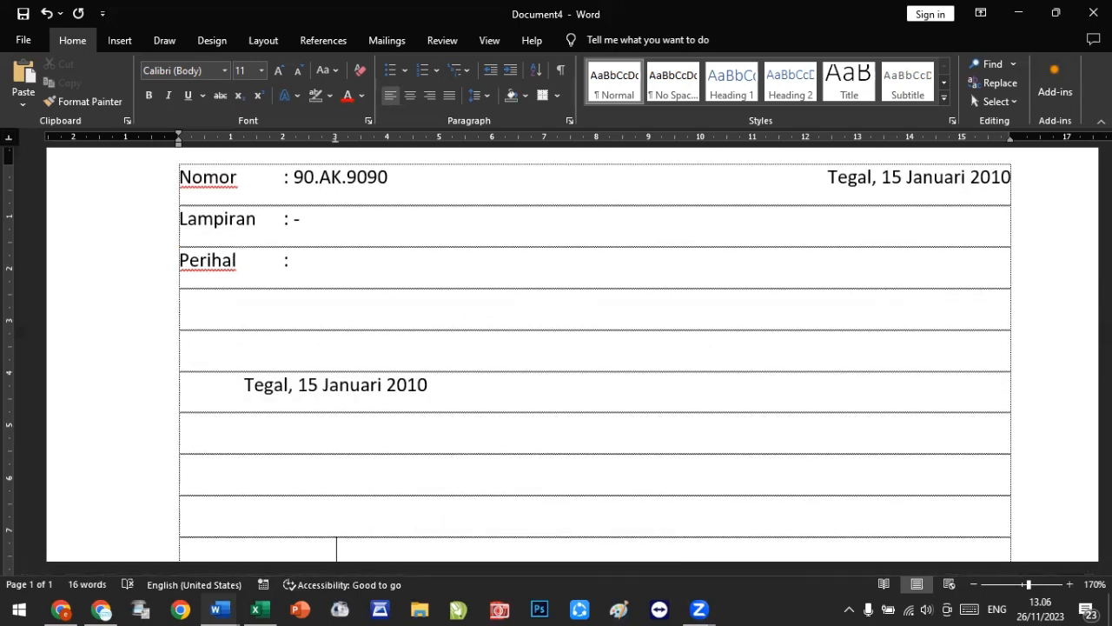
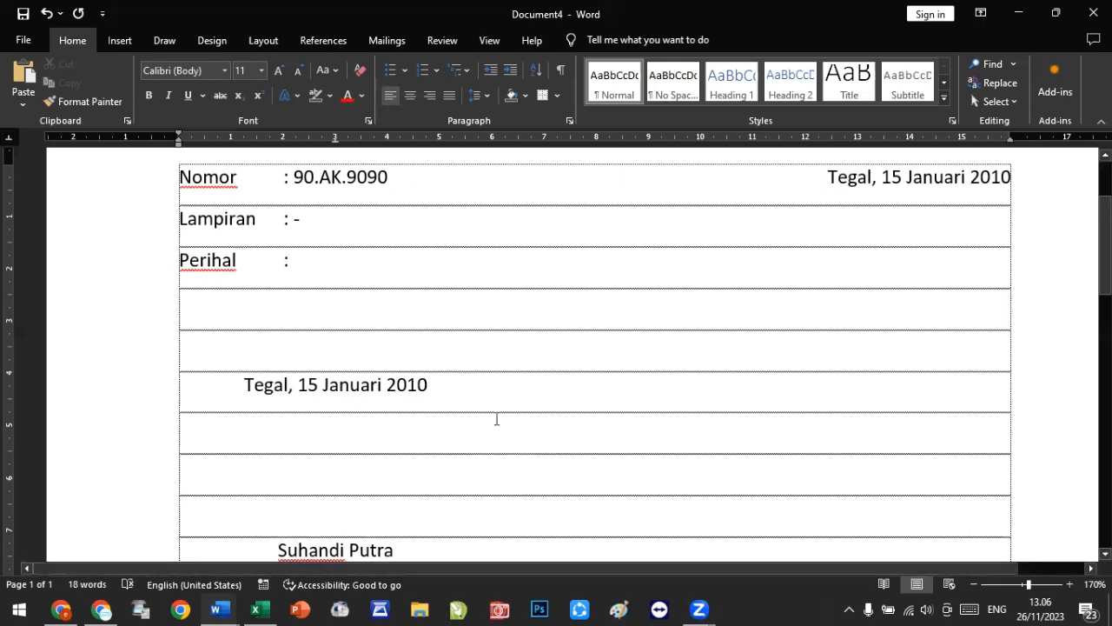
Step: Add a row below the name and enter 'Kepala Sekolah' at the center tab stop
scroll(496, 420, down, 2)
scroll(497, 419, down, 1)
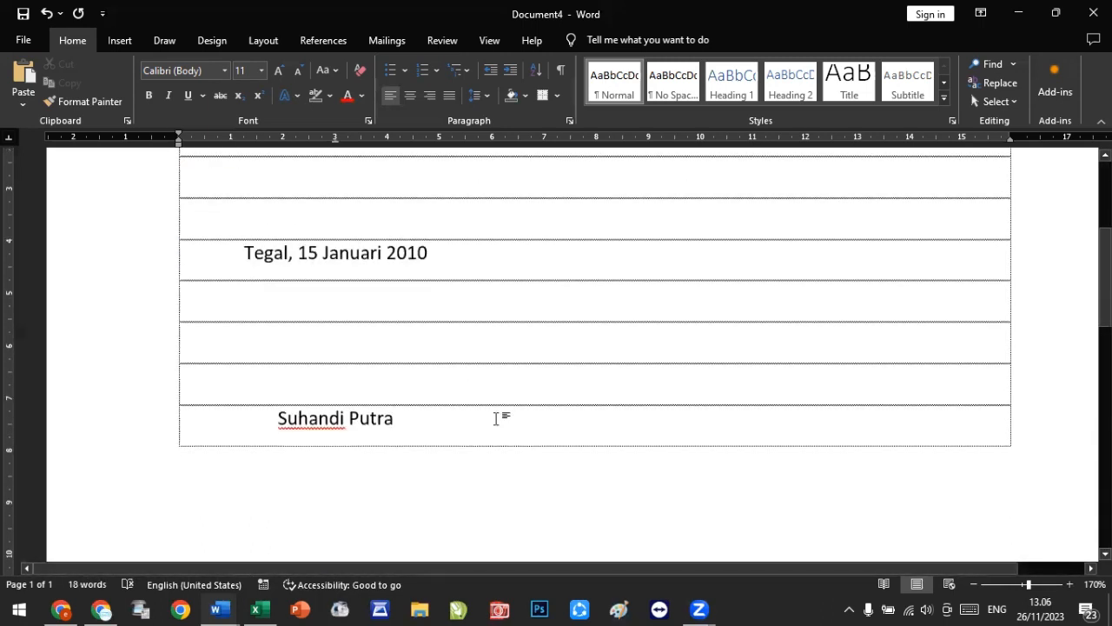
key(Return)
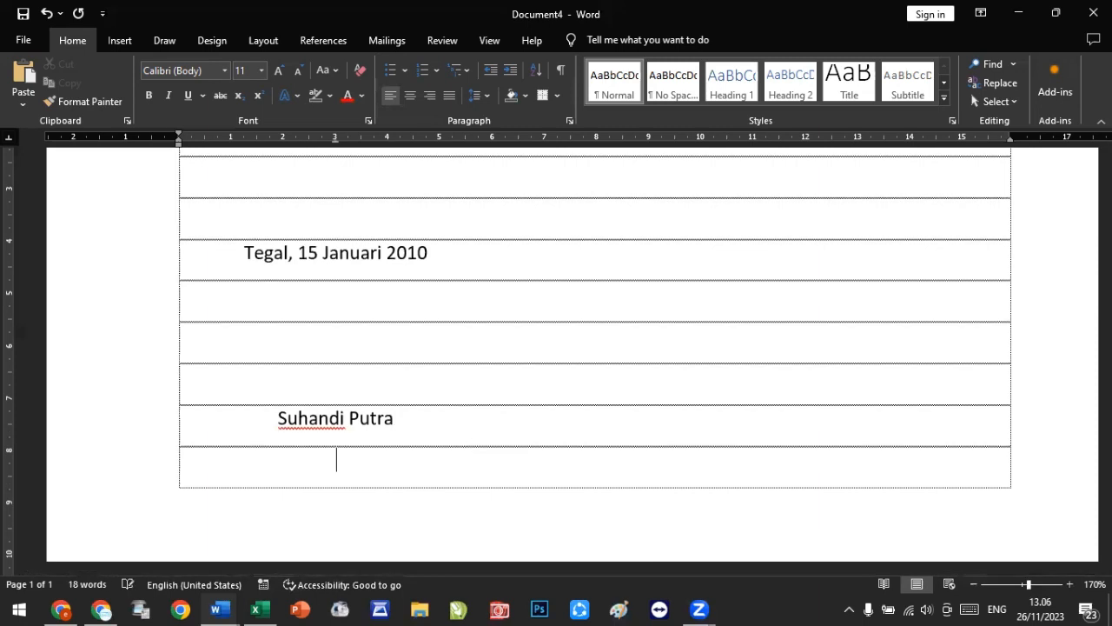
text(Kepala )
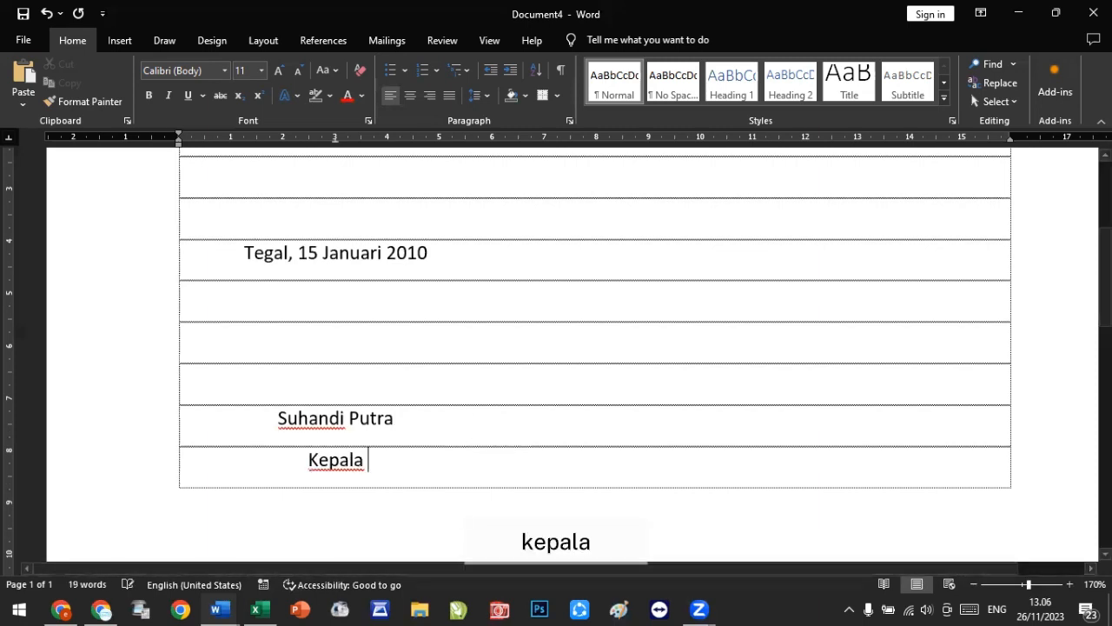
text(Seko)
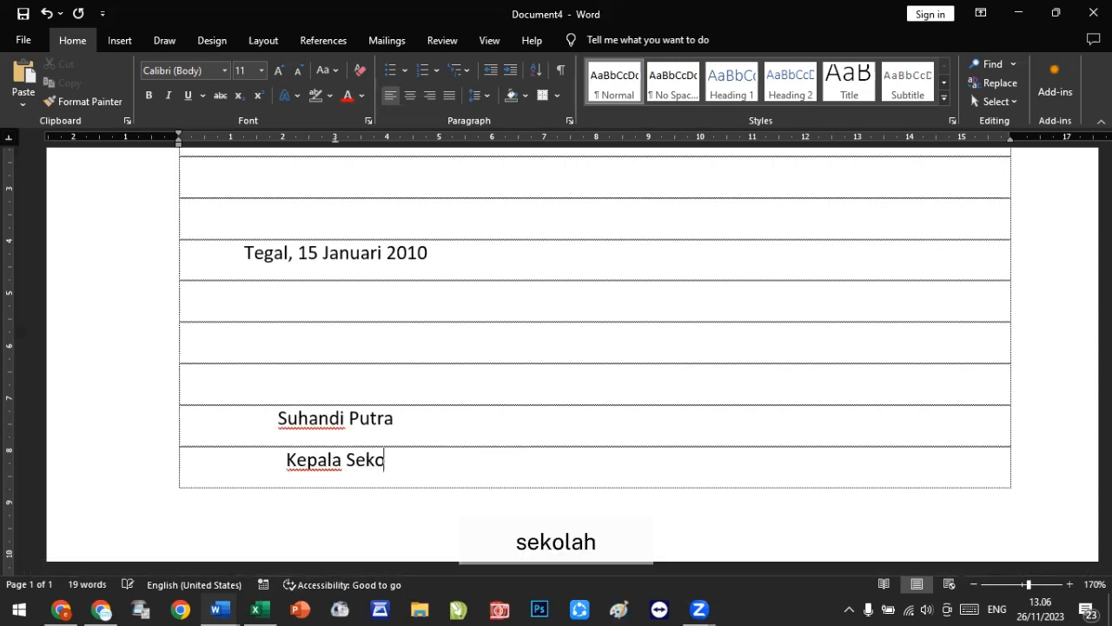
text(lah)
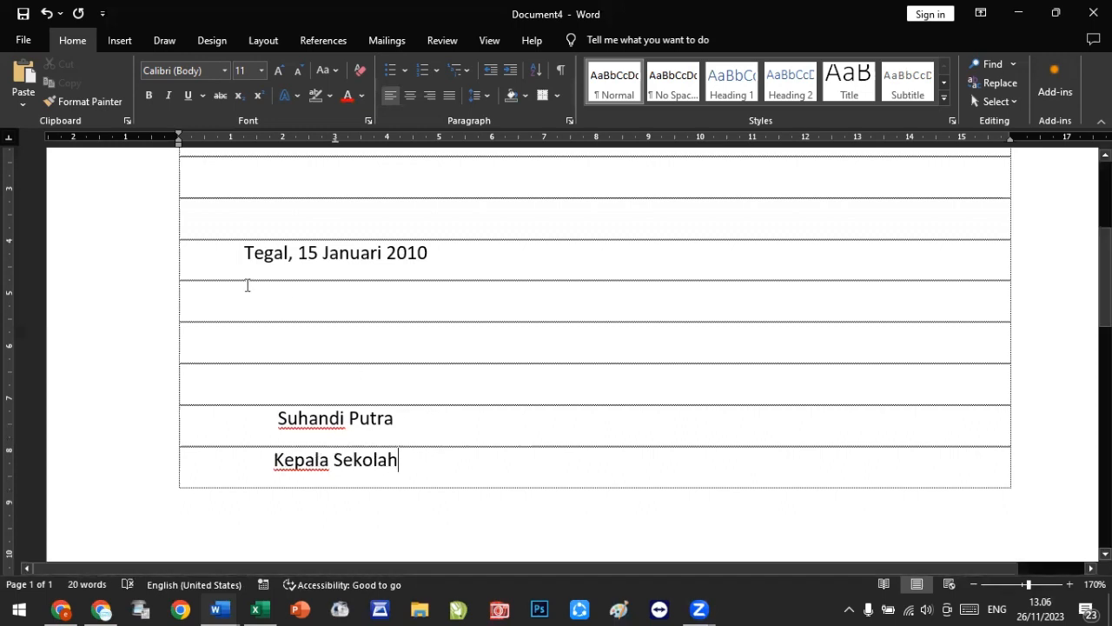
Step: Try moving the signature block's center tab stop toward the right margin, then undo it
drag(246, 276, 402, 464)
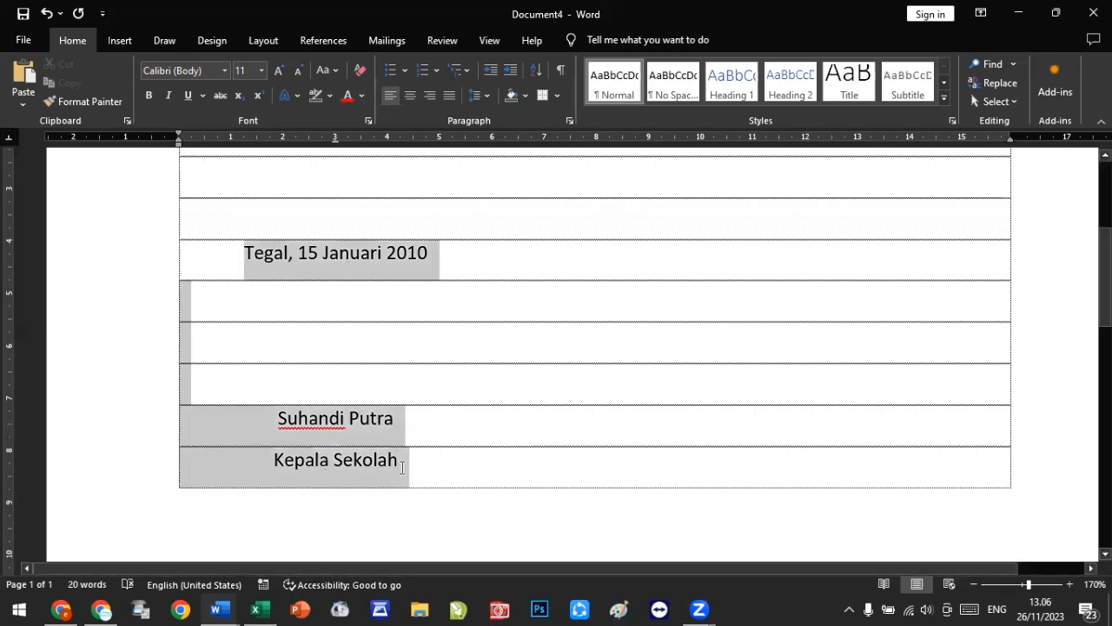
mouse_move(338, 147)
mouse_down()
mouse_move(177, 154)
mouse_move(251, 142)
mouse_move(229, 149)
mouse_move(1011, 146)
mouse_move(912, 154)
mouse_up()
key(ctrl+z)
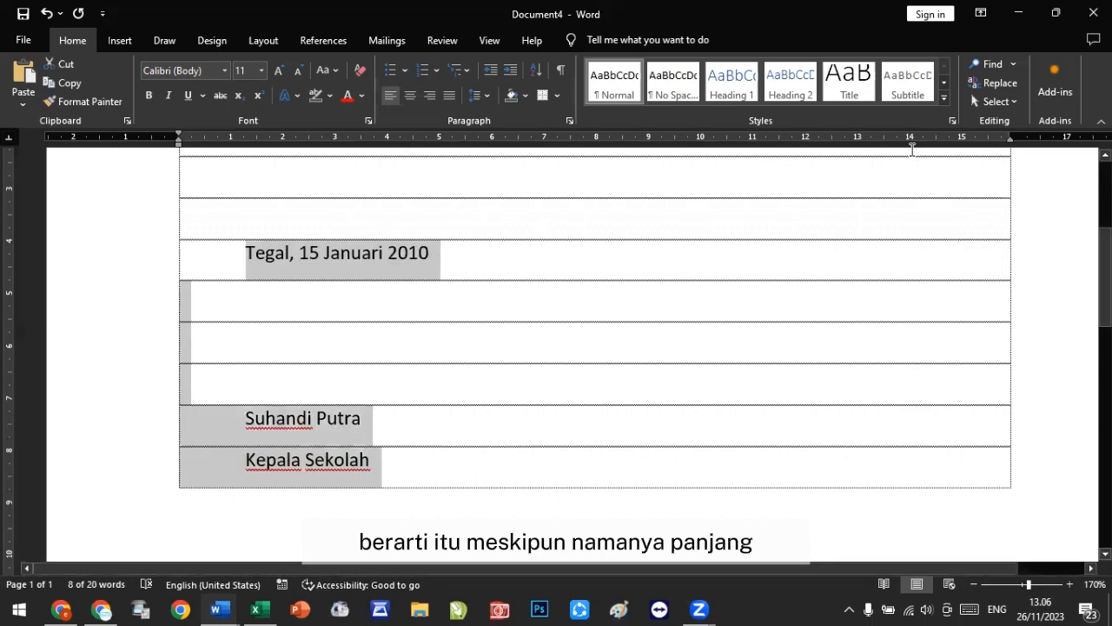
key(ctrl+z)
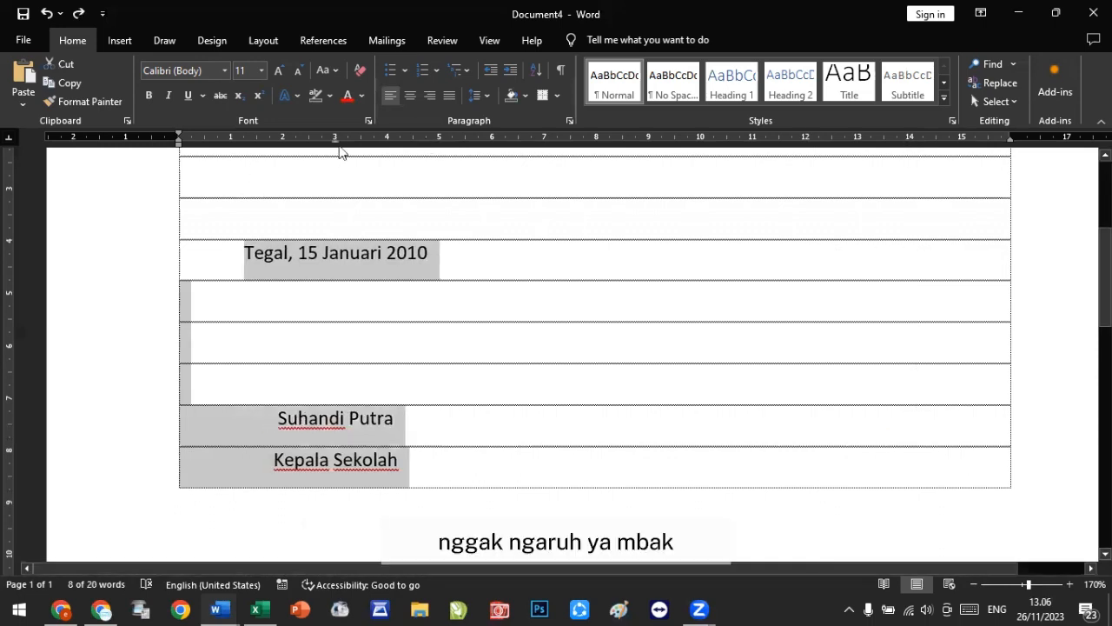
Step: Extend the signer's name with the surname and the ', S.Pd' title
click(393, 434)
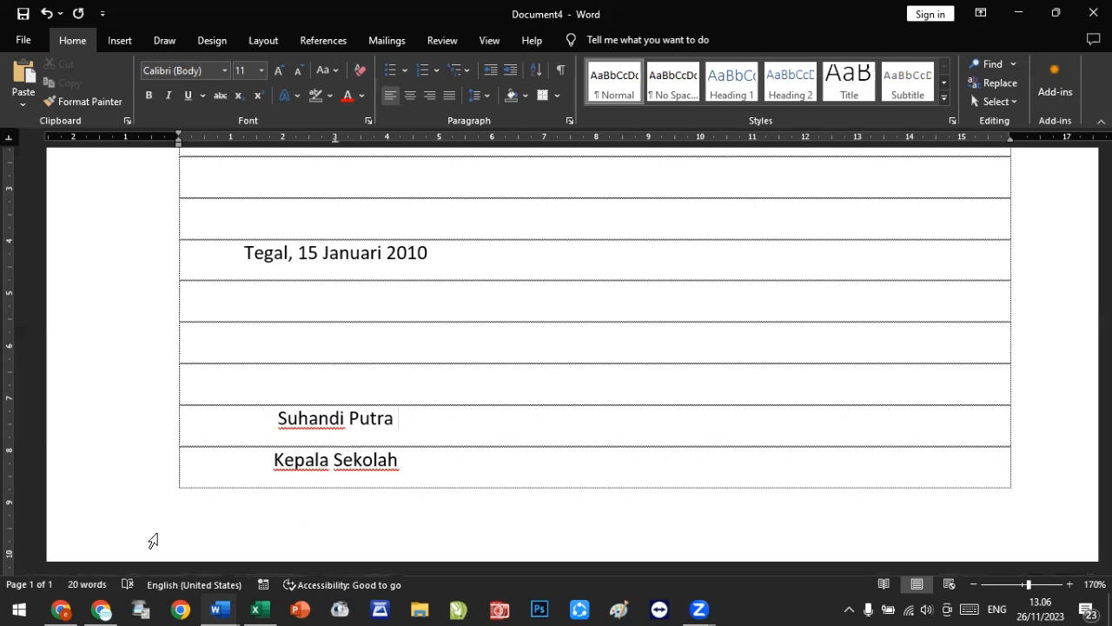
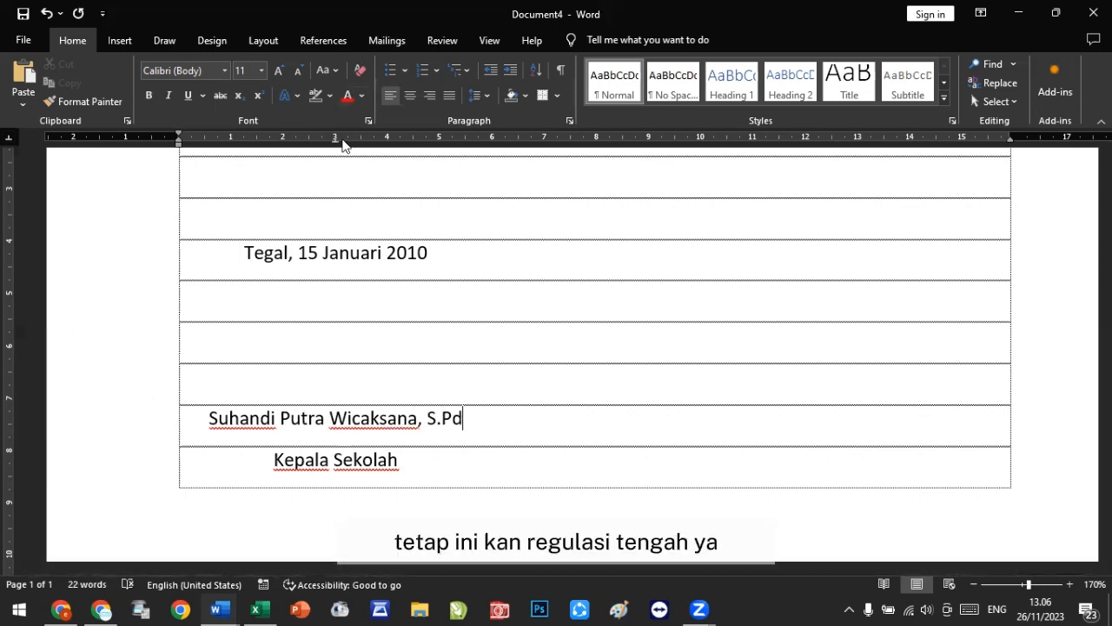
Step: Try shifting the center tab stop for the name row only, then undo it
drag(335, 139, 338, 144)
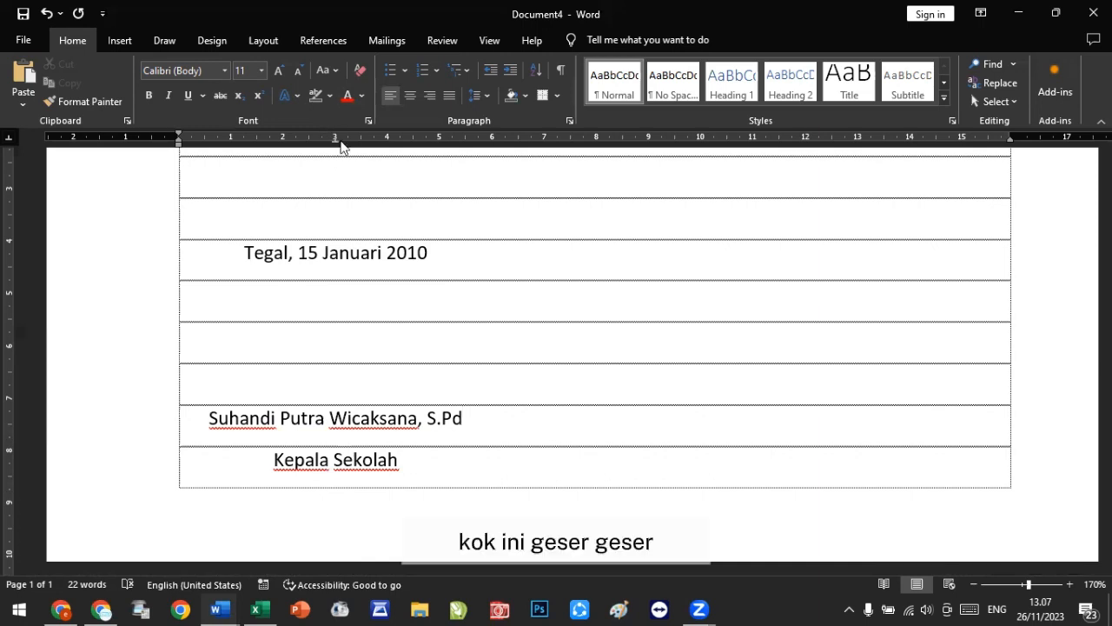
mouse_move(336, 140)
mouse_down()
mouse_move(284, 149)
mouse_move(302, 143)
mouse_up()
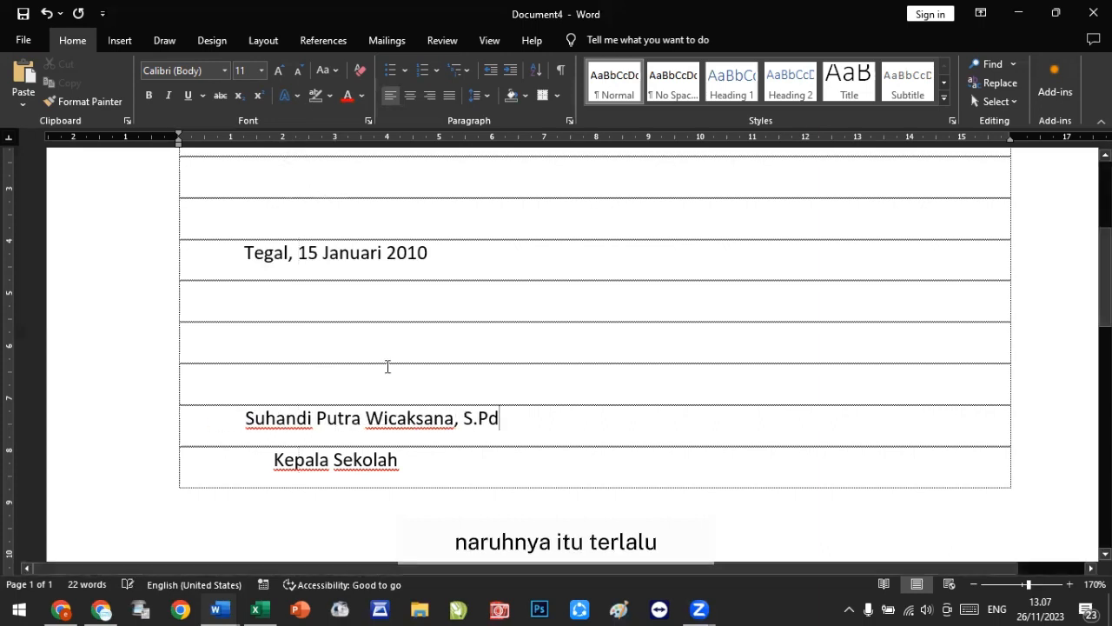
key(ctrl+z)
Step: Select the whole signature block and move its center tab stop to about 2.8 cm
drag(402, 464, 248, 252)
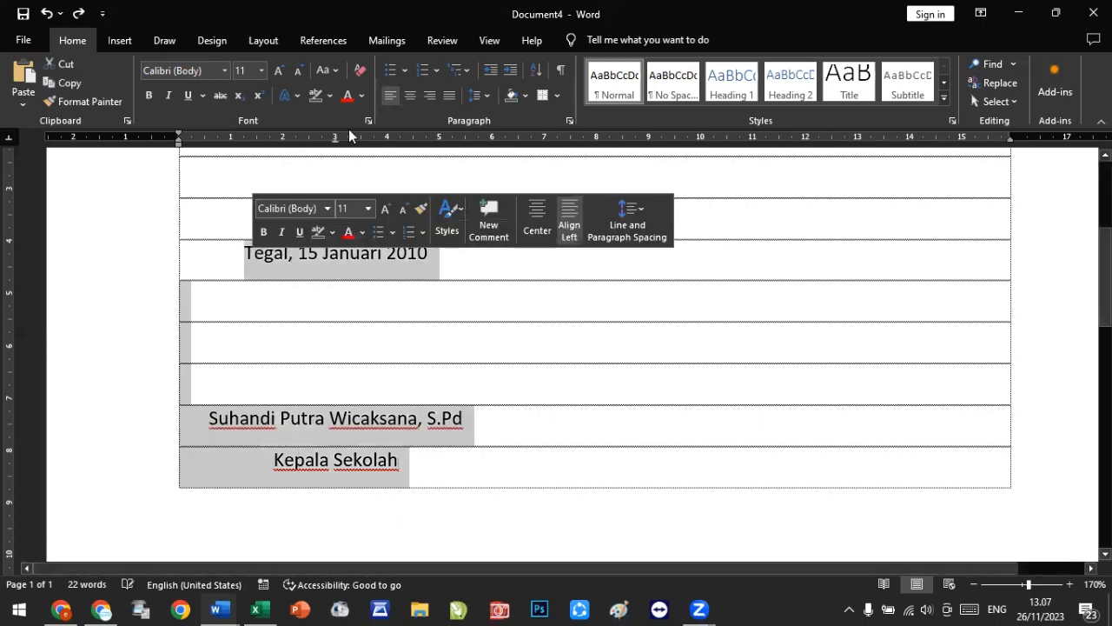
drag(336, 140, 285, 143)
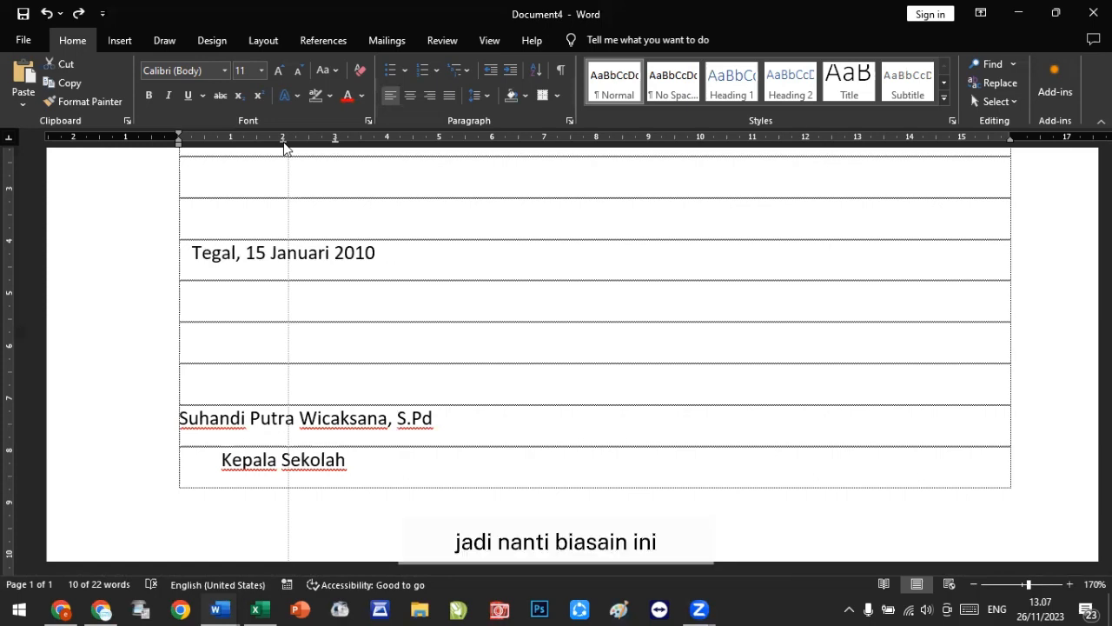
mouse_move(284, 144)
mouse_down()
mouse_move(422, 143)
mouse_move(390, 151)
mouse_up()
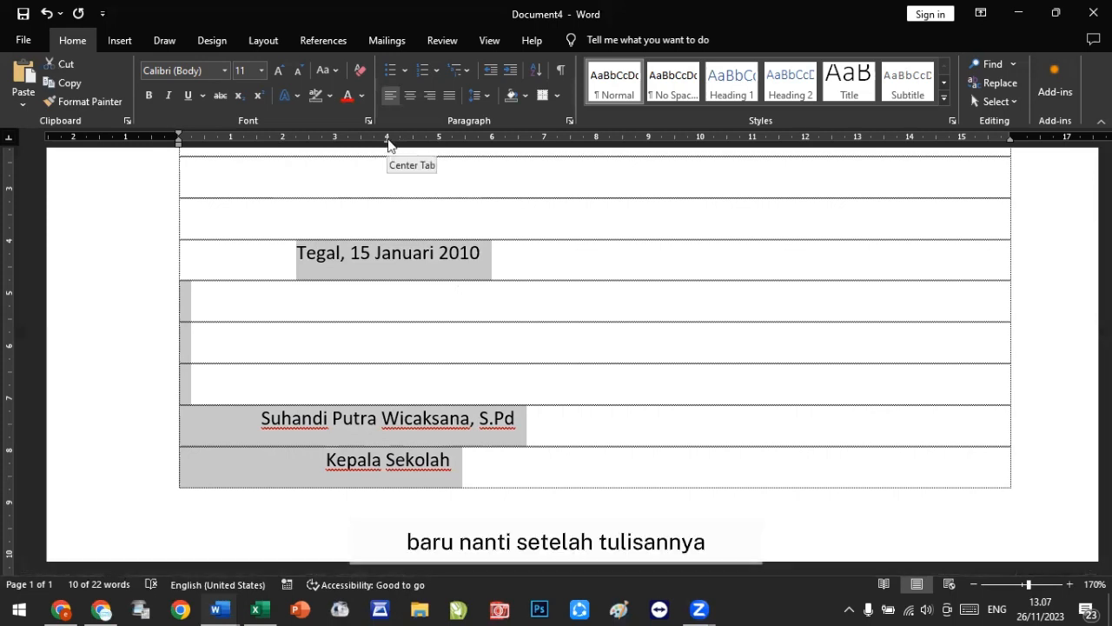
mouse_move(389, 143)
mouse_down()
mouse_move(287, 151)
mouse_move(322, 152)
mouse_up()
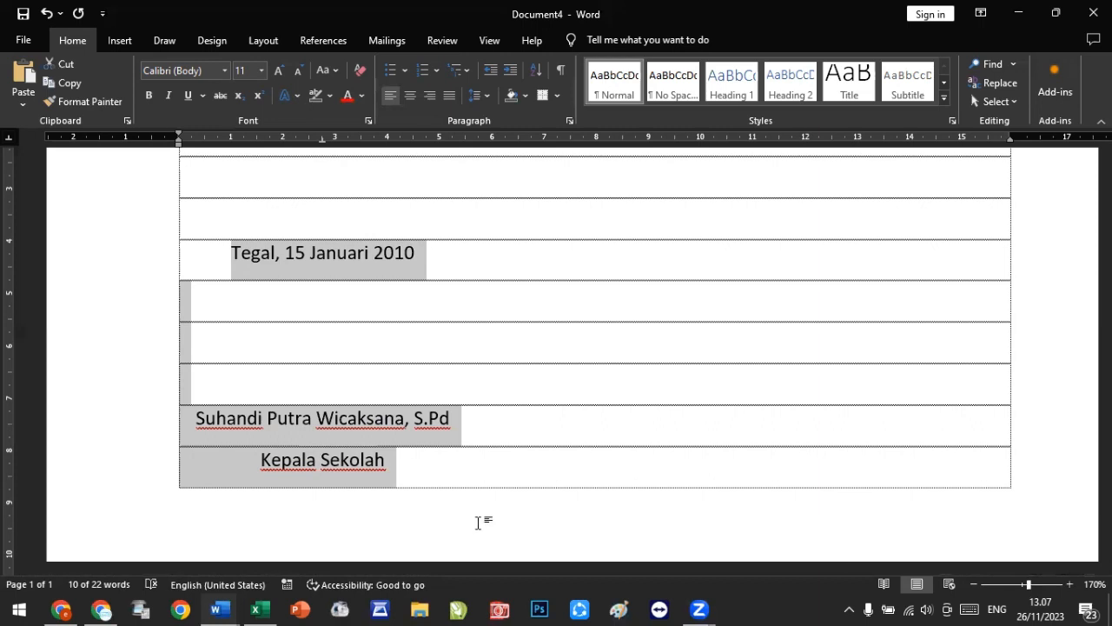
Step: Delete all the document's contents and set the paragraph spacing after to 0 pt
key(ctrl+a)
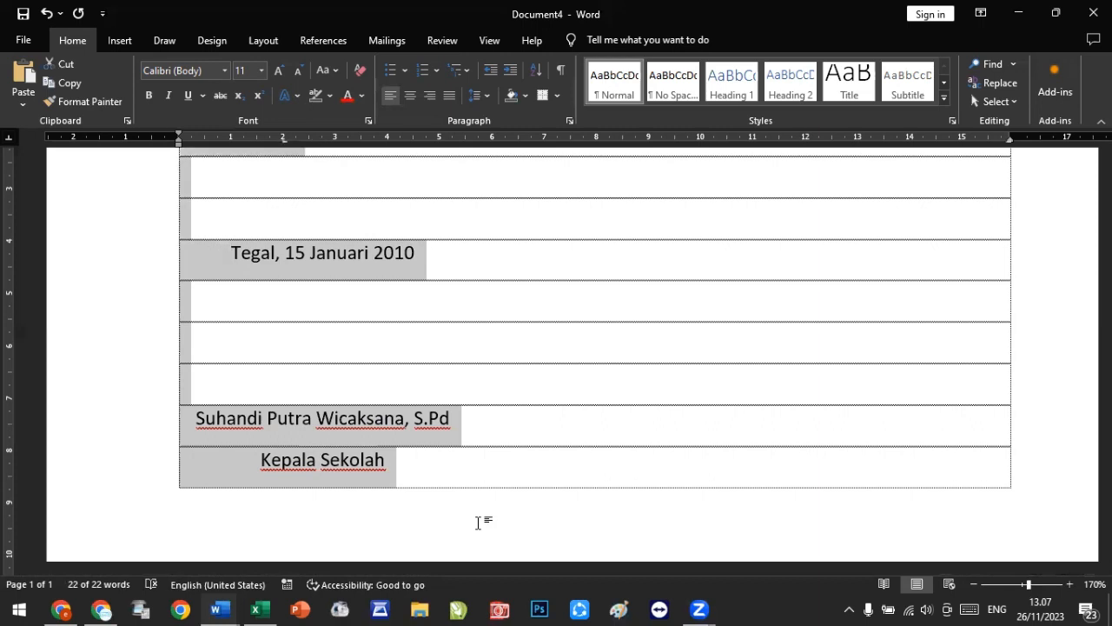
key(Delete)
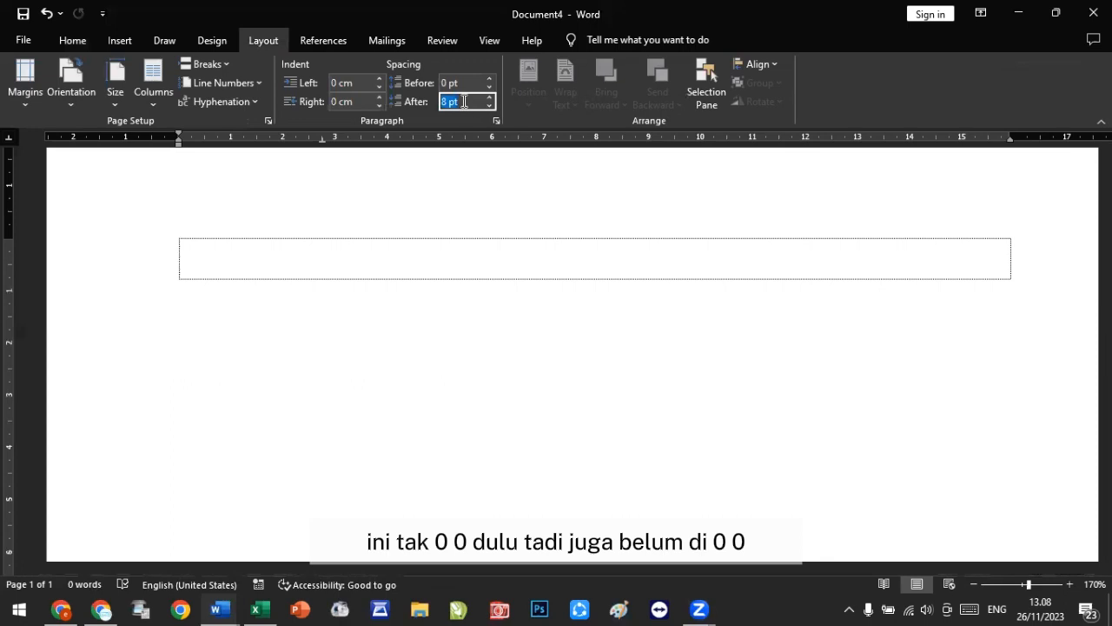
text(0)
key(Return)
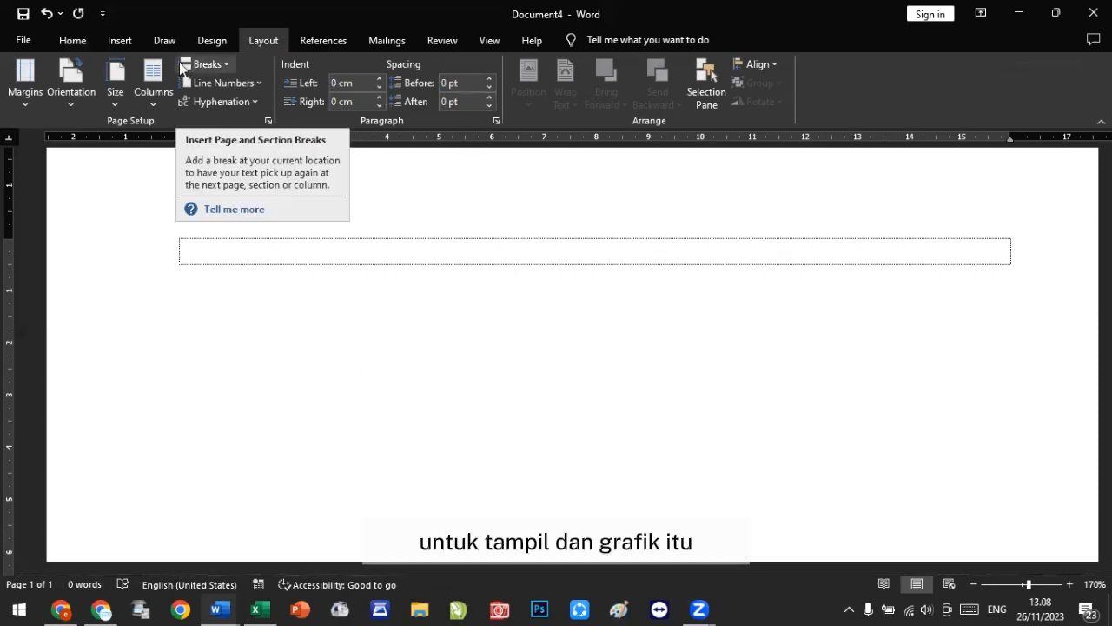
Step: Enter the title TABEL PENJUALAN BARANG in the table's single cell and add a new row below it
click(123, 50)
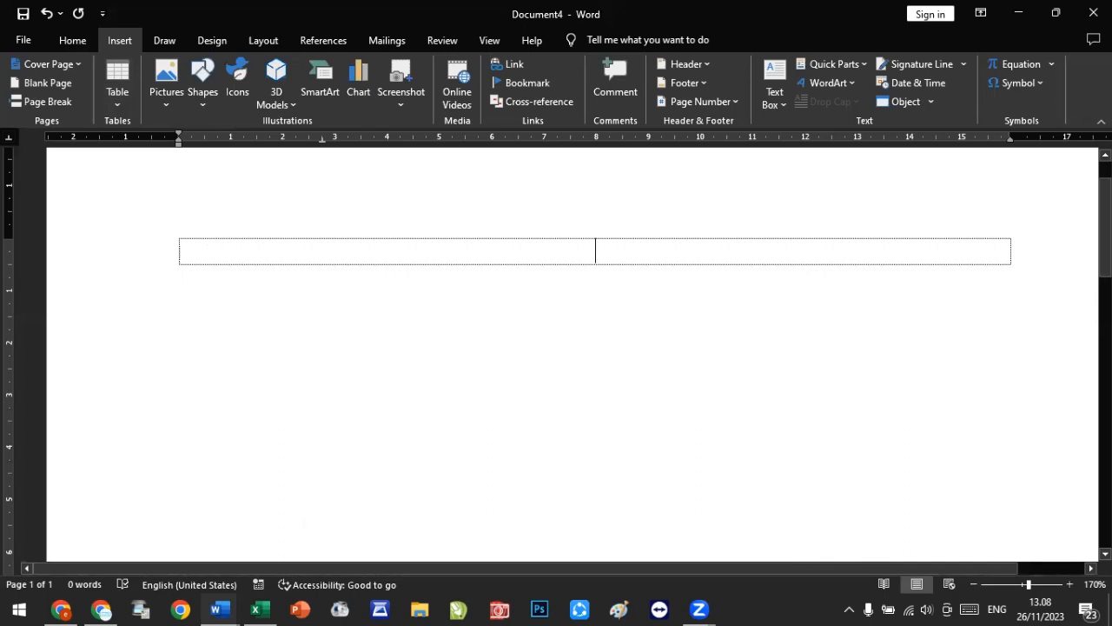
text(TABEL )
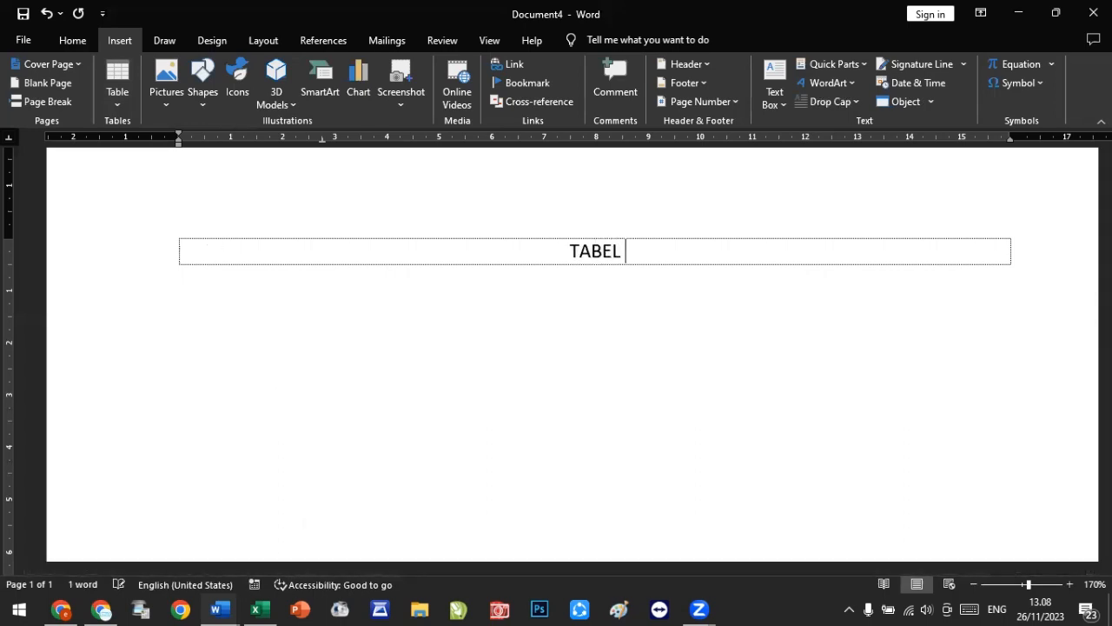
text(PENJUAL)
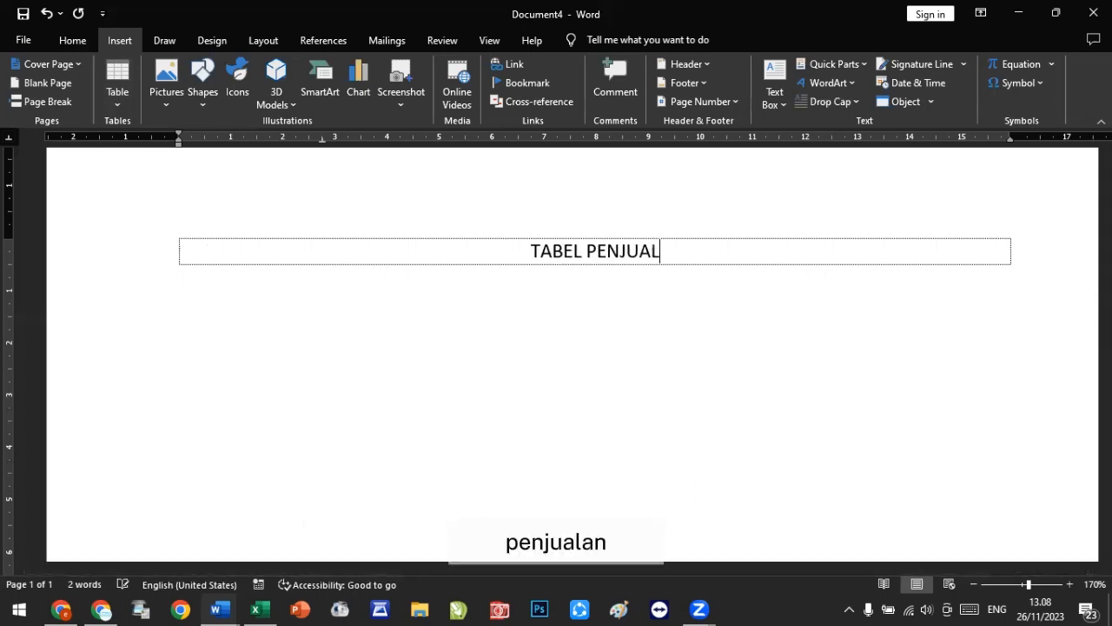
text(AN BARANG)
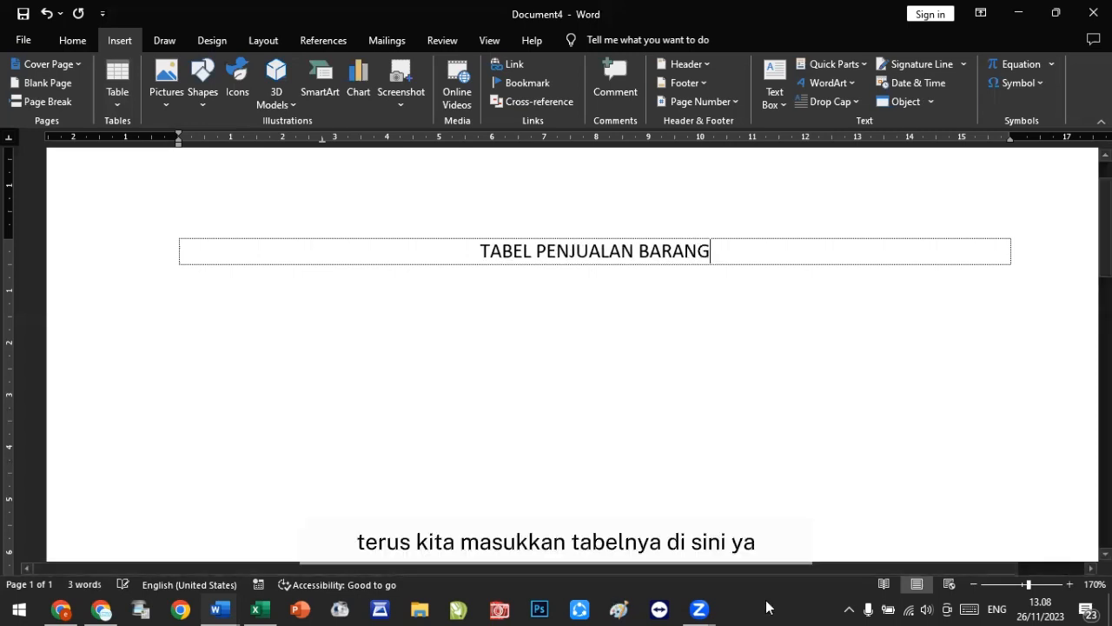
key(Tab)
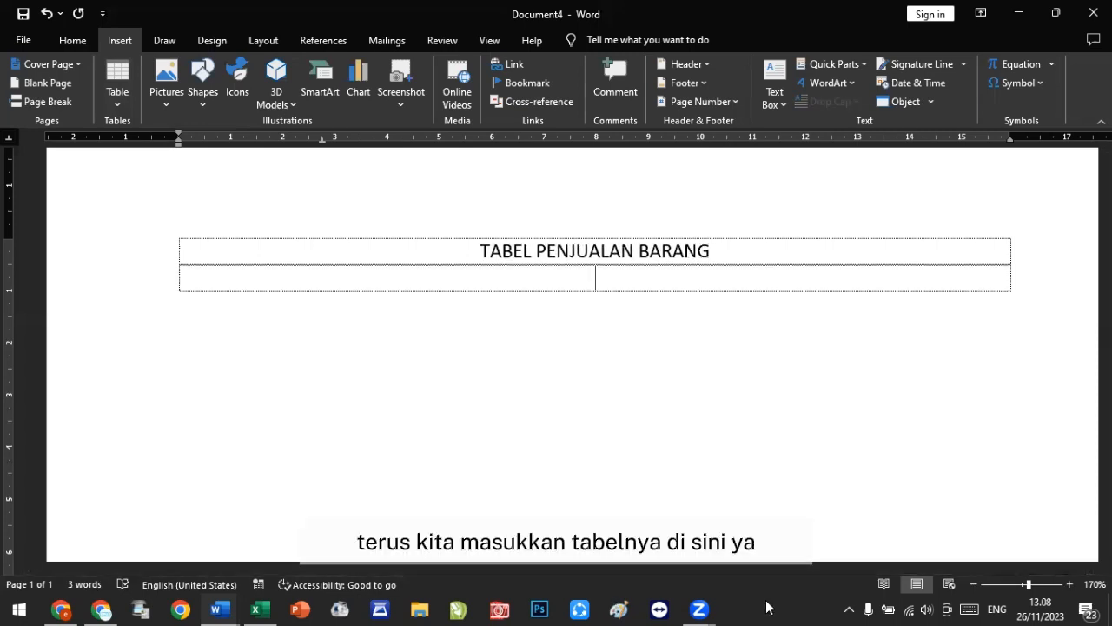
Step: Insert a nested table of 5 columns and 20 rows into the new row, then undo the insertion
click(116, 94)
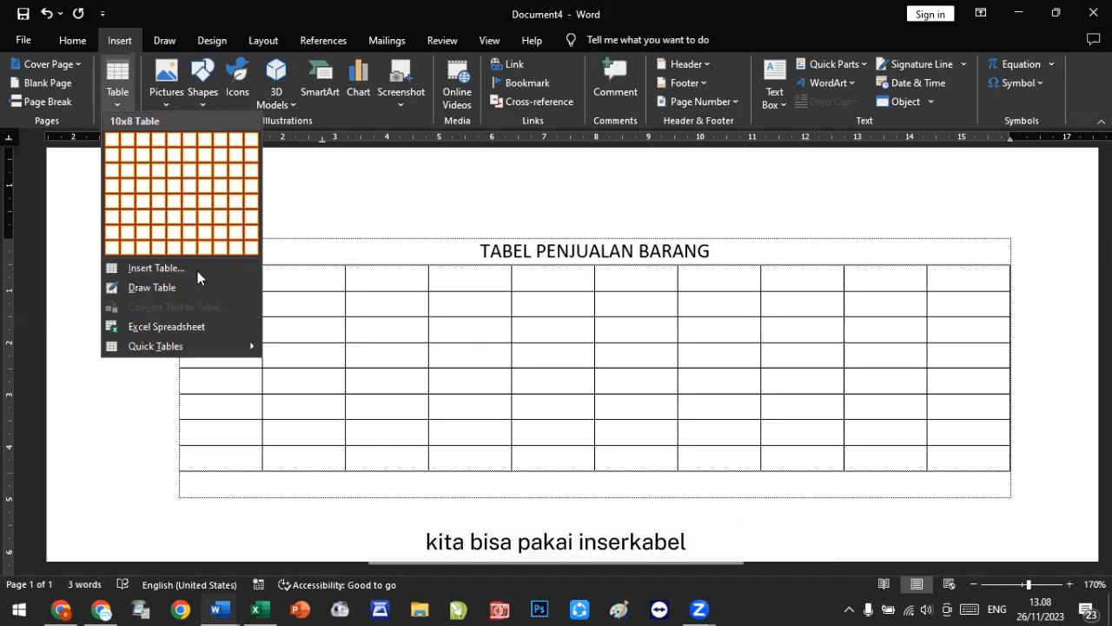
click(157, 268)
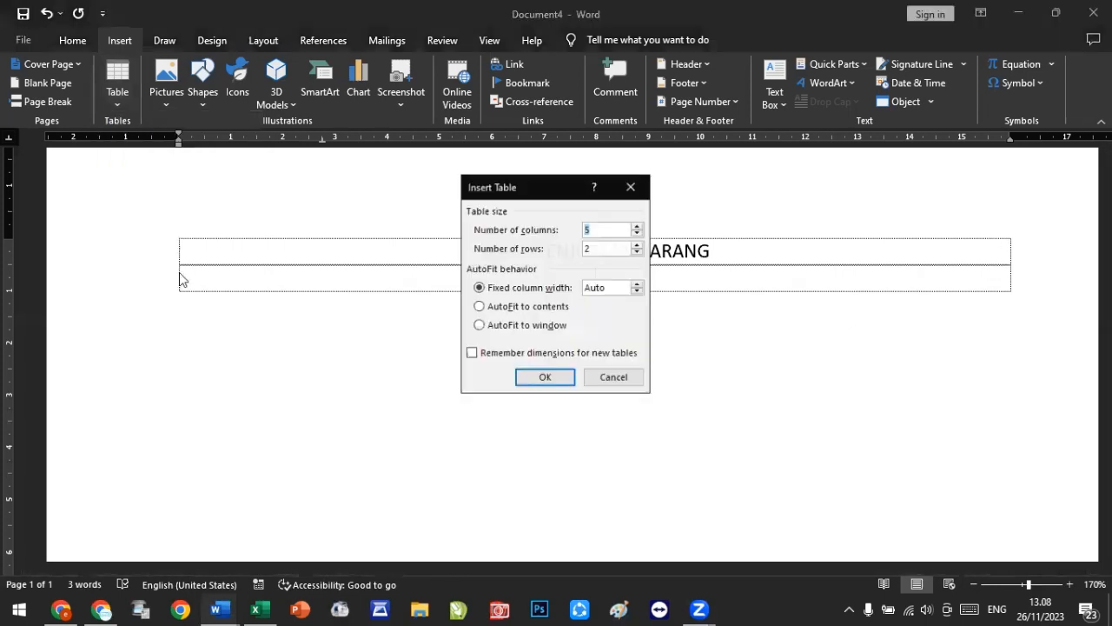
click(604, 250)
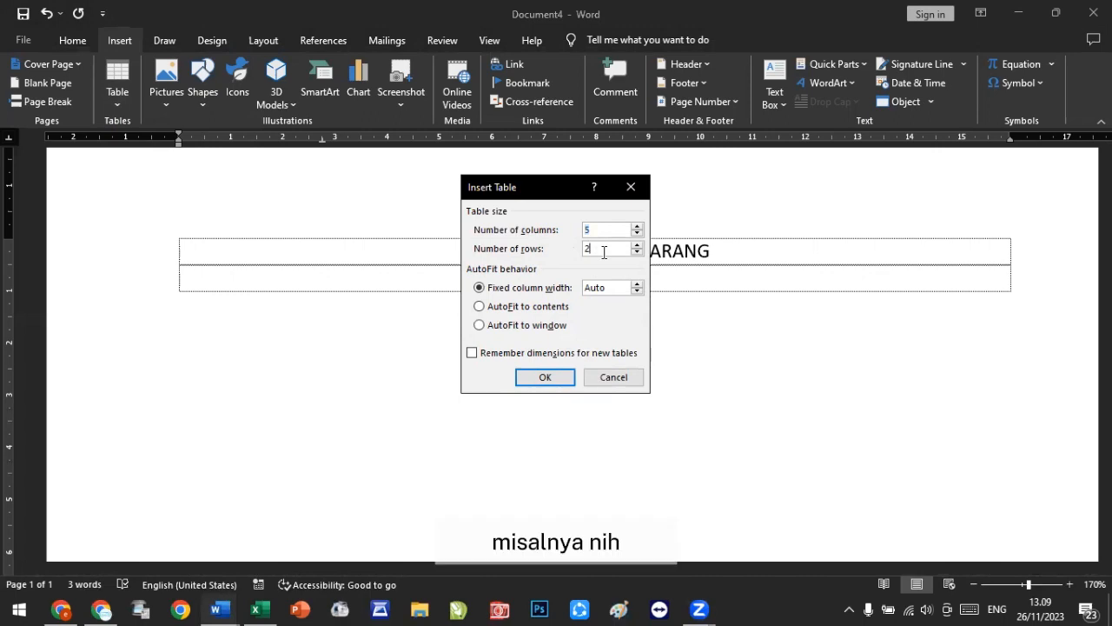
text(0)
key(Return)
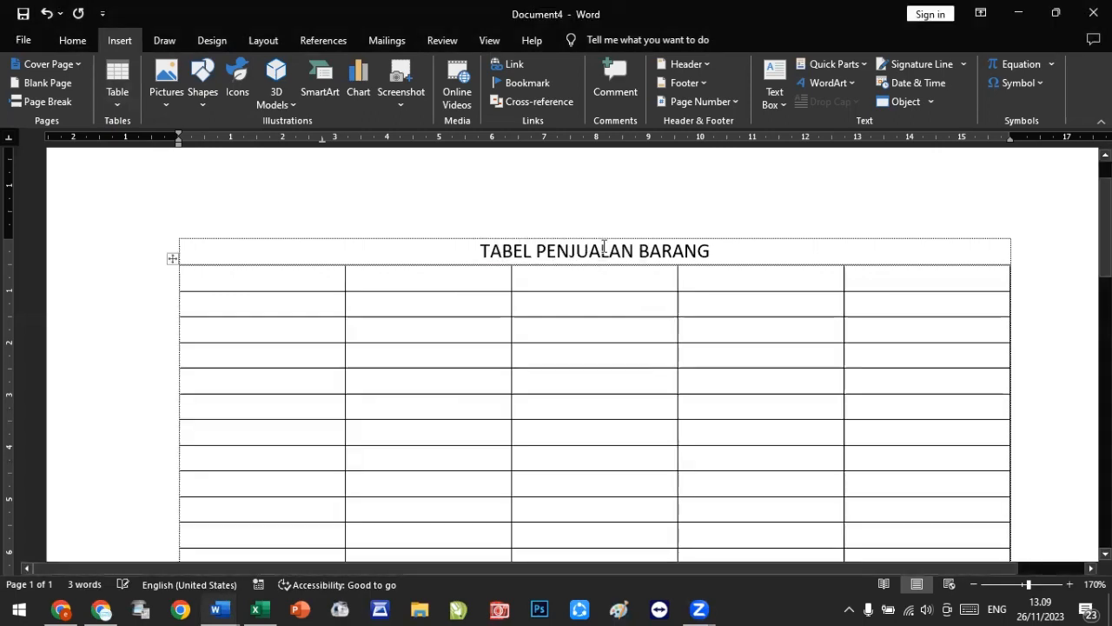
scroll(566, 310, down, 5)
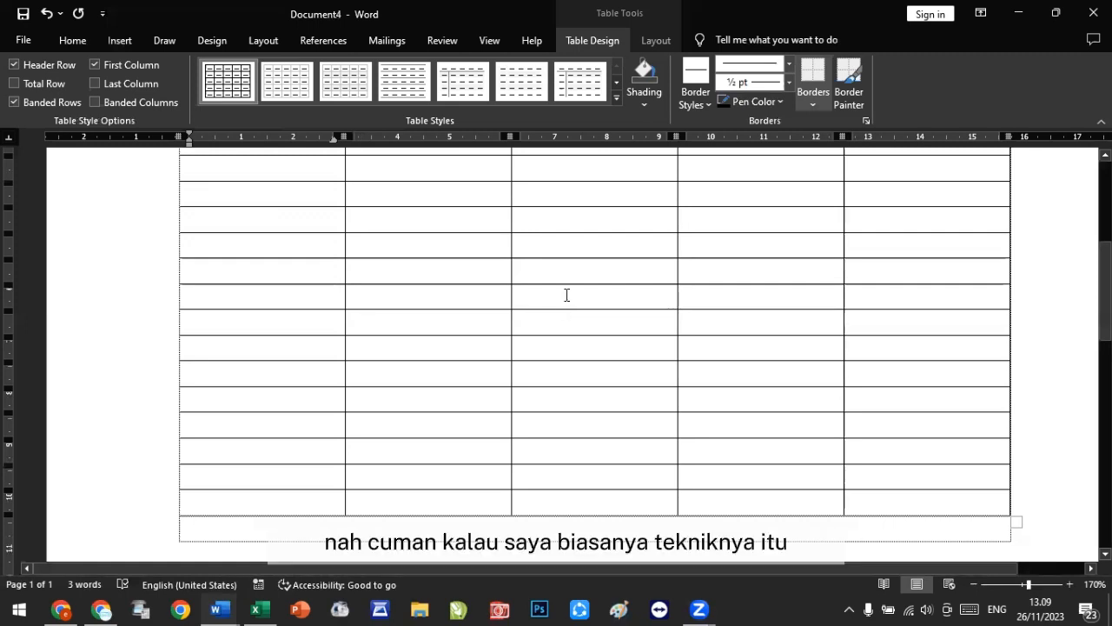
scroll(565, 295, up, 5)
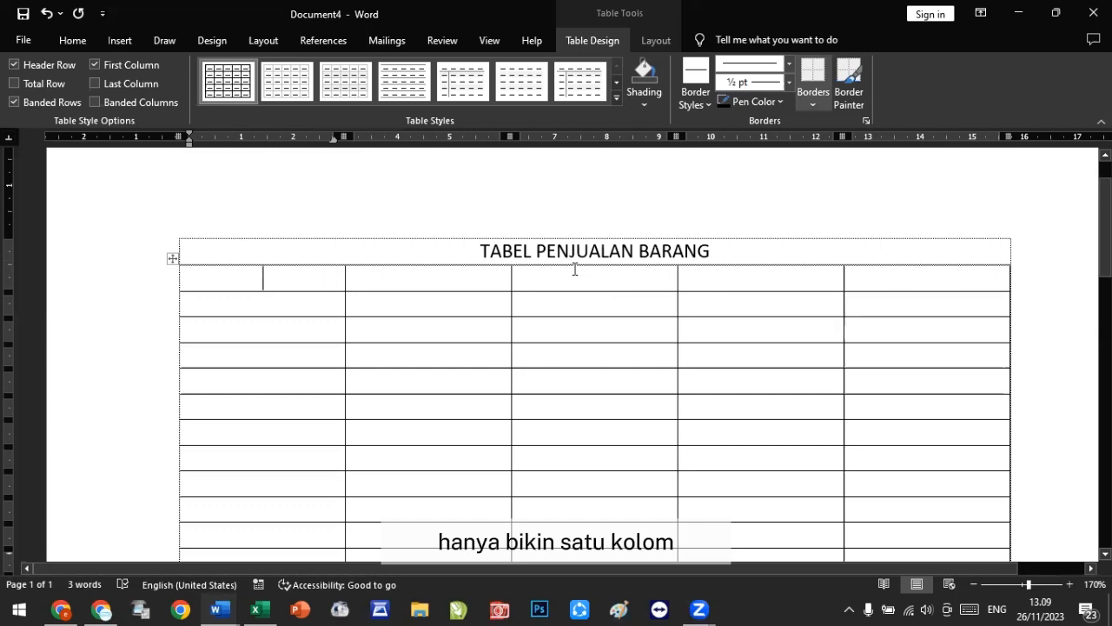
scroll(508, 274, down, 3)
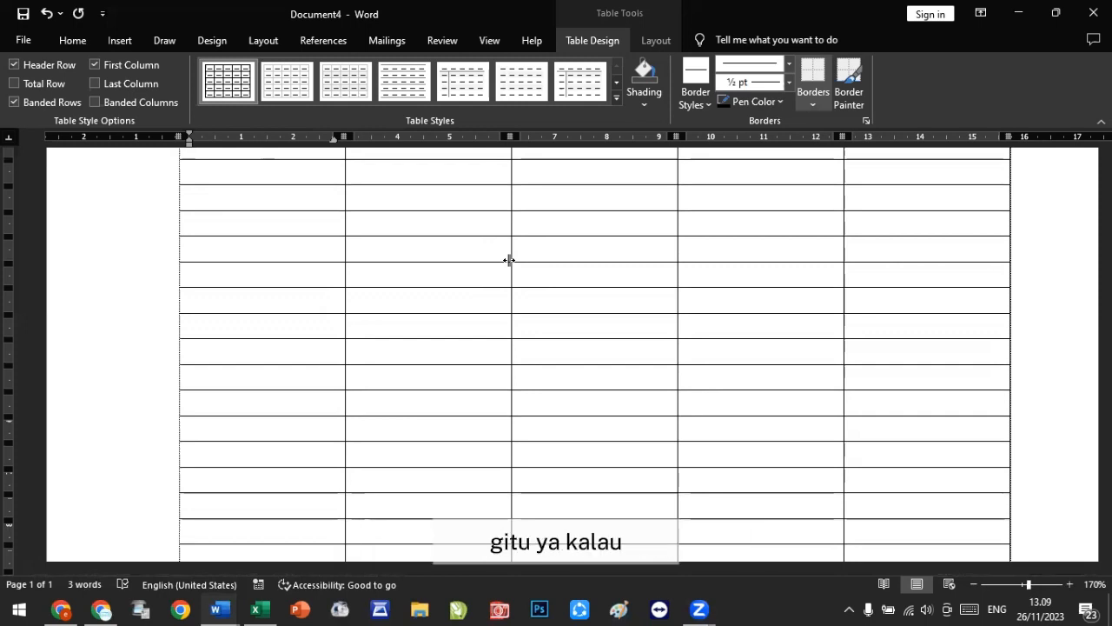
click(45, 15)
scroll(291, 235, up, 1)
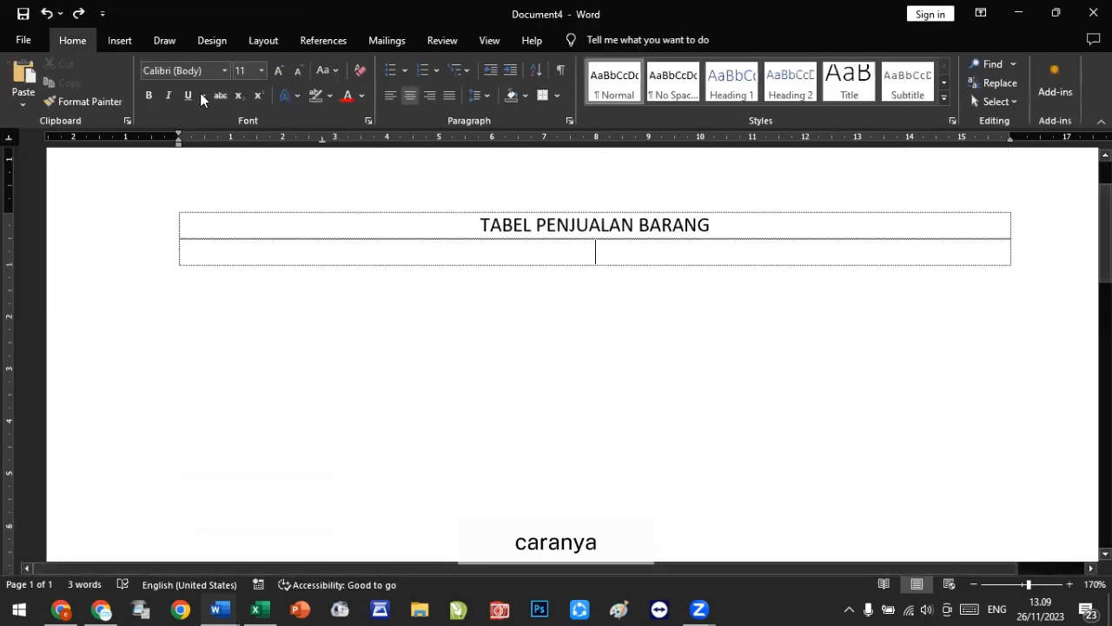
Step: Insert a 5-column, 1-row nested table into the row below the title
click(119, 40)
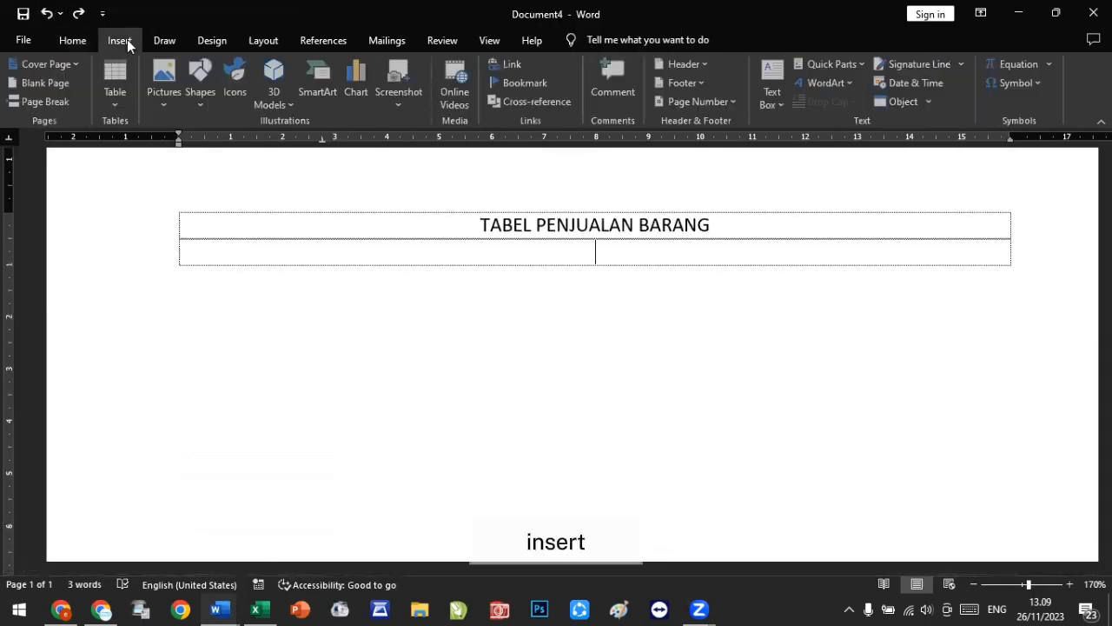
click(117, 92)
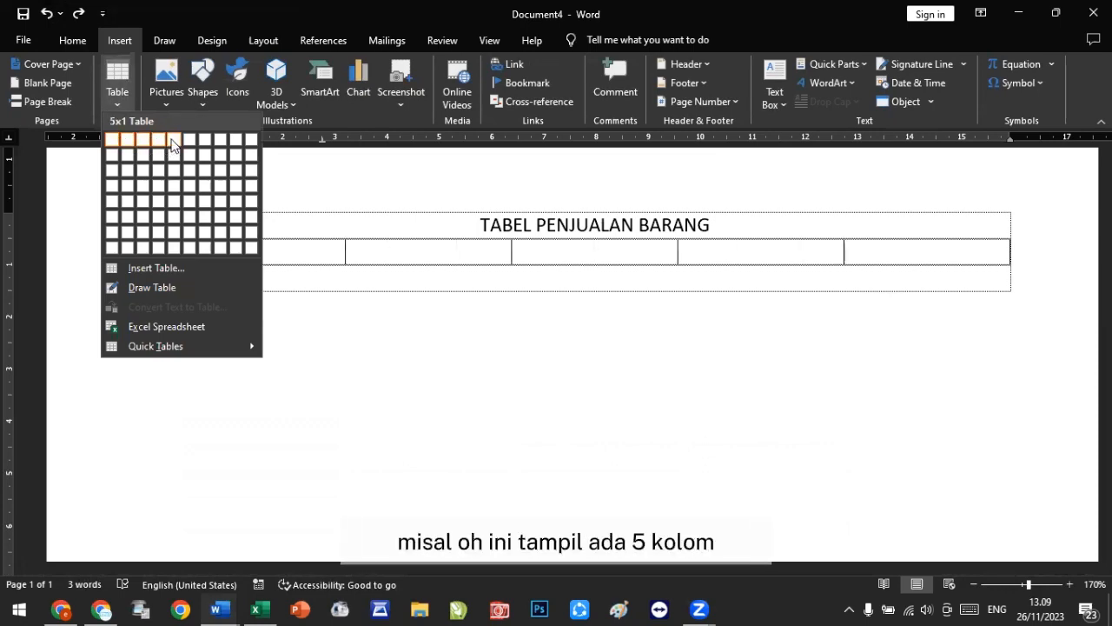
click(172, 144)
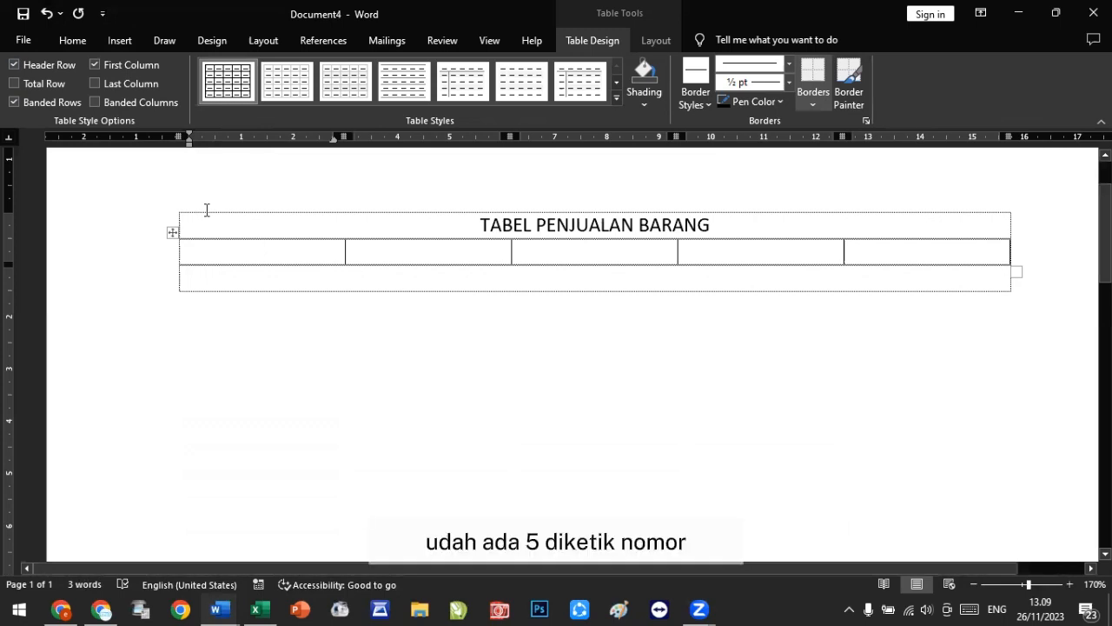
Step: Enter the column headers NO, NAMA, KELAS, ALAMAT and NO.HP across the nested table
text(NO)
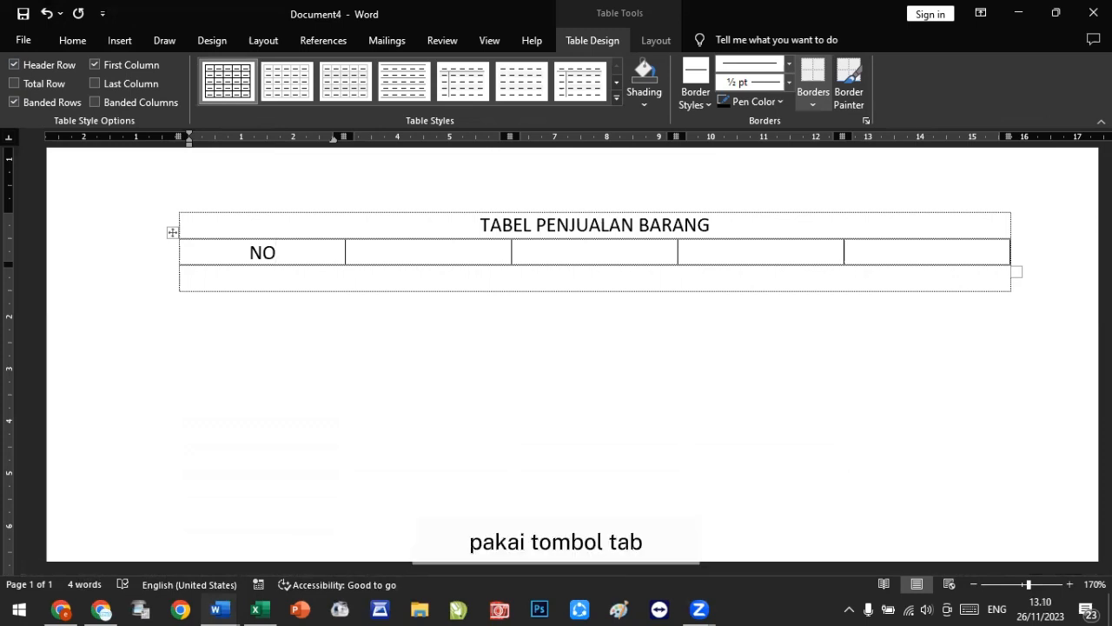
key(Tab)
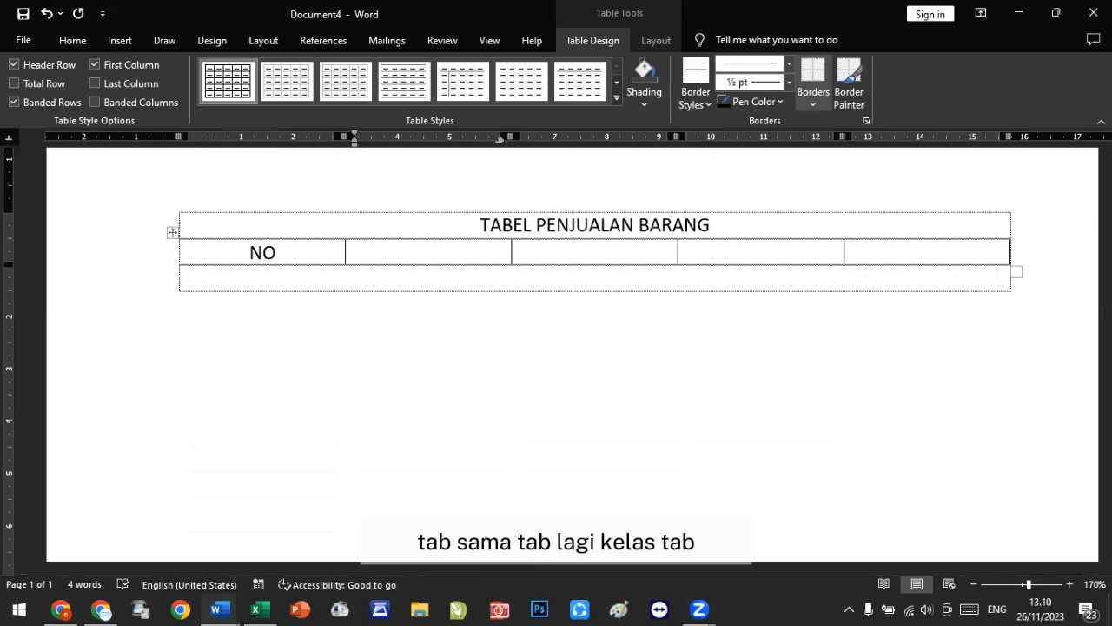
text(NAMA)
key(Tab)
text(KELAS)
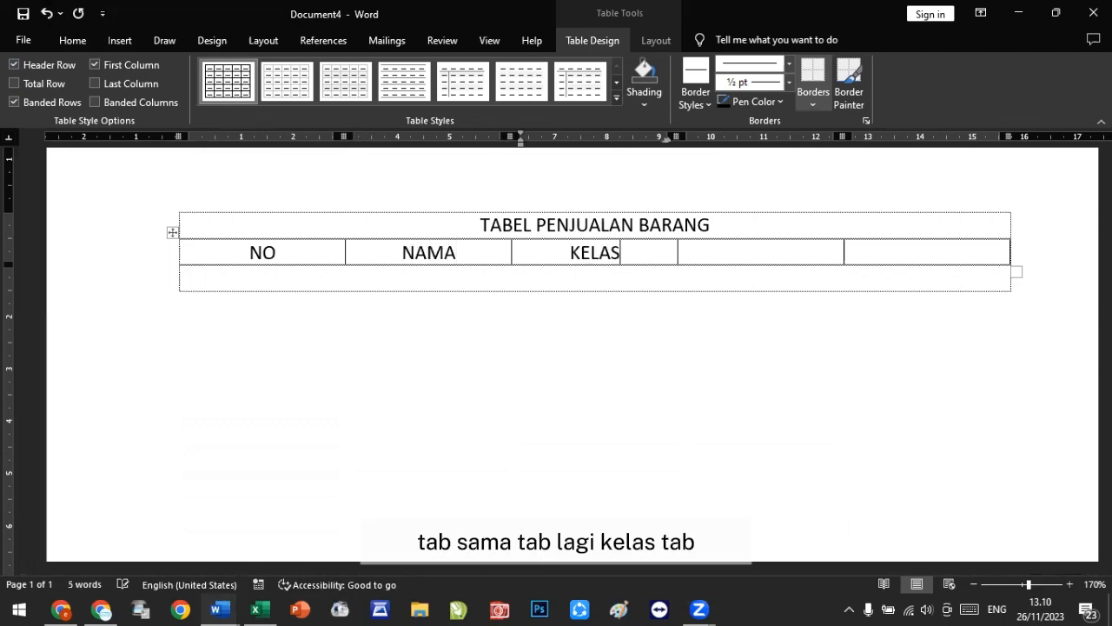
key(Tab)
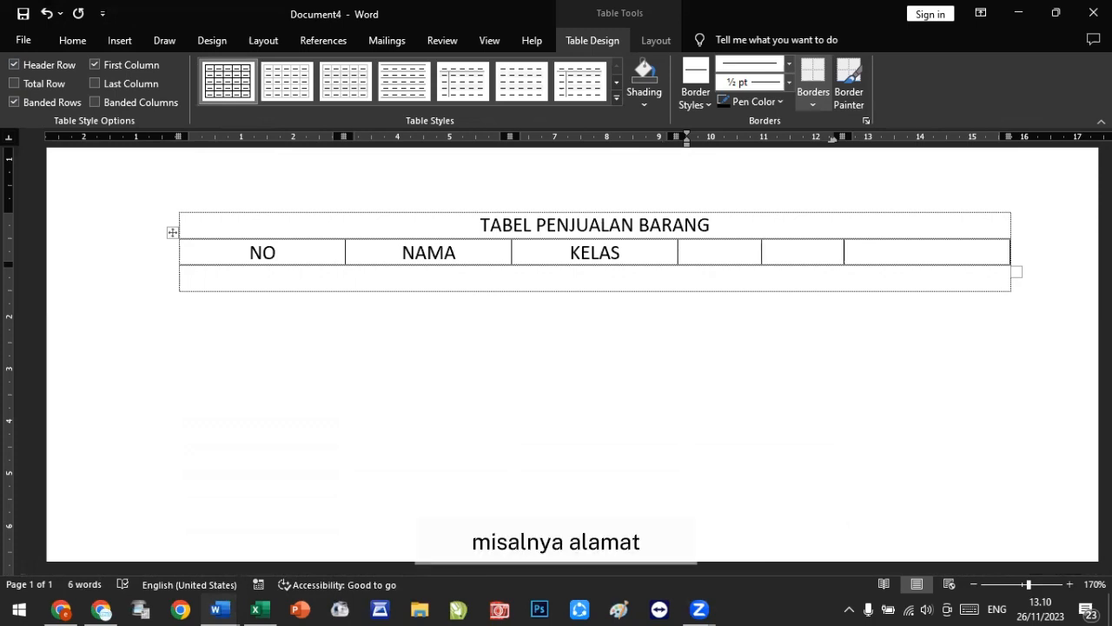
text(ALAMAT)
key(Tab)
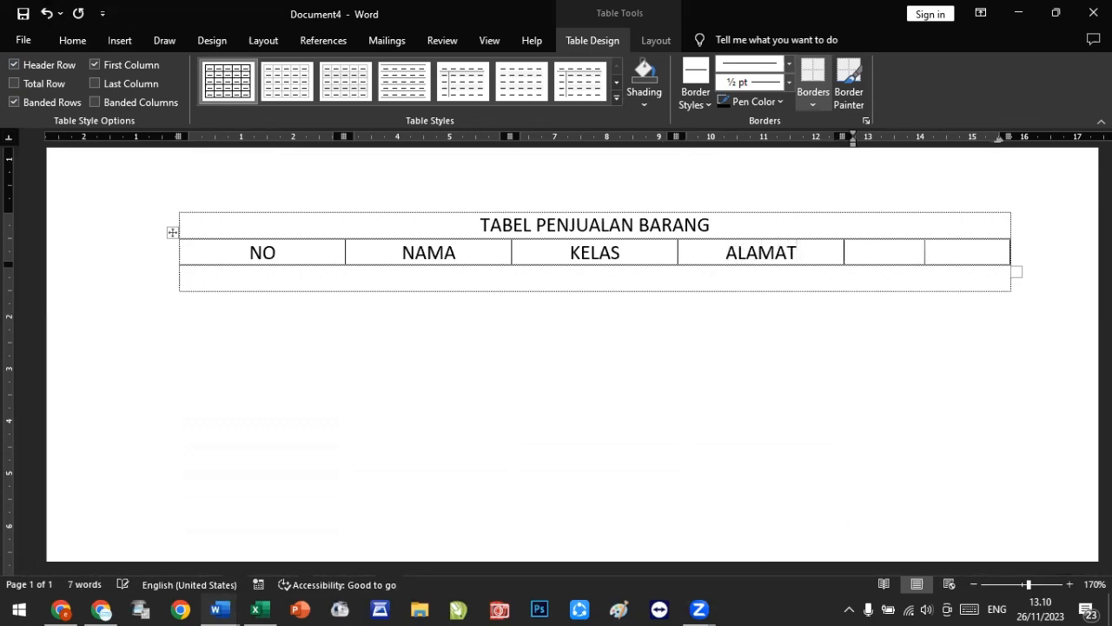
text(NO.HP)
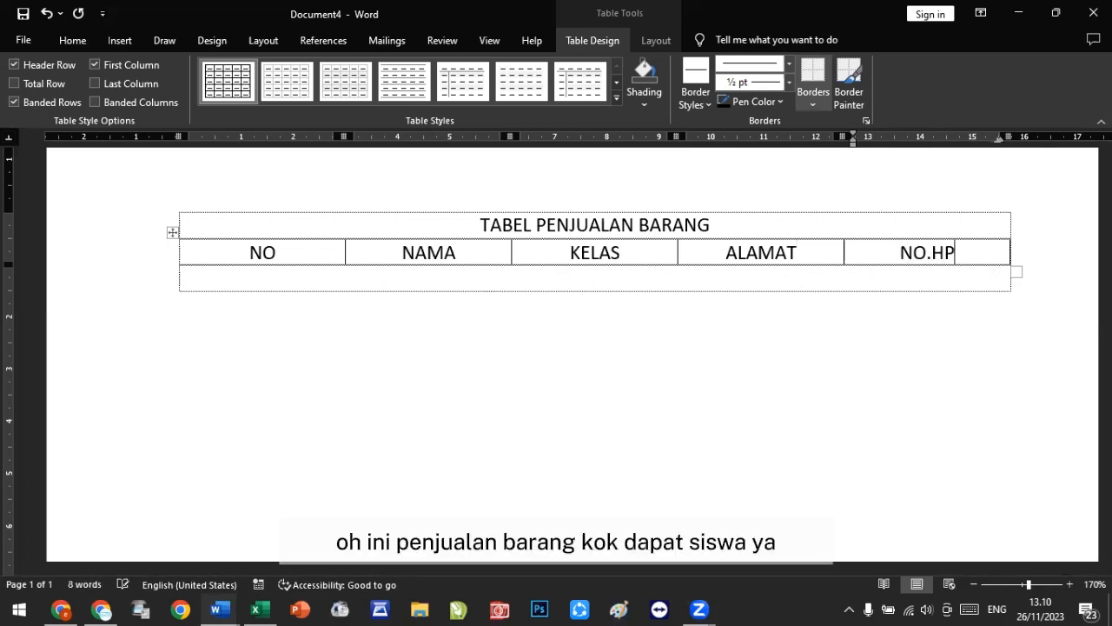
Step: Fill two sample rows, 1 with G entries and 2 with H entries, tabbing on to add another row
key(Tab)
text(1)
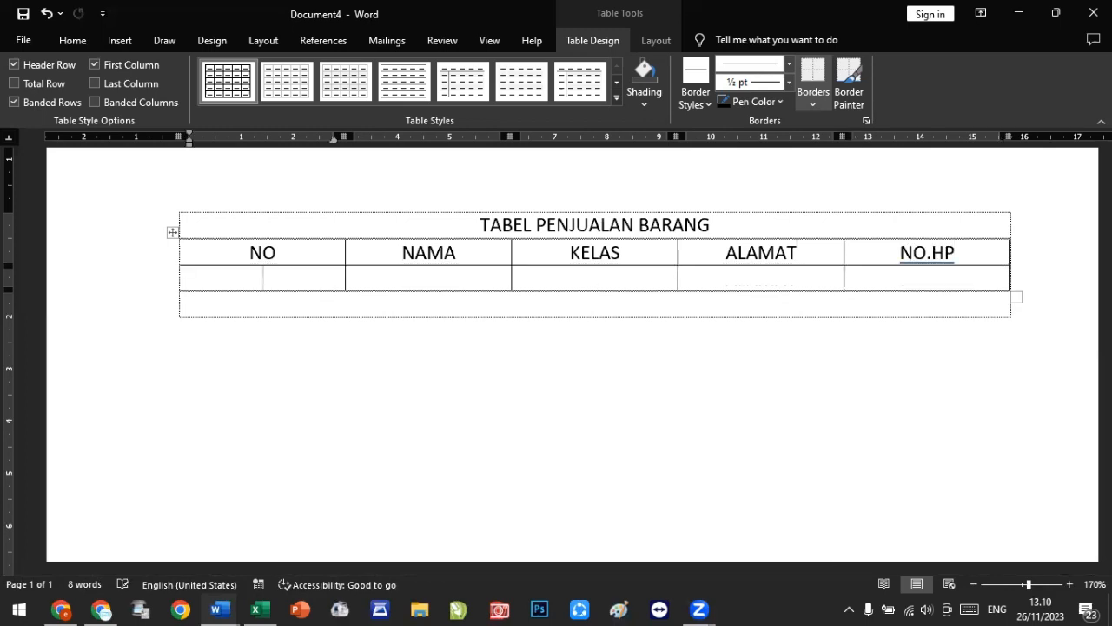
key(Tab)
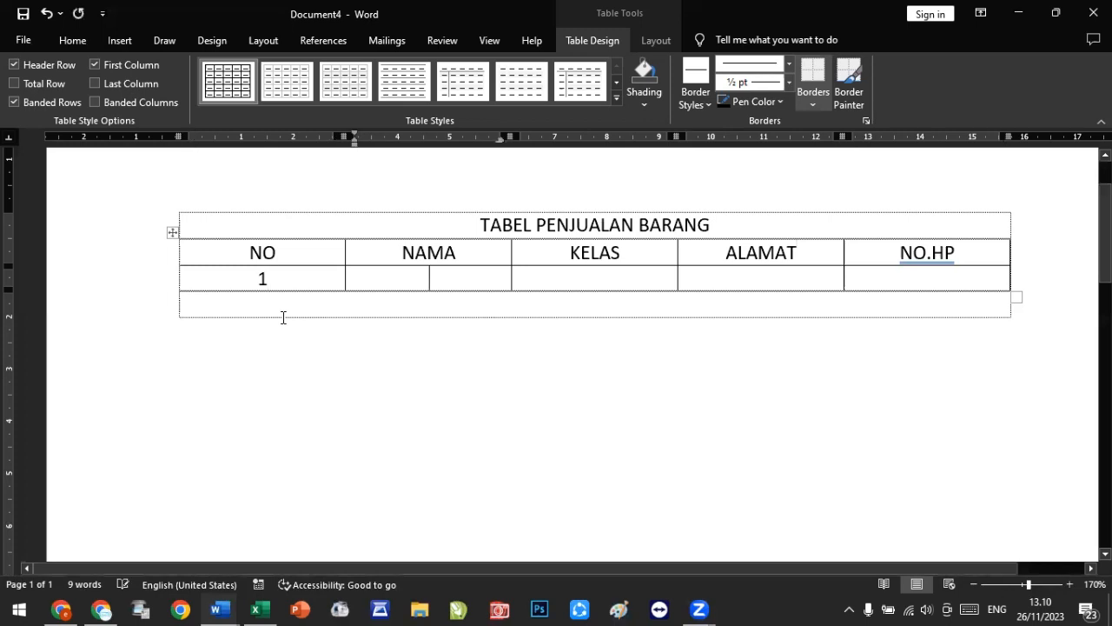
text(G)
key(Tab)
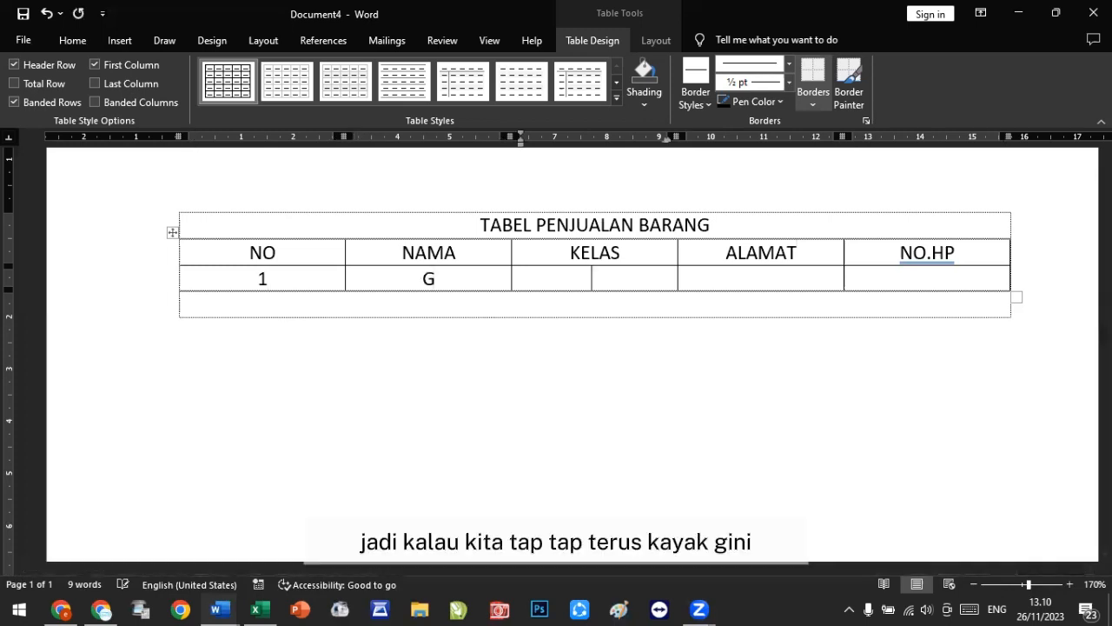
text(G)
key(Tab)
text(G)
key(Tab)
text(G)
key(Tab)
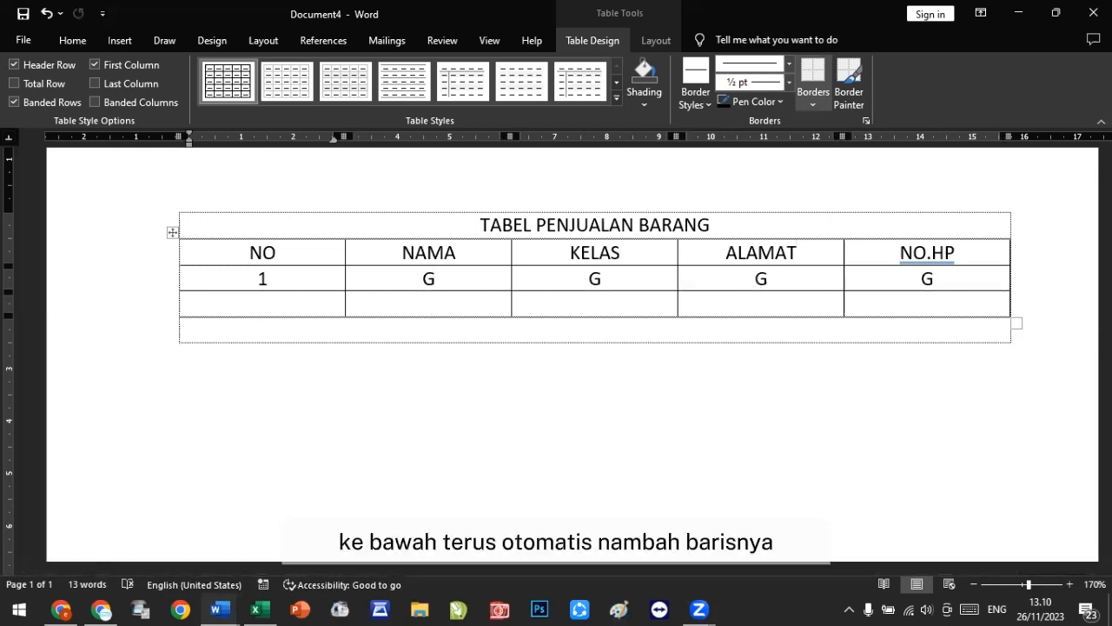
text(2)
key(Tab)
text(H)
key(Tab)
text(H)
key(Tab)
text(H)
key(Tab)
text(H)
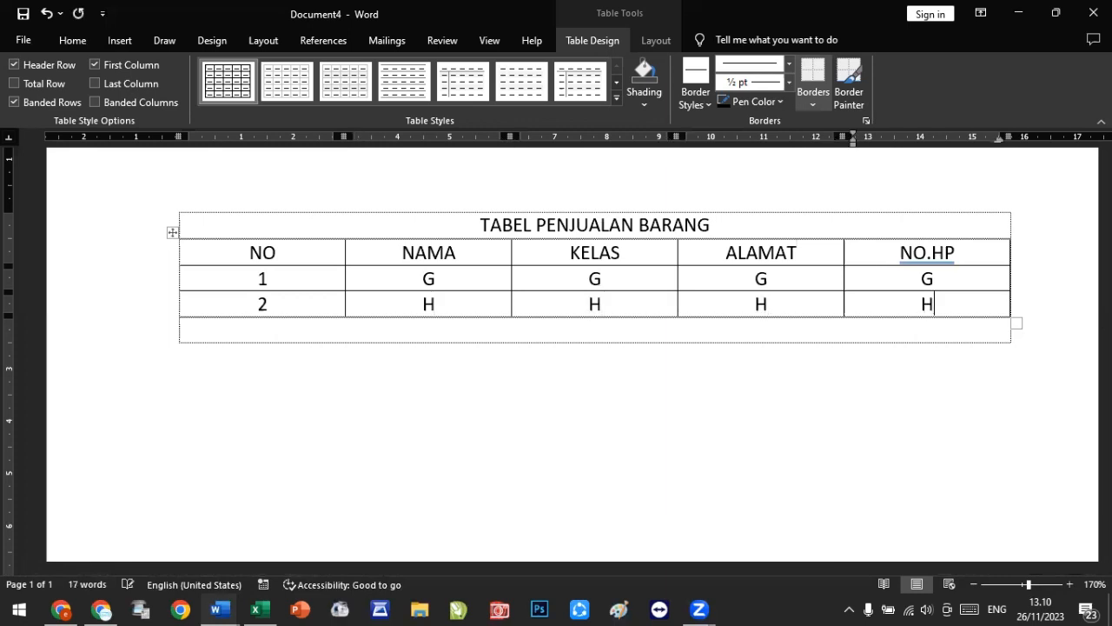
key(Tab)
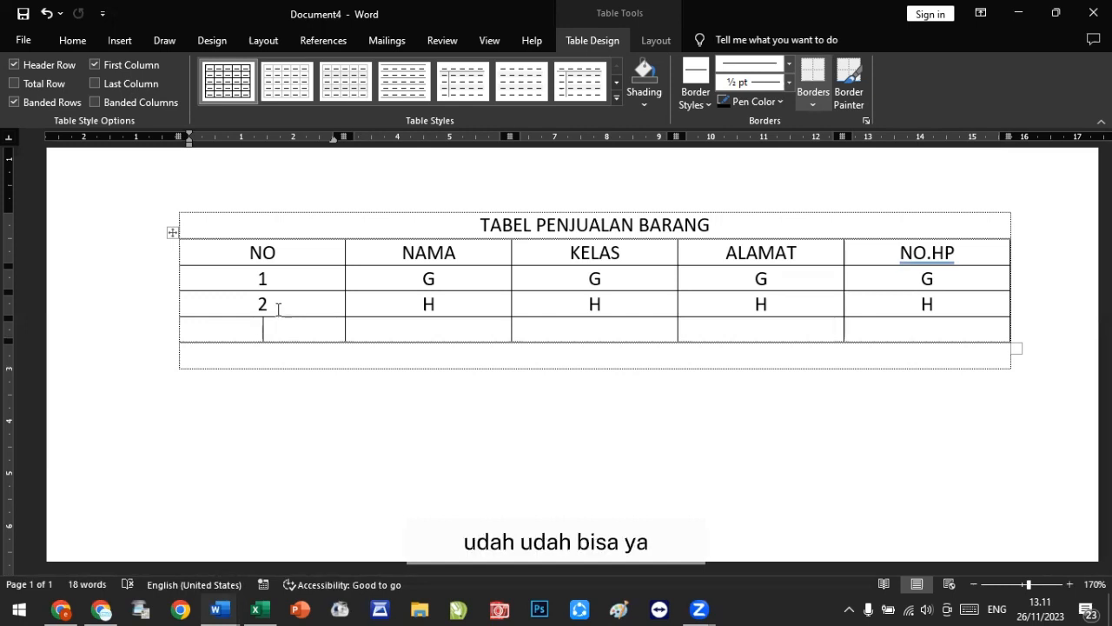
Step: Select the whole nested table and delete it
click(170, 230)
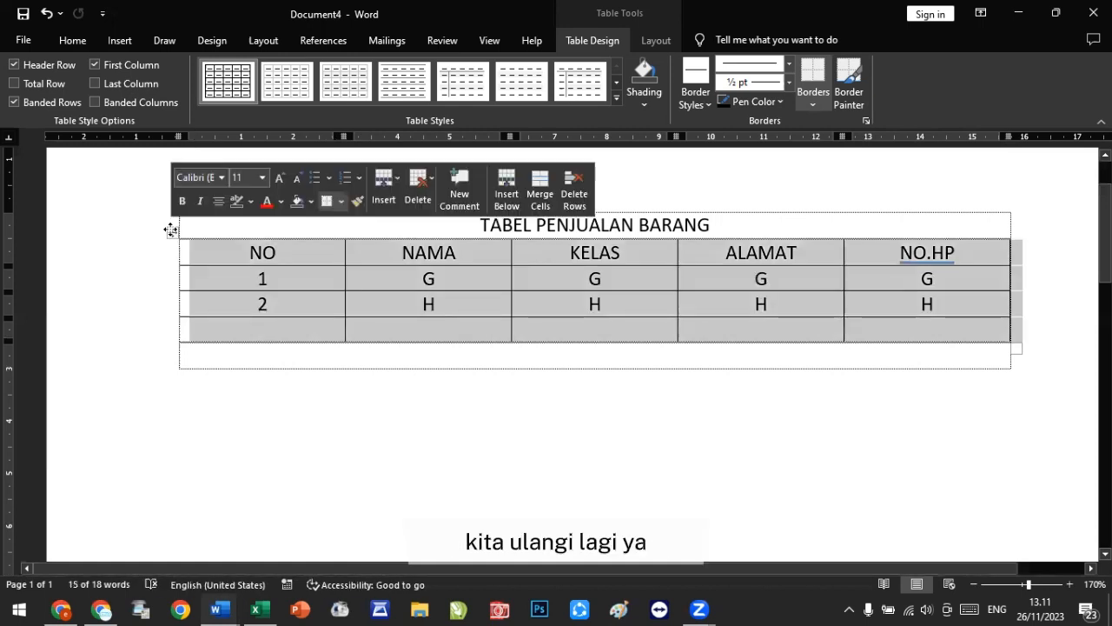
right_click(170, 229)
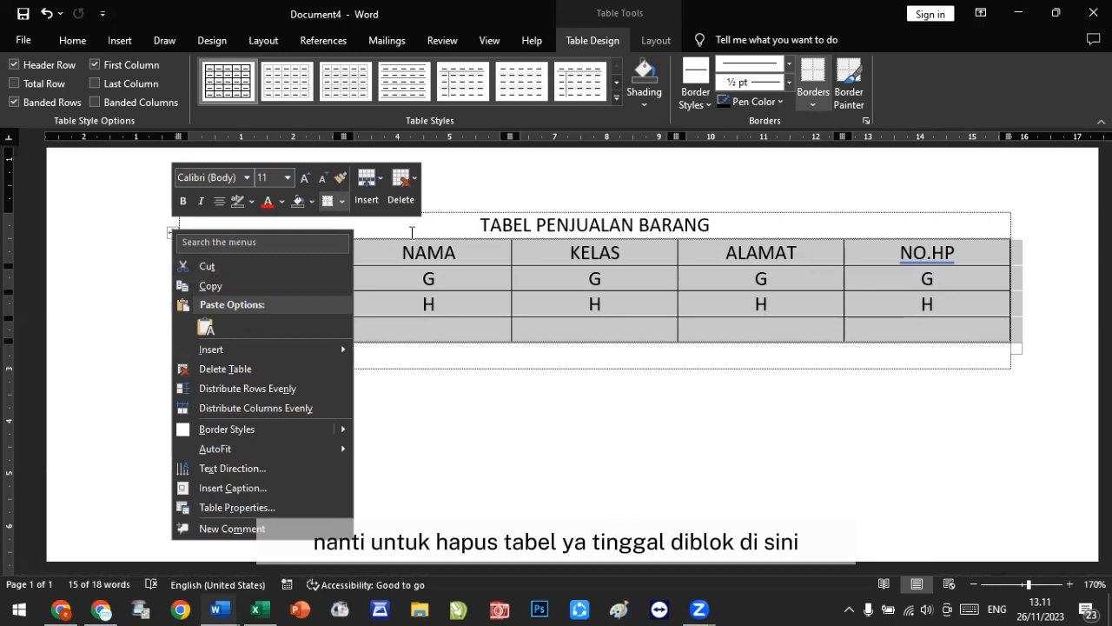
key(Escape)
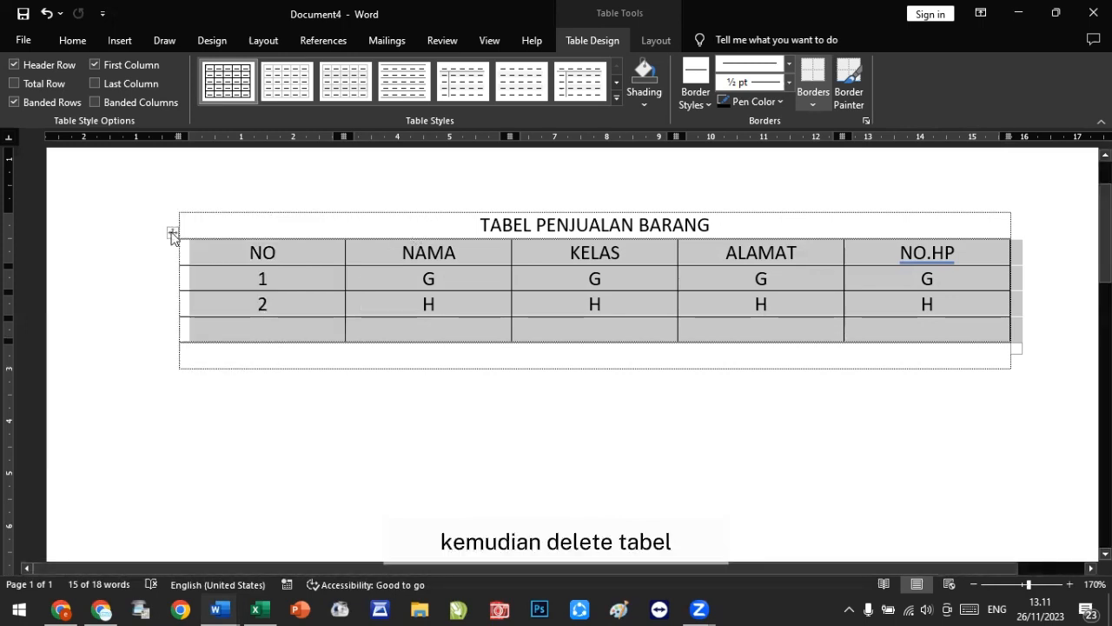
right_click(172, 235)
click(252, 375)
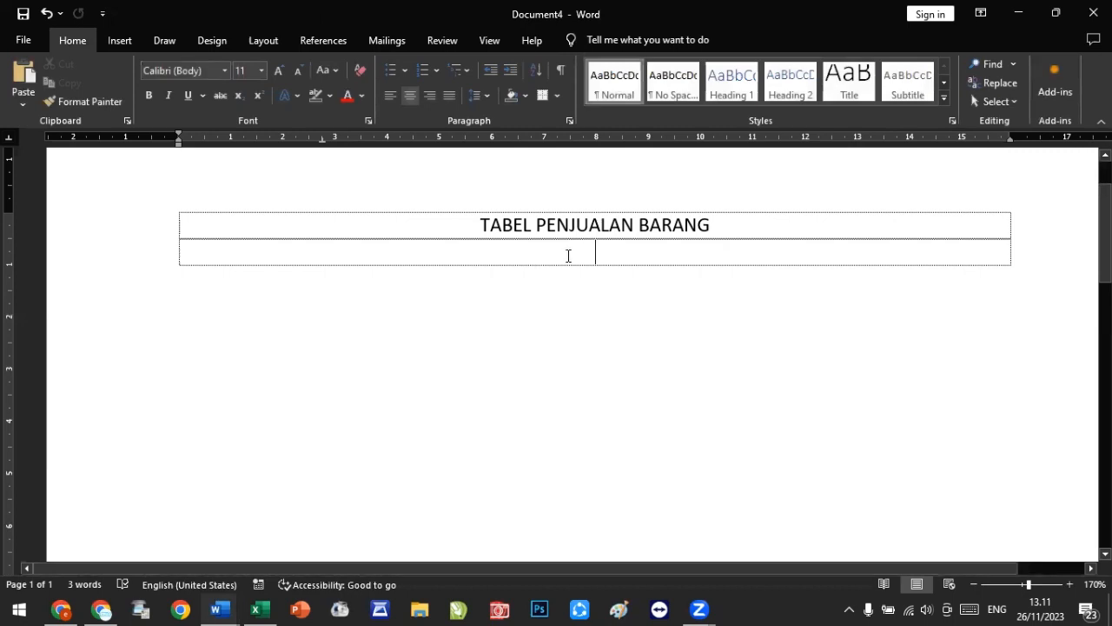
Step: Insert a 6-column, 1-row nested table into the row below the title
click(131, 36)
click(111, 101)
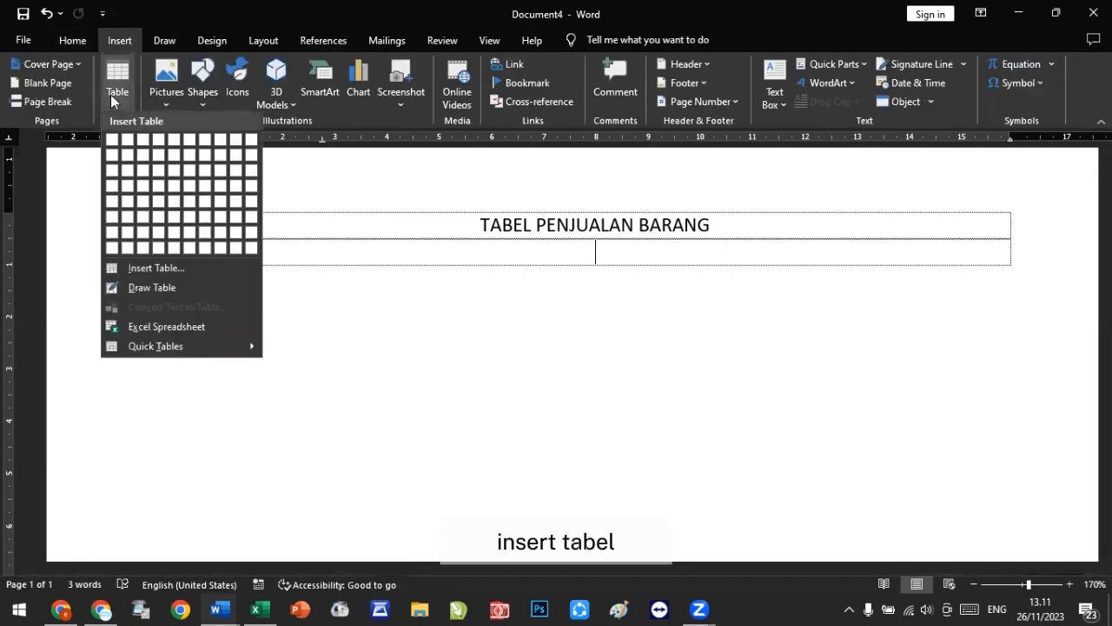
click(196, 143)
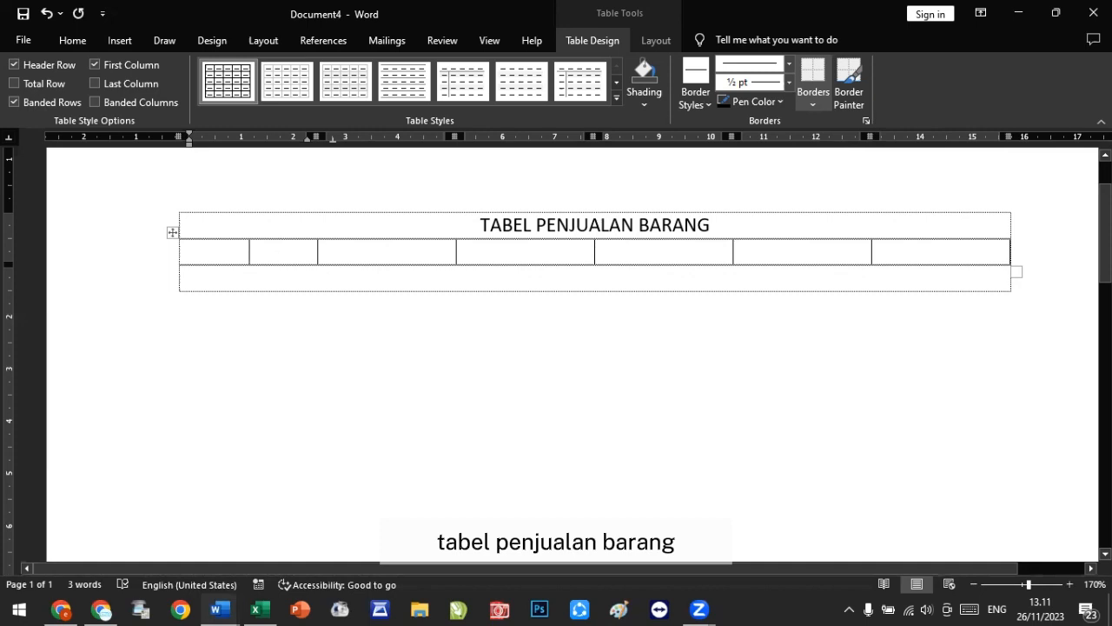
Step: Enter the headers NO and NAMA BARANG in the first two cells of the nested table
text(NO)
key(Tab)
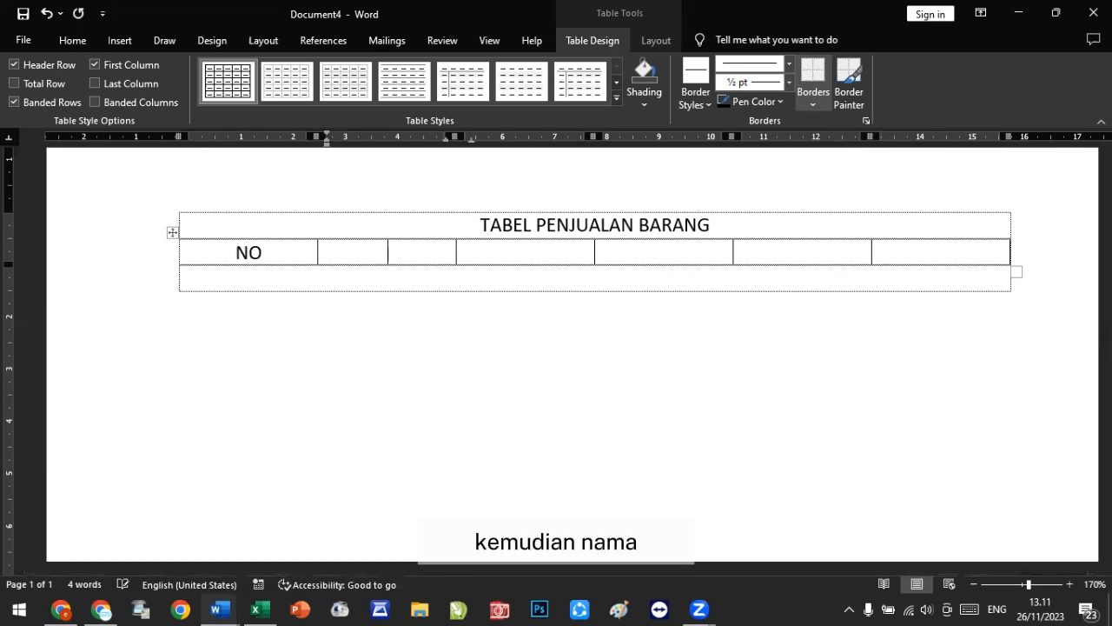
text(NM)
key(BackSpace)
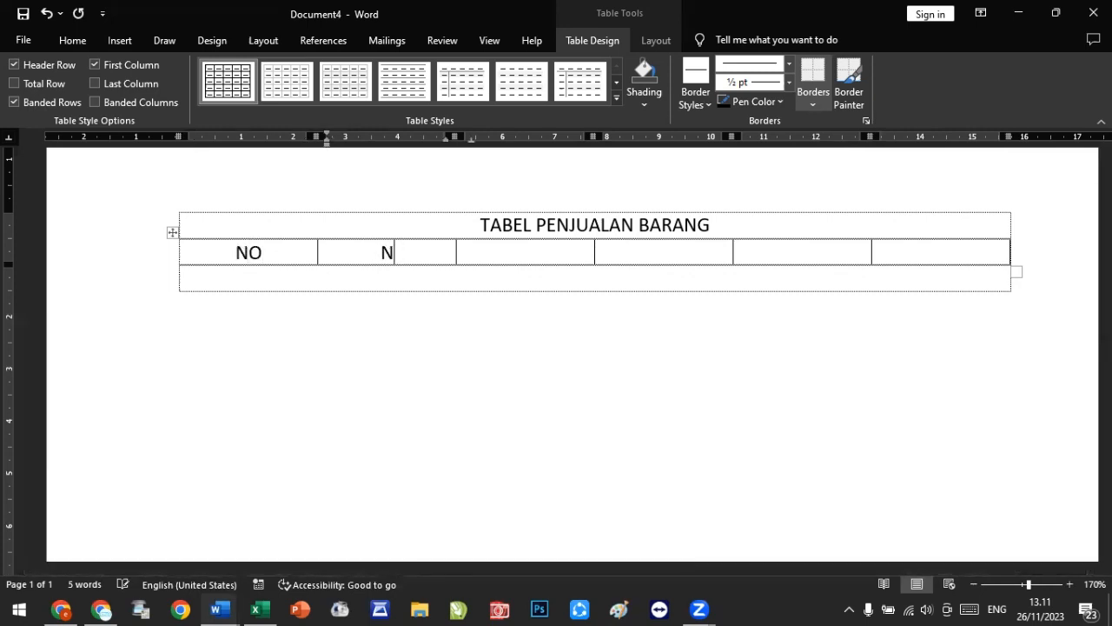
text(AMA BARANG)
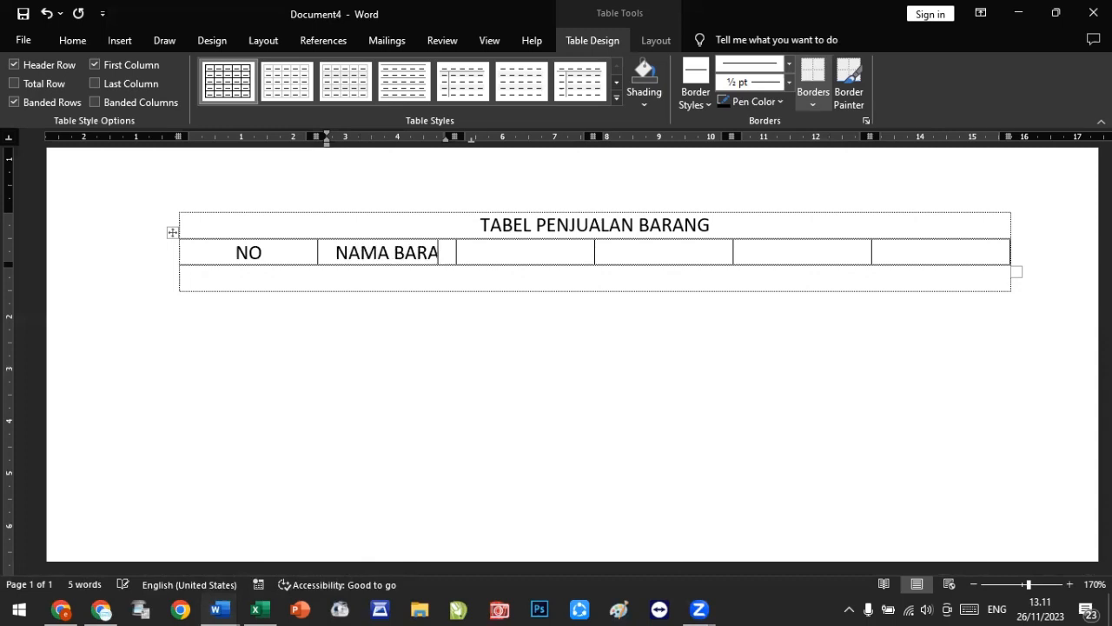
key(Tab)
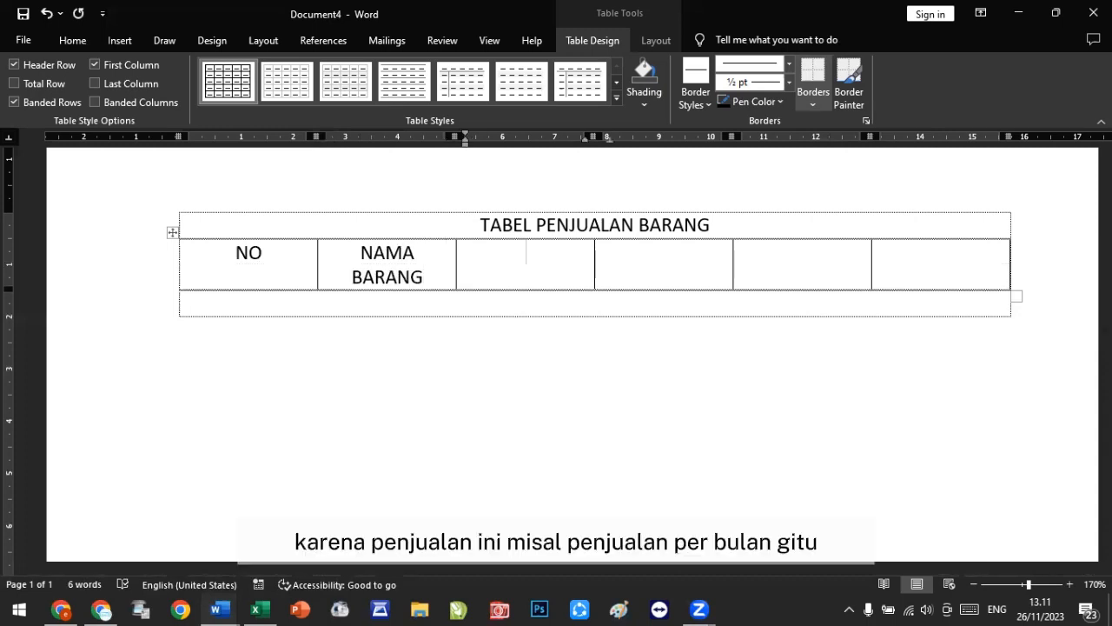
Step: Enter the month headers JAN, FEB, MAR and APR, tabbing on to add a data row
text(JAN)
key(Tab)
text(FEB)
key(Tab)
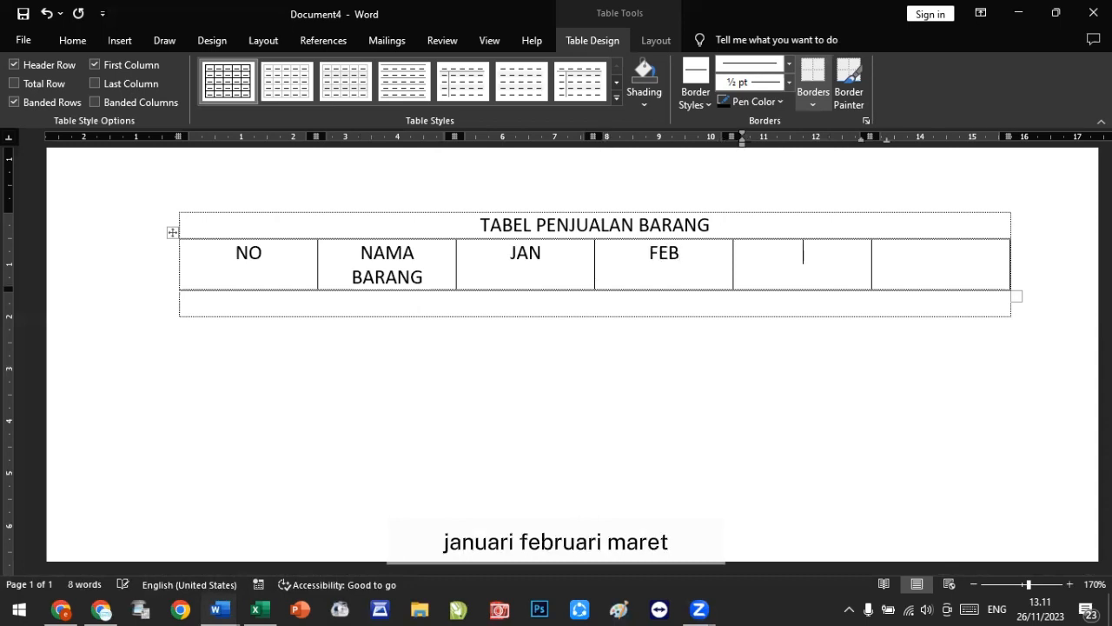
text(MAR)
key(Tab)
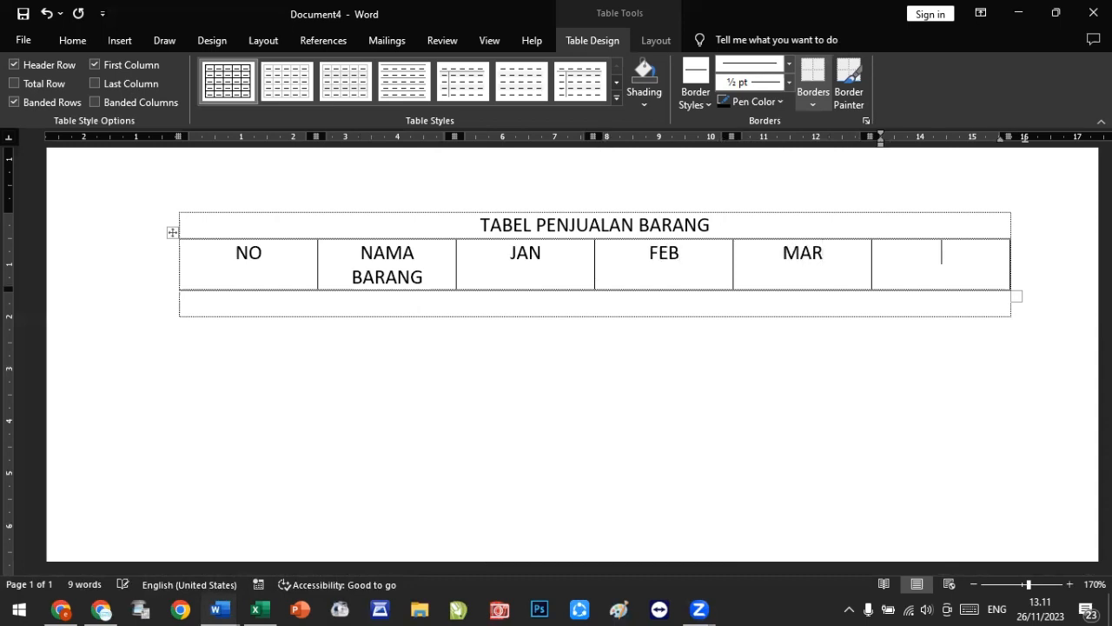
text(APR)
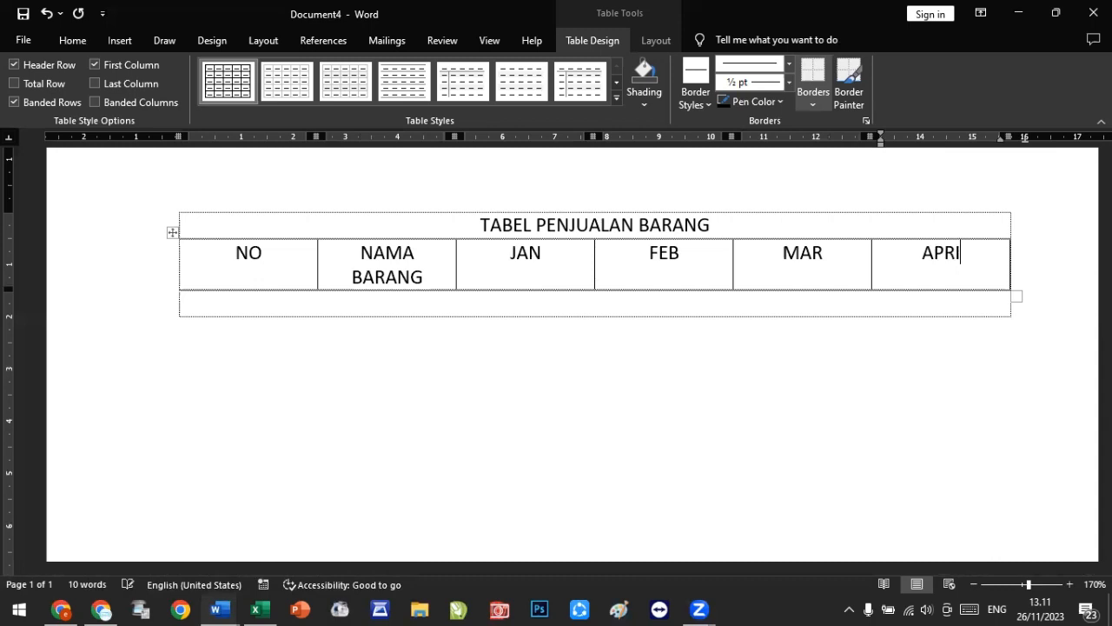
key(Tab)
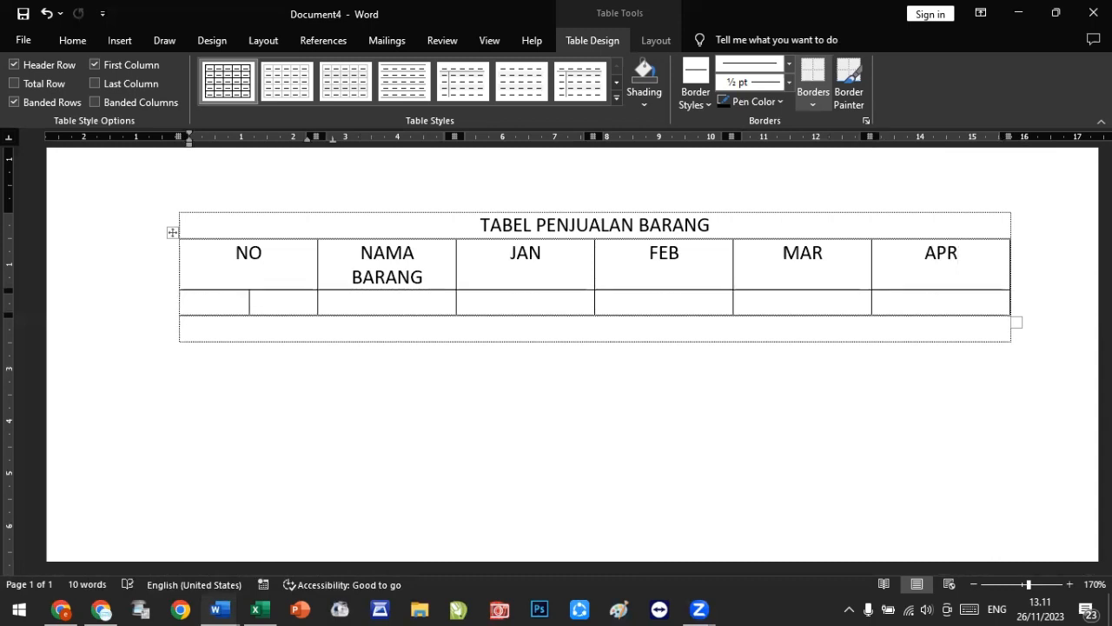
Step: Enter number 1 and item name Mobil Suzuki in the first data row
text(1)
key(Tab)
text(Mob)
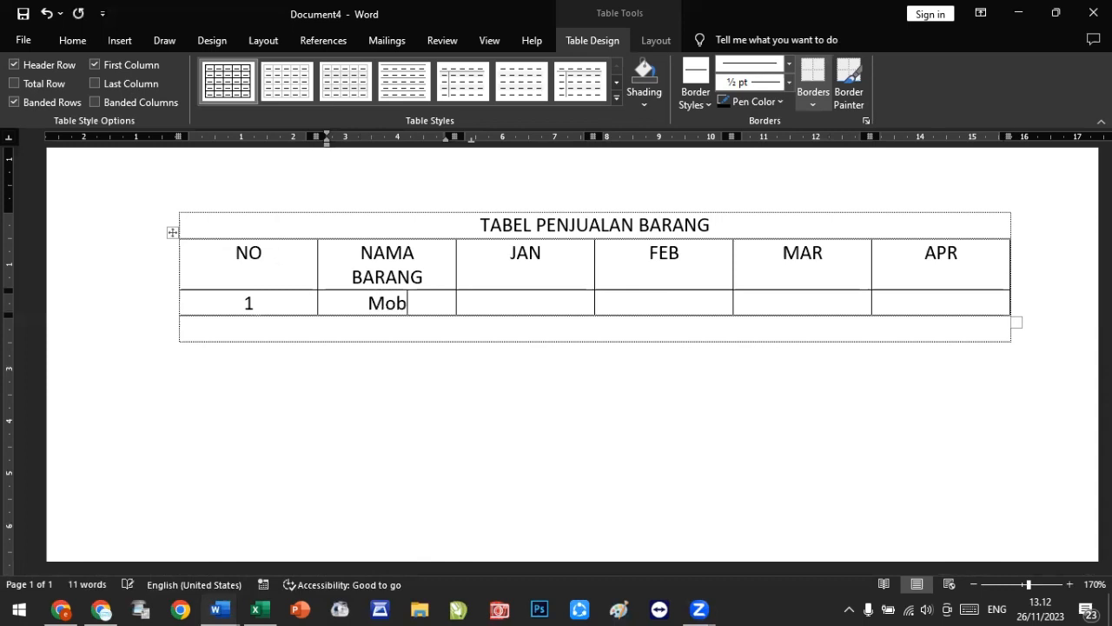
text(il S)
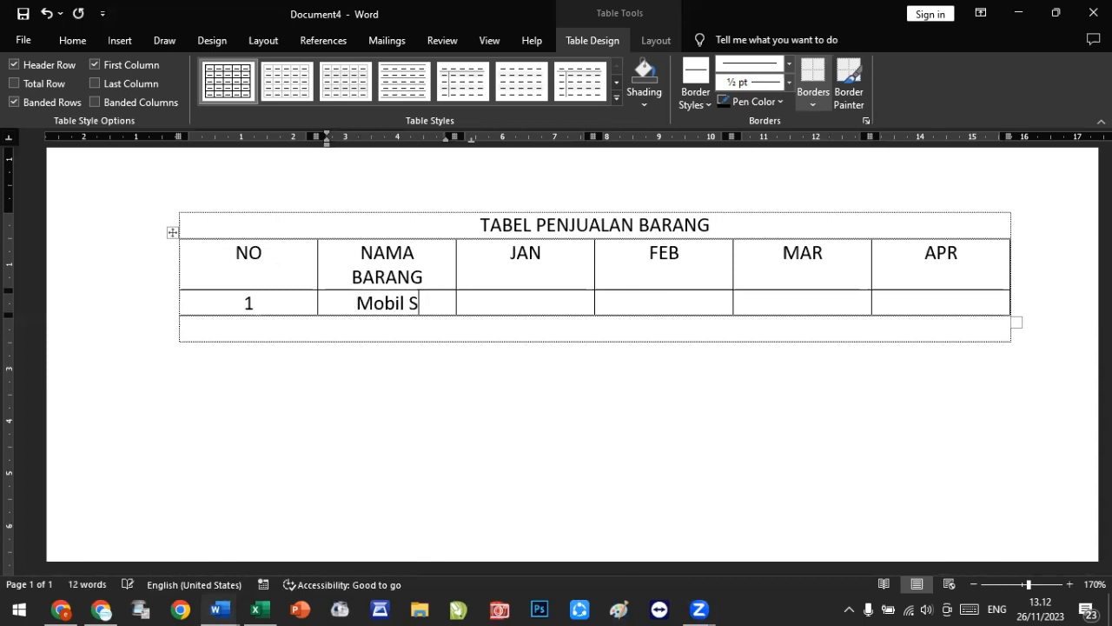
text(uzuki)
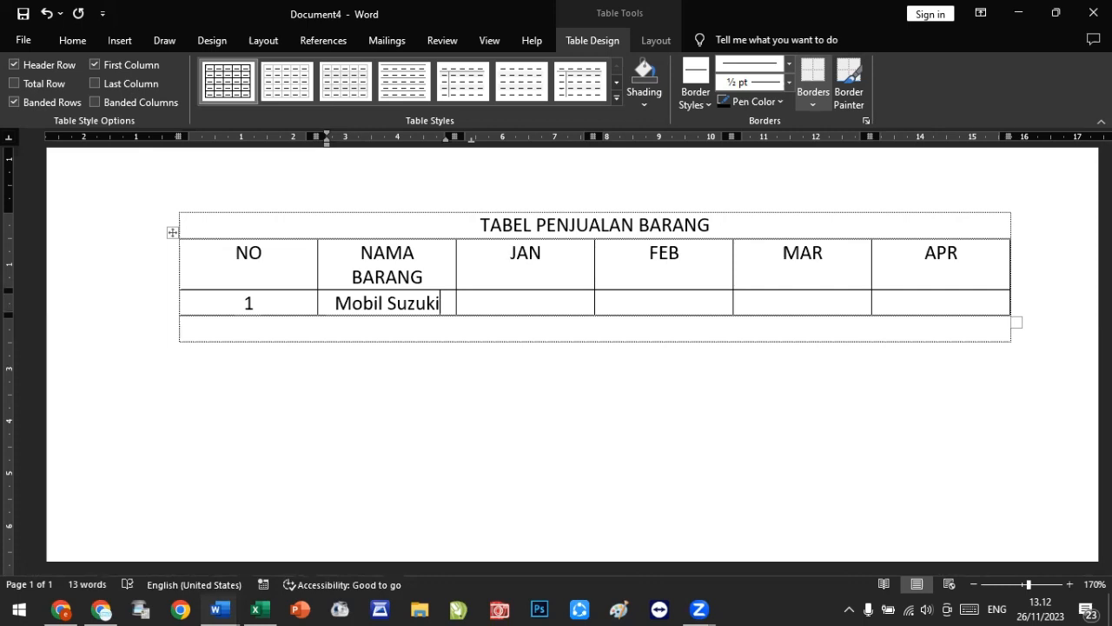
key(Tab)
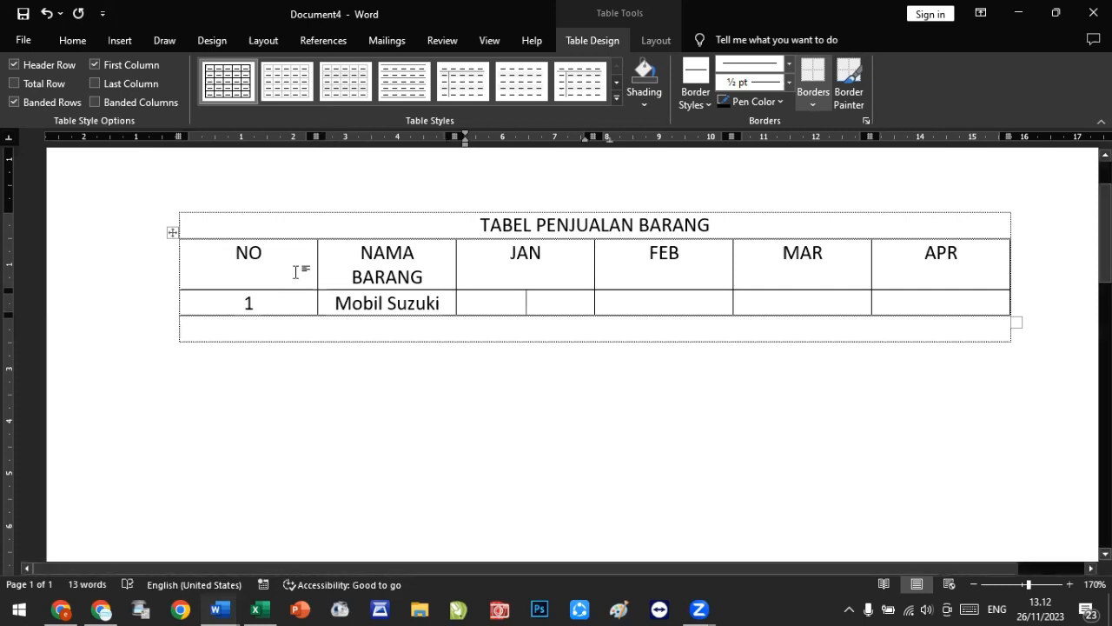
Step: Fill Mobil Suzuki's monthly sales as 100, 10, 100 and 50, tabbing on to add another row
text(100)
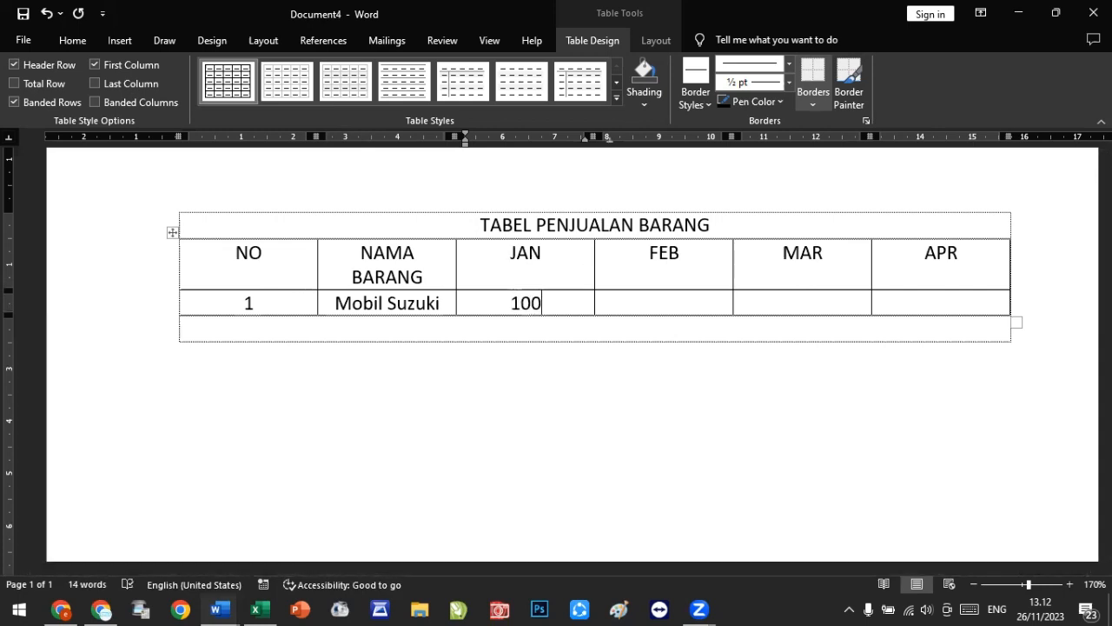
key(Tab)
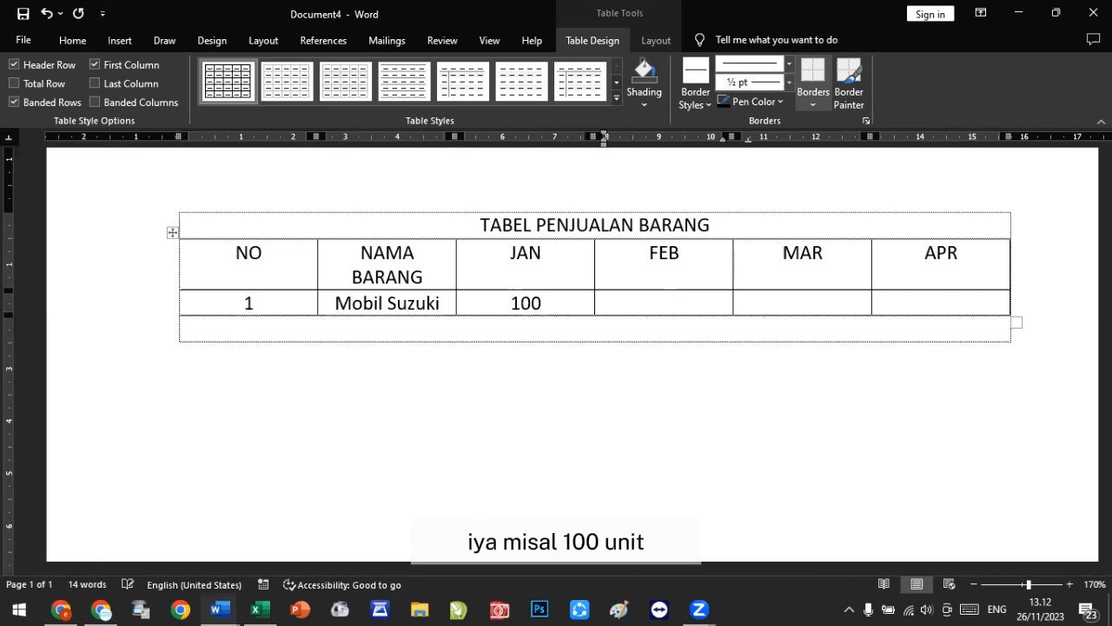
text(10)
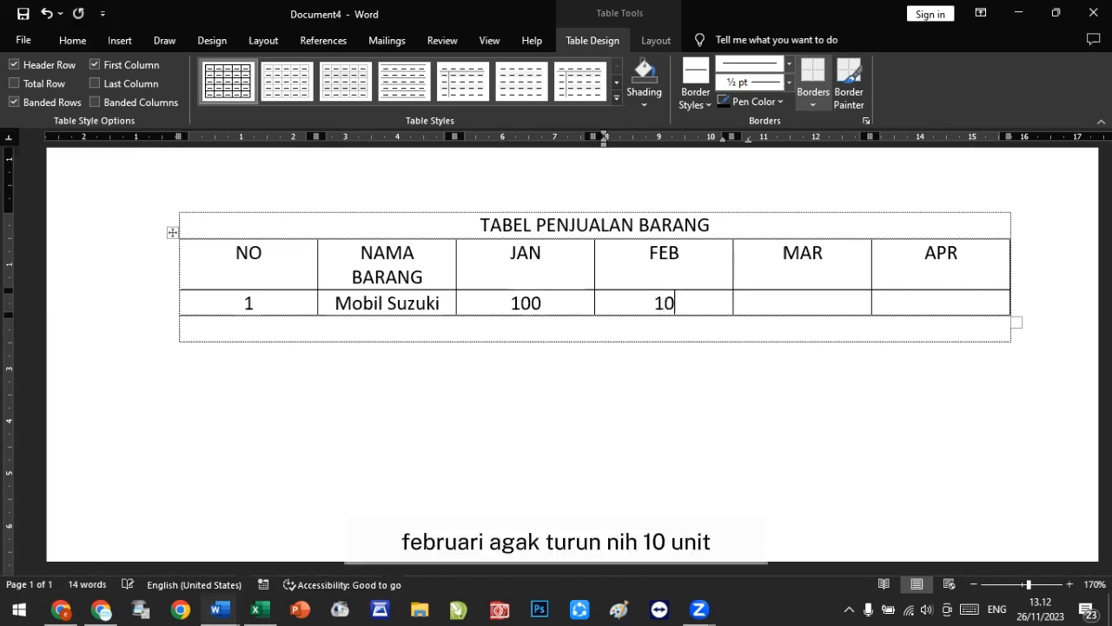
key(Tab)
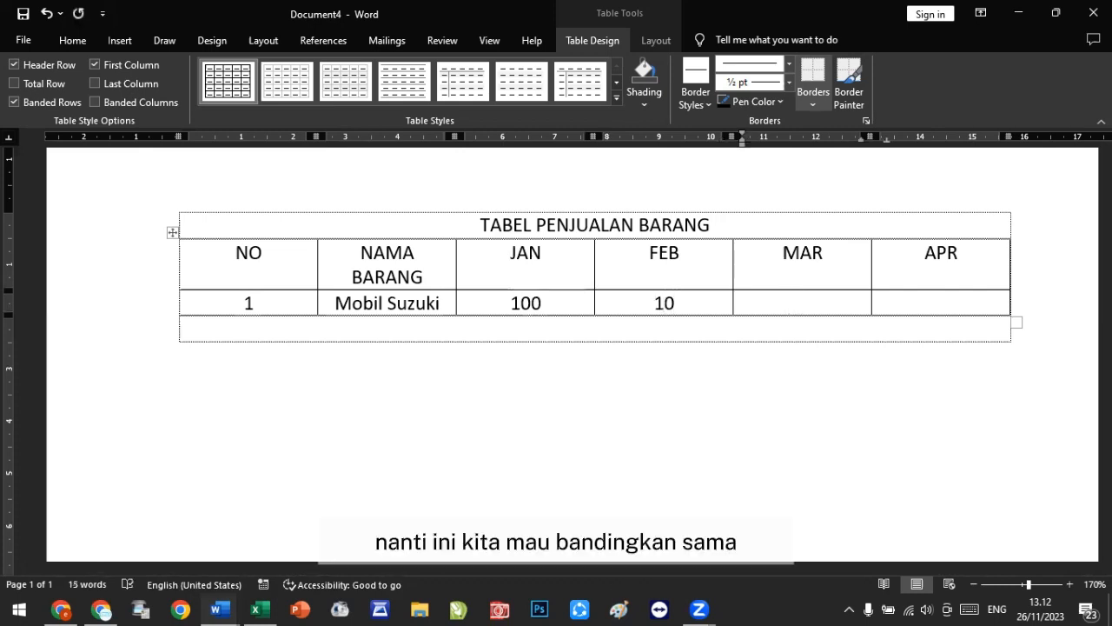
text(100)
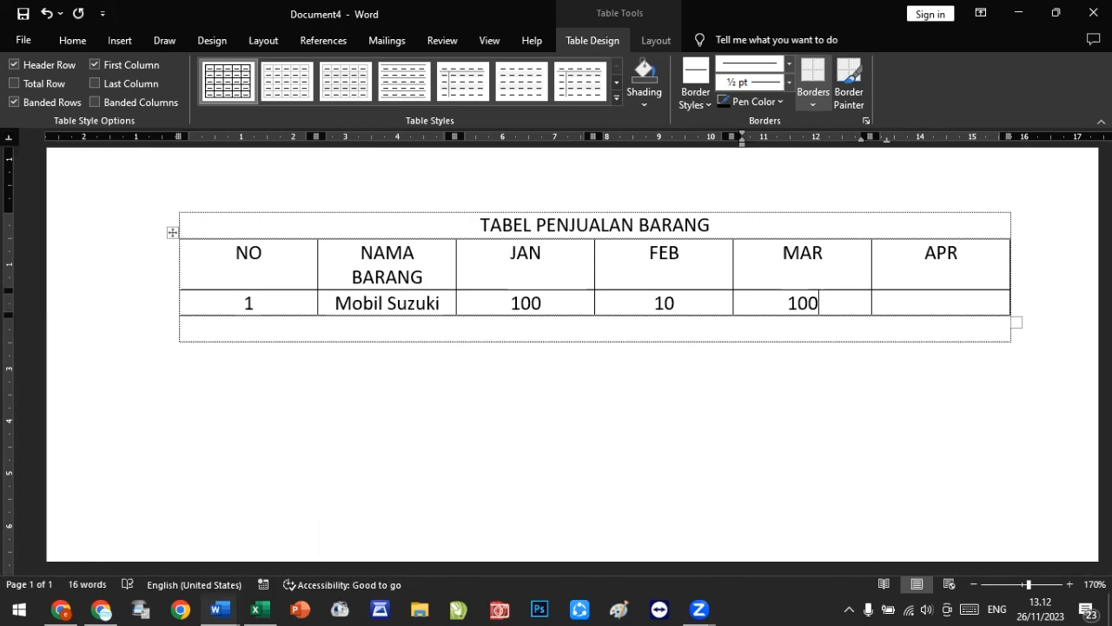
key(Tab)
text(50)
key(Tab)
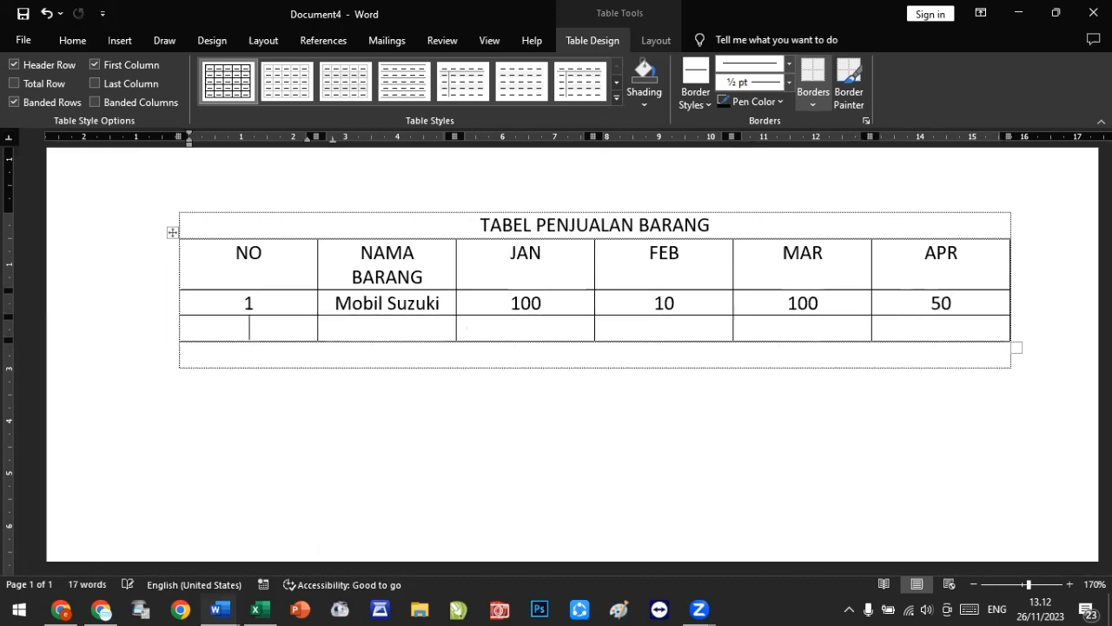
Step: Enter number 2 and item name Mobil Honda in the second data row
text(2)
key(Tab)
text(M)
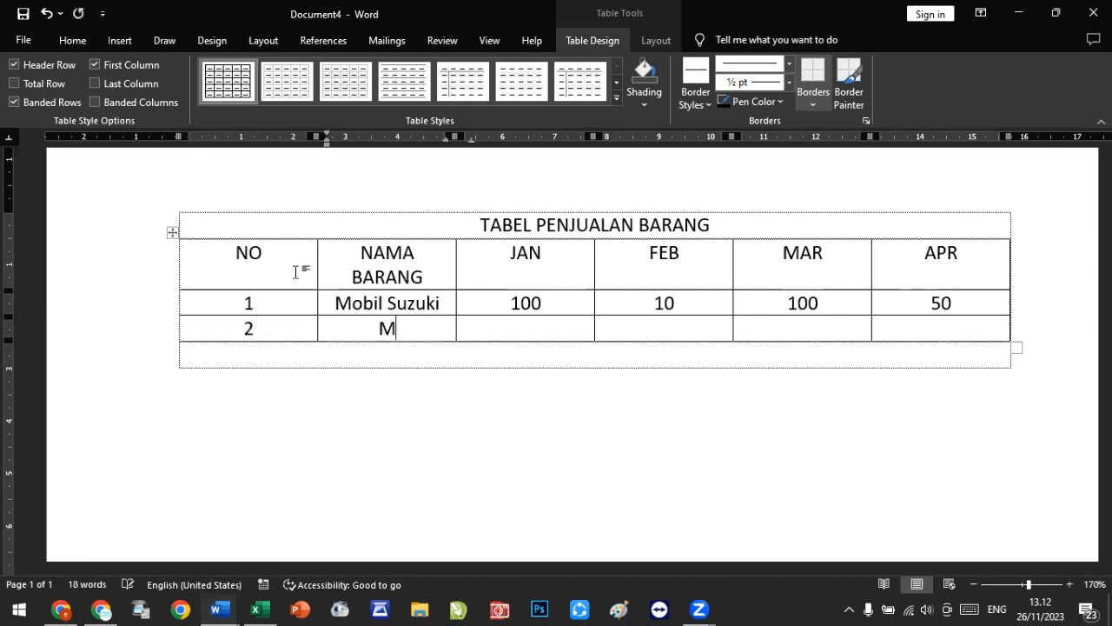
text(obil H)
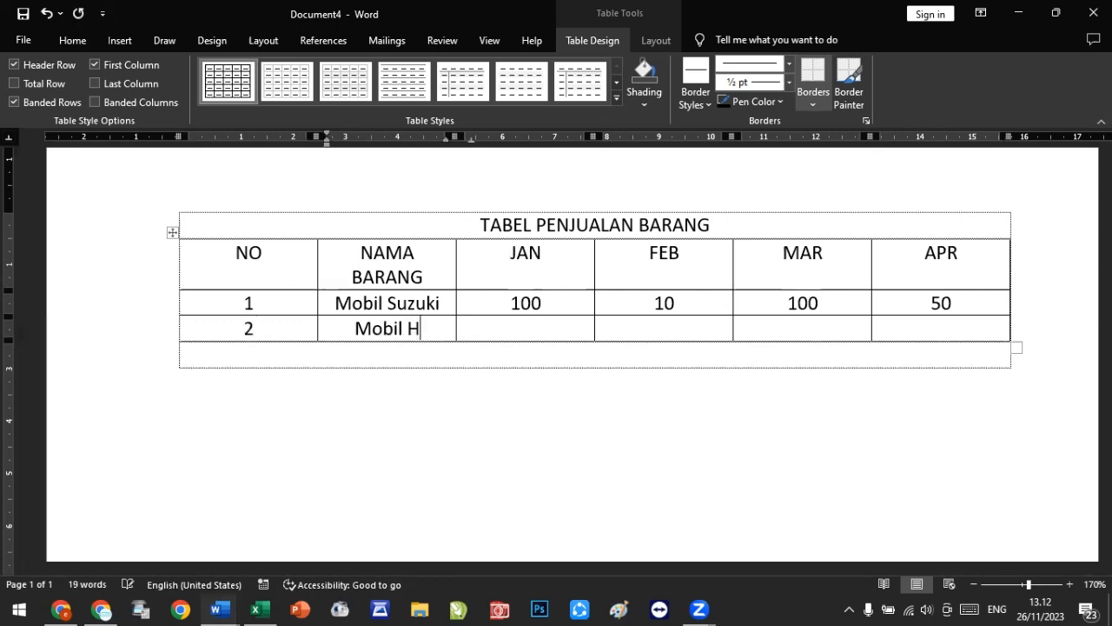
text(onda)
key(Tab)
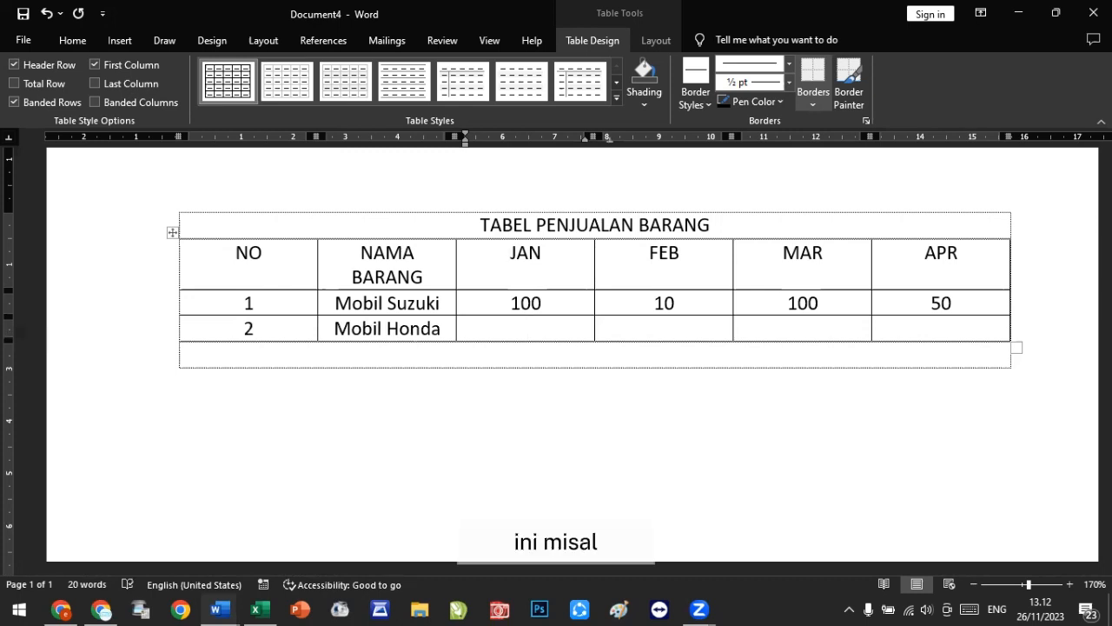
Step: Fill Mobil Honda's monthly sales as 145, 100, 200 and 100, tabbing on to add another row
text(1)
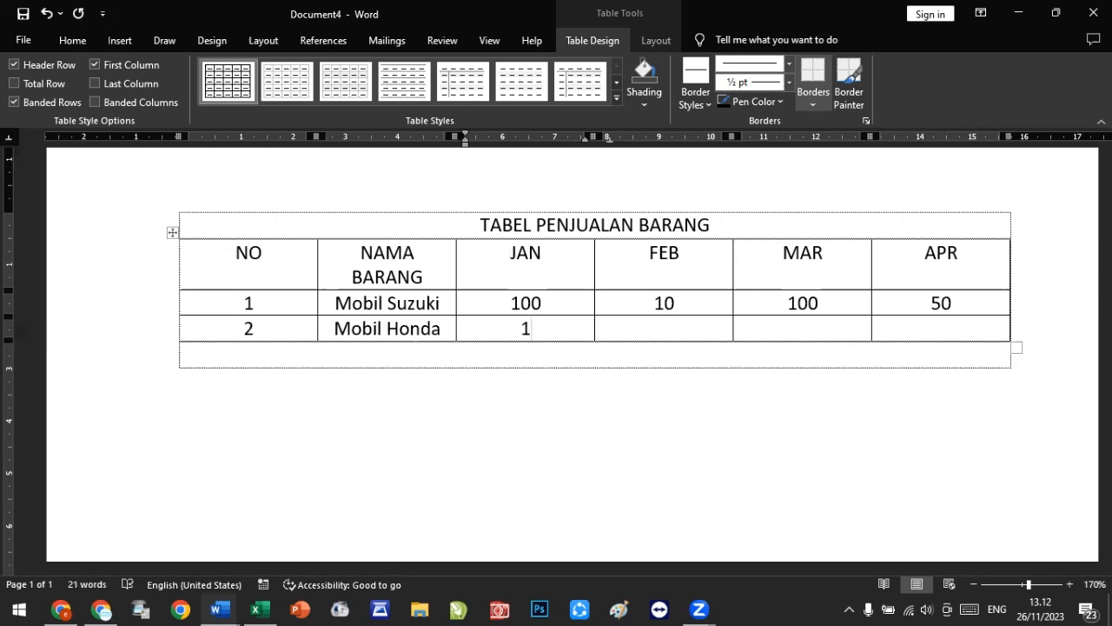
text(45)
key(Tab)
text(100)
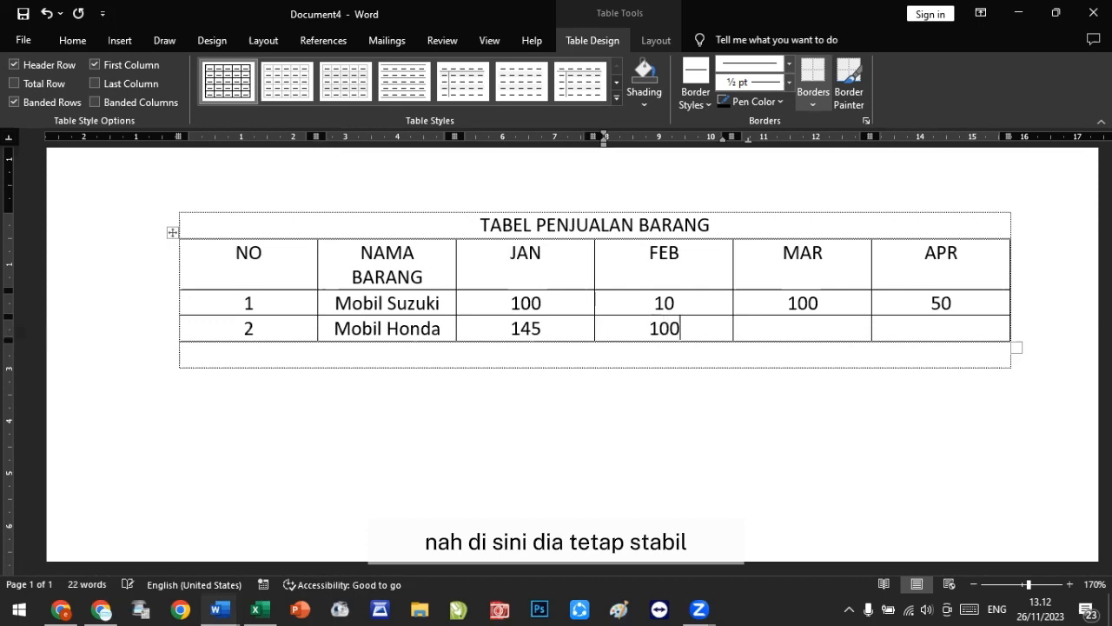
key(Tab)
text(200)
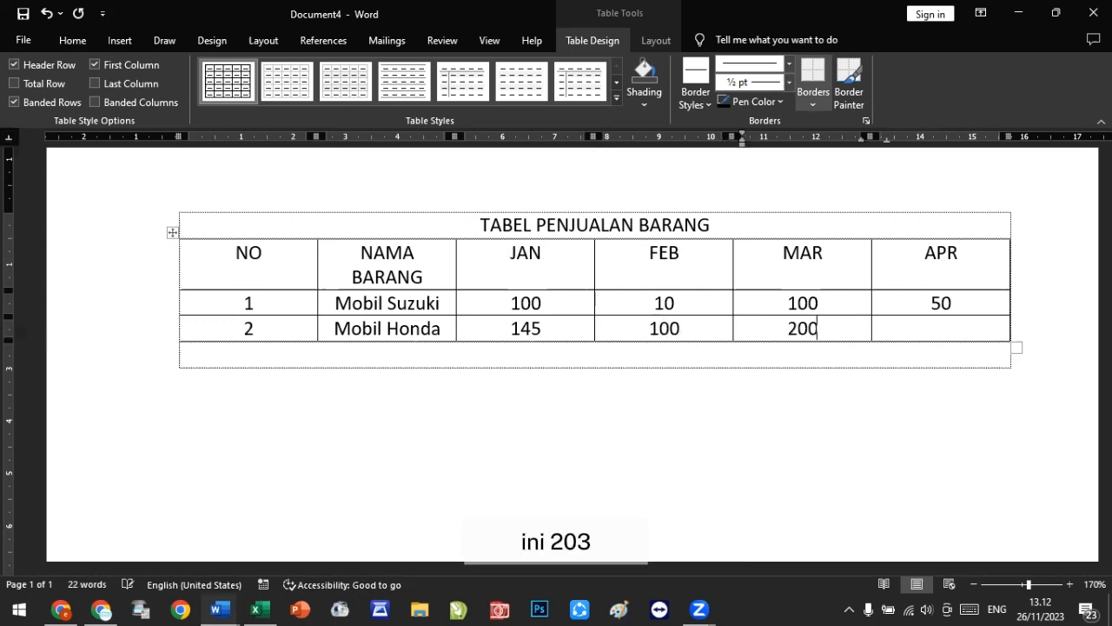
key(Tab)
text(100)
key(Tab)
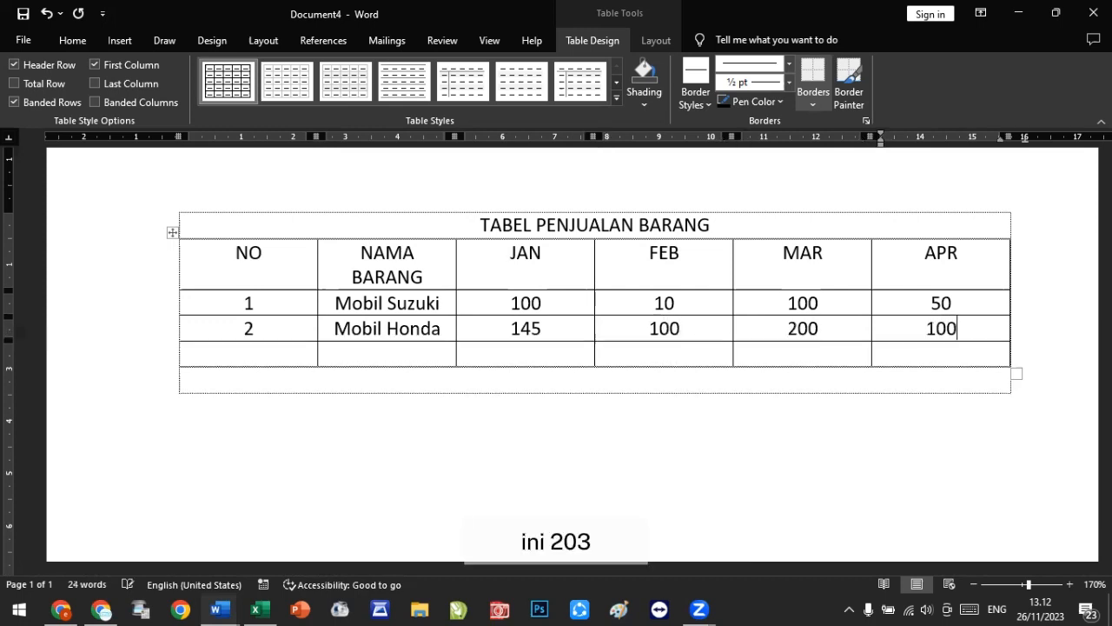
Step: Enter number 3 and item name Mobil Daihatsu in the third data row
text(3)
key(Tab)
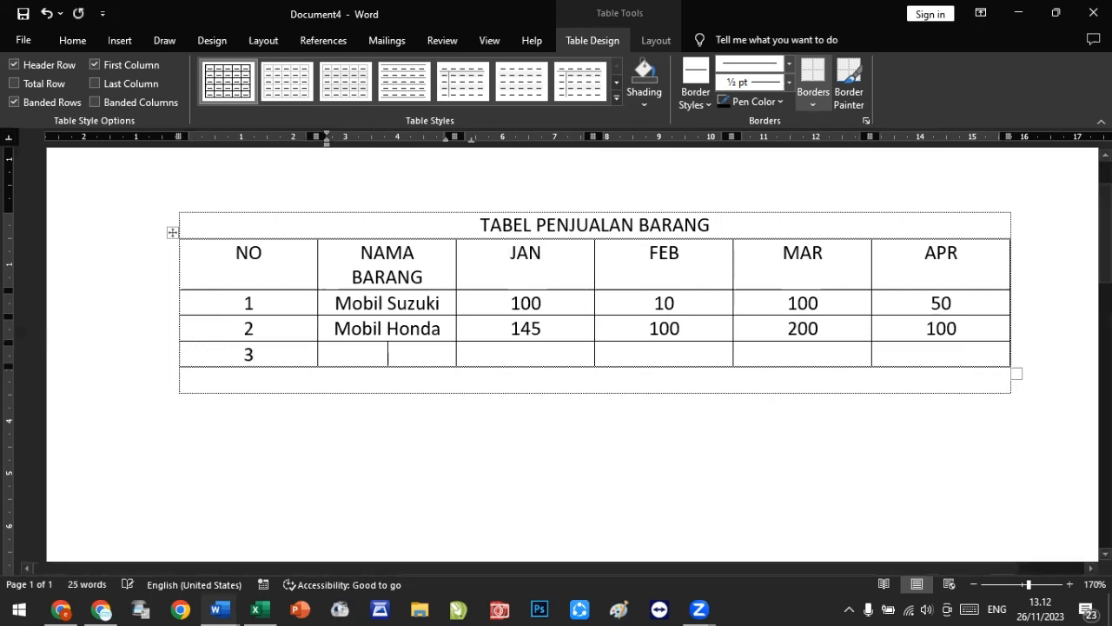
text(Mobil)
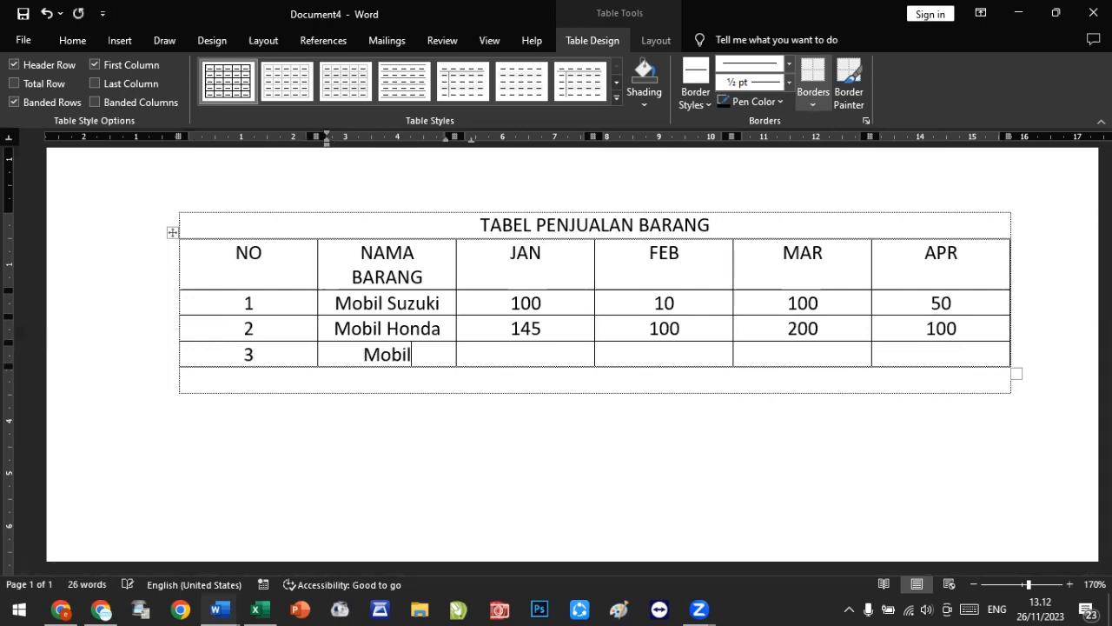
text( D)
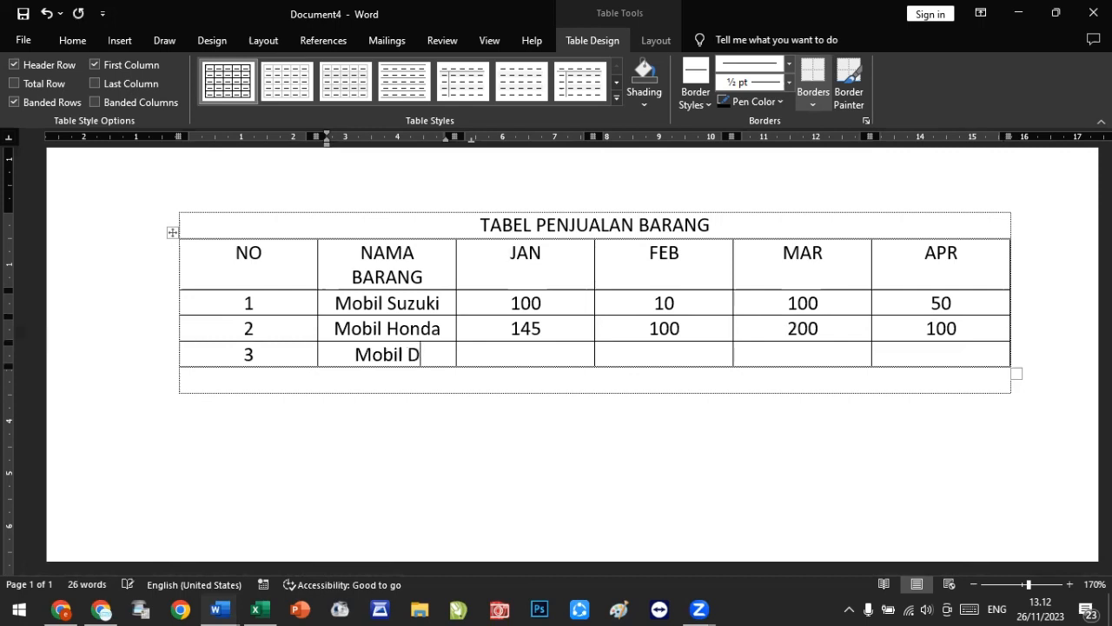
text(aihatsu)
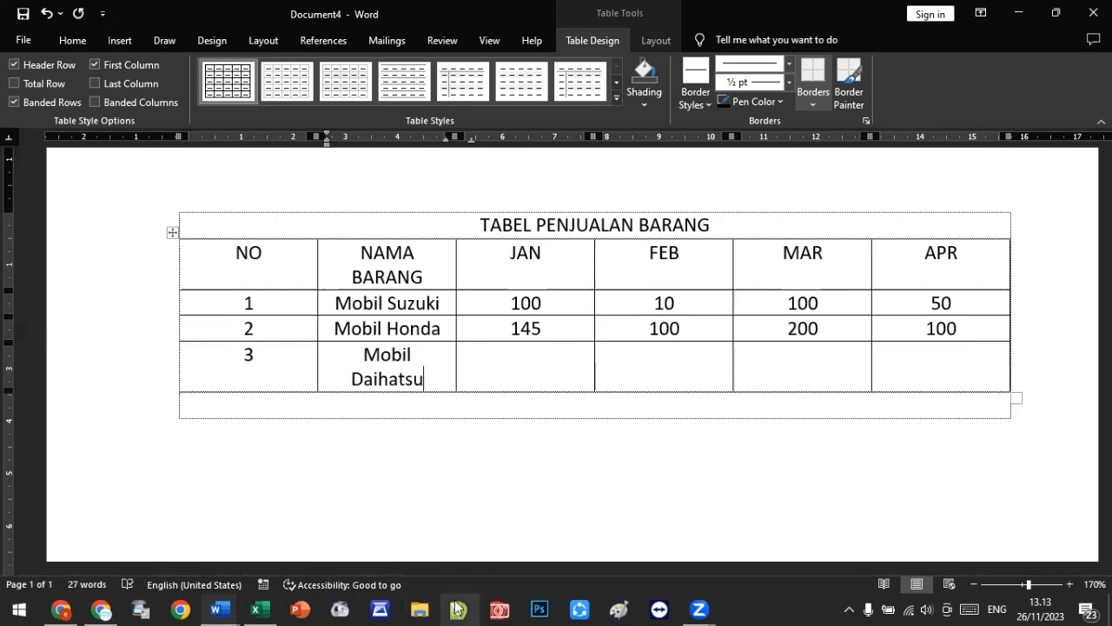
key(Tab)
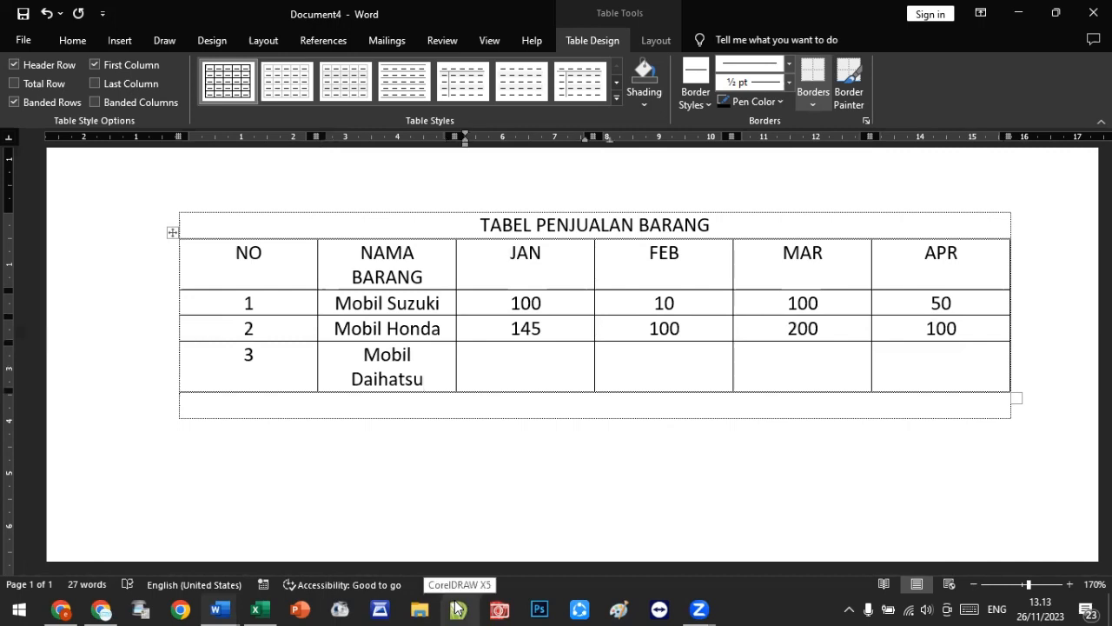
Step: Fill Mobil Daihatsu's sales for JAN, FEB and MAR as 190, 50 and 100
text(190)
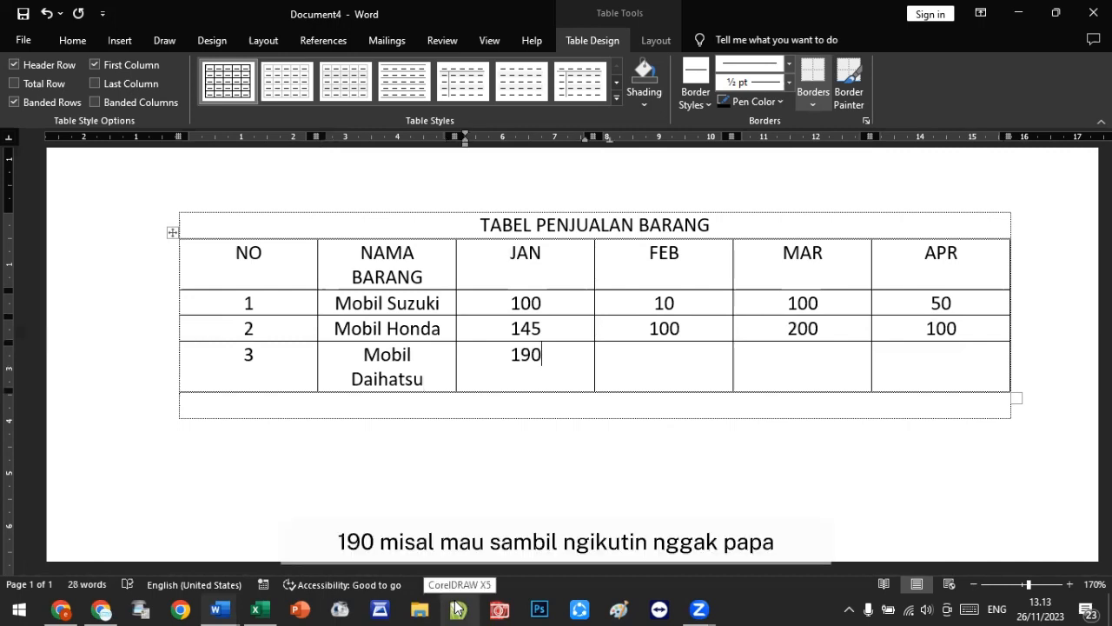
key(Tab)
text(50)
key(Tab)
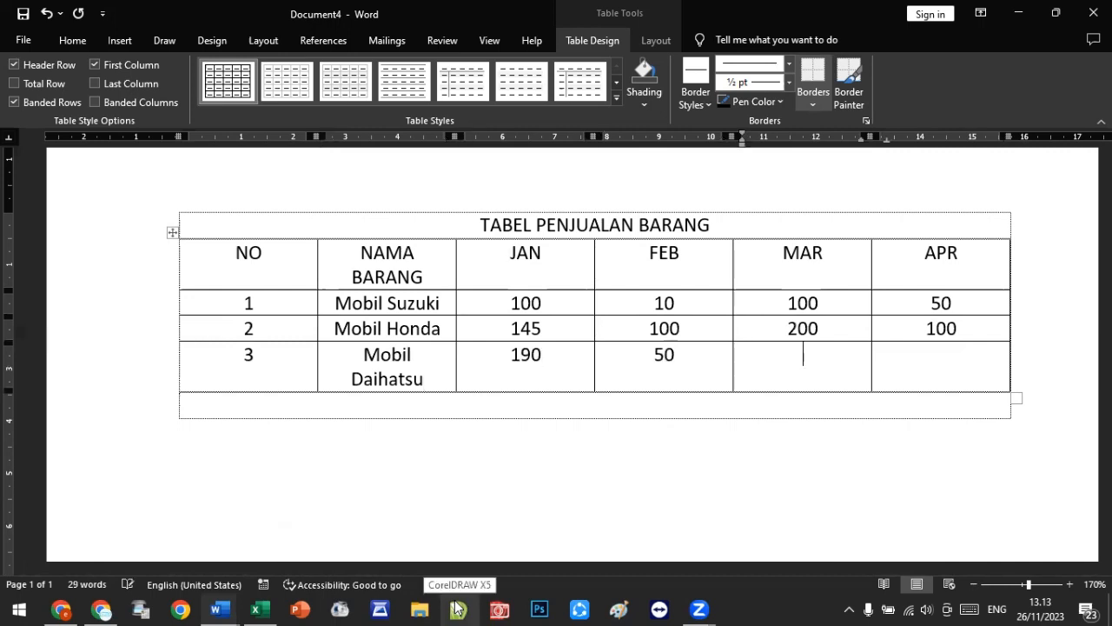
text(100)
key(Tab)
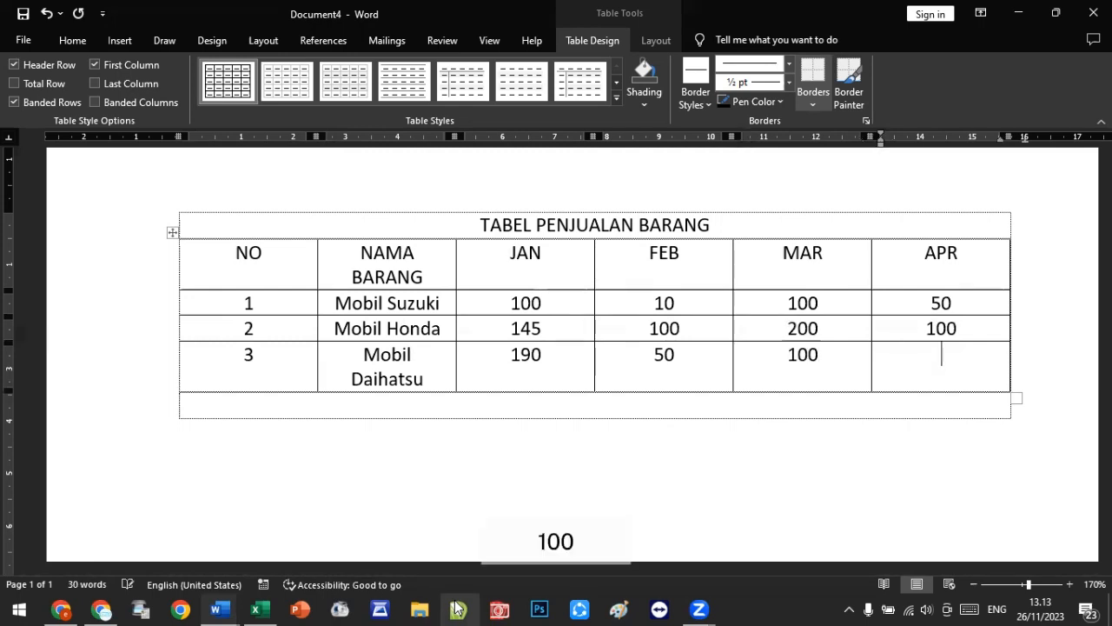
Step: Enter 100 as Mobil Daihatsu's APR sales
text(100)
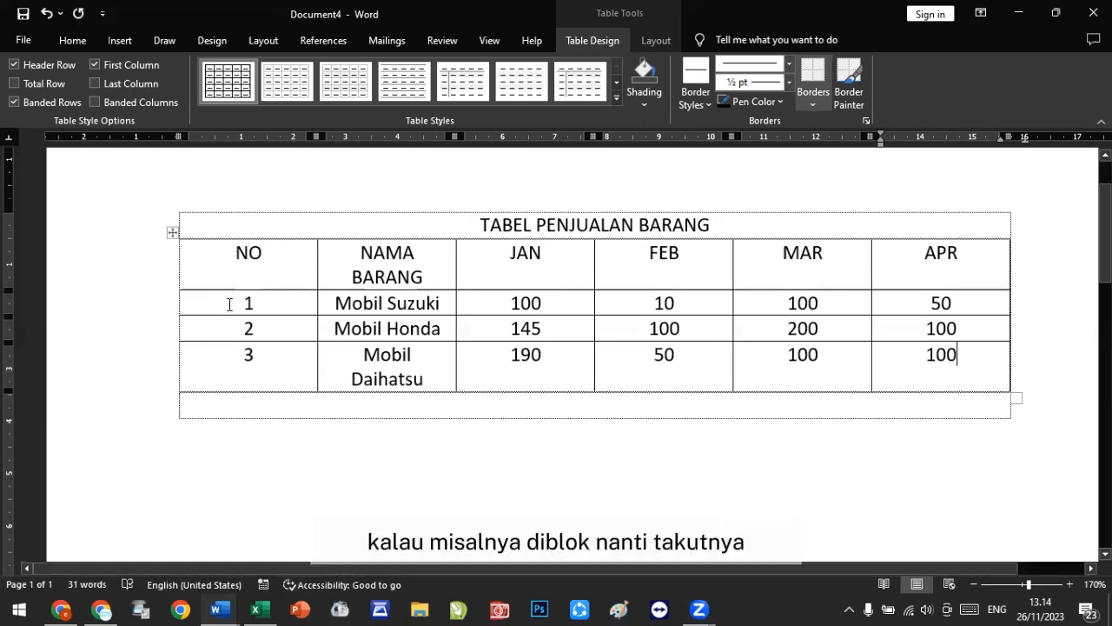
Step: Resize the nested table's columns, narrowing NO and shrinking NAMA BARANG so item names fit on one line
drag(231, 305, 298, 314)
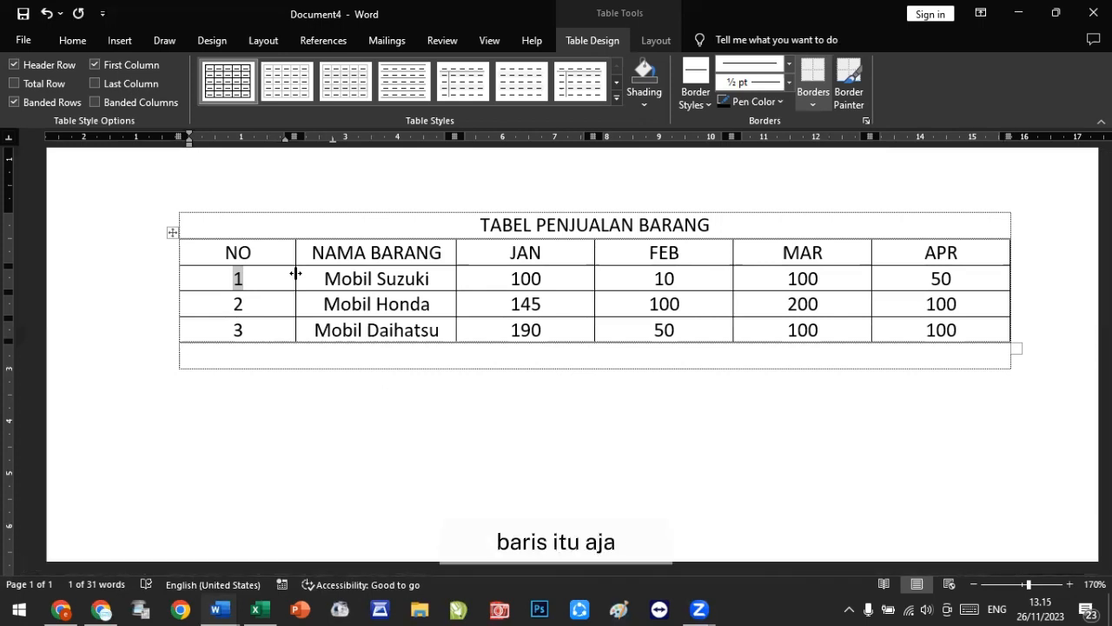
click(318, 372)
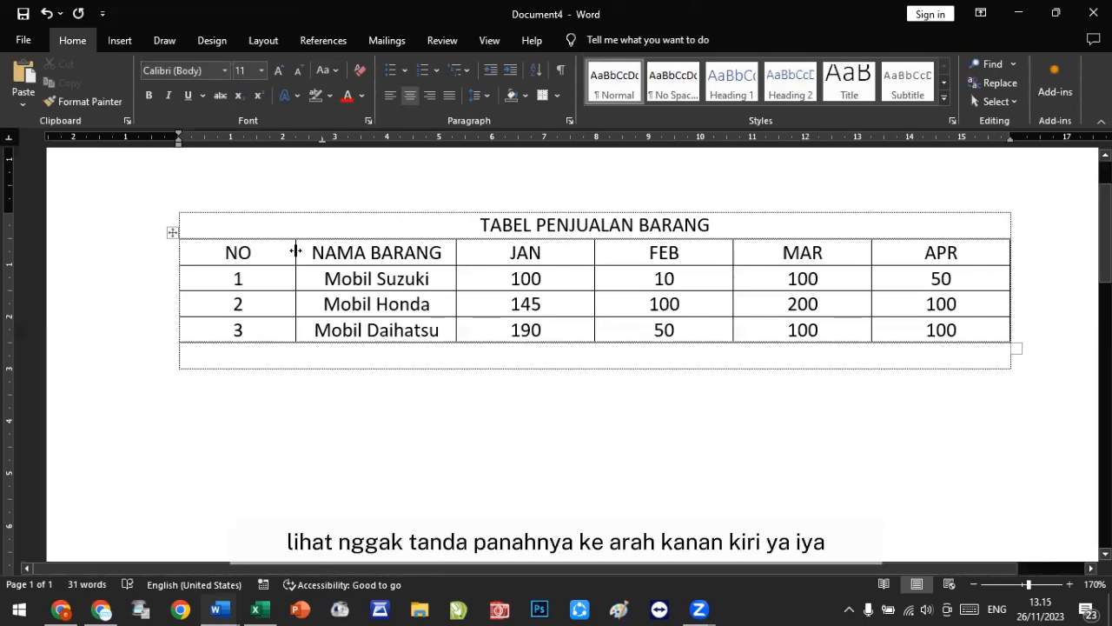
drag(296, 252, 225, 252)
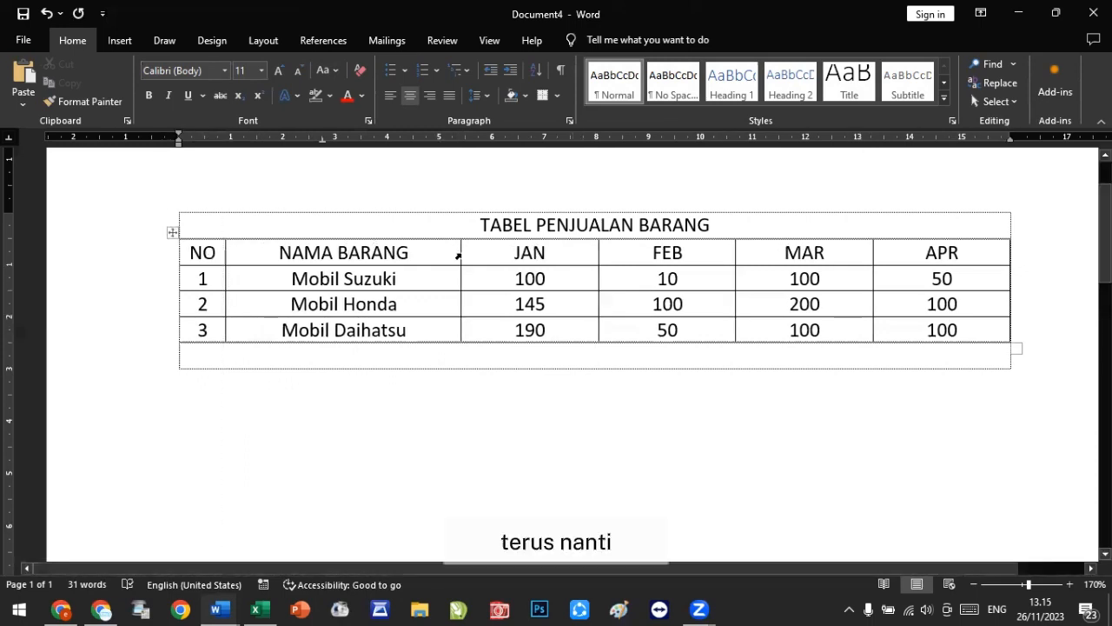
drag(459, 250, 412, 245)
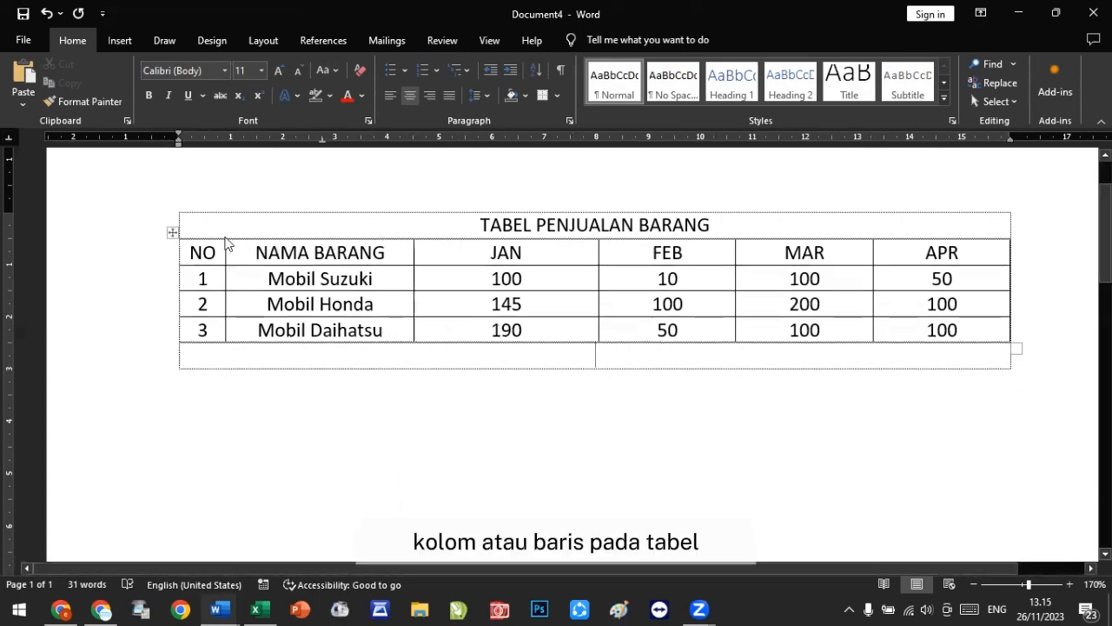
Step: Select the whole nested table and apply AutoFit to Contents
right_click(173, 235)
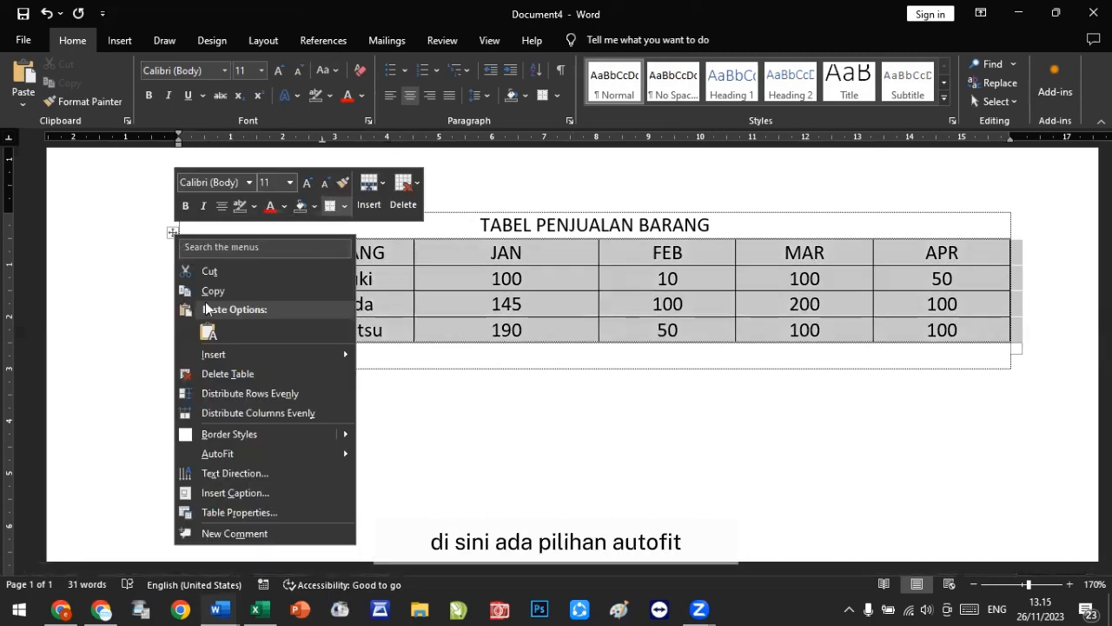
mouse_move(319, 456)
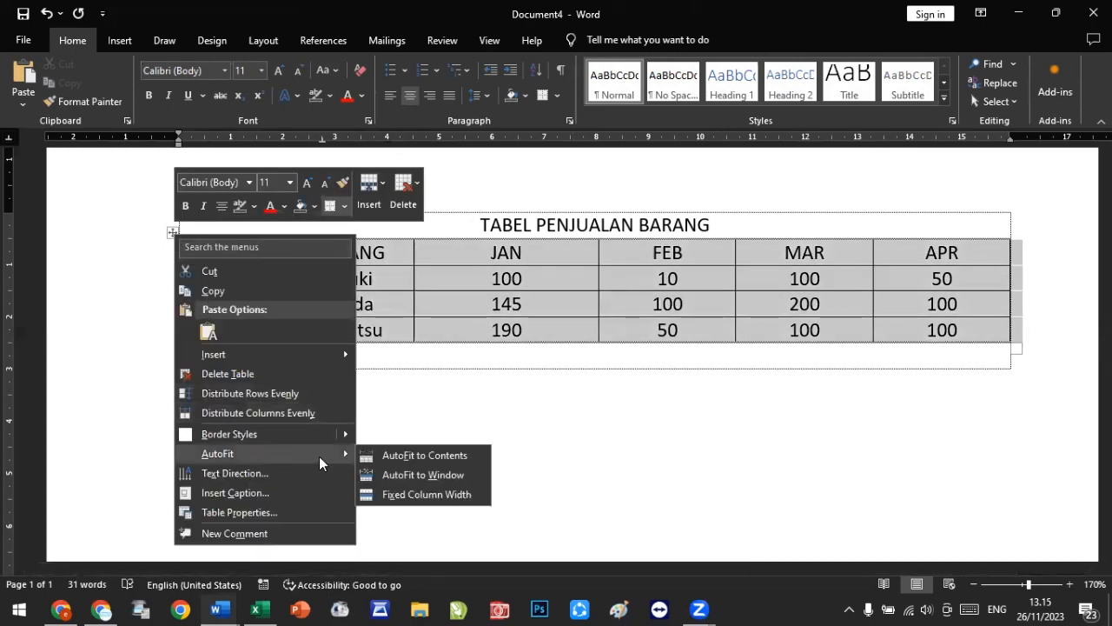
click(434, 456)
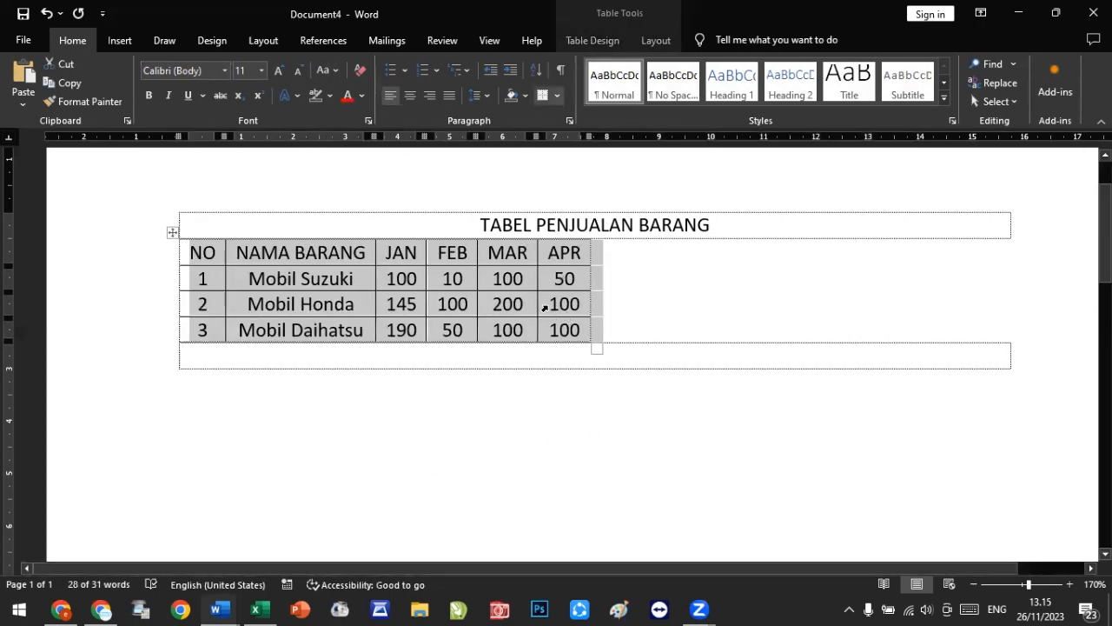
Step: Insert the word Merk into the first item name so it reads Mobil Merk Suzuki
click(300, 279)
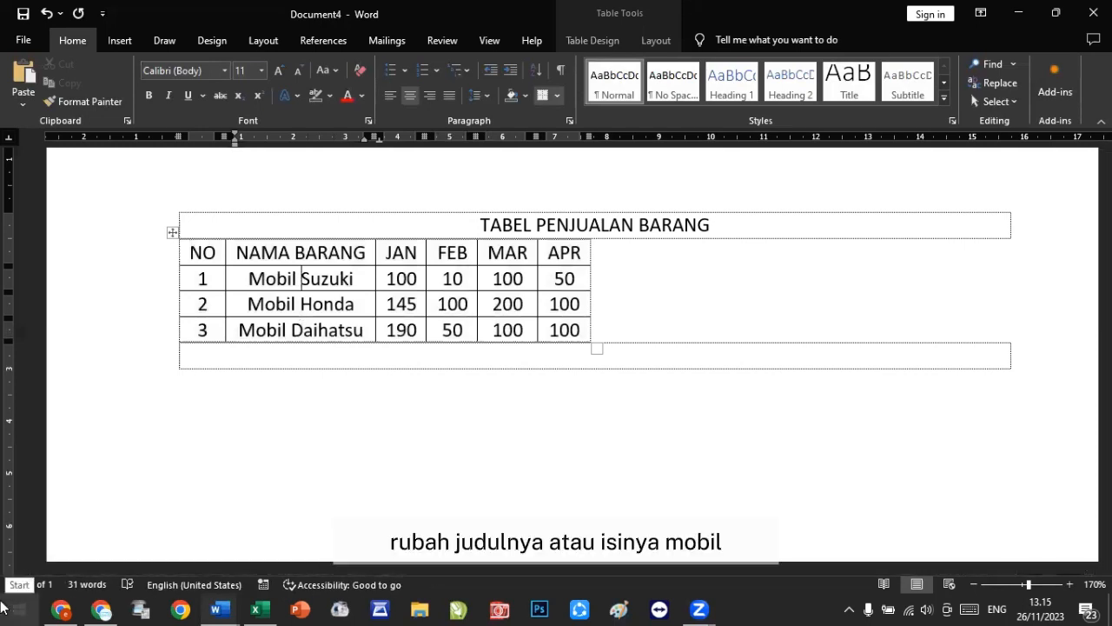
text(Merk)
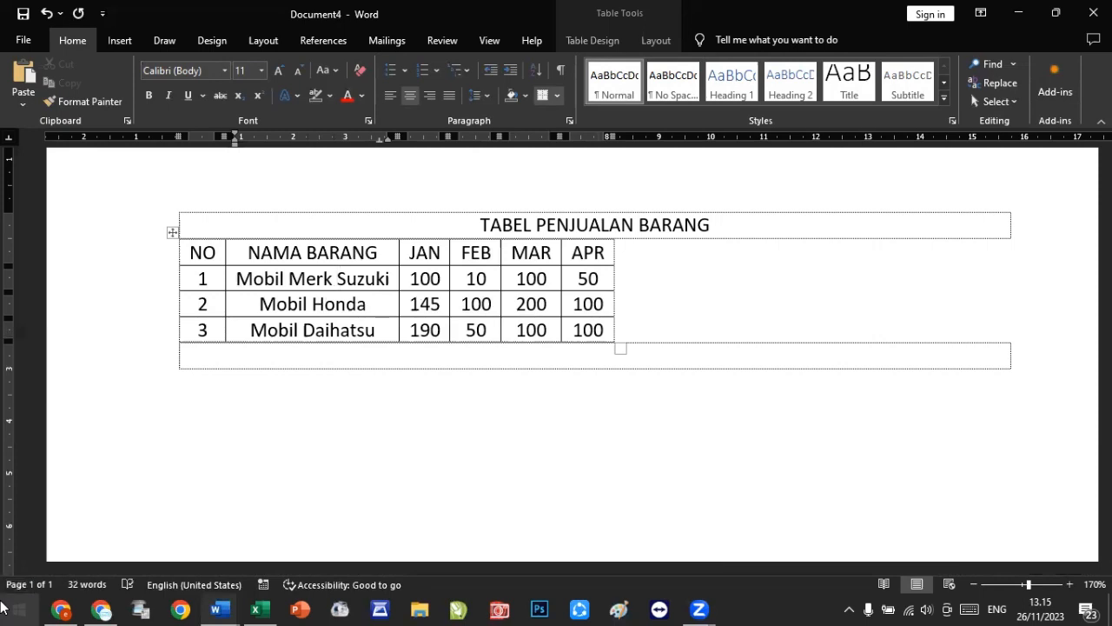
Step: Select the whole nested table and apply AutoFit to Window
click(172, 232)
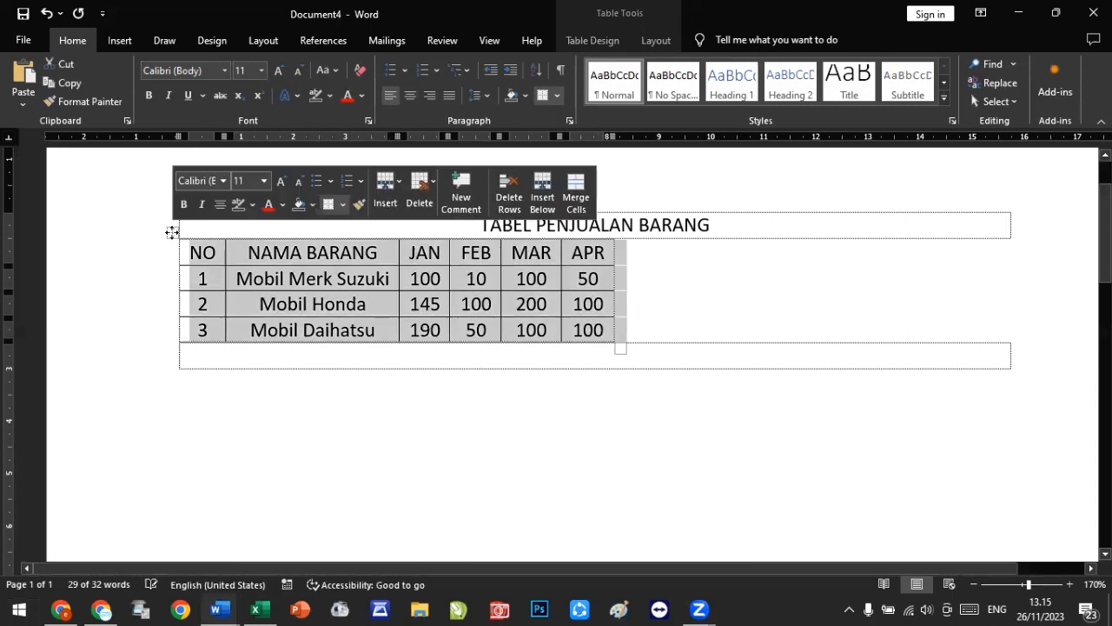
right_click(172, 232)
mouse_move(224, 452)
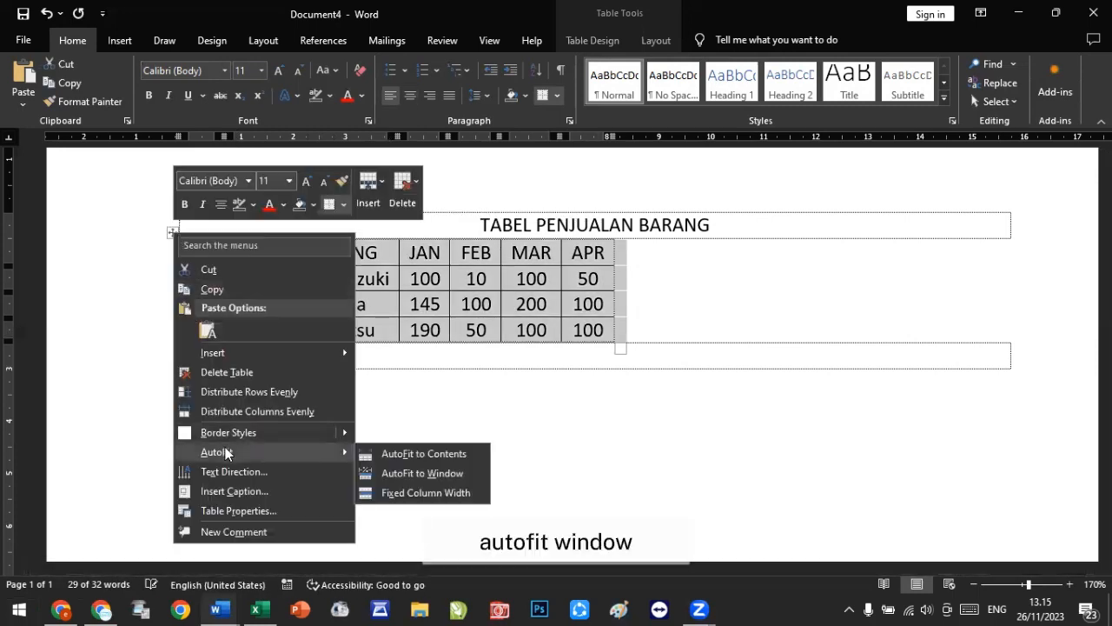
click(425, 473)
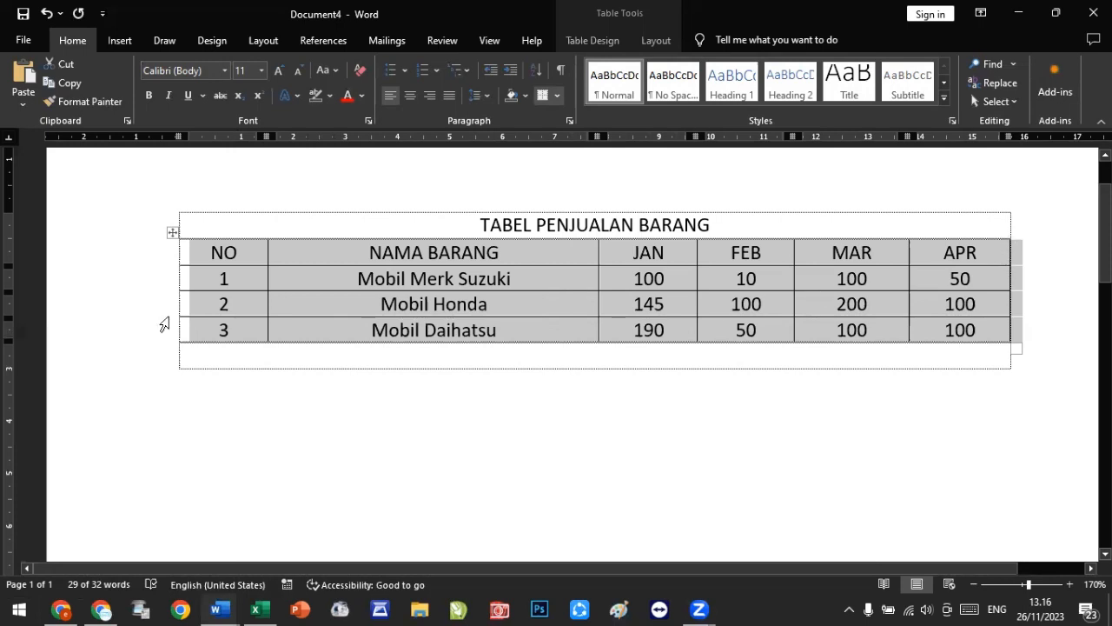
Step: Reapply AutoFit to Contents to the whole nested table
click(173, 232)
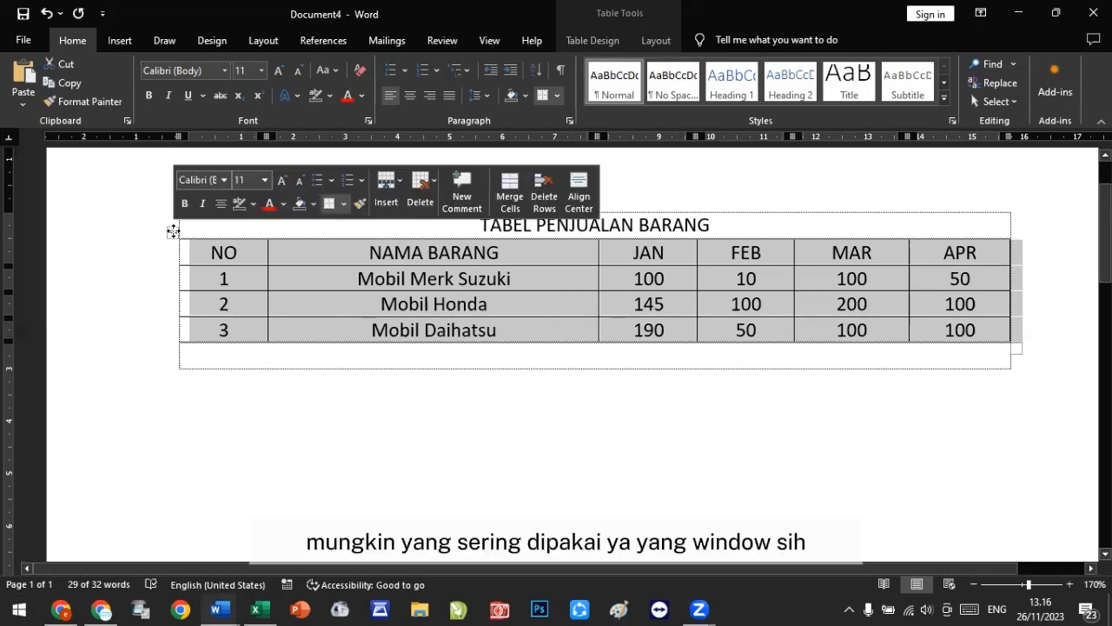
right_click(173, 232)
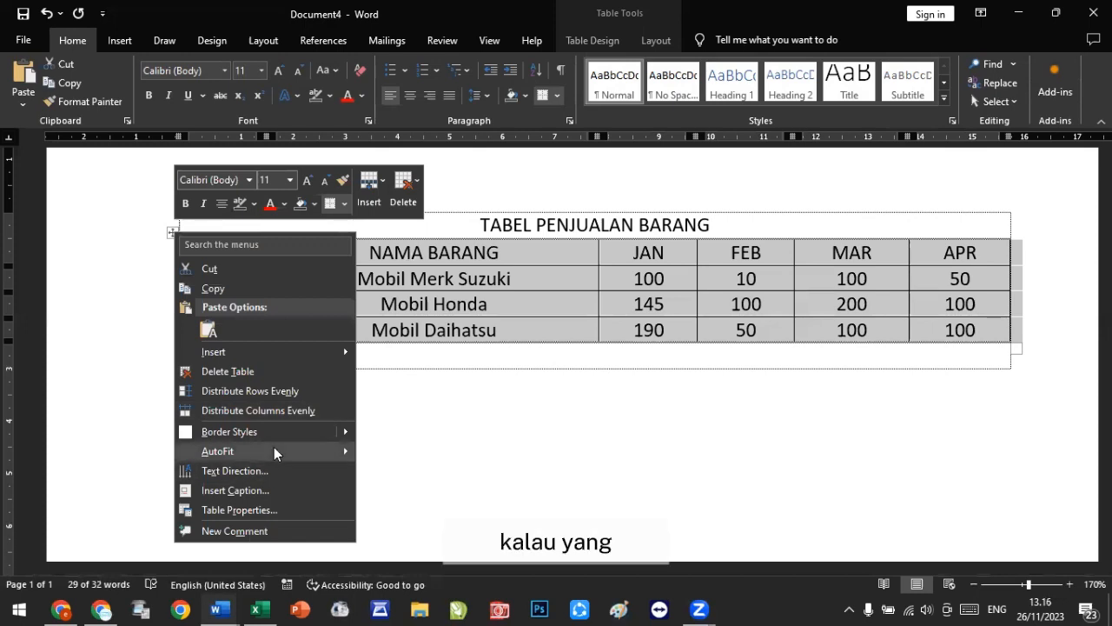
mouse_move(277, 446)
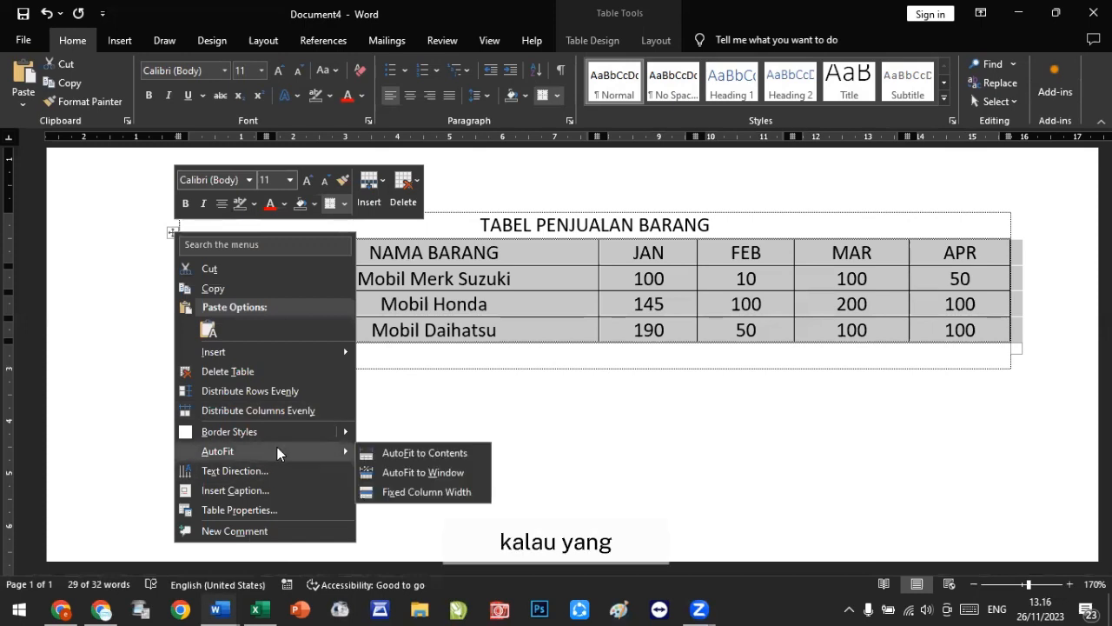
click(435, 453)
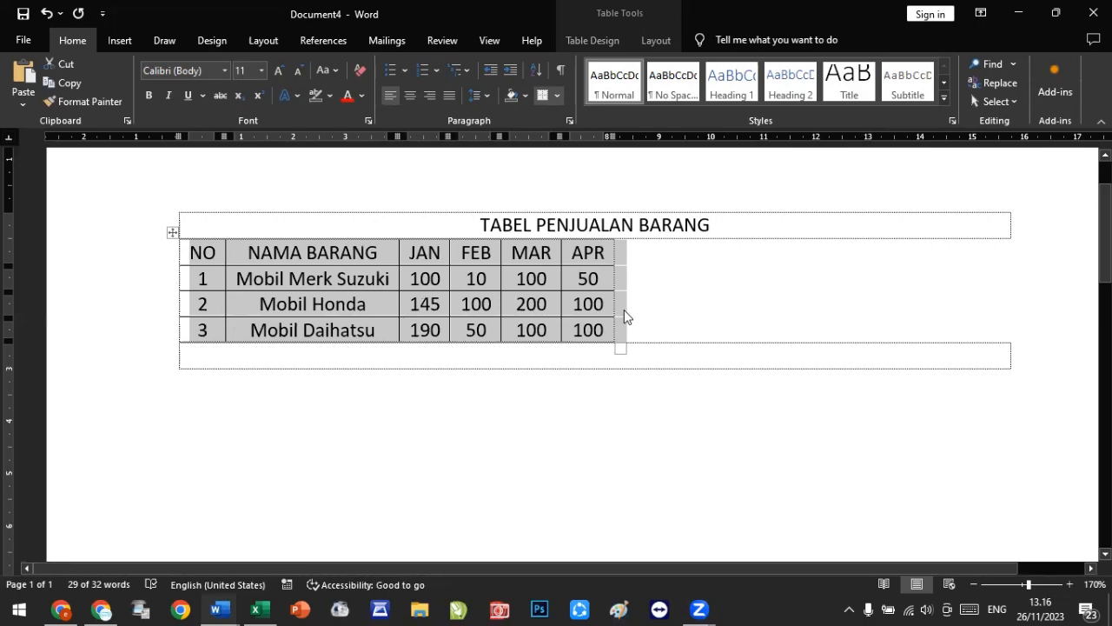
Step: Compare the context menu for the whole table with the one for a single cell
right_click(170, 233)
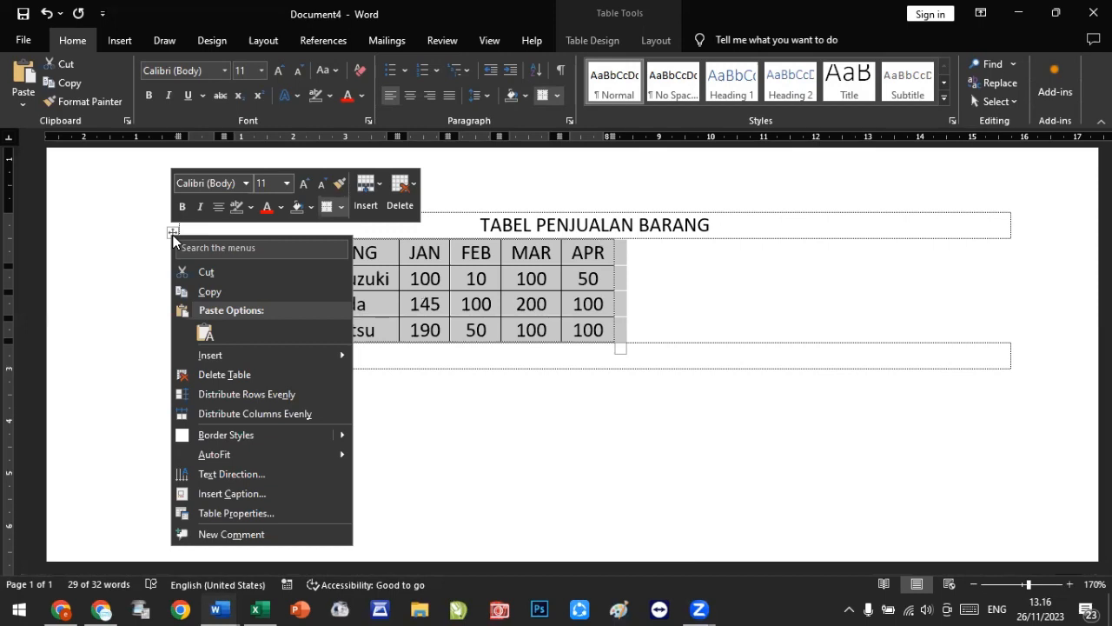
click(172, 231)
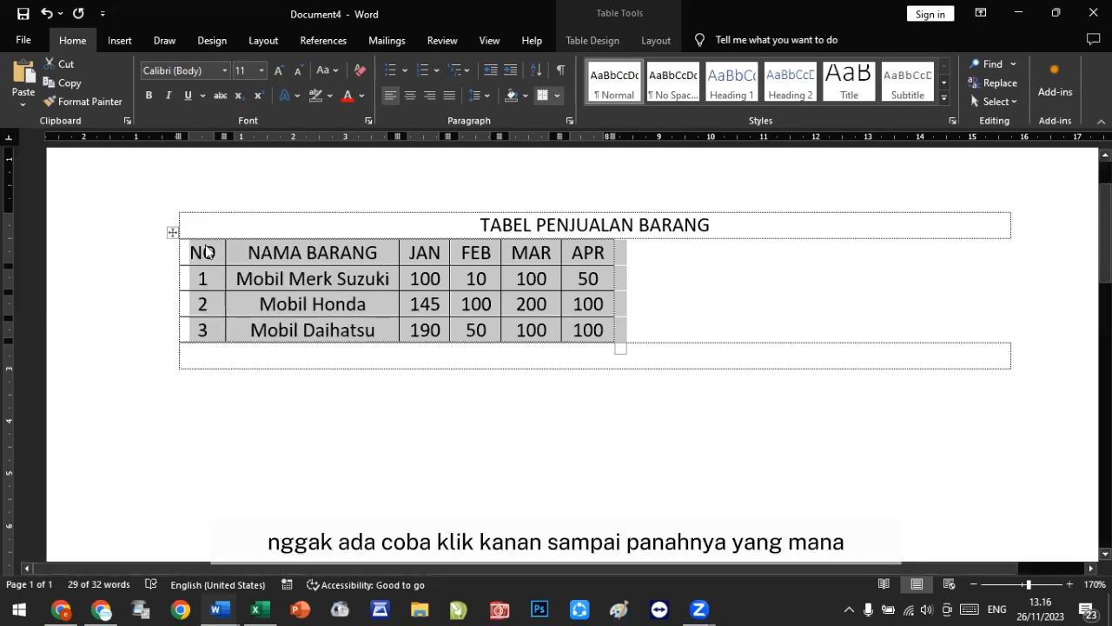
click(206, 252)
click(170, 232)
right_click(170, 231)
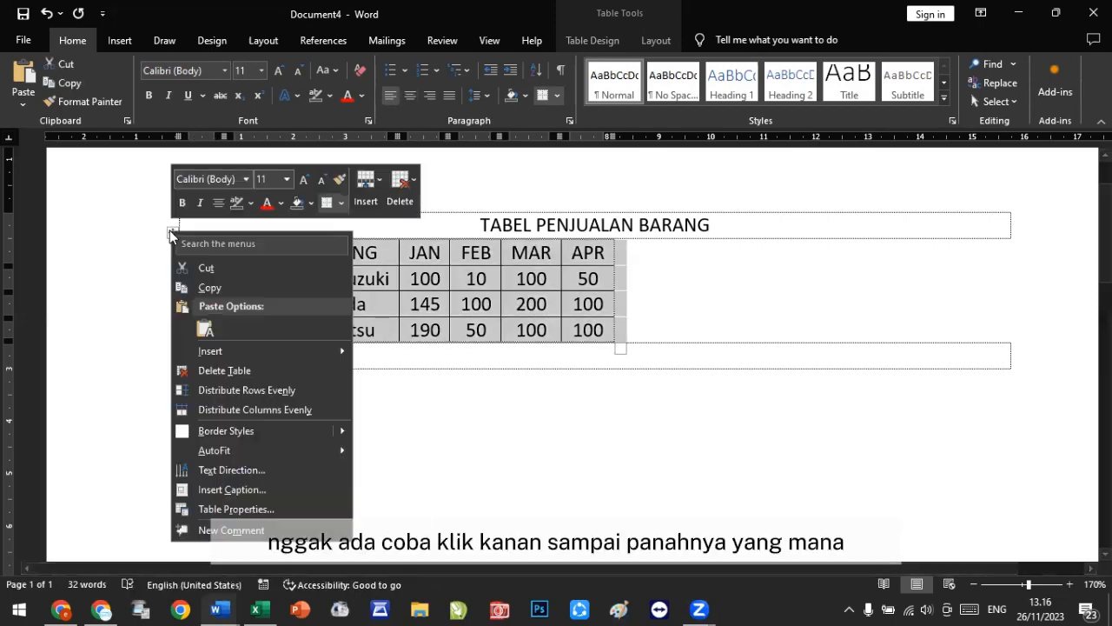
mouse_move(232, 450)
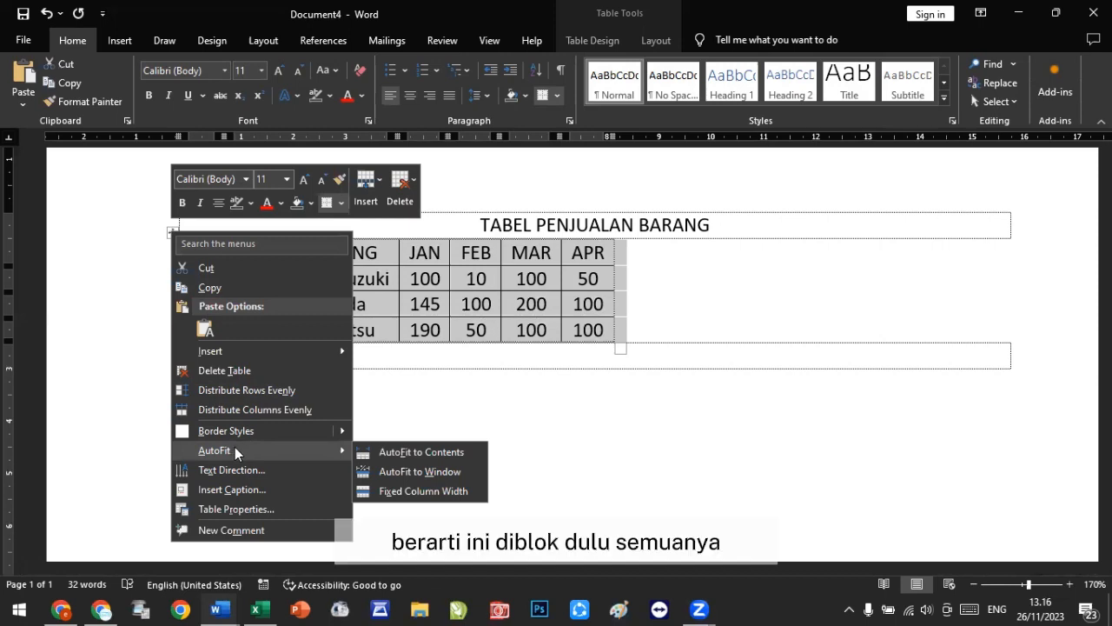
click(402, 278)
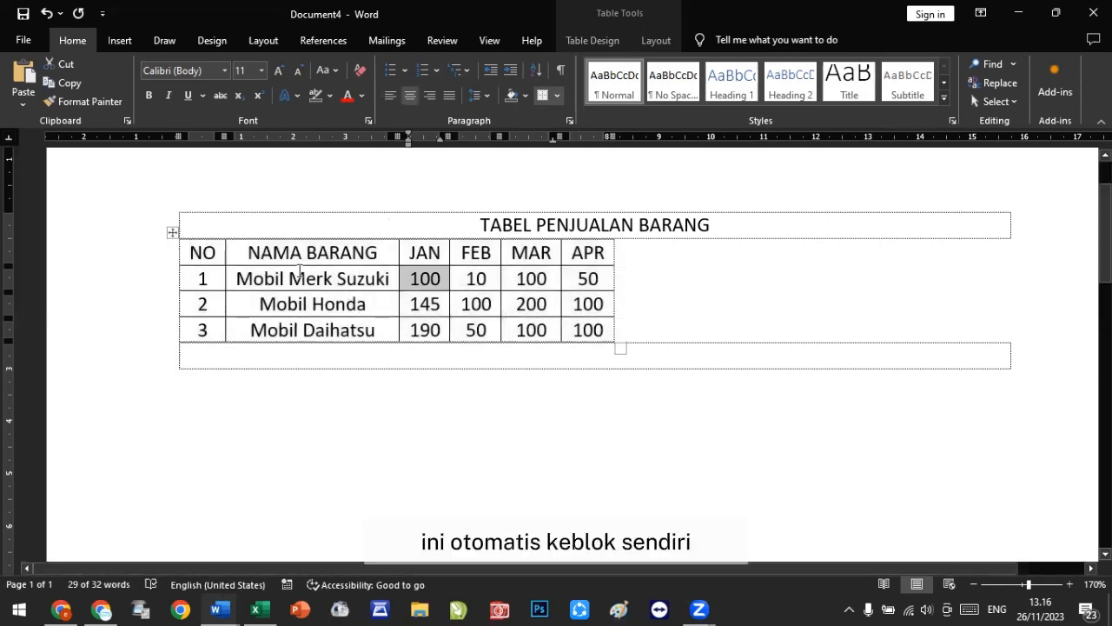
click(273, 253)
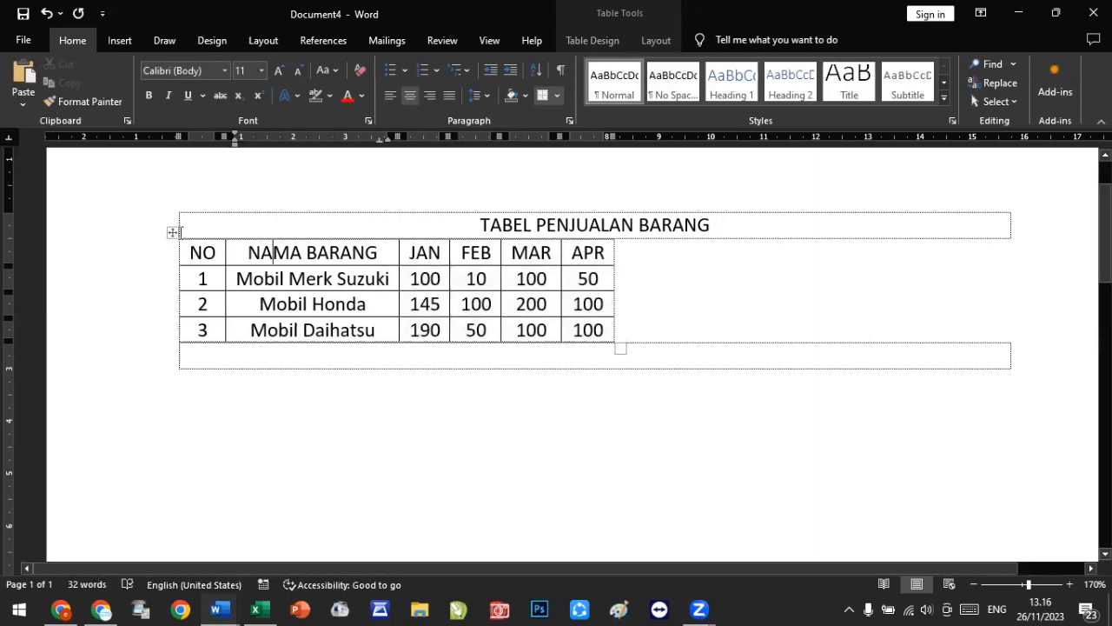
click(193, 249)
right_click(194, 249)
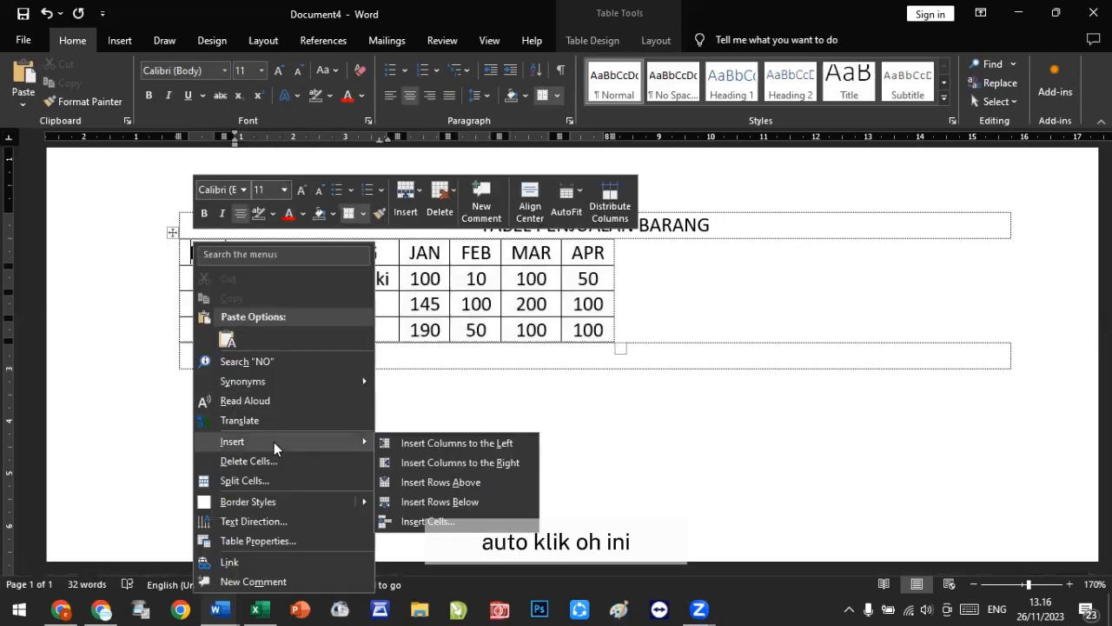
key(Escape)
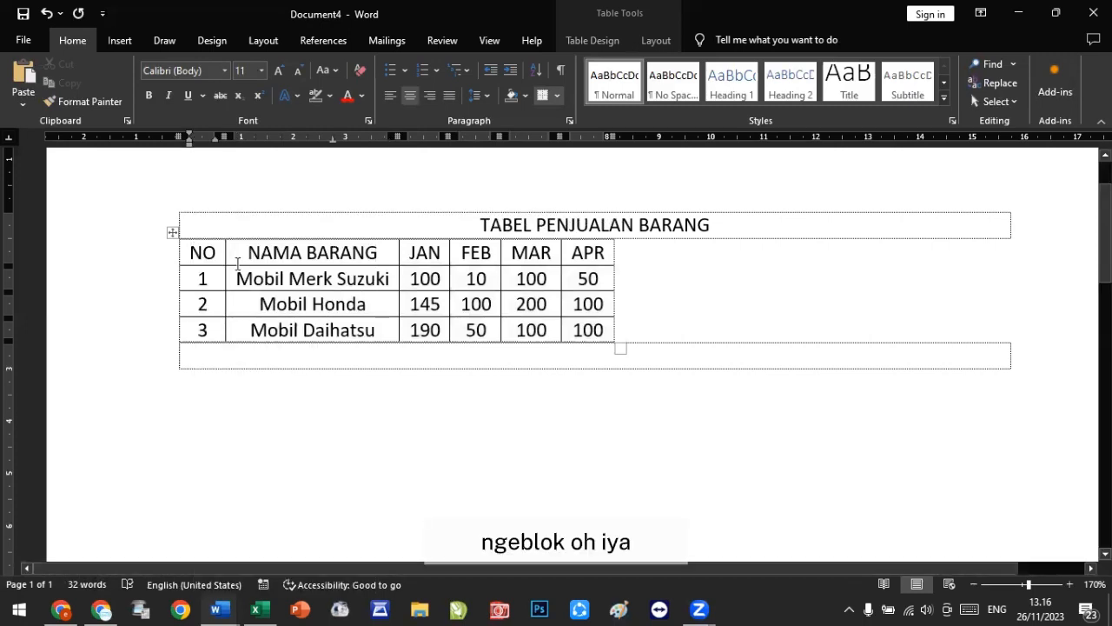
Step: Select the whole nested table and apply AutoFit to Window
right_click(218, 278)
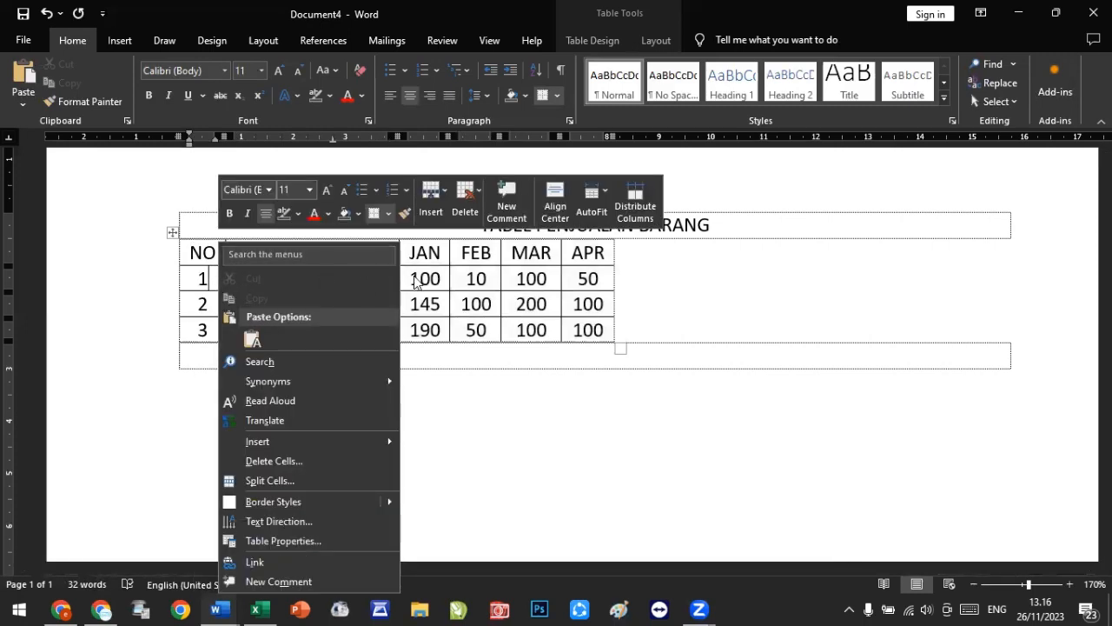
right_click(172, 235)
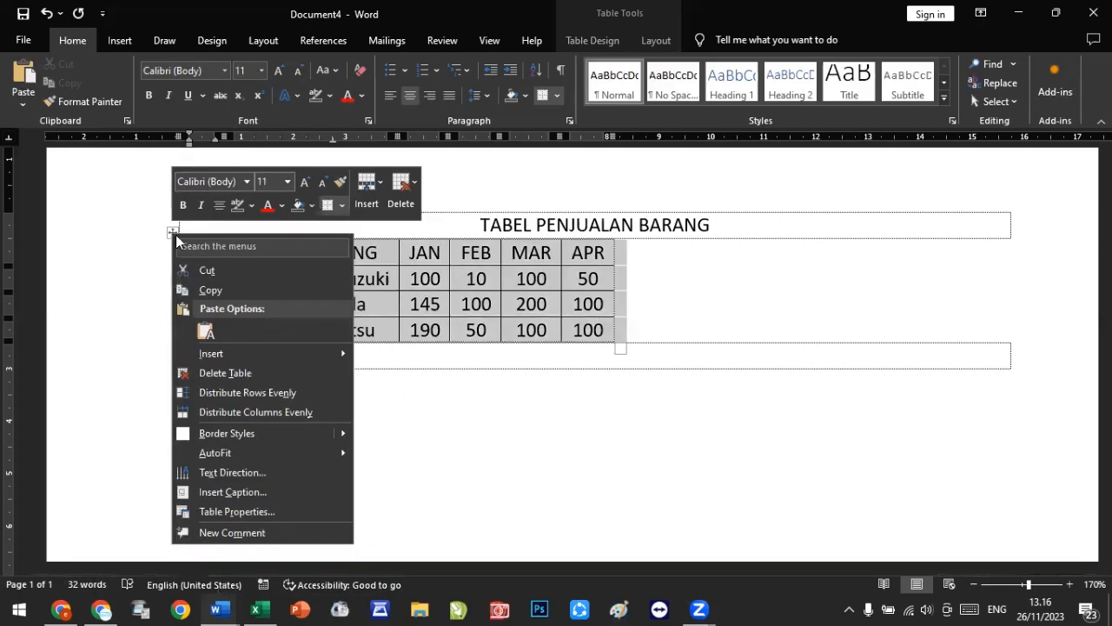
mouse_move(330, 448)
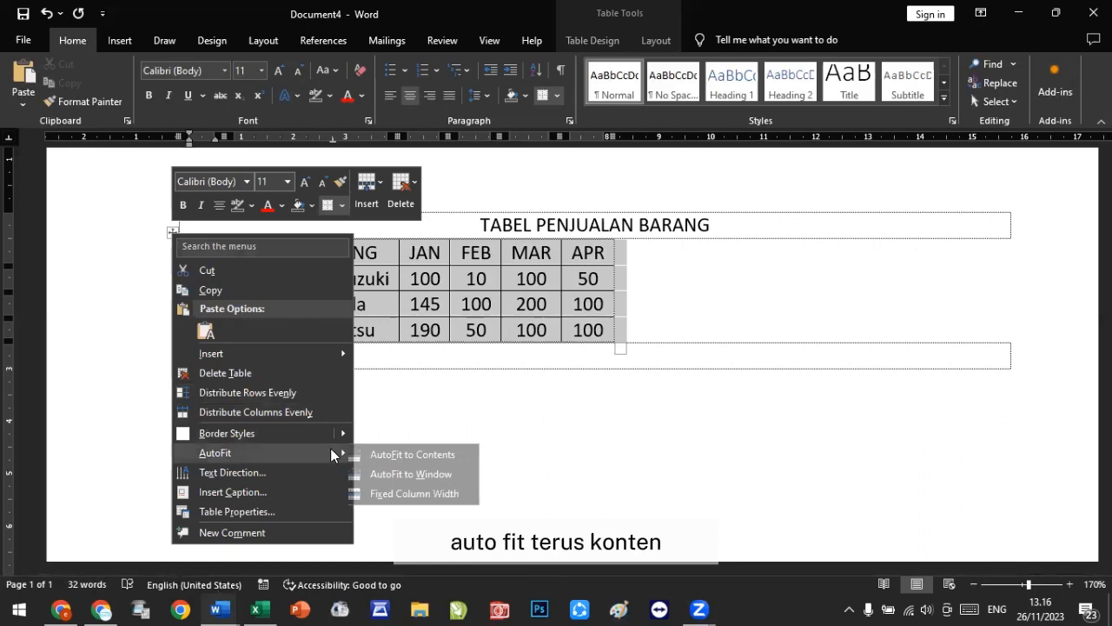
click(420, 474)
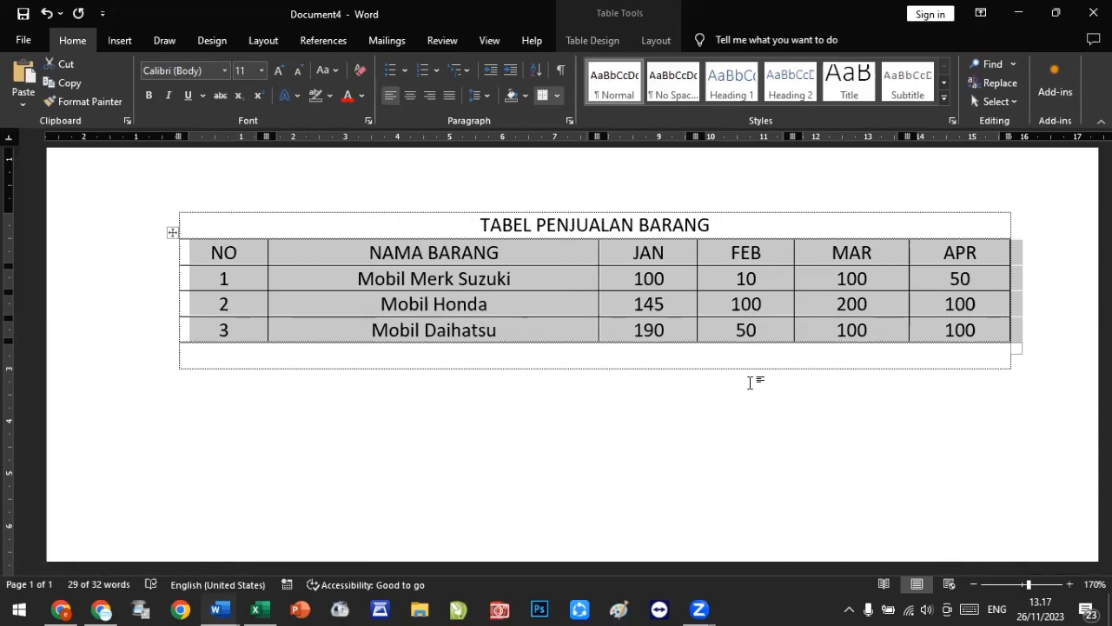
Step: Add two empty rows below Mobil Daihatsu's row
click(996, 330)
key(Tab)
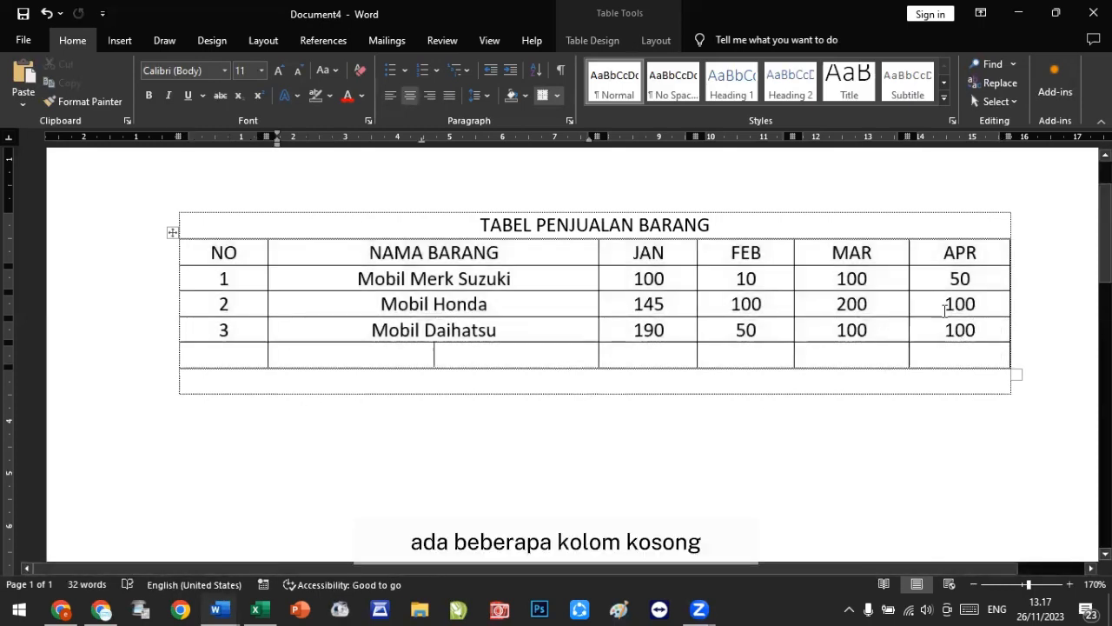
key(Tab)
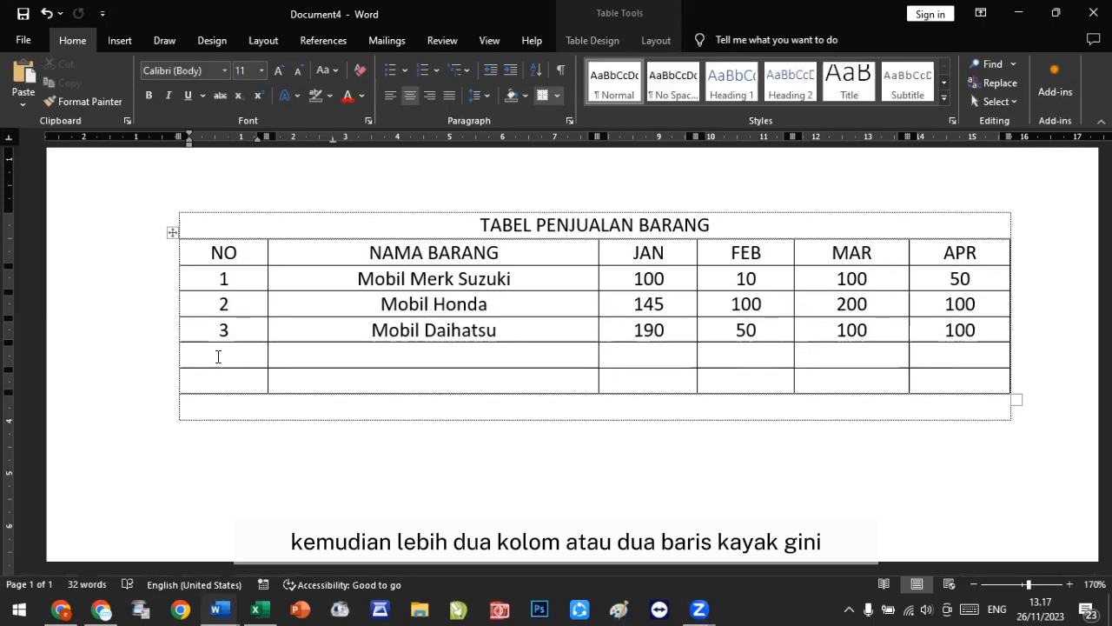
Step: Select the two empty rows and remove them with Delete Cells
drag(653, 379, 971, 375)
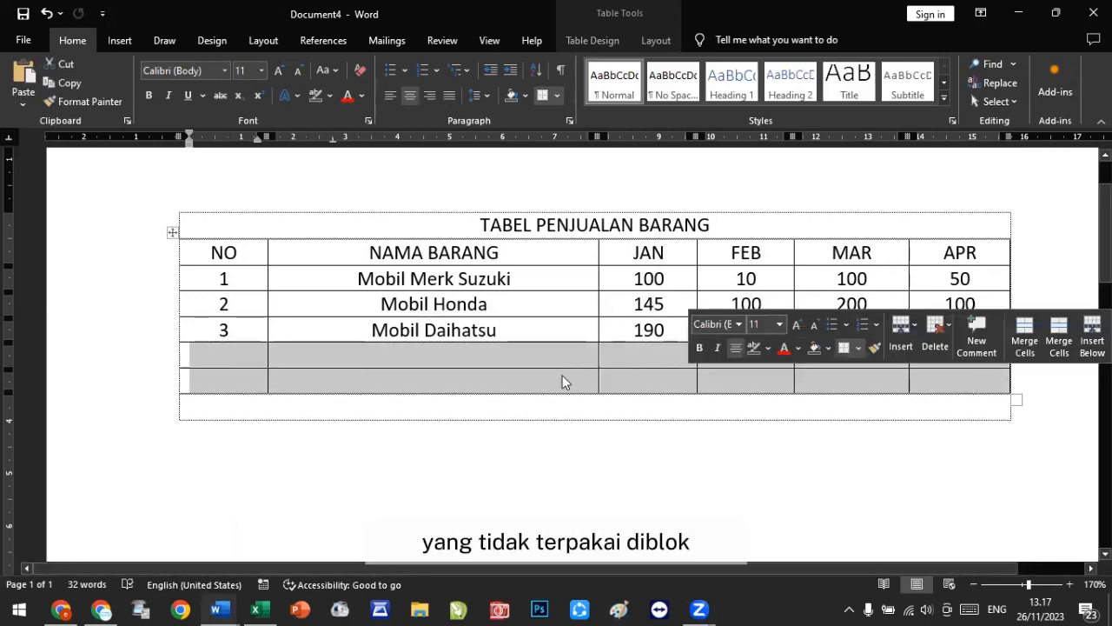
right_click(531, 365)
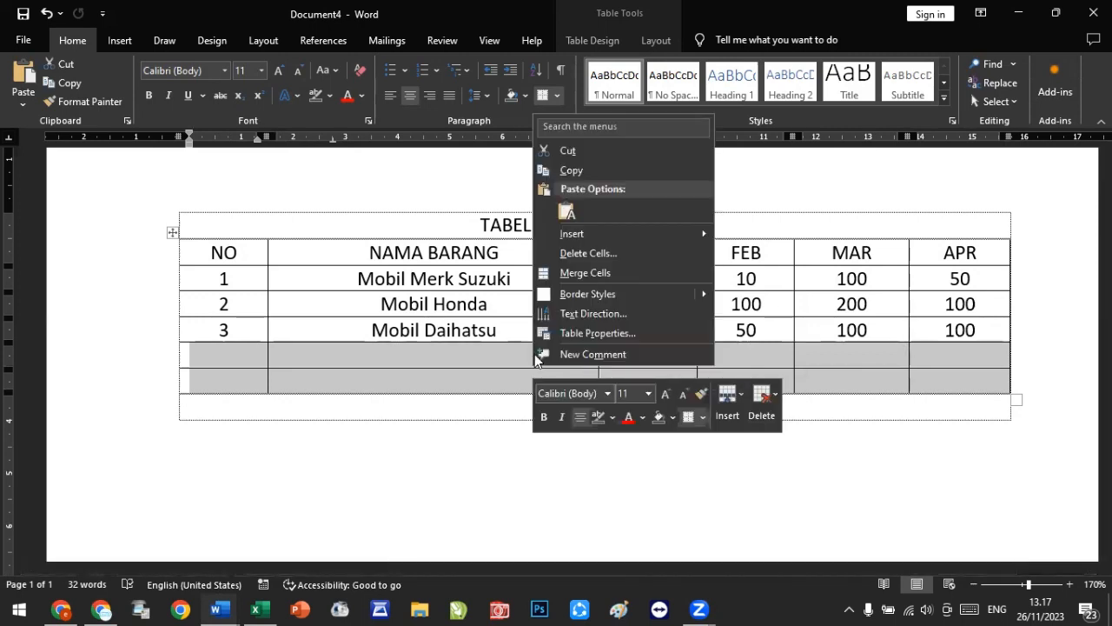
click(609, 252)
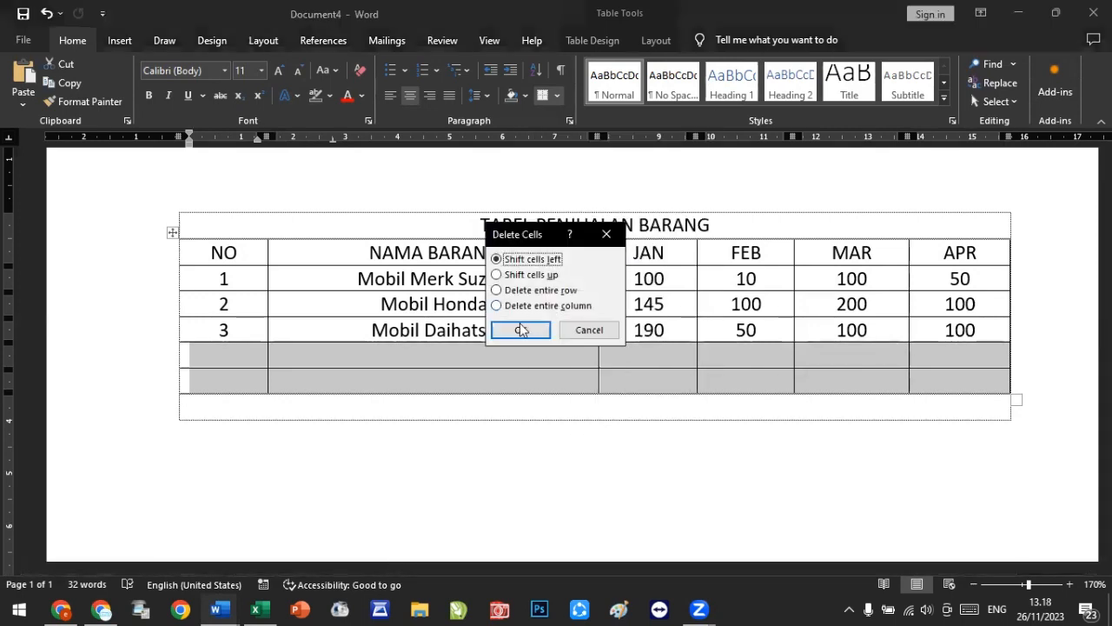
click(518, 326)
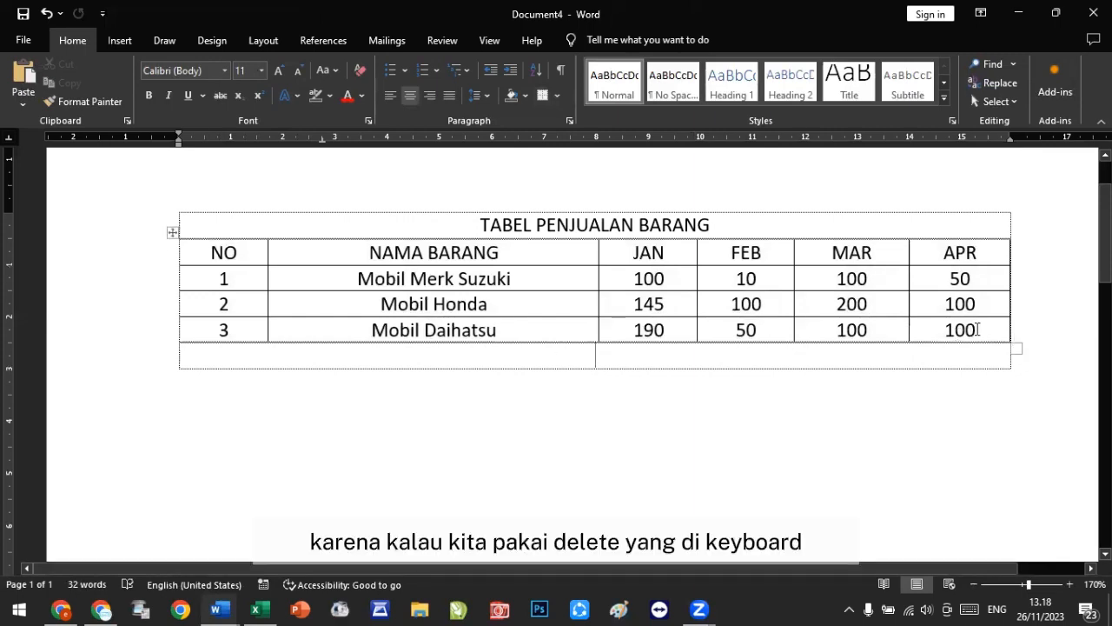
Step: Undo the row deletion, then delete the two empty rows below Mobil Daihatsu again with Delete Cells
key(ctrl+z)
key(Left)
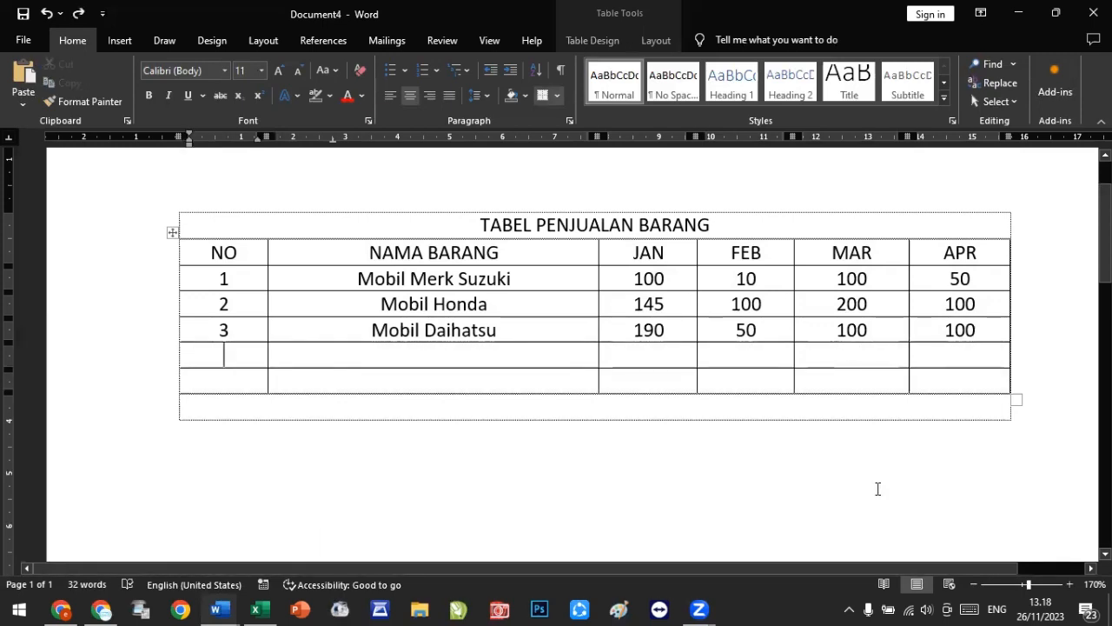
drag(209, 353, 952, 379)
right_click(952, 374)
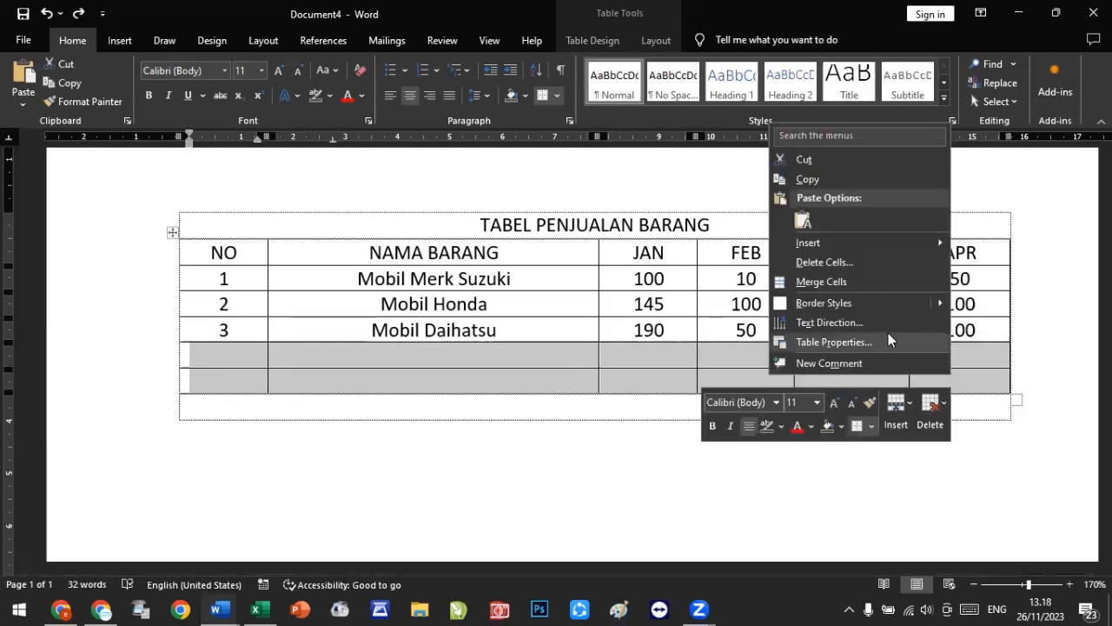
click(871, 264)
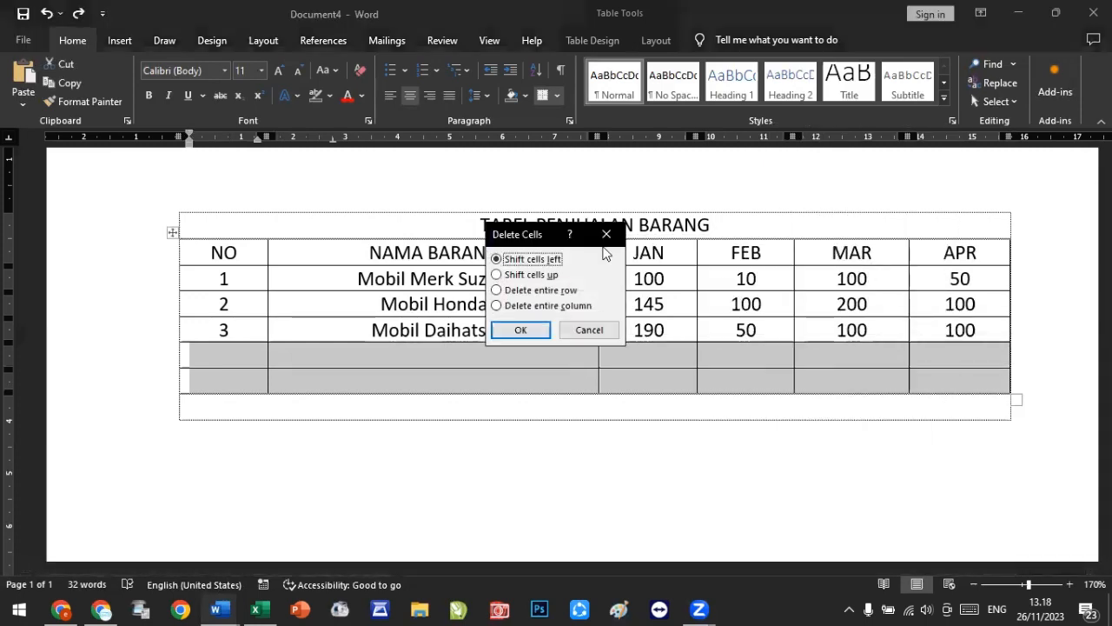
click(512, 327)
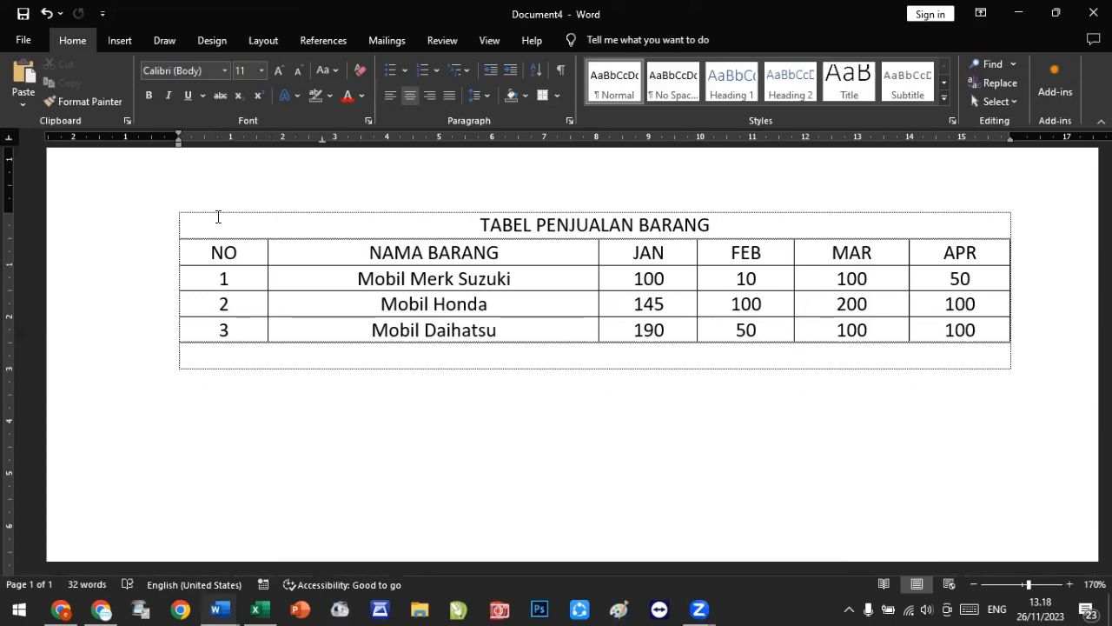
click(235, 256)
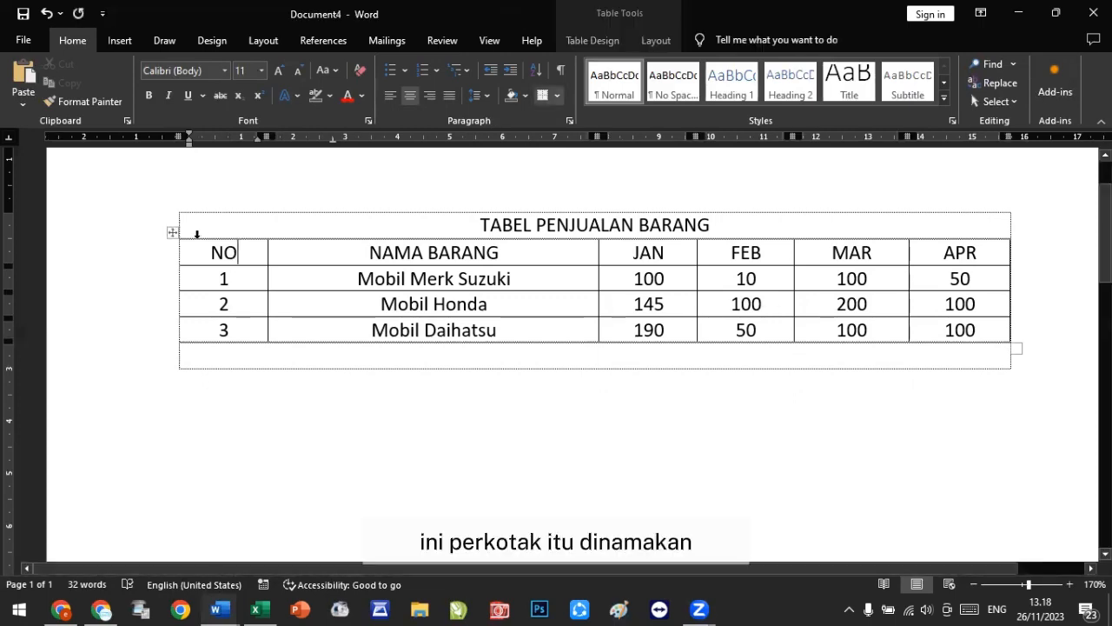
click(238, 287)
click(243, 305)
click(246, 326)
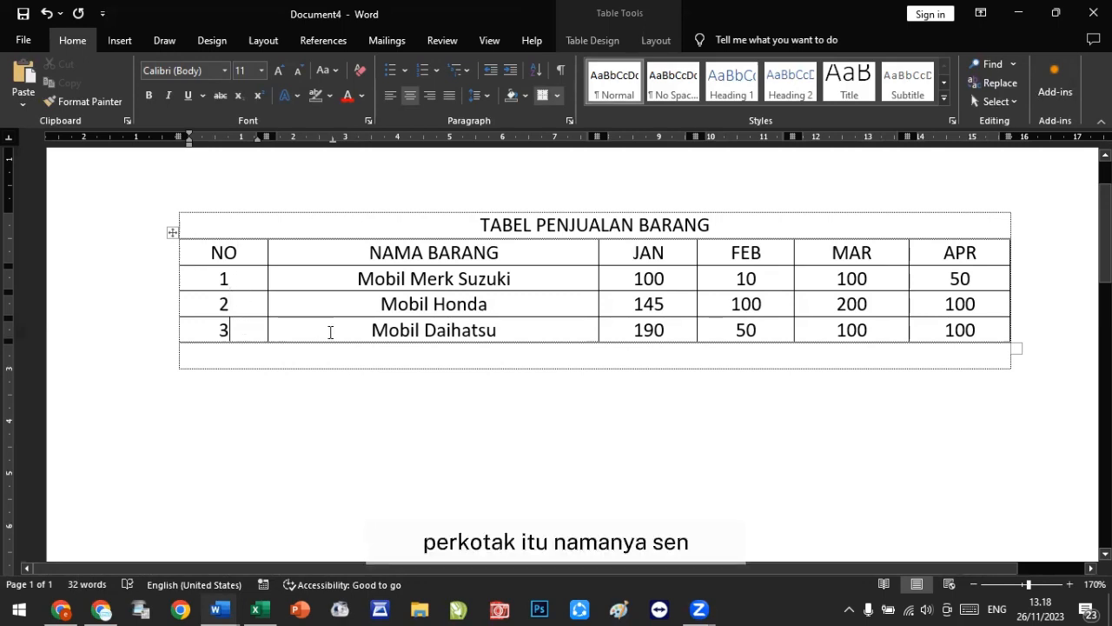
click(343, 298)
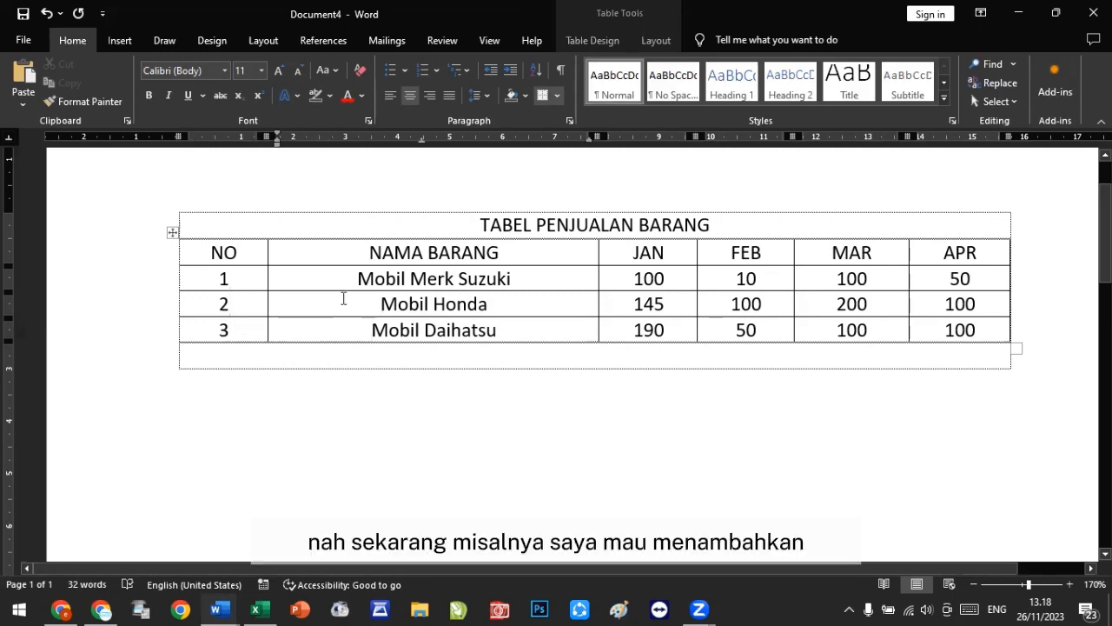
Step: Insert a new empty row above the NO / NAMA BARANG header row of the nested table
click(345, 251)
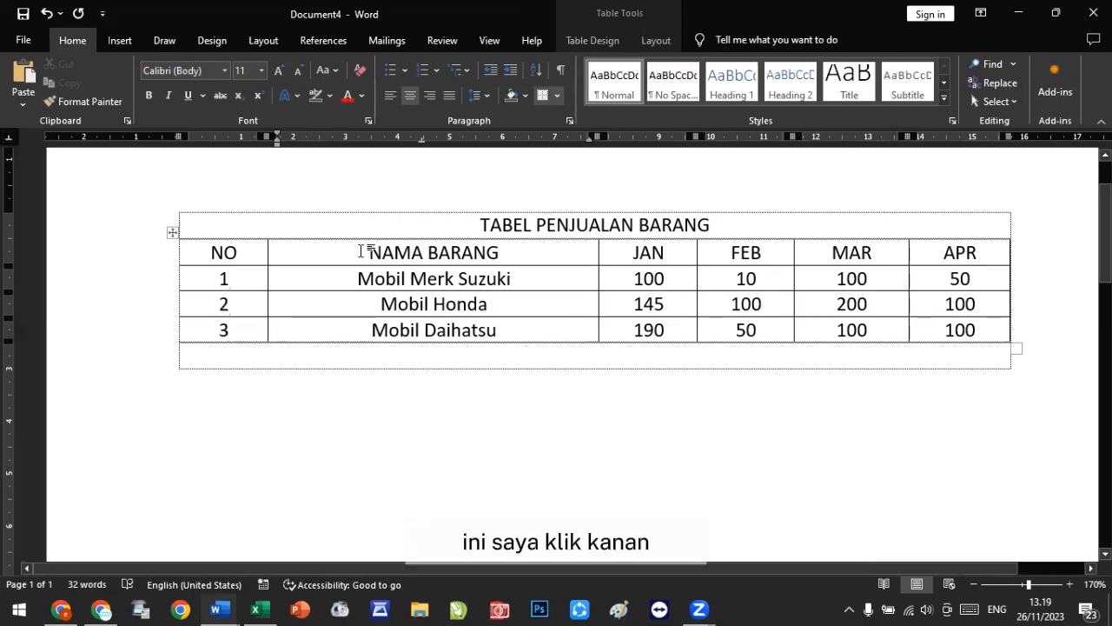
right_click(362, 251)
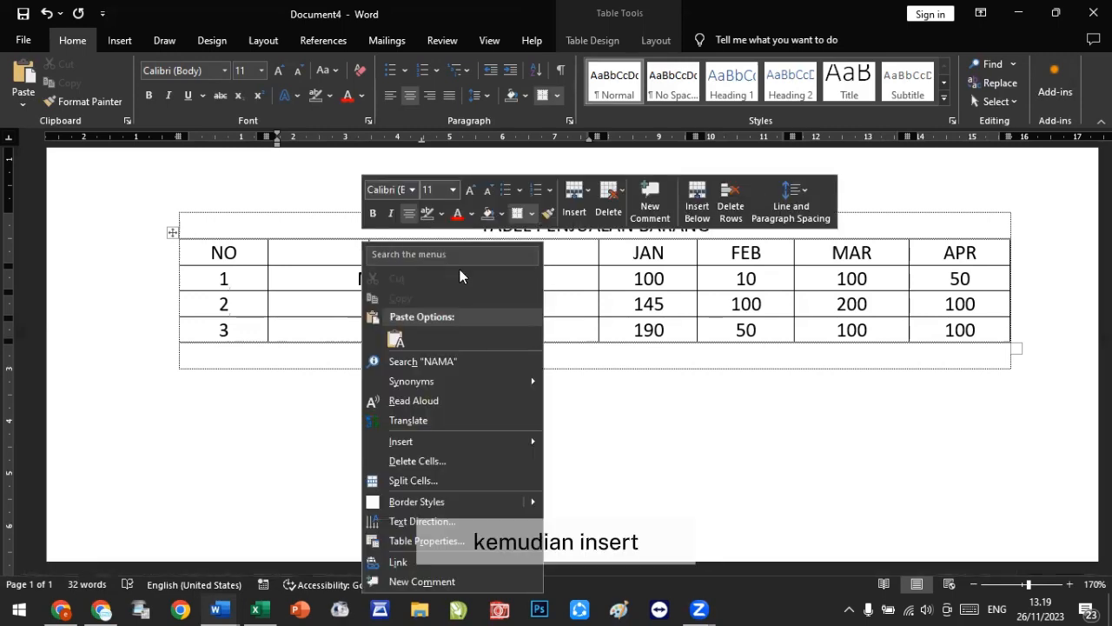
mouse_move(466, 445)
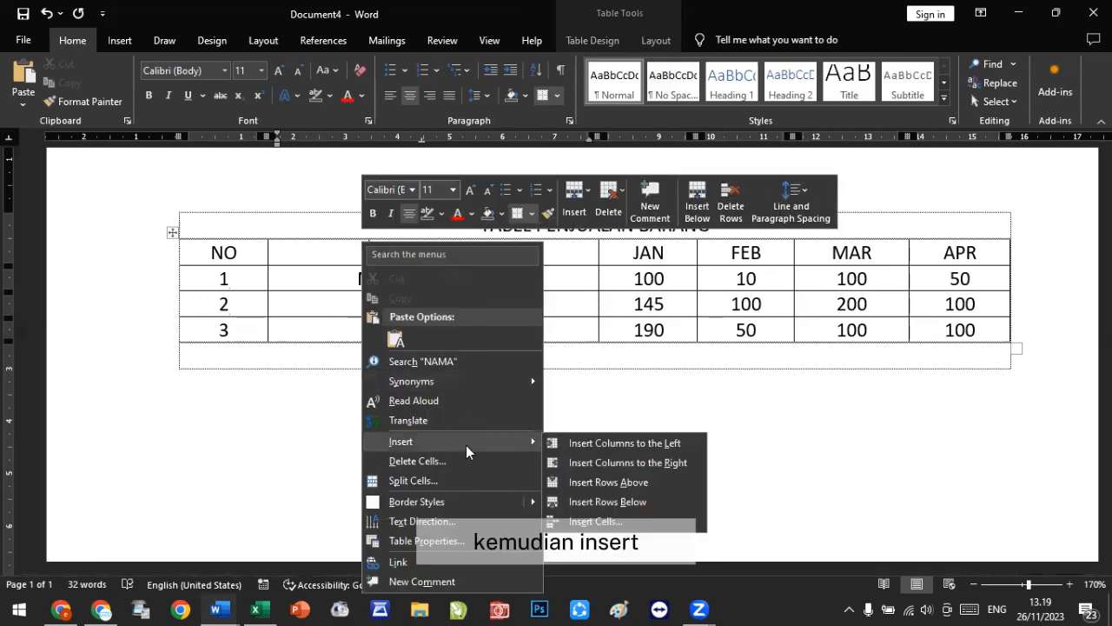
click(647, 484)
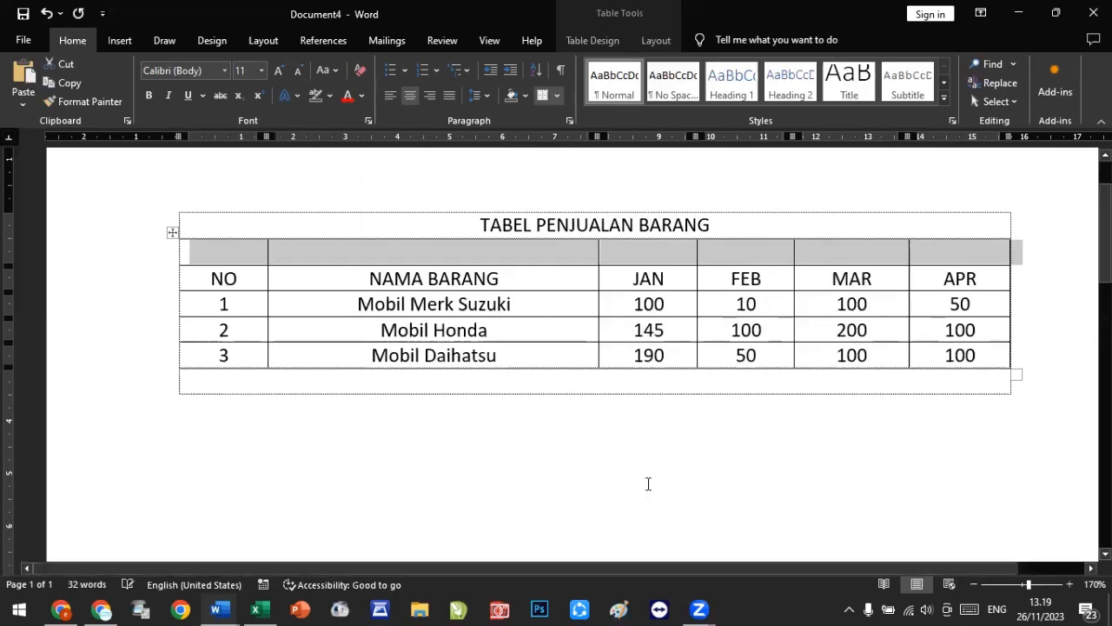
click(510, 261)
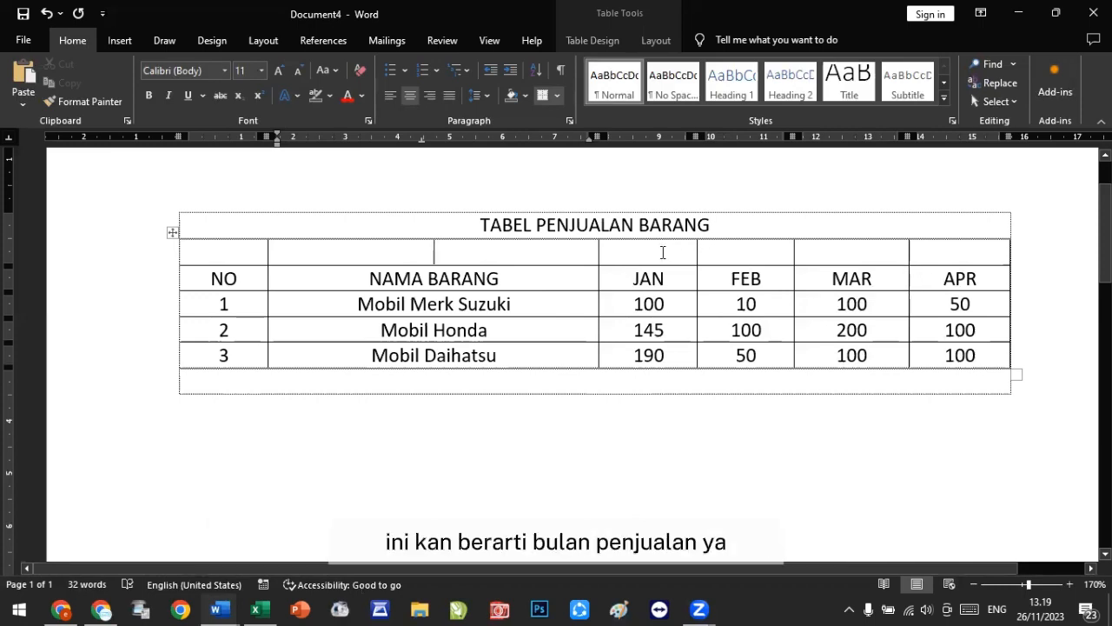
Step: Enter BULAN PENJUALAN in the new row's cell above JAN
click(662, 252)
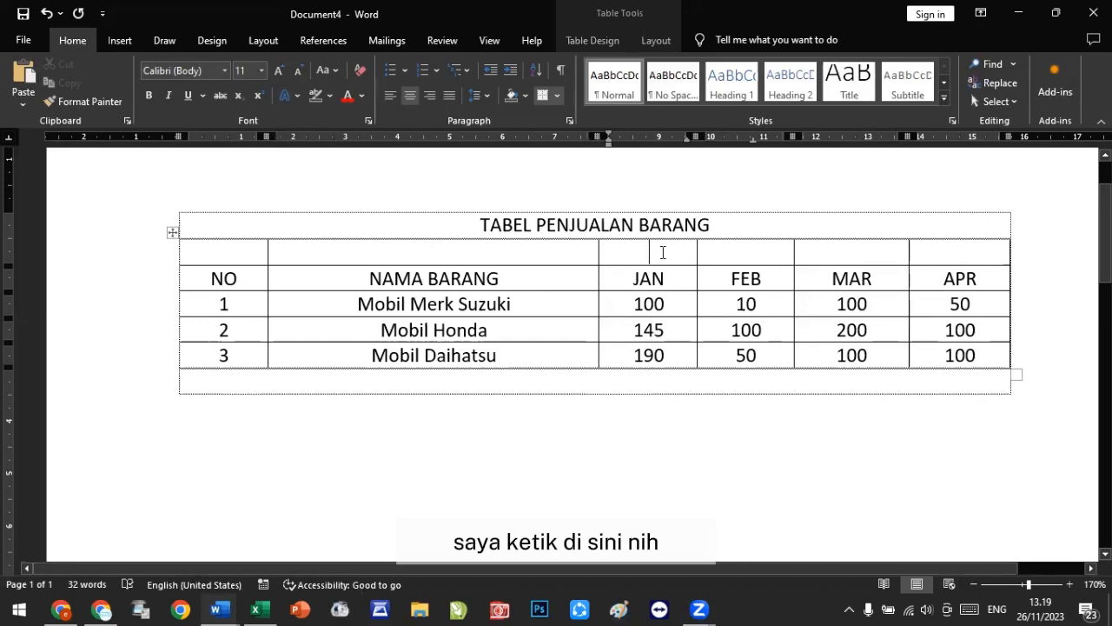
text(bula)
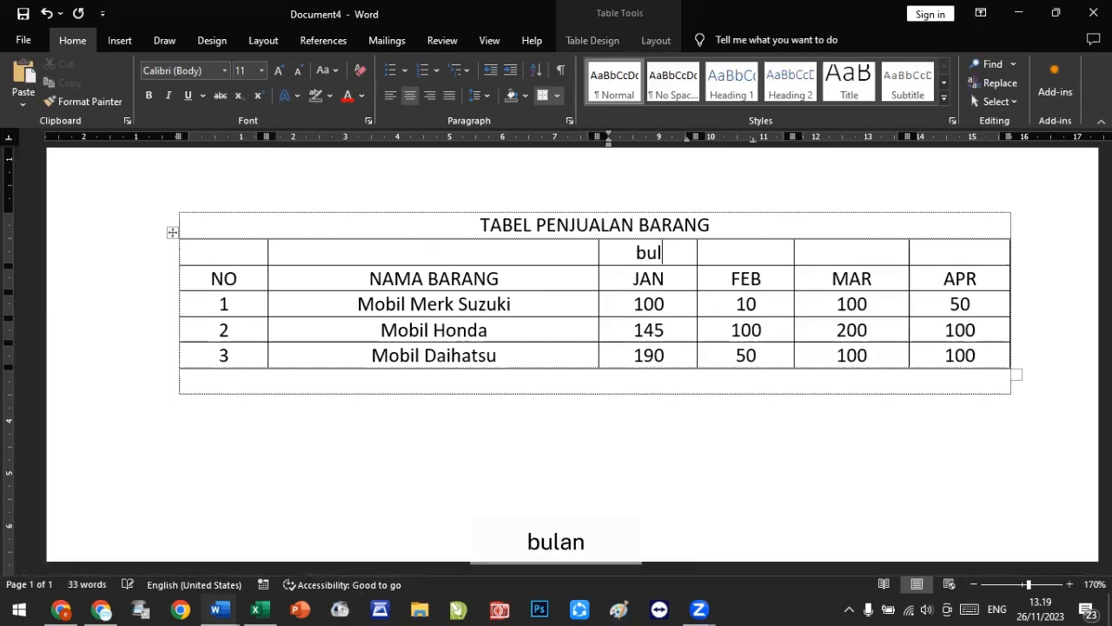
key(BackSpace)
key(BackSpace)
key(BackSpace)
key(BackSpace)
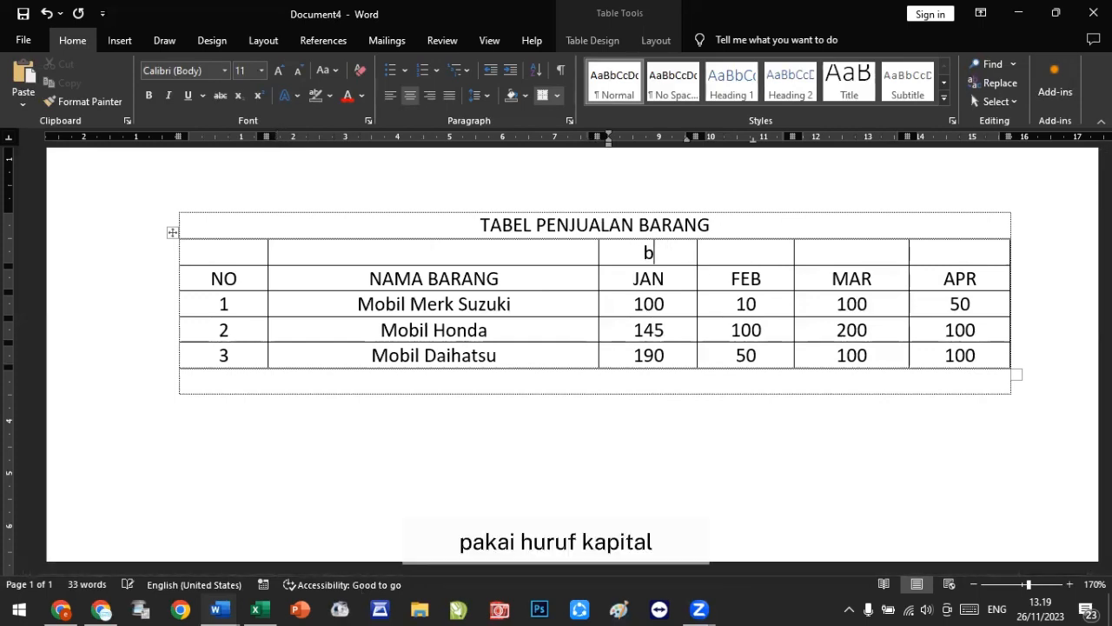
text(BULAN )
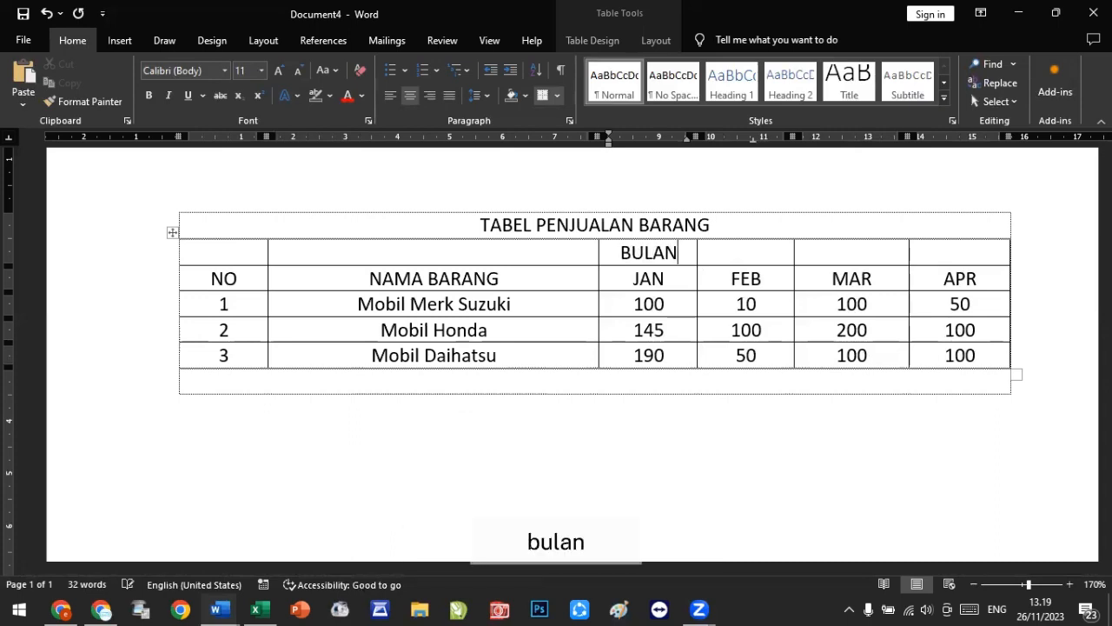
text(PENJUA)
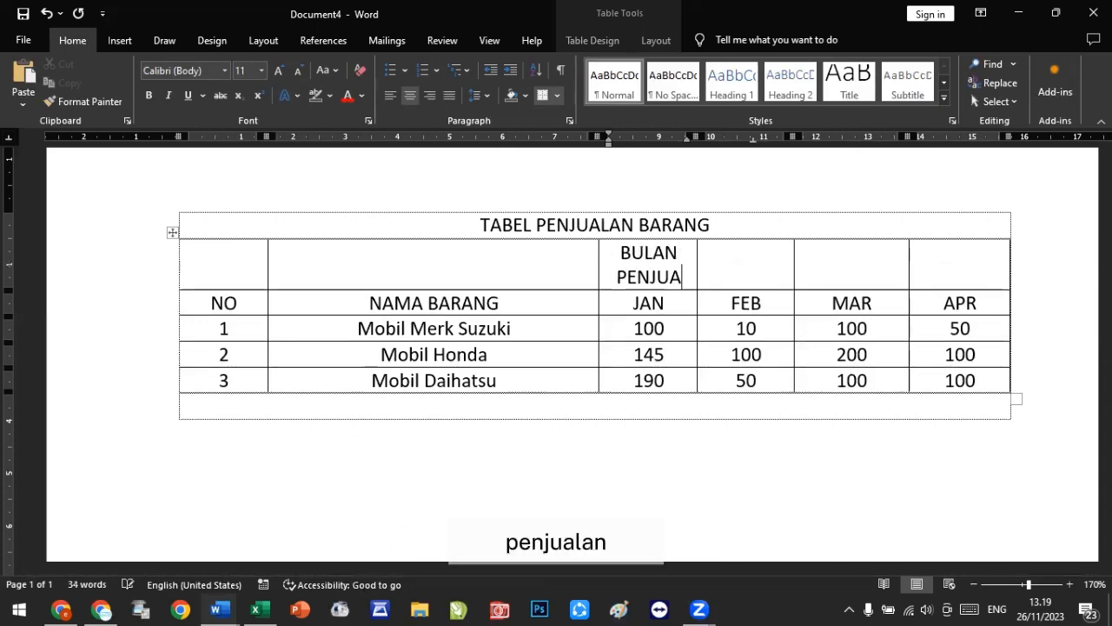
text(LAN)
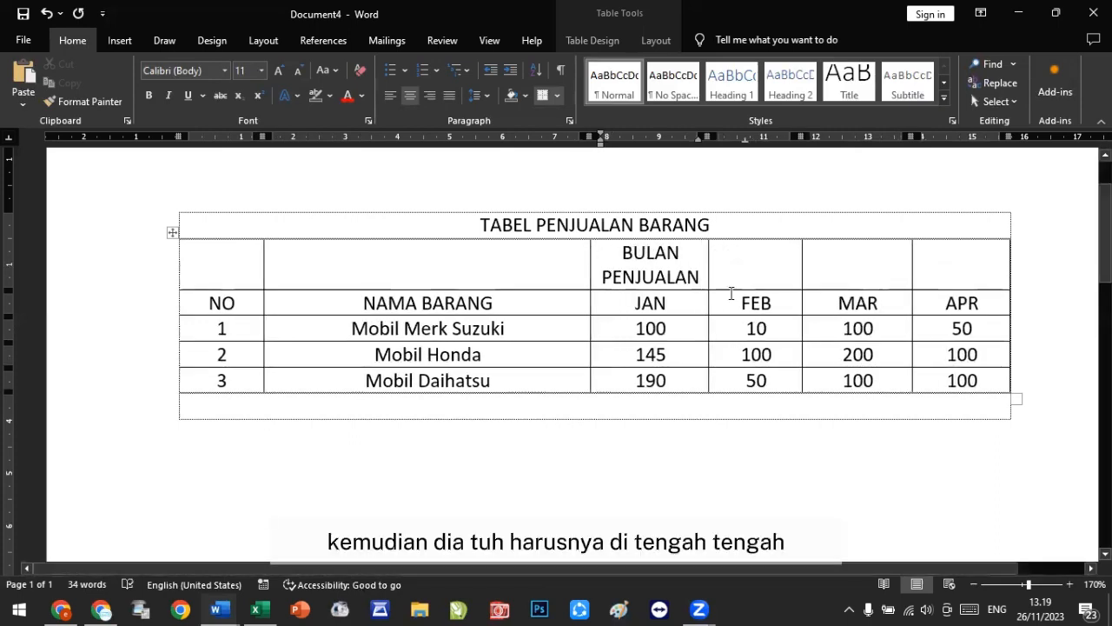
Step: Merge the new row's cells above JAN through APR into a single BULAN PENJUALAN heading cell
click(708, 327)
click(615, 252)
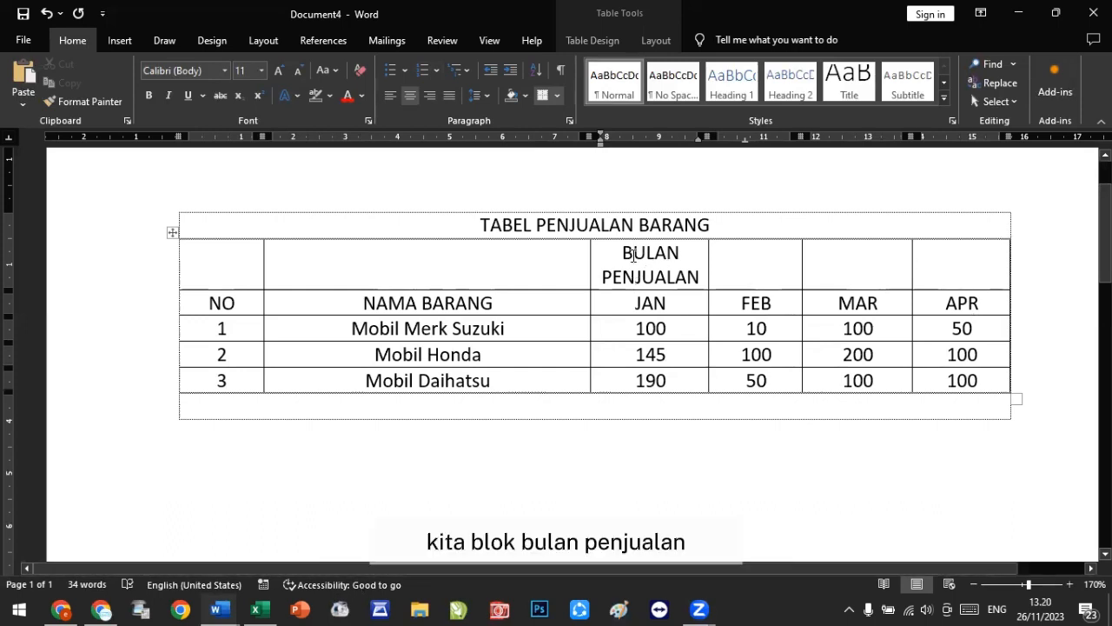
drag(634, 255, 967, 273)
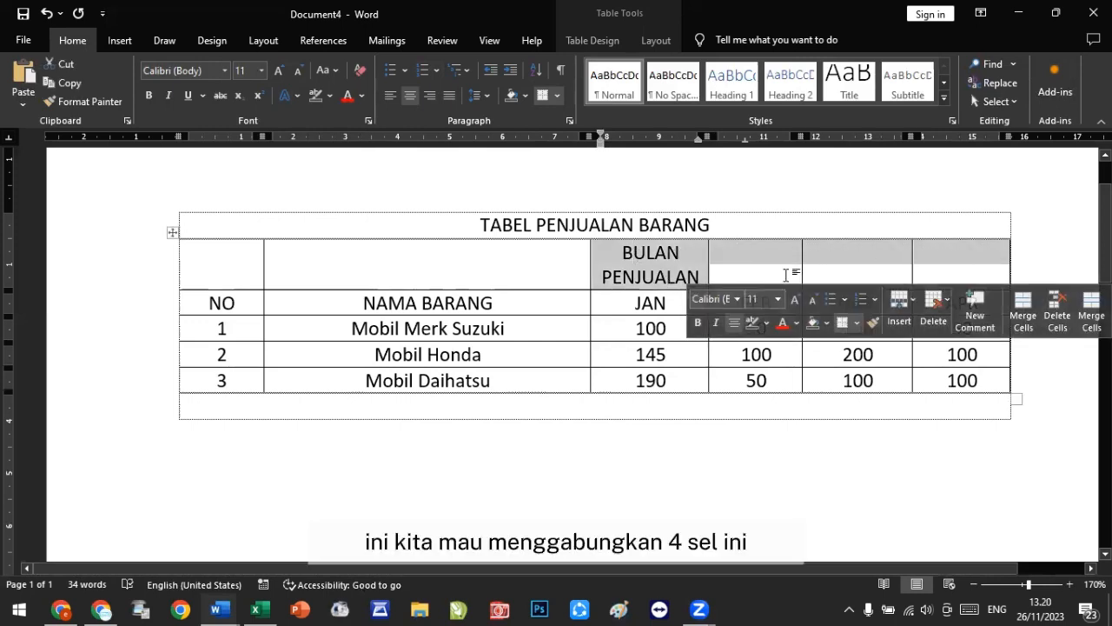
right_click(692, 258)
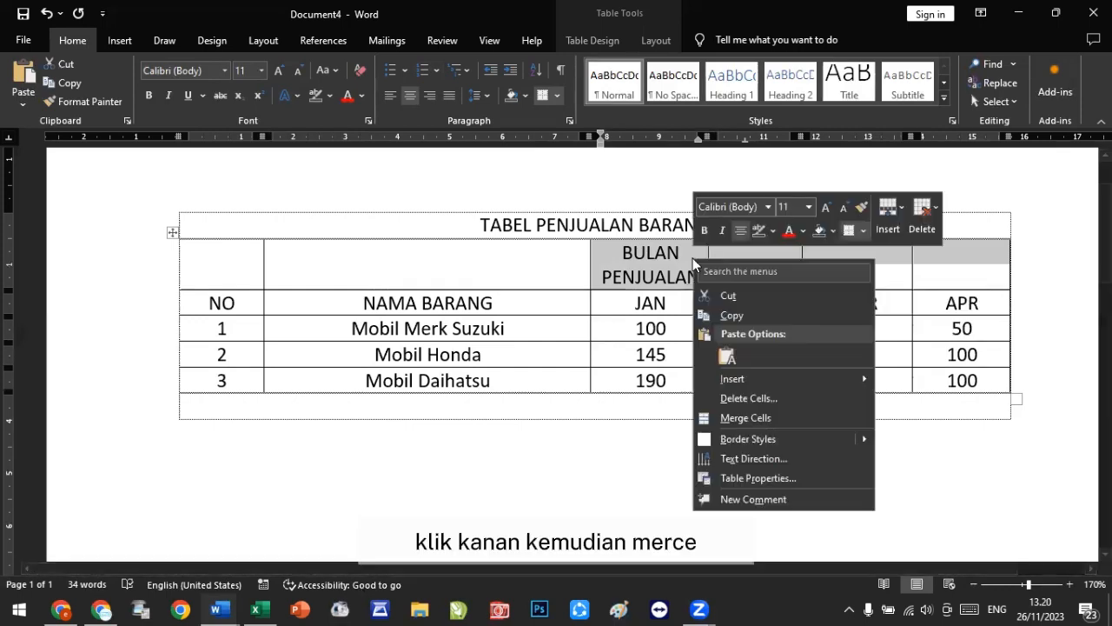
click(762, 418)
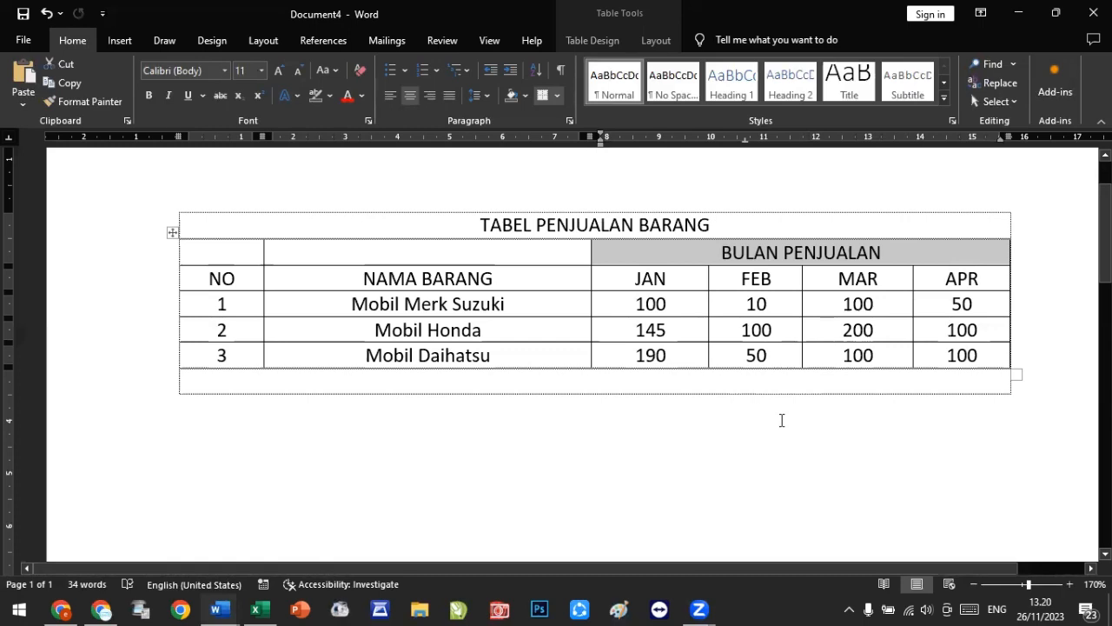
click(741, 329)
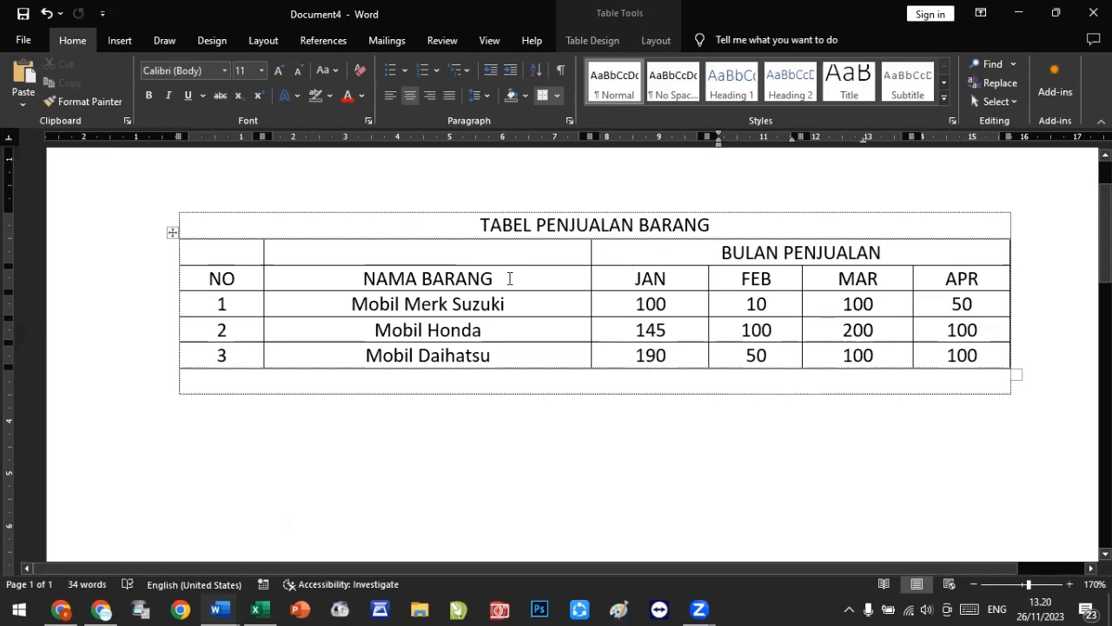
Step: Merge the NAMA BARANG cell and the NO cell each with the empty cell above them
drag(510, 280, 461, 265)
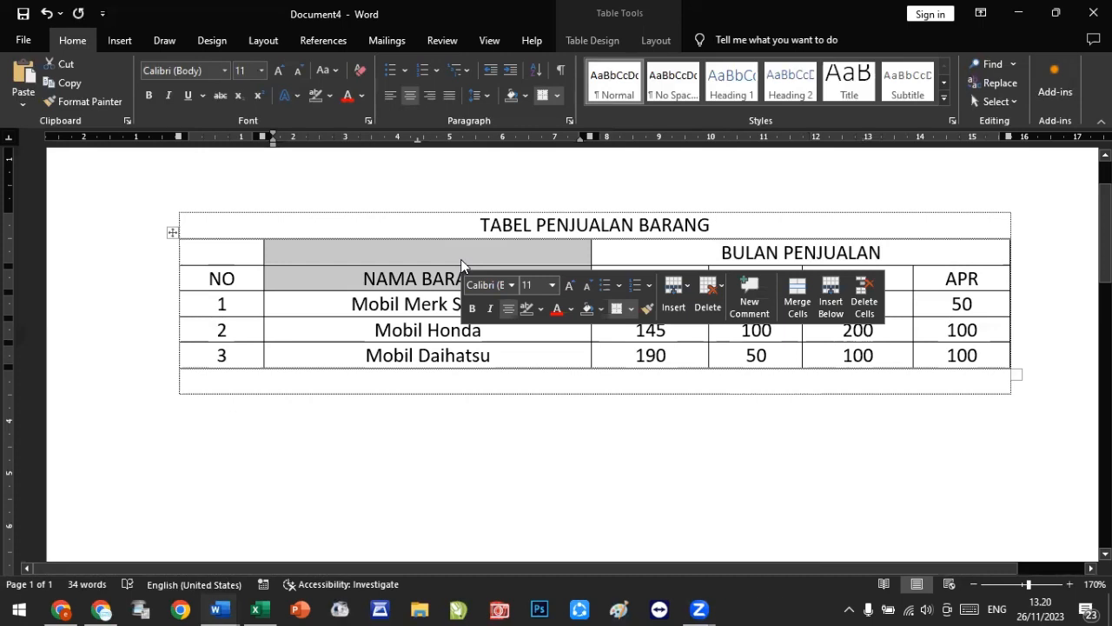
right_click(461, 259)
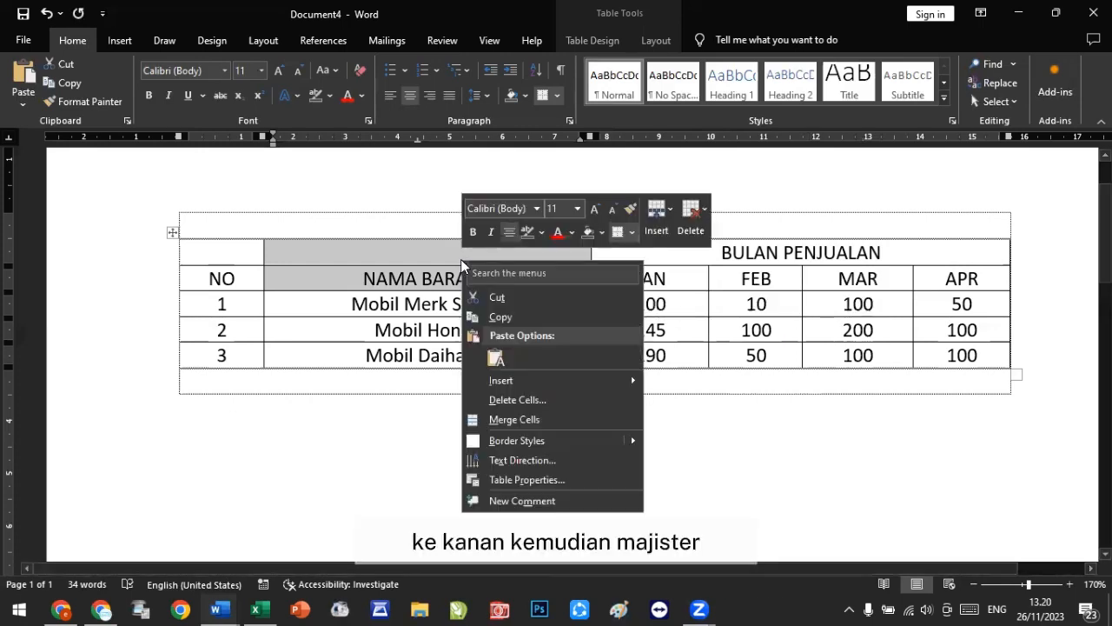
click(542, 422)
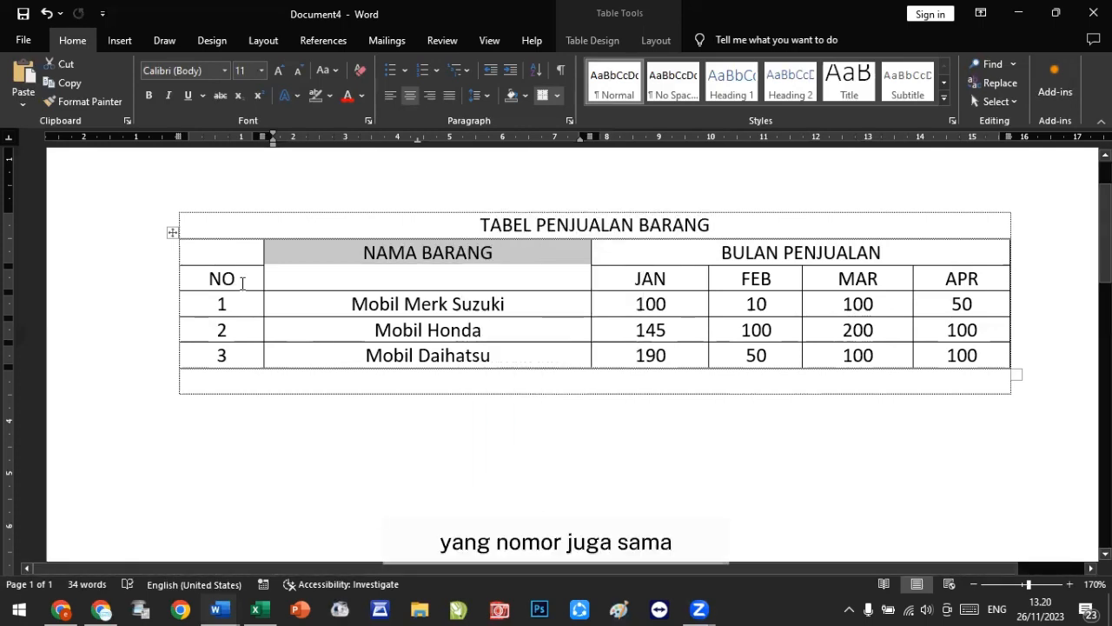
drag(243, 282, 217, 257)
right_click(217, 257)
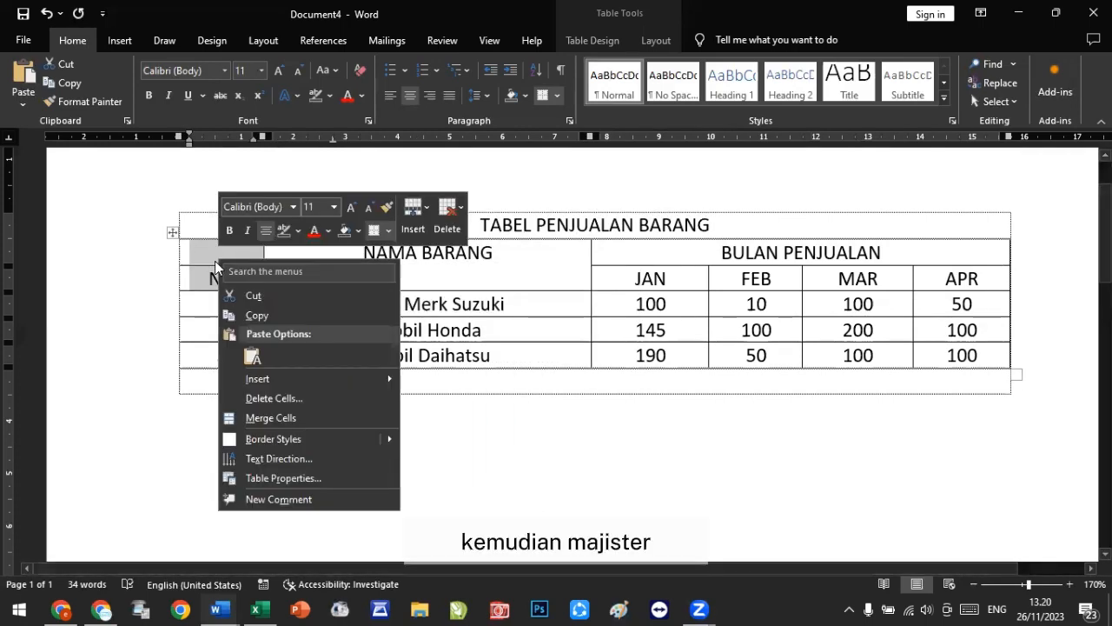
click(272, 423)
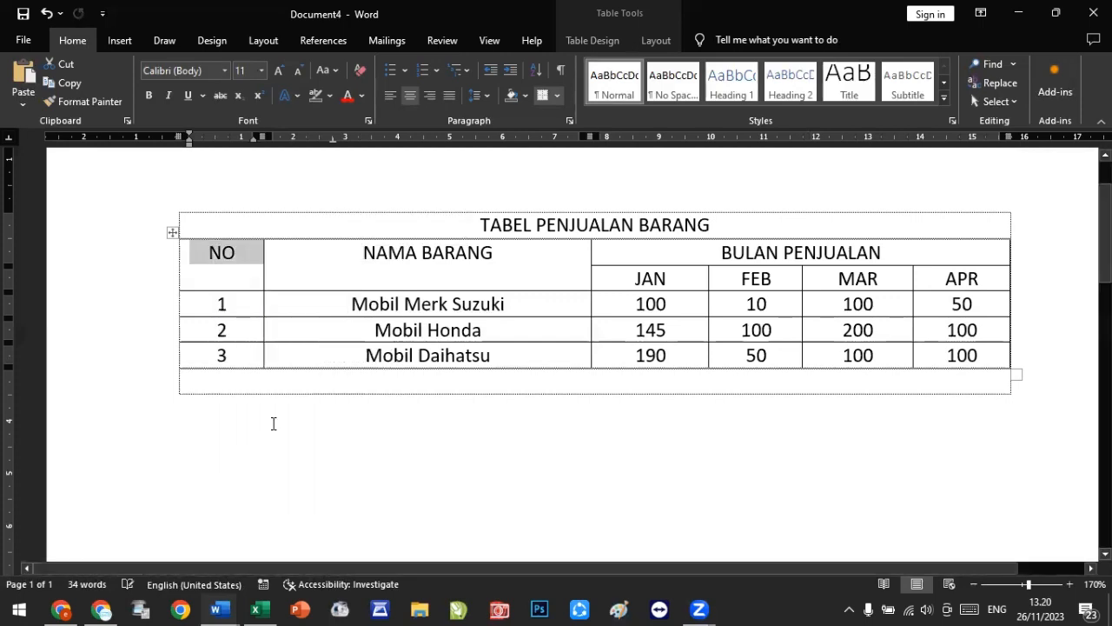
click(371, 255)
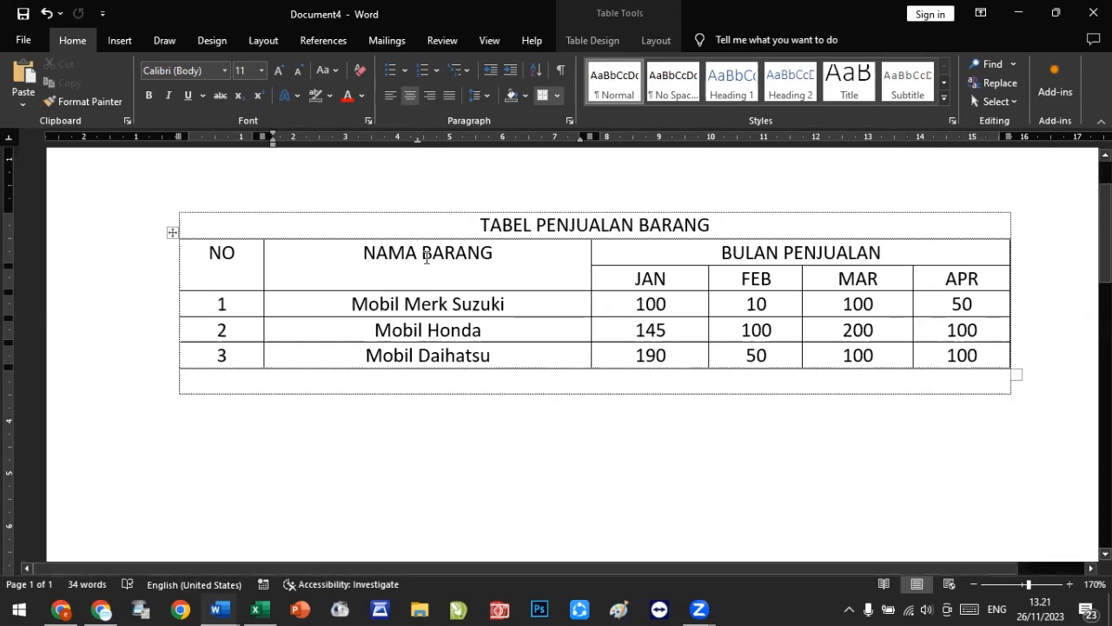
right_click(427, 257)
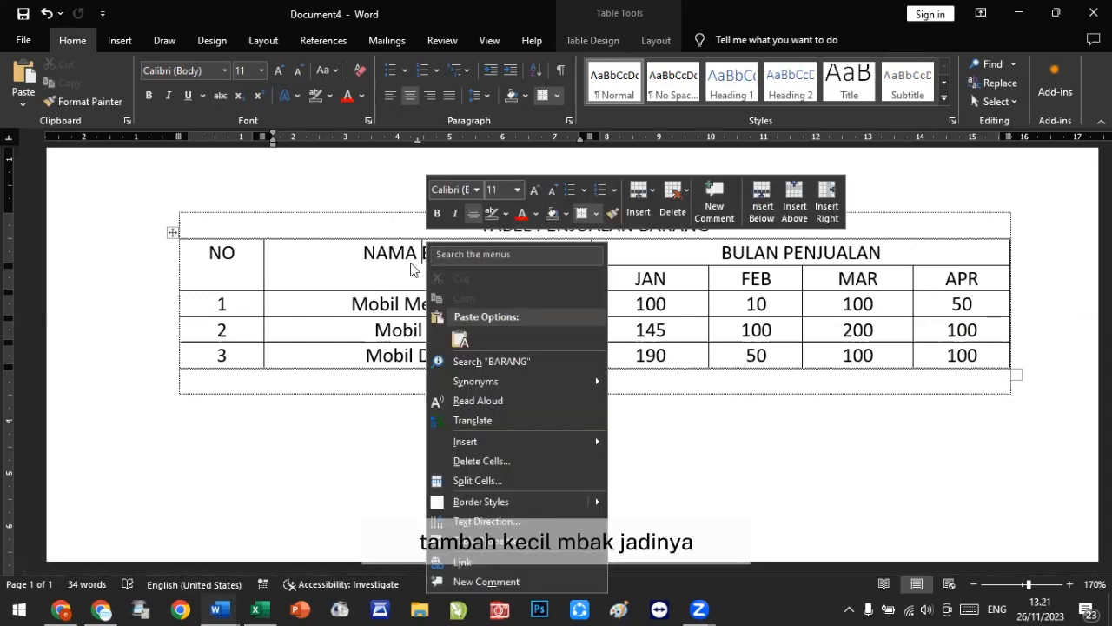
click(339, 472)
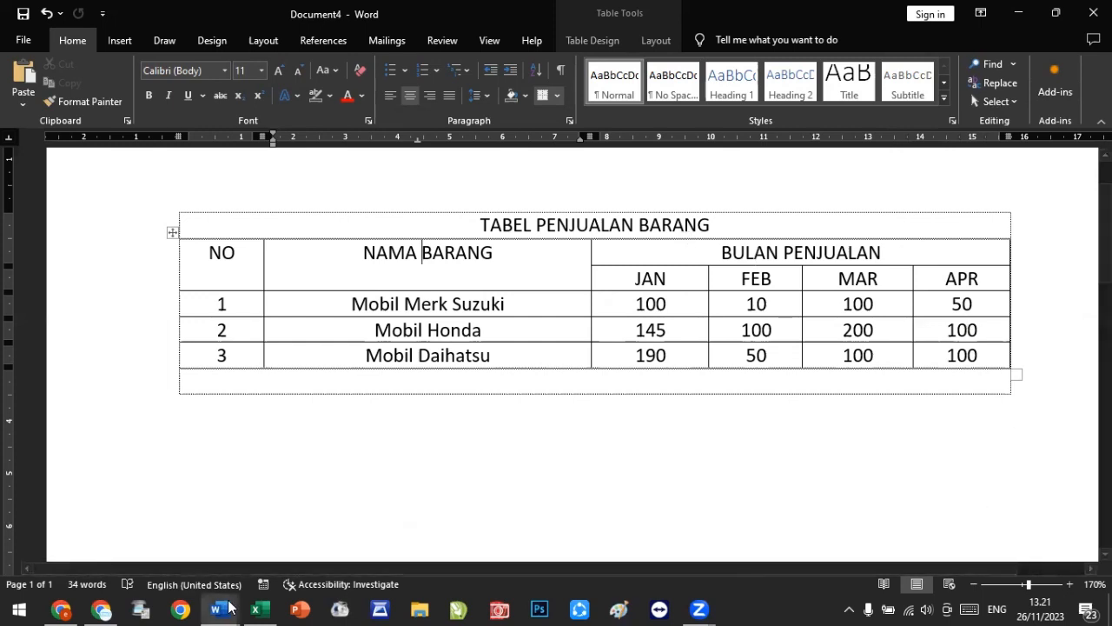
Step: Switch to WhatsApp Web, open the photo in the Pelatihan Singkat Kelompok 5 group chat and zoom in
mouse_move(229, 608)
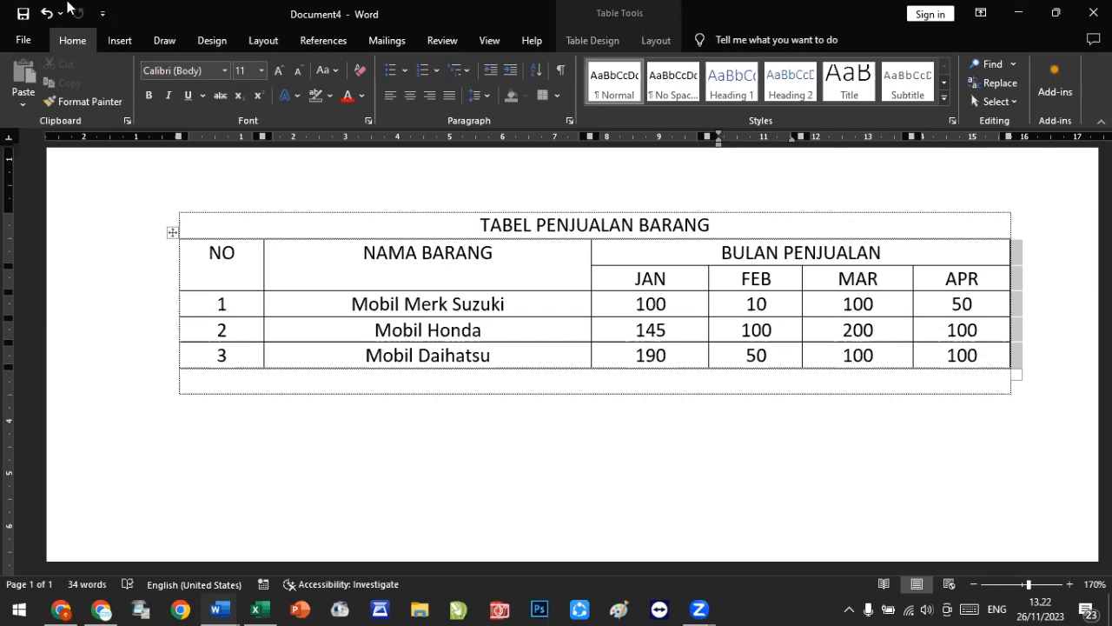
click(102, 609)
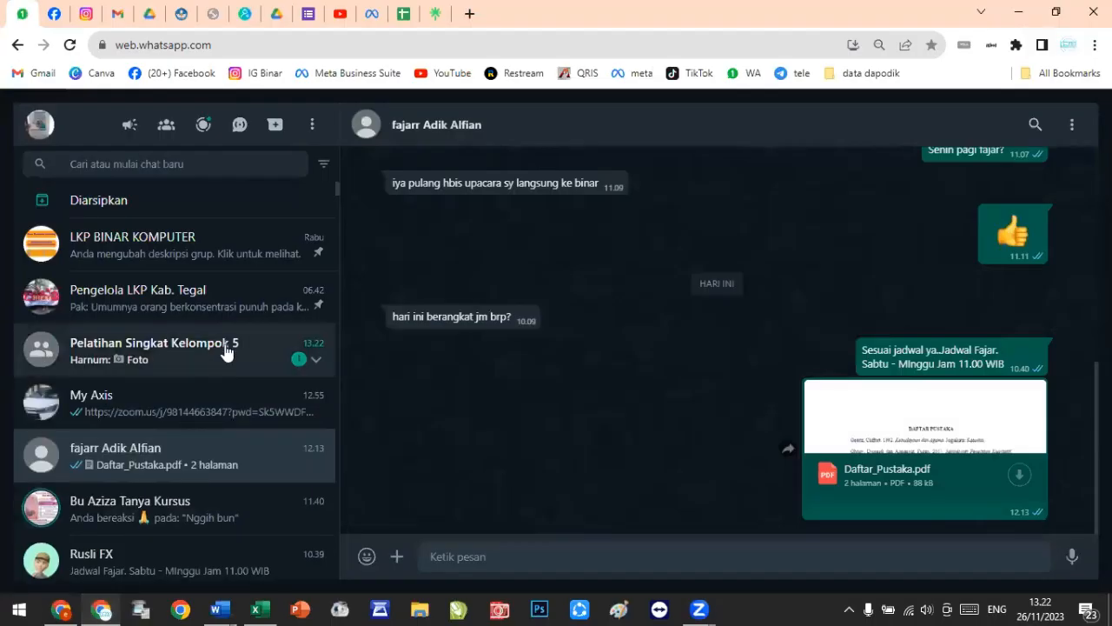
click(222, 344)
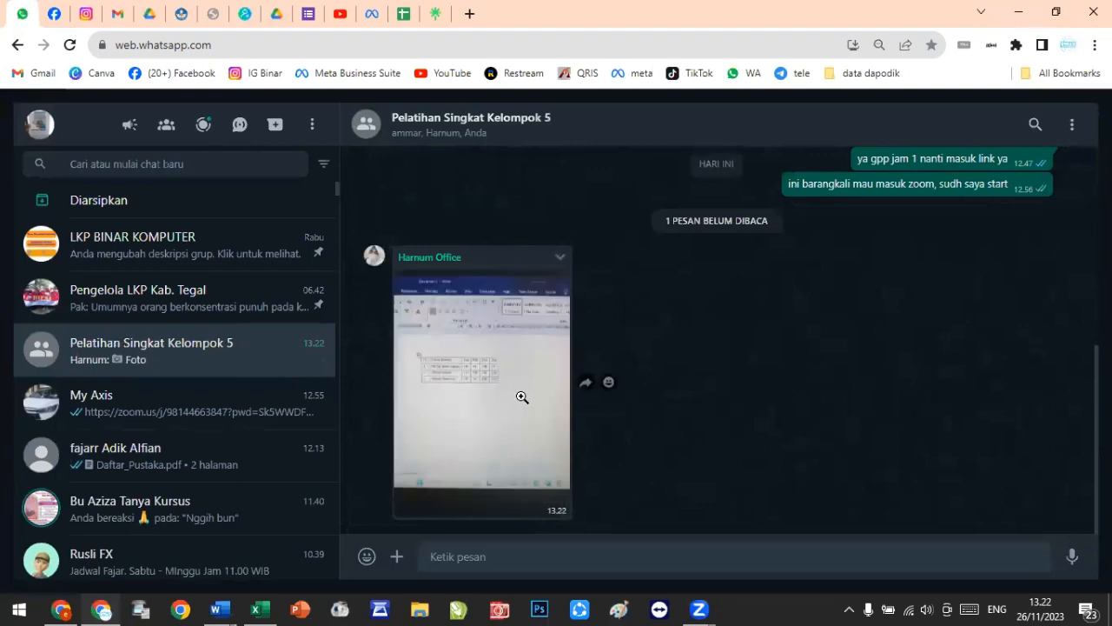
click(522, 397)
click(574, 301)
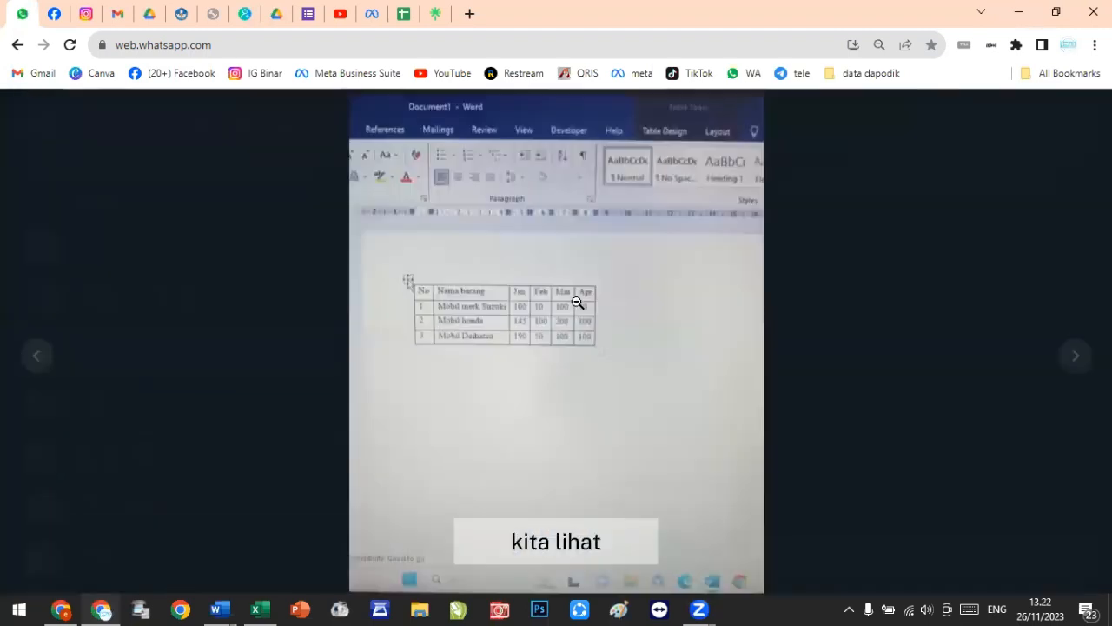
Step: Zoom into the reference photo of the finished table, then return to the Word document
click(566, 318)
click(565, 317)
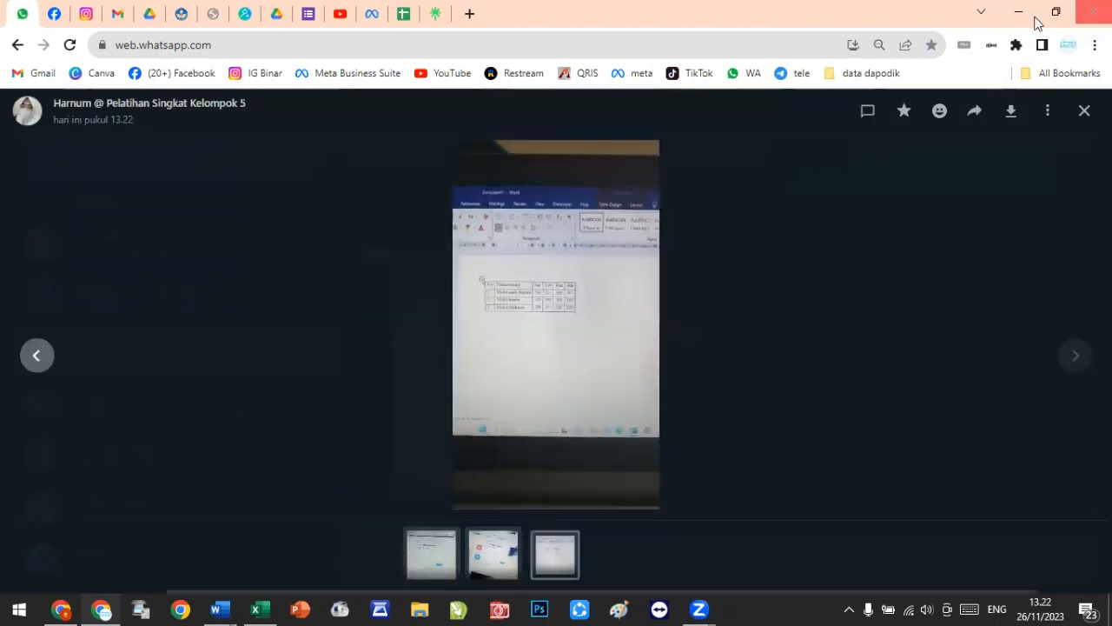
click(1018, 19)
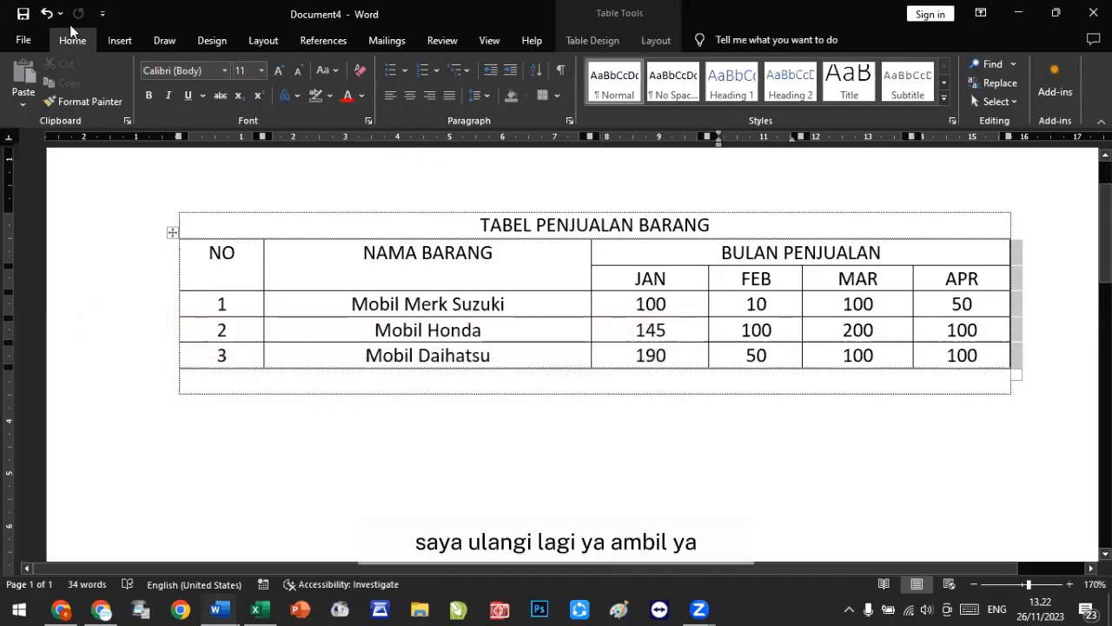
Step: Undo the header merges and the added BULAN PENJUALAN row to restore the plain table
click(48, 16)
click(47, 16)
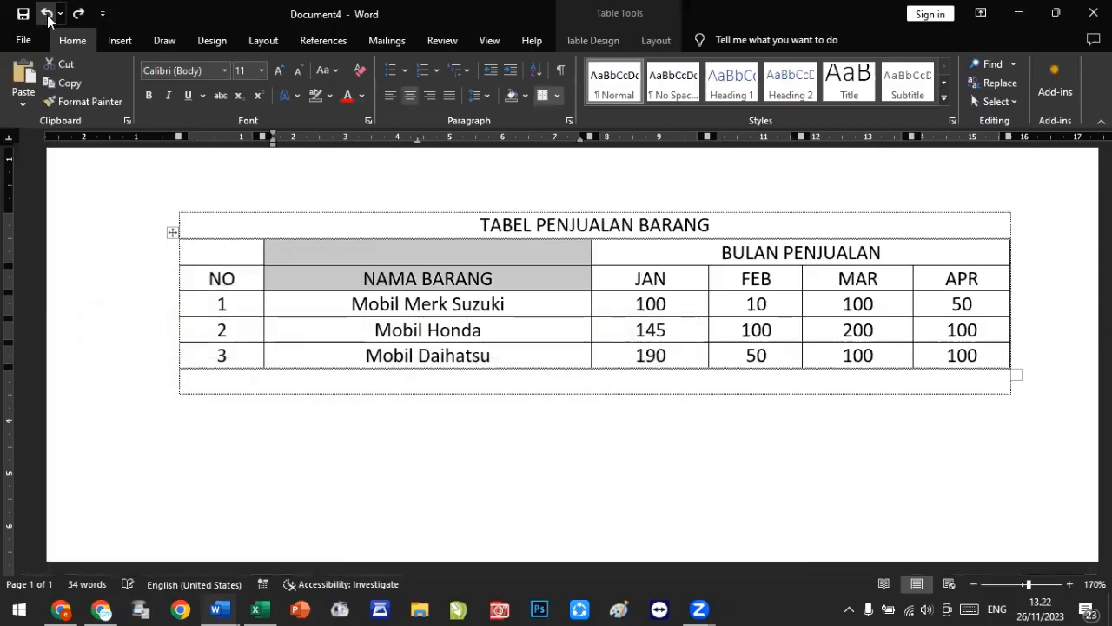
click(48, 16)
click(48, 15)
click(48, 16)
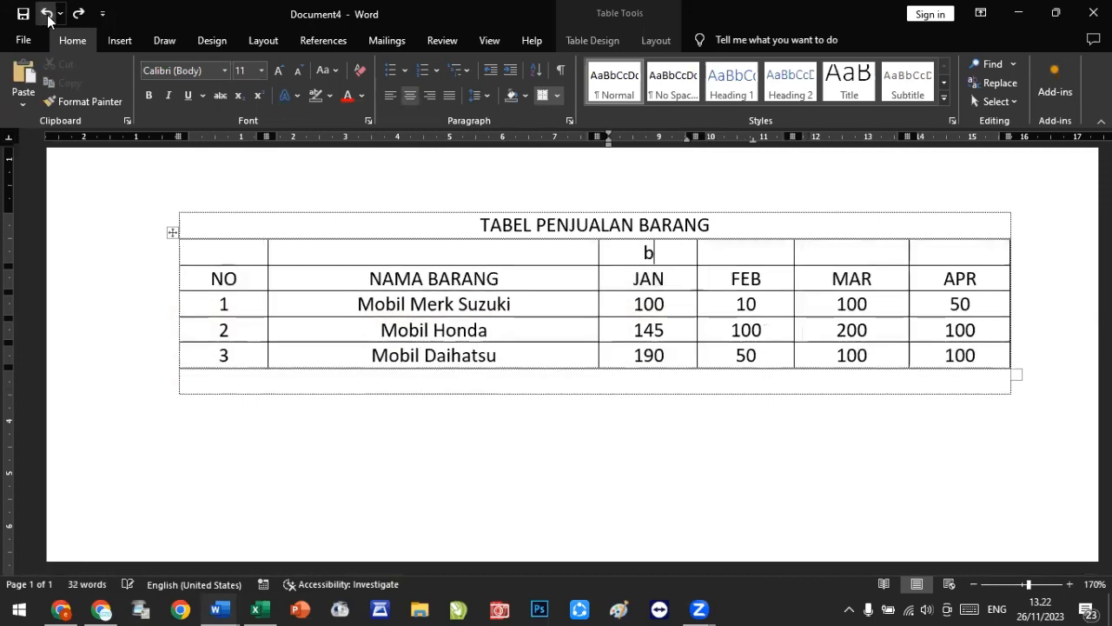
click(48, 16)
click(47, 16)
click(48, 16)
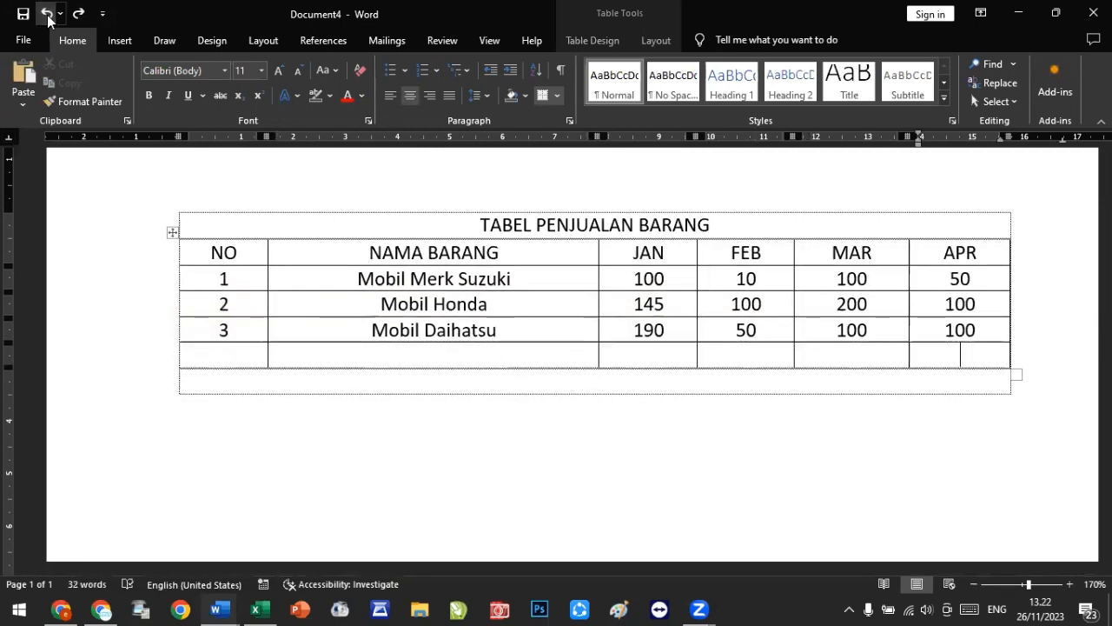
click(81, 17)
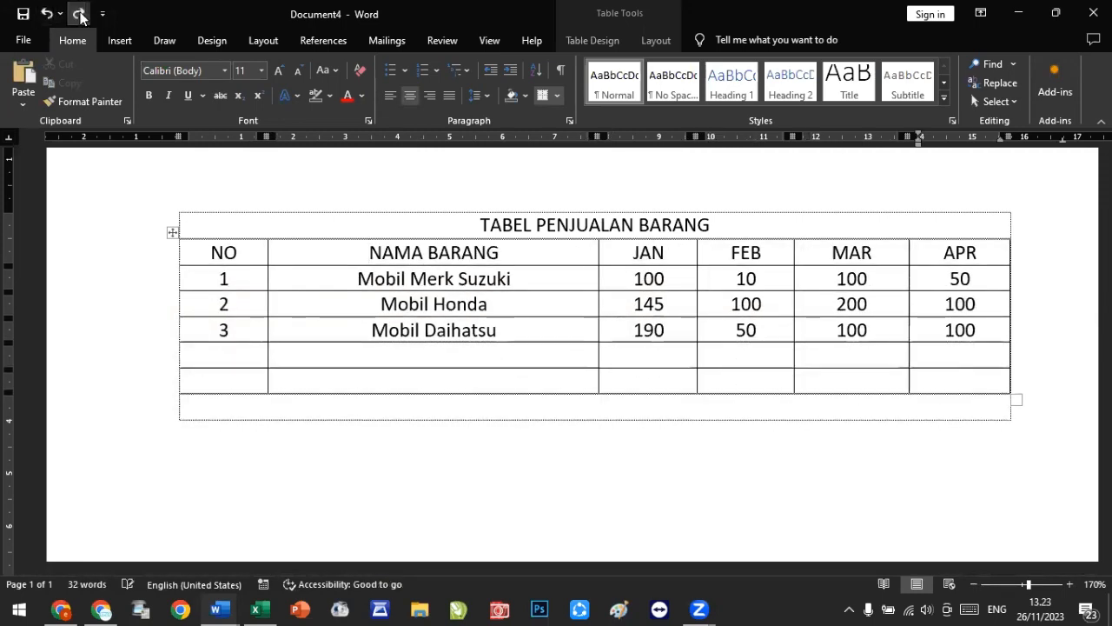
click(81, 17)
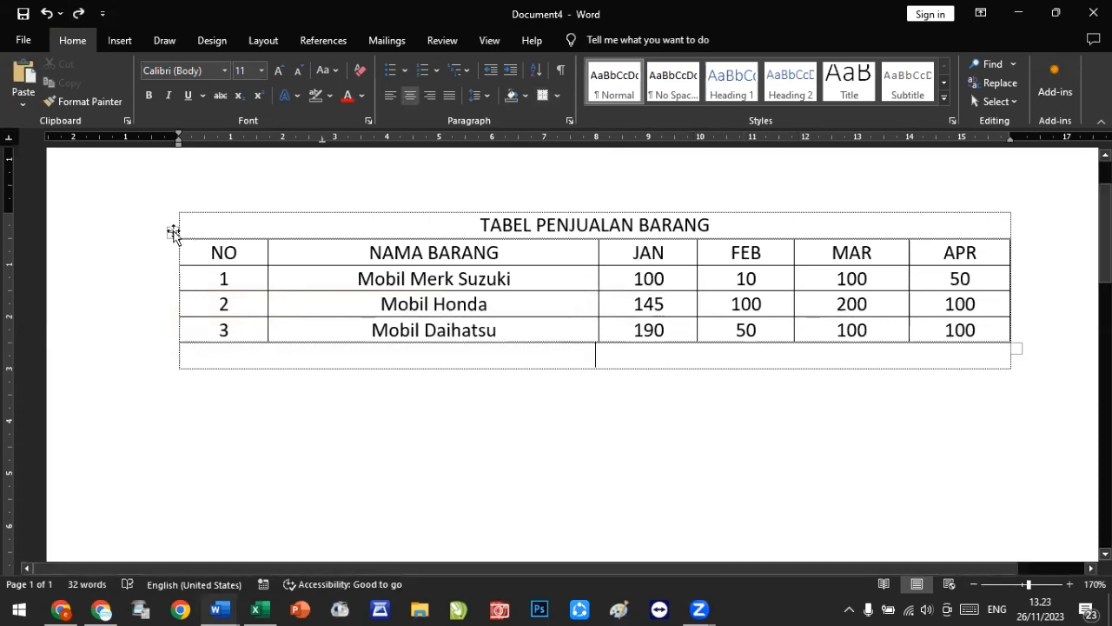
Step: AutoFit the sales table to its contents
click(172, 232)
right_click(172, 232)
mouse_move(286, 451)
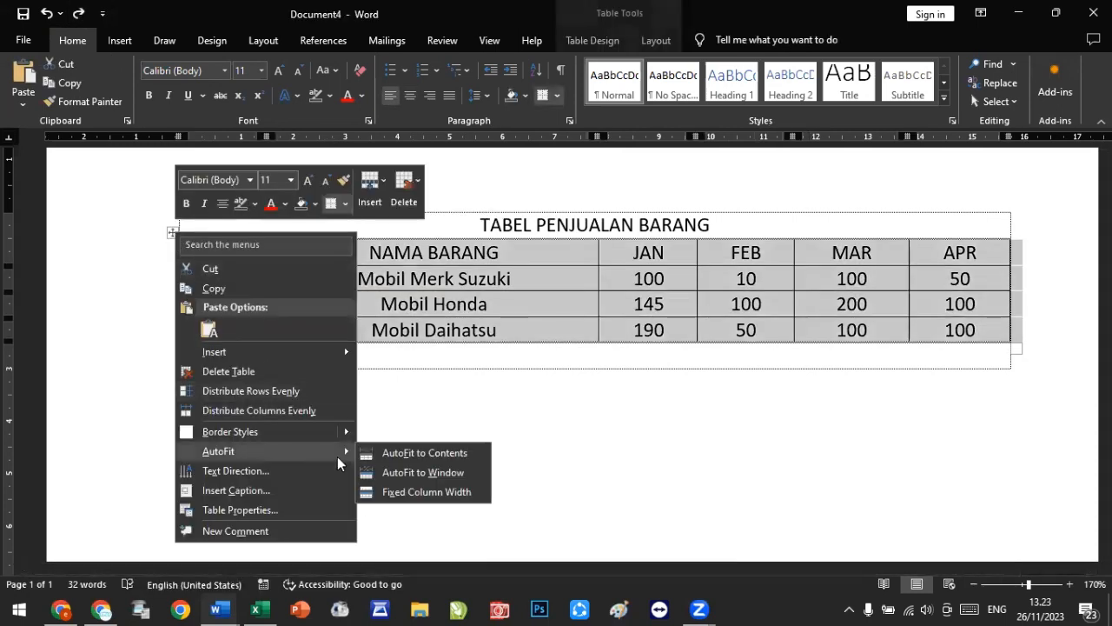
click(446, 454)
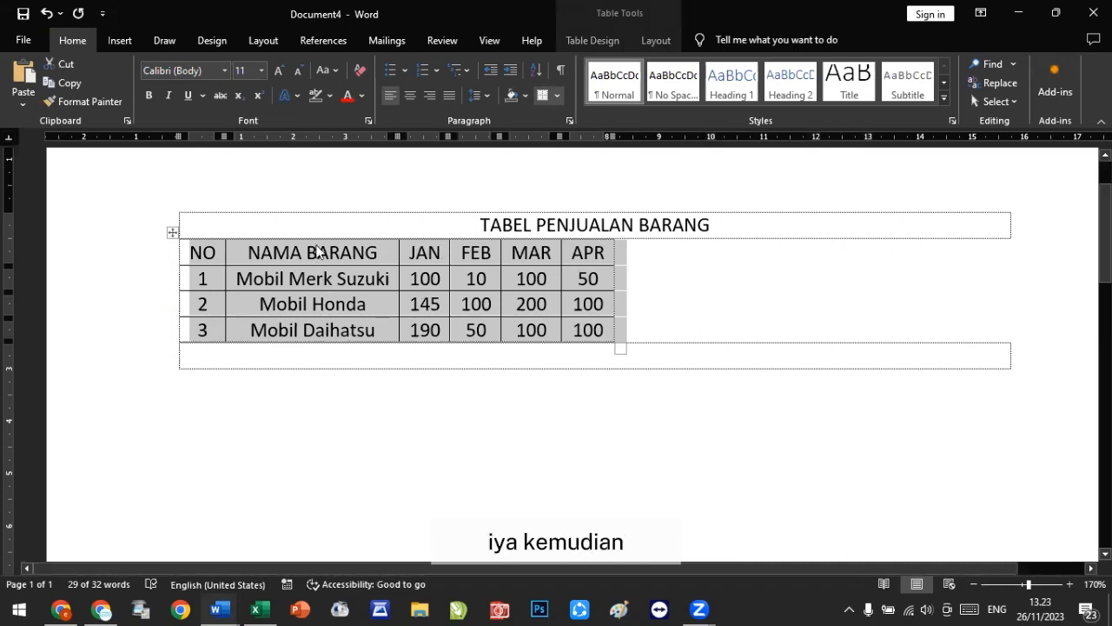
Step: Insert a new row above the NO and NAMA BARANG header row
click(318, 251)
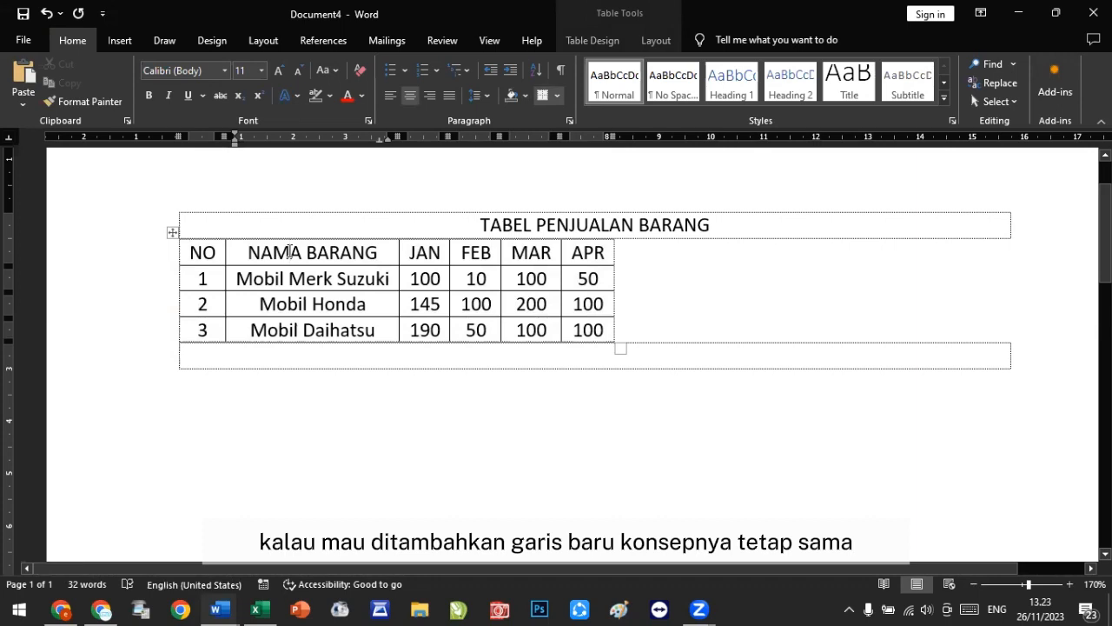
right_click(290, 251)
mouse_move(397, 441)
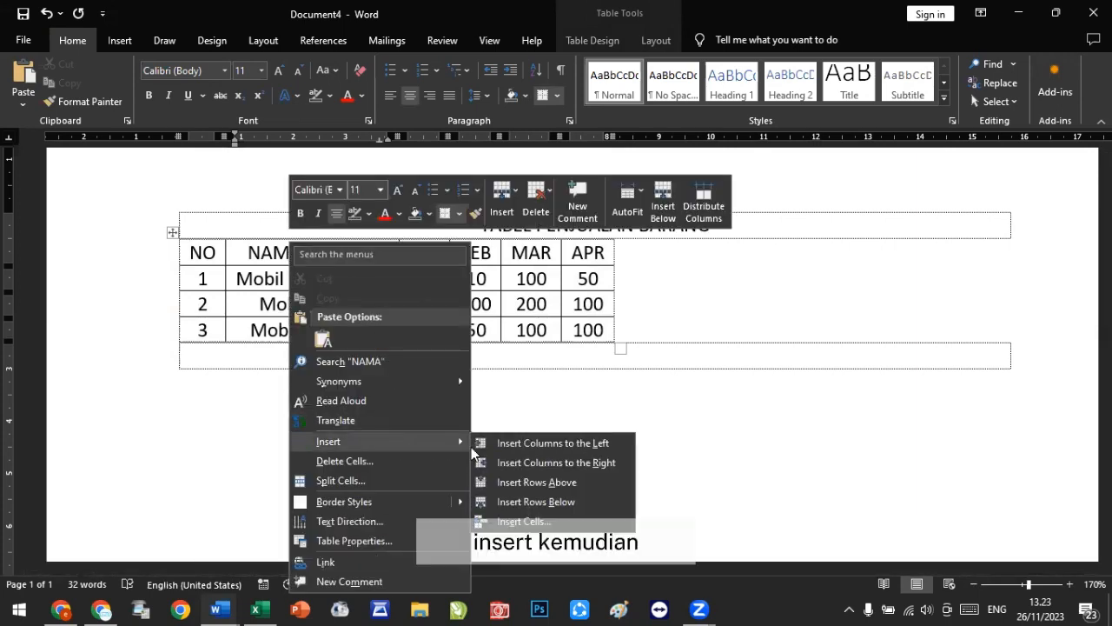
click(573, 482)
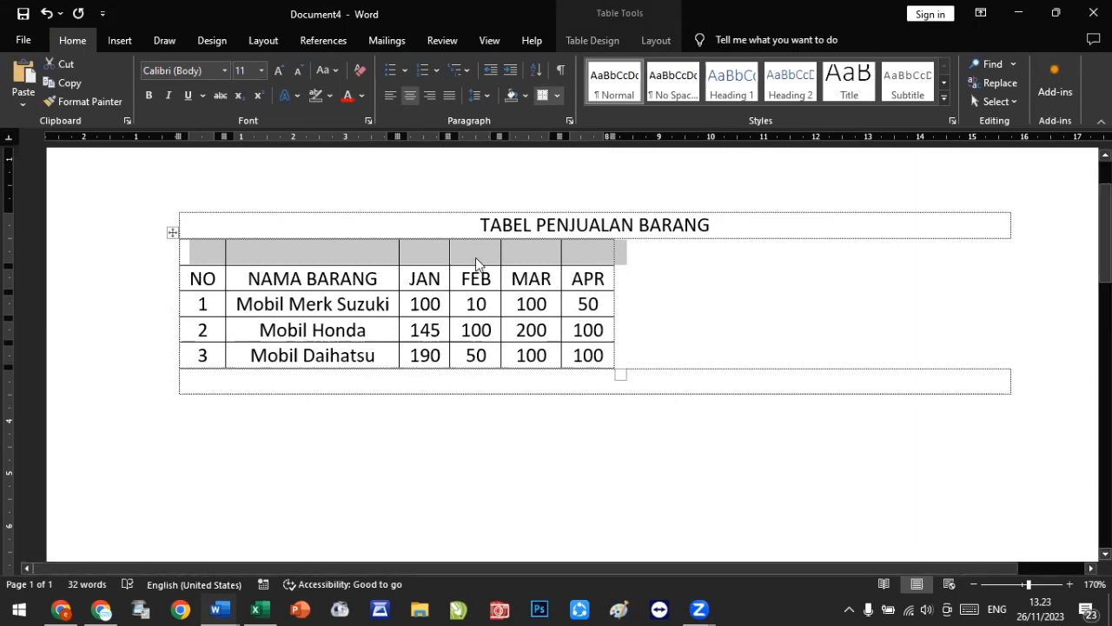
Step: Enter BULAN PENJUALAN in the new row's cell above JAN
click(266, 252)
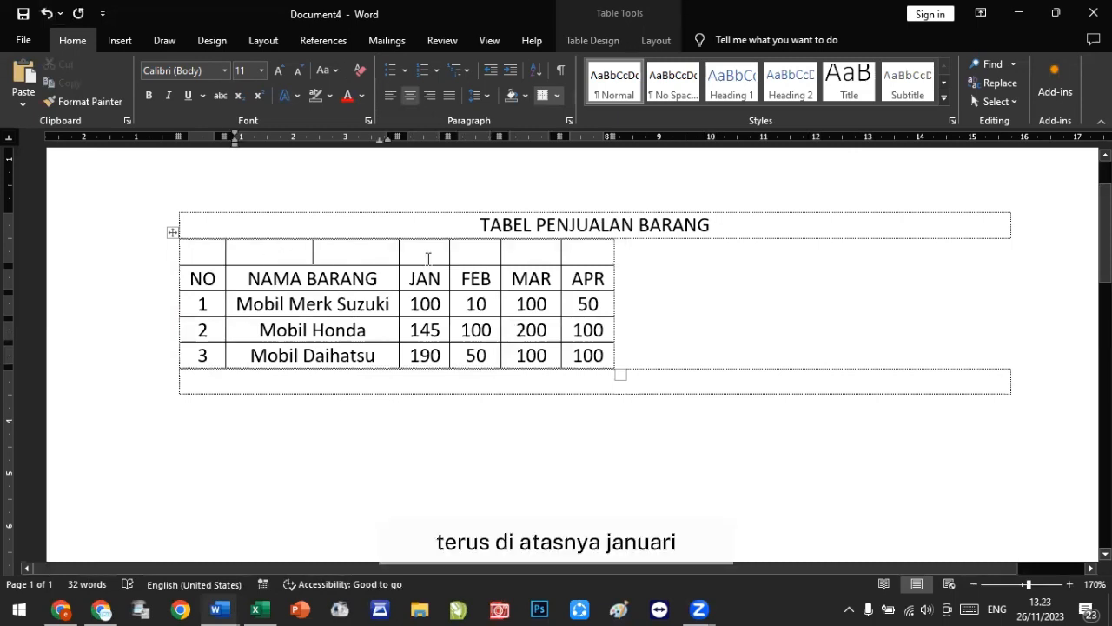
click(427, 256)
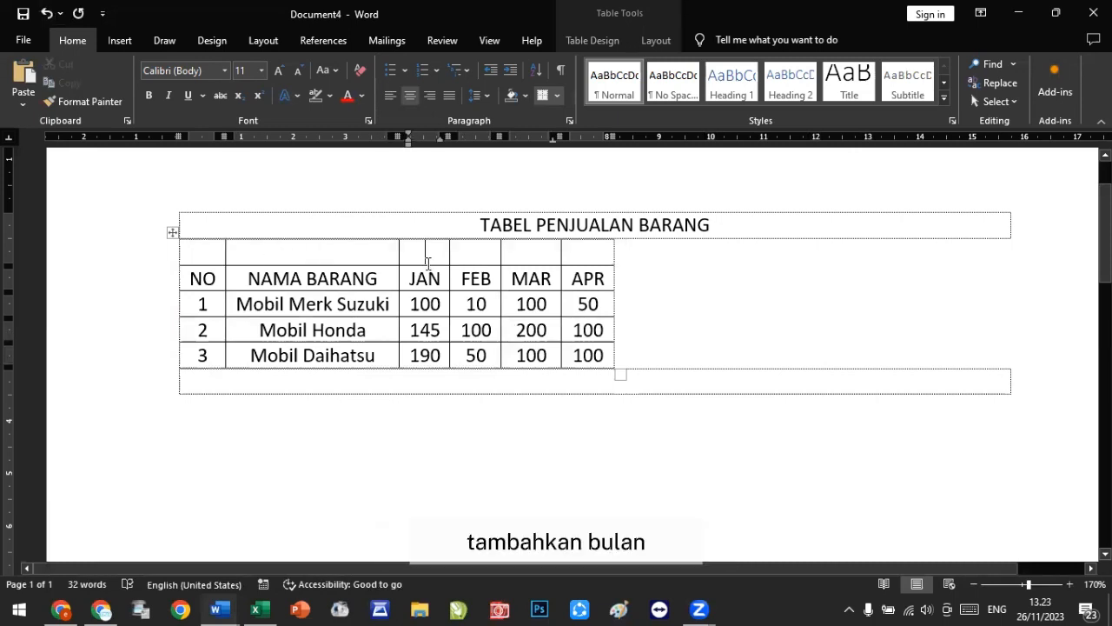
text(BULAN)
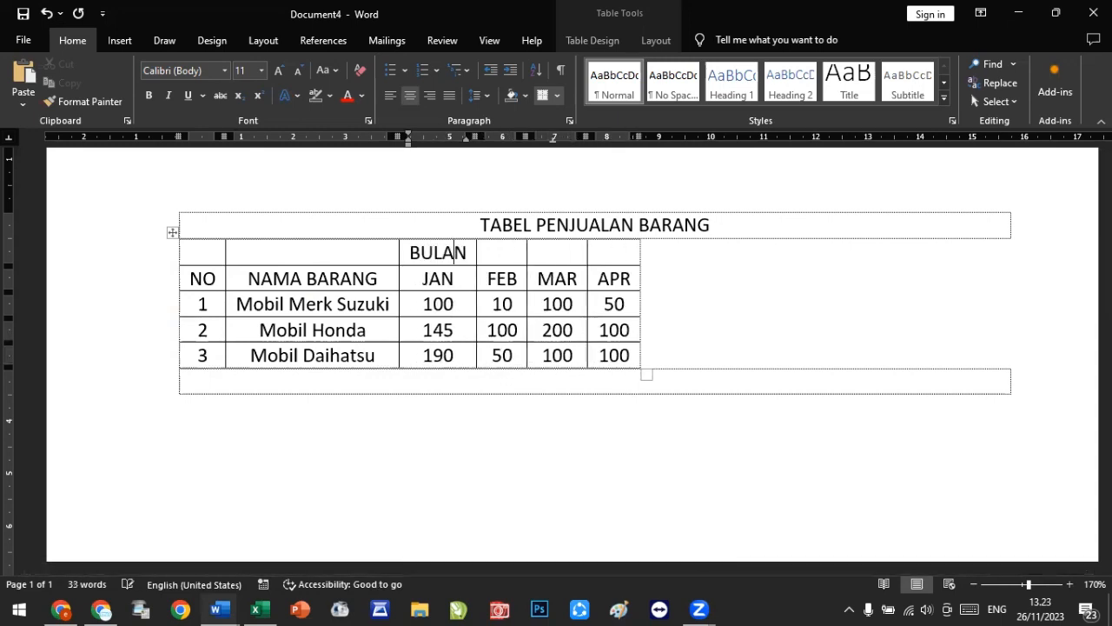
text( PENJU)
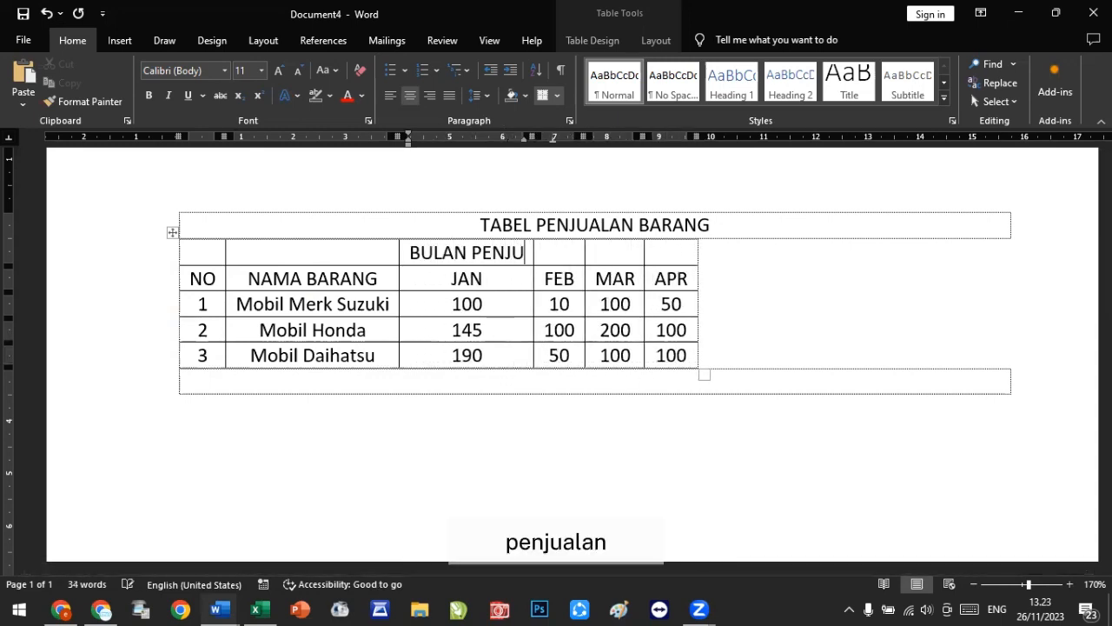
text(ALAN)
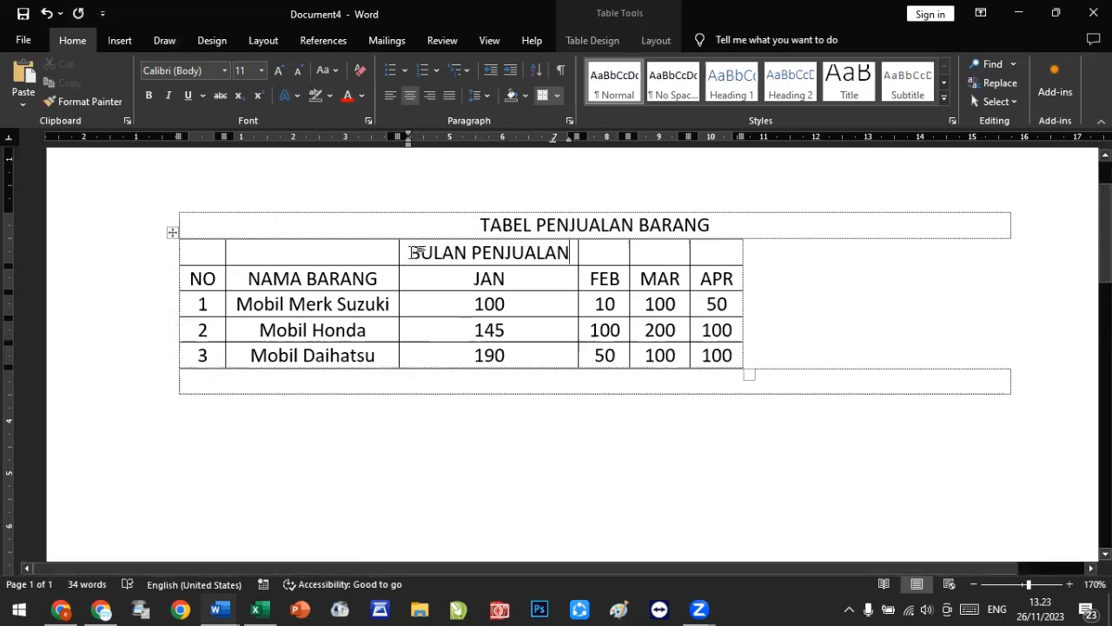
drag(415, 252, 549, 254)
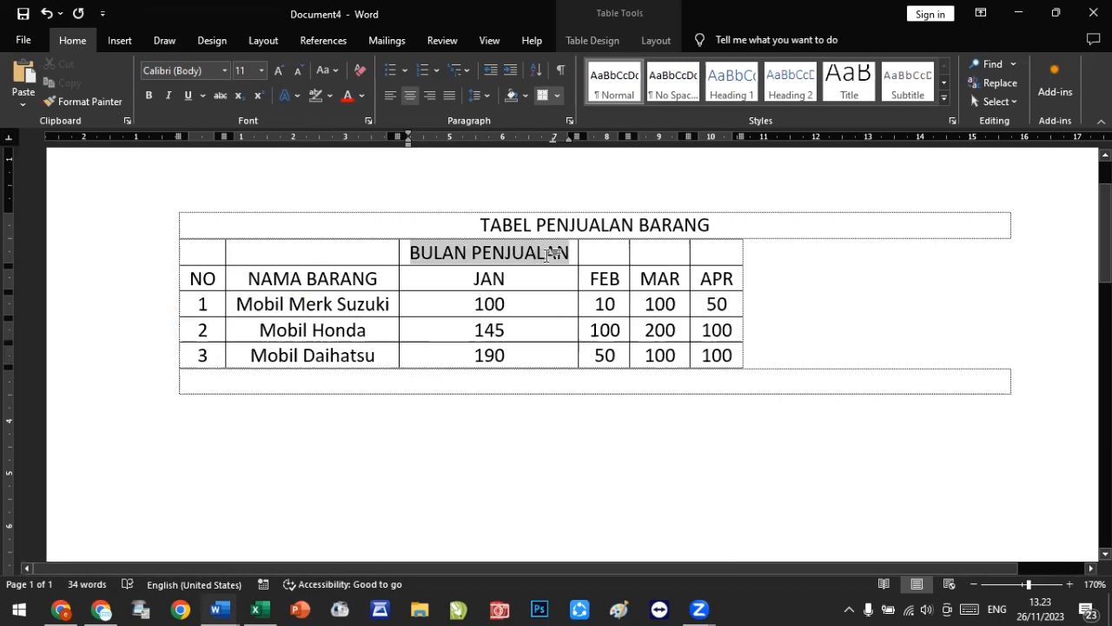
drag(549, 254, 550, 254)
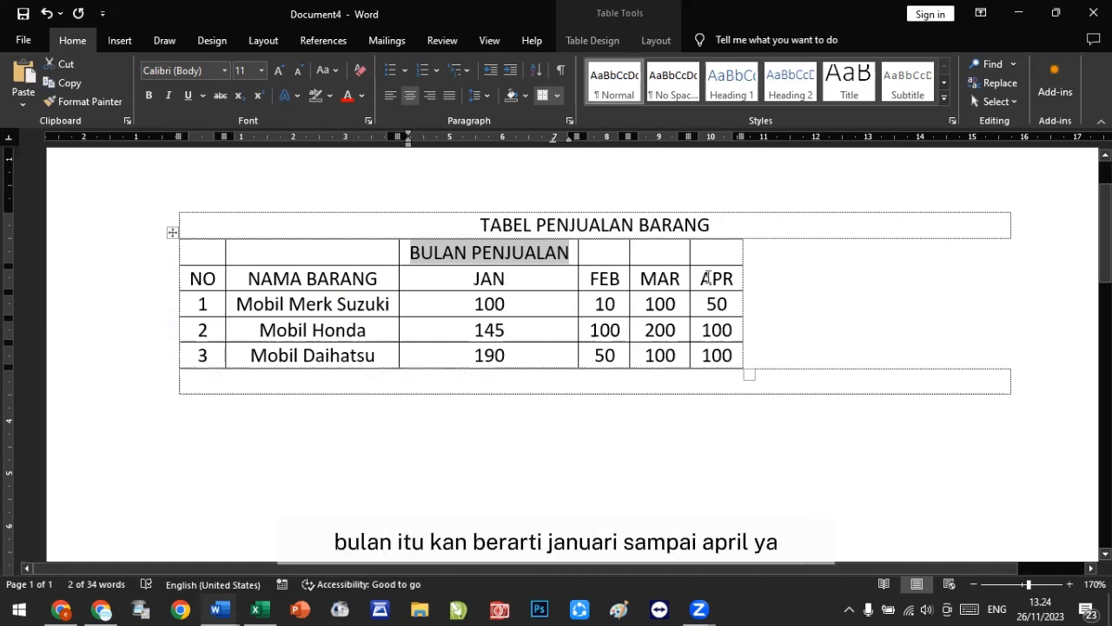
click(595, 306)
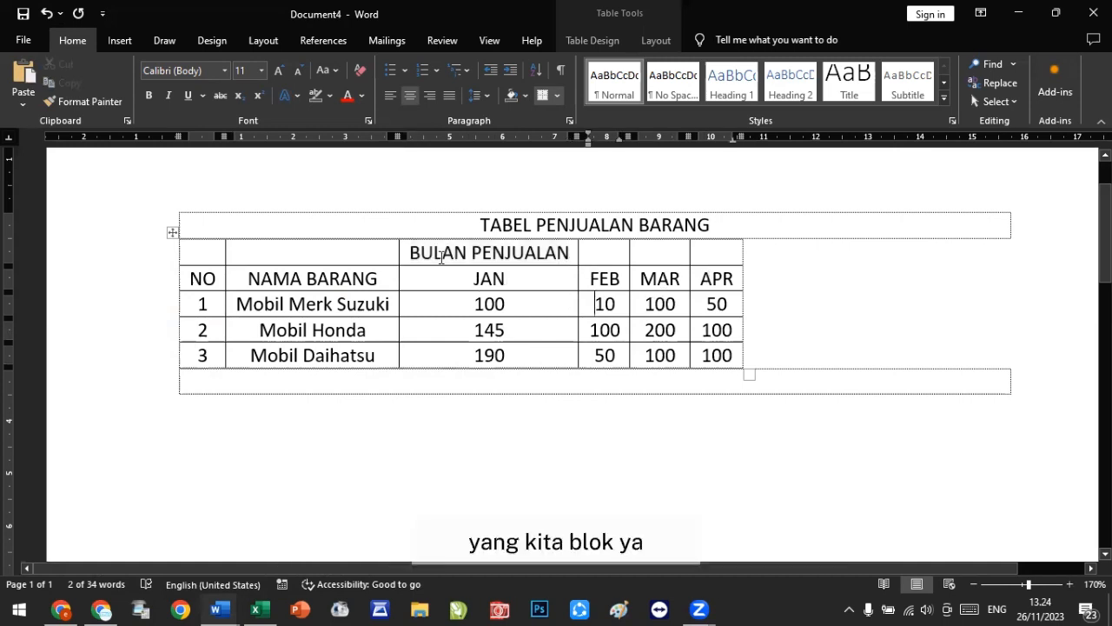
Step: Merge the entire new row into a single cell and undo that merge
drag(412, 255, 717, 255)
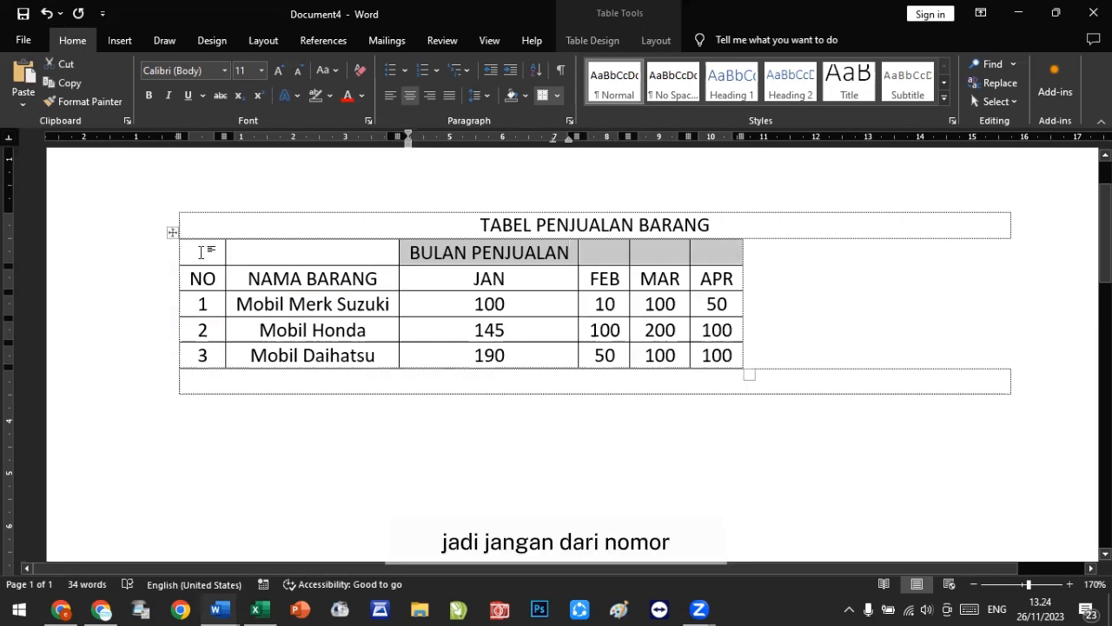
drag(203, 253, 722, 251)
right_click(500, 256)
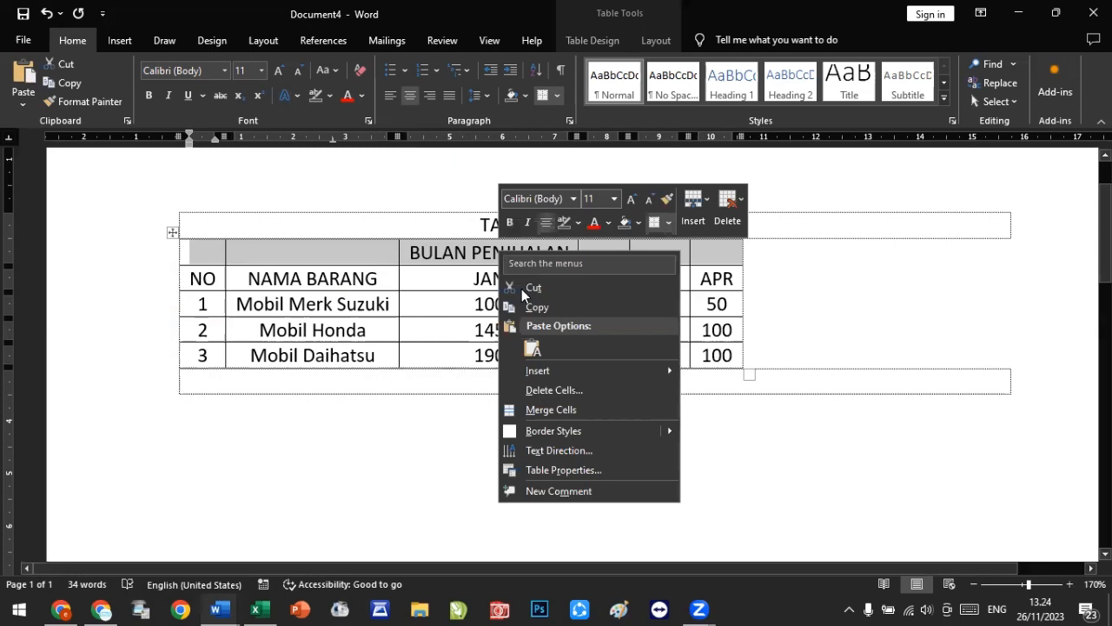
click(560, 404)
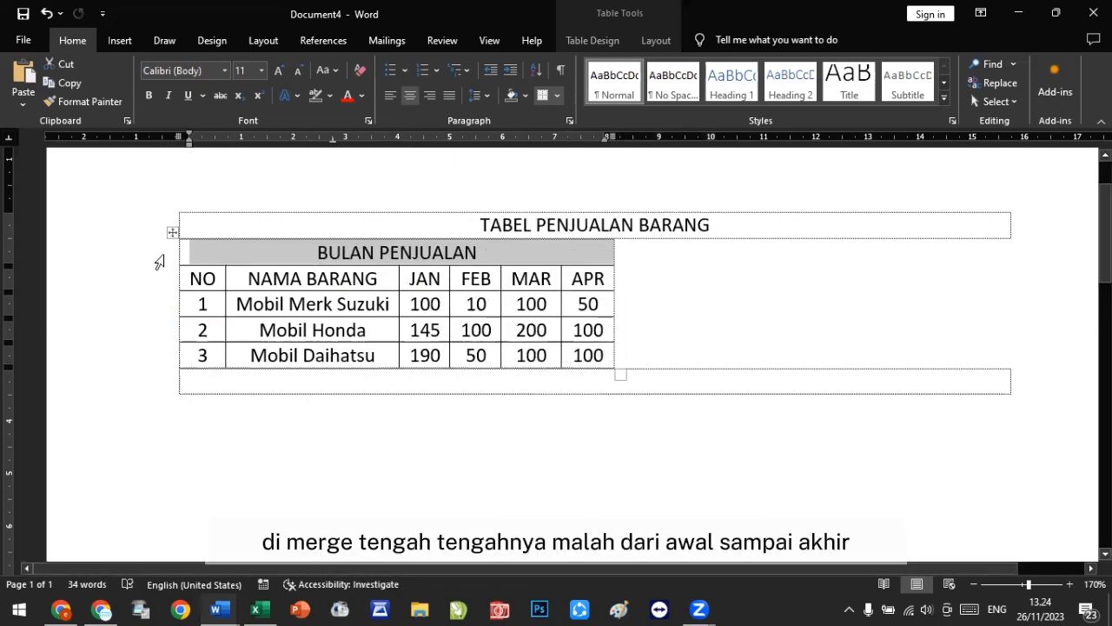
click(46, 13)
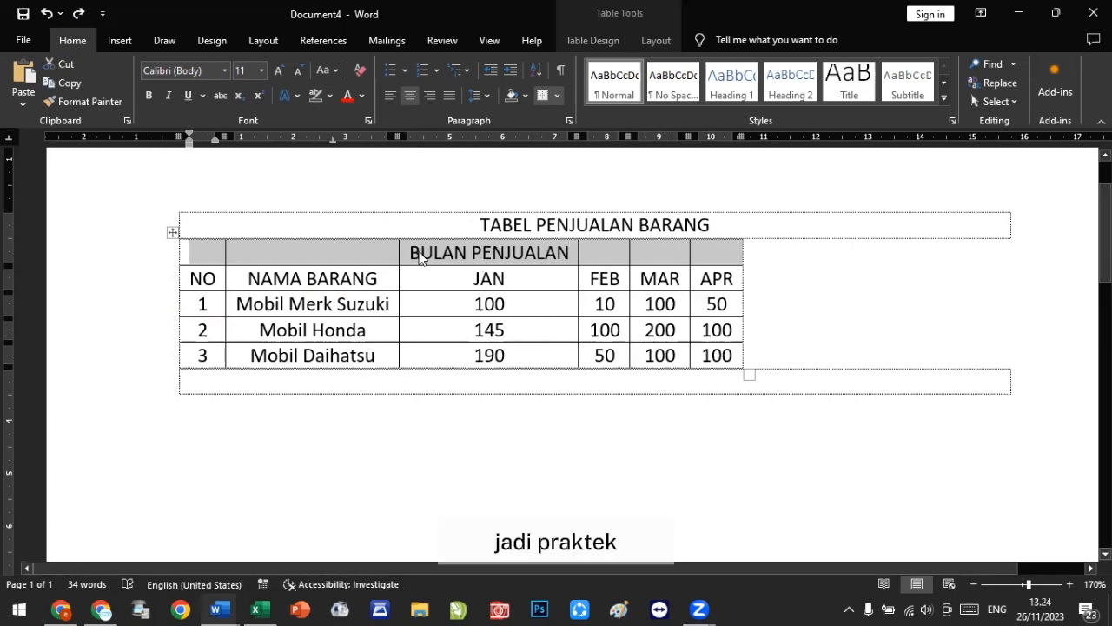
Step: Merge the new row's cells above JAN through APR into one BULAN PENJUALAN heading cell
click(417, 253)
drag(556, 254, 701, 262)
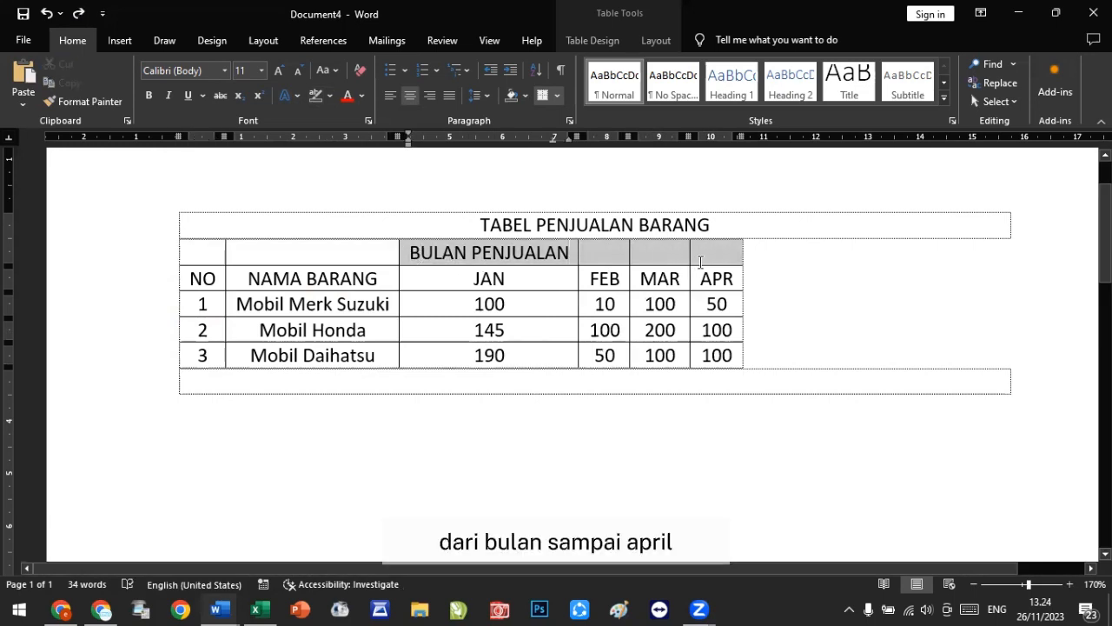
right_click(704, 257)
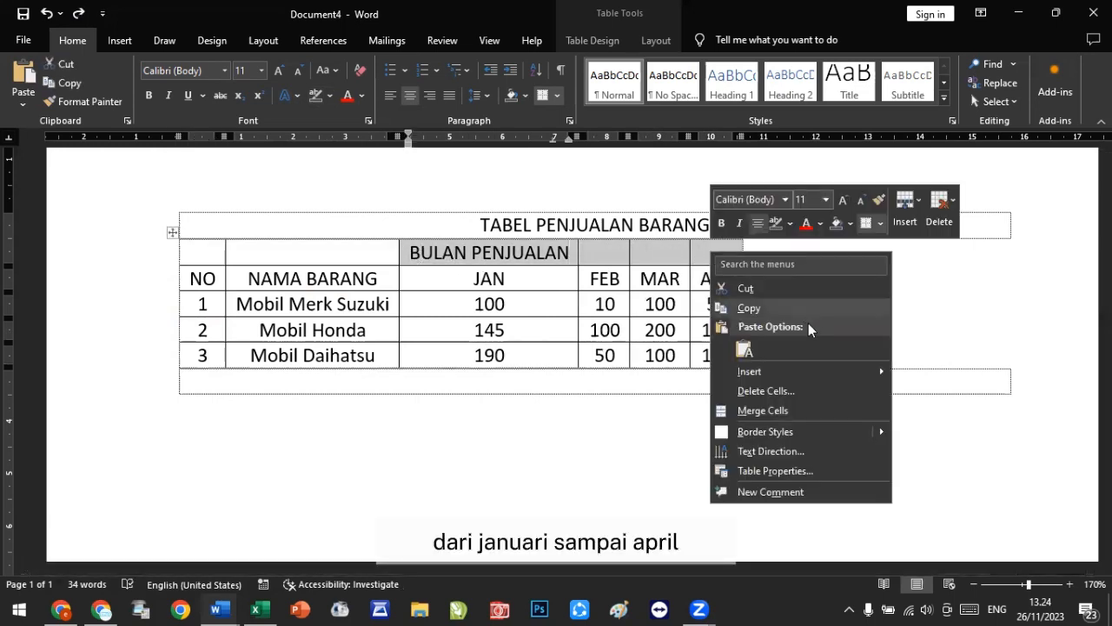
click(781, 412)
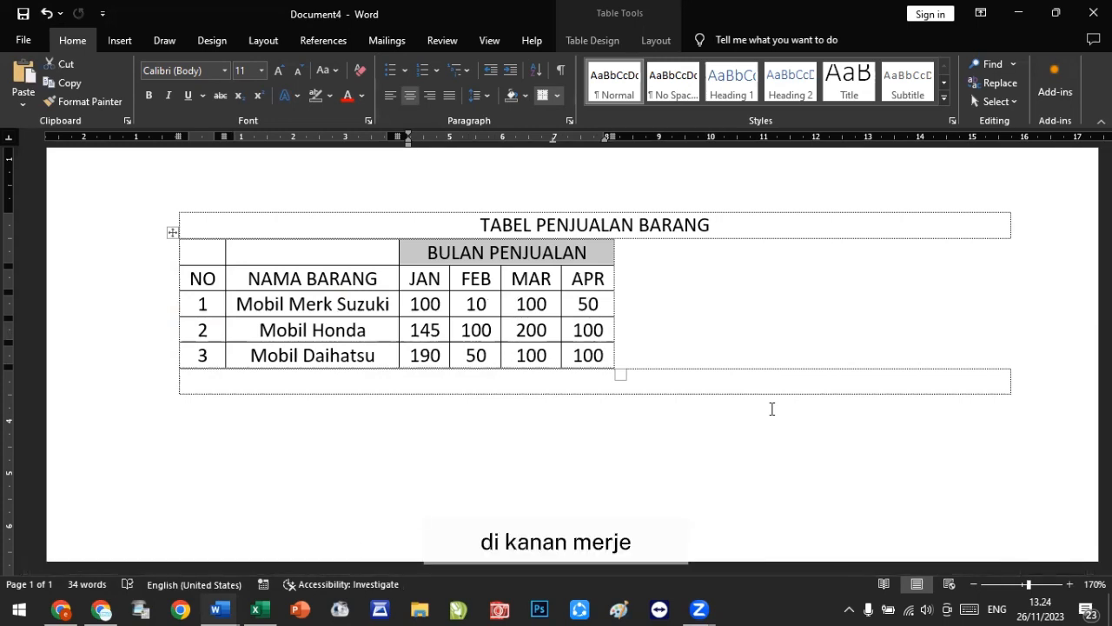
Step: AutoFit the whole table to the window width
right_click(590, 257)
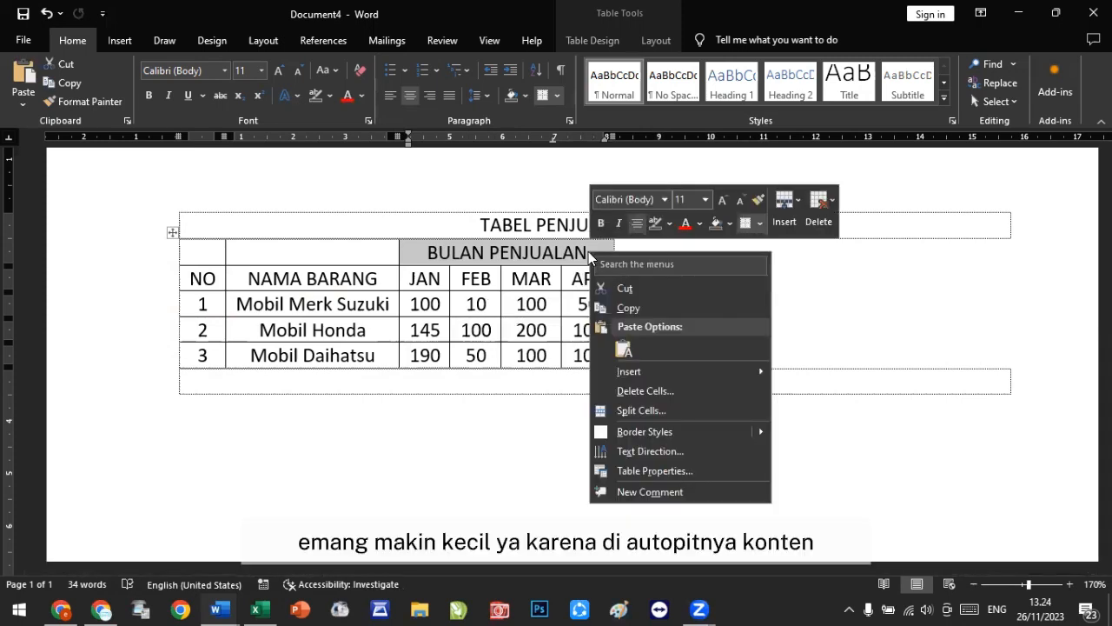
click(174, 232)
click(174, 231)
right_click(174, 231)
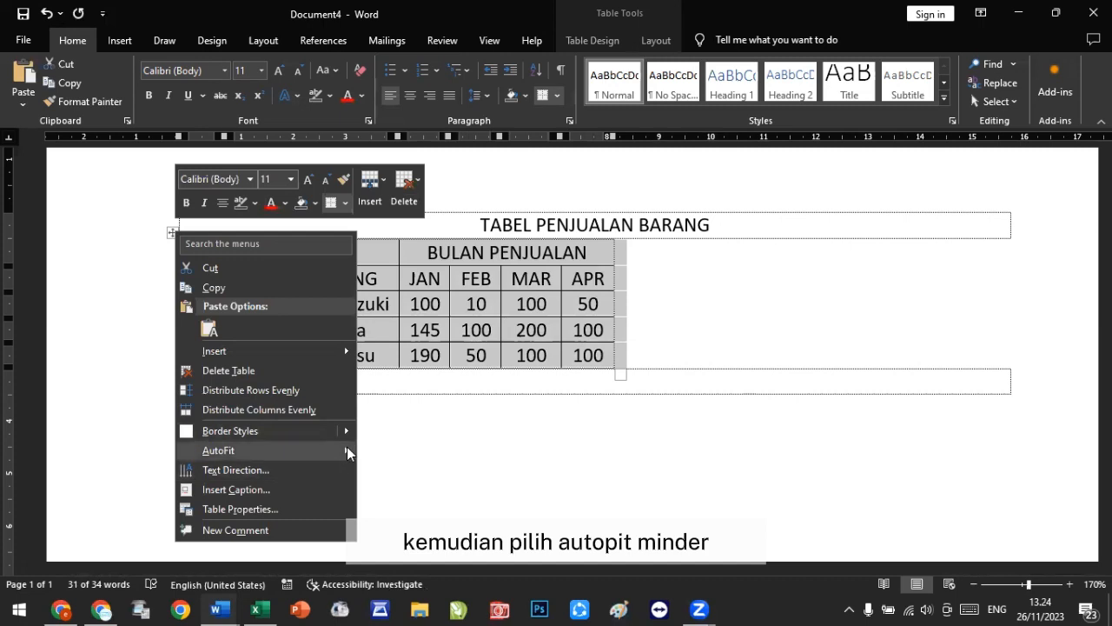
mouse_move(347, 449)
click(403, 472)
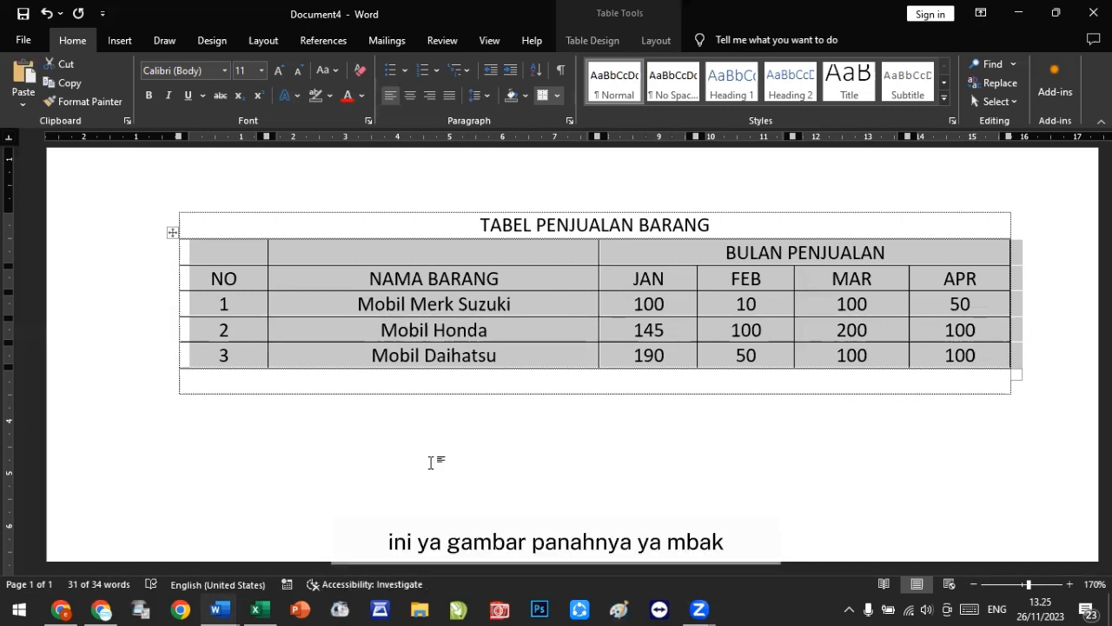
right_click(174, 238)
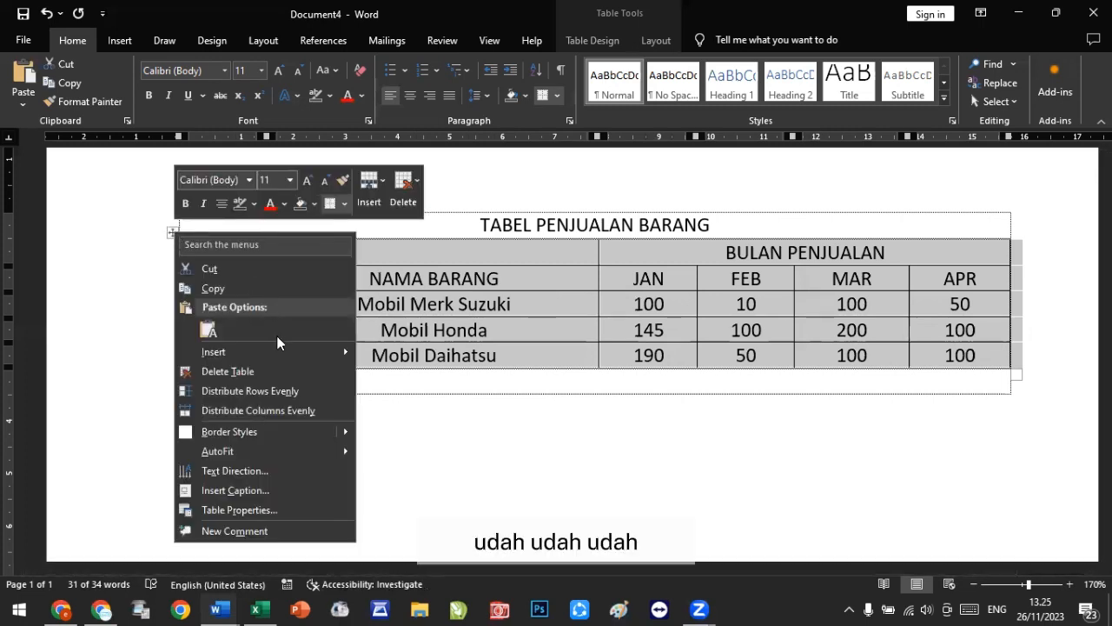
click(429, 483)
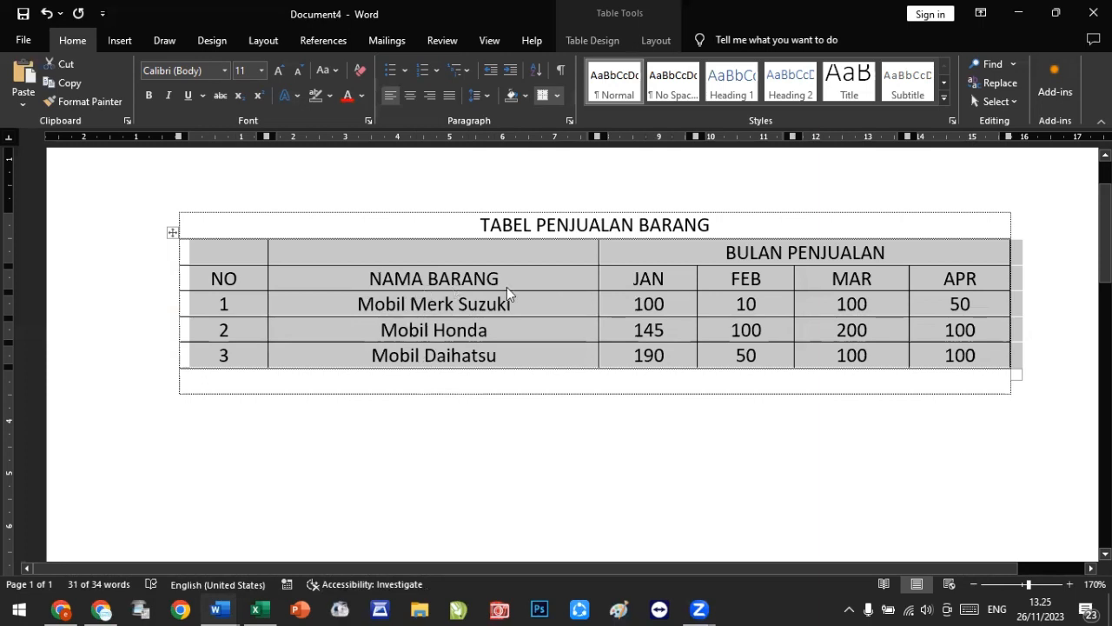
click(569, 283)
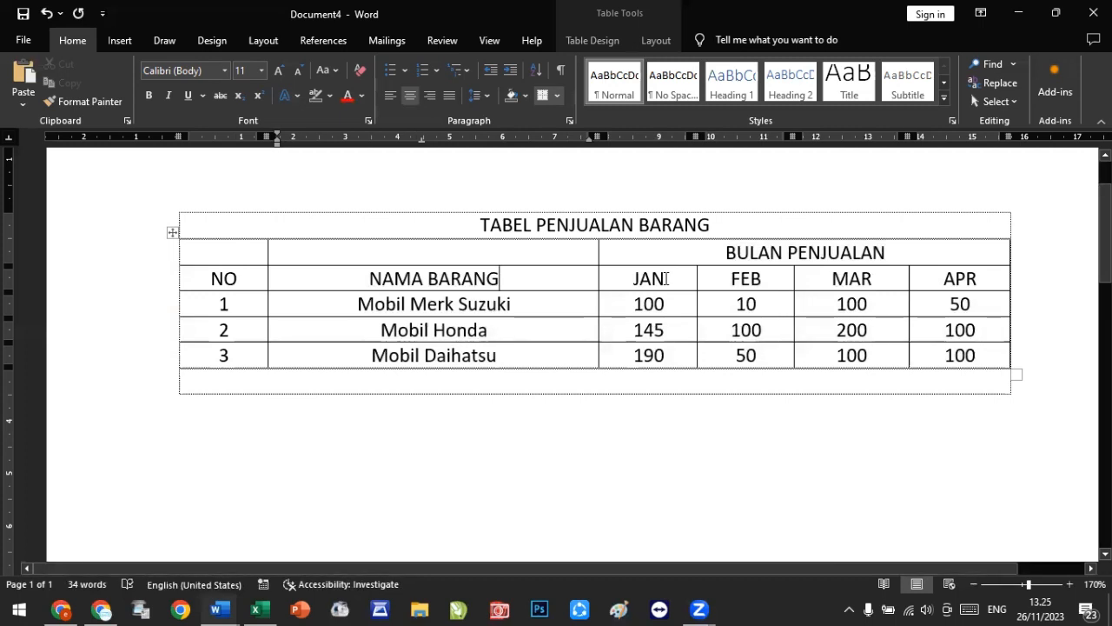
Step: Merge the NAMA BARANG cell with the empty cell above it
drag(519, 281, 476, 252)
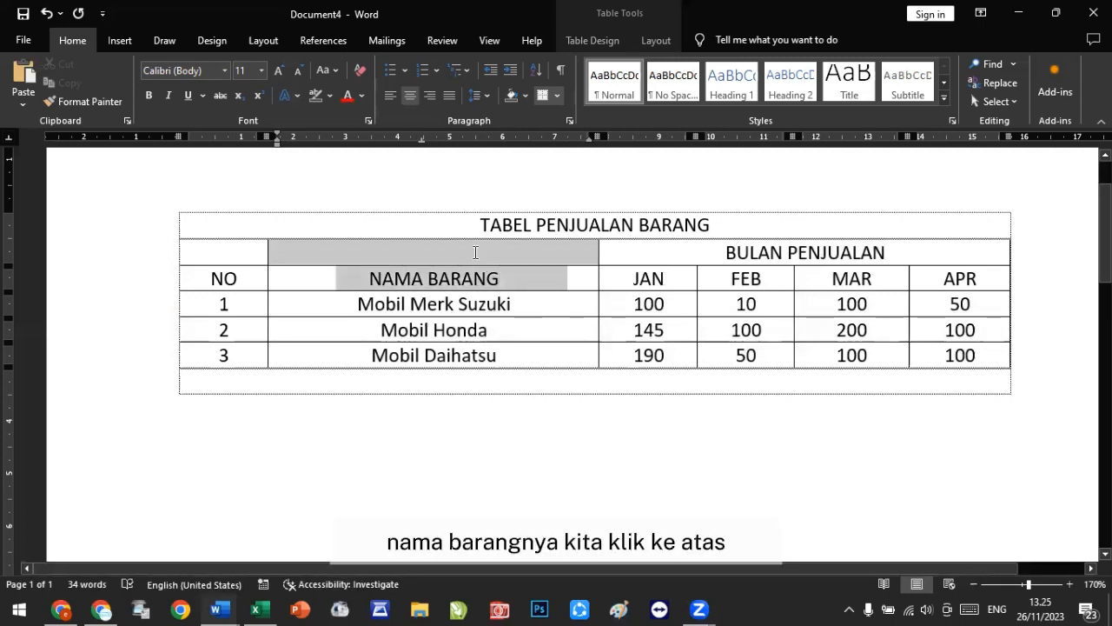
right_click(476, 256)
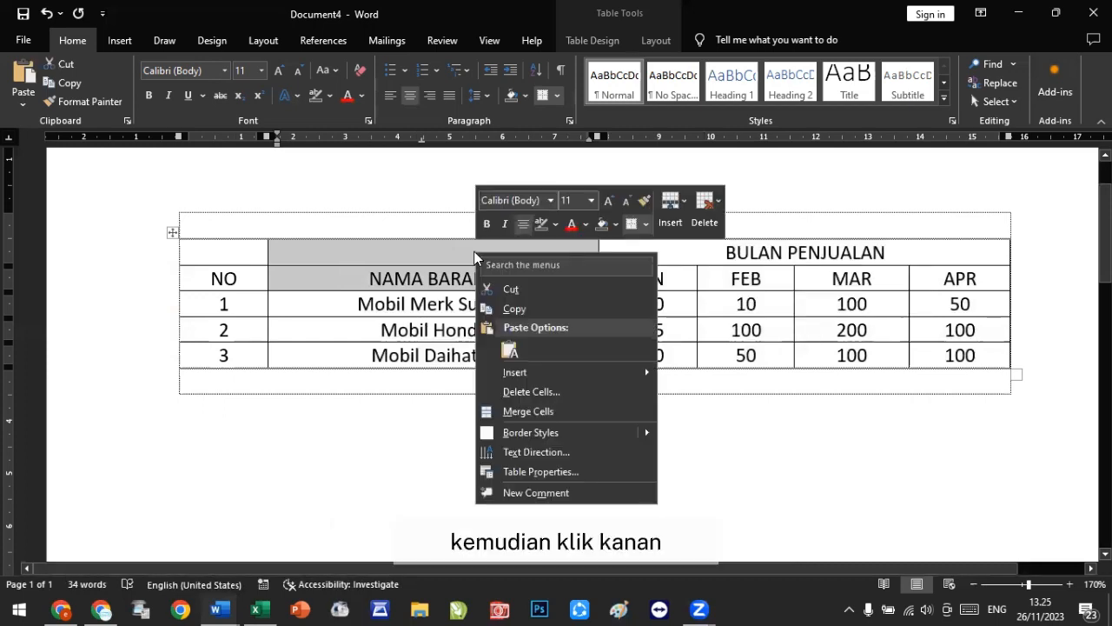
click(531, 411)
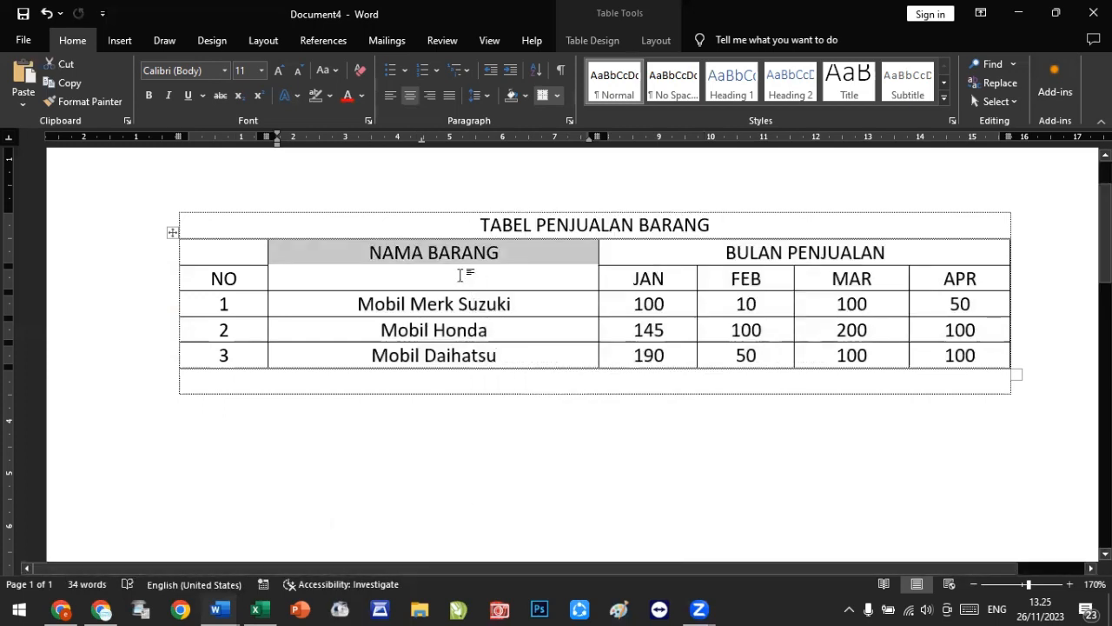
click(461, 274)
Step: Merge the NO cell with the empty cell above it
drag(247, 283, 213, 254)
right_click(214, 256)
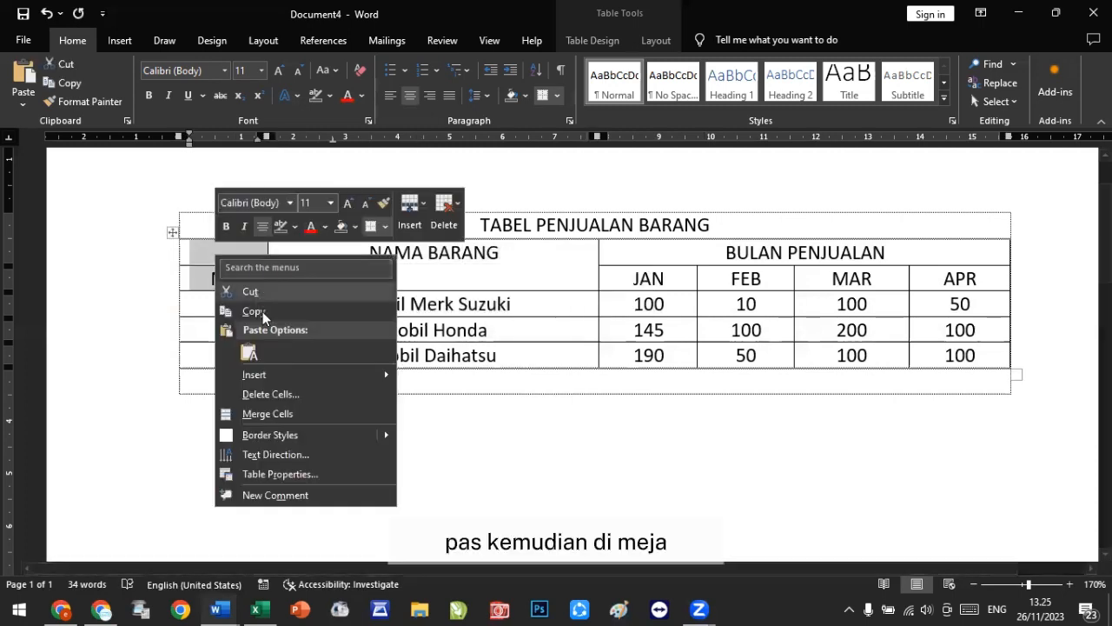
click(284, 414)
click(310, 258)
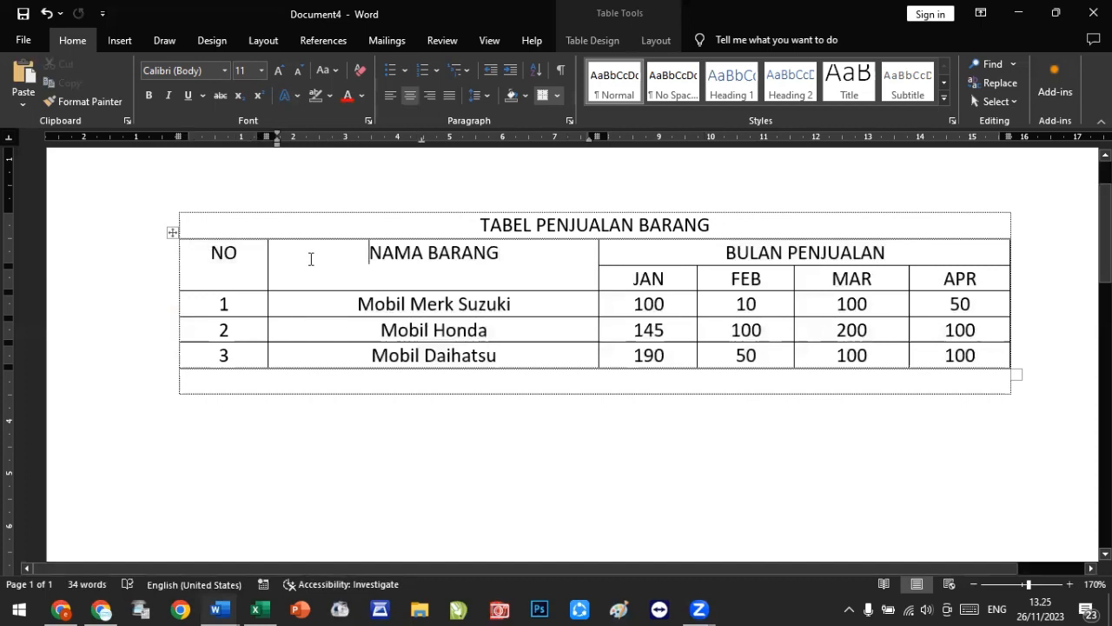
Step: Center the NAMA BARANG heading horizontally in its merged cell
right_click(310, 261)
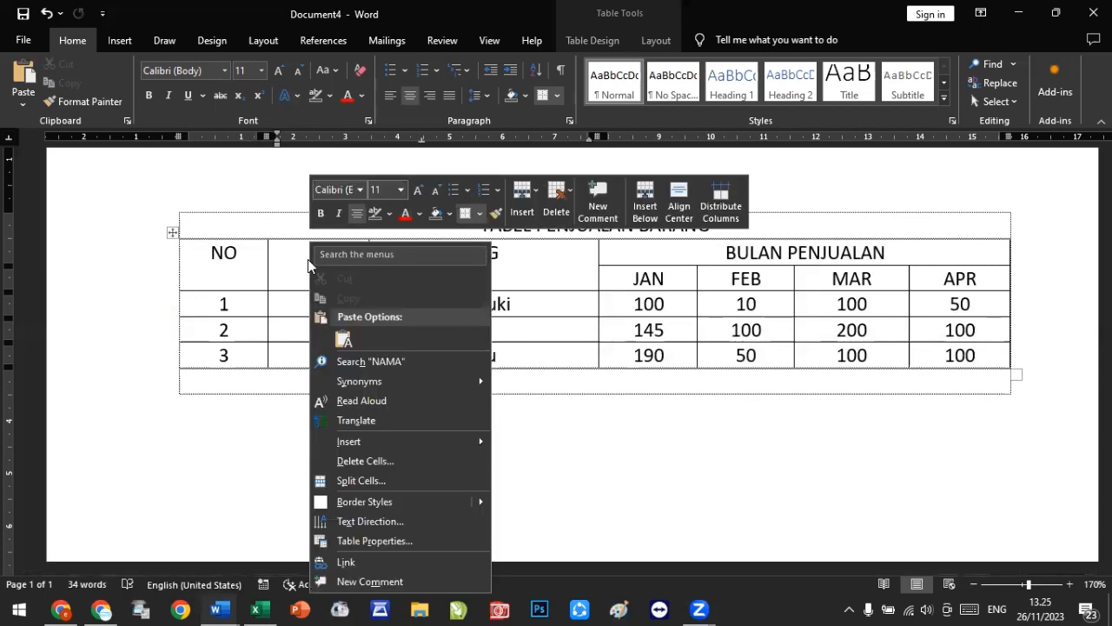
click(702, 458)
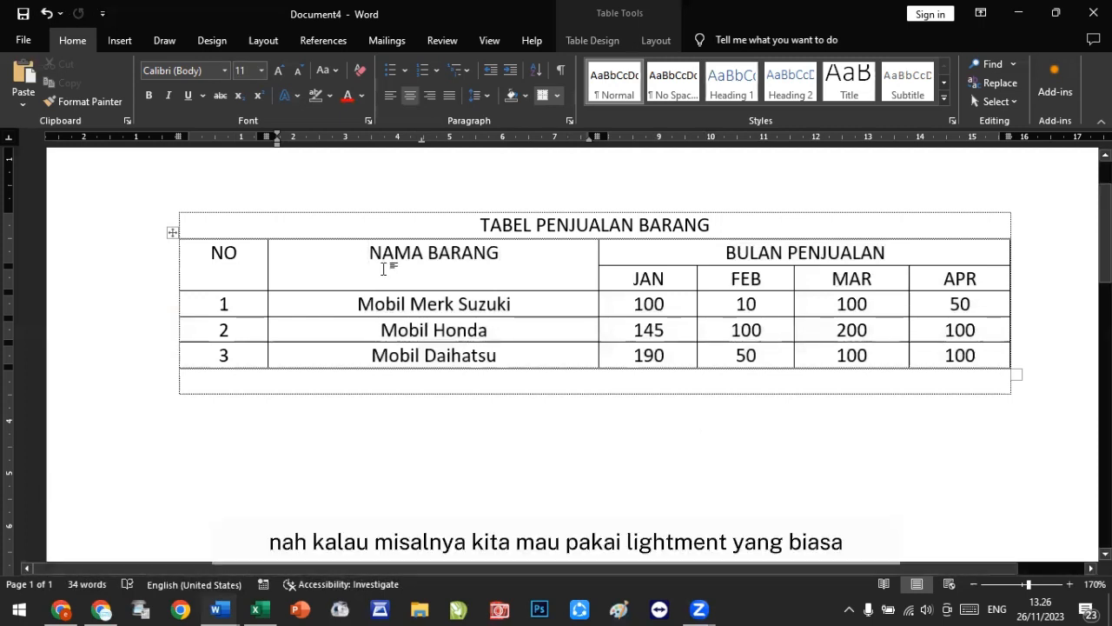
click(390, 96)
click(410, 96)
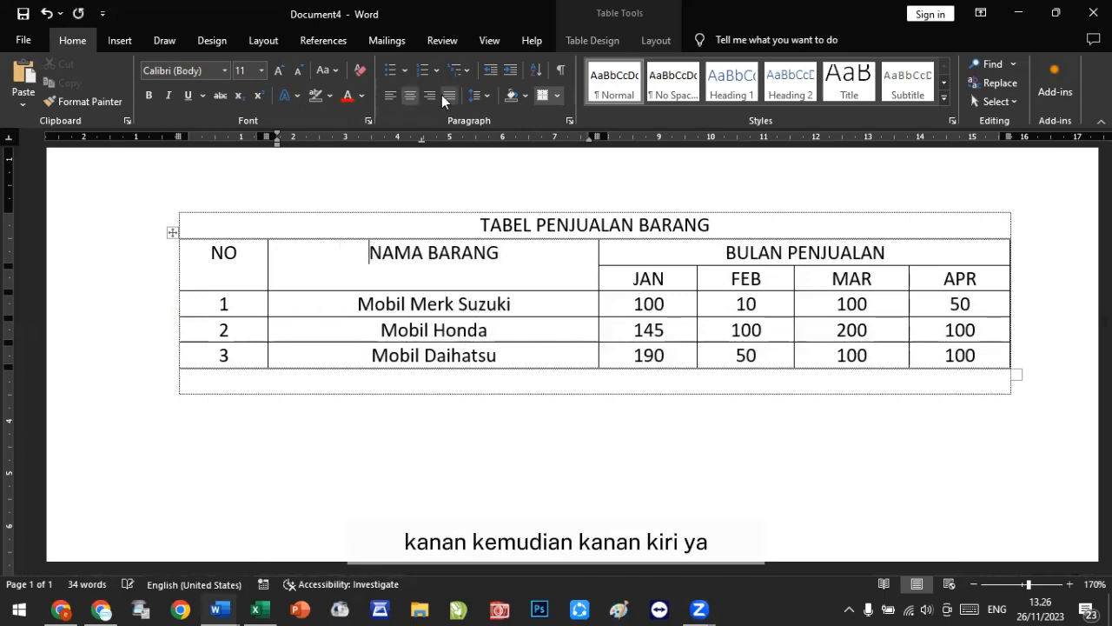
click(428, 98)
click(448, 97)
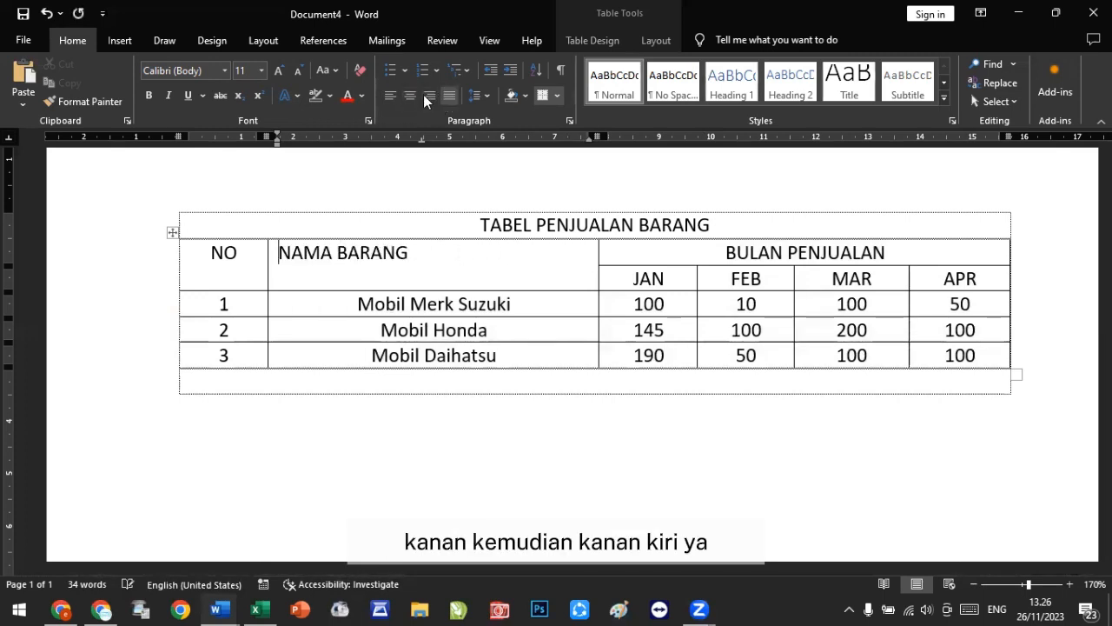
click(413, 94)
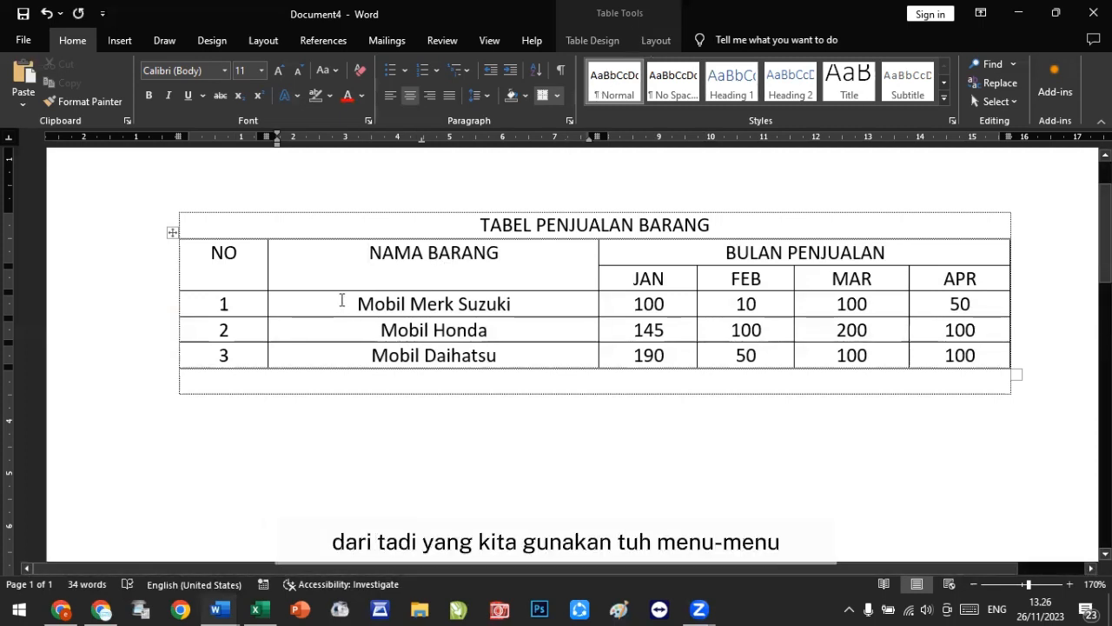
right_click(174, 233)
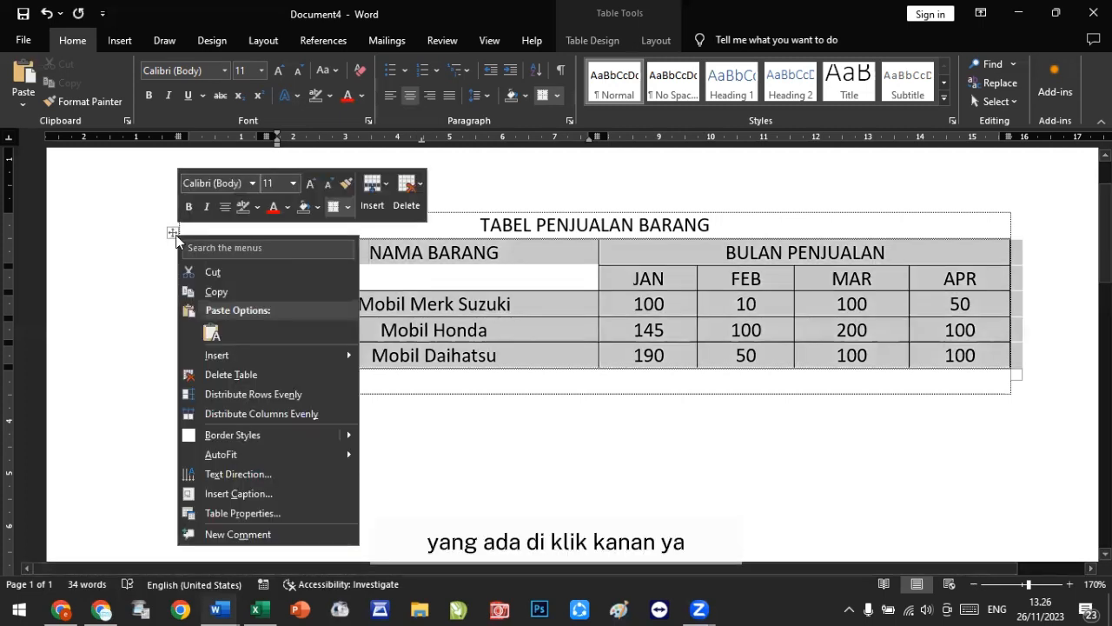
mouse_move(215, 352)
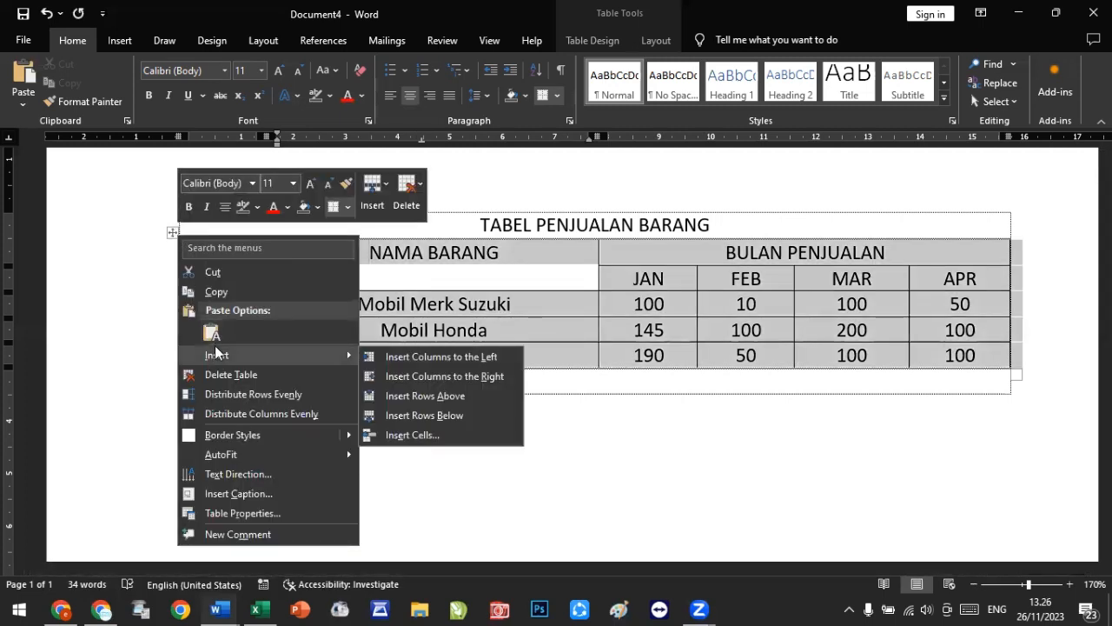
key(Escape)
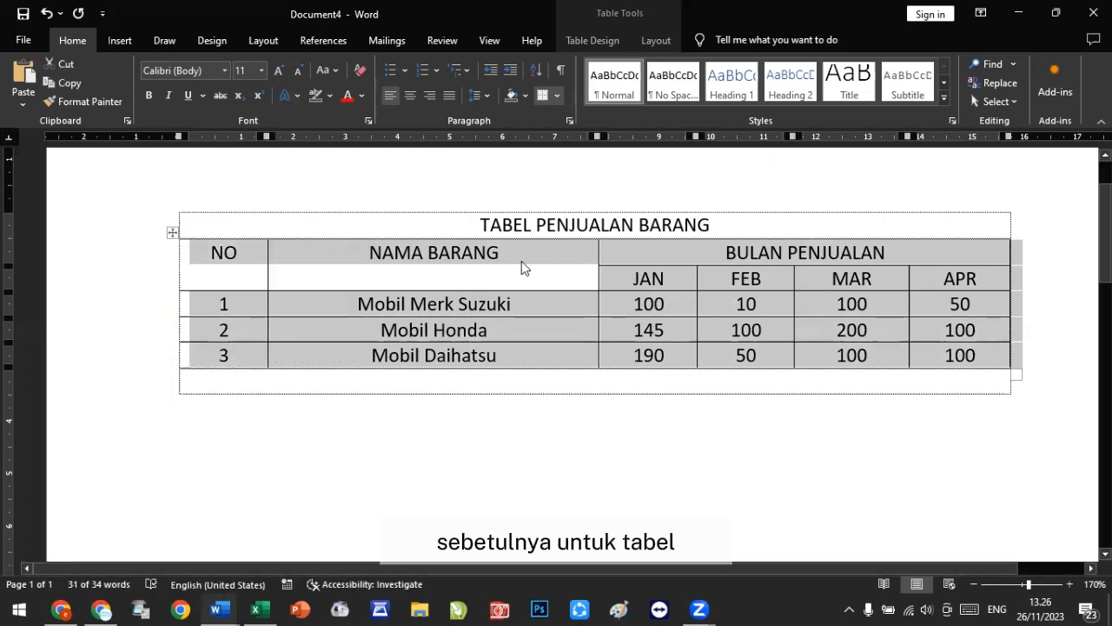
Step: Shade the top header row of NO, NAMA BARANG and BULAN PENJUALAN yellow
click(522, 263)
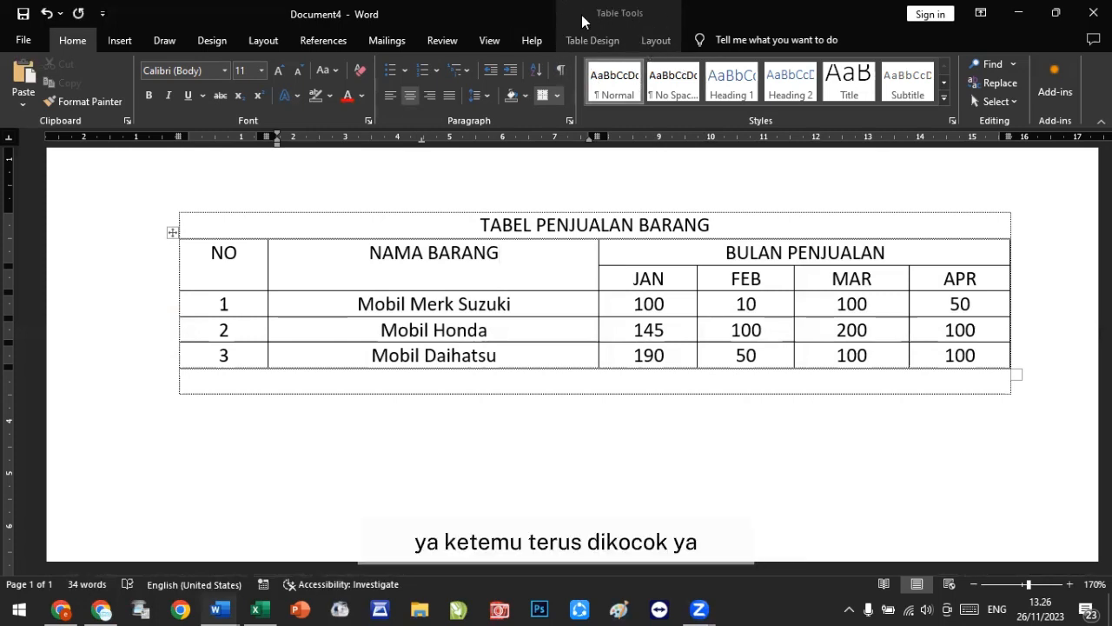
click(591, 41)
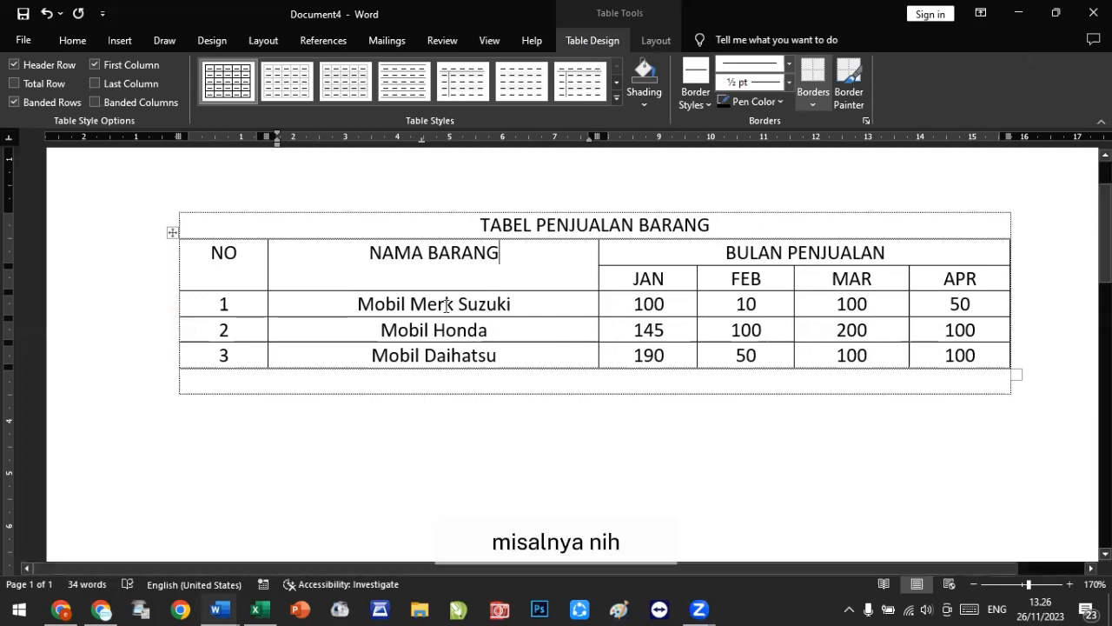
click(439, 253)
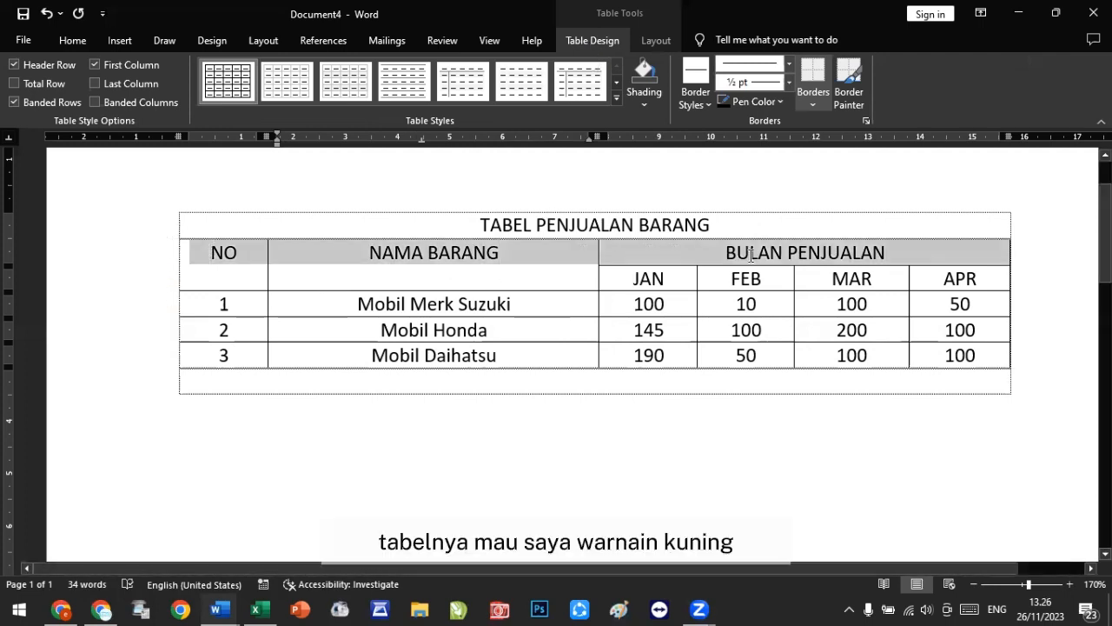
drag(212, 252, 752, 256)
click(645, 102)
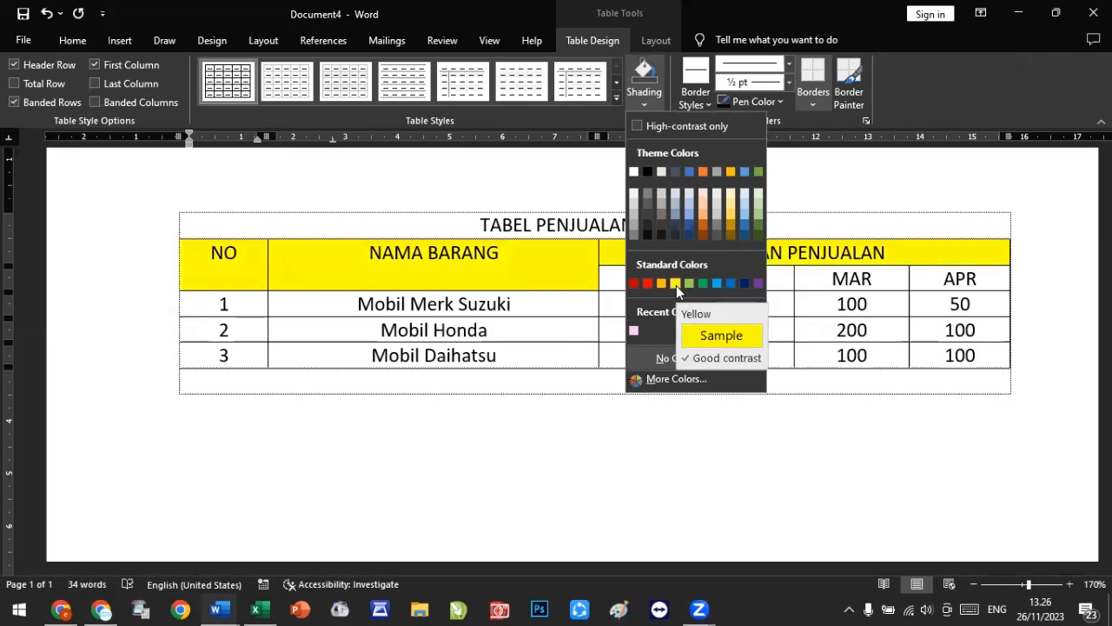
click(676, 285)
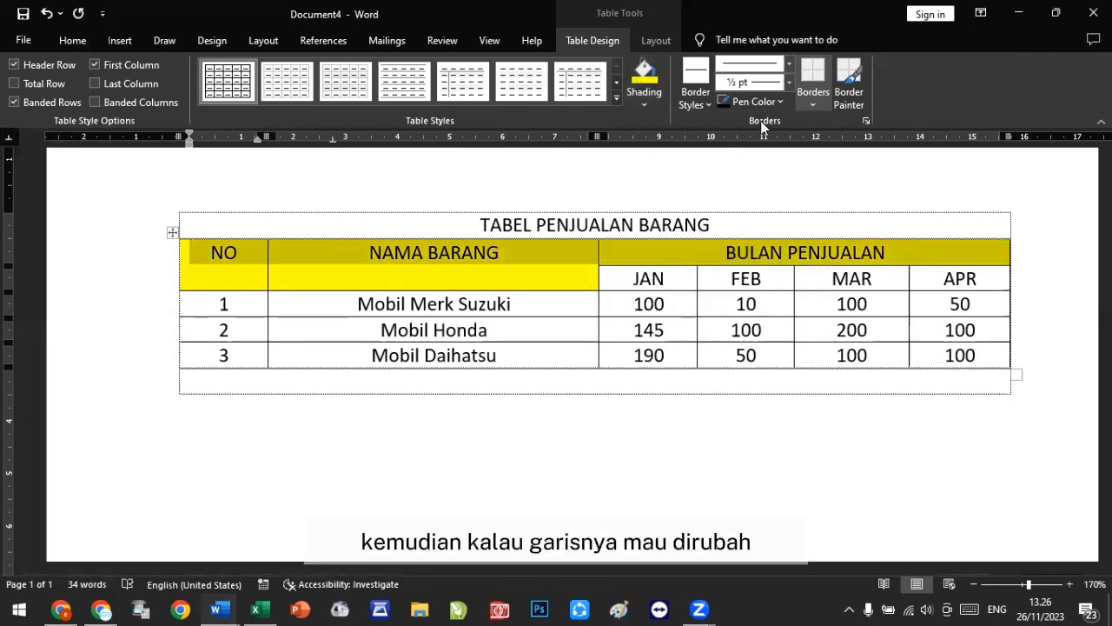
click(814, 104)
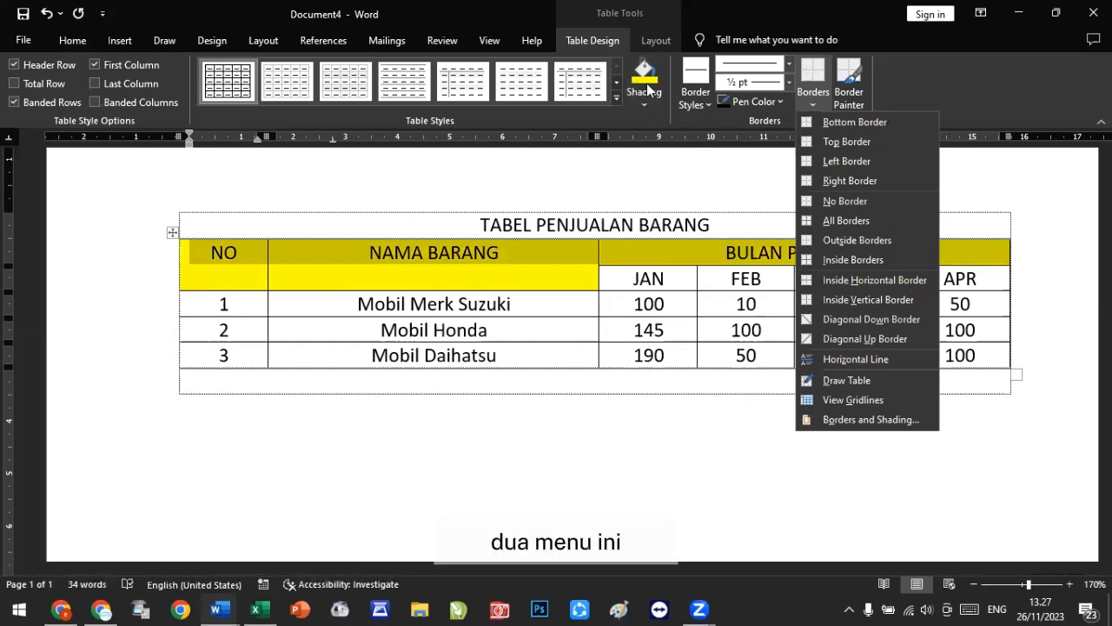
click(81, 43)
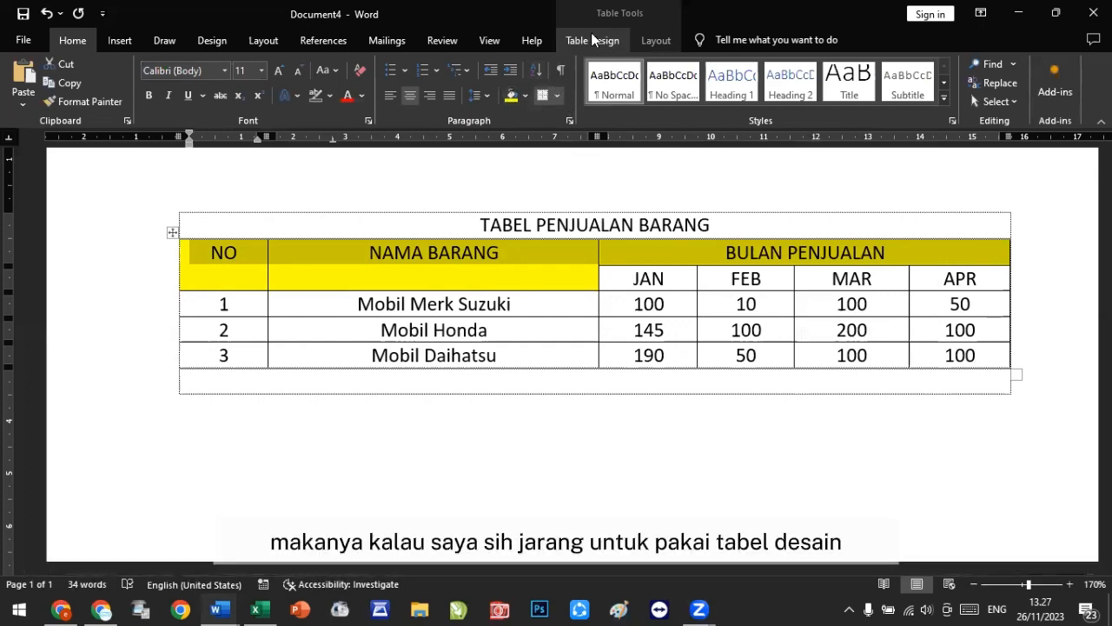
click(557, 96)
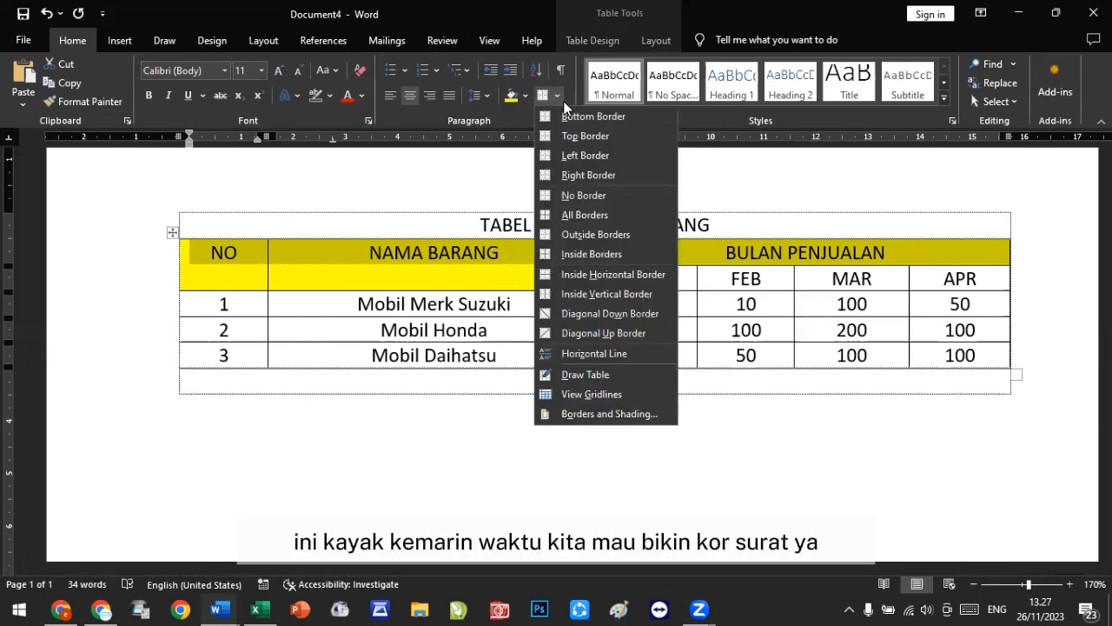
click(602, 414)
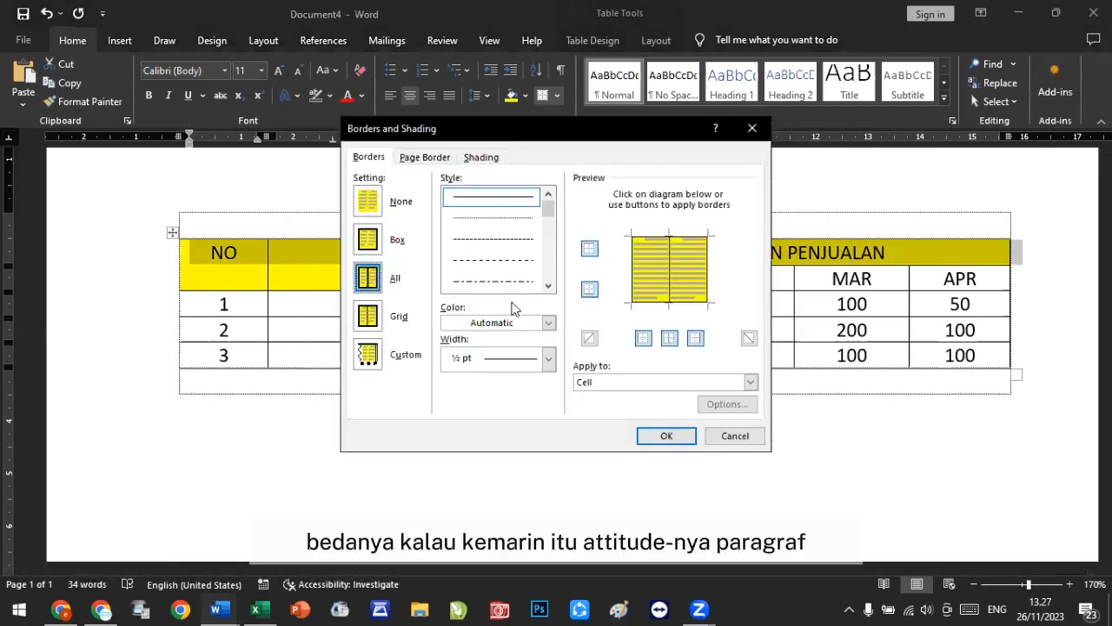
click(636, 382)
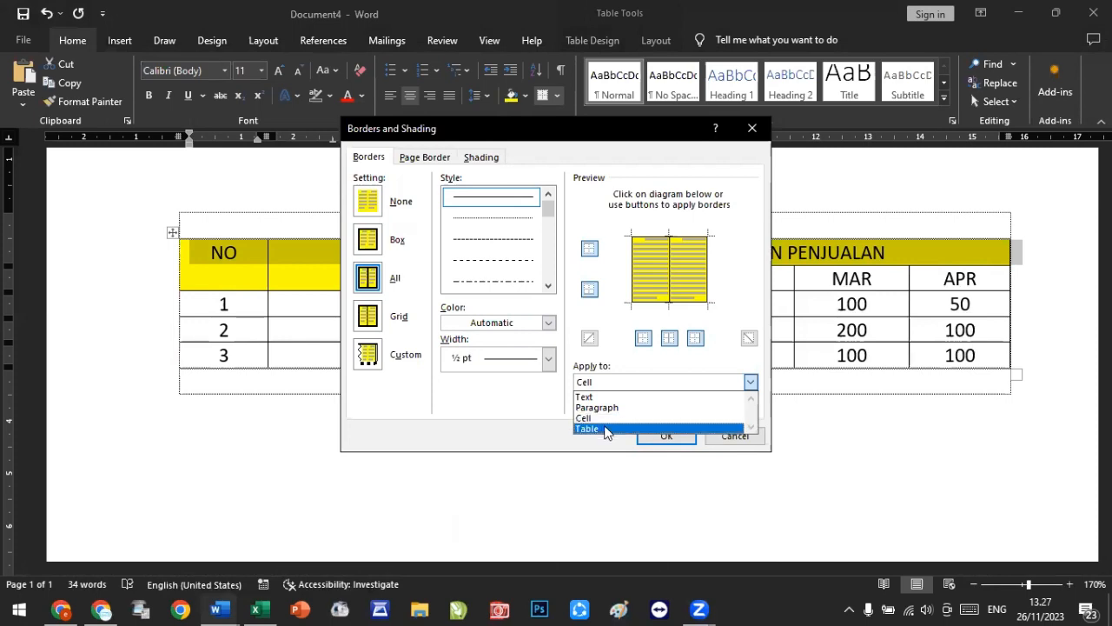
click(711, 430)
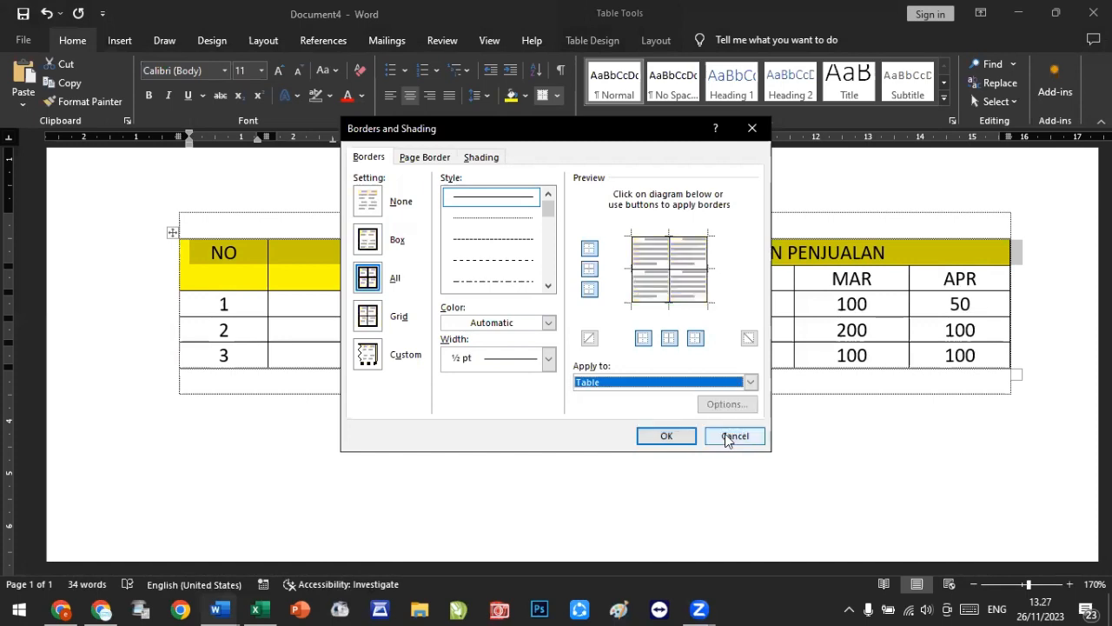
click(734, 436)
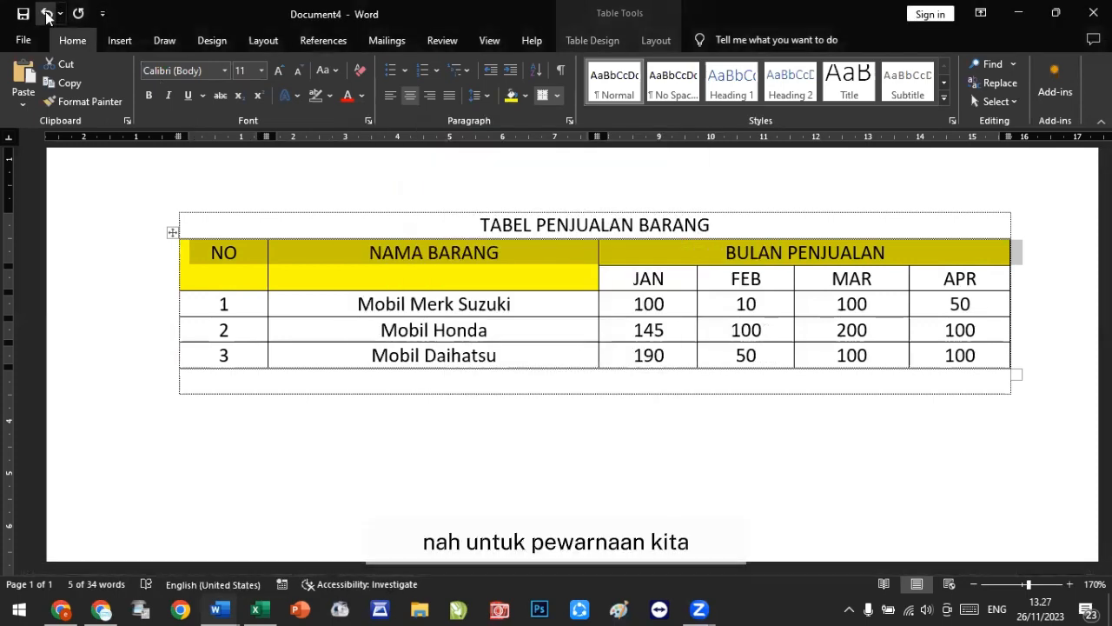
Step: Undo the header shading and reapply yellow shading to both header rows from NO through APR
click(47, 14)
key(ctrl+z)
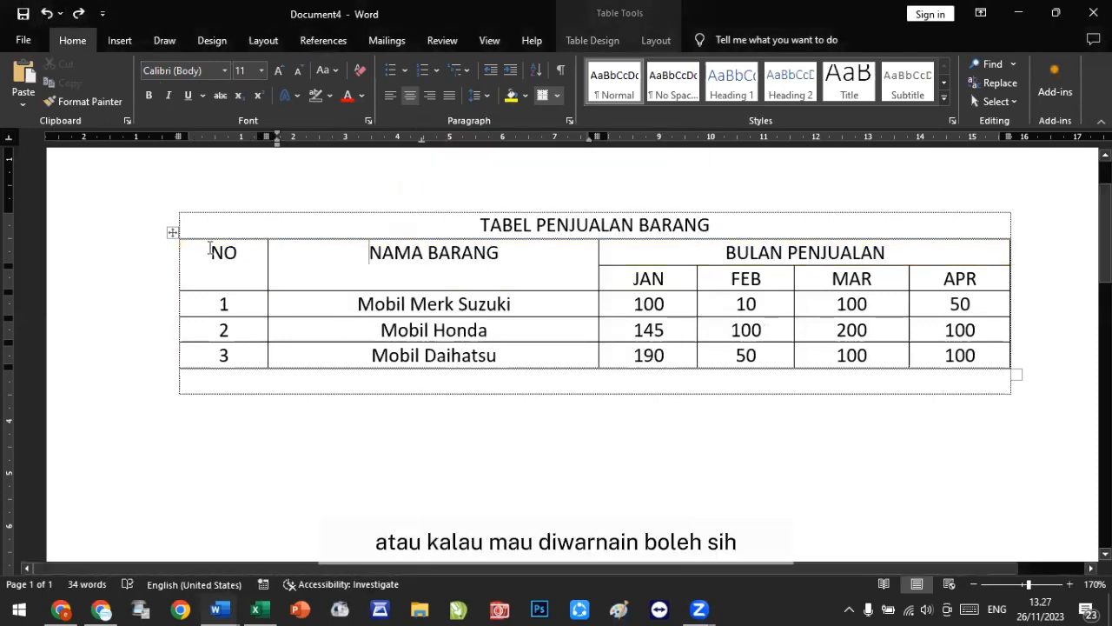
drag(210, 248, 980, 277)
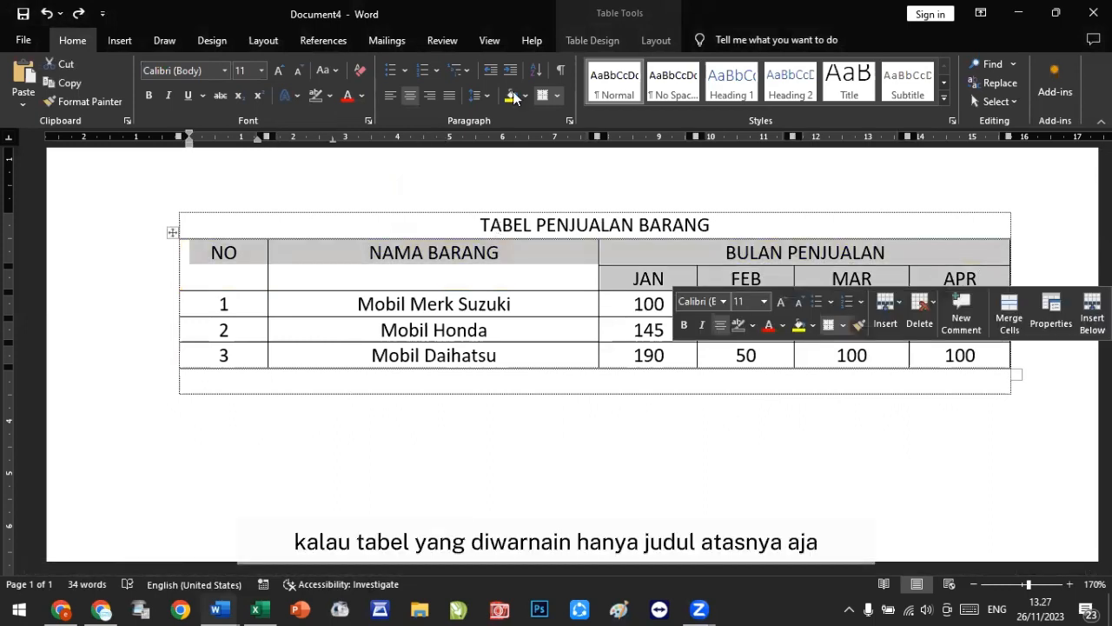
click(748, 473)
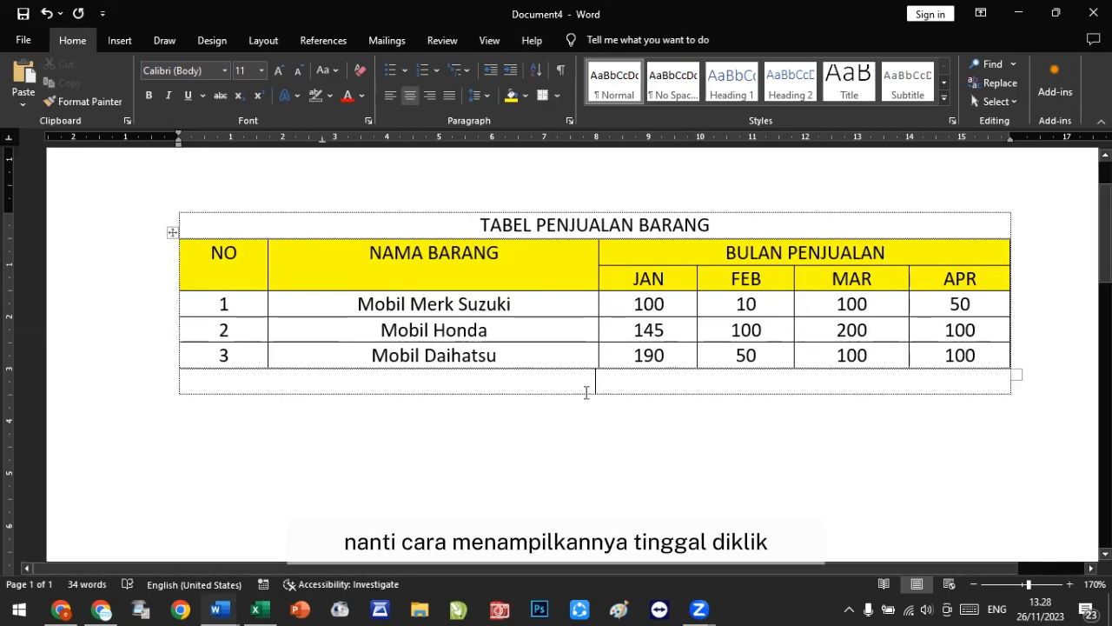
click(546, 270)
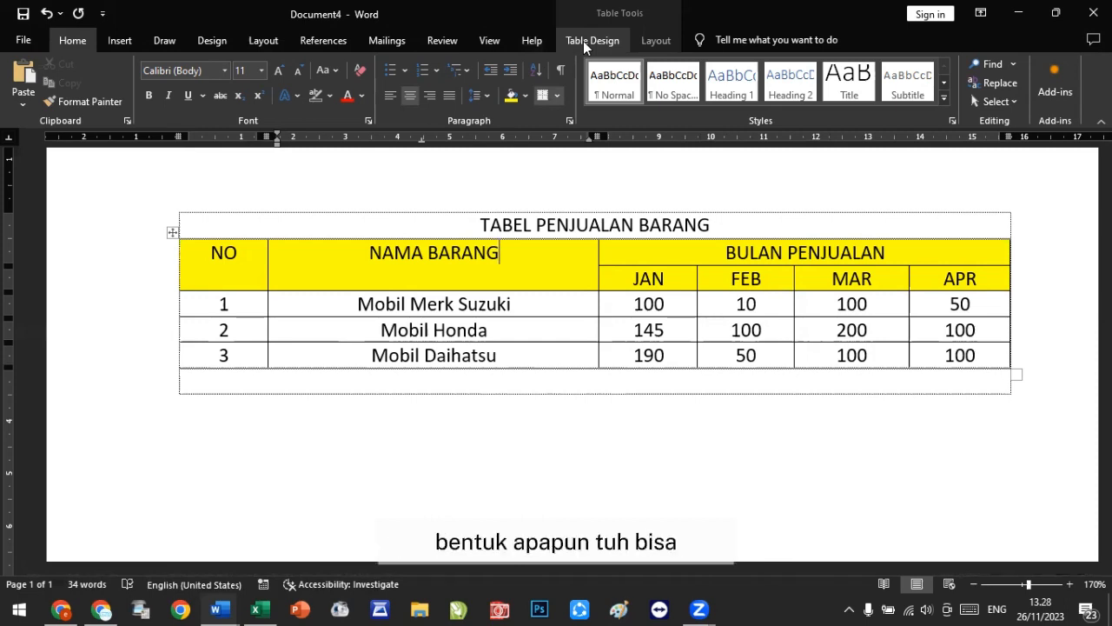
click(663, 43)
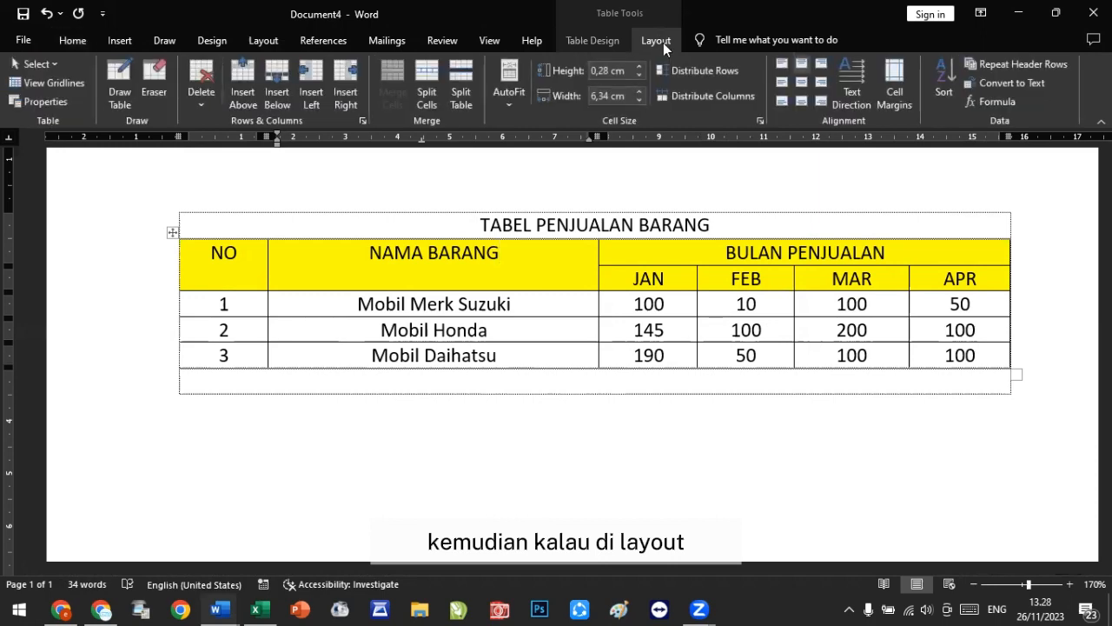
right_click(246, 267)
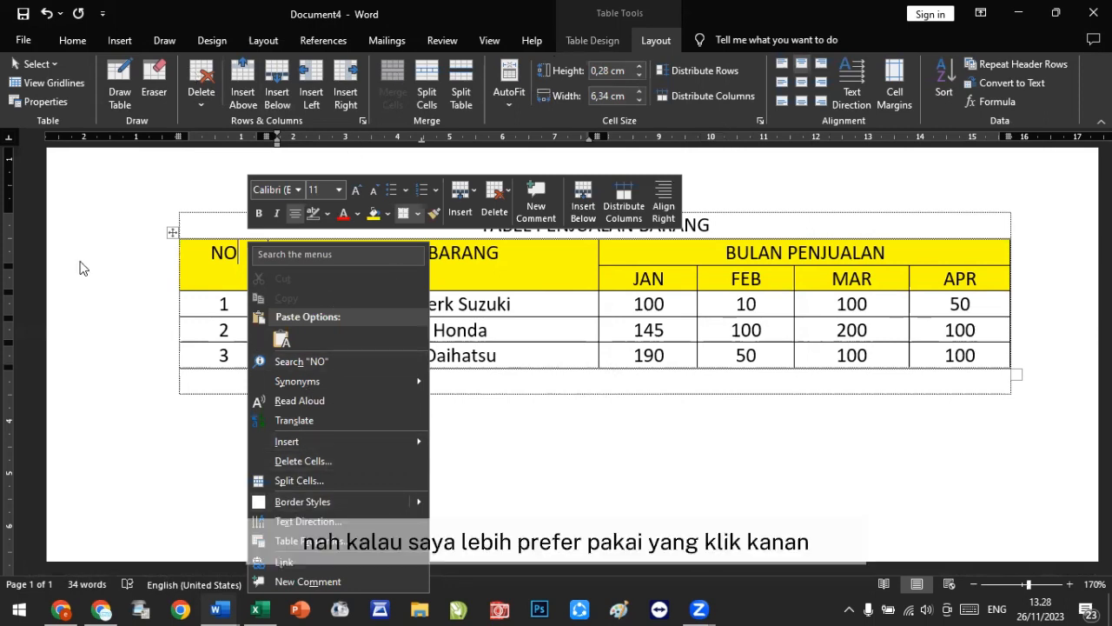
click(173, 235)
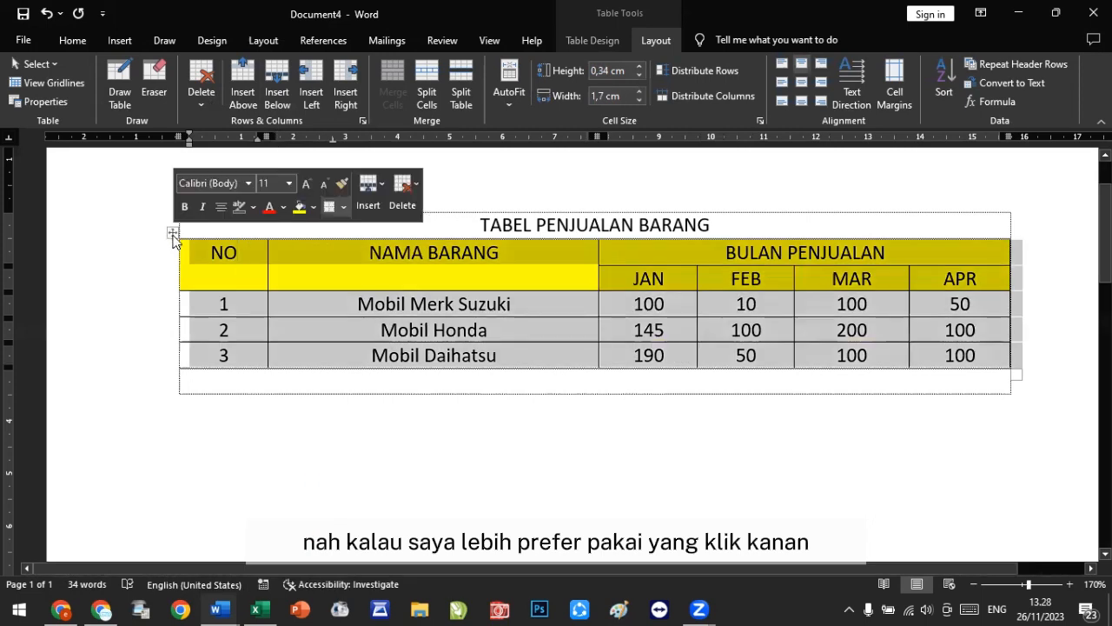
right_click(173, 233)
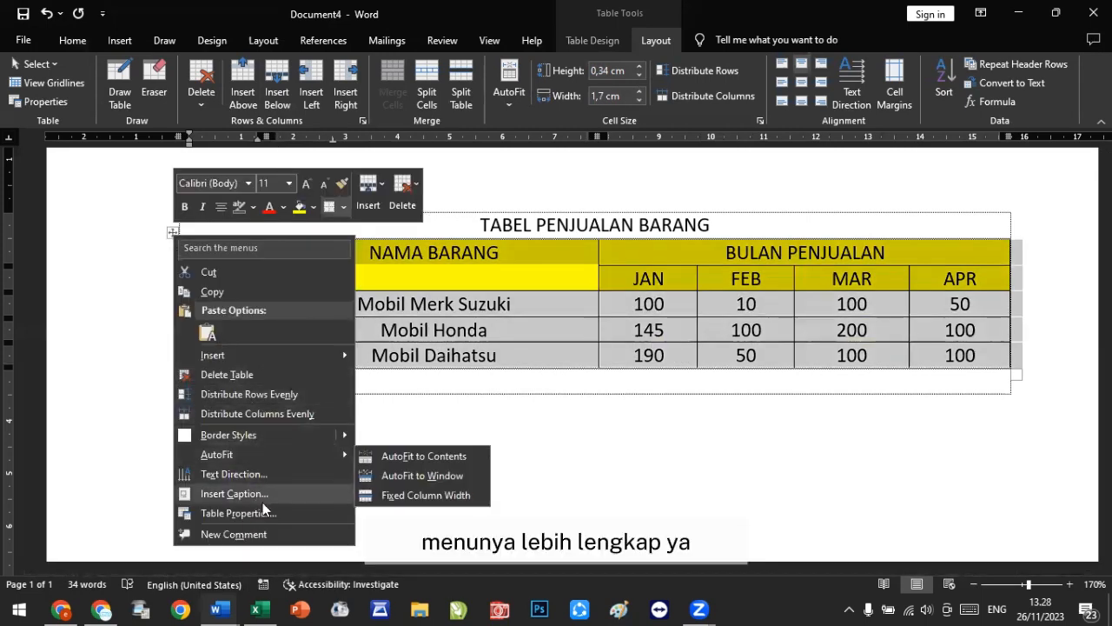
key(Escape)
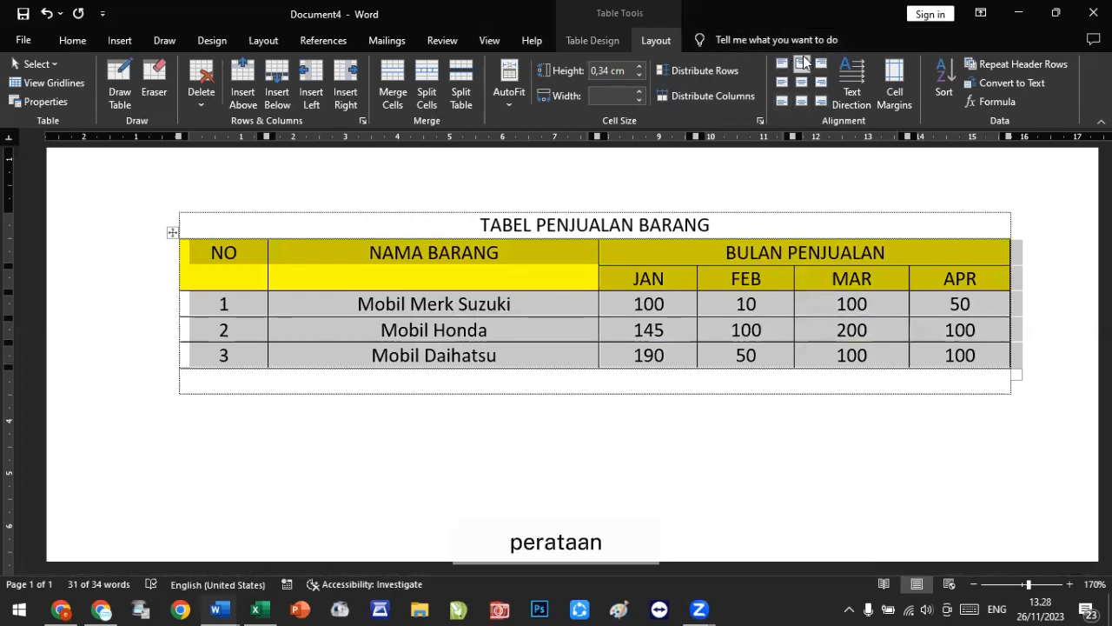
Step: Align the NO and NAMA BARANG headings to the centre of their cells, both vertically and horizontally
click(551, 335)
drag(204, 252, 496, 256)
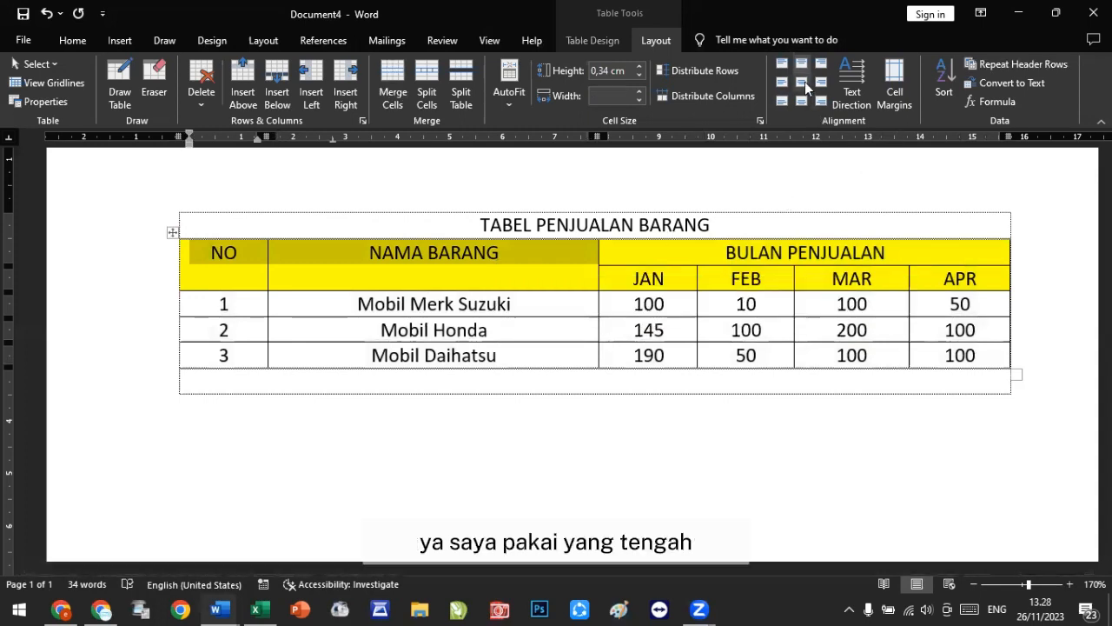
click(805, 82)
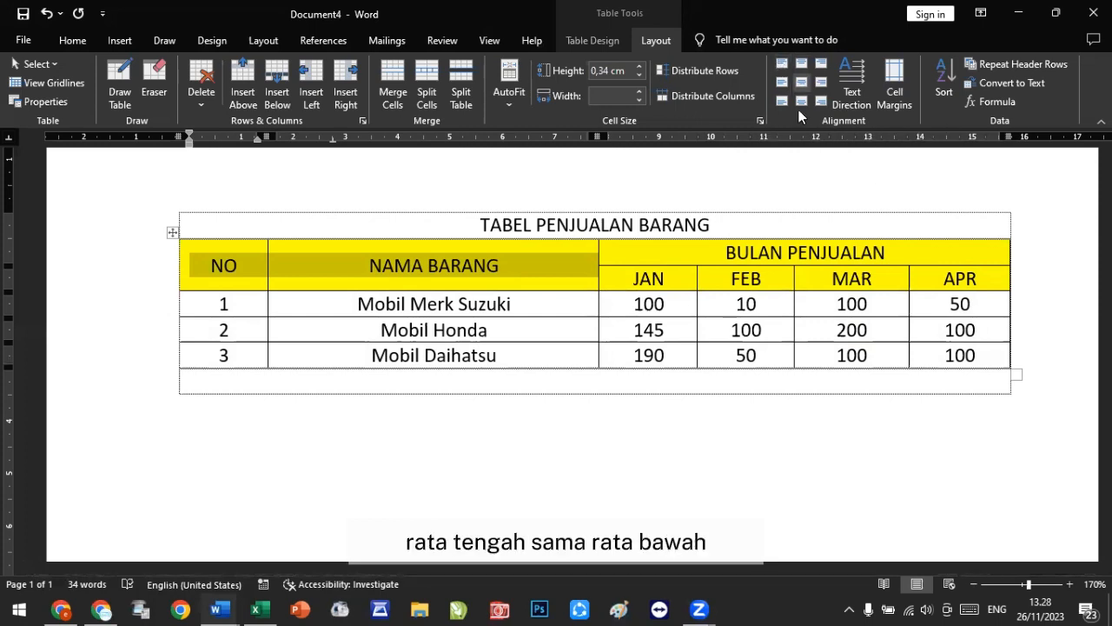
Step: Cycle through each of the nine cell alignment options on the NO and NAMA BARANG headings, finishing on centre alignment
click(782, 65)
click(802, 64)
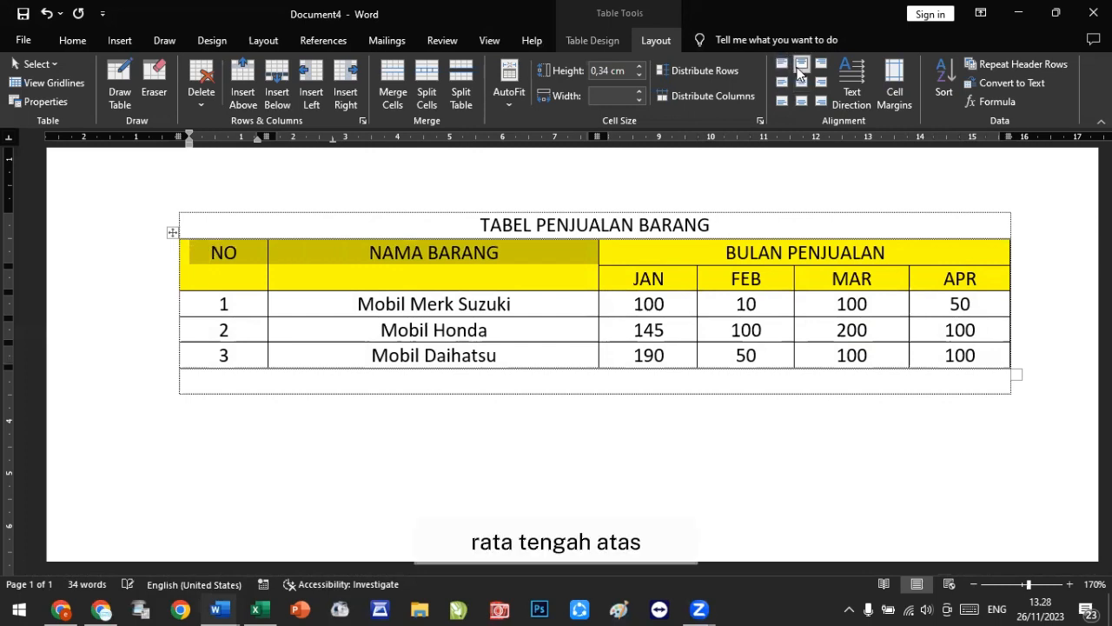
click(824, 69)
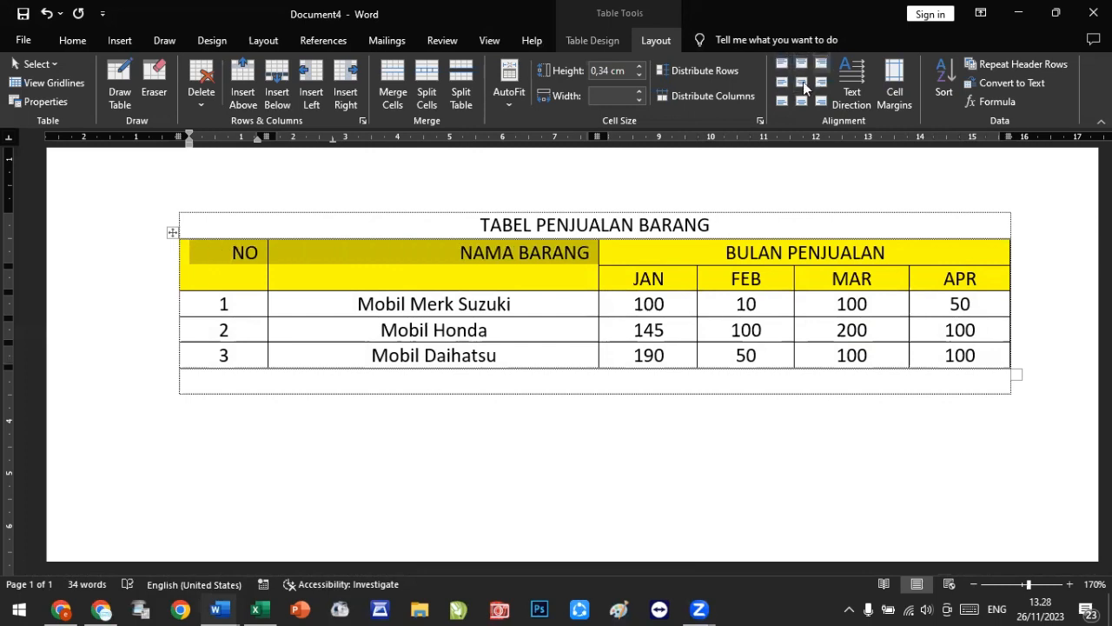
click(780, 84)
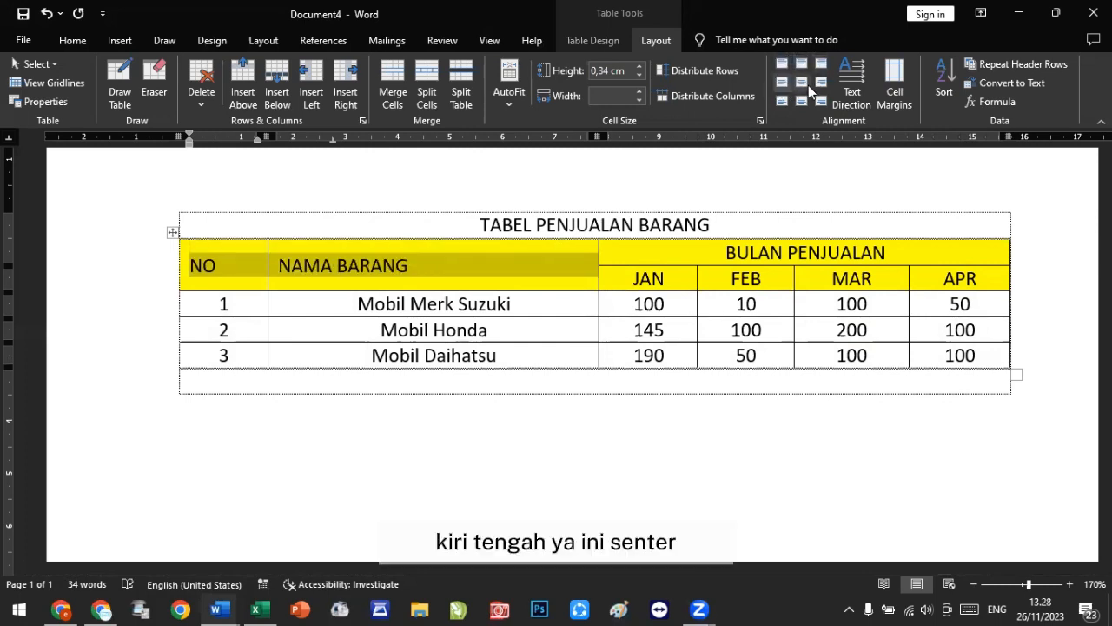
click(804, 84)
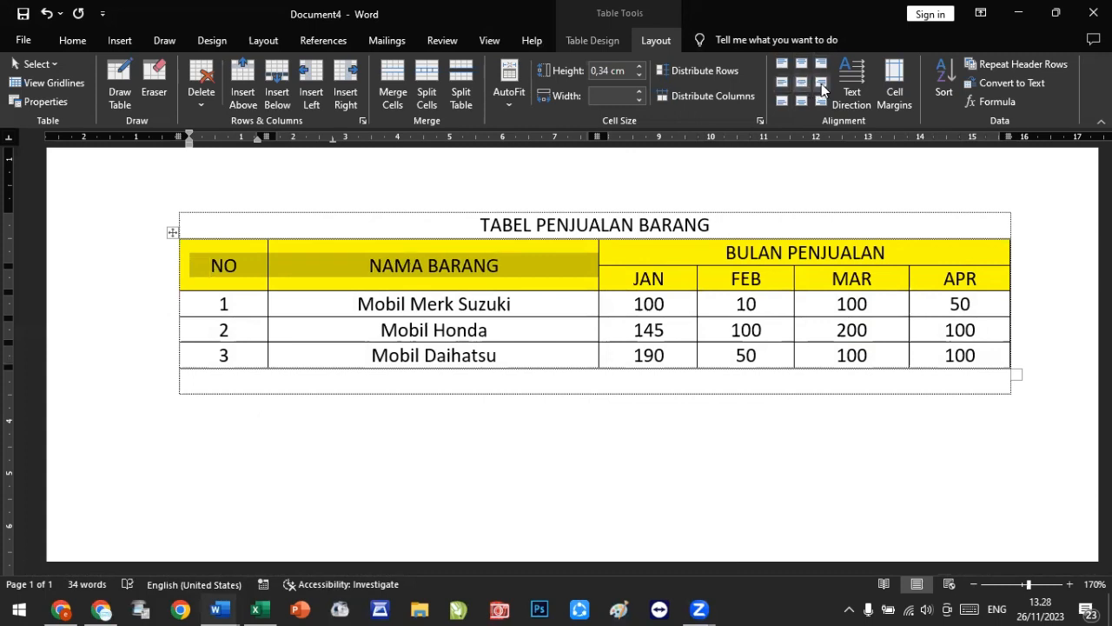
click(821, 83)
click(781, 101)
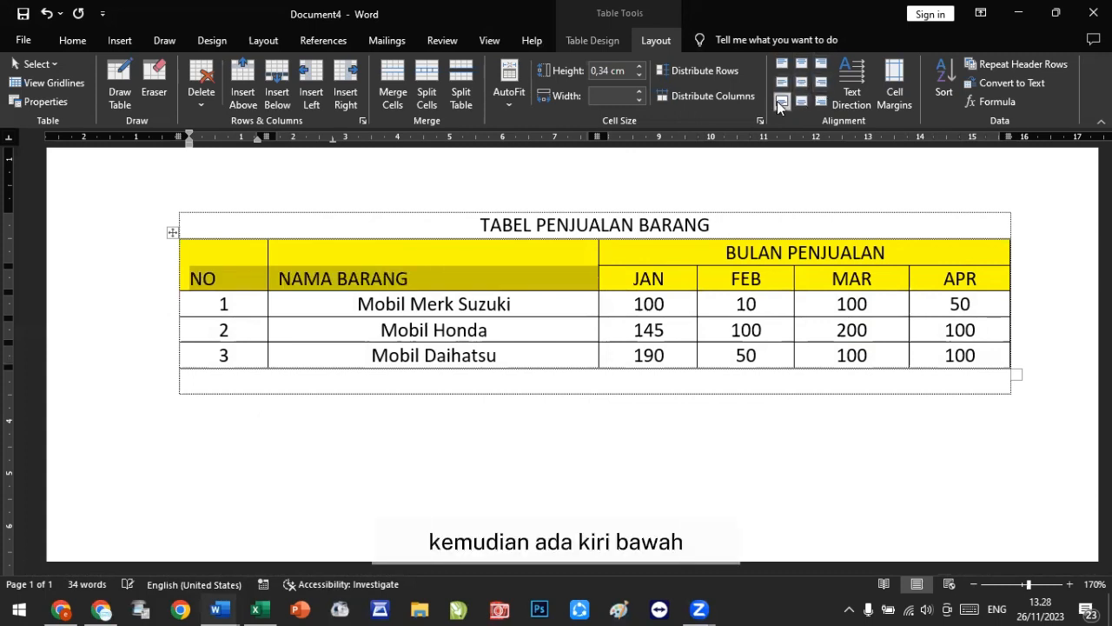
click(801, 101)
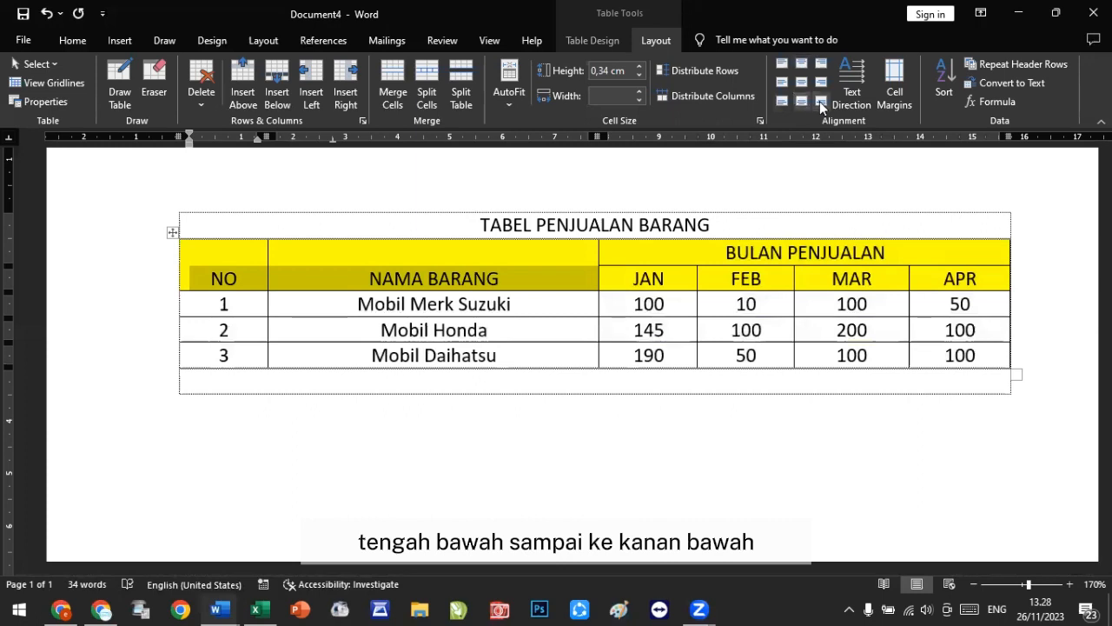
click(820, 101)
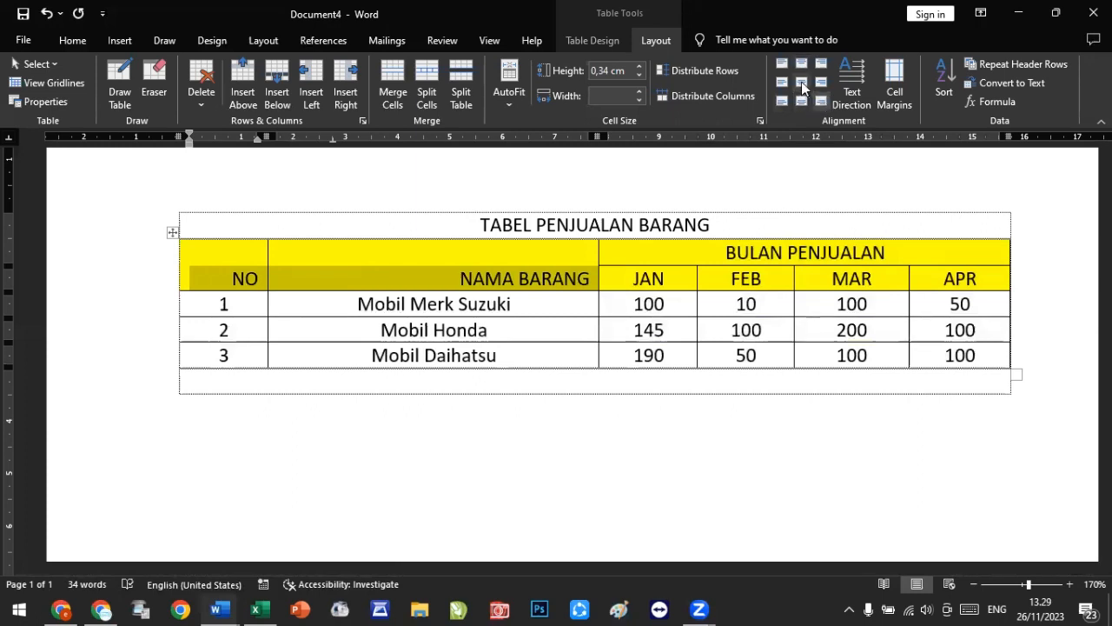
click(801, 81)
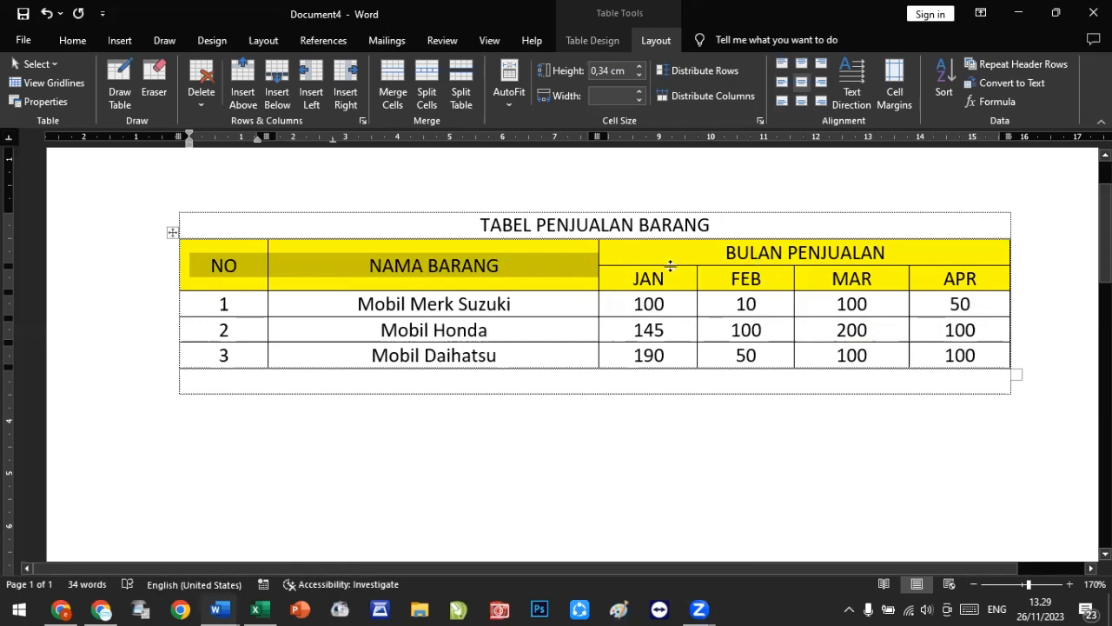
Step: Rotate the NO heading to run vertically from bottom to top and narrow the NO column to fit it
drag(242, 266, 190, 271)
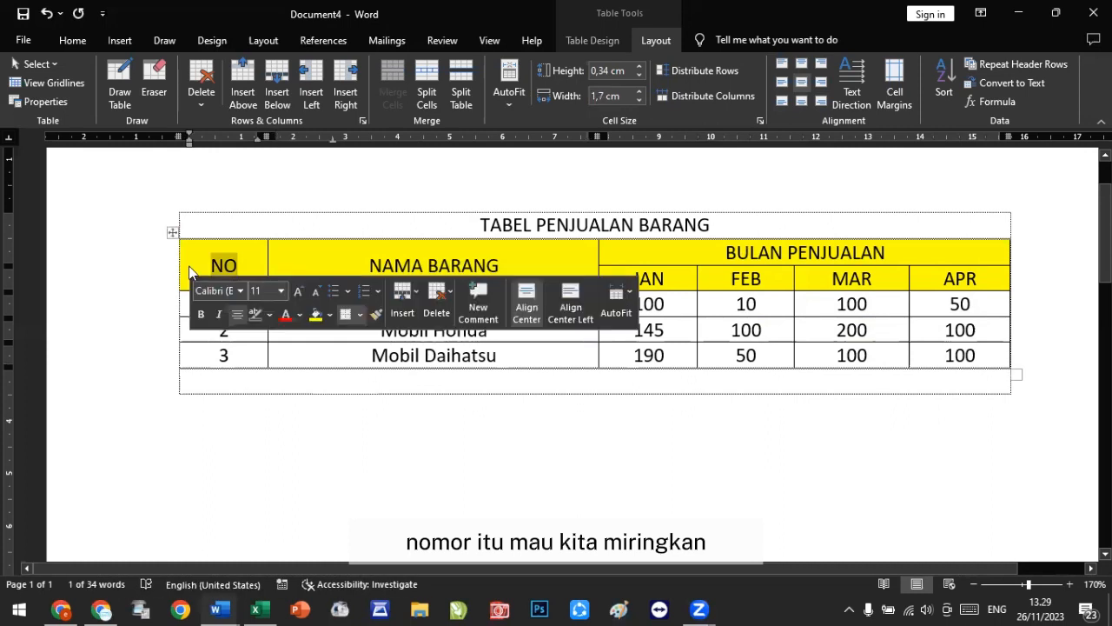
click(854, 84)
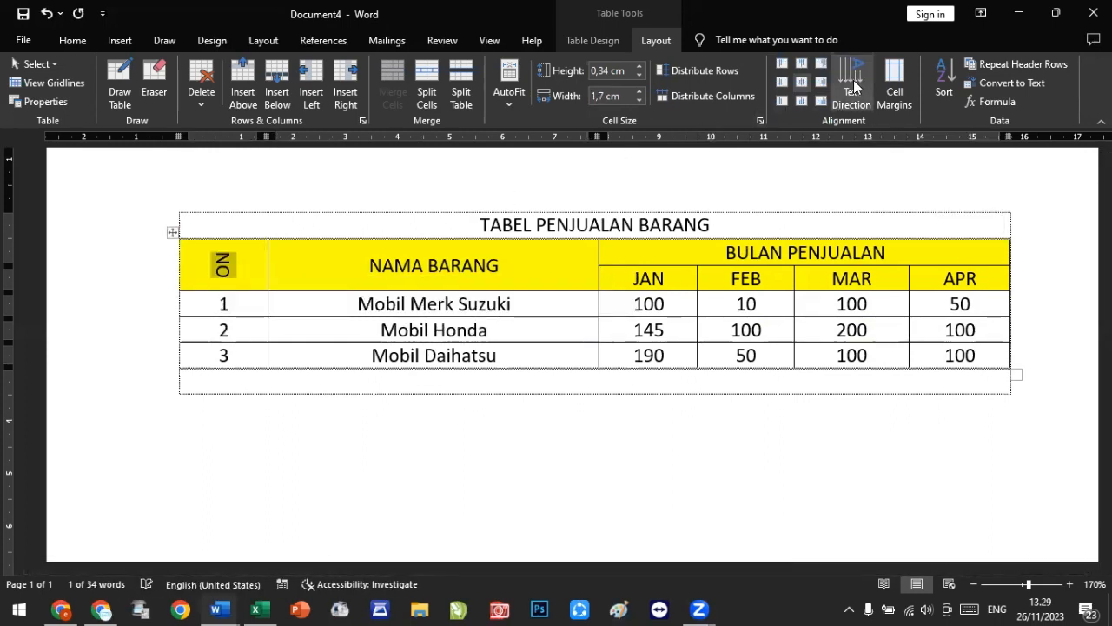
click(854, 85)
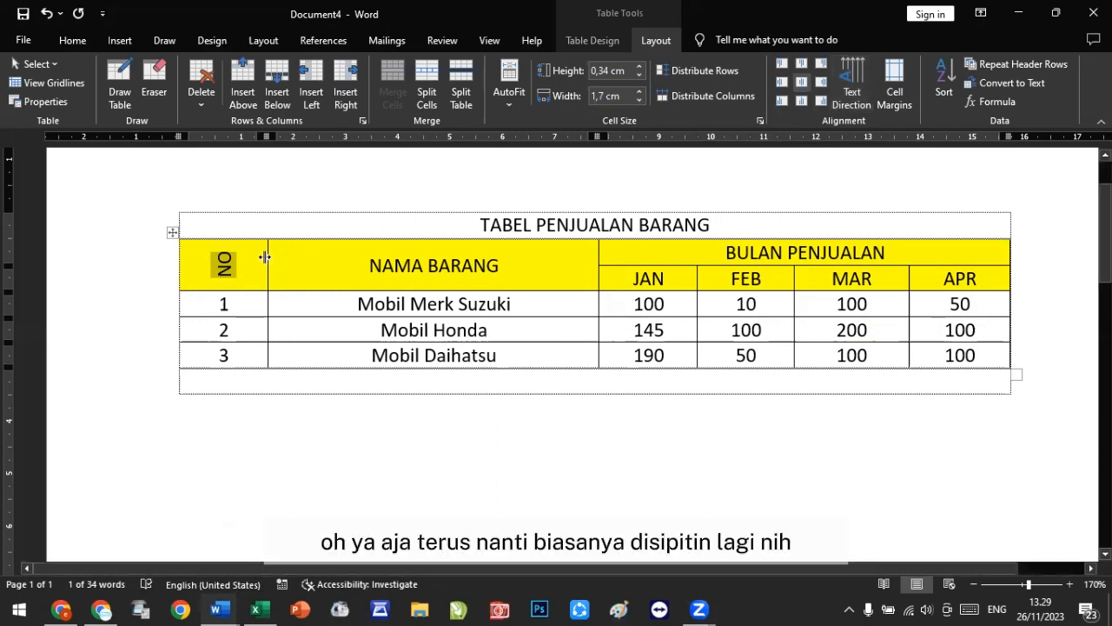
drag(265, 257, 217, 269)
click(258, 311)
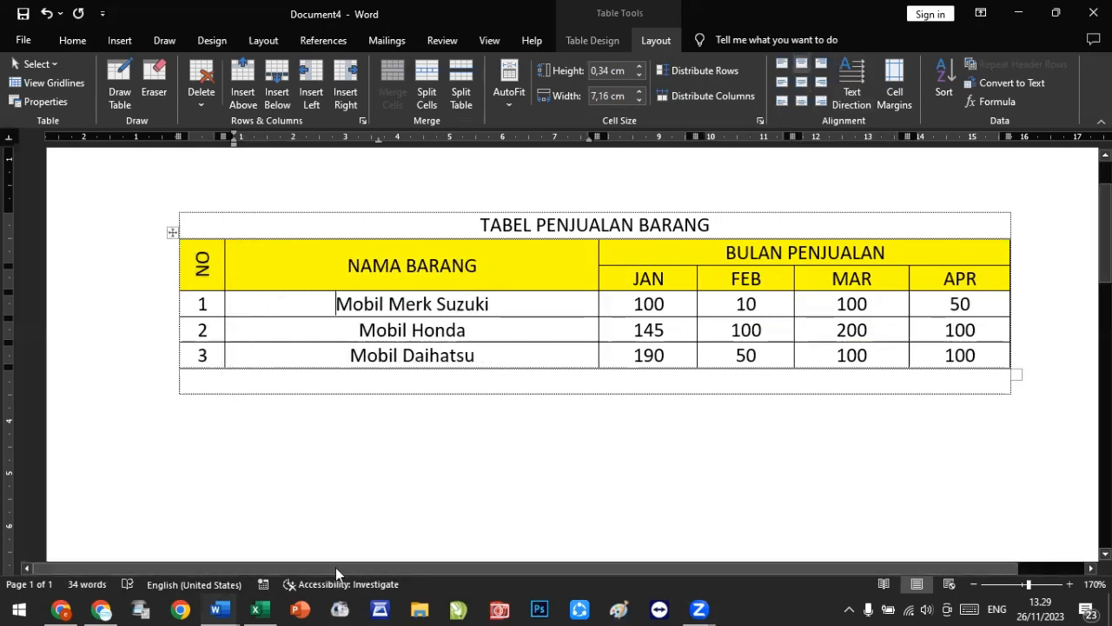
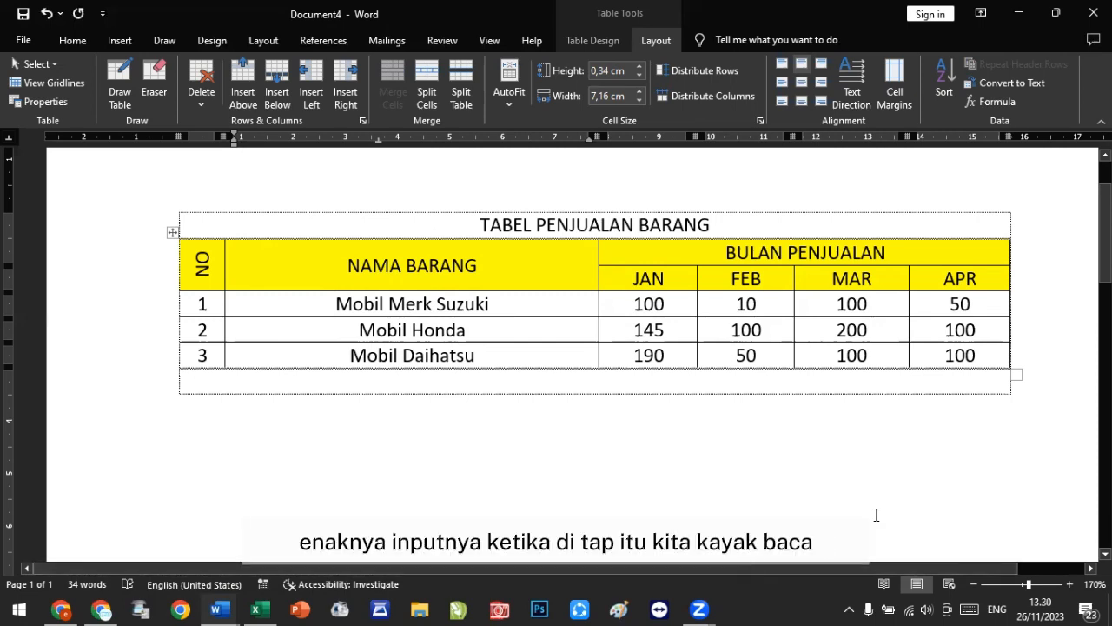
Step: Add a fourth table row numbered 4 for Mobil Hyundai with 100 under JAN
click(992, 358)
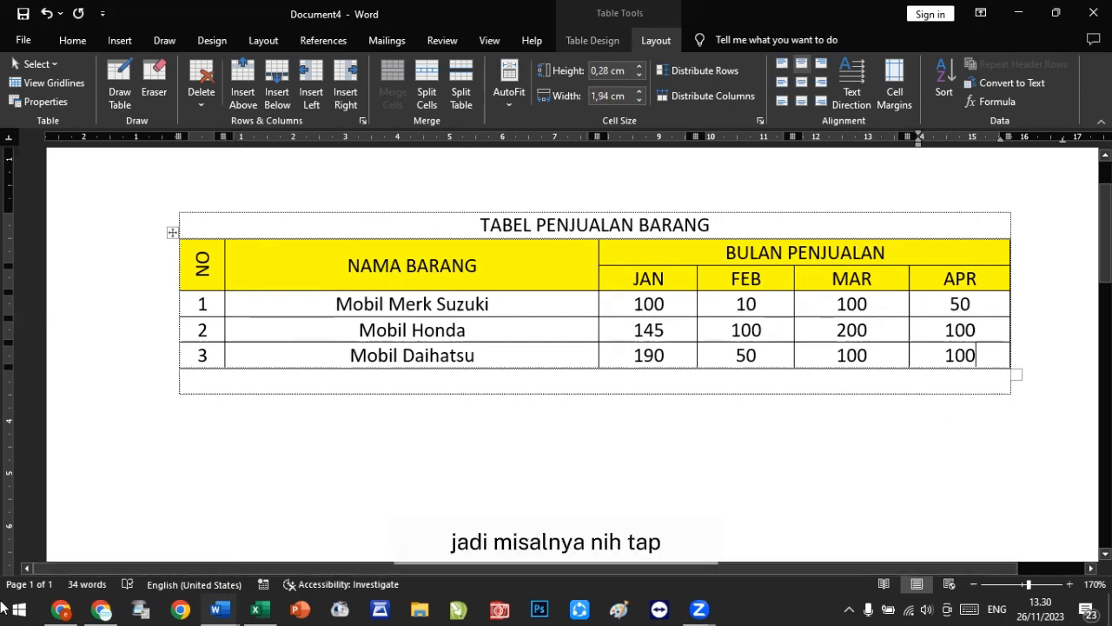
key(Tab)
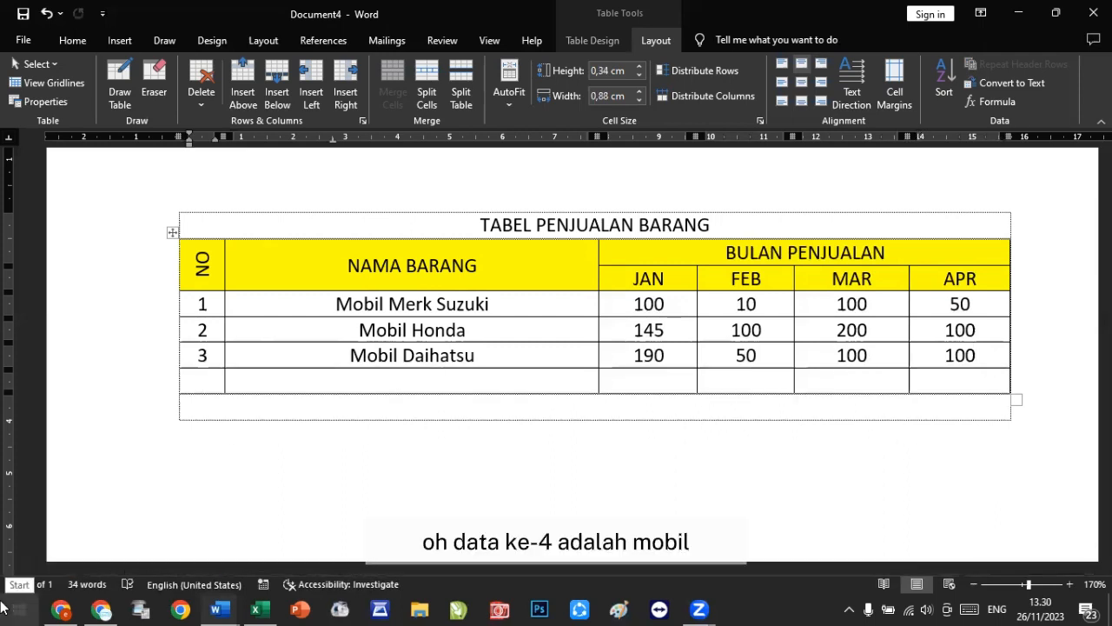
text(4)
key(Tab)
text(mOBIL)
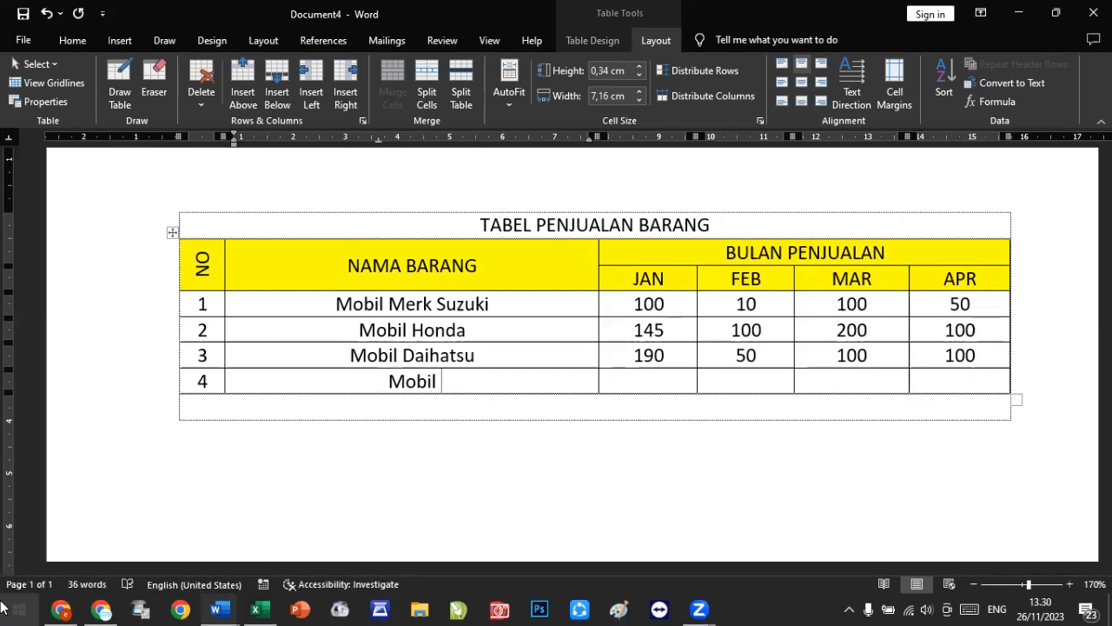
text( Hyundai)
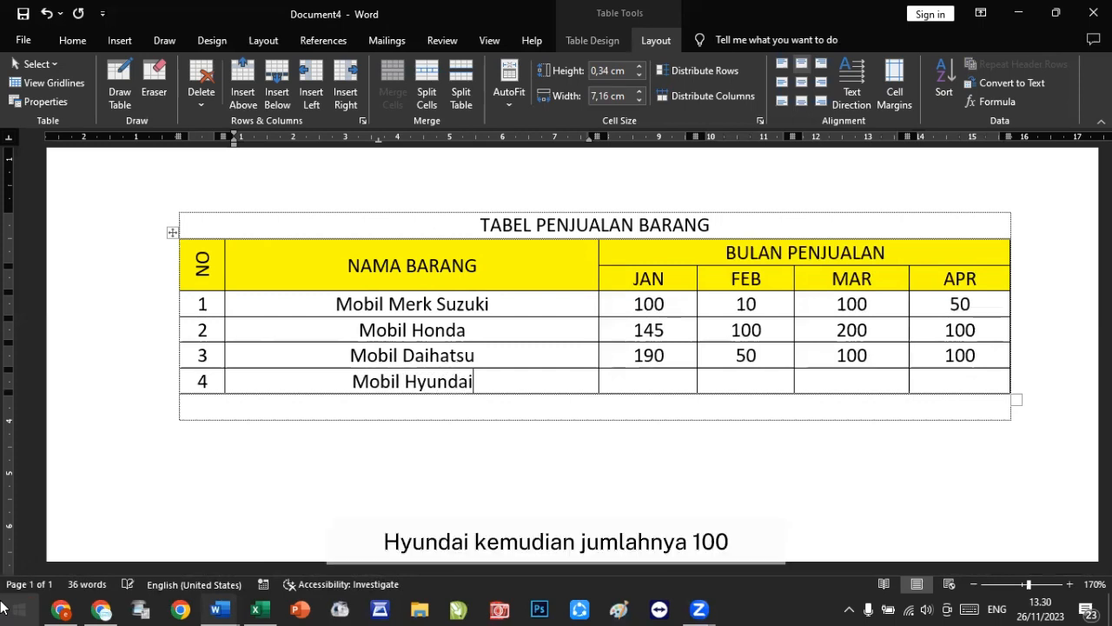
key(Tab)
text(100)
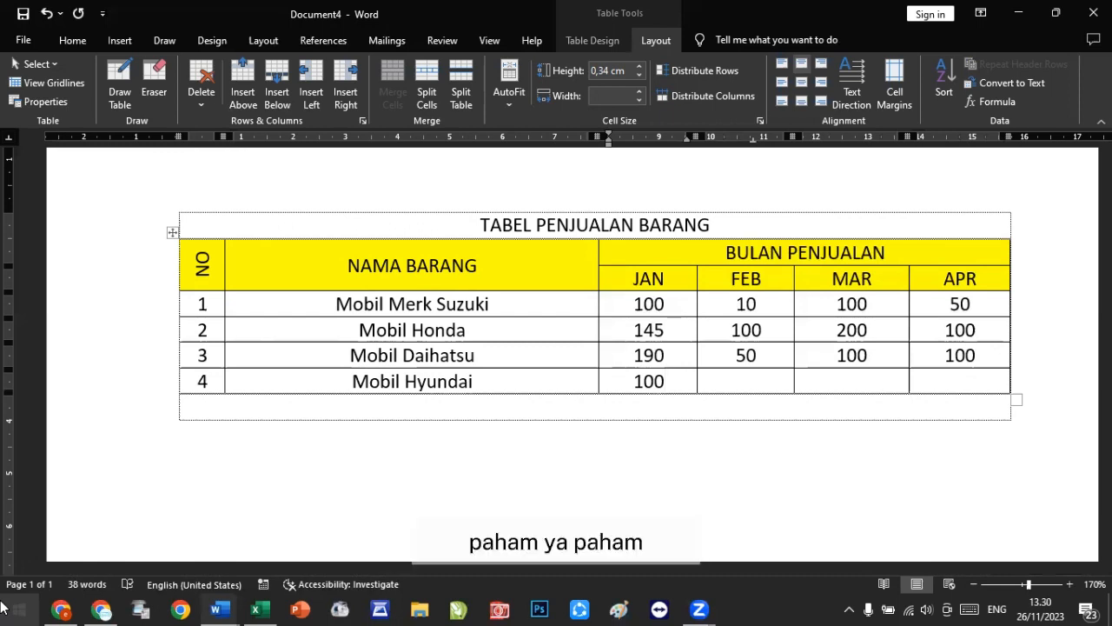
Step: Undo the fourth row's entries and the added row
key(ctrl+z)
key(ctrl+z)
key(ctrl+z)
key(ctrl+z)
key(ctrl+z)
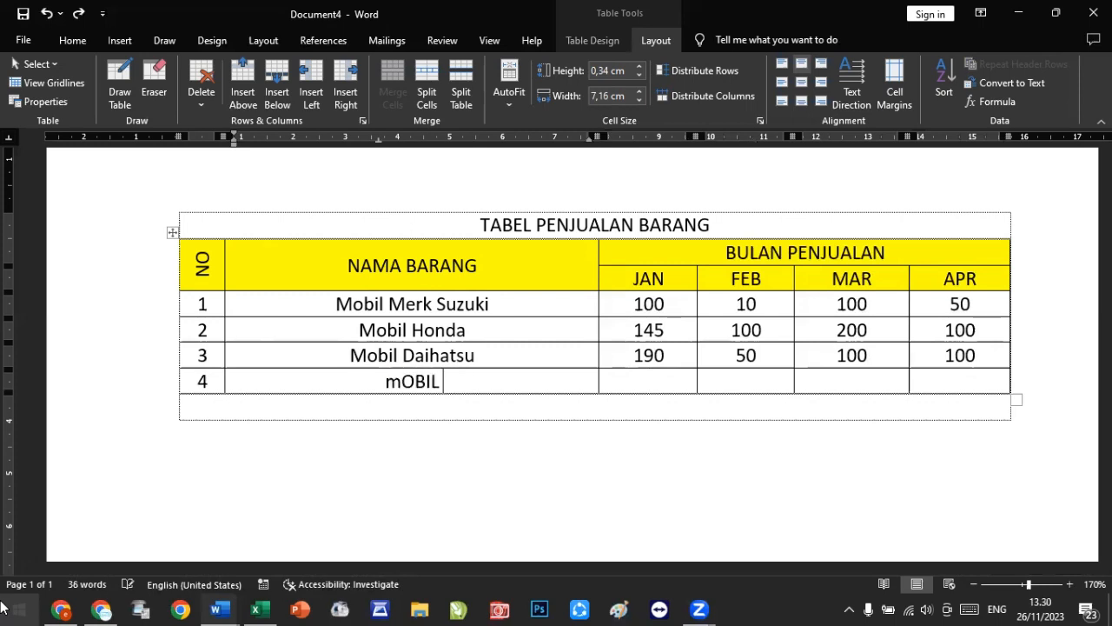
key(ctrl+z)
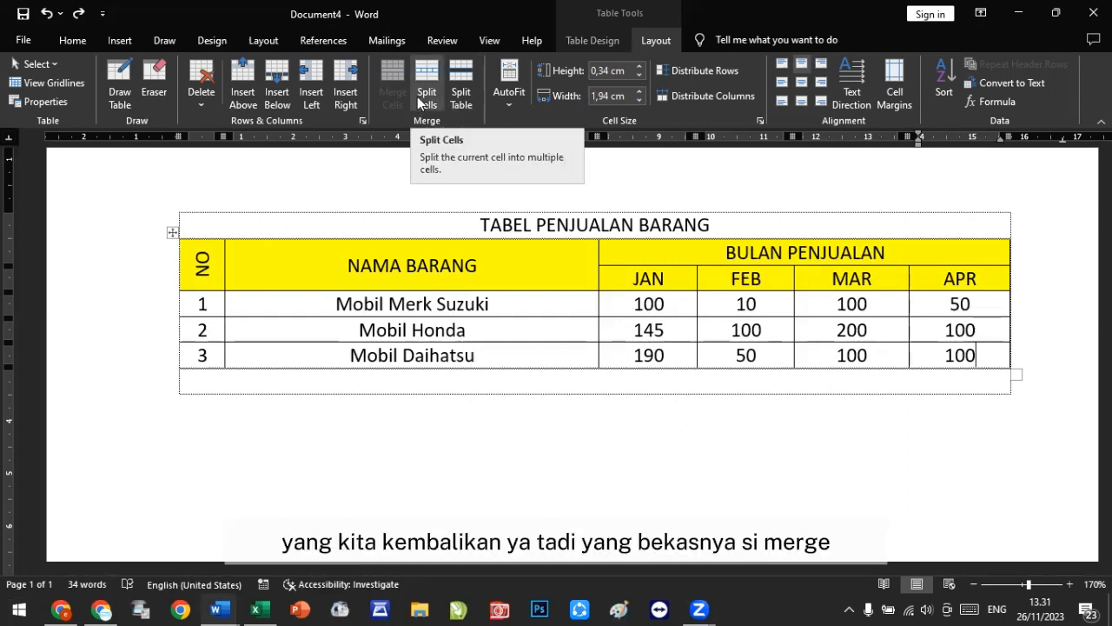
Step: Split the NAMA BARANG heading cell into 1 column and 2 rows, then undo the split
click(496, 272)
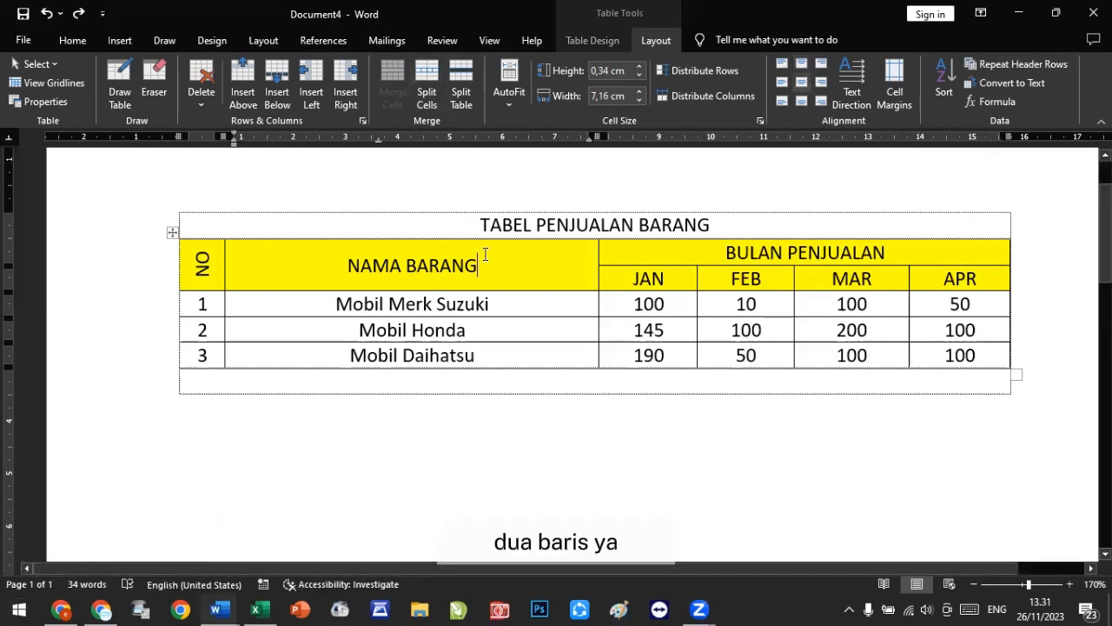
click(420, 98)
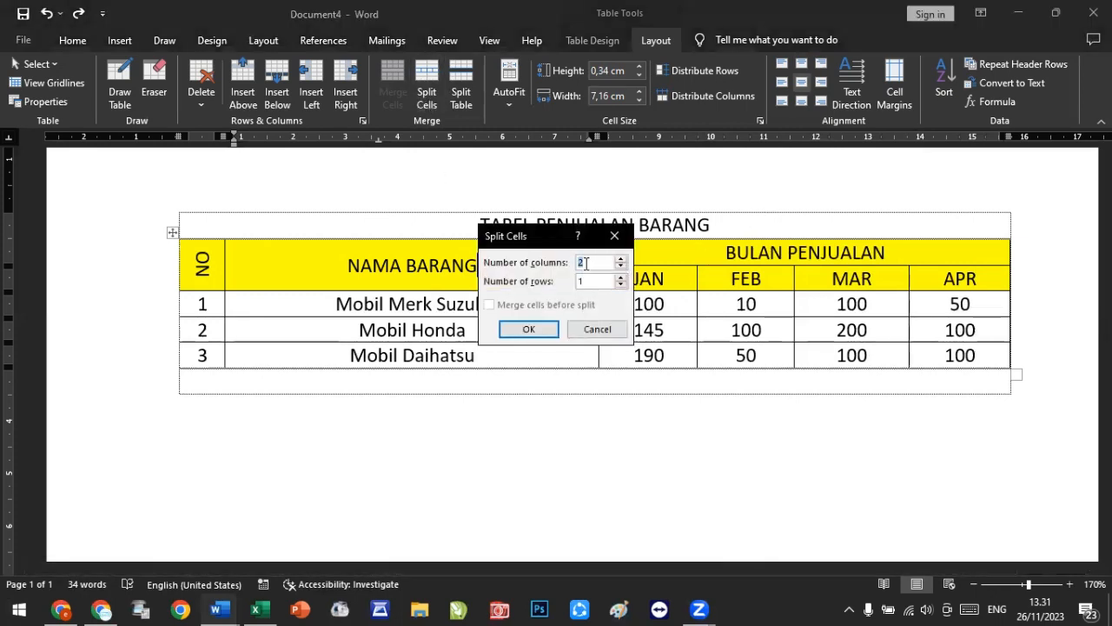
text(1)
key(Tab)
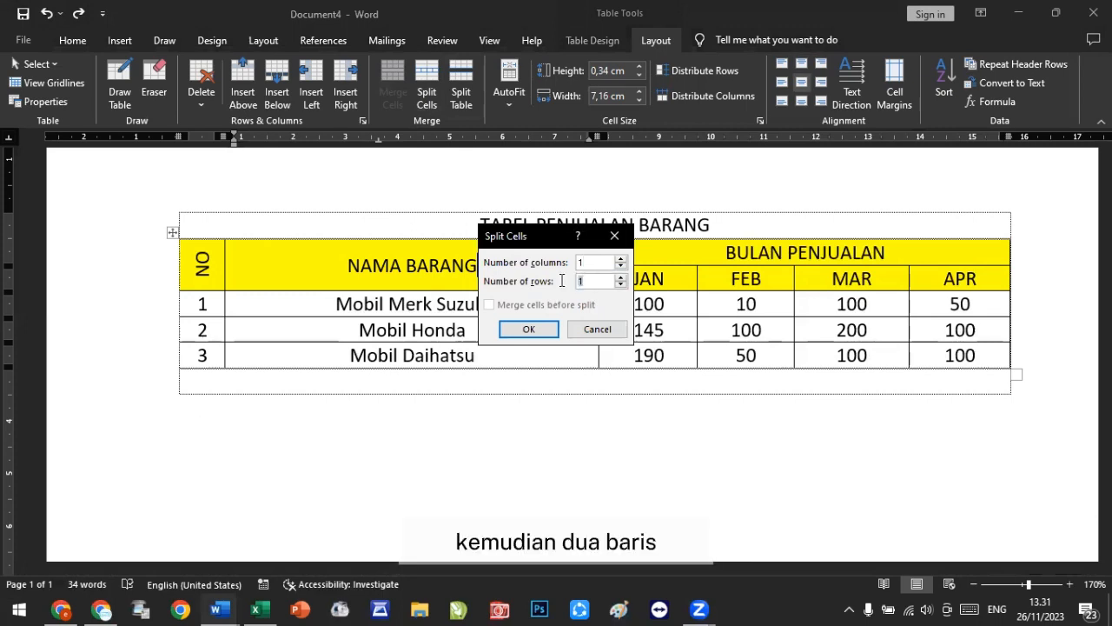
text(2)
click(534, 331)
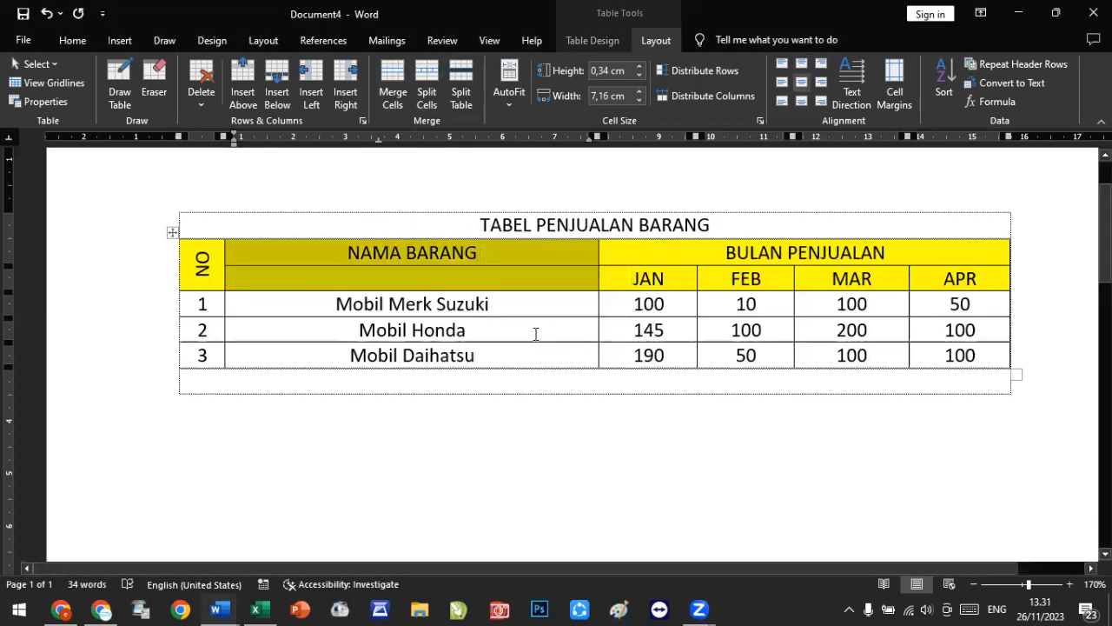
key(ctrl+z)
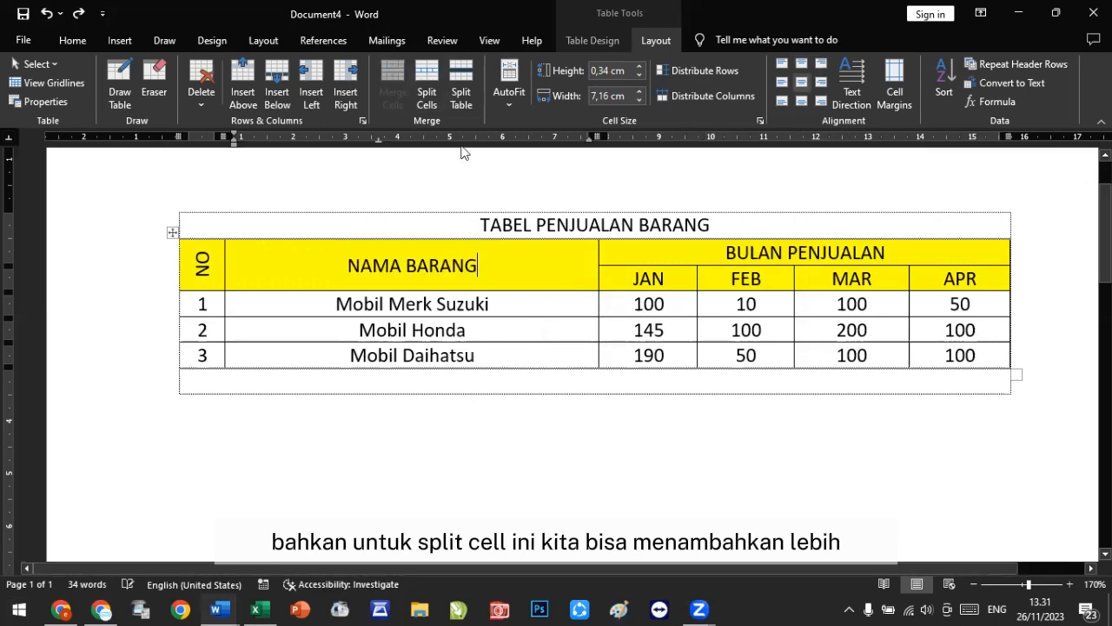
Step: Split the NAMA BARANG heading cell into 2 columns and 2 rows, then undo the split
click(427, 97)
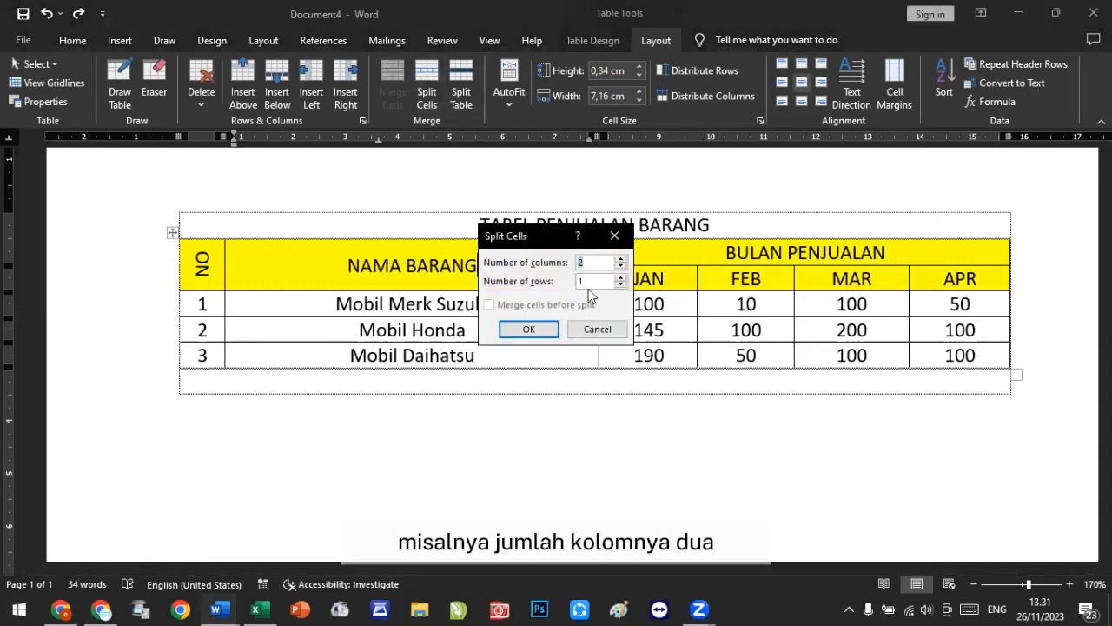
key(Tab)
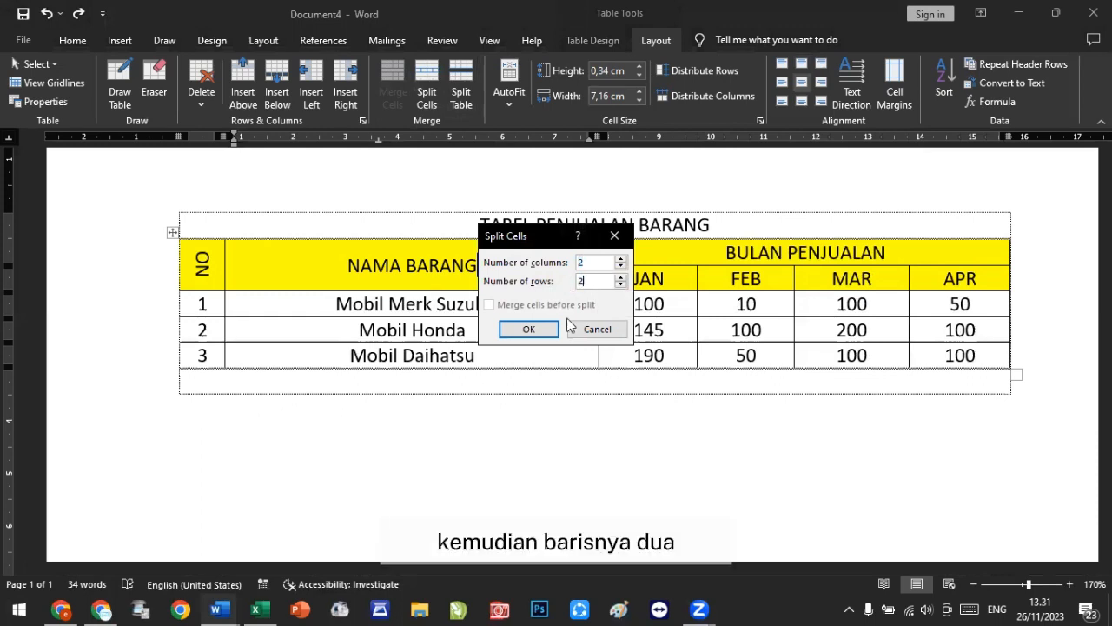
text(2)
click(539, 338)
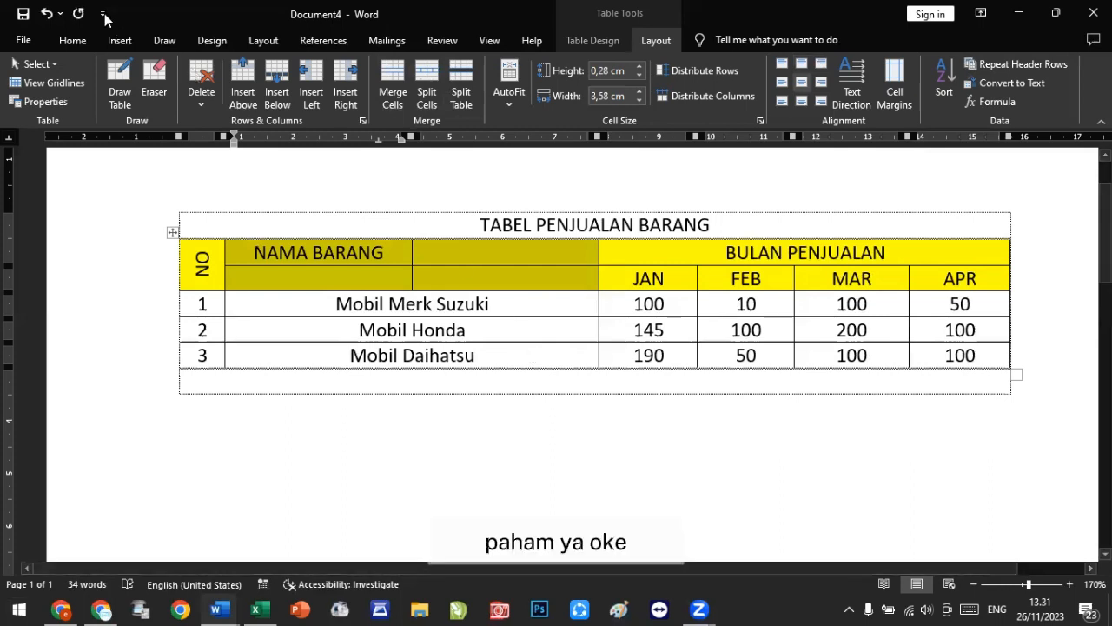
click(48, 15)
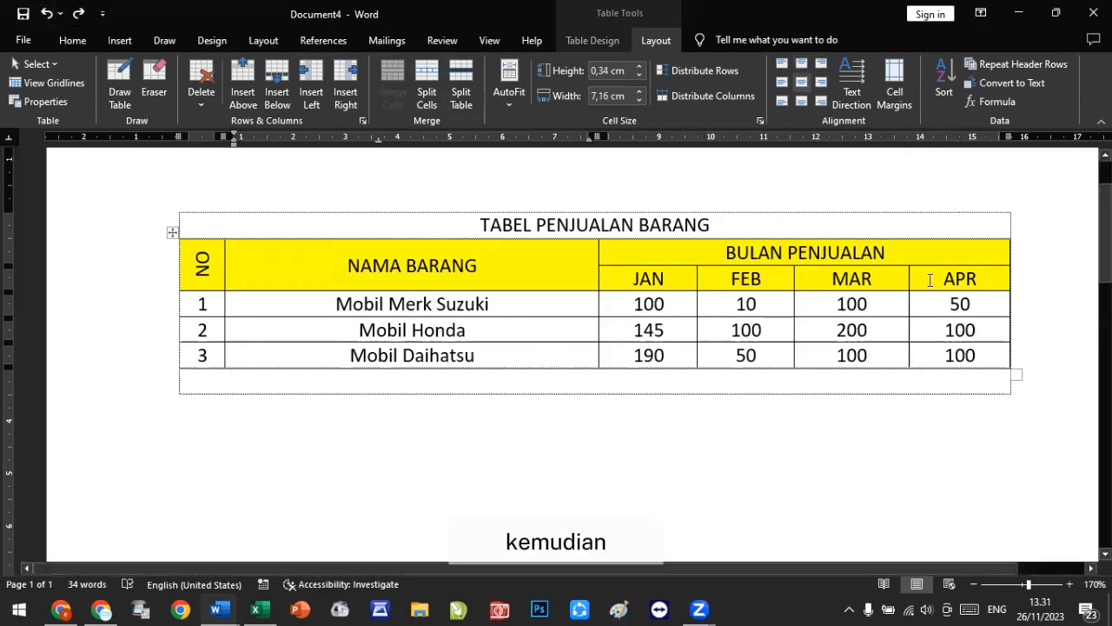
Step: Insert blank lines before the TABEL PENJUALAN BARANG title to push the table down the page
click(995, 354)
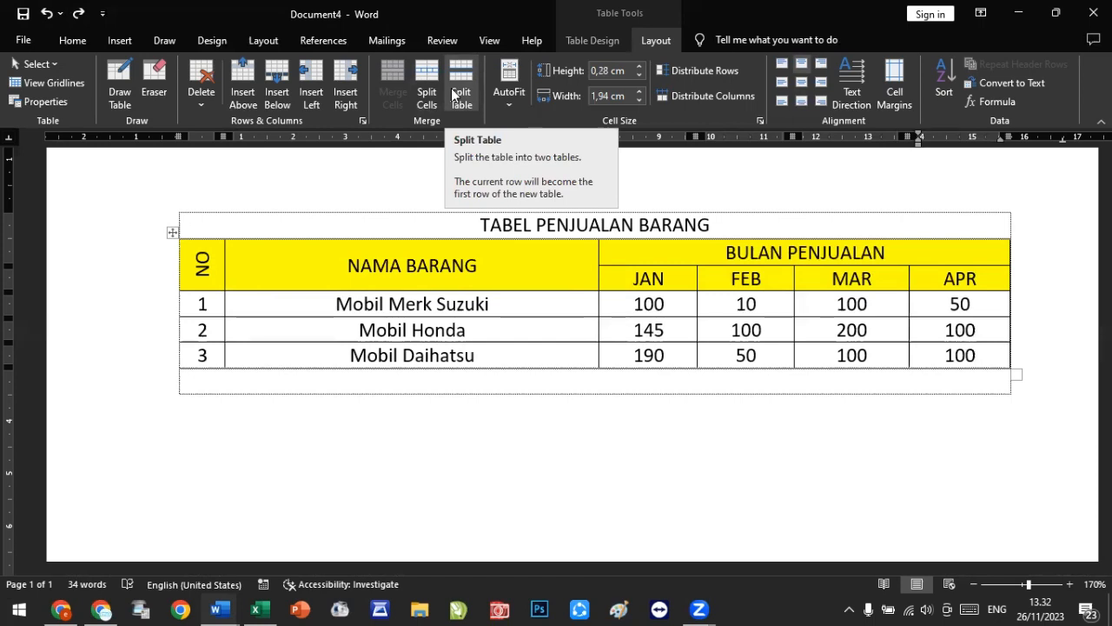
click(194, 382)
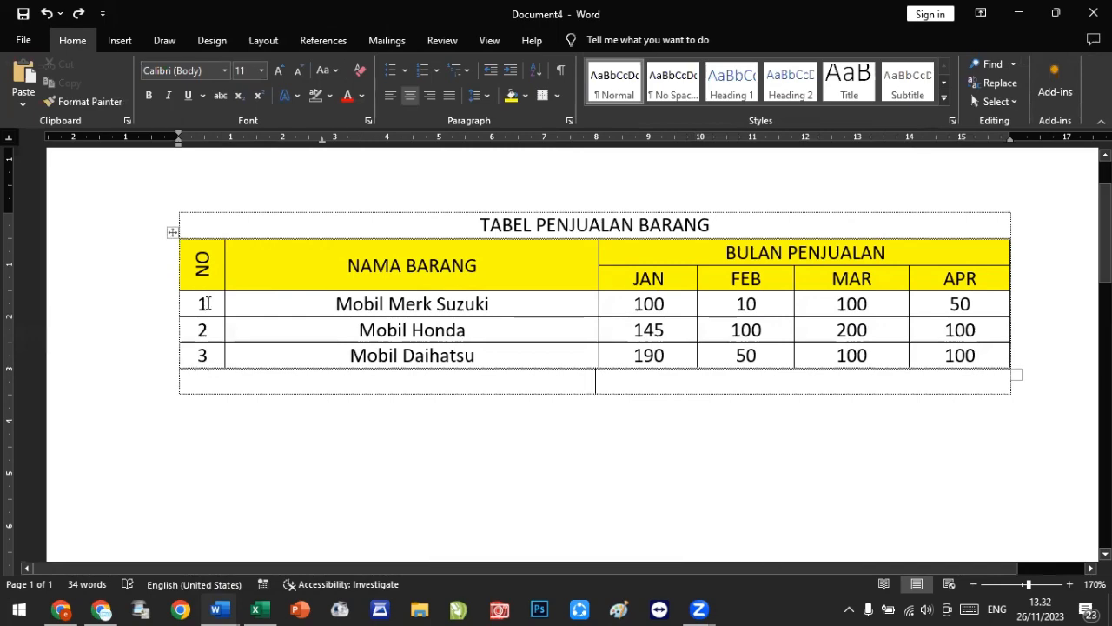
click(480, 225)
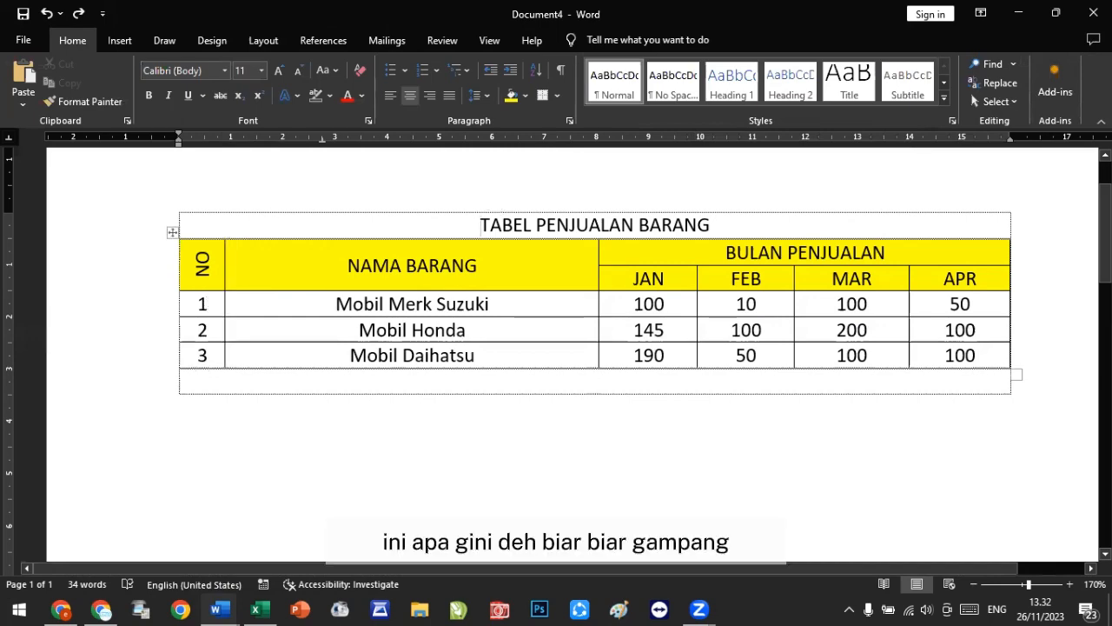
key(Return)
key(Return)
key(Return)
key(Return)
key(Return)
key(Return)
key(Return)
key(Return)
key(Return)
key(Return)
key(Return)
key(Return)
key(Return)
key(Return)
Step: Add more blank lines above the title until the table breaks across two pages
scroll(600, 423, down, 10)
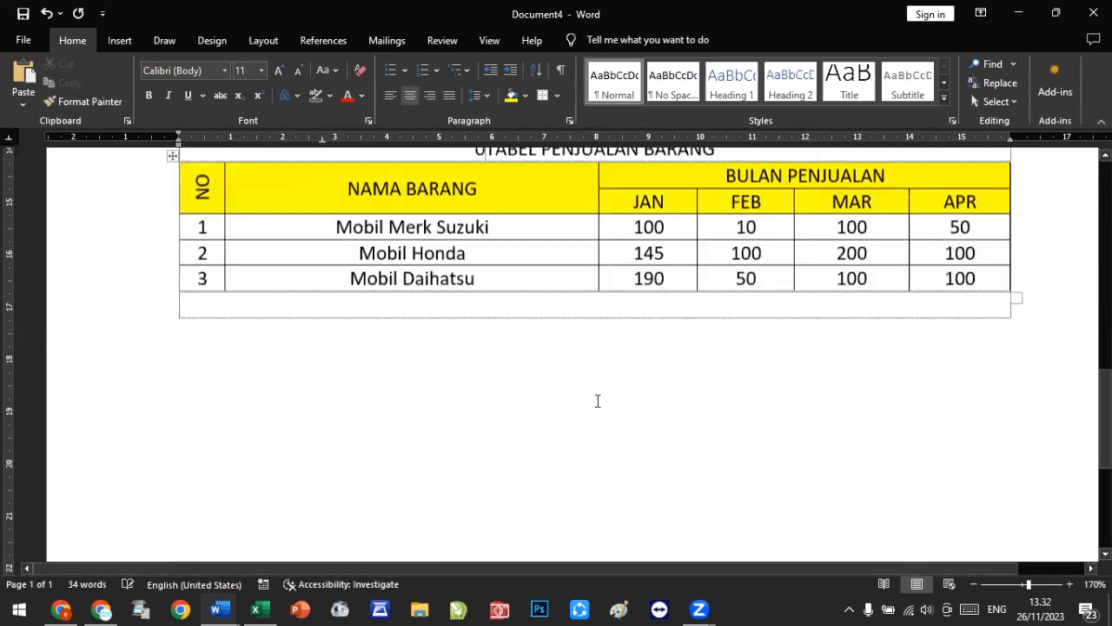
text(0)
scroll(601, 423, down, 5)
scroll(595, 348, down, 3)
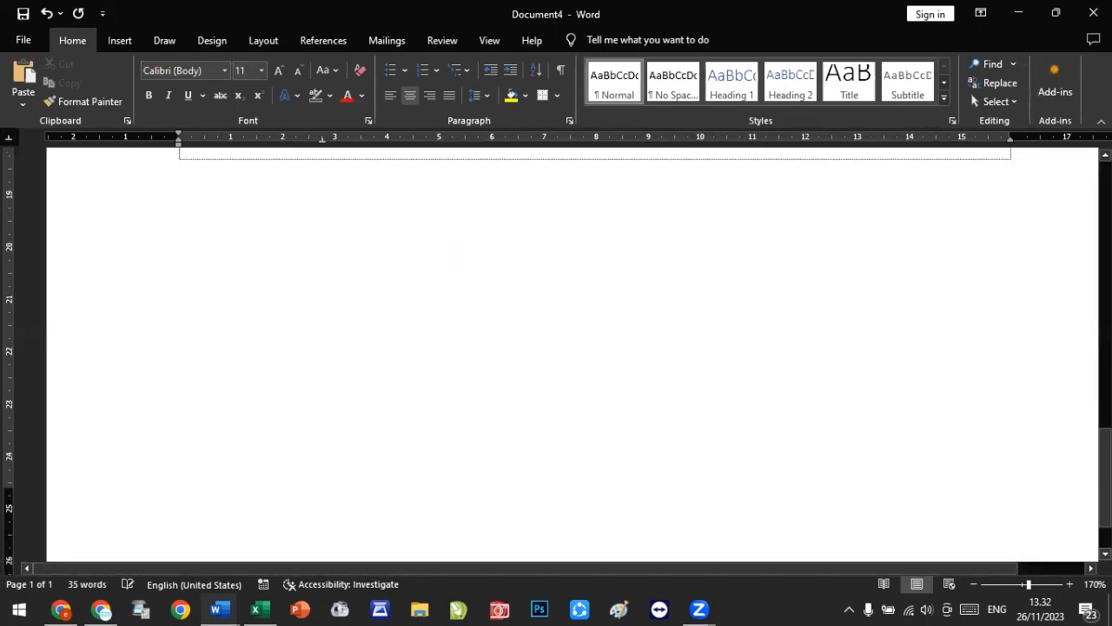
scroll(596, 348, up, 9)
scroll(595, 348, down, 3)
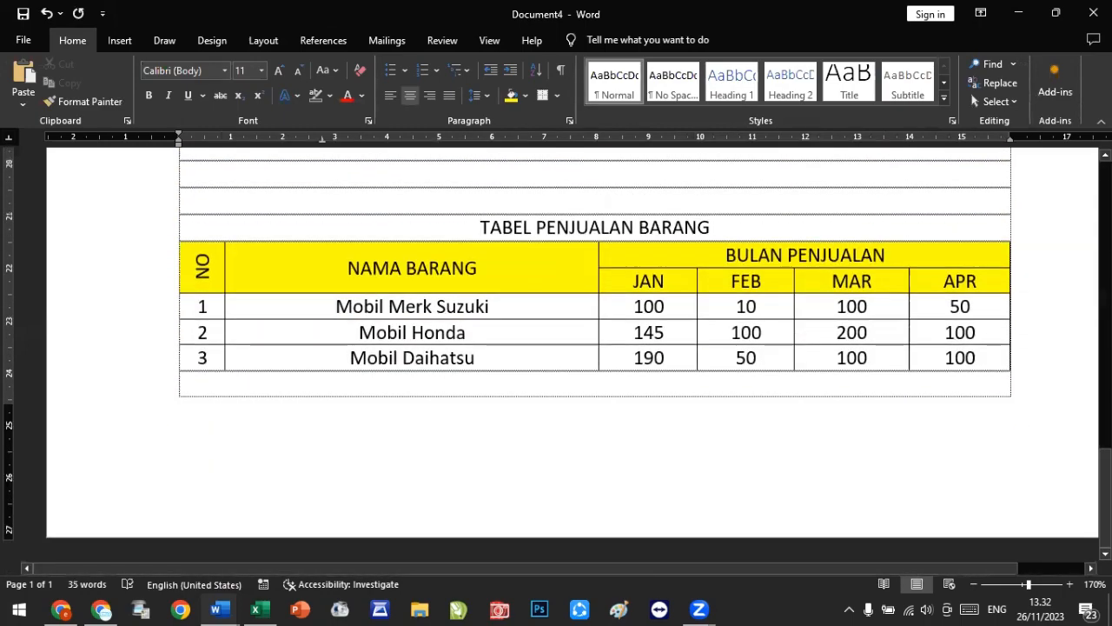
key(Return)
key(Return)
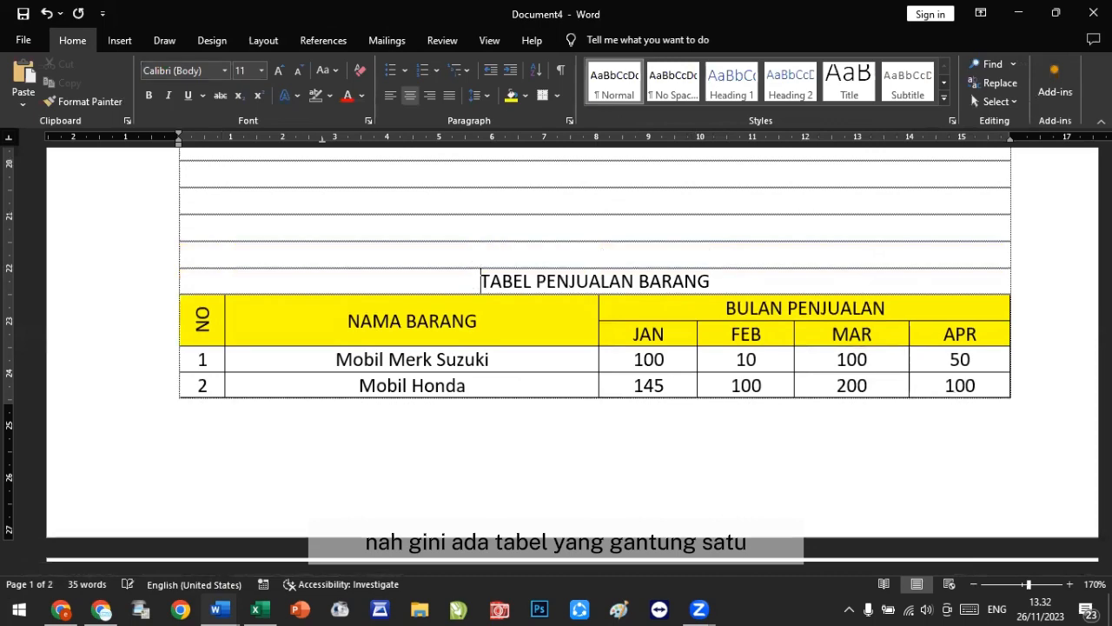
Step: Add blank lines after the last value of the Mobil Honda row, then undo them
scroll(556, 347, down, 5)
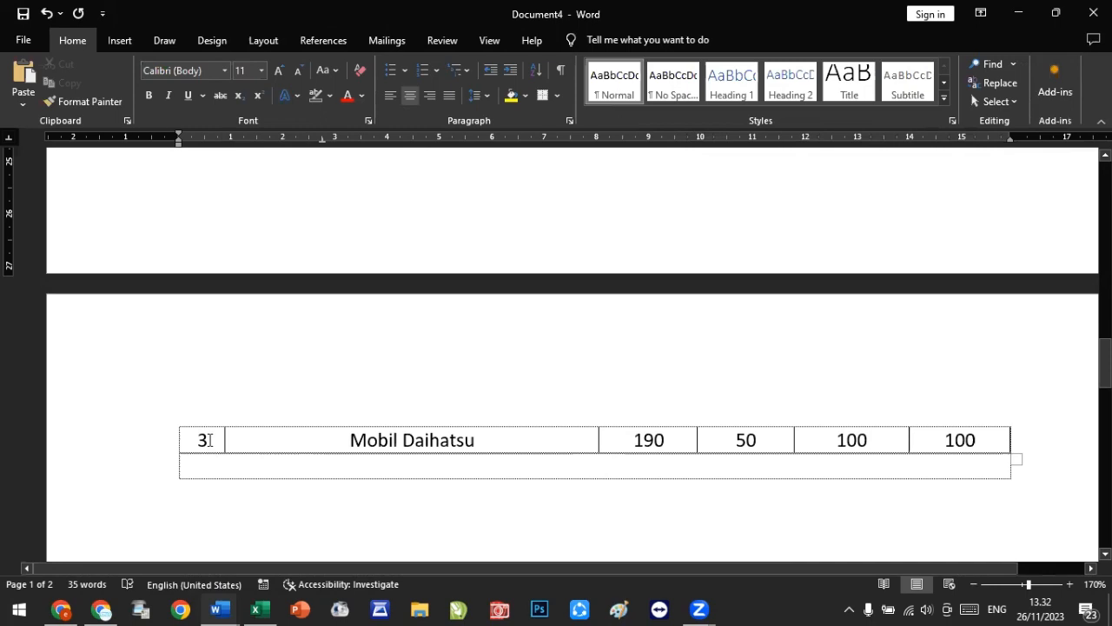
scroll(210, 439, up, 3)
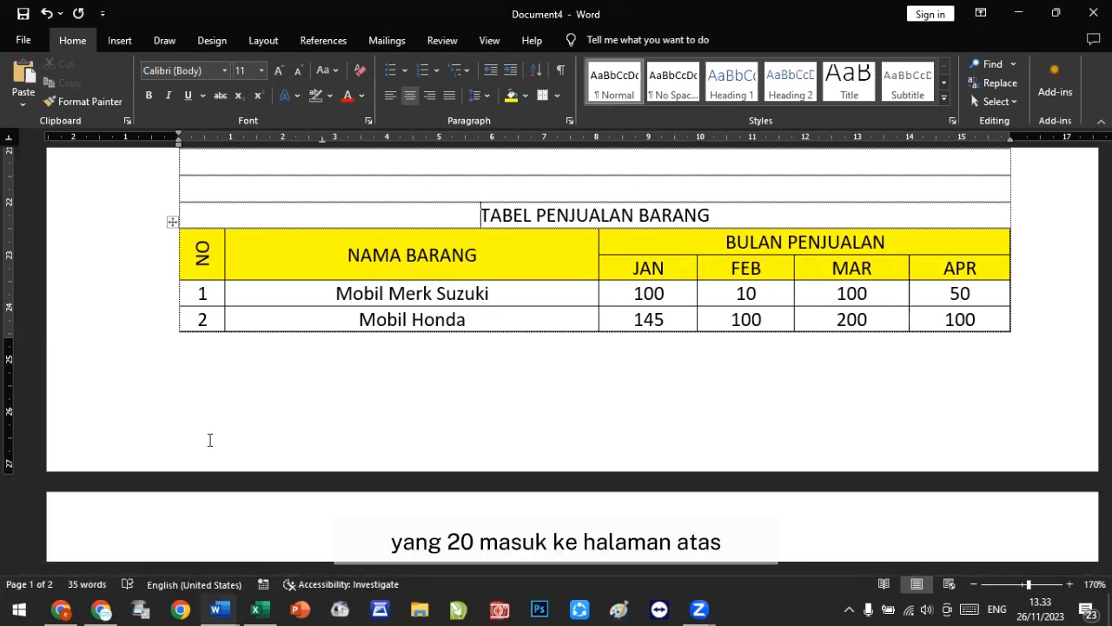
scroll(663, 375, down, 3)
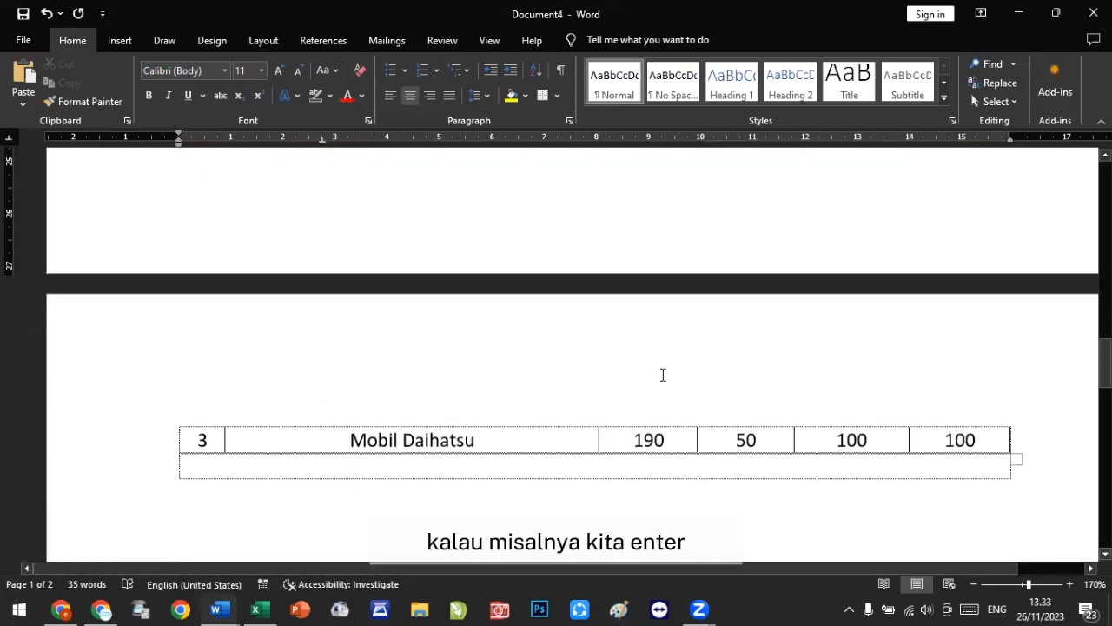
scroll(616, 373, up, 2)
click(977, 254)
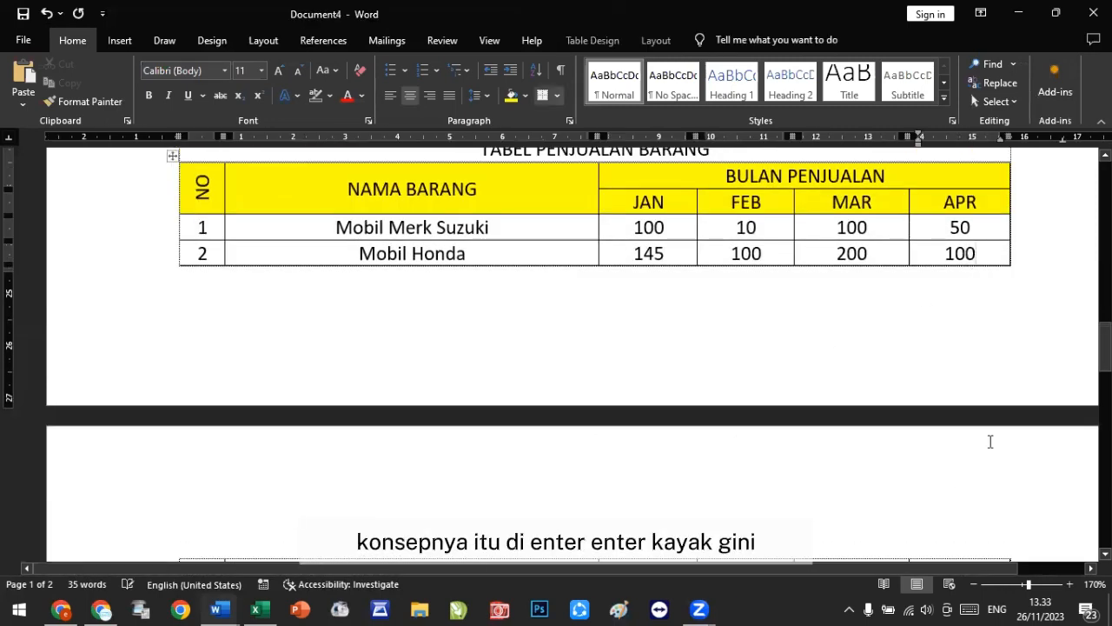
key(Return)
key(Return)
key(Return)
key(Return)
key(Return)
key(Return)
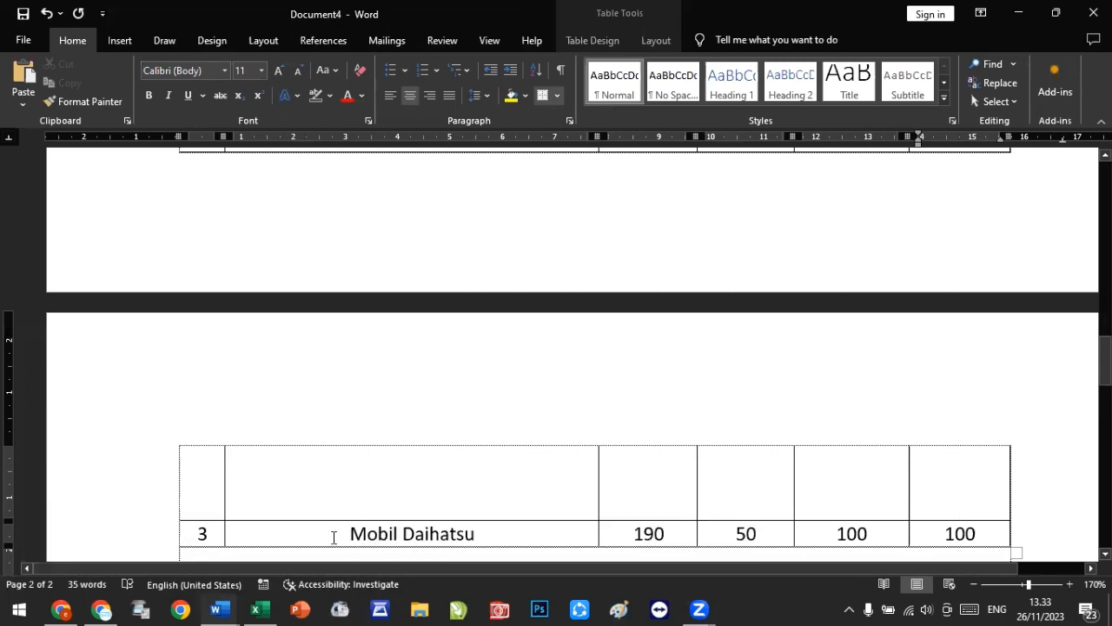
click(48, 14)
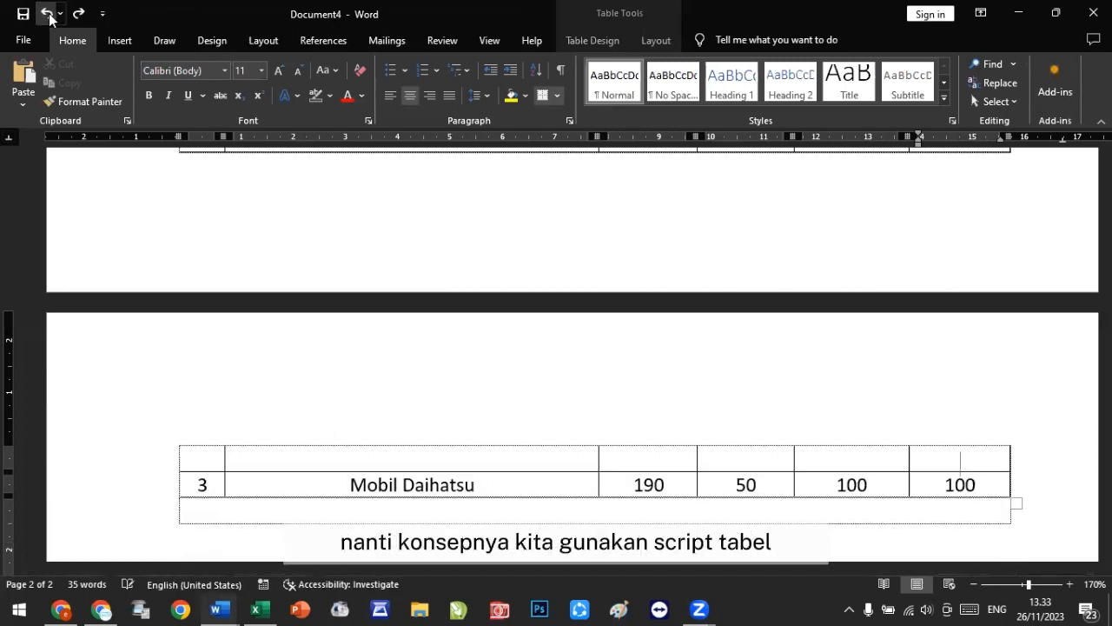
click(48, 14)
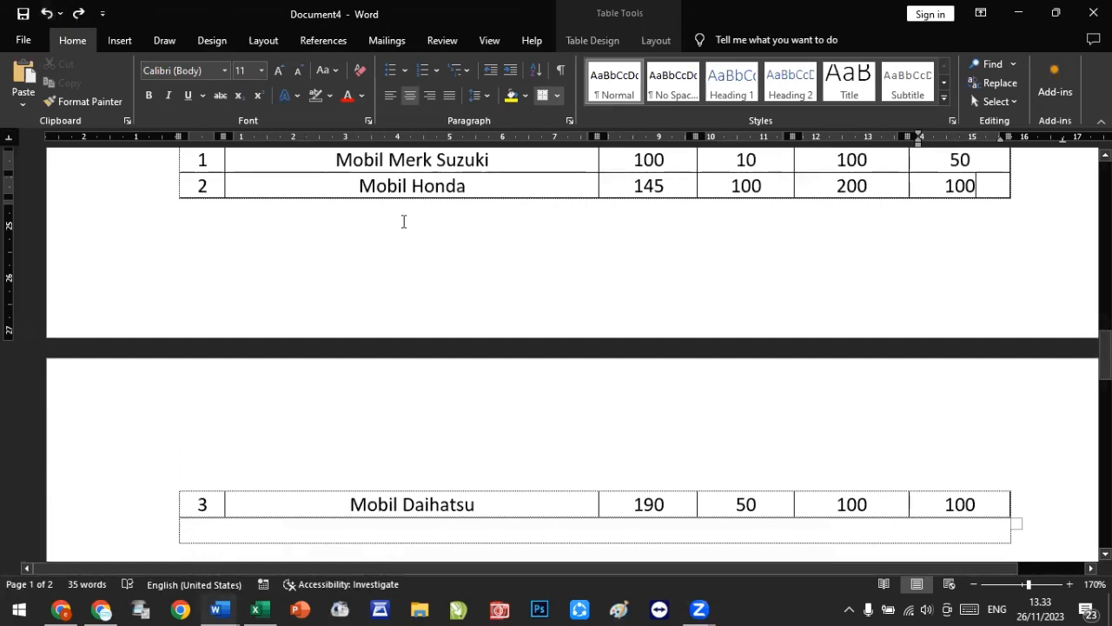
Step: Split the table so the Mobil Honda row starts a separate table
scroll(402, 218, up, 1)
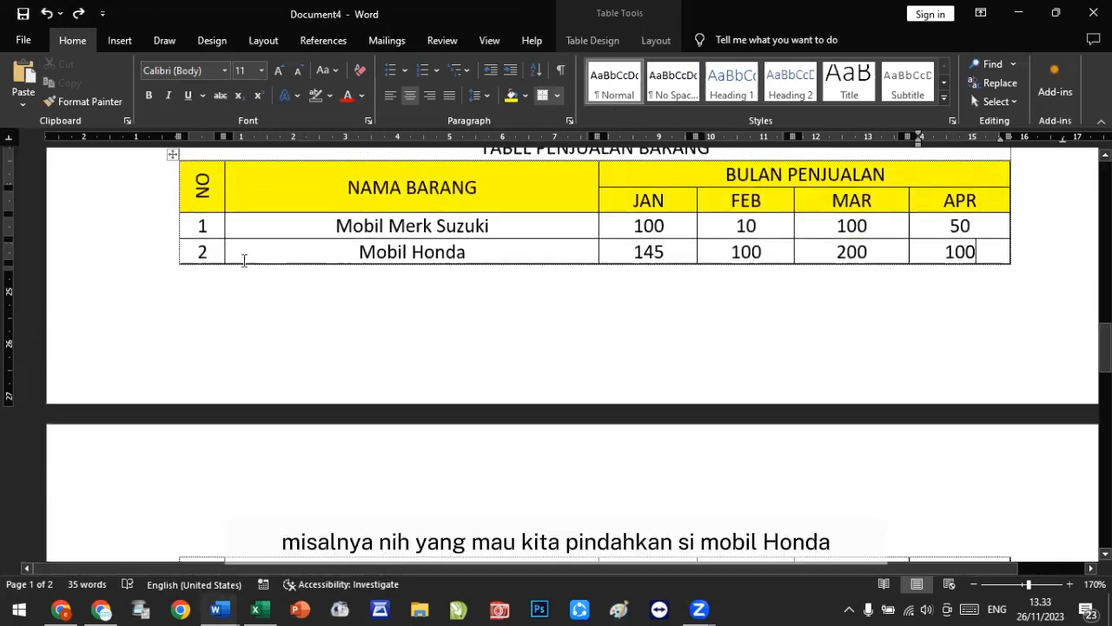
scroll(208, 252, down, 4)
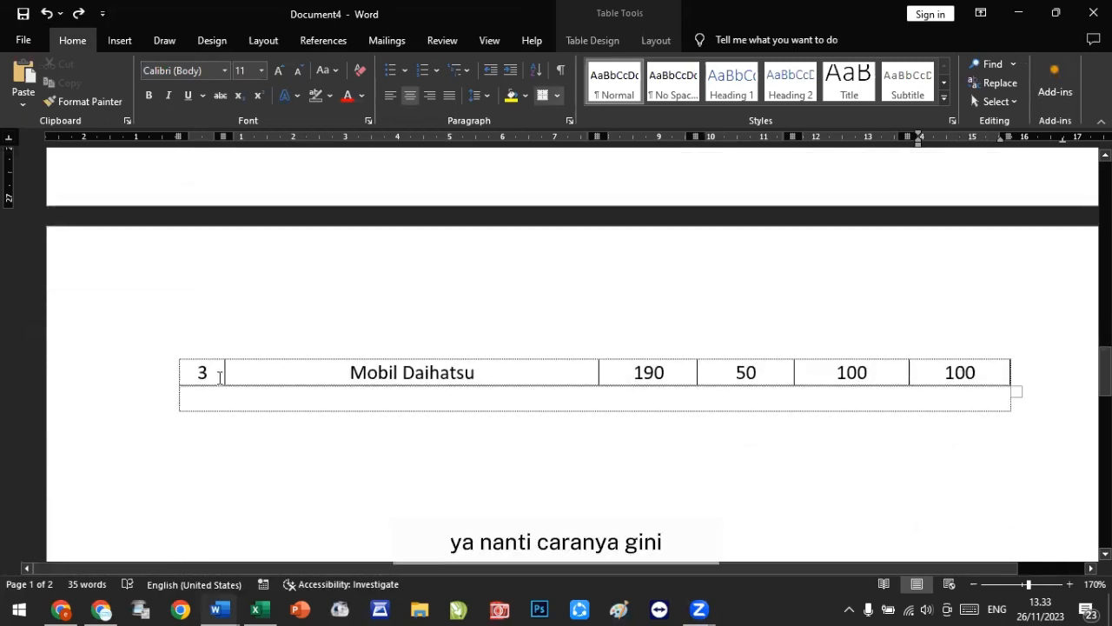
scroll(222, 380, up, 3)
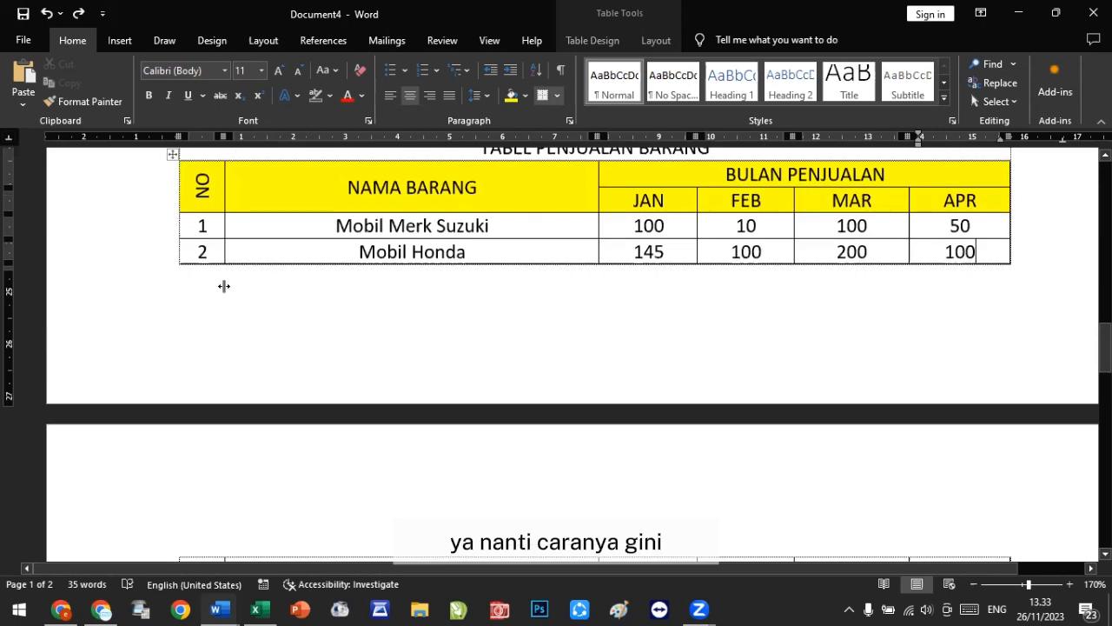
click(217, 249)
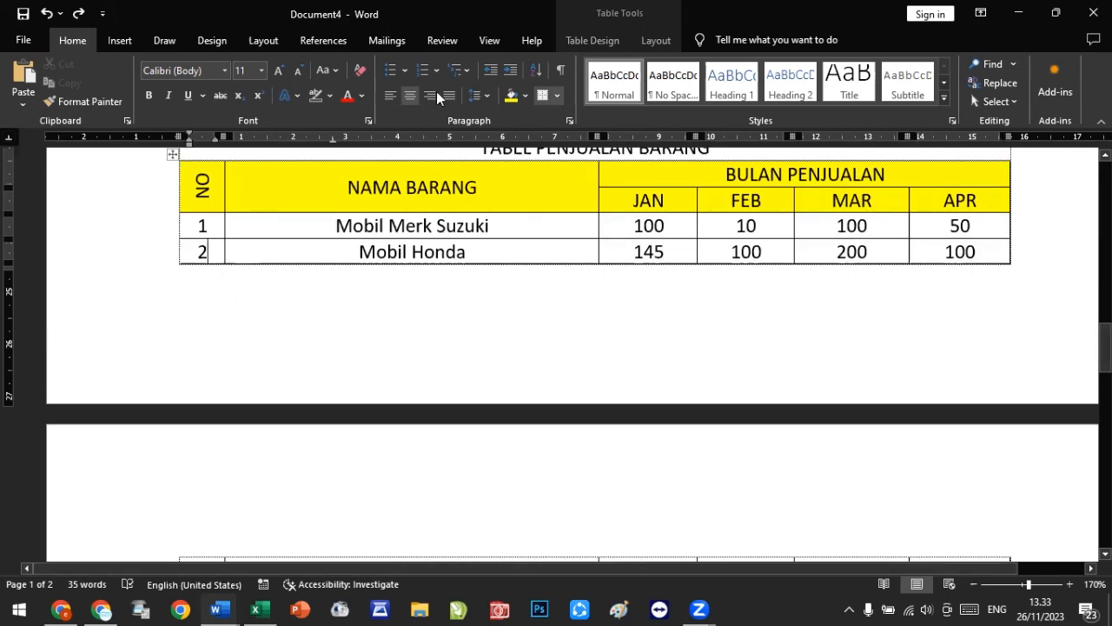
click(654, 40)
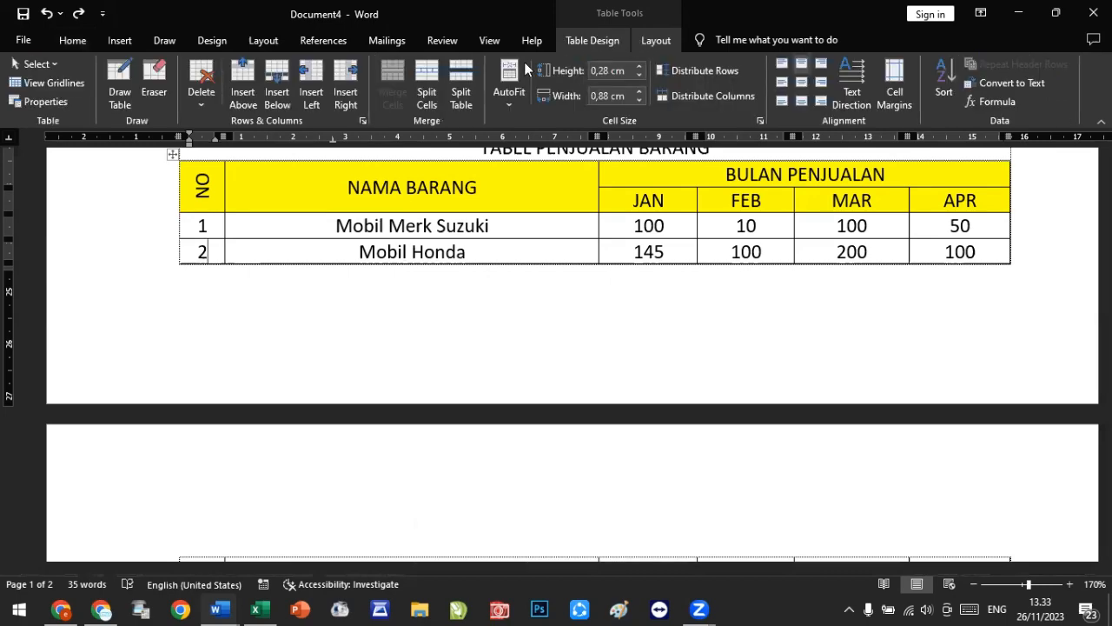
click(468, 80)
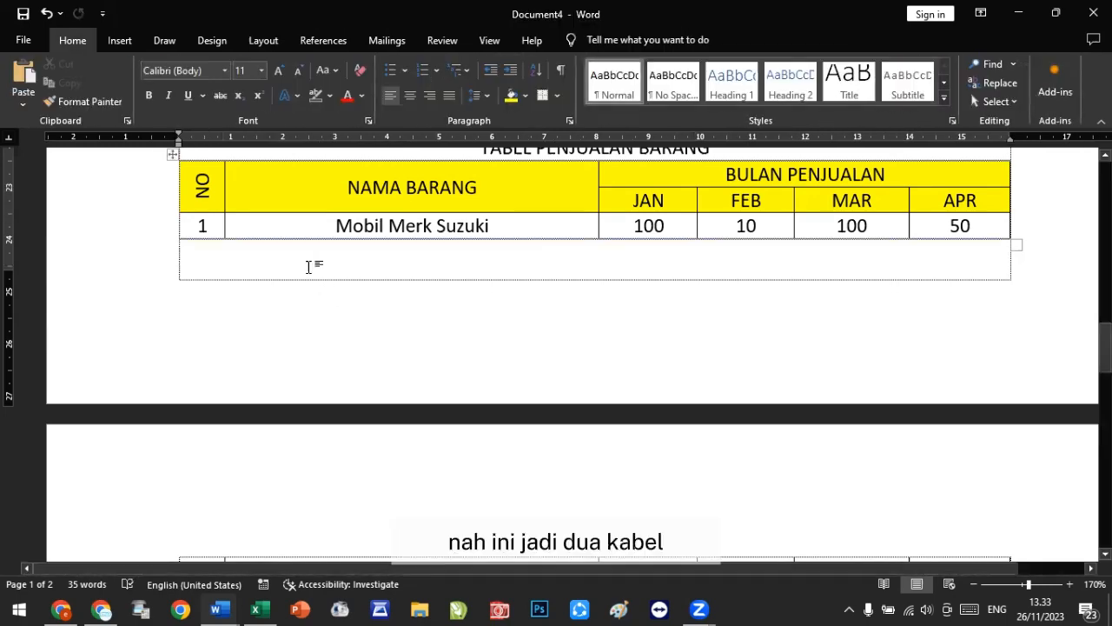
Step: Add four blank lines above the TABEL PENJUALAN BARANG title
scroll(309, 261, down, 2)
scroll(309, 261, up, 2)
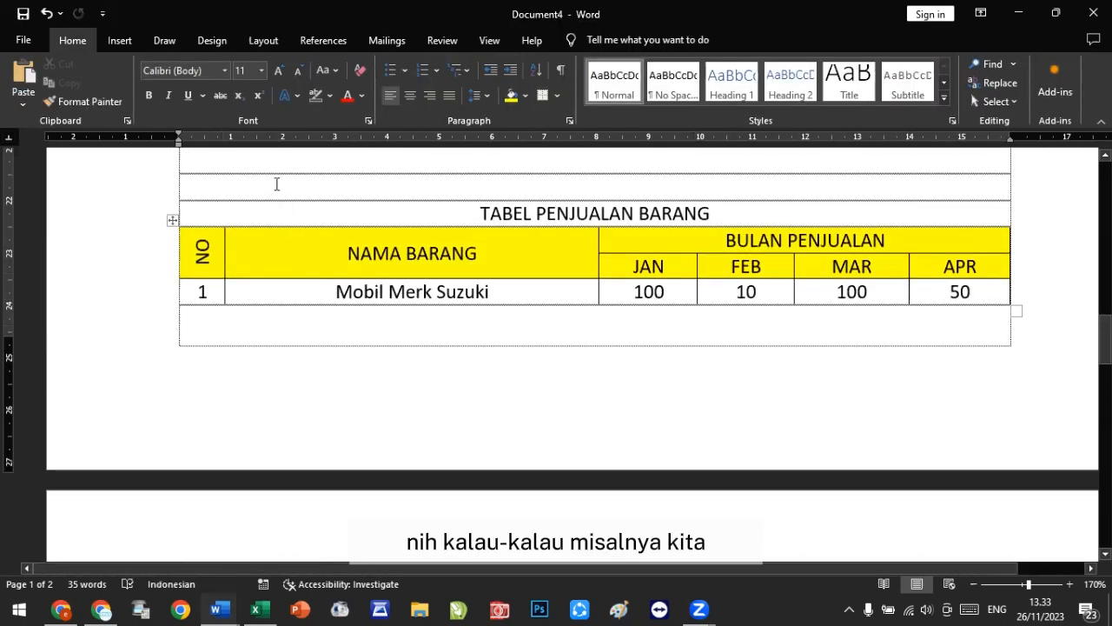
click(277, 184)
key(Return)
key(Return)
key(Return)
key(Return)
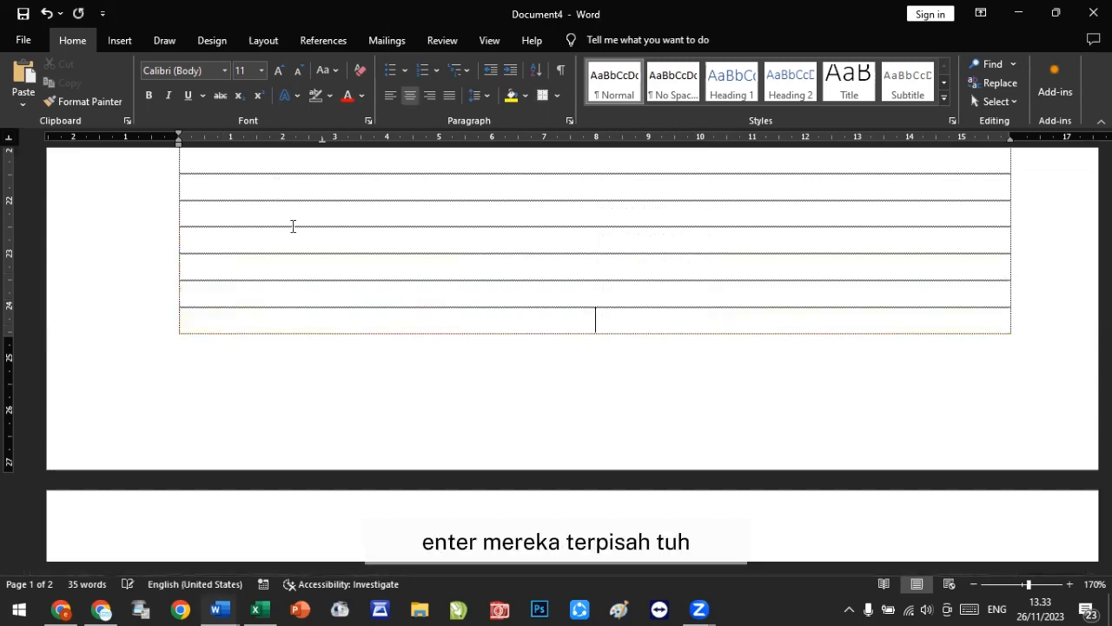
Step: Add blank lines between the Mobil Merk Suzuki row and the separated Mobil Honda row
scroll(305, 275, down, 5)
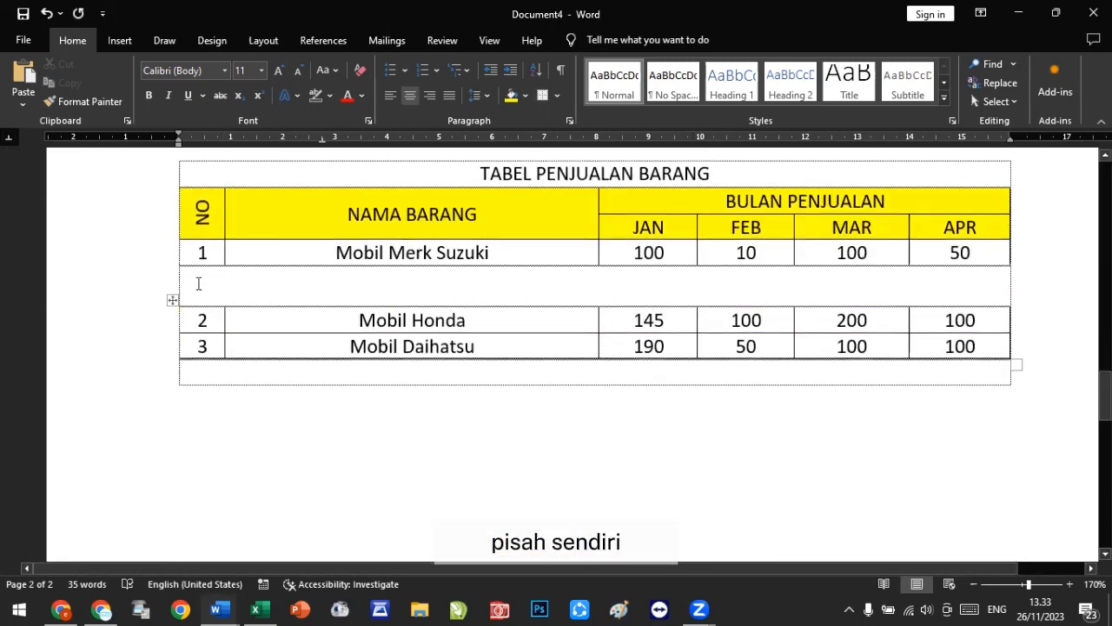
click(200, 291)
key(Return)
key(Return)
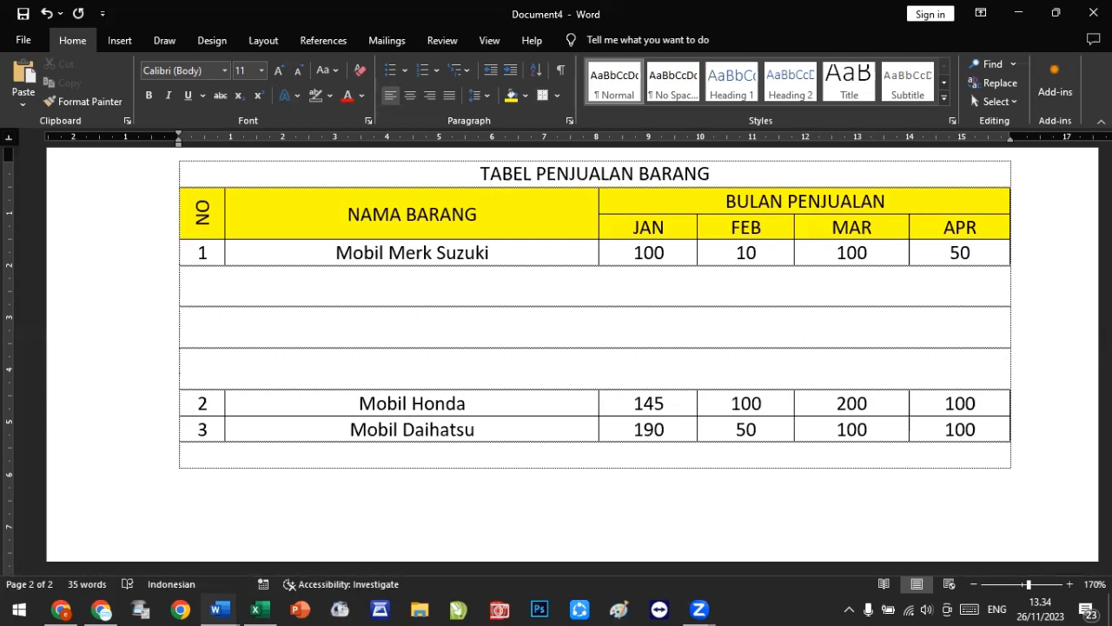
Step: Undo the recent changes until the whole table is rejoined at the top of the first page
click(46, 14)
click(47, 15)
click(47, 14)
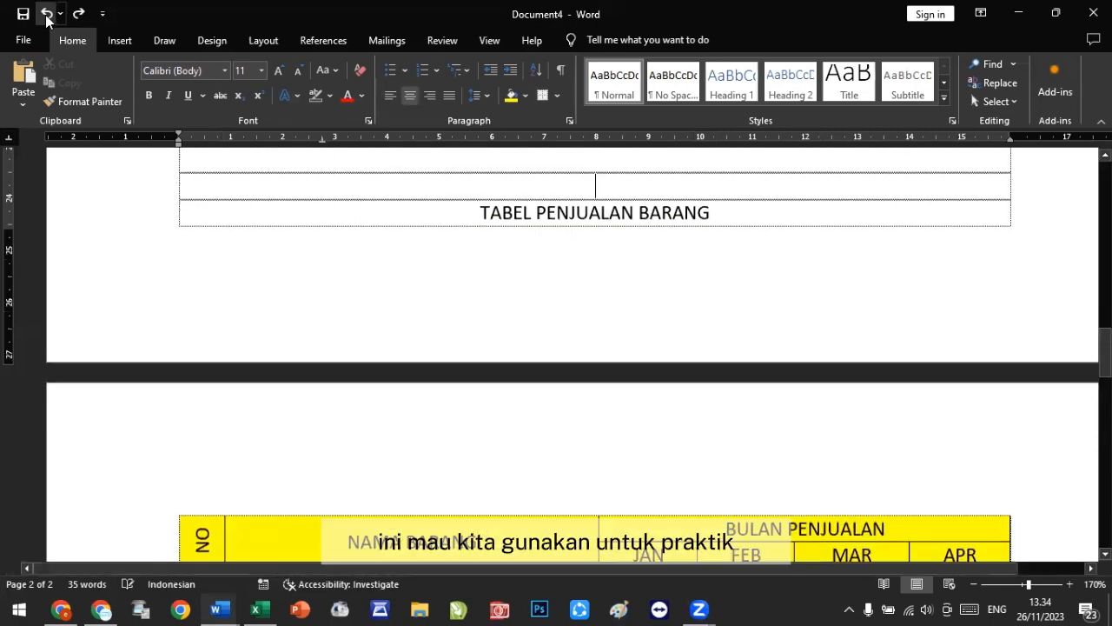
click(47, 15)
click(47, 14)
click(47, 15)
click(47, 14)
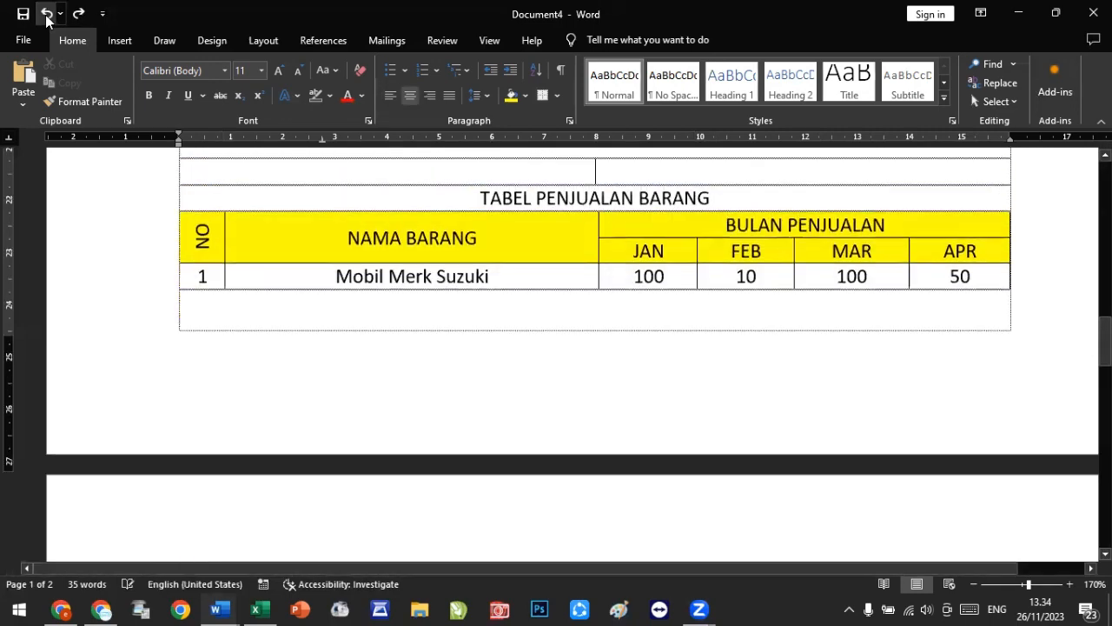
click(46, 14)
click(47, 14)
click(47, 15)
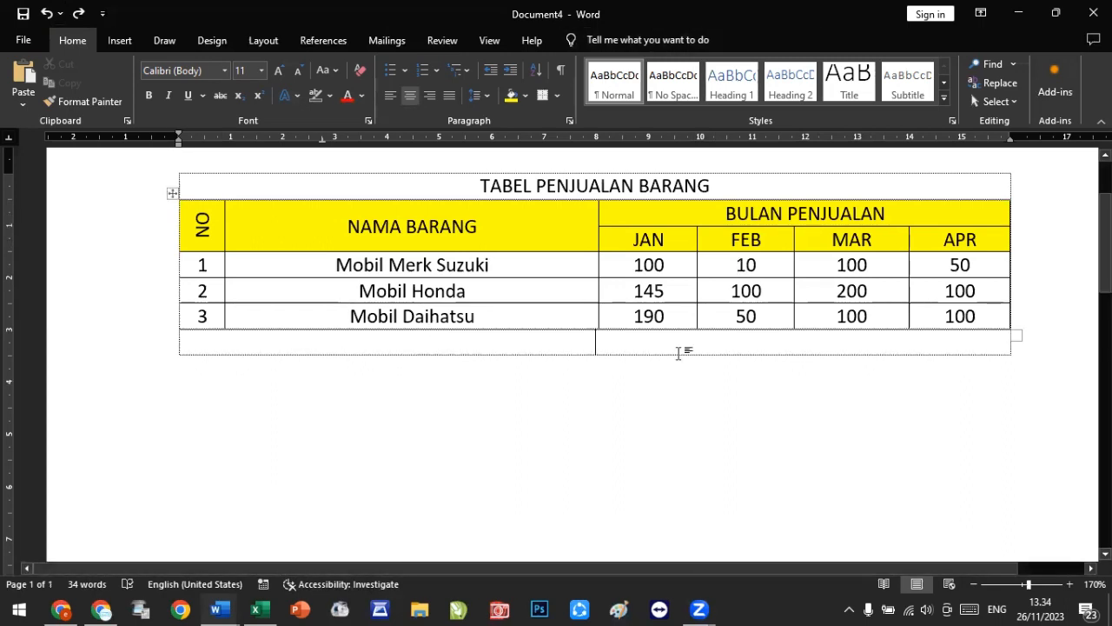
Step: Open the print preview and zoom in and out to inspect the table's layout
key(ctrl+p)
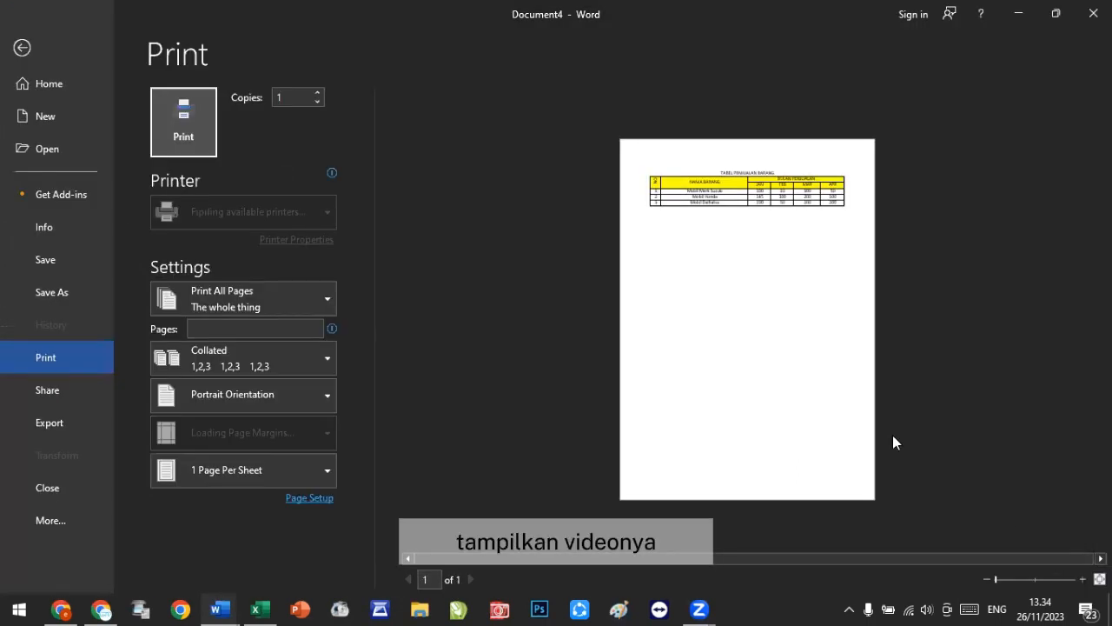
click(1042, 579)
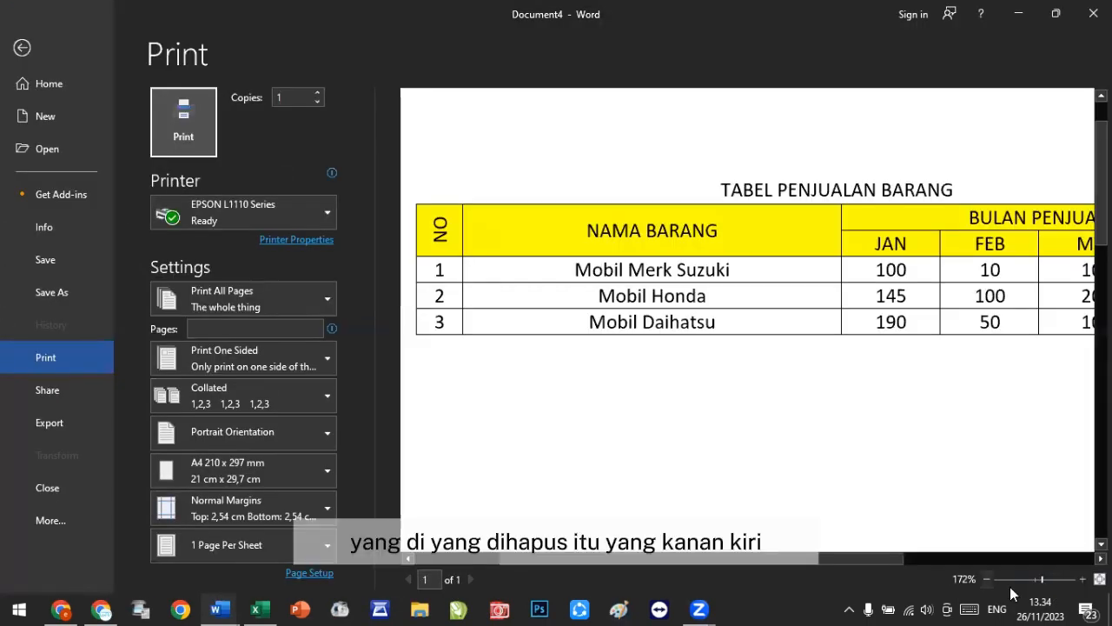
click(987, 579)
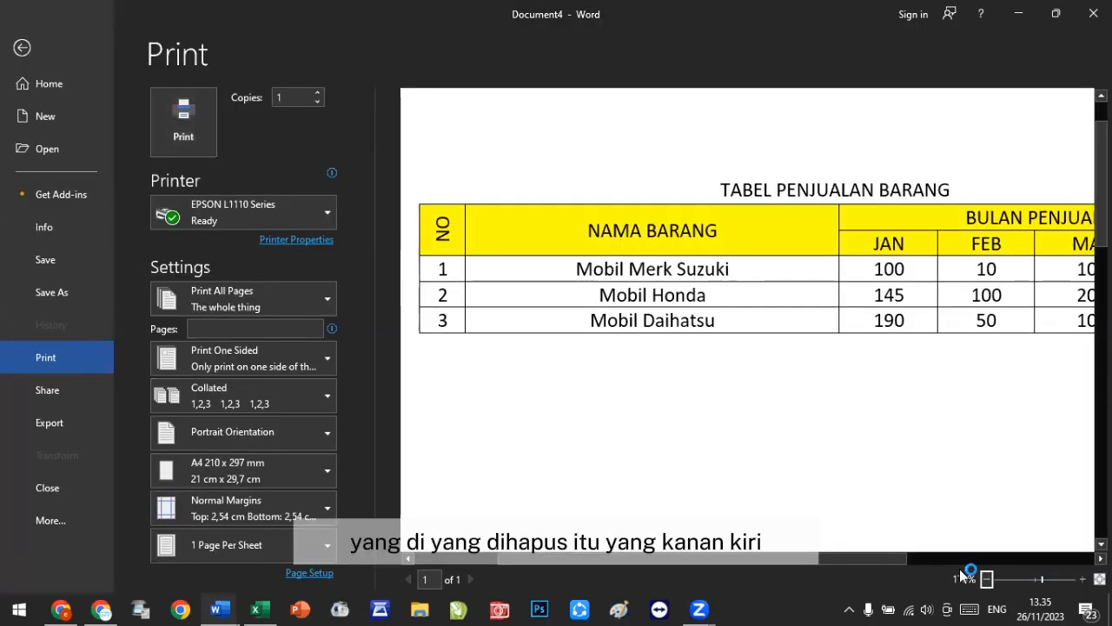
click(986, 579)
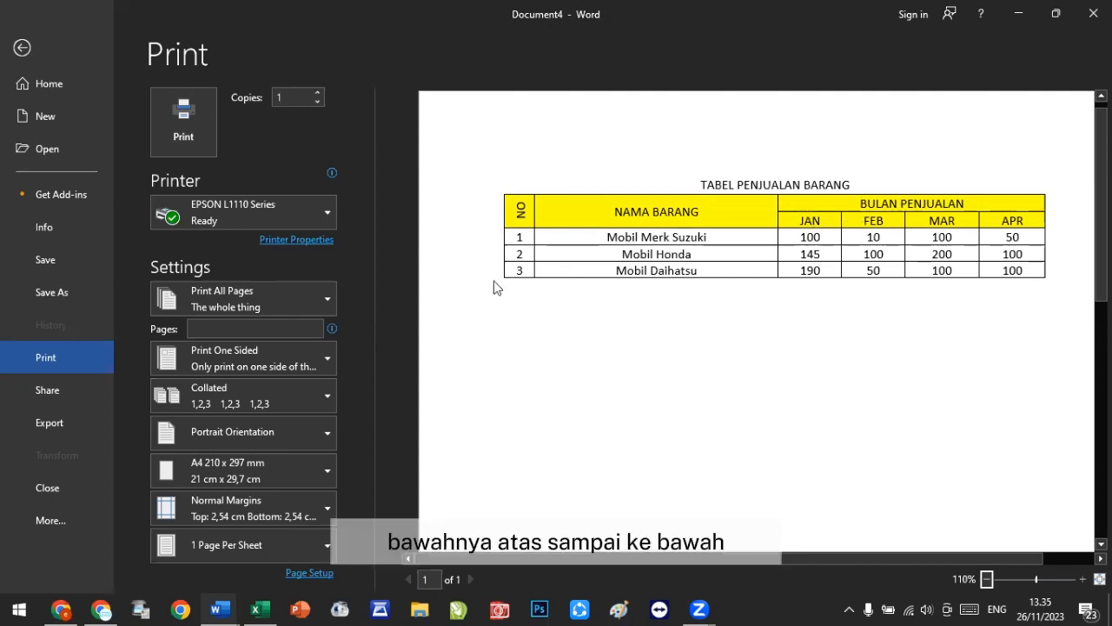
click(14, 51)
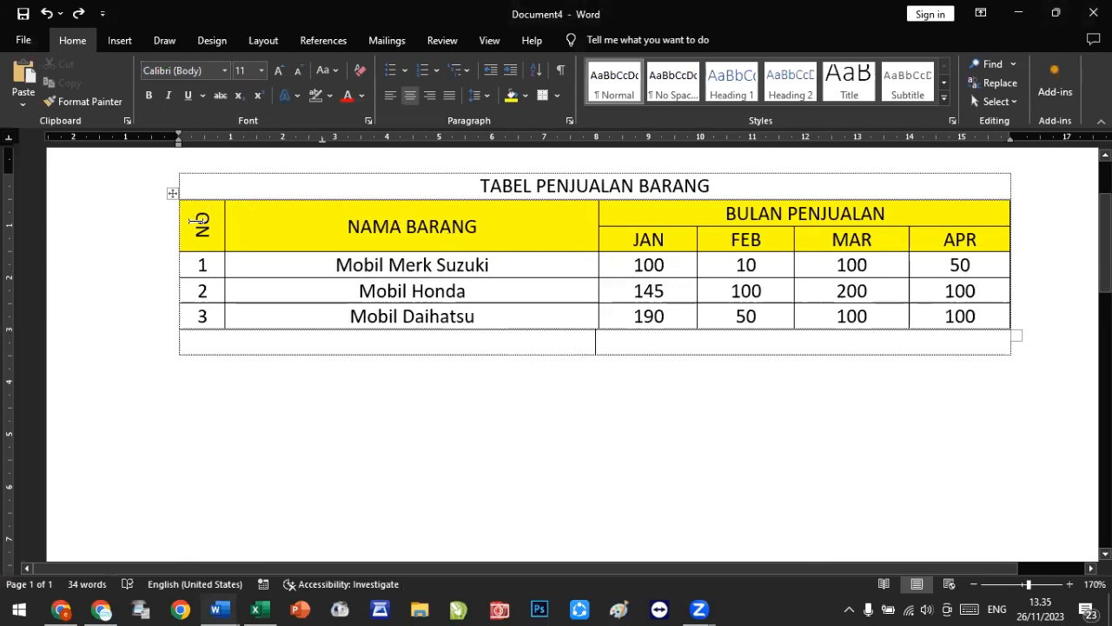
Step: Select the whole table and use custom Borders and Shading to remove all its vertical border lines
drag(195, 224, 971, 315)
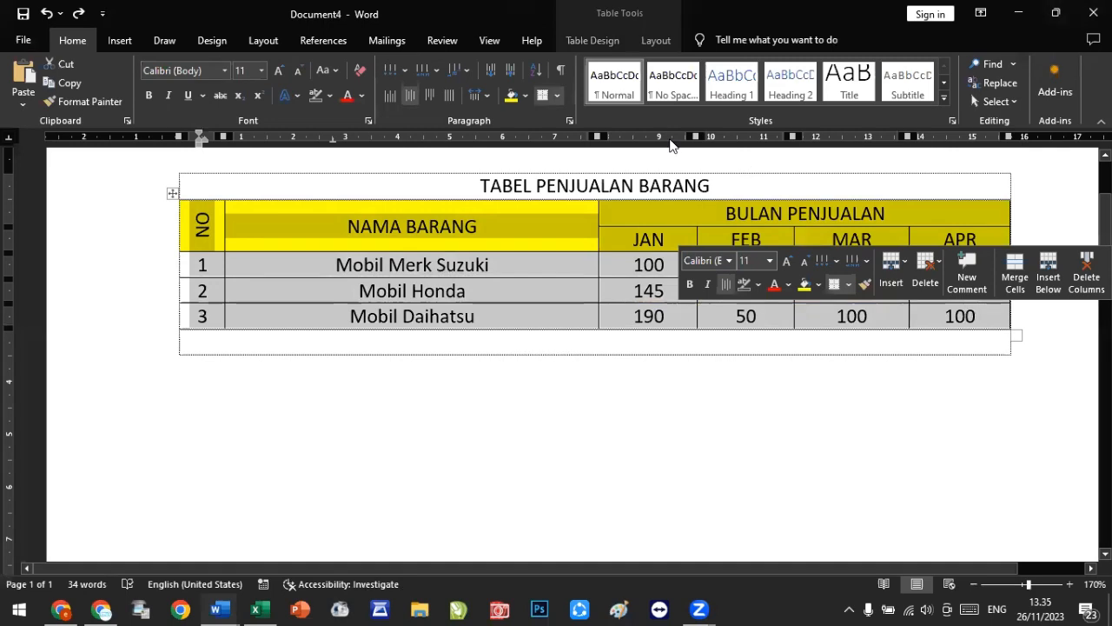
click(557, 97)
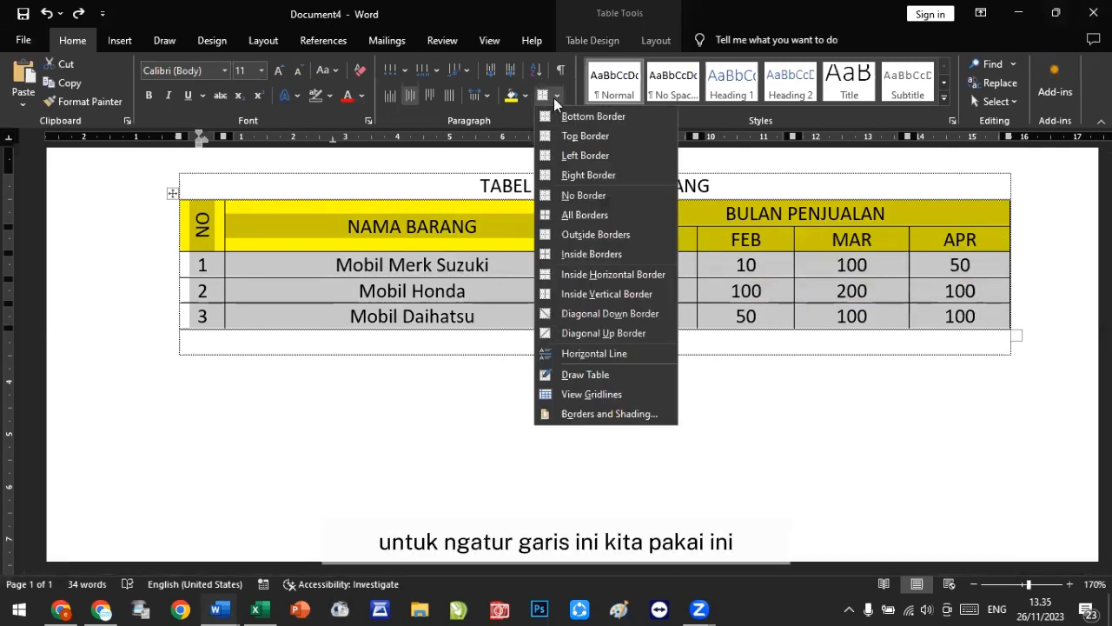
click(640, 414)
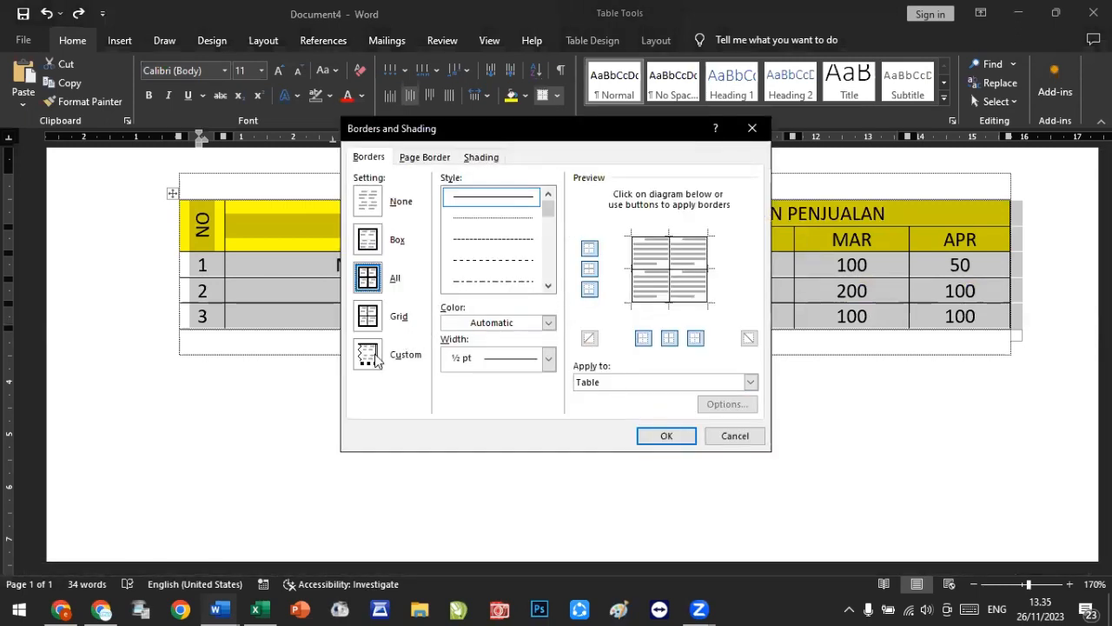
click(372, 357)
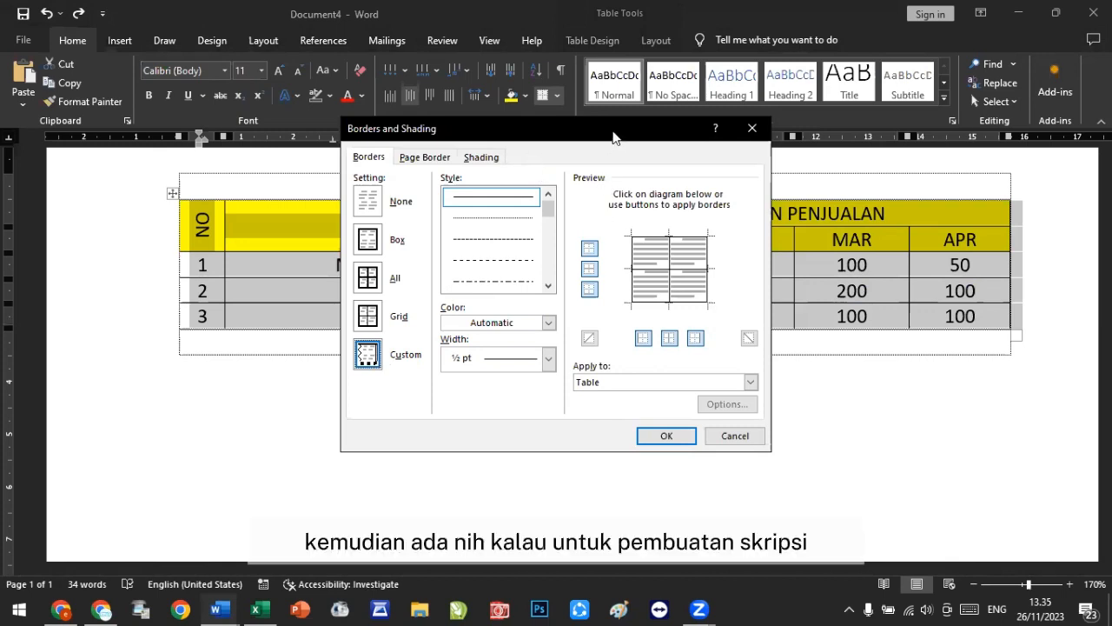
drag(616, 140, 687, 214)
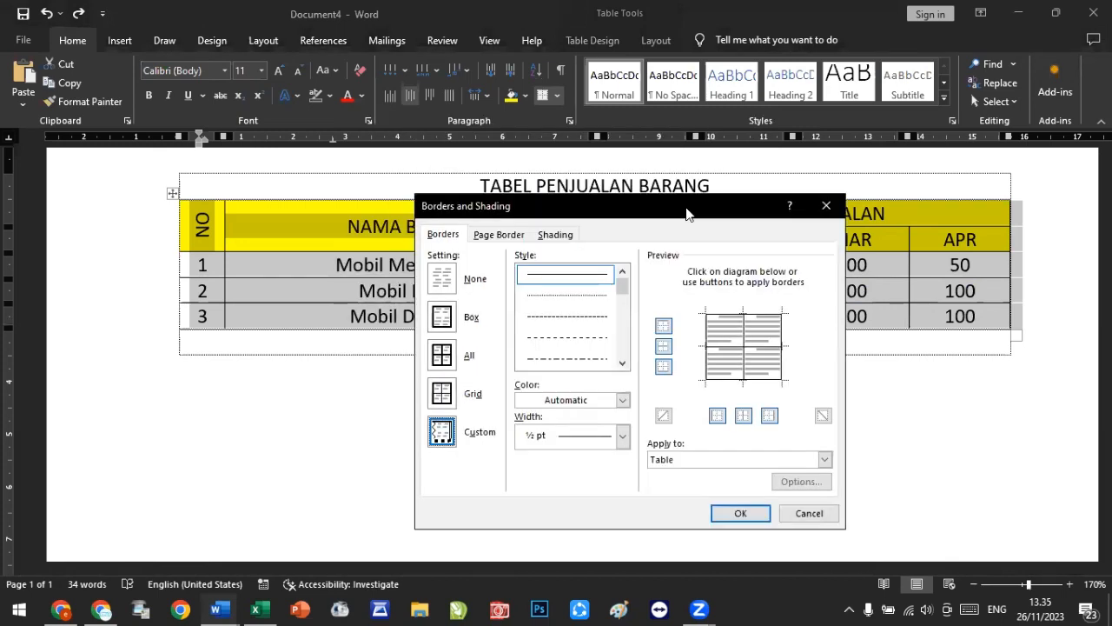
click(710, 326)
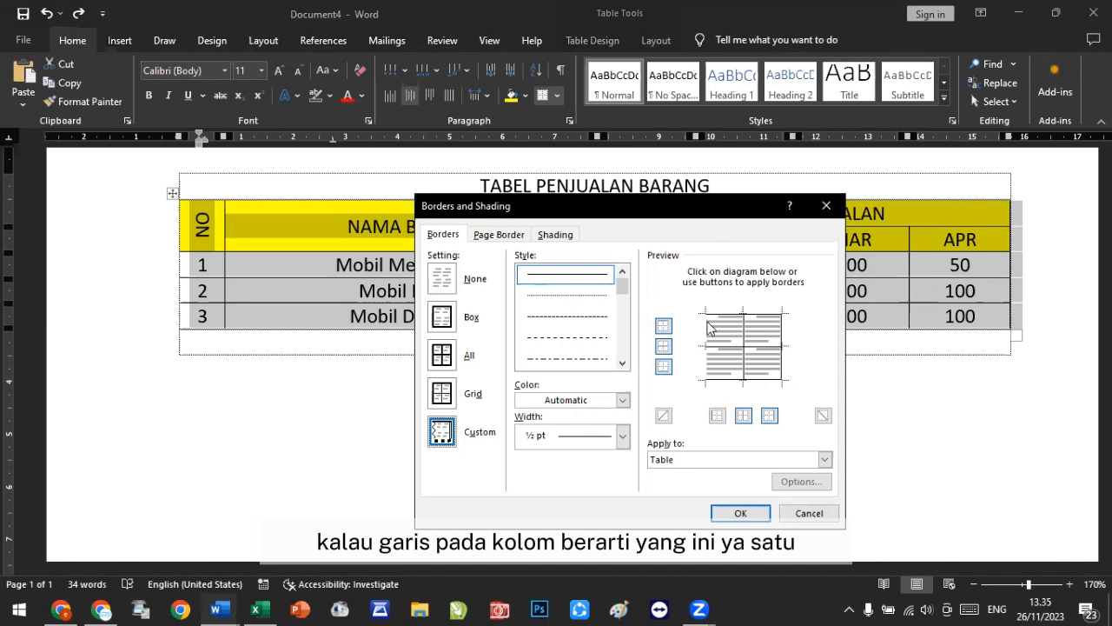
click(745, 332)
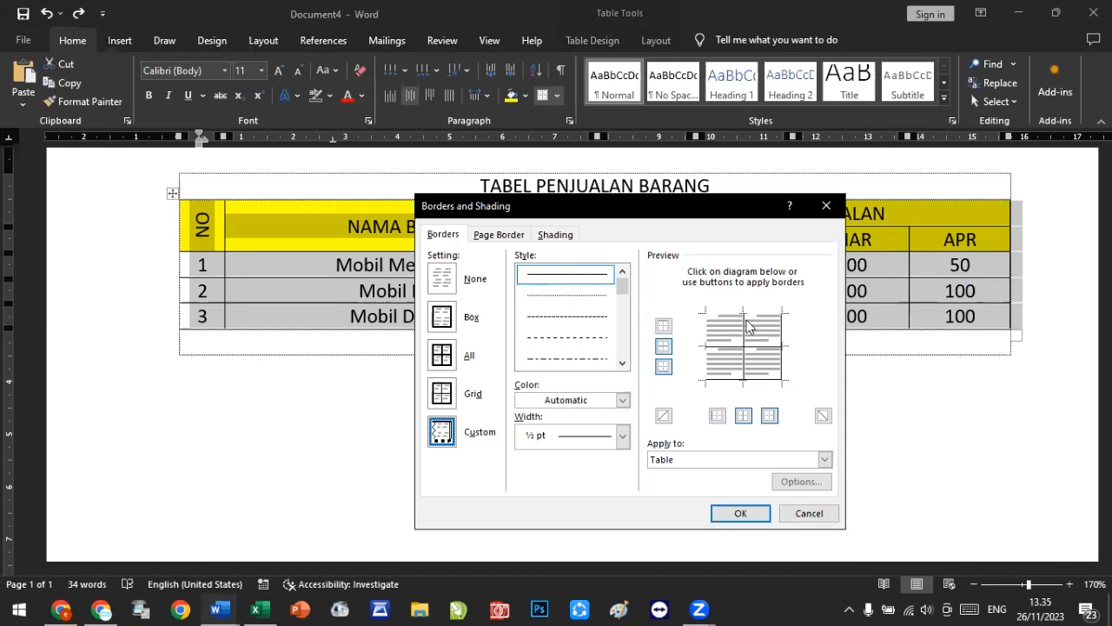
click(745, 315)
click(746, 345)
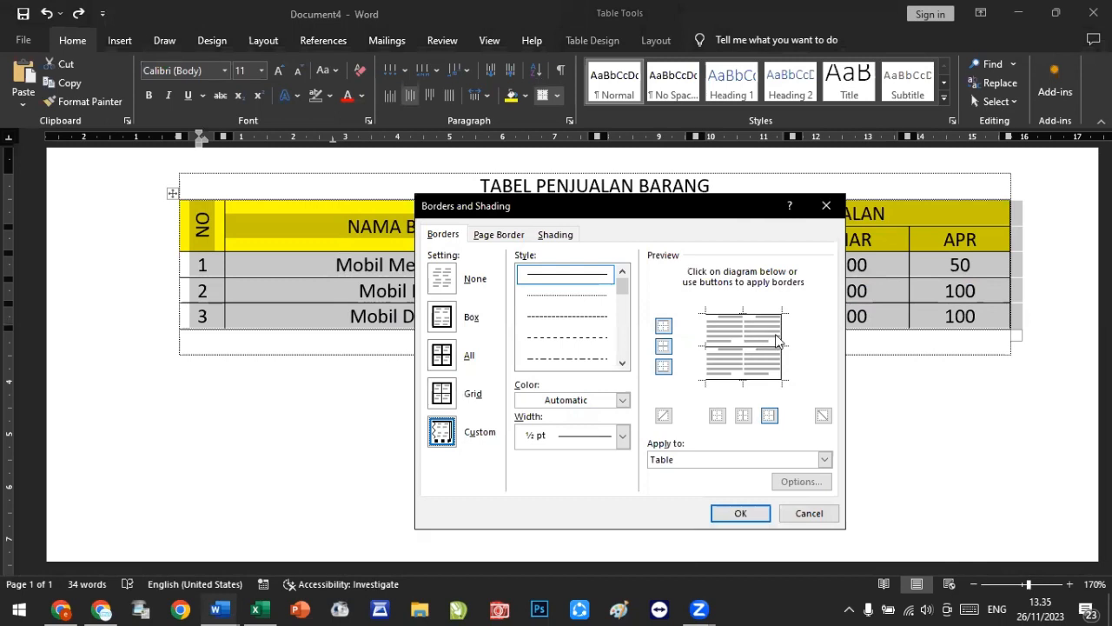
click(784, 344)
click(740, 512)
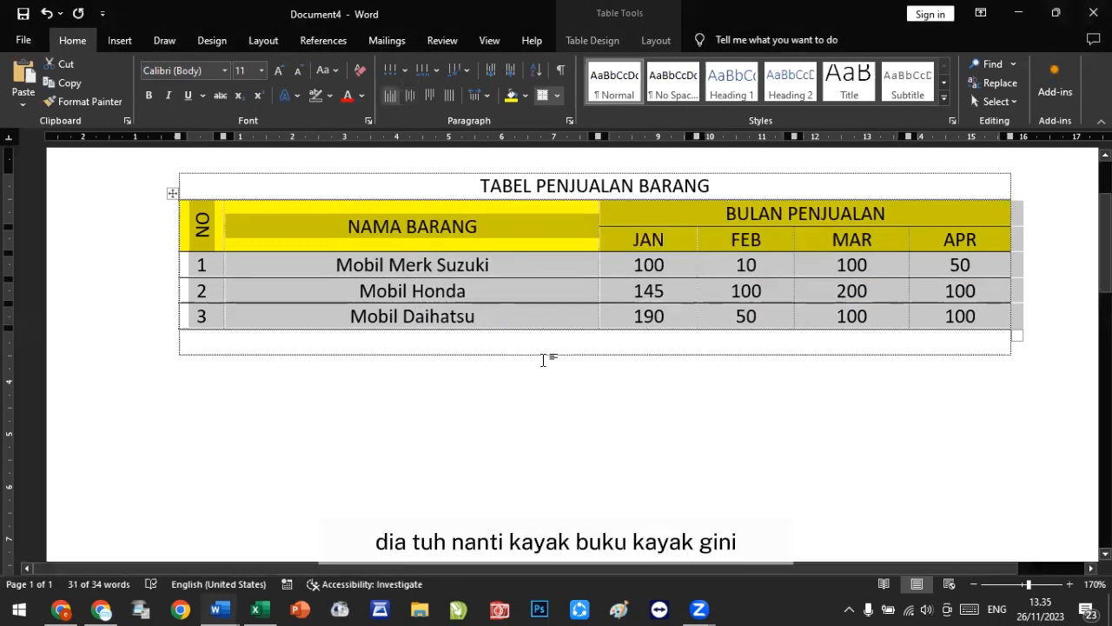
Step: Open the print preview again and zoom in to inspect the table's borders
click(543, 356)
key(ctrl+p)
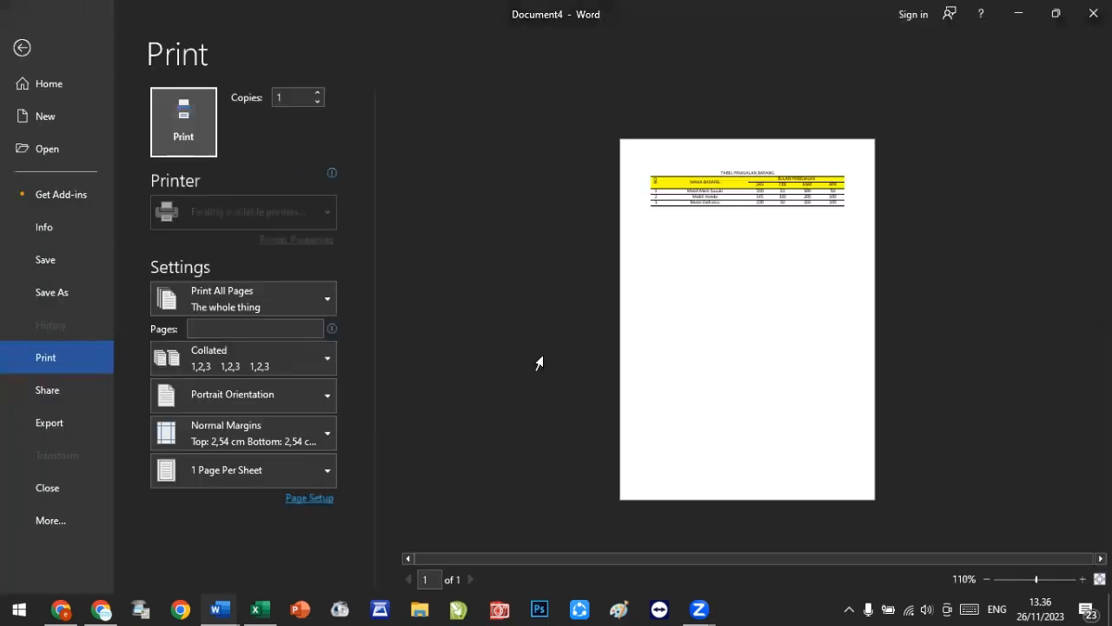
click(1042, 579)
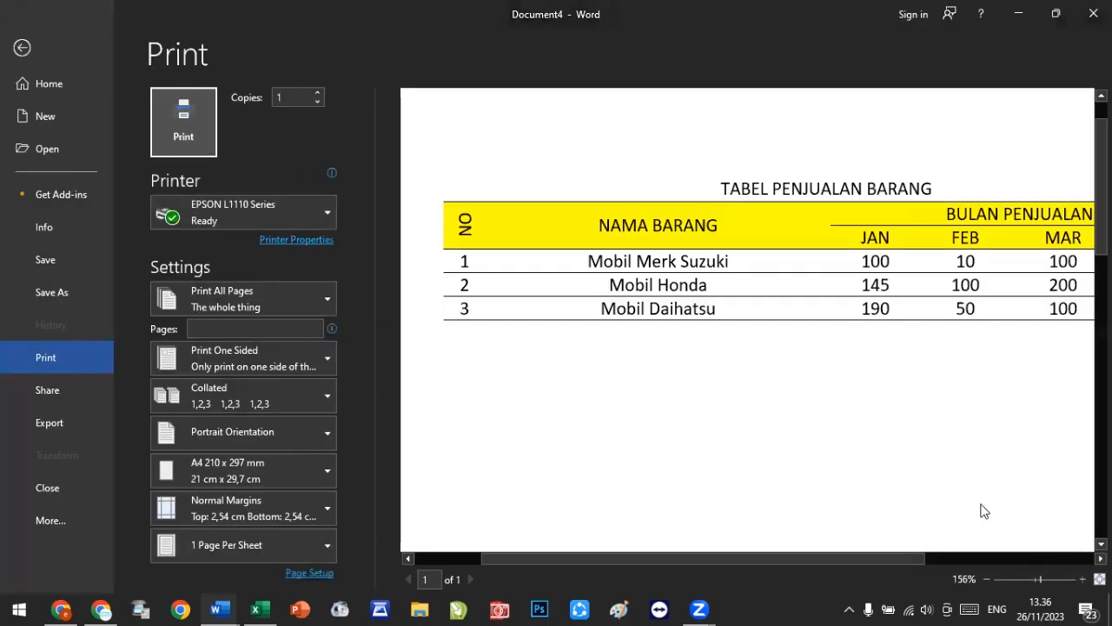
drag(827, 566, 868, 560)
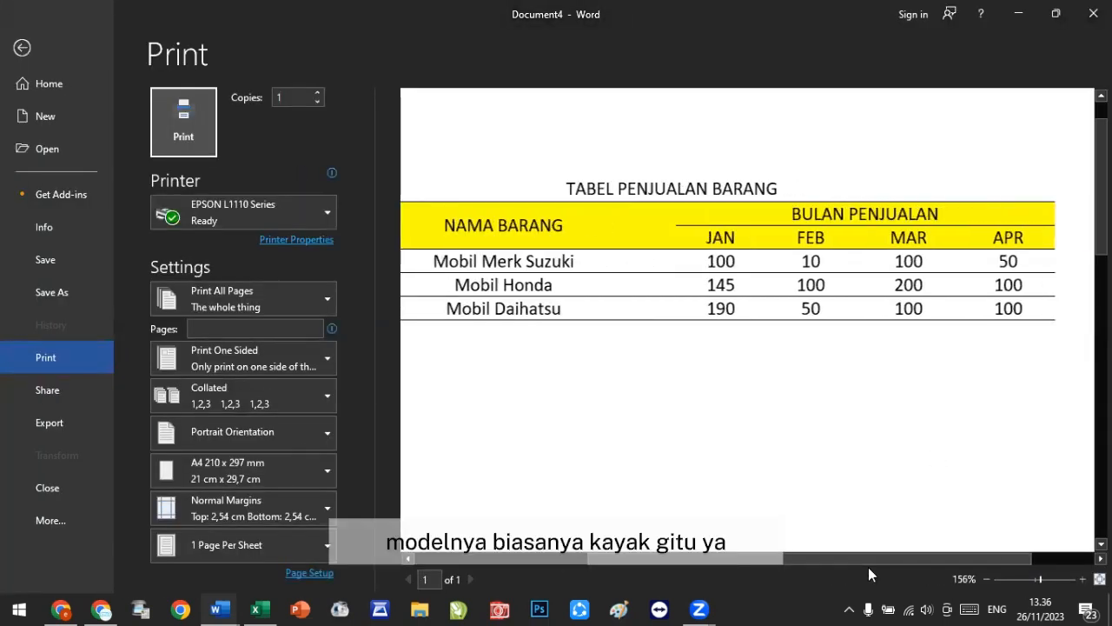
scroll(869, 568, left, 3)
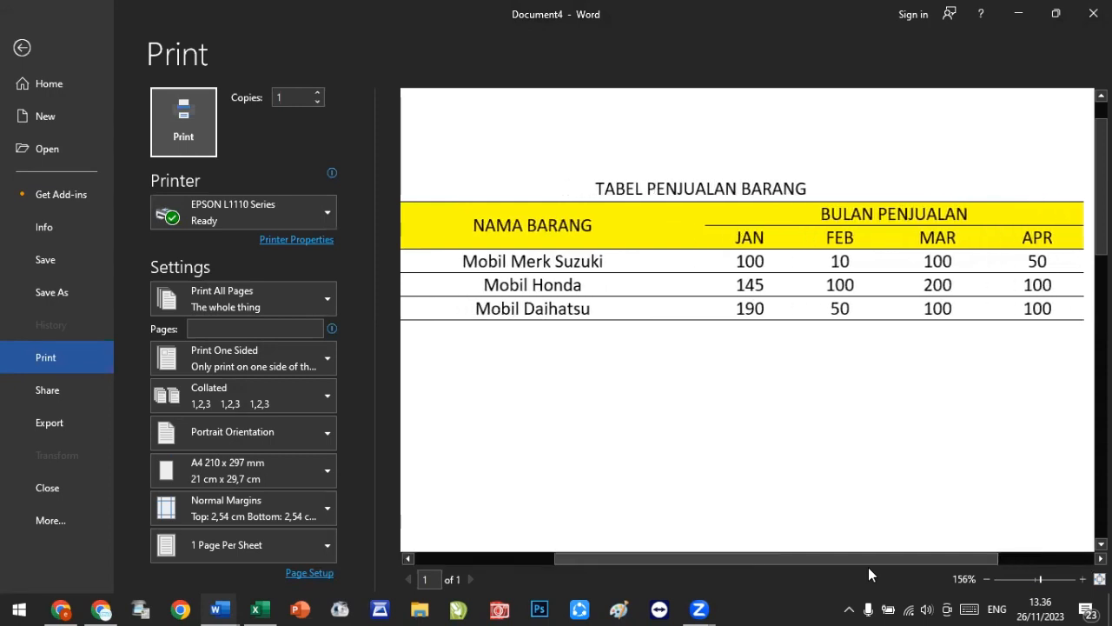
click(987, 579)
click(986, 579)
click(986, 579)
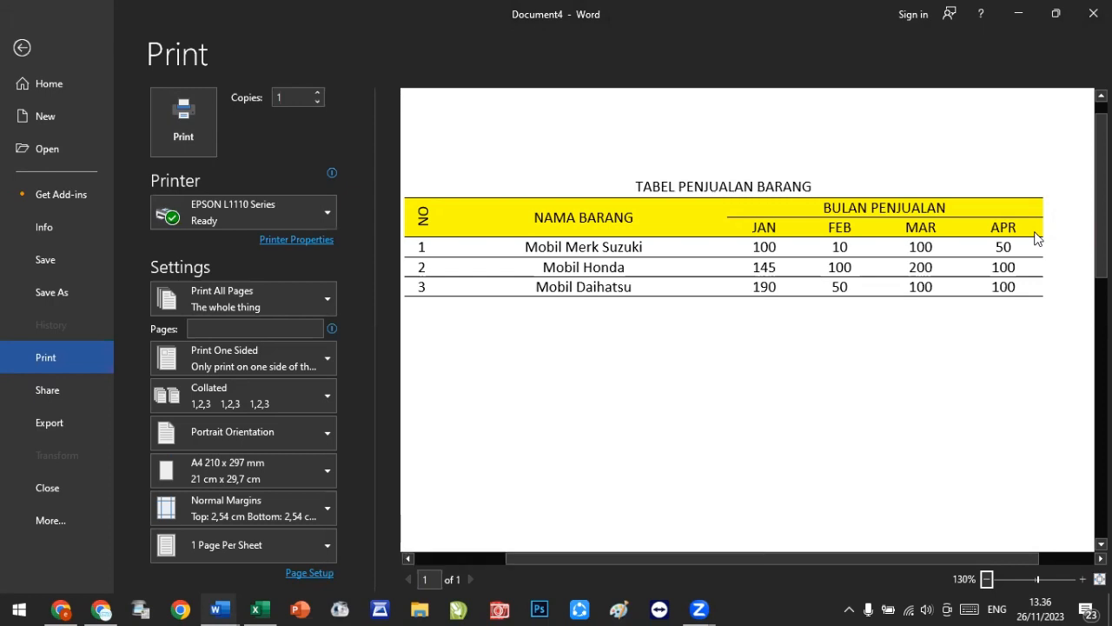
click(23, 50)
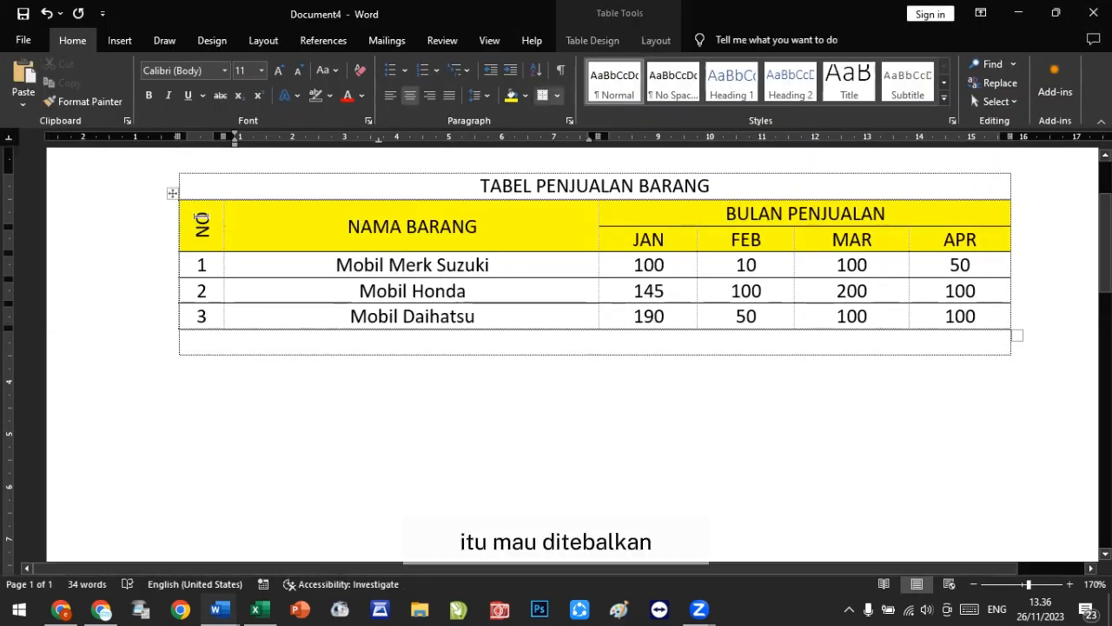
Step: Select the table's header rows and give them a 1½ pt double-line top and bottom border through Borders and Shading
drag(202, 218, 395, 228)
drag(621, 236, 965, 239)
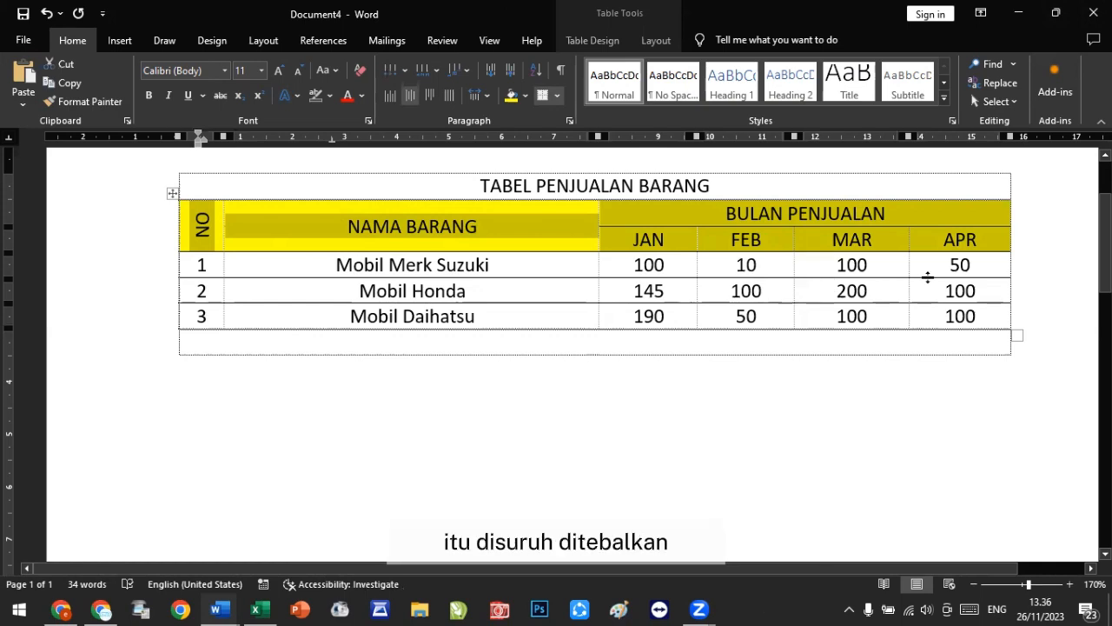
click(557, 96)
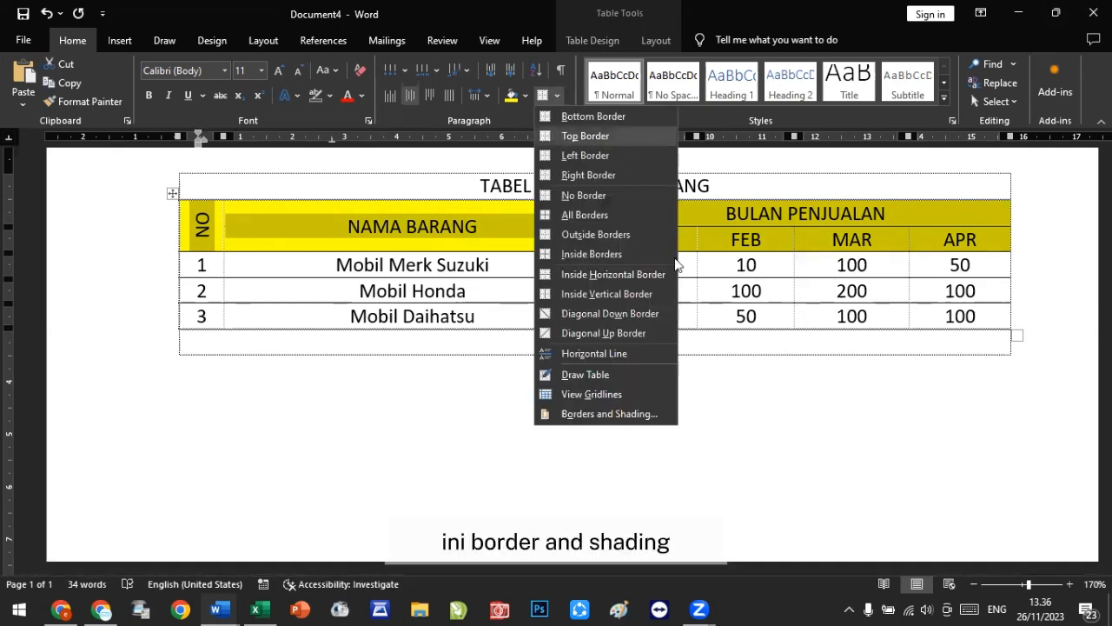
click(635, 414)
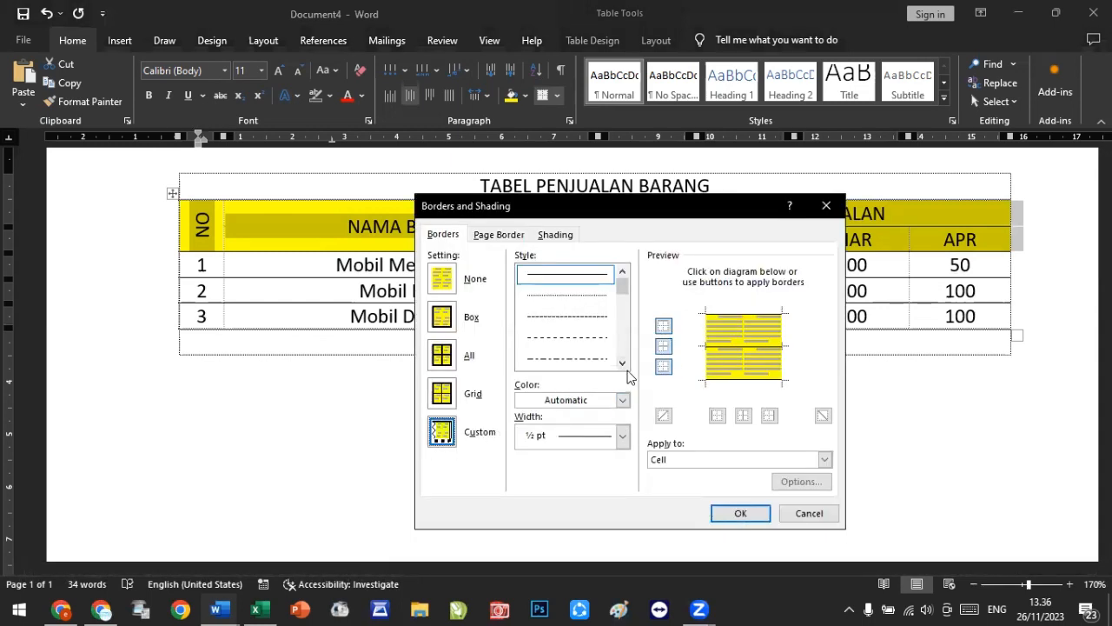
click(623, 363)
click(622, 363)
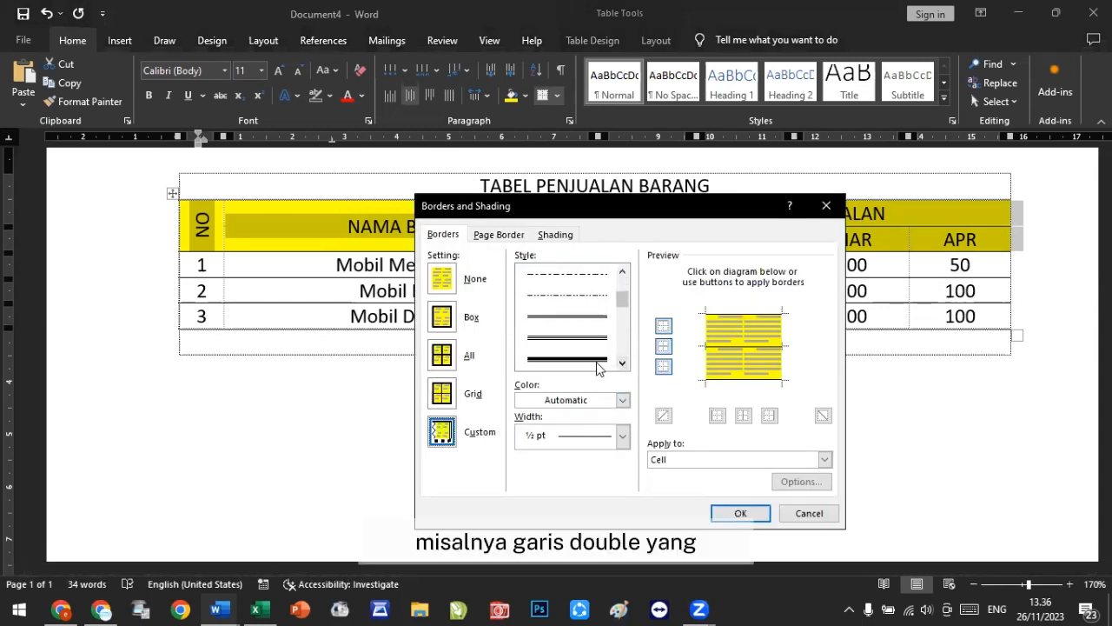
click(622, 363)
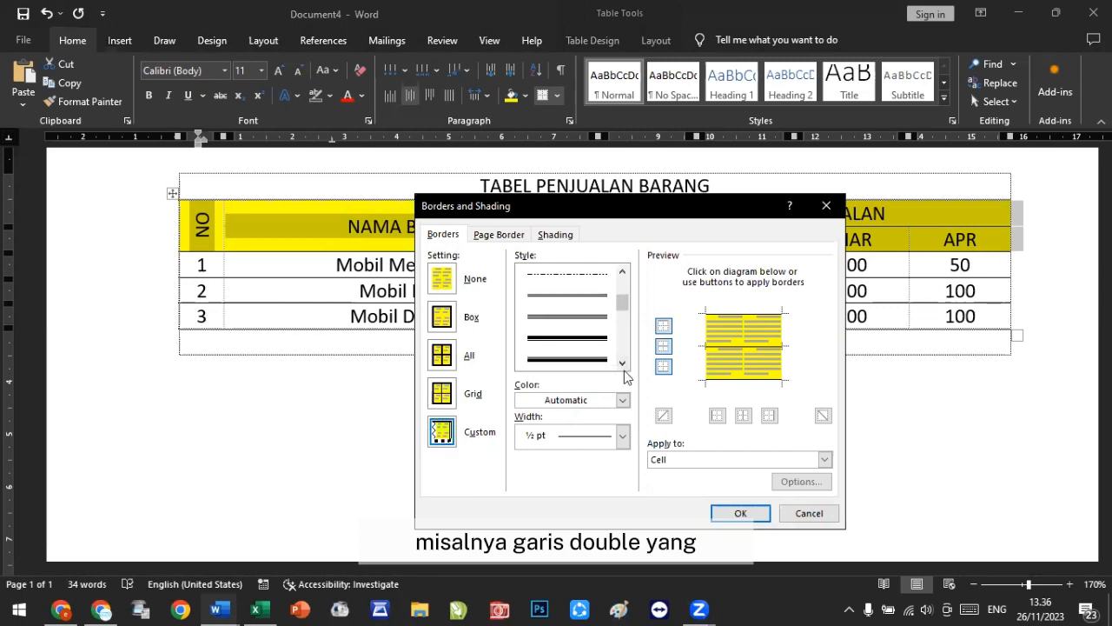
click(622, 364)
click(622, 364)
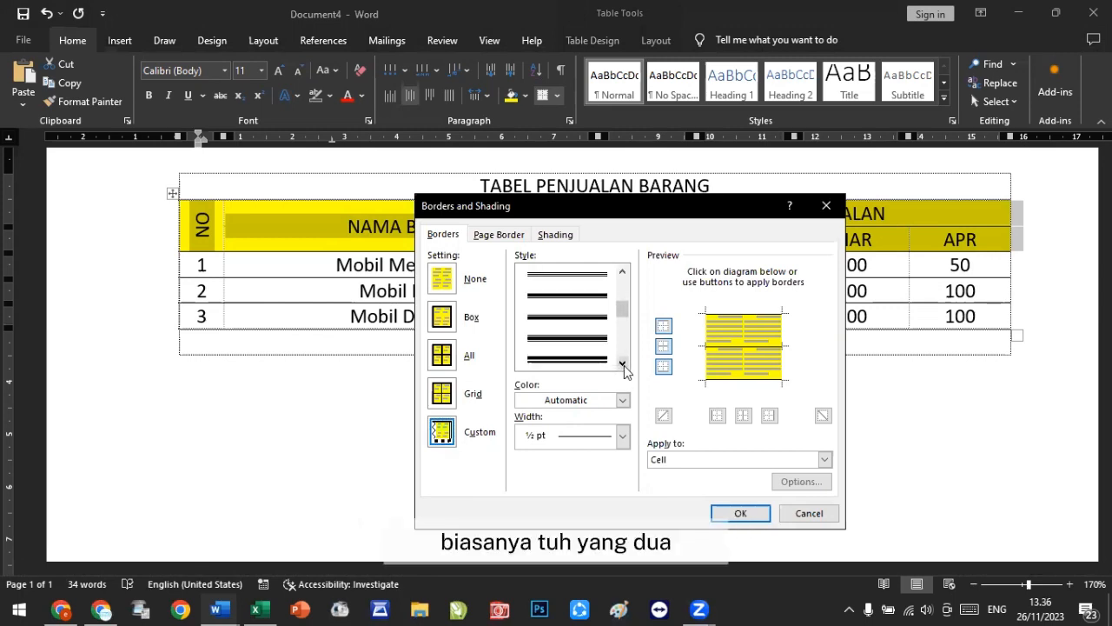
click(624, 272)
click(624, 271)
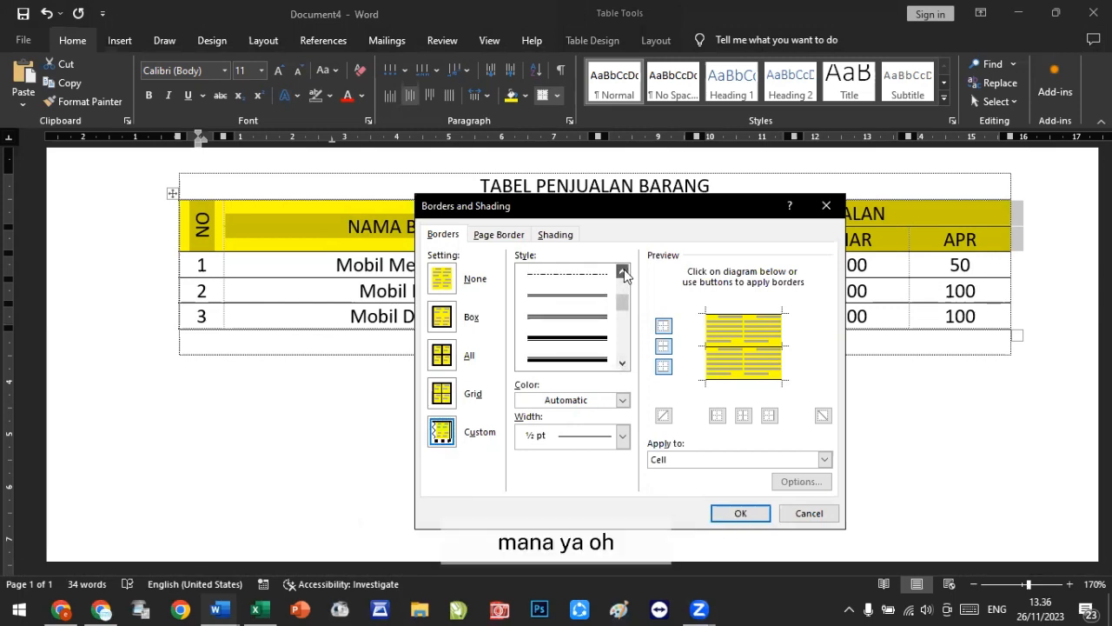
click(580, 297)
scroll(581, 298, up, 1)
click(622, 436)
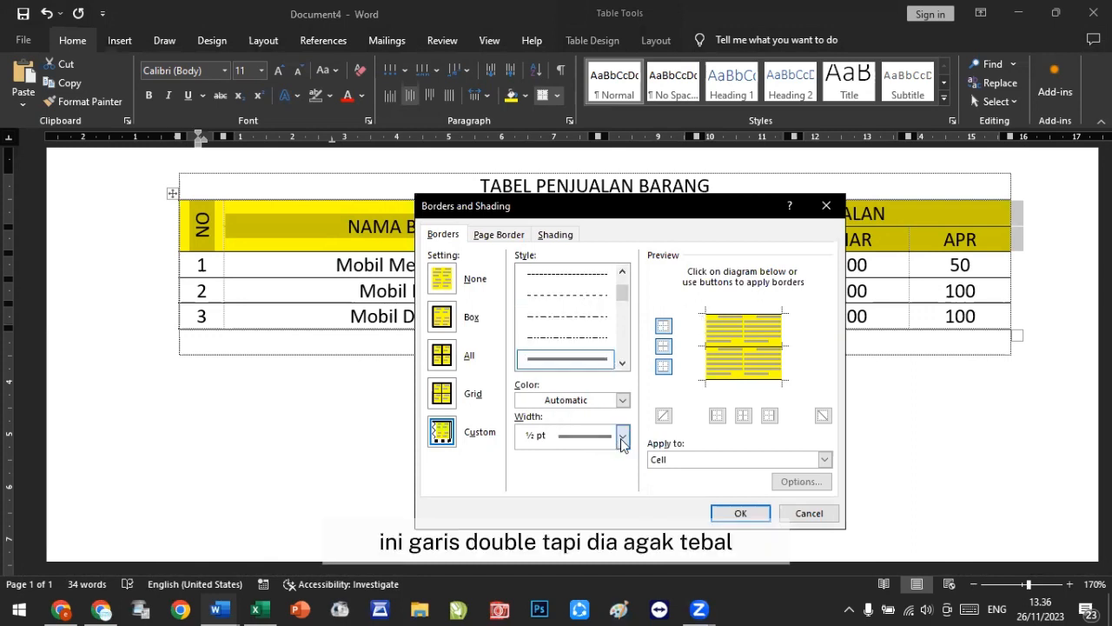
click(581, 306)
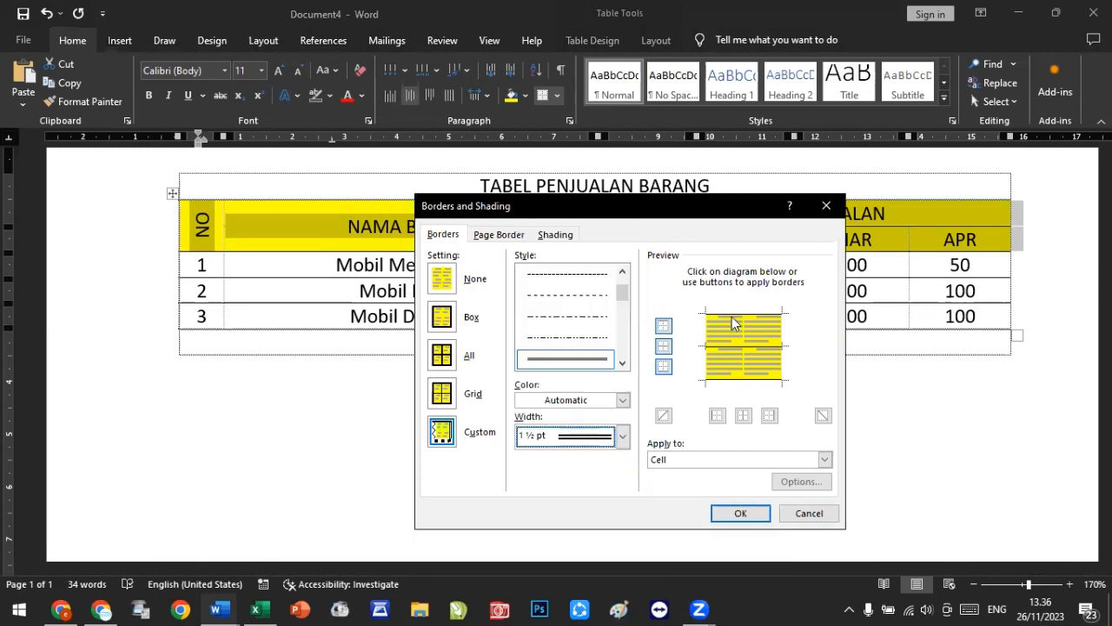
click(744, 316)
click(756, 382)
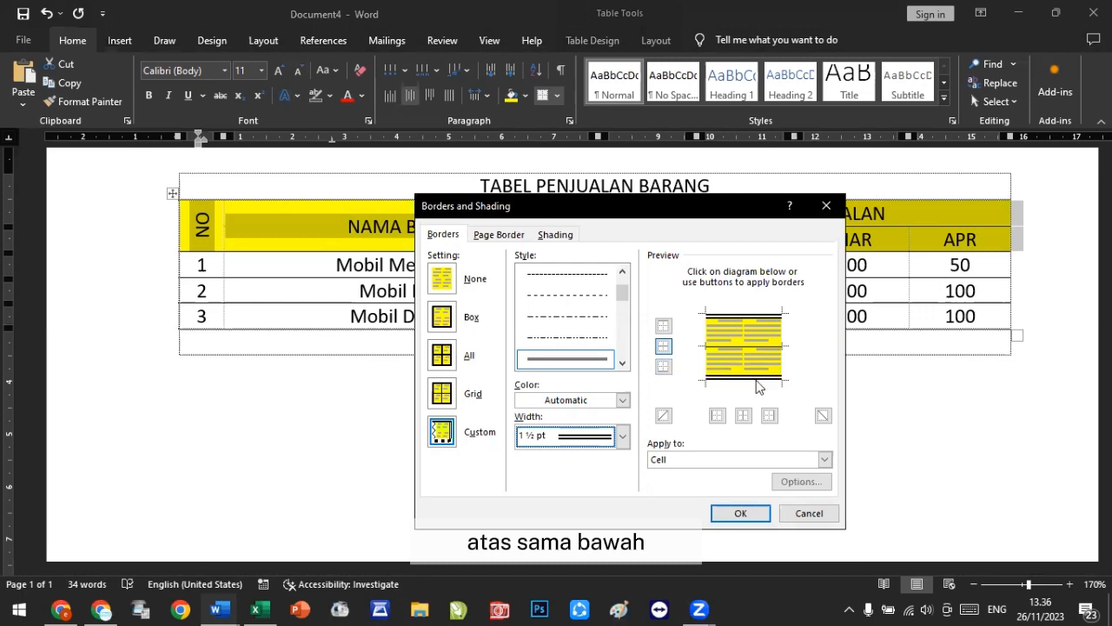
click(741, 513)
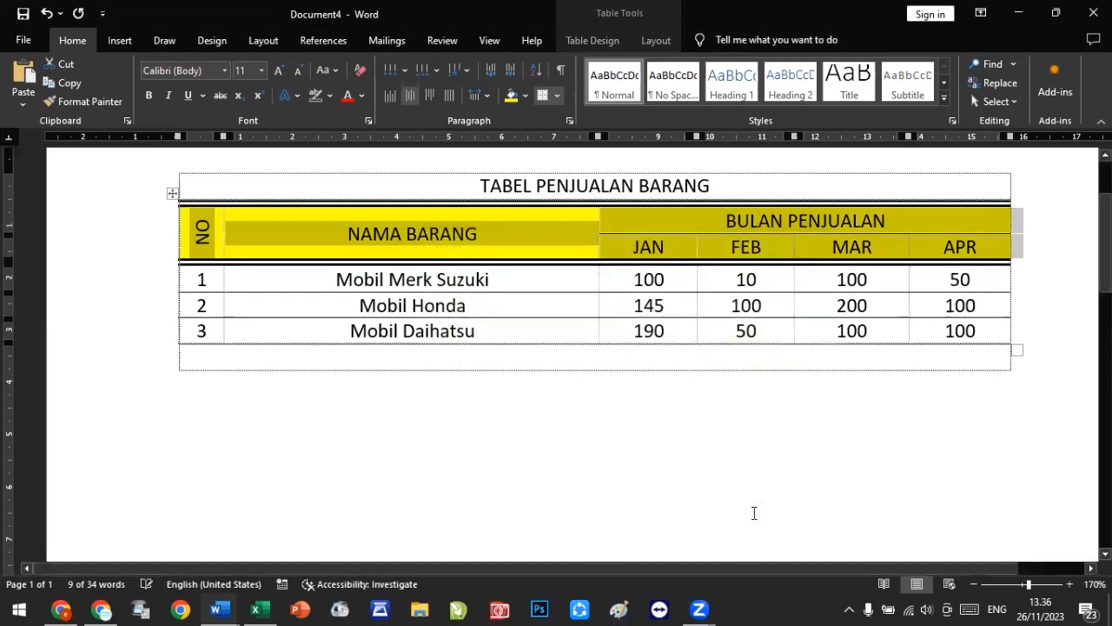
Step: Open the print preview, zoom in and back to 100% to inspect the header borders, then return to the document
click(732, 421)
key(ctrl+p)
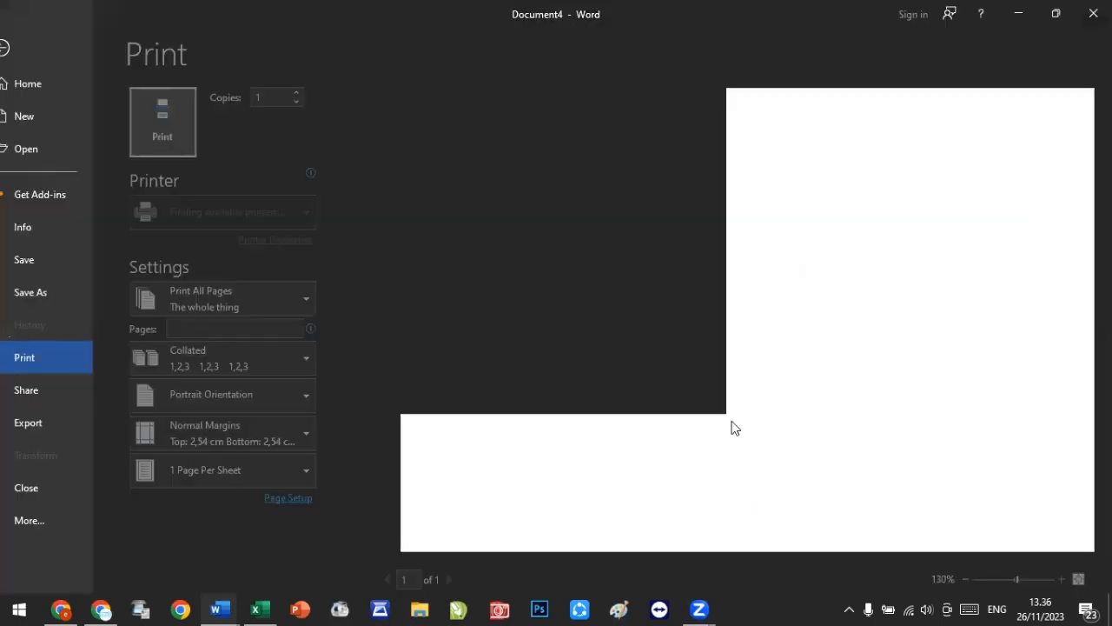
click(1058, 579)
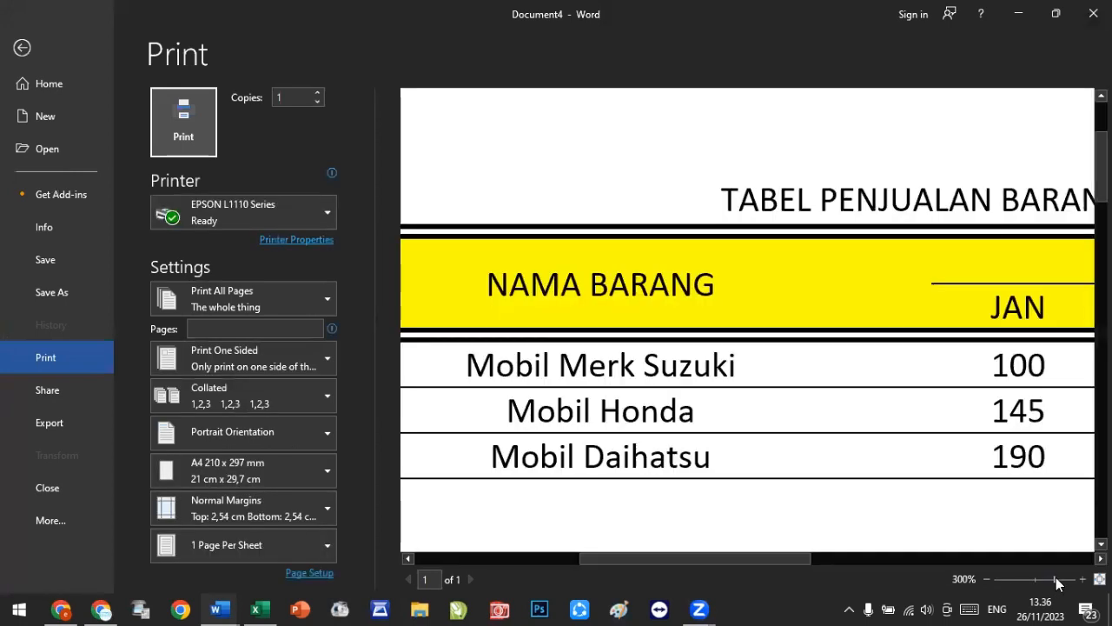
click(1035, 580)
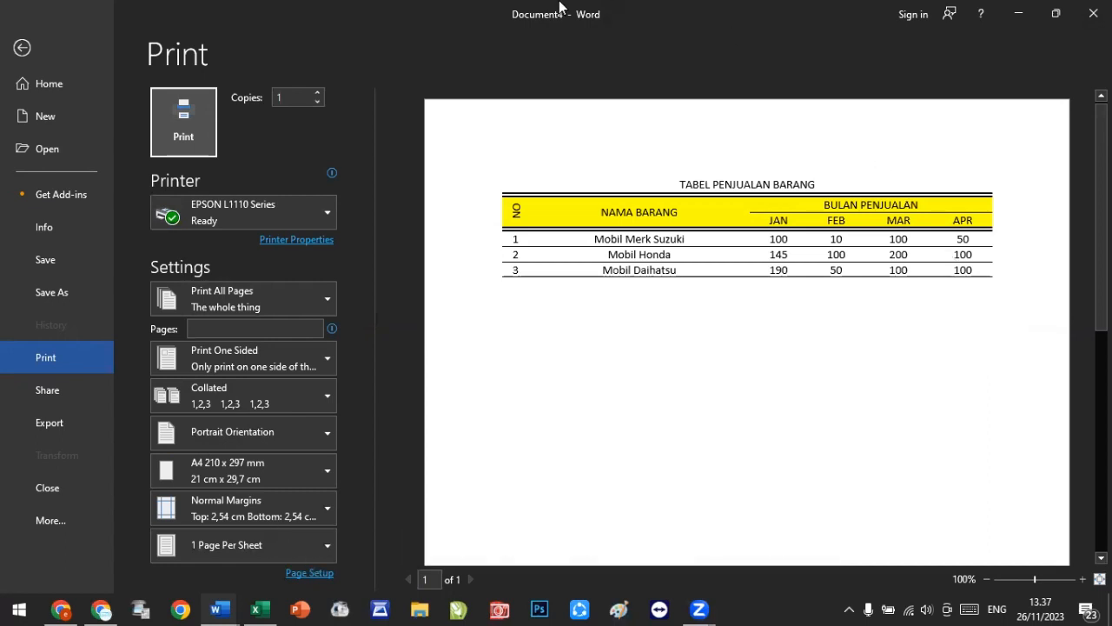
click(21, 48)
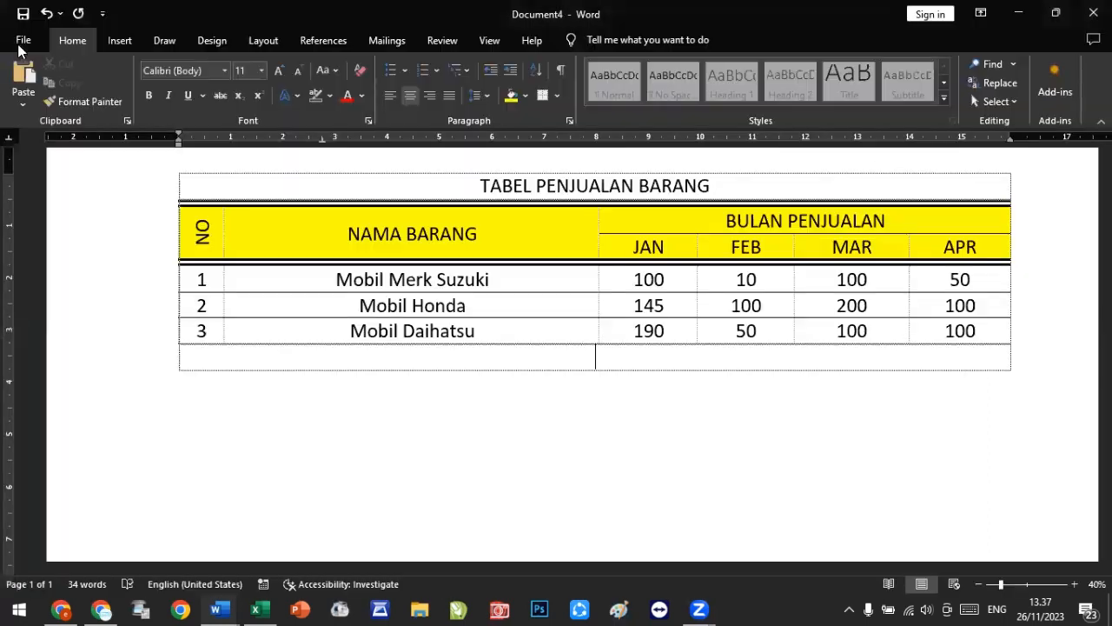
click(558, 241)
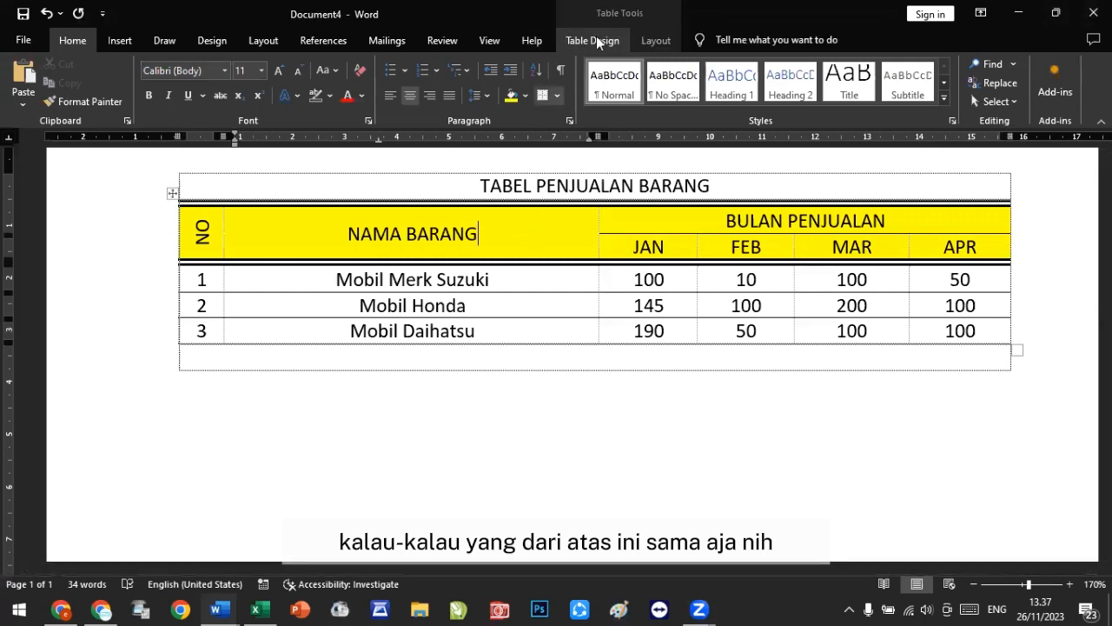
click(597, 41)
click(816, 100)
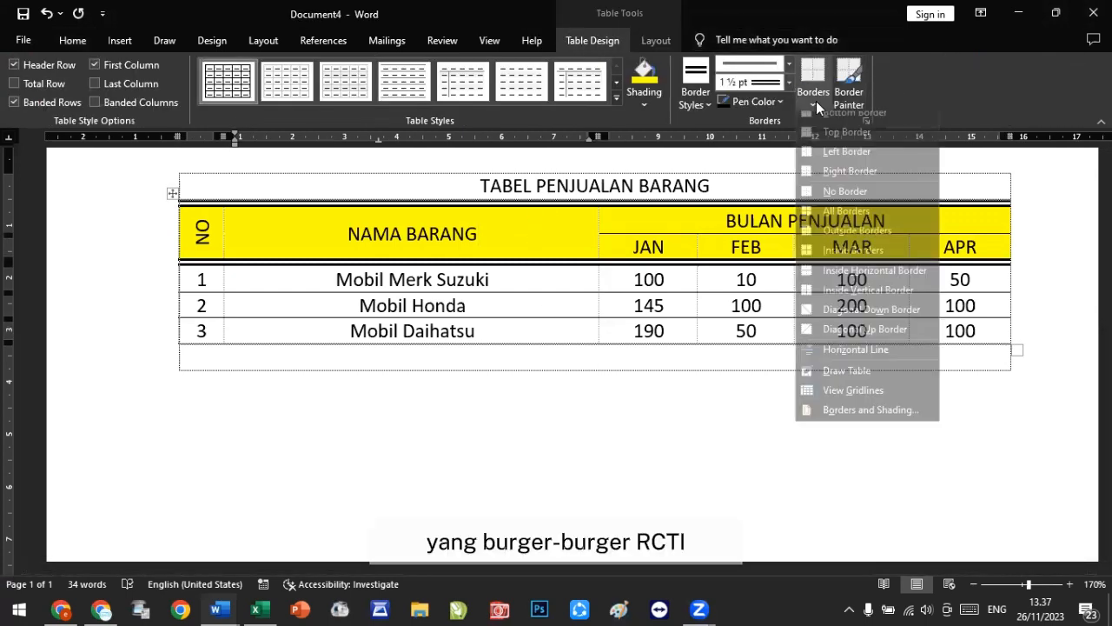
click(882, 411)
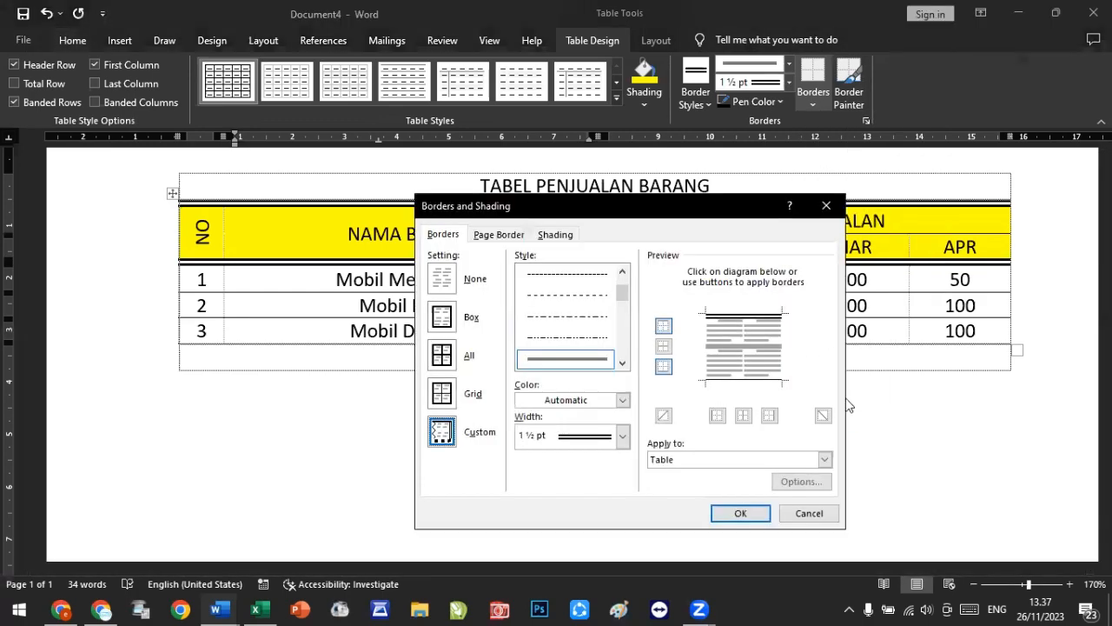
drag(662, 208, 654, 103)
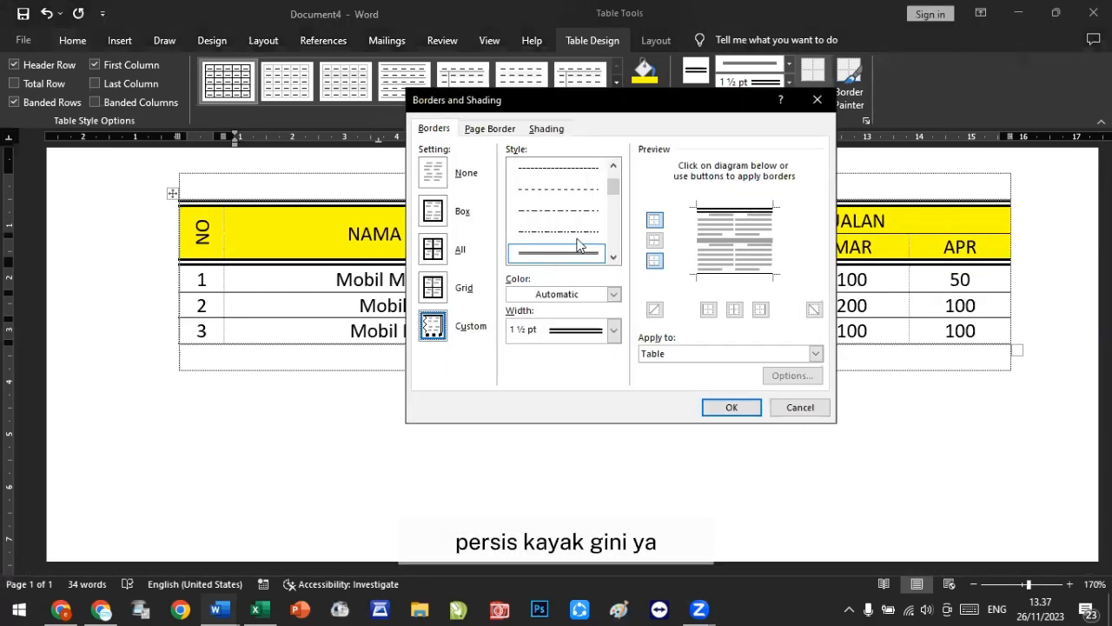
click(808, 410)
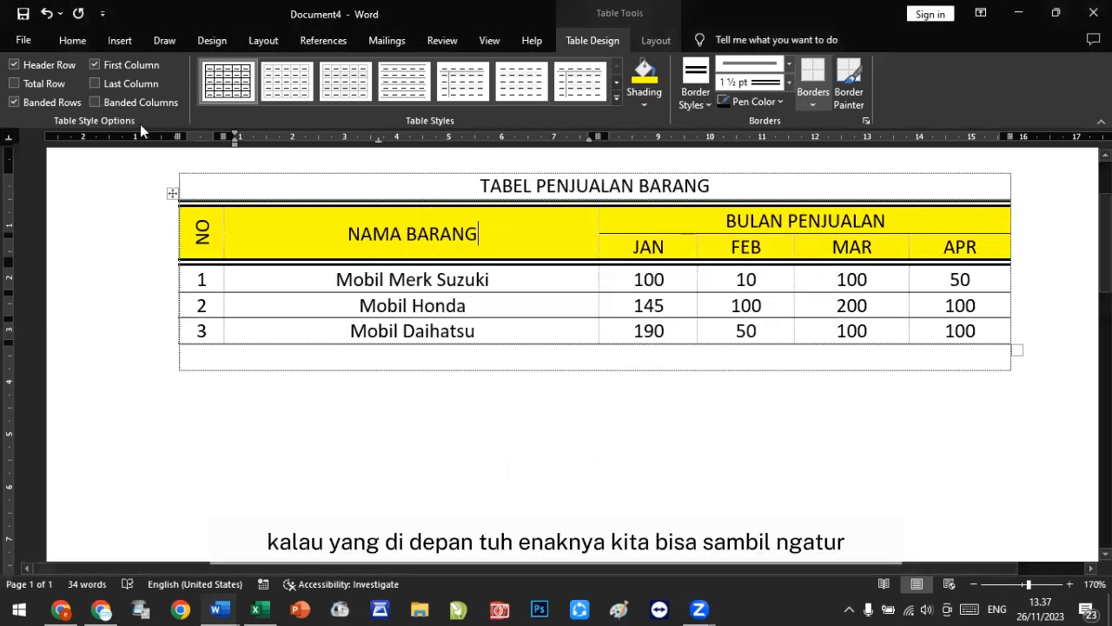
click(73, 42)
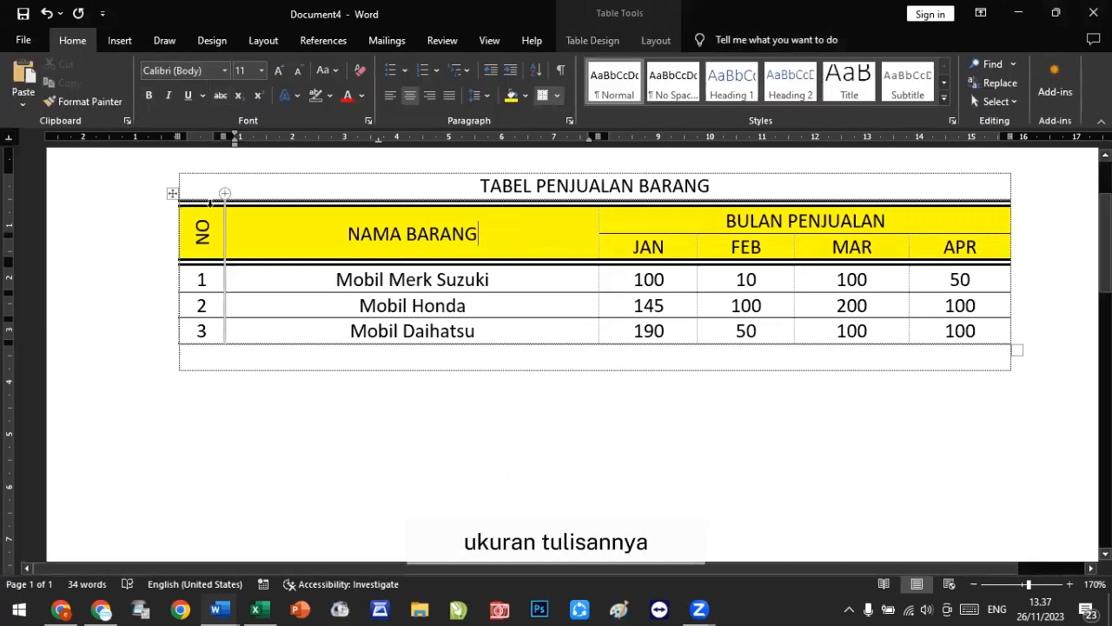
Step: Select the header rows and browse the table styles gallery without applying a style
drag(270, 231, 954, 246)
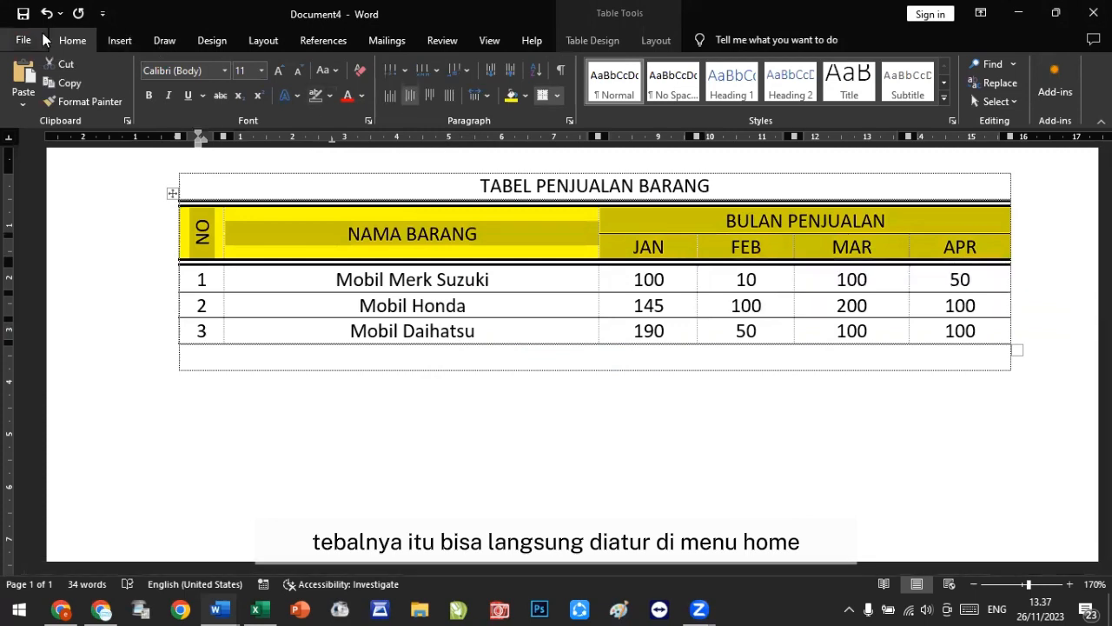
click(594, 41)
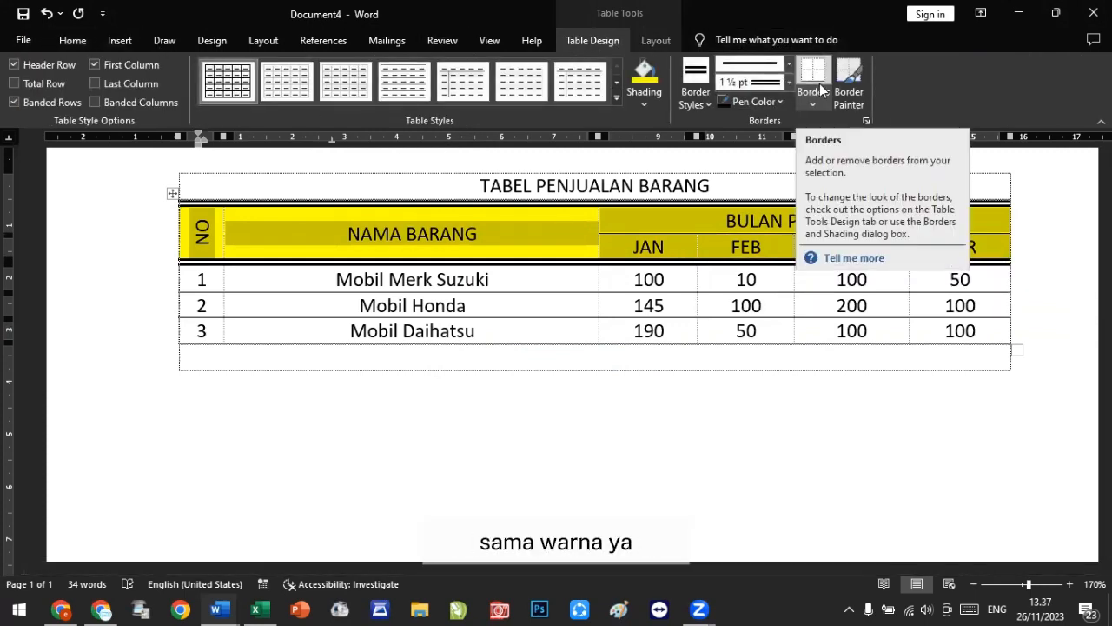
click(585, 234)
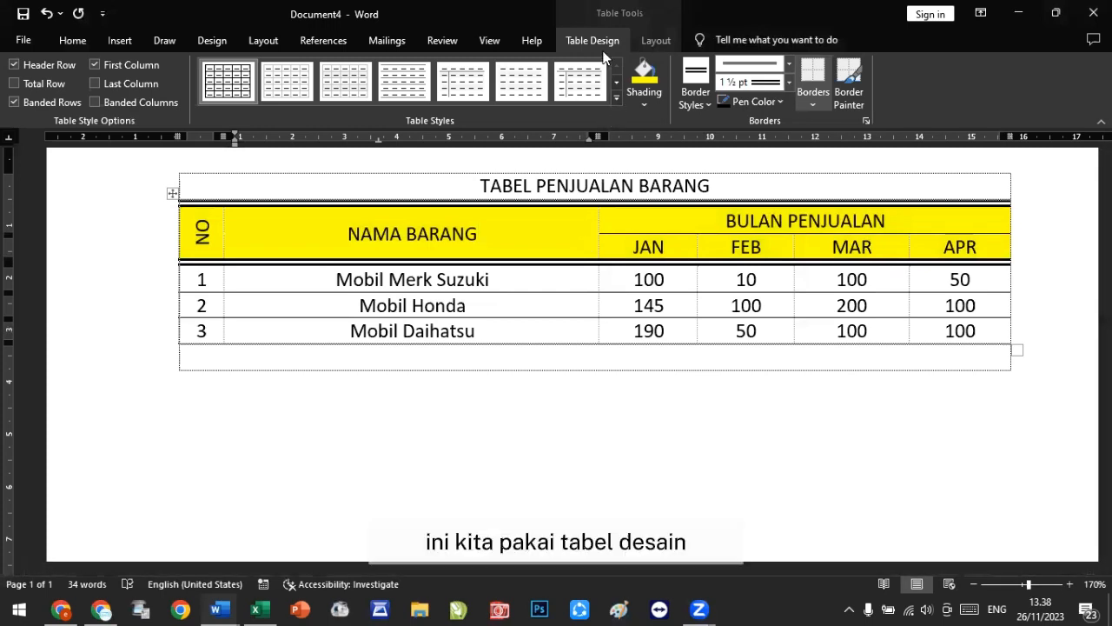
click(617, 97)
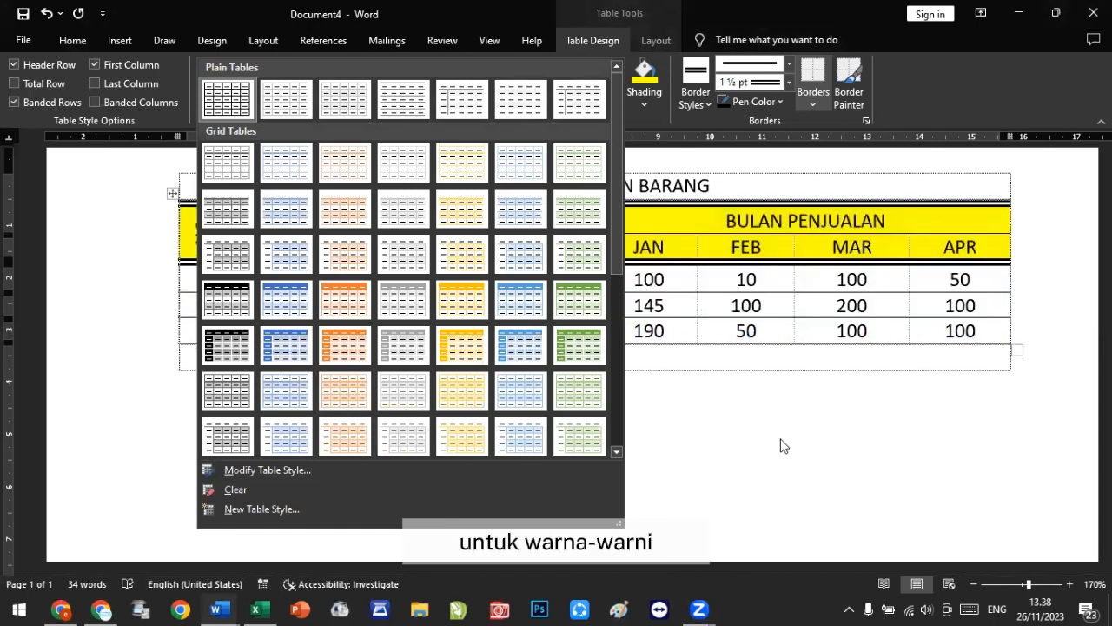
key(Escape)
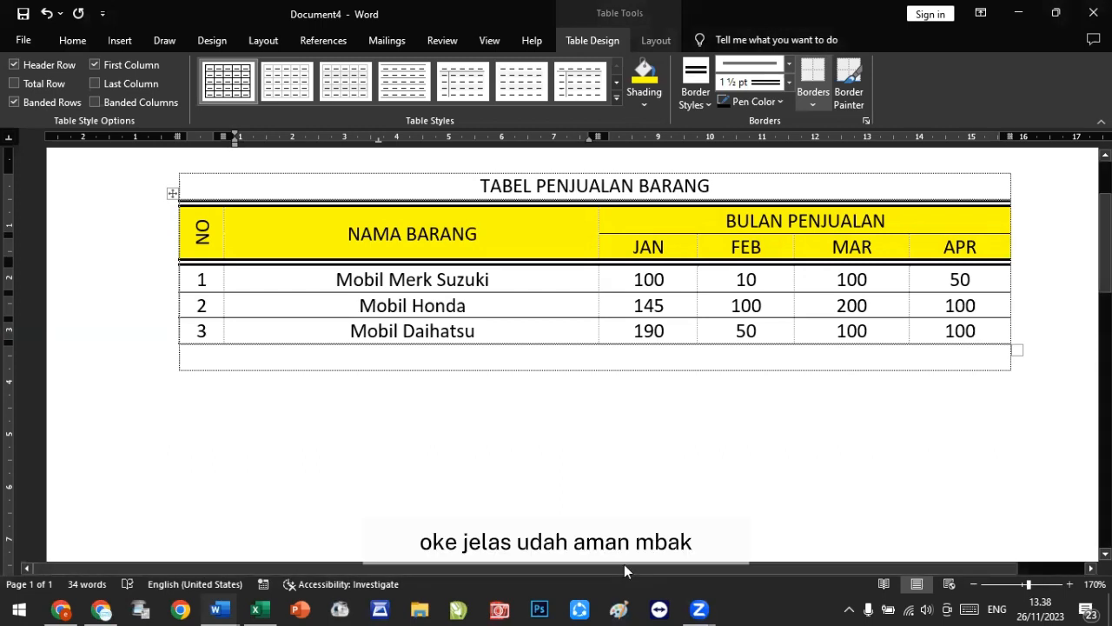
Step: Add two blank lines in the empty row below the sales table
click(260, 360)
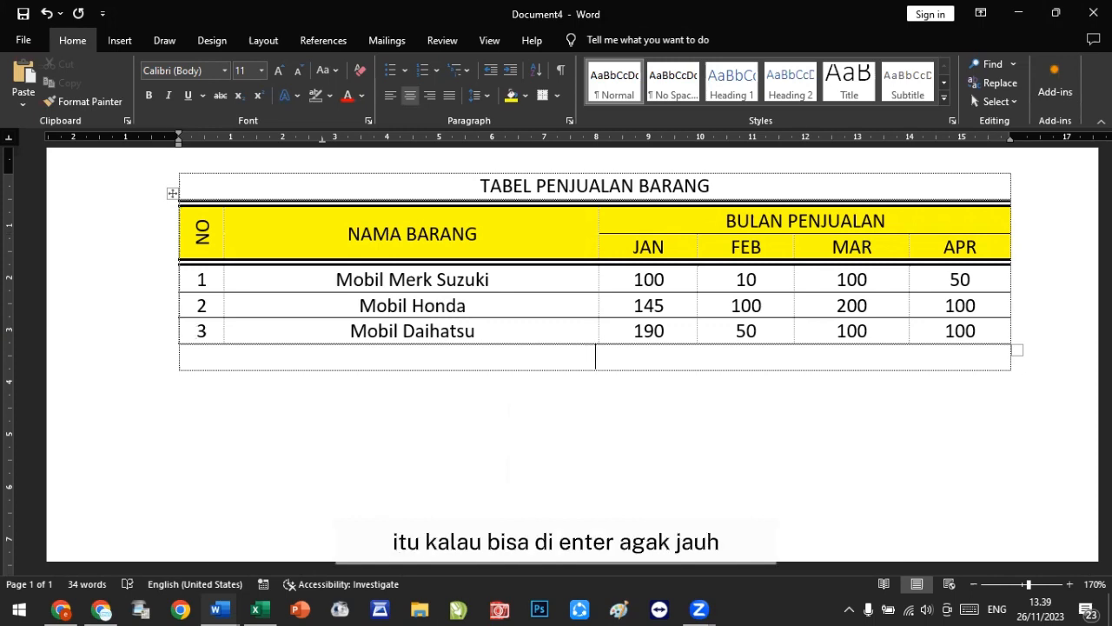
key(Return)
key(Return)
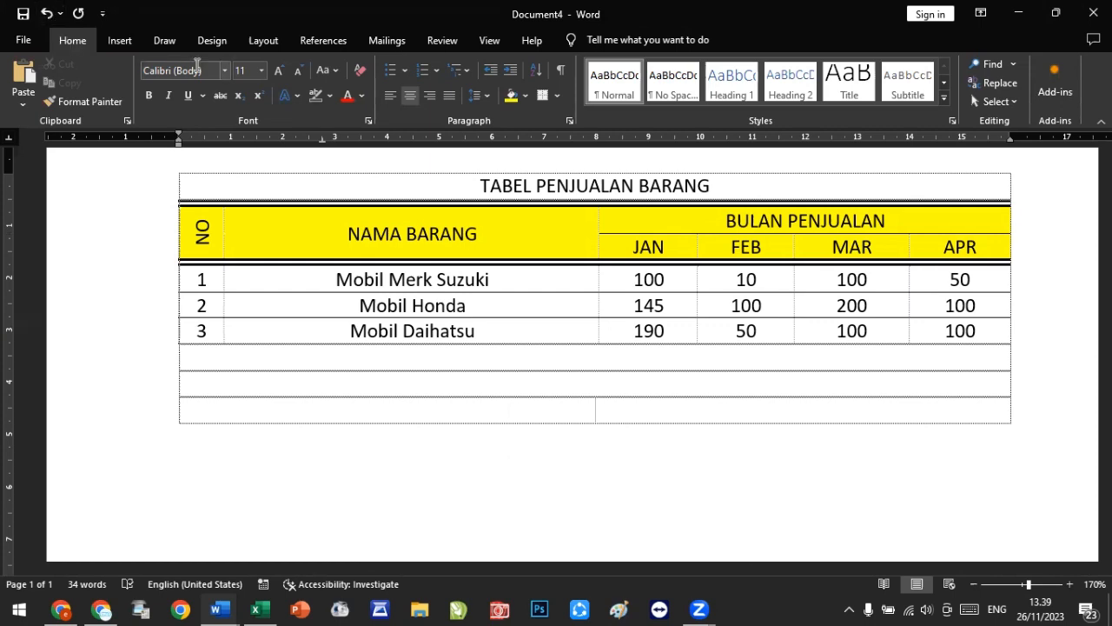
Step: Open the Insert Chart dialog and compare the column chart subtypes
click(119, 44)
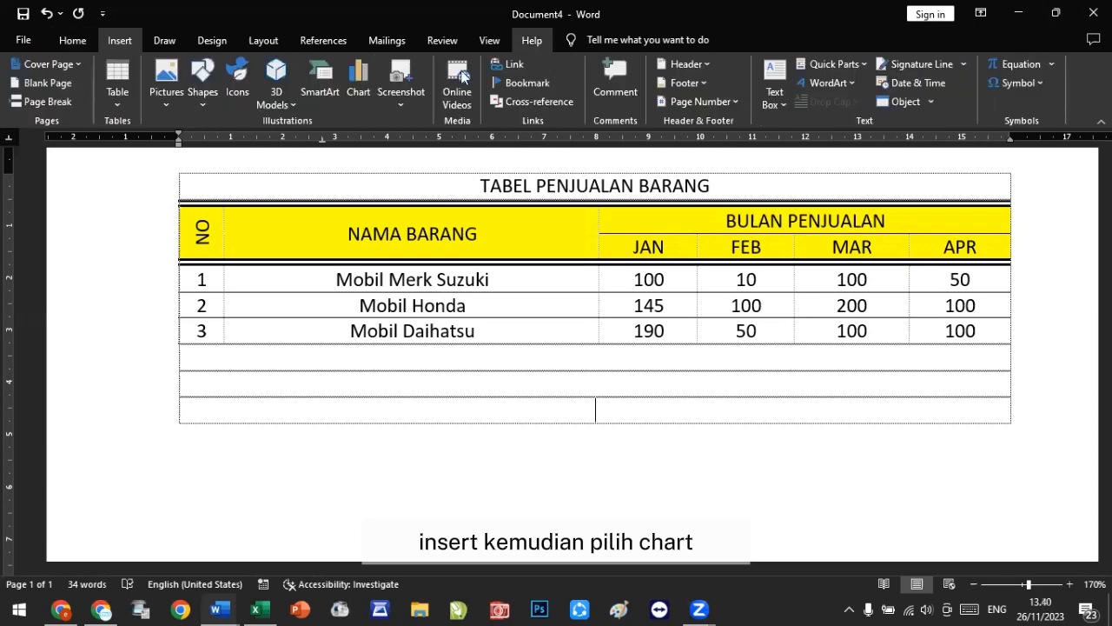
click(359, 84)
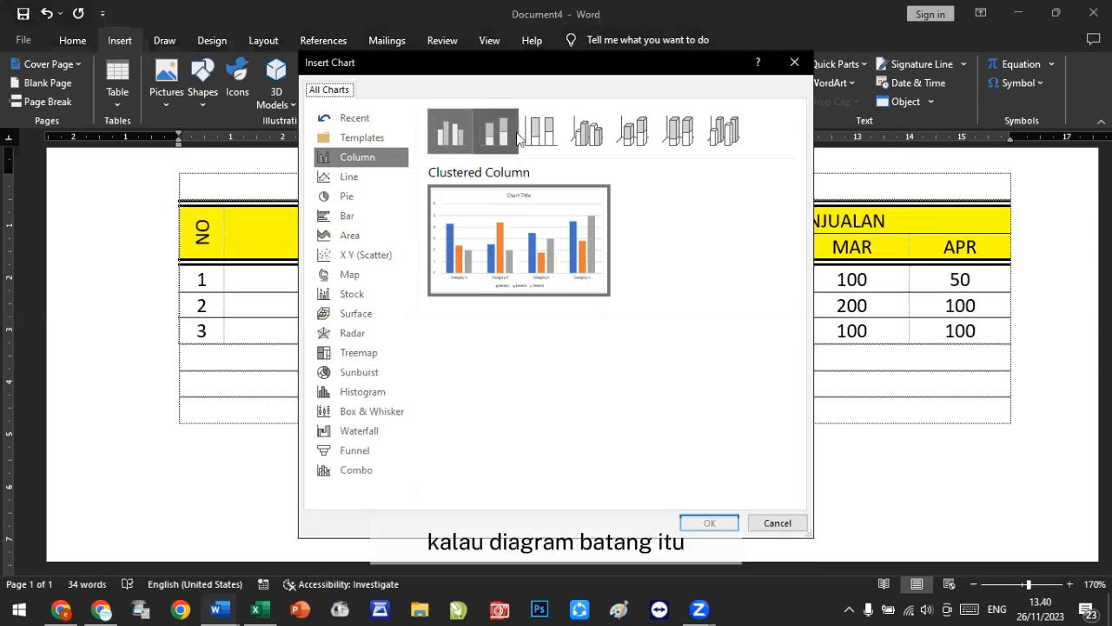
click(546, 138)
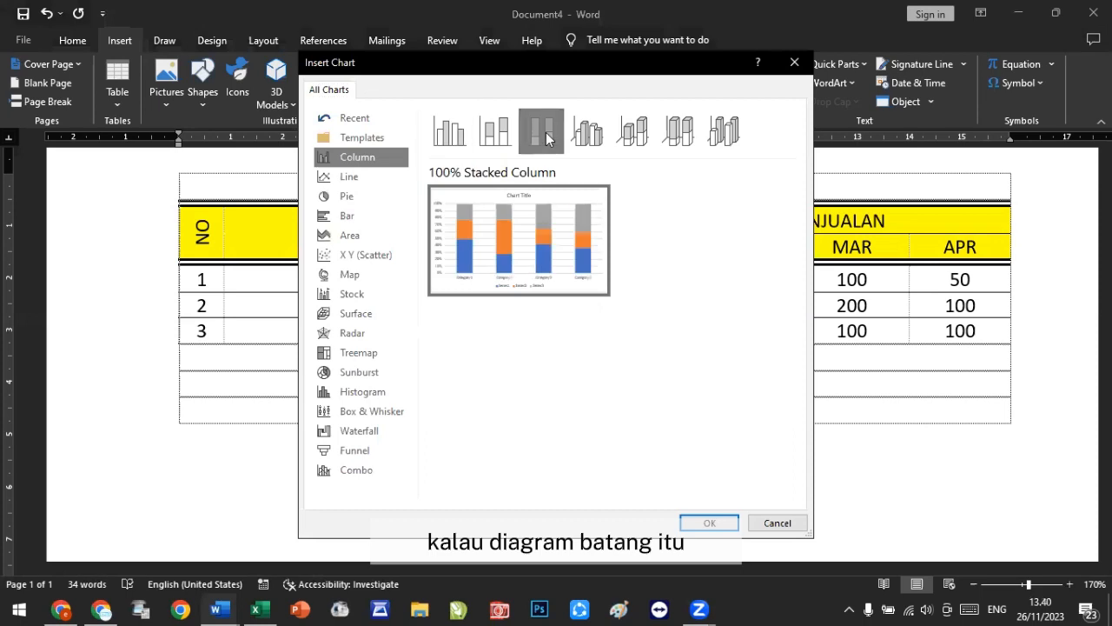
click(491, 132)
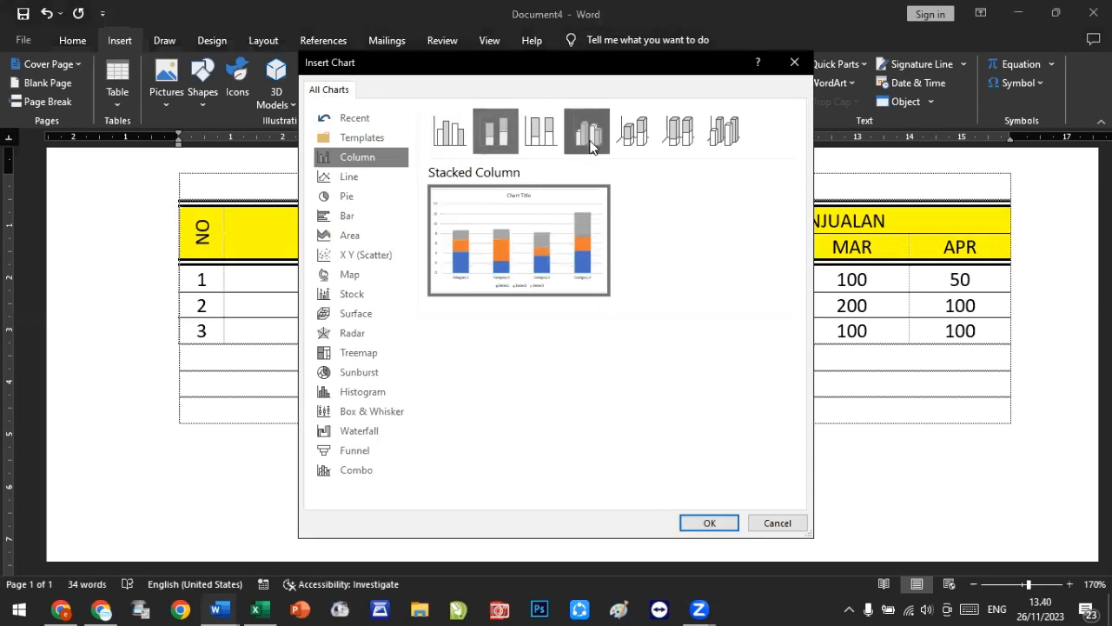
click(588, 133)
click(632, 132)
click(712, 139)
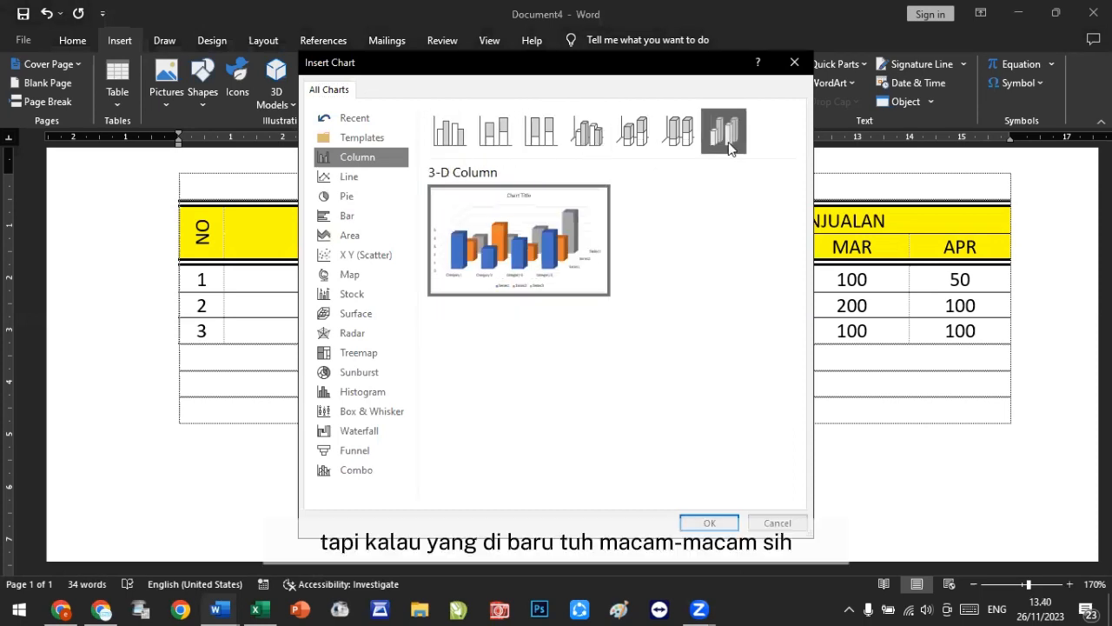
click(688, 139)
click(635, 137)
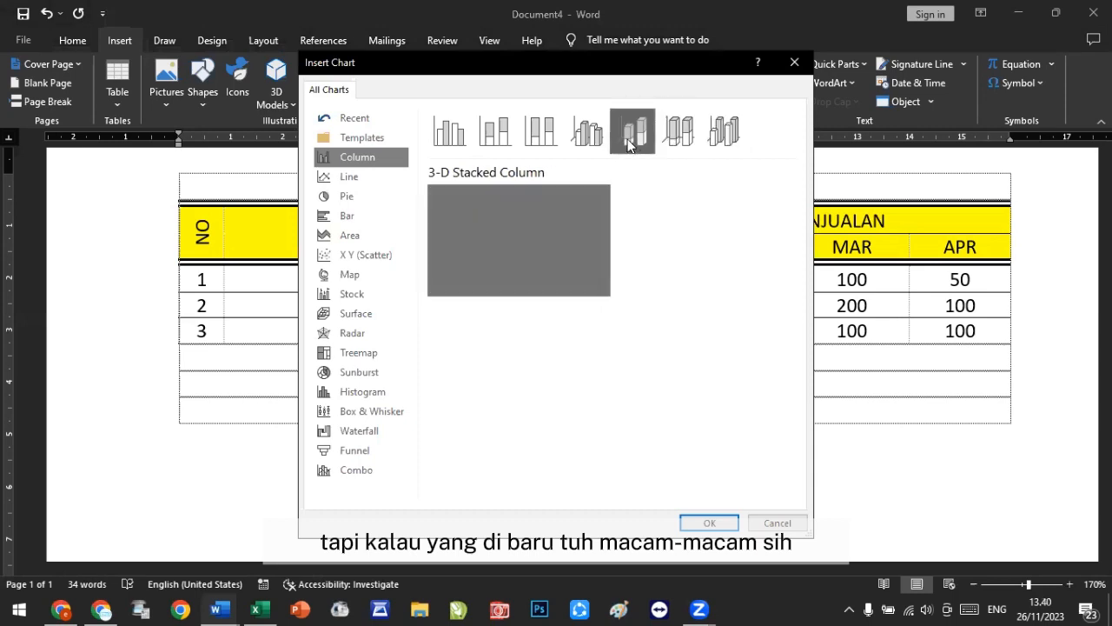
click(590, 137)
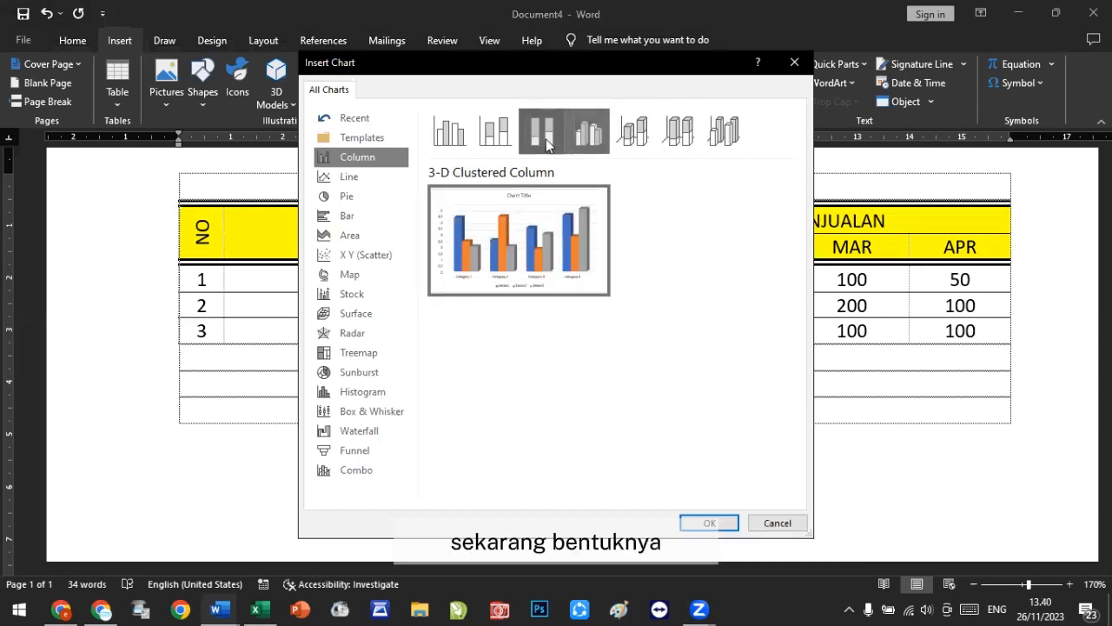
click(449, 143)
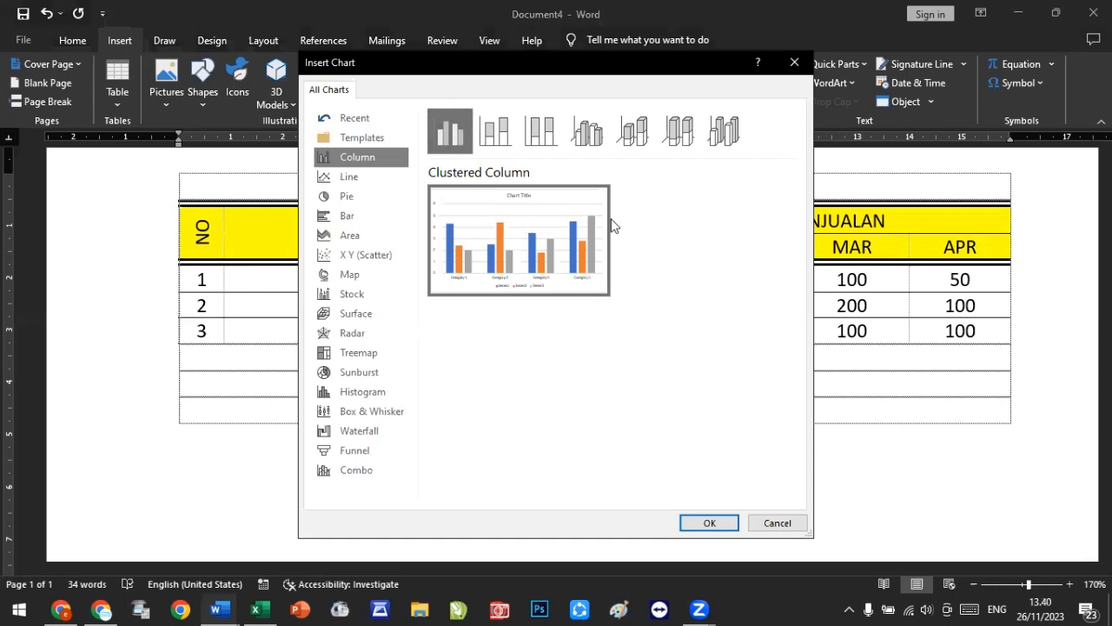
Step: Browse the other chart categories in the Insert Chart dialog, from Line through Sunburst
click(363, 176)
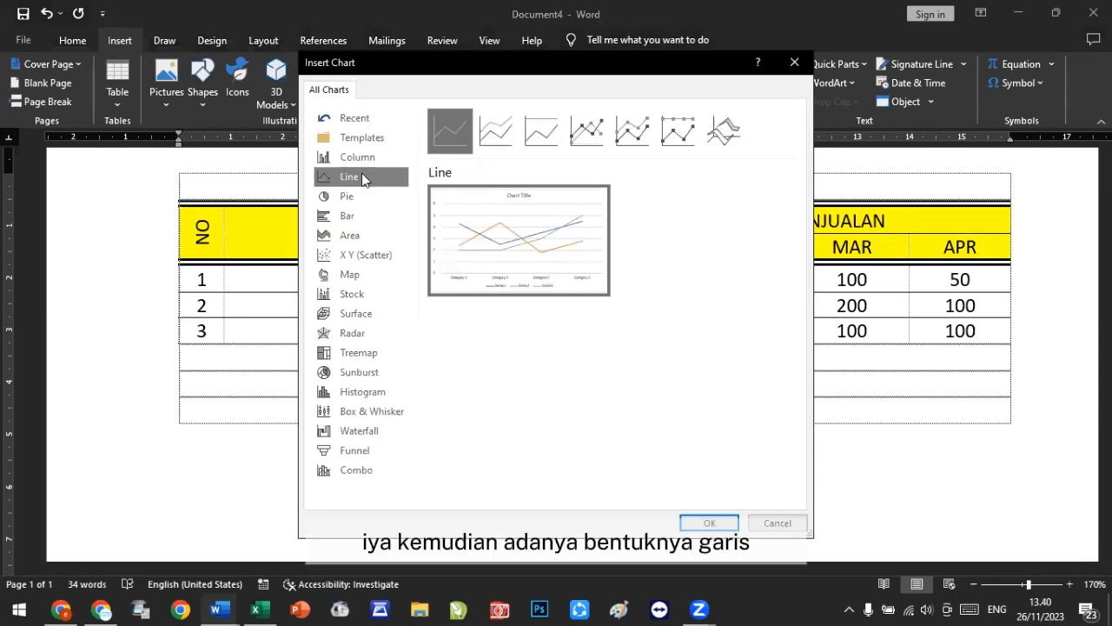
click(496, 136)
click(549, 137)
click(588, 132)
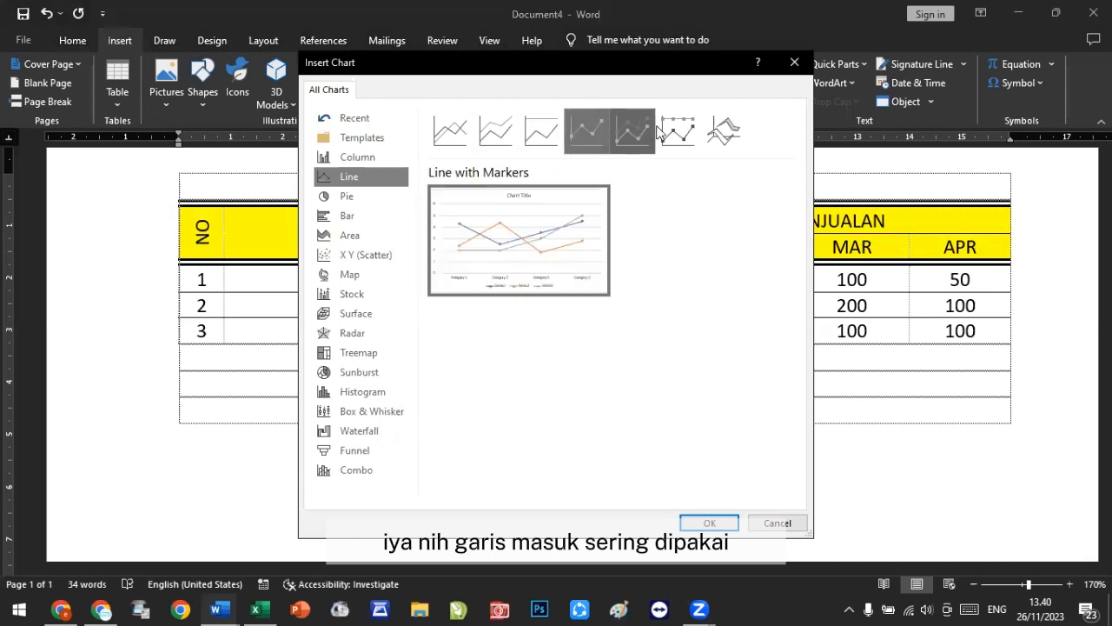
click(632, 132)
click(678, 132)
click(722, 132)
mouse_move(477, 253)
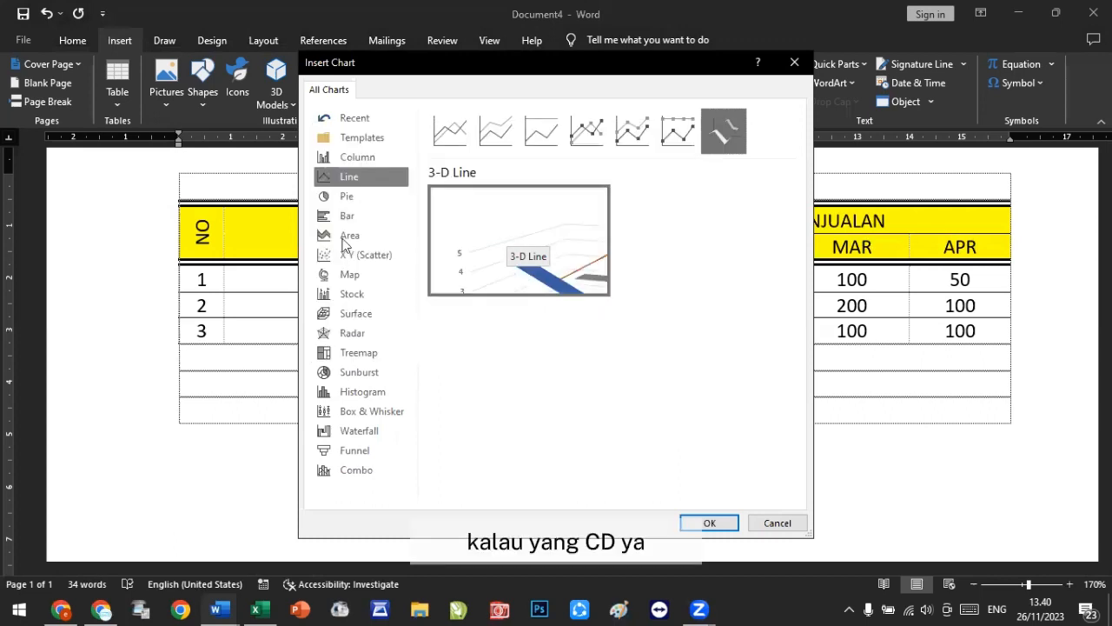
click(351, 198)
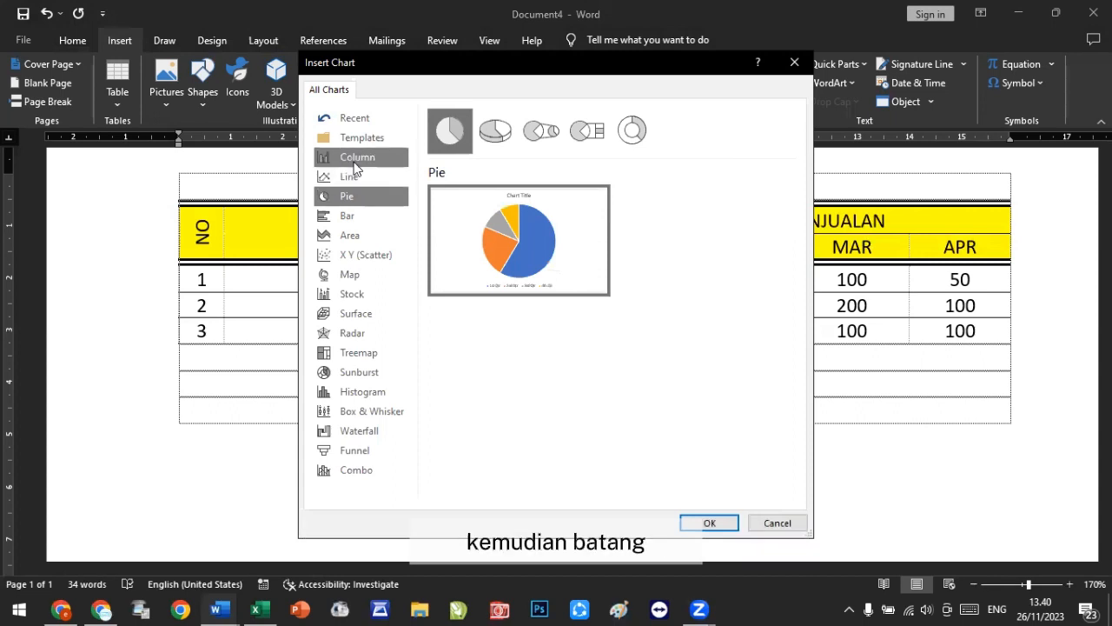
click(356, 221)
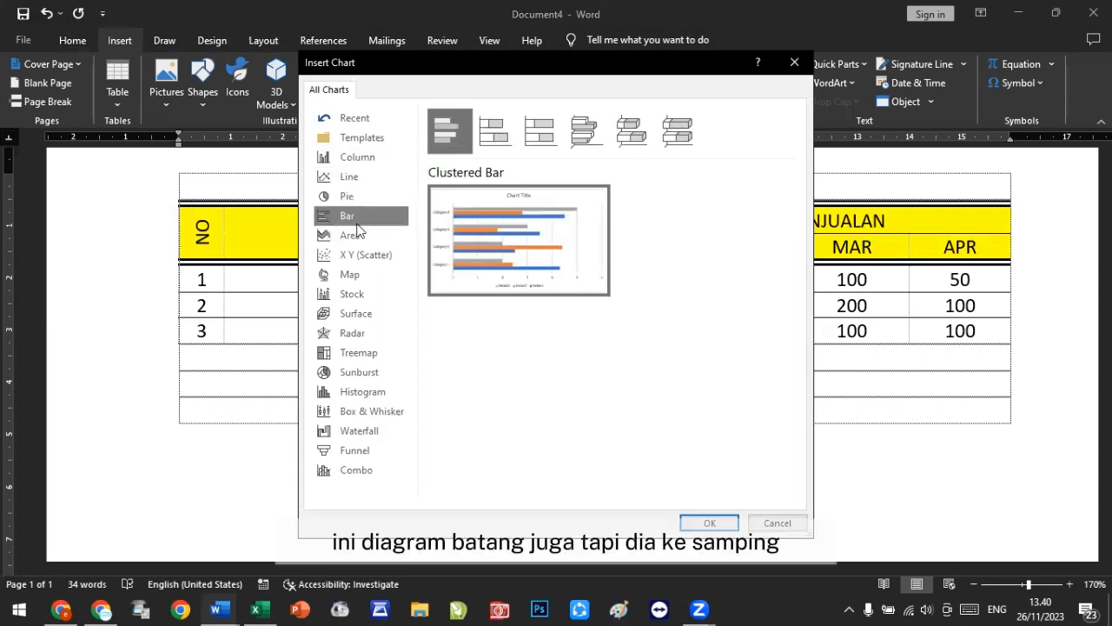
mouse_move(443, 241)
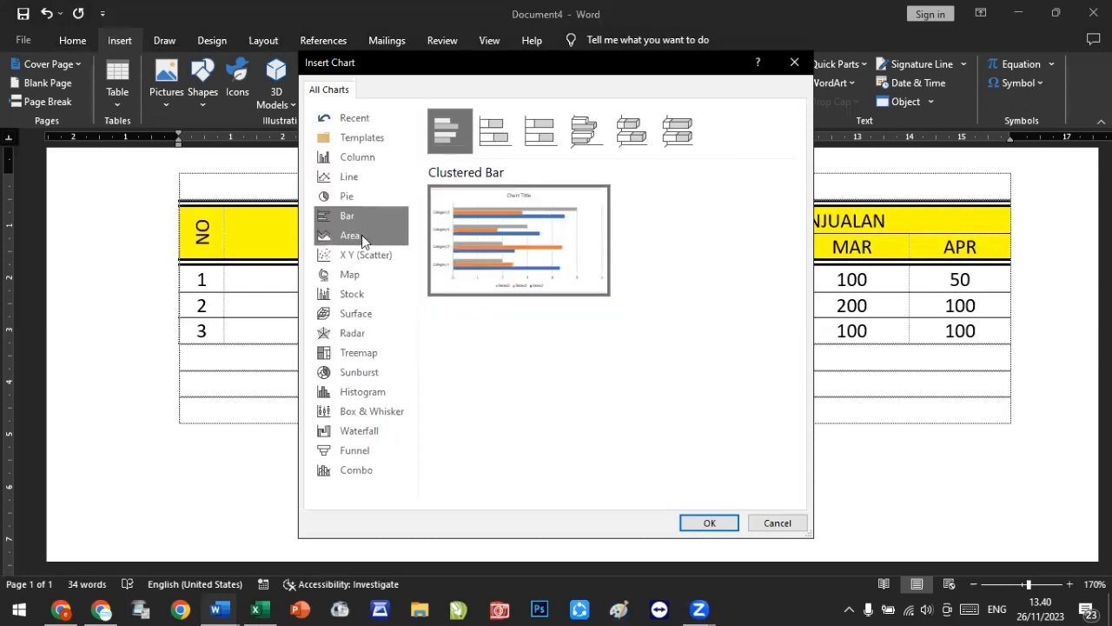
click(362, 237)
mouse_move(518, 233)
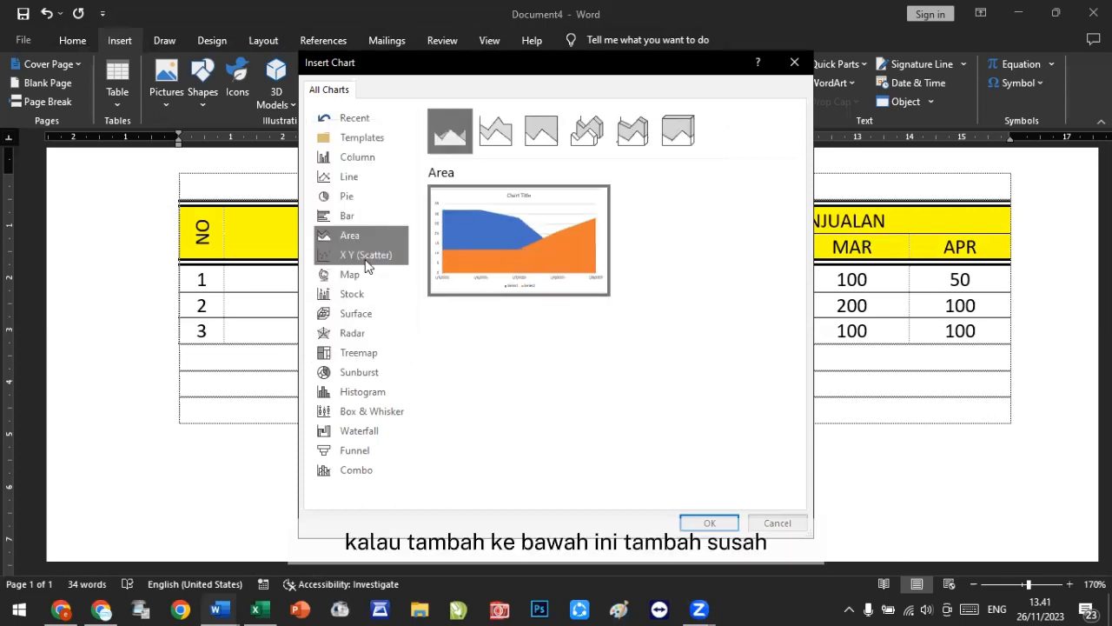
click(356, 254)
mouse_move(578, 243)
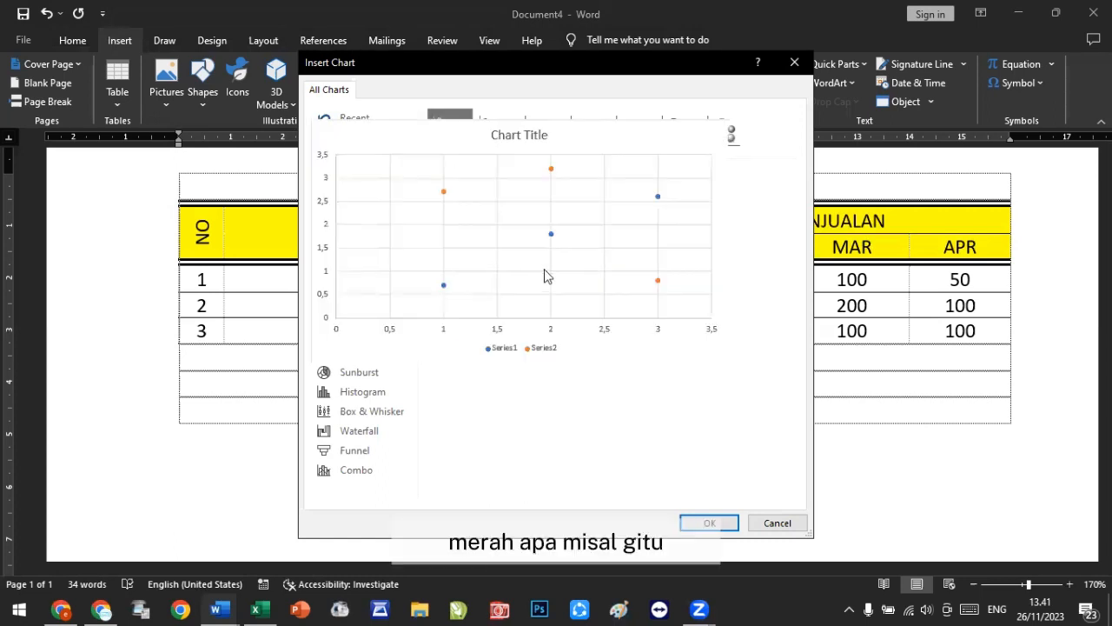
click(349, 276)
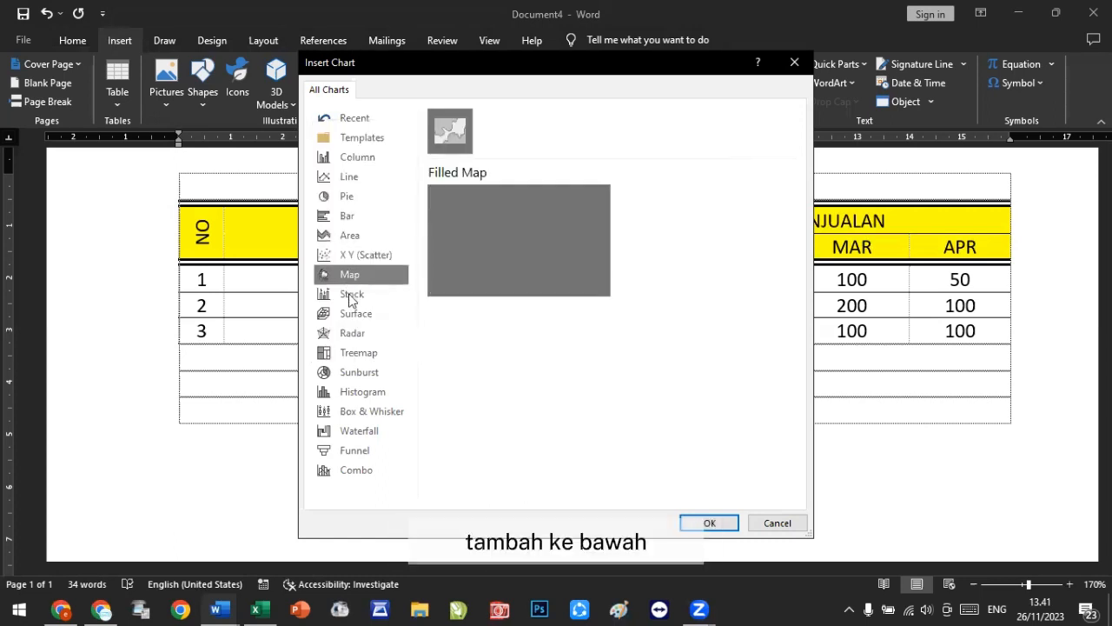
click(350, 295)
click(350, 314)
click(348, 334)
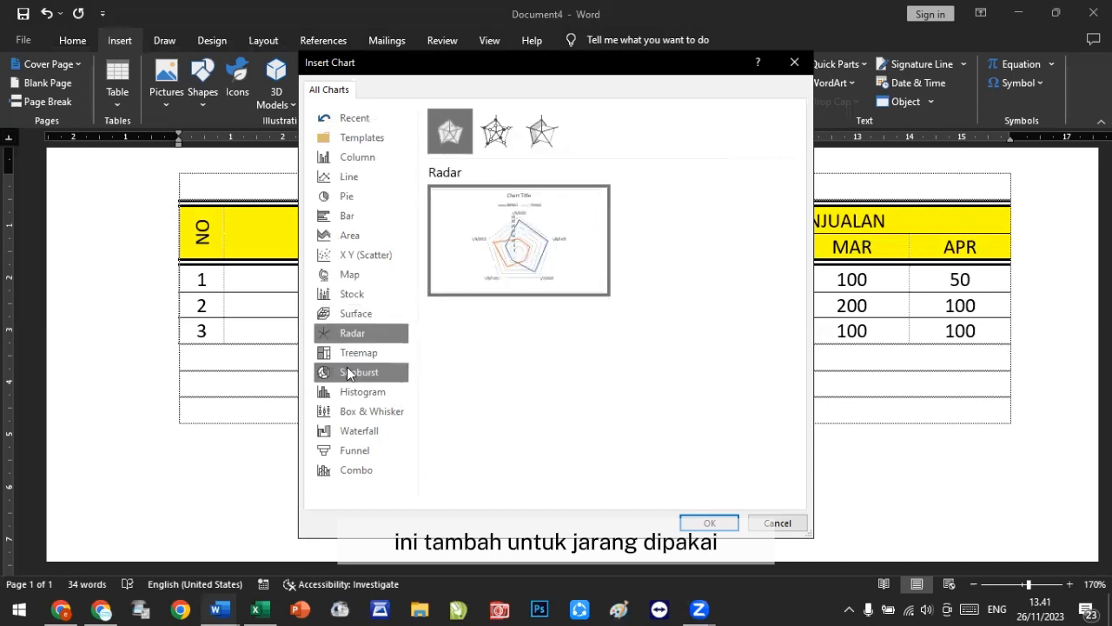
click(352, 372)
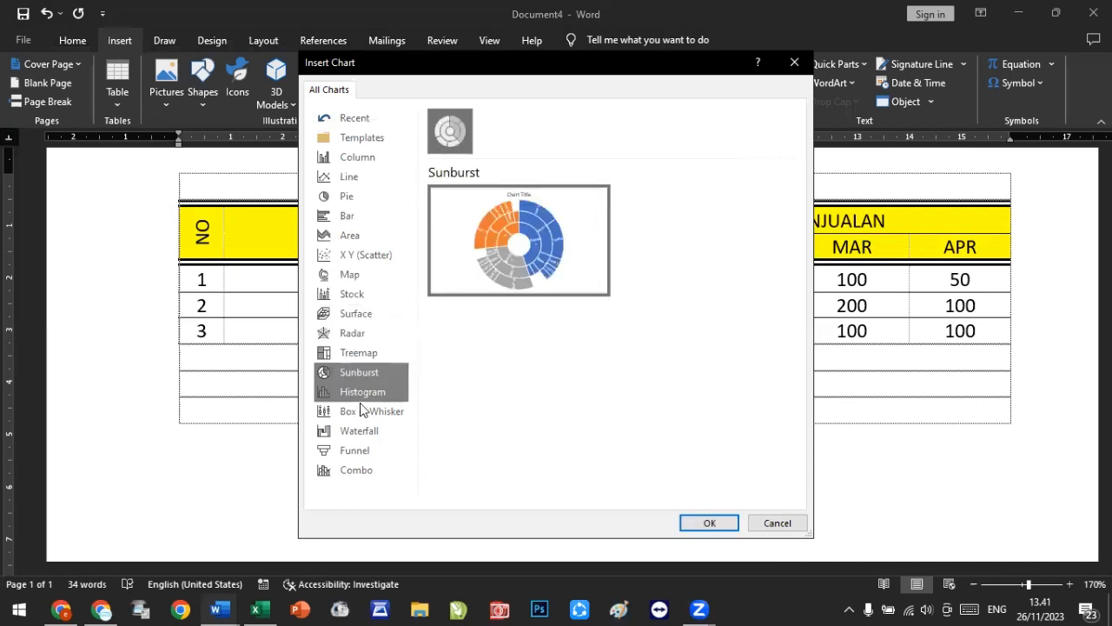
Step: Insert a clustered column chart below the sales table and move its data sheet window aside
click(365, 159)
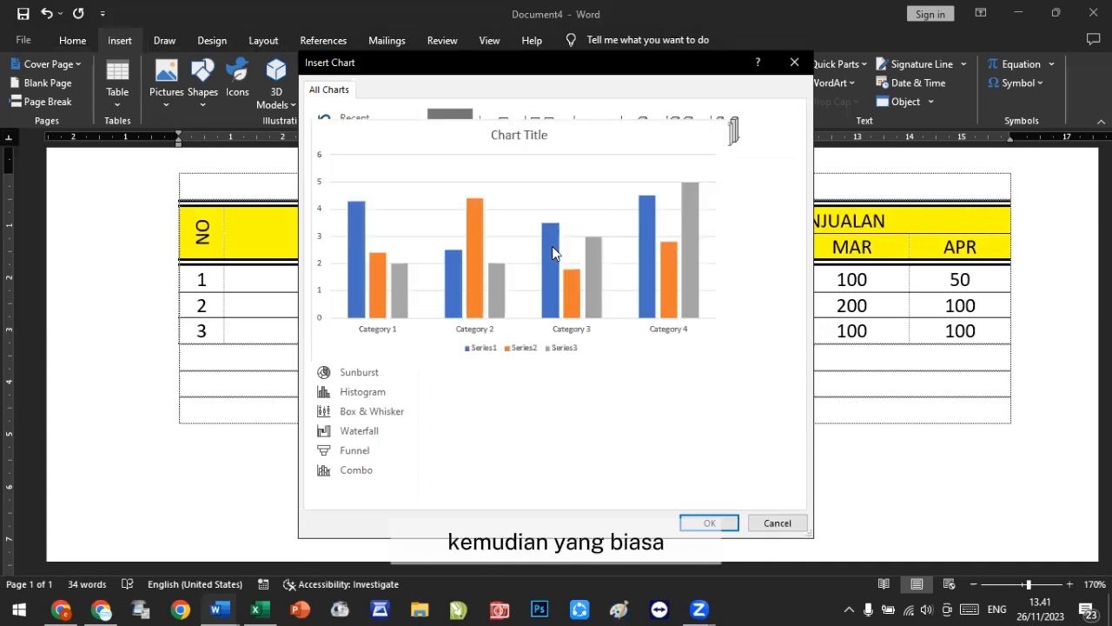
click(709, 523)
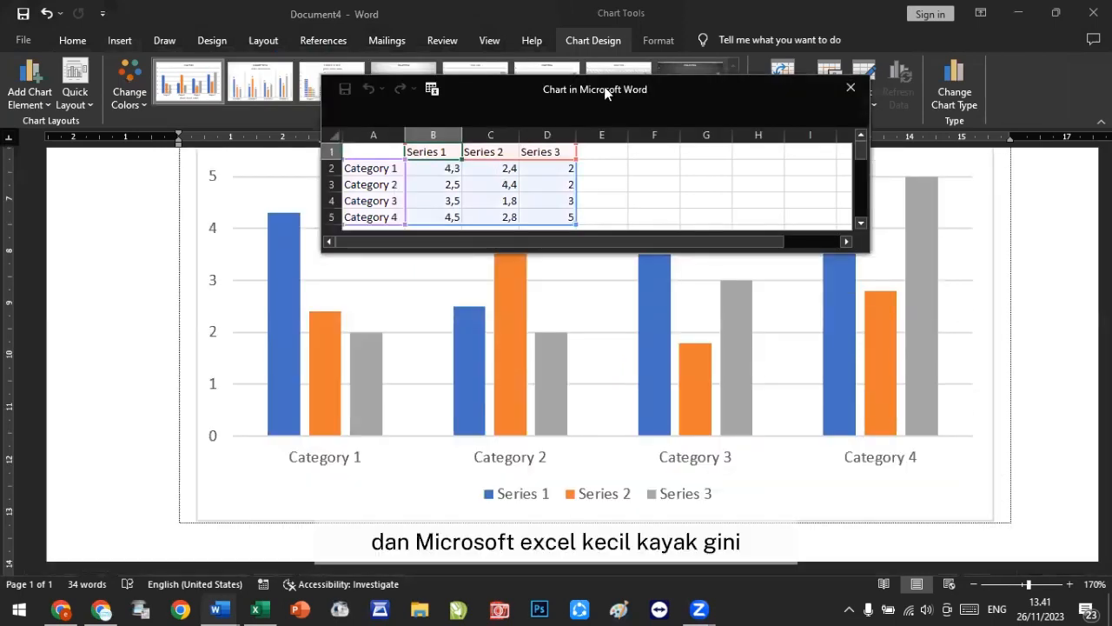
drag(604, 86, 717, 182)
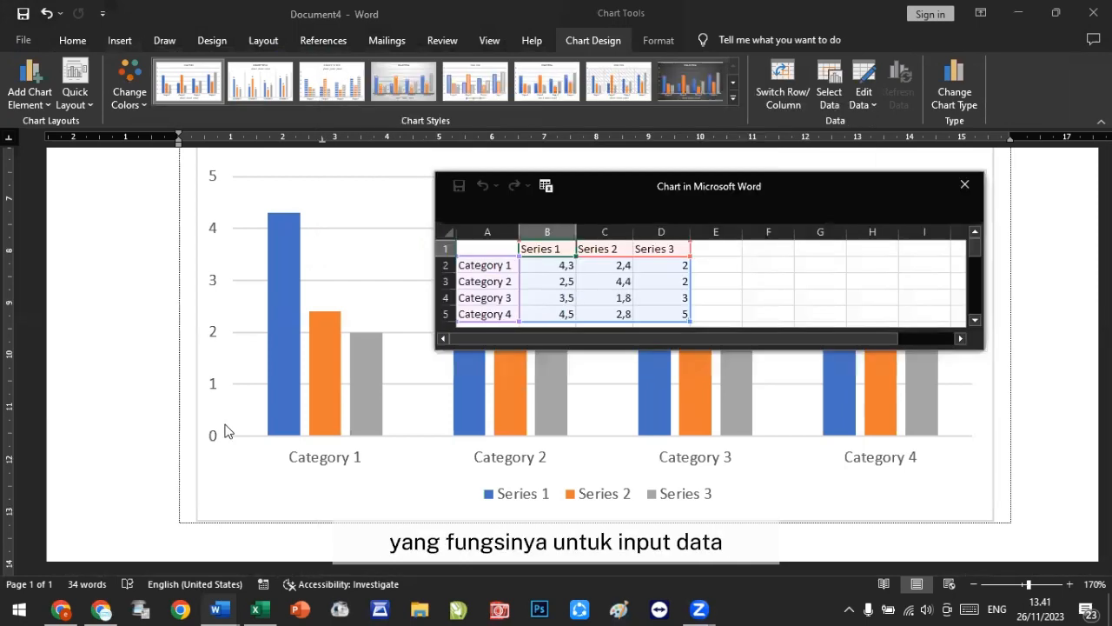
click(974, 592)
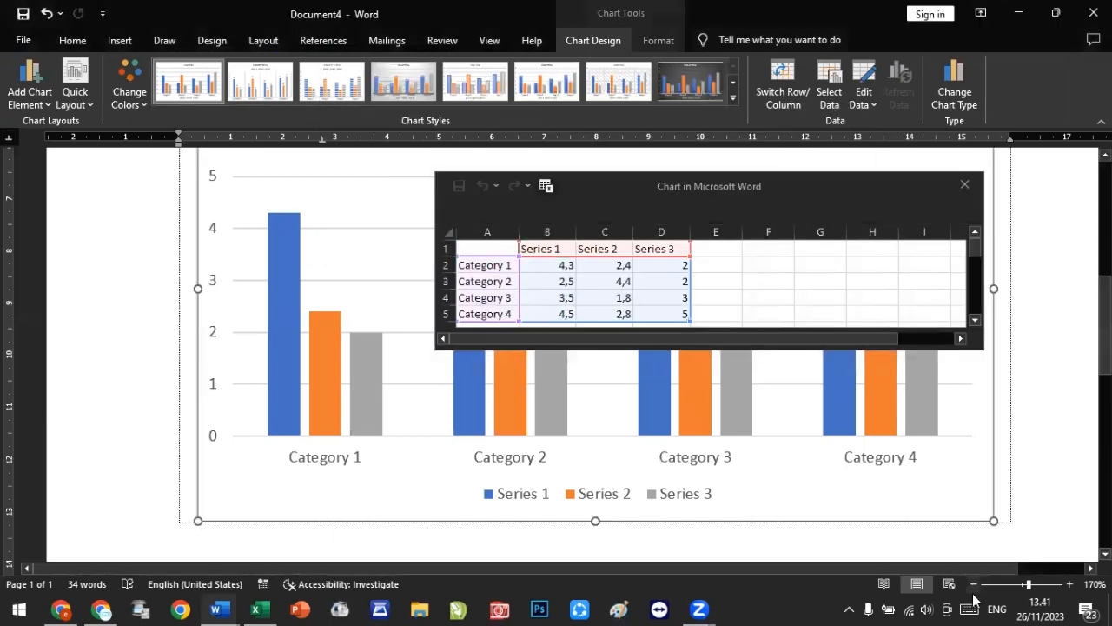
scroll(778, 484, down, 6)
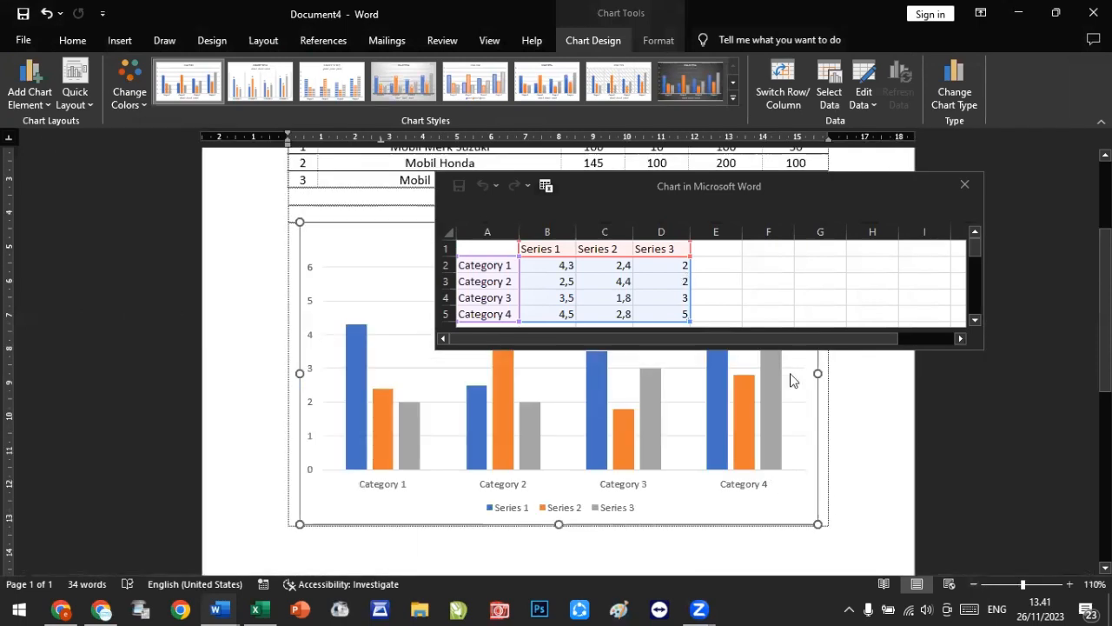
scroll(720, 234, up, 1)
click(718, 195)
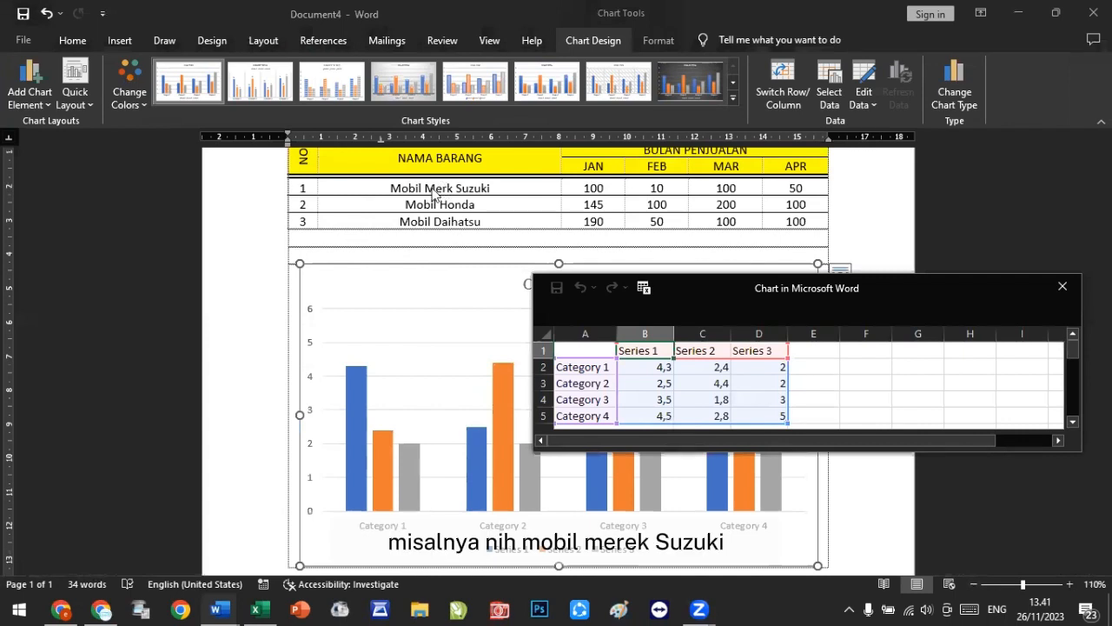
Step: Rename the first category in the chart data sheet to Mobil Merk Suzuki
click(581, 367)
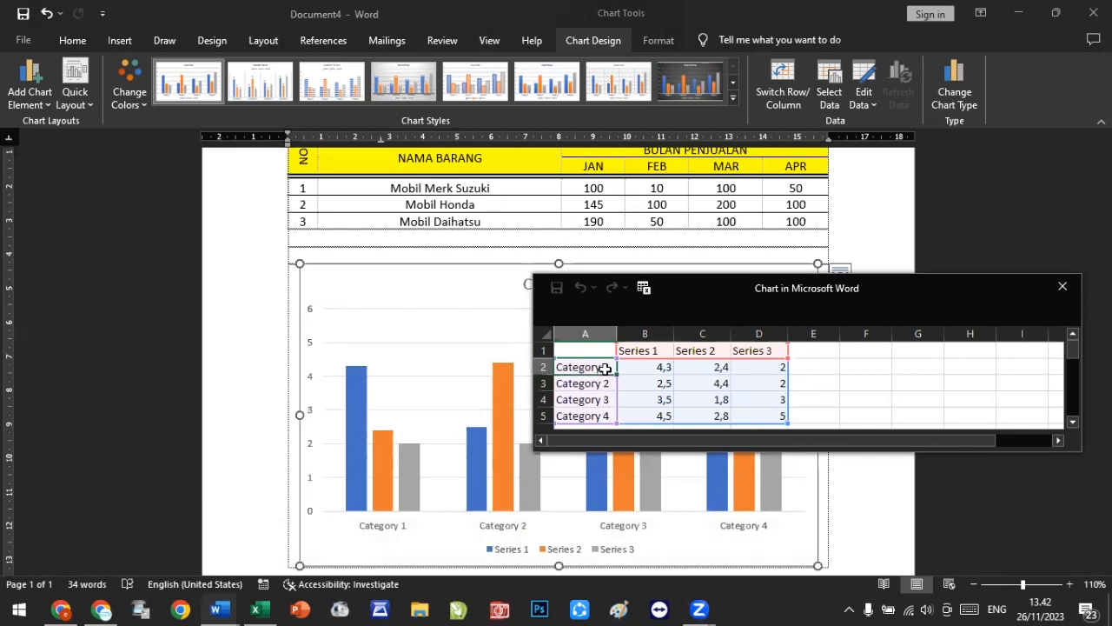
text(Mo)
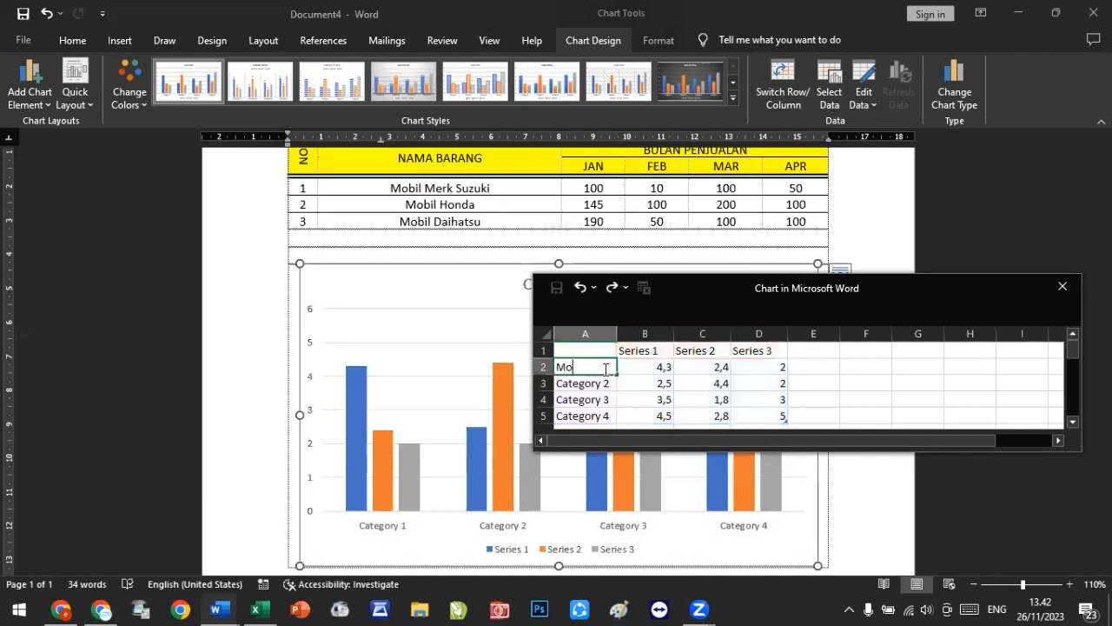
text(bil Merk Suzu)
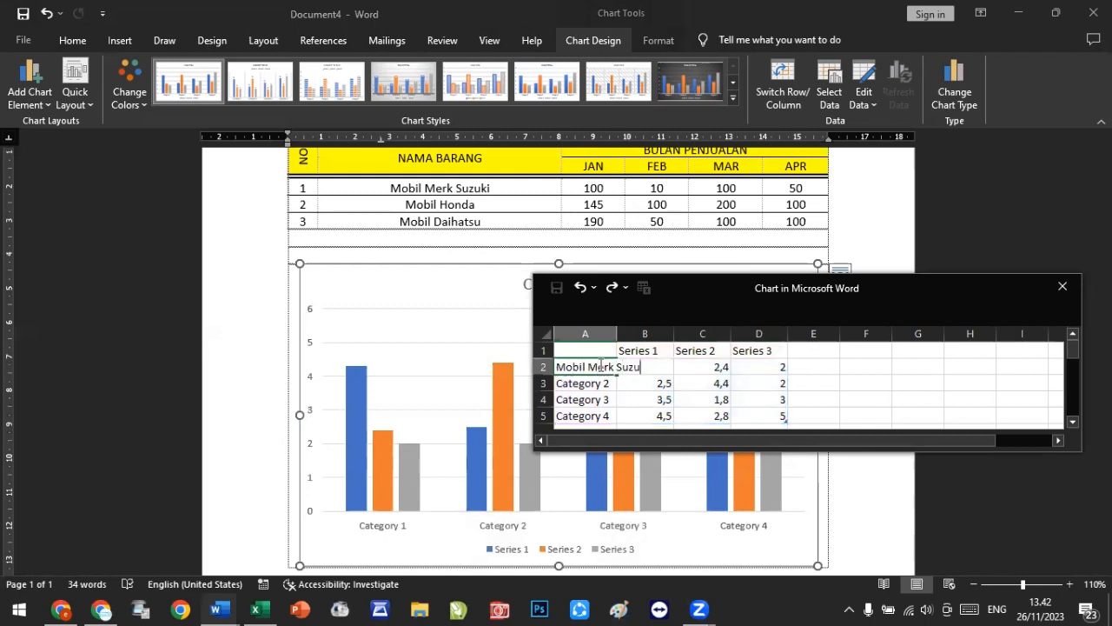
text(ki)
key(Return)
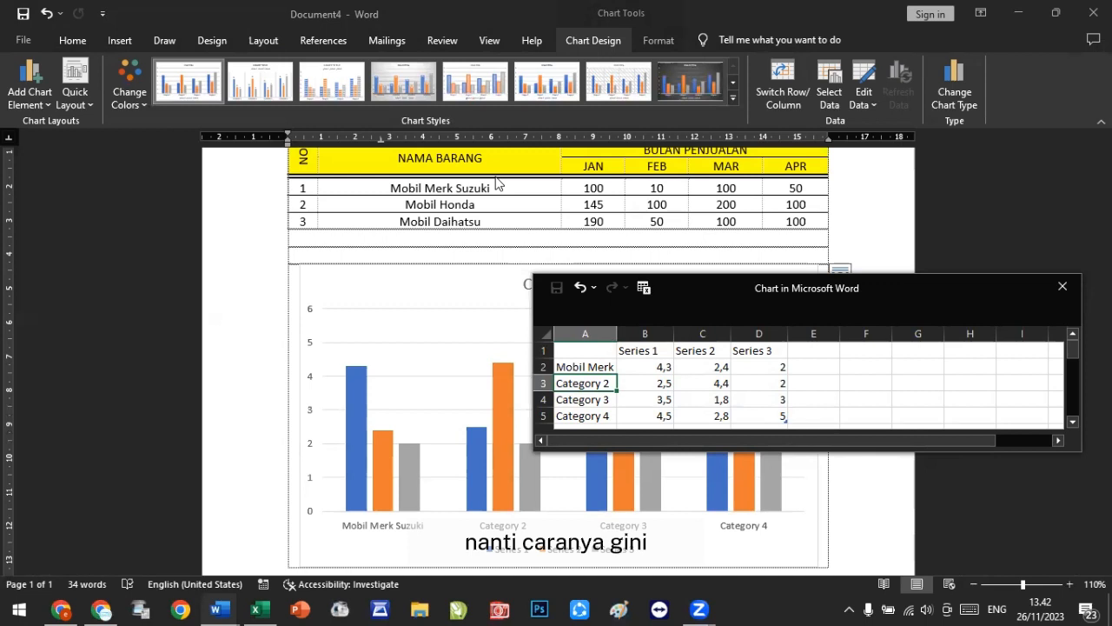
Step: Copy the three car names with their monthly sales from the table and paste them into the chart data sheet starting at cell A2
click(305, 159)
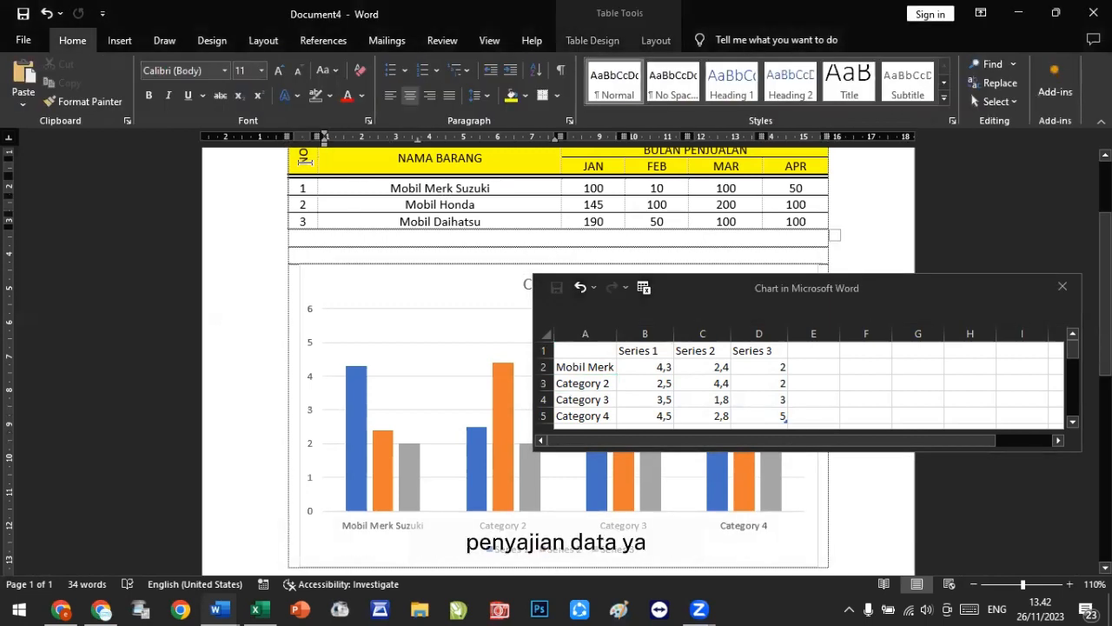
click(440, 188)
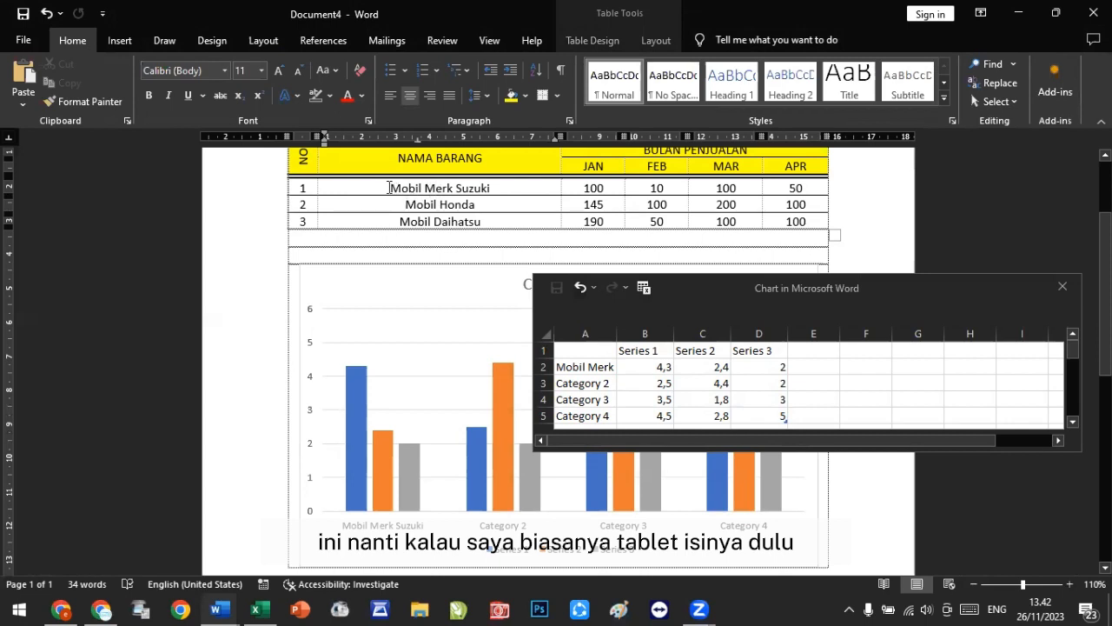
mouse_move(390, 188)
mouse_down()
mouse_move(522, 209)
mouse_move(801, 222)
mouse_up()
key(ctrl+c)
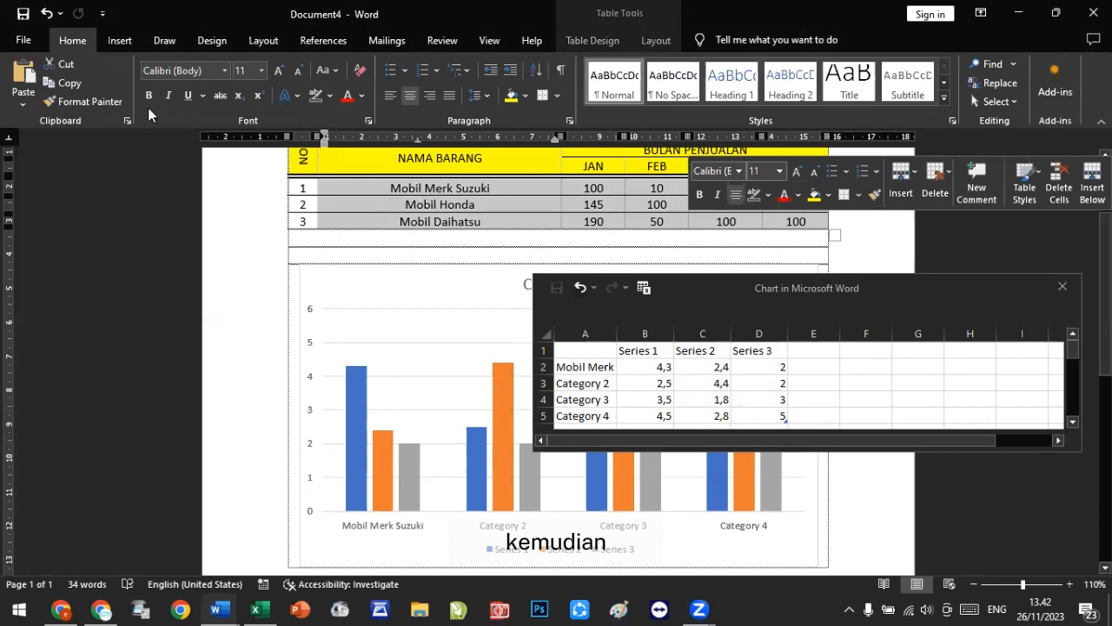
click(70, 80)
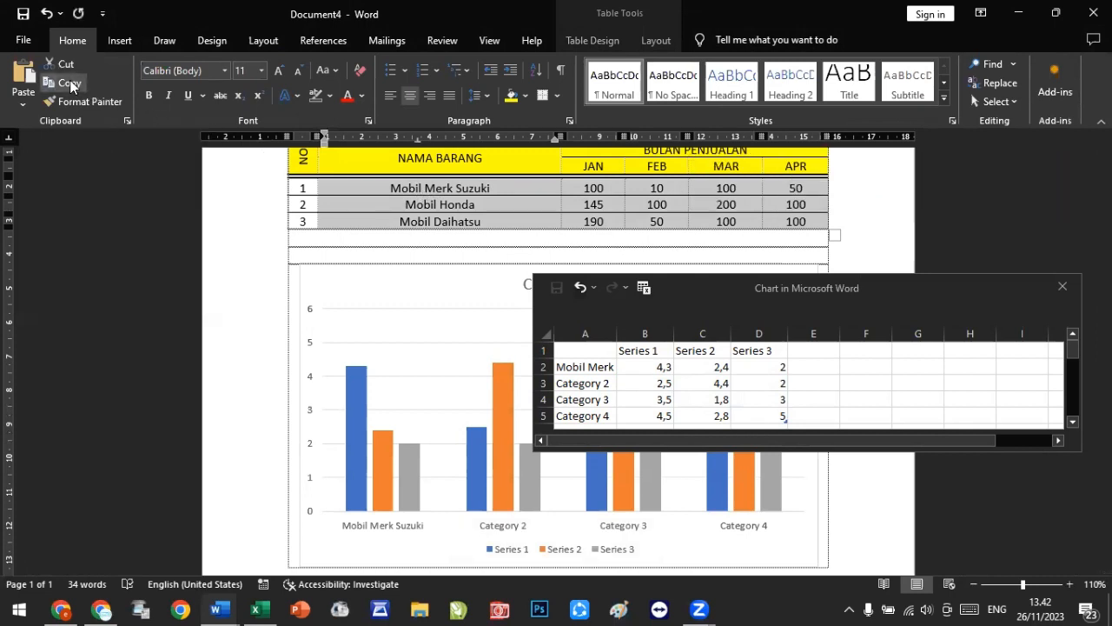
click(584, 366)
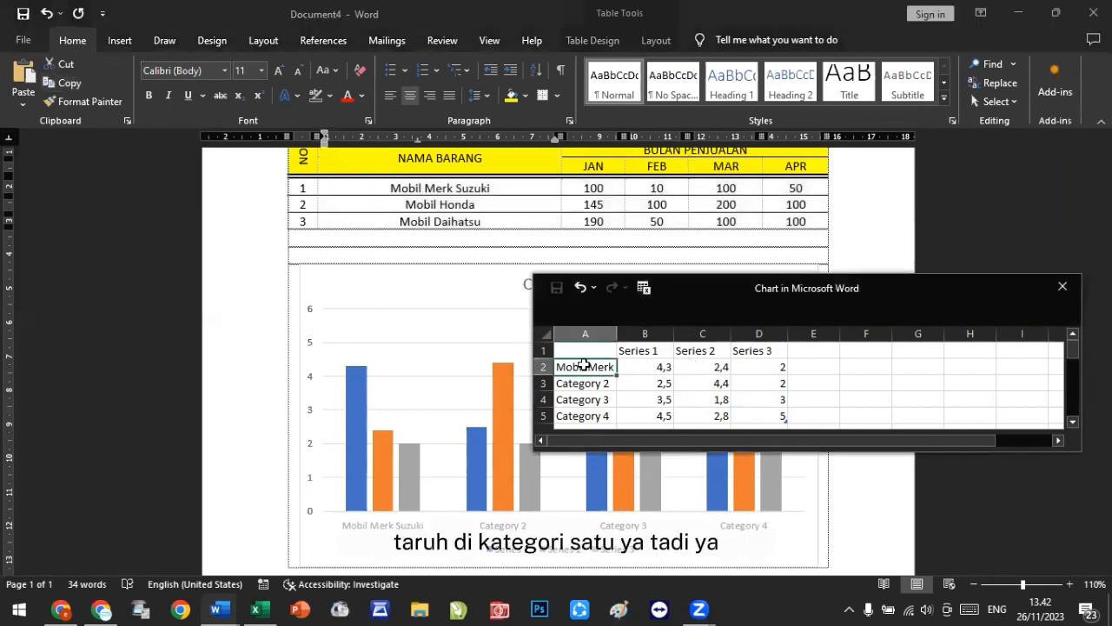
right_click(583, 370)
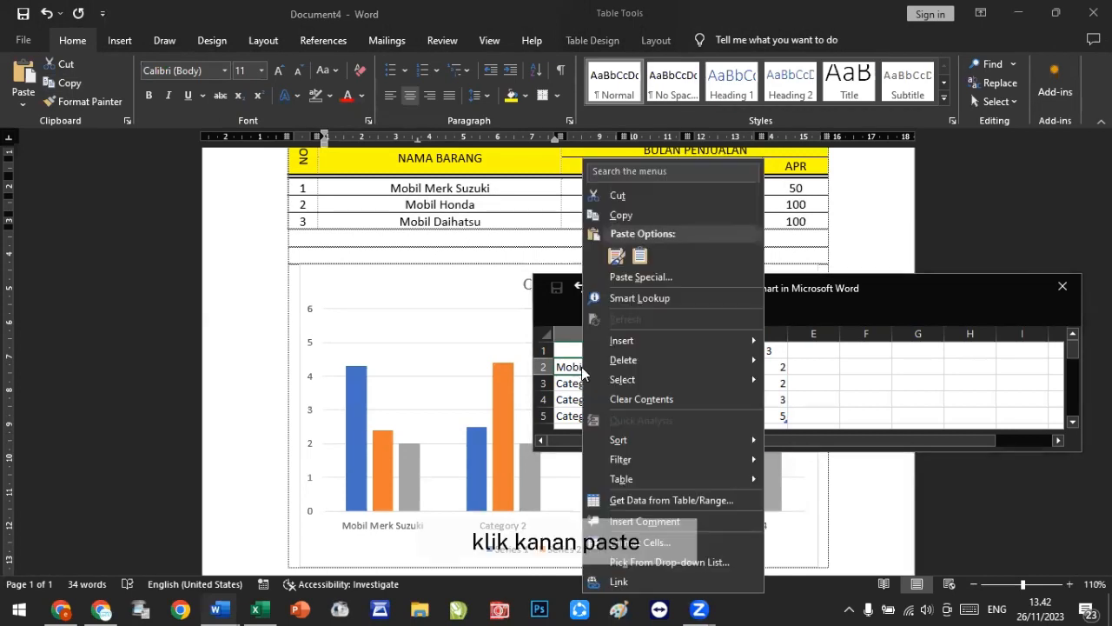
click(617, 255)
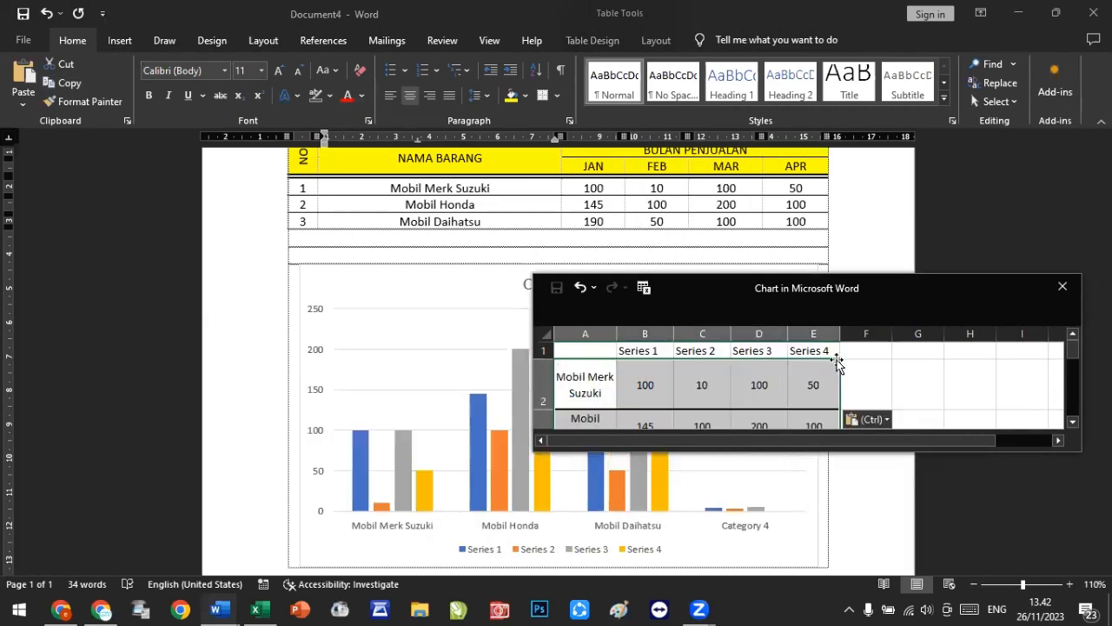
Step: Copy the JAN to APR month headers from the table and paste them into the data sheet as the series names from cell B1
drag(861, 287, 899, 159)
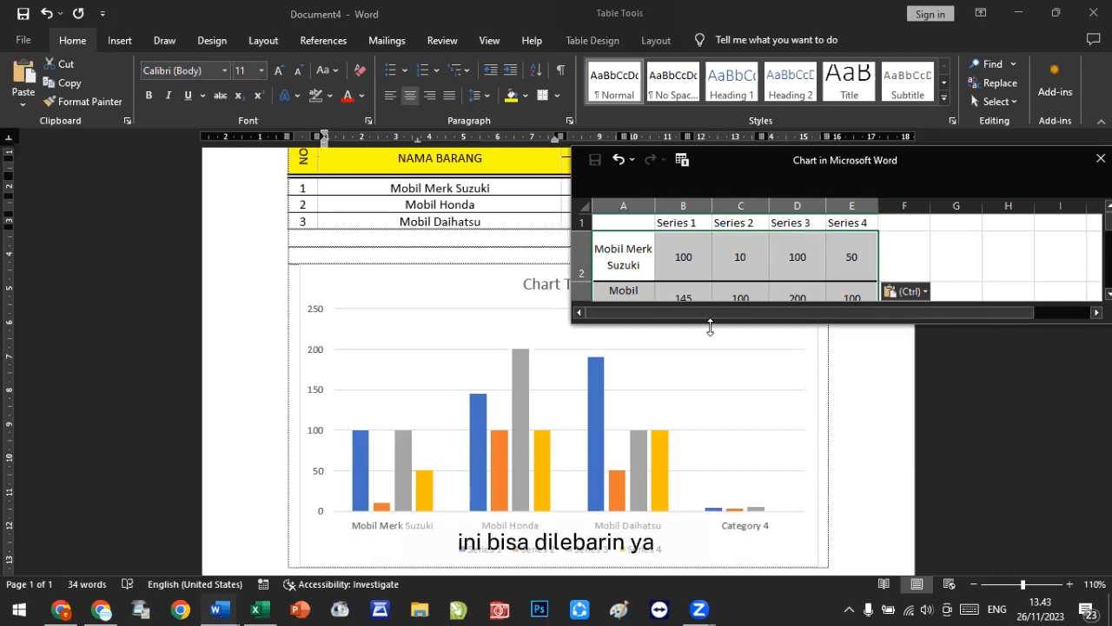
drag(710, 327, 710, 407)
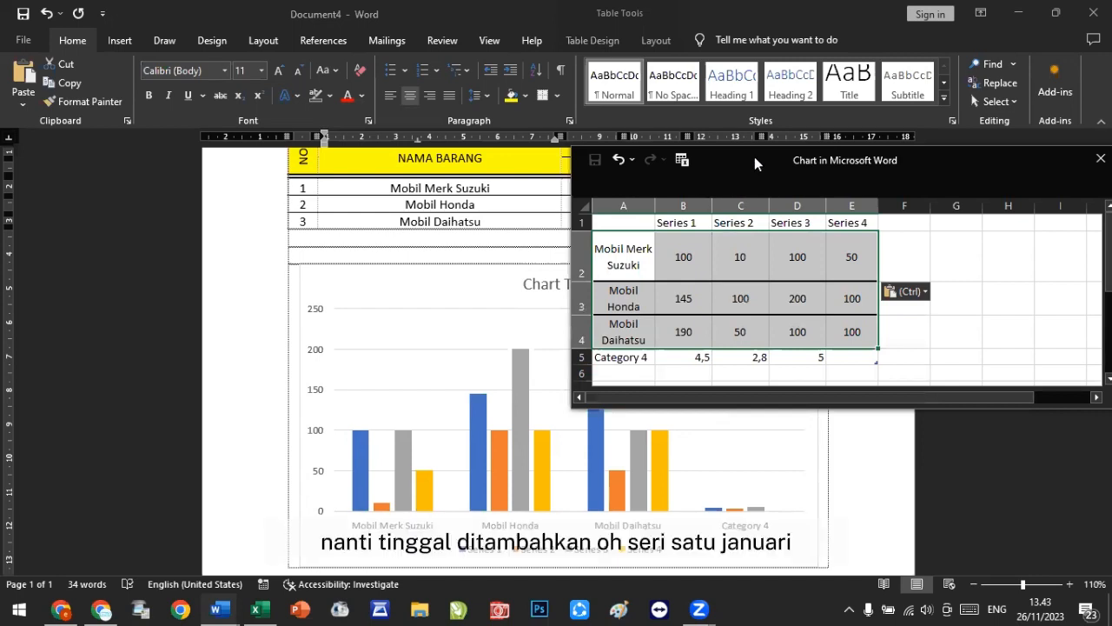
drag(754, 156, 749, 283)
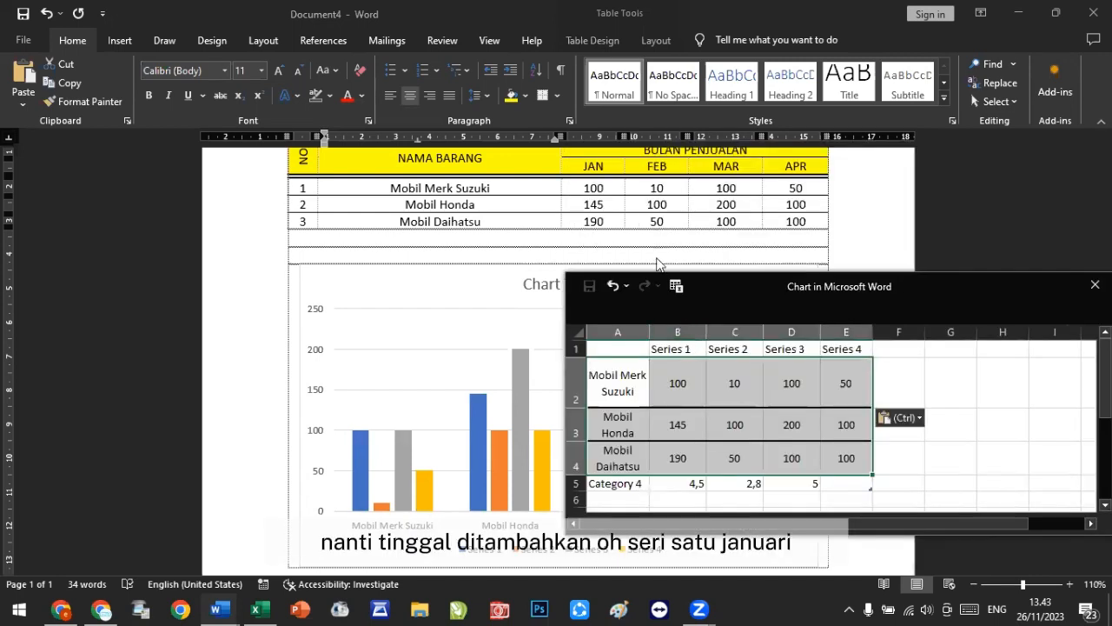
click(629, 166)
drag(590, 166, 796, 169)
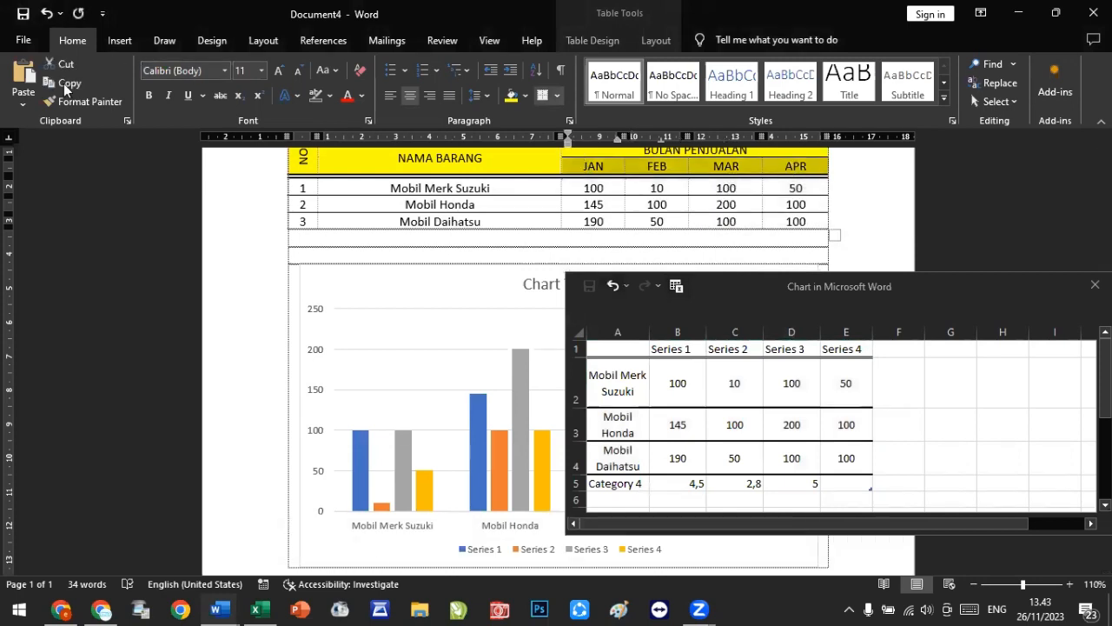
click(68, 83)
click(681, 355)
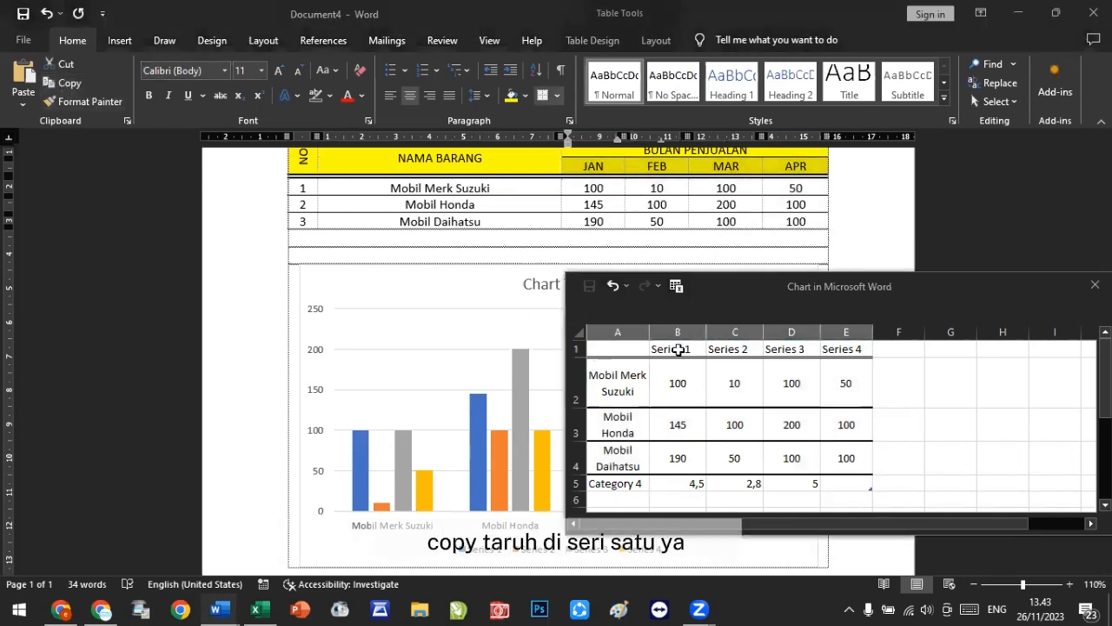
right_click(680, 355)
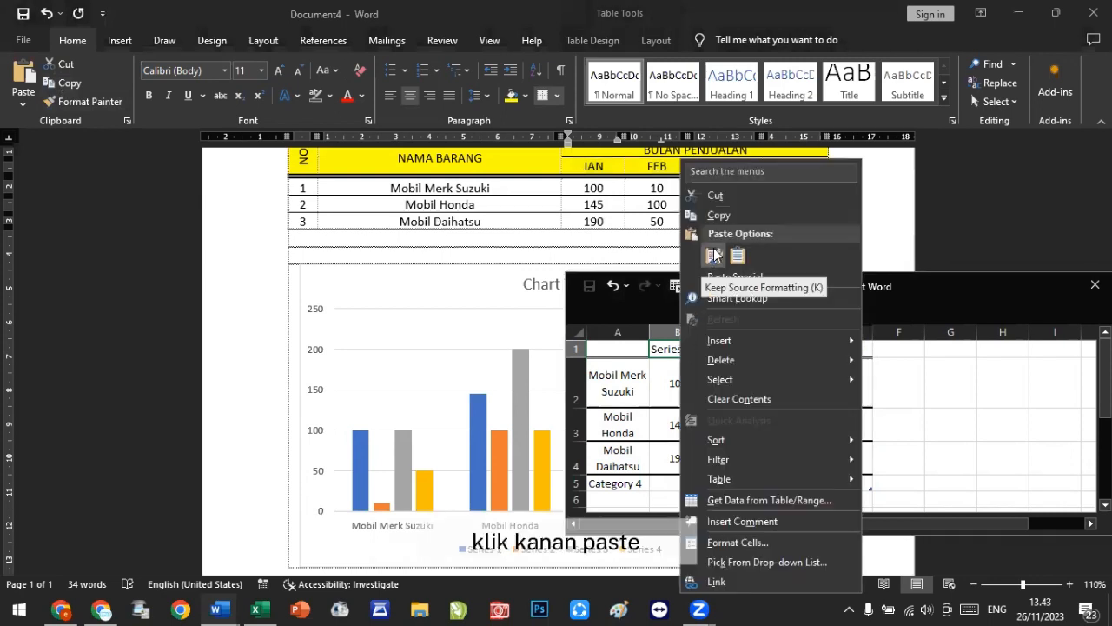
click(758, 189)
drag(782, 276, 796, 121)
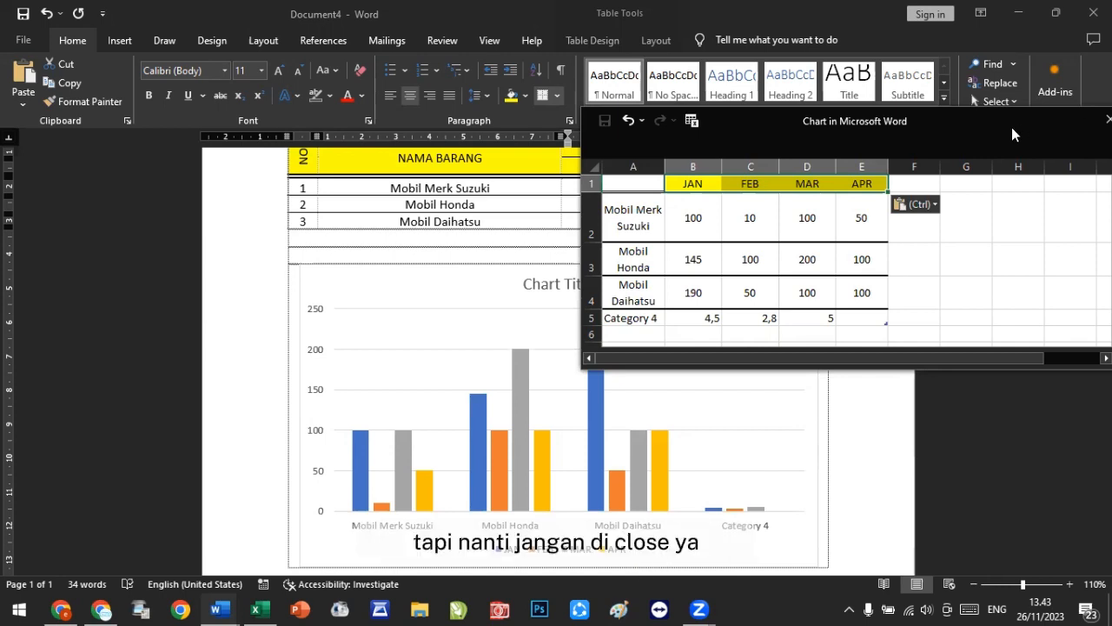
drag(1012, 127, 957, 72)
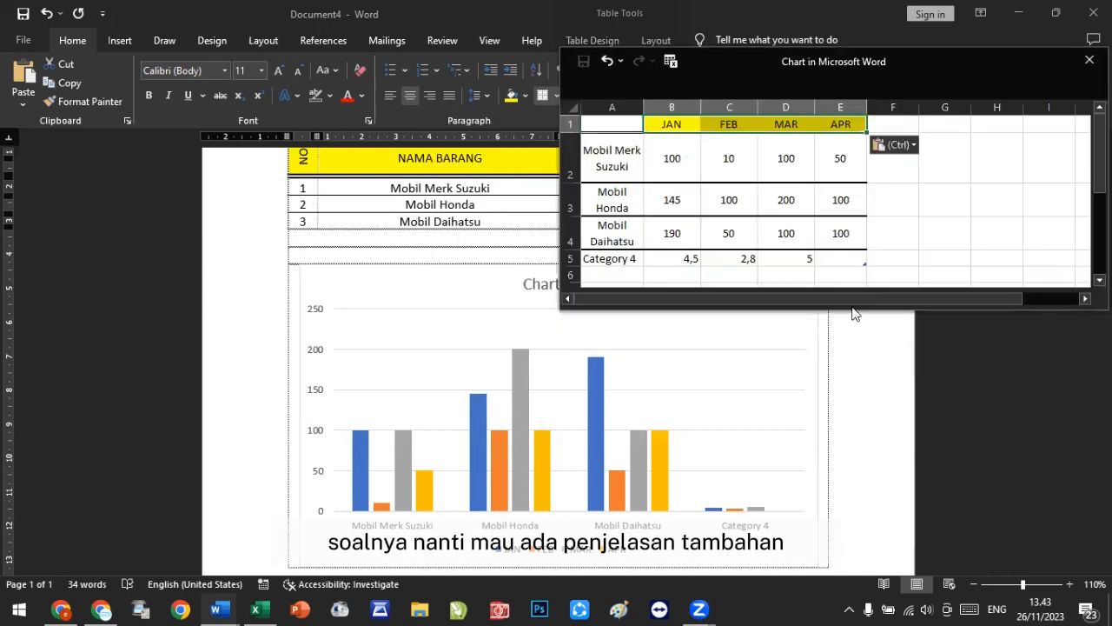
drag(852, 311, 856, 363)
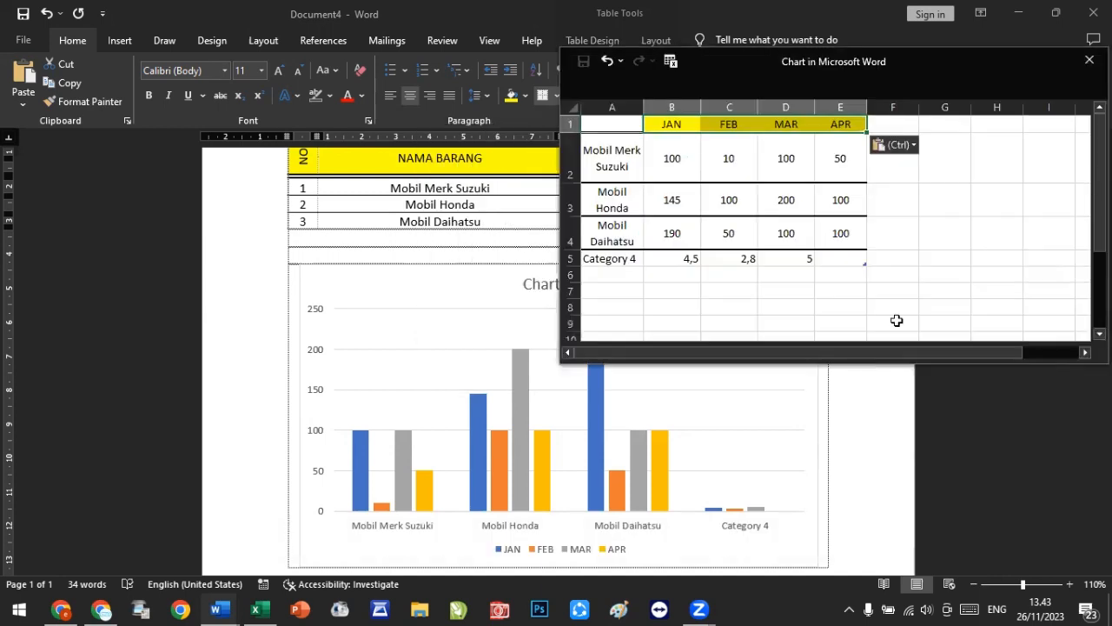
click(968, 274)
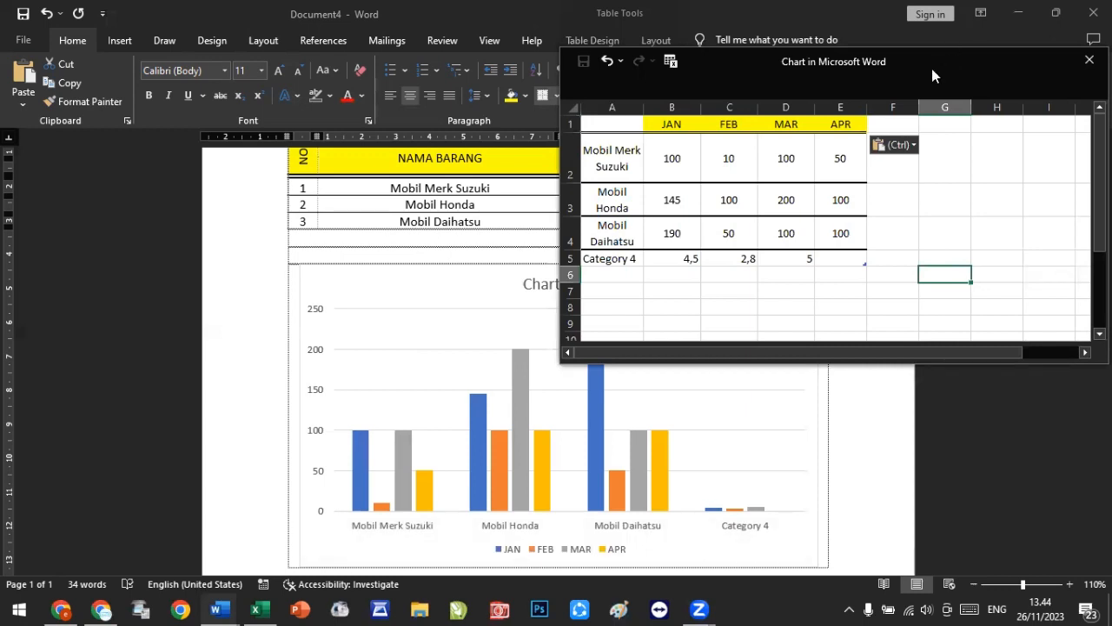
drag(932, 69, 700, 308)
scroll(781, 225, up, 1)
drag(393, 195, 814, 259)
right_click(815, 259)
click(880, 228)
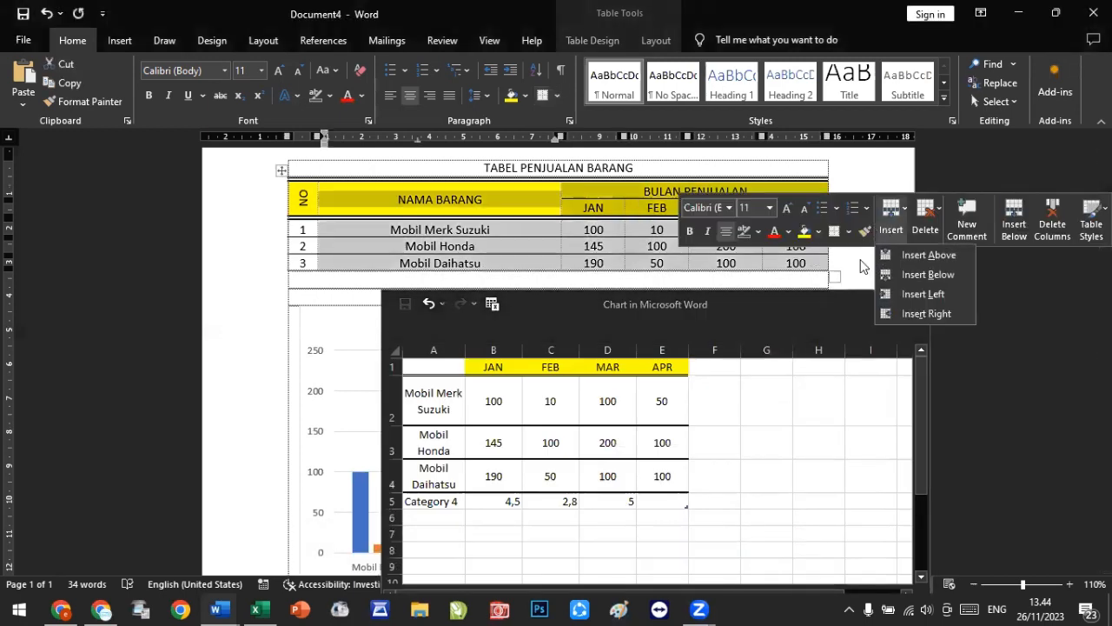
click(860, 261)
click(859, 260)
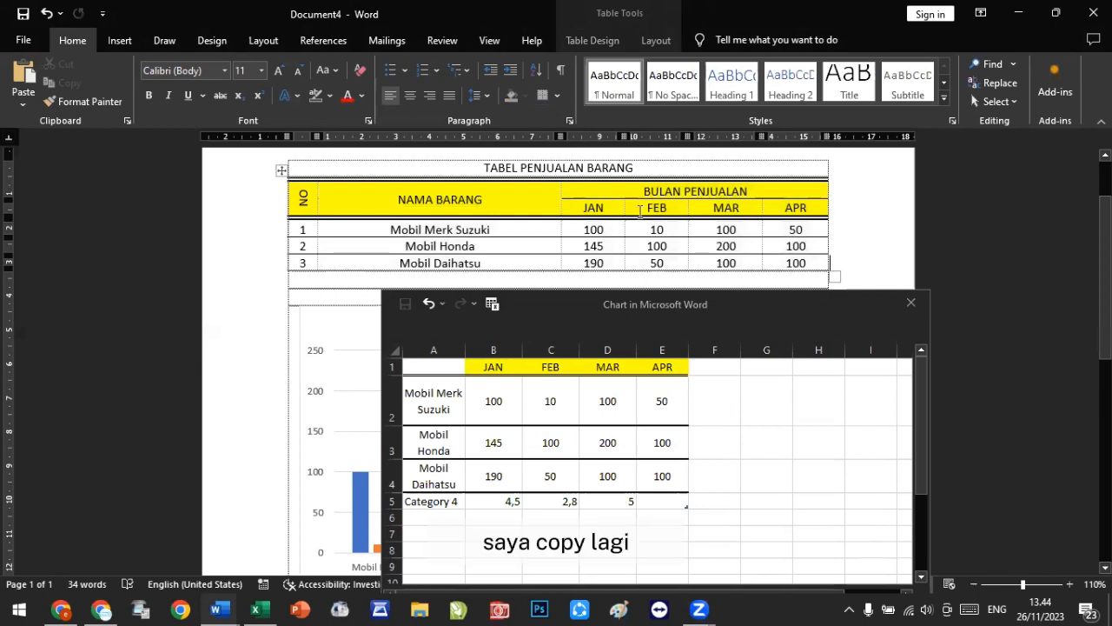
Step: Copy the JAN to APR headers again and paste them over the series names in cell B1
drag(577, 207, 812, 211)
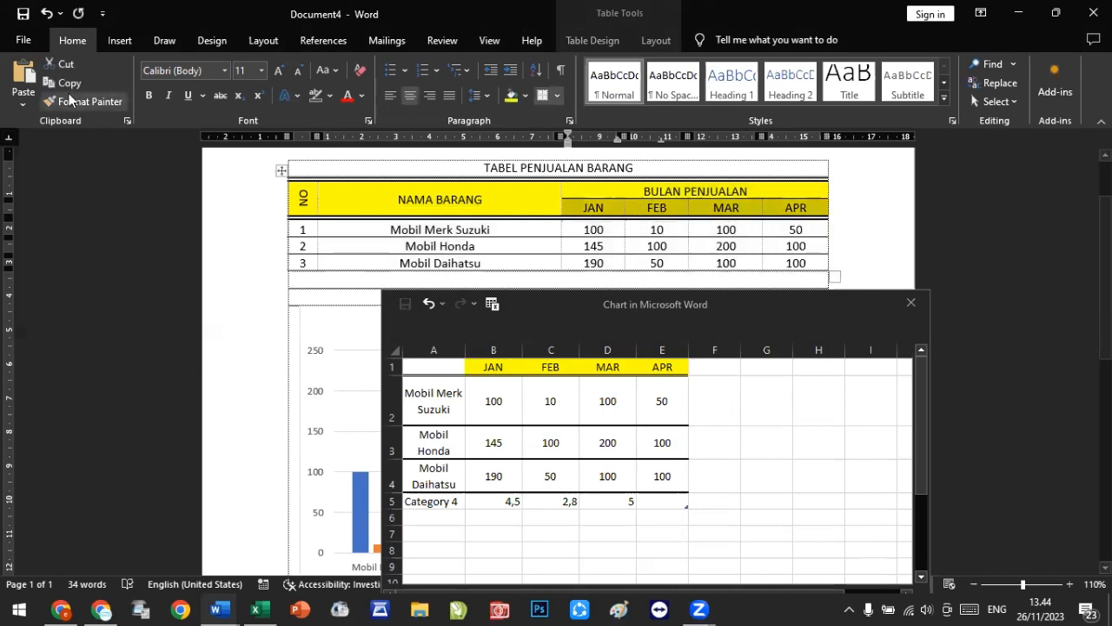
click(70, 84)
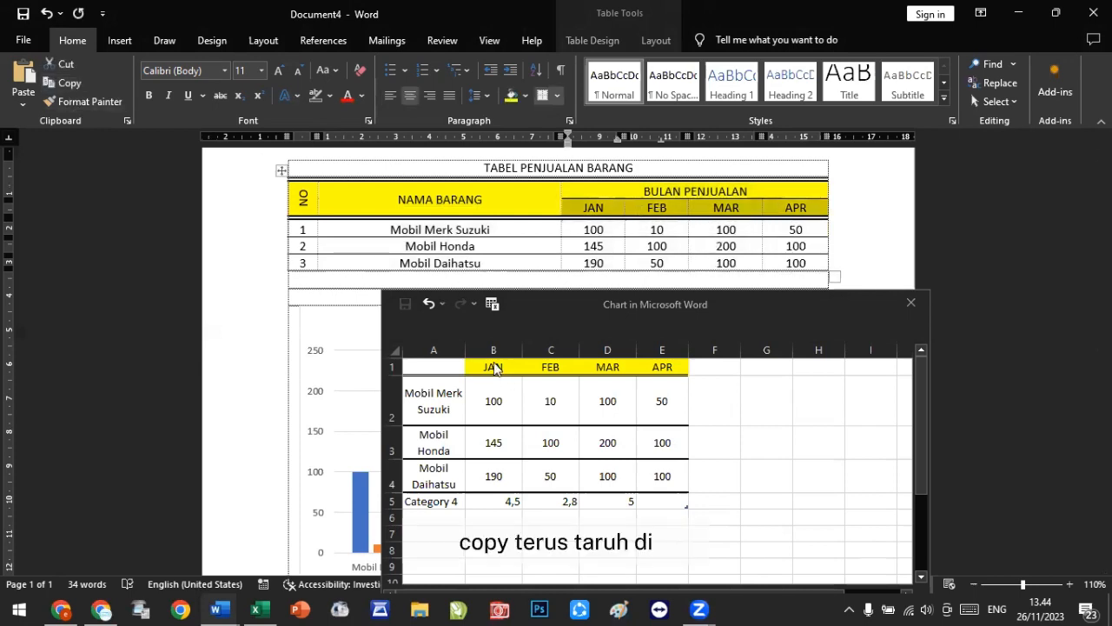
click(494, 368)
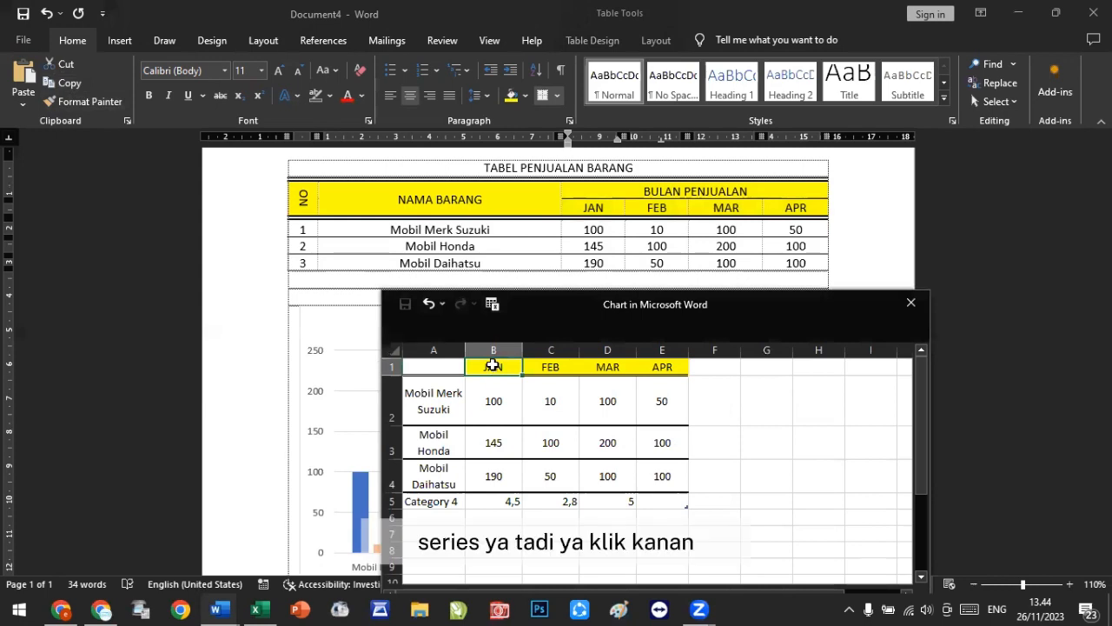
right_click(493, 366)
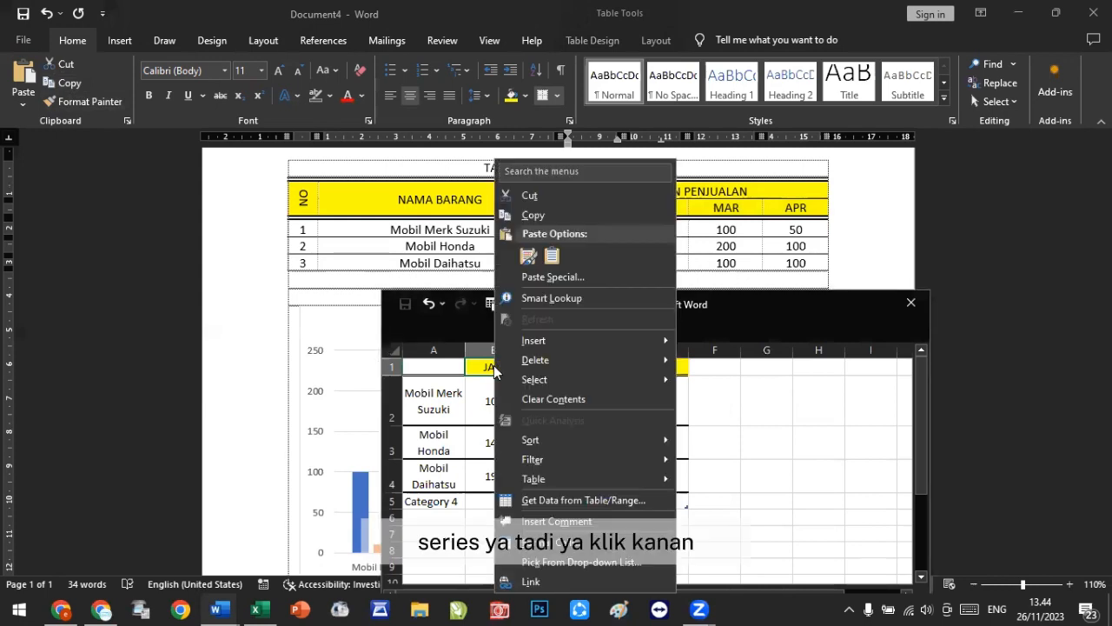
click(527, 256)
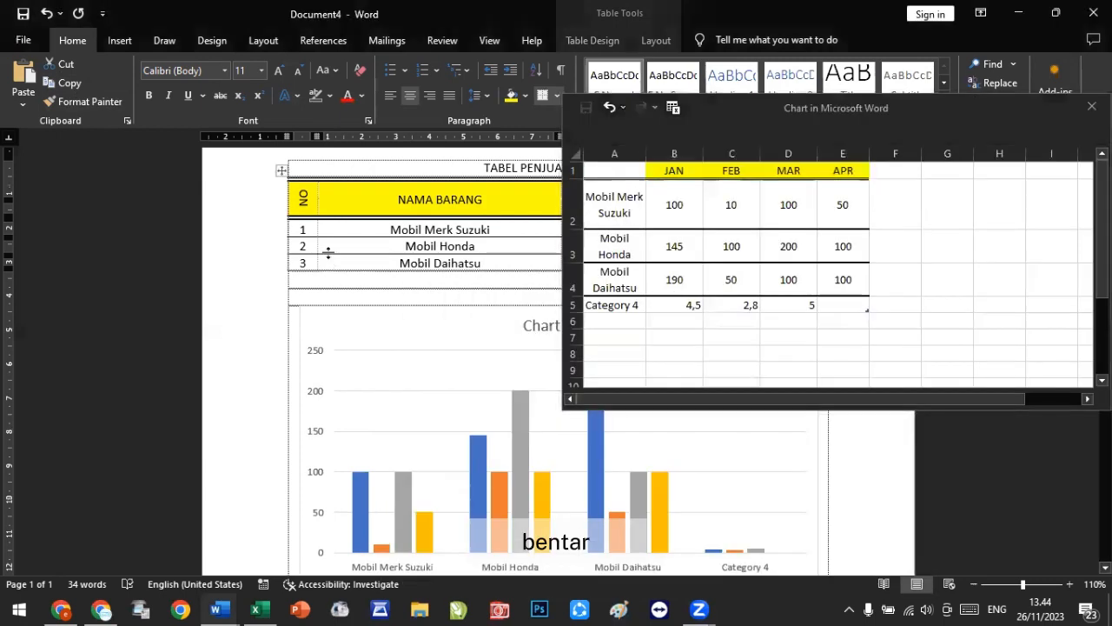
Step: Resize the chart data range to end at cell E4 so only the three cars and four months are plotted
scroll(329, 256, down, 2)
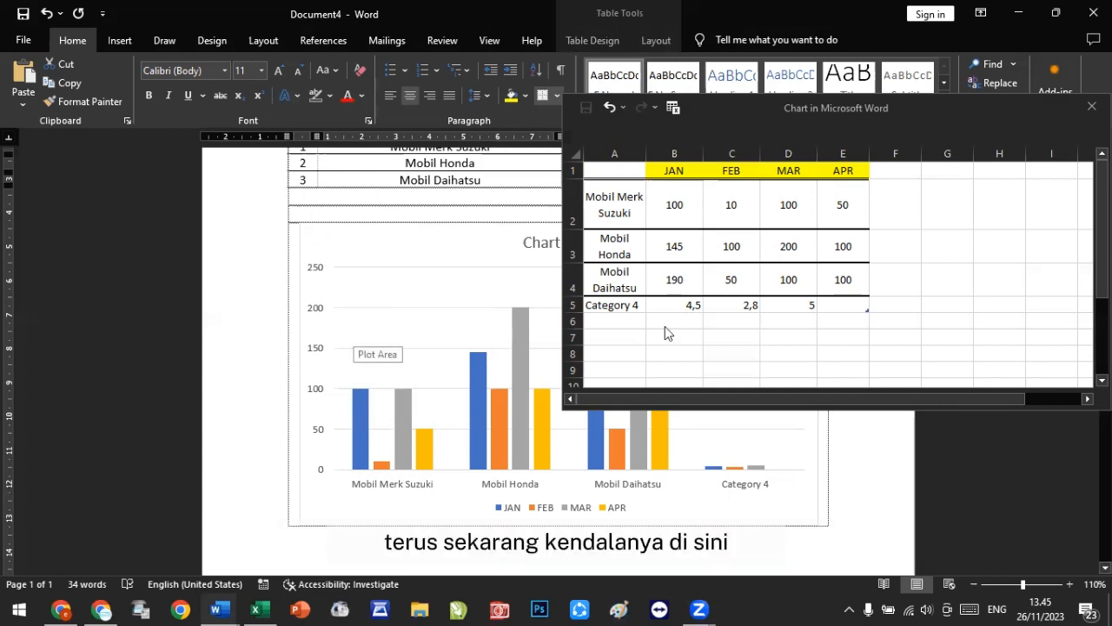
click(800, 410)
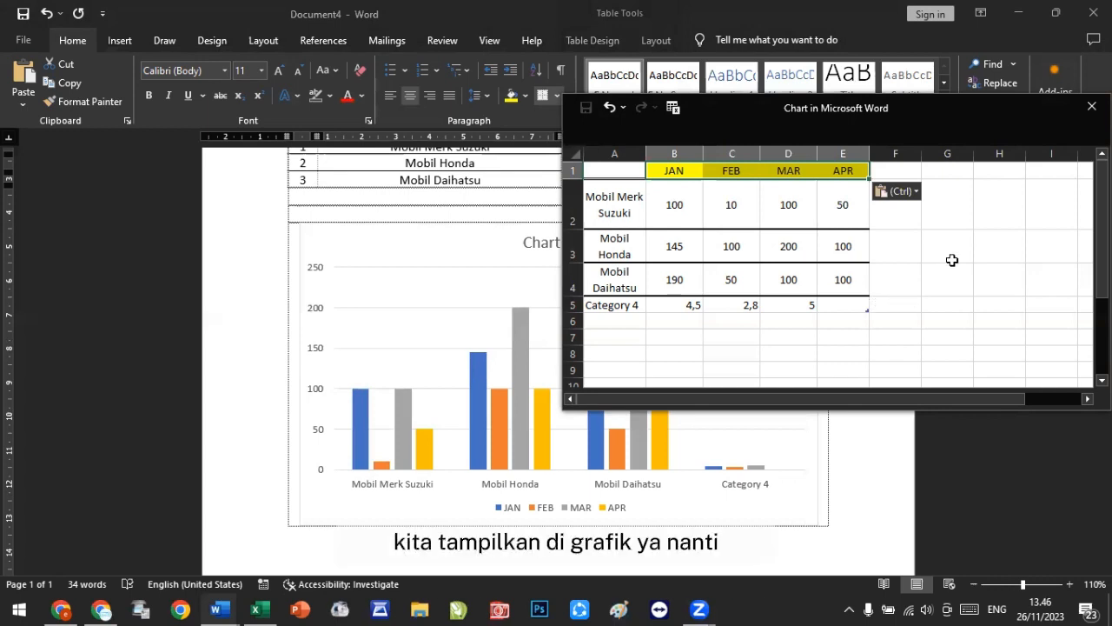
click(946, 243)
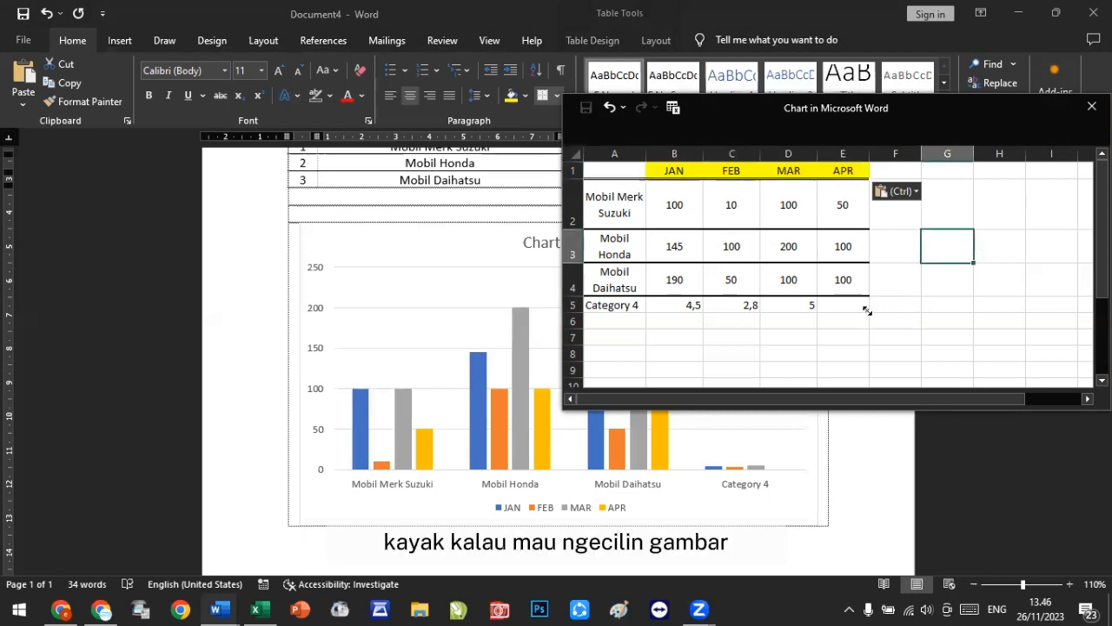
drag(867, 311, 819, 296)
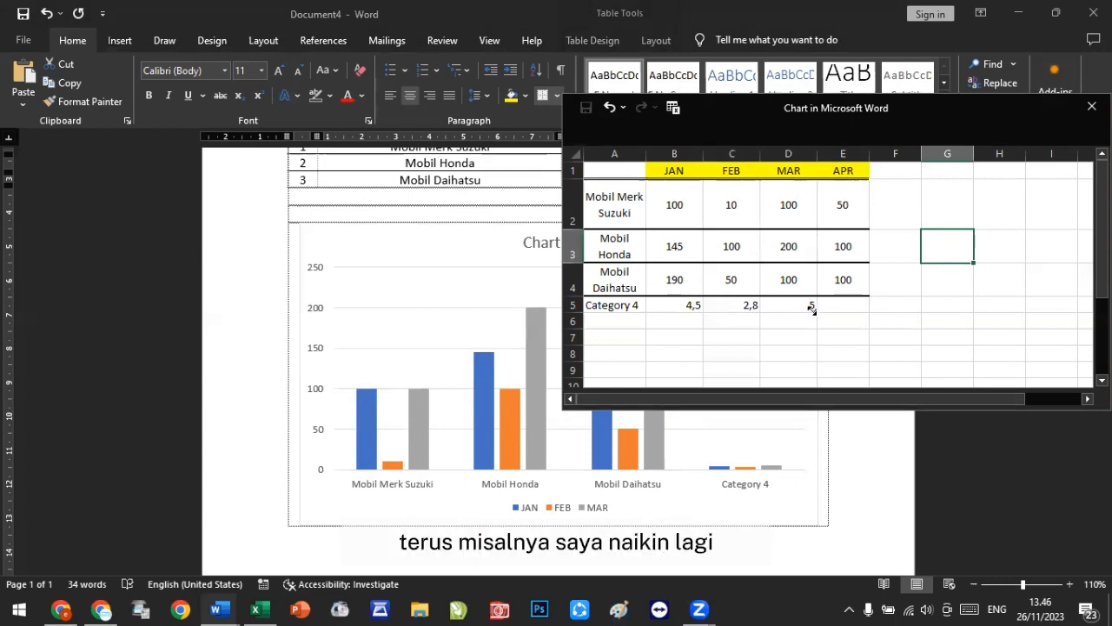
drag(811, 309, 815, 261)
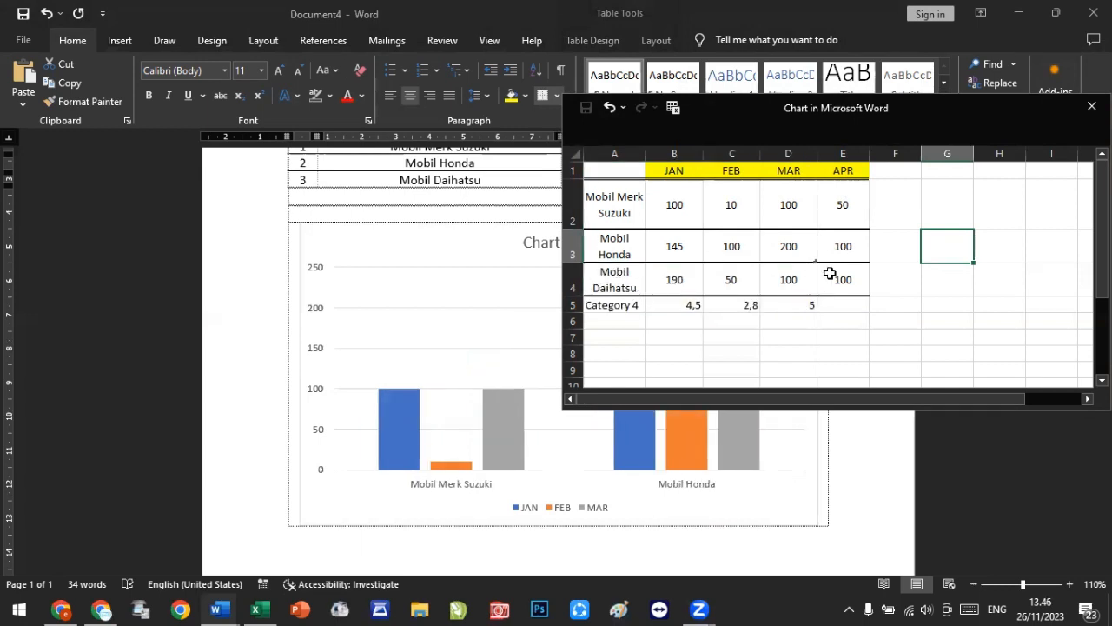
drag(815, 255, 871, 283)
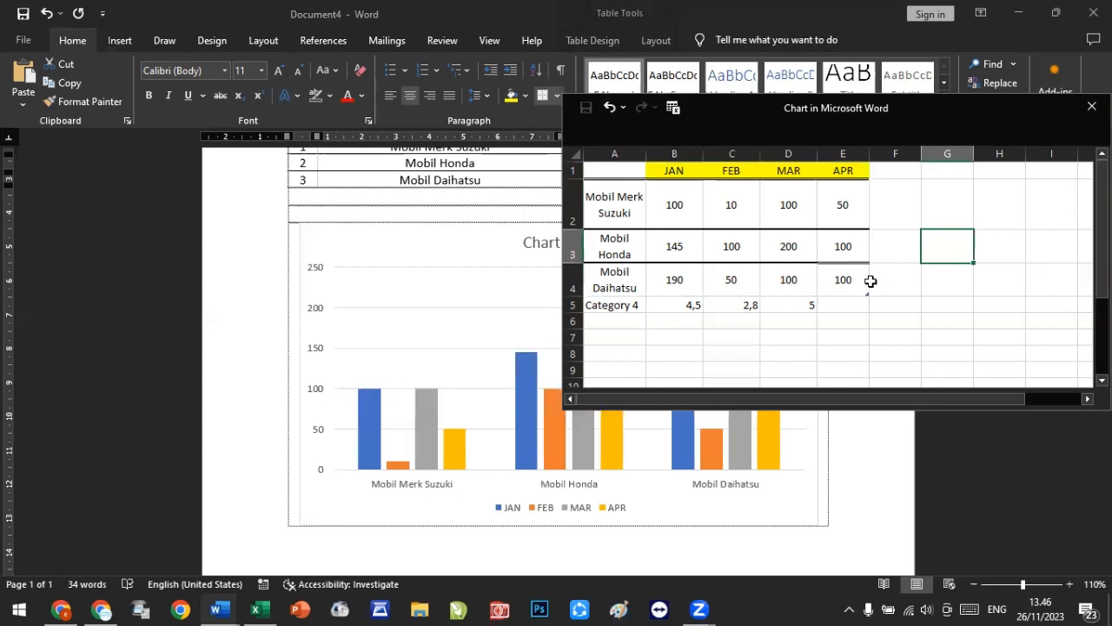
click(1004, 317)
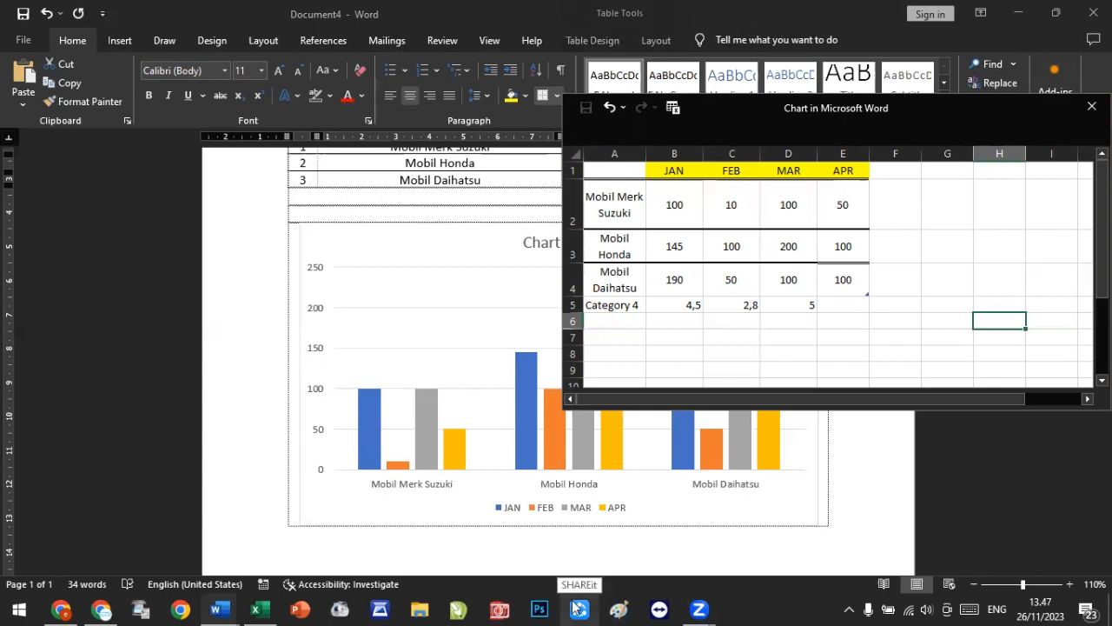
click(924, 249)
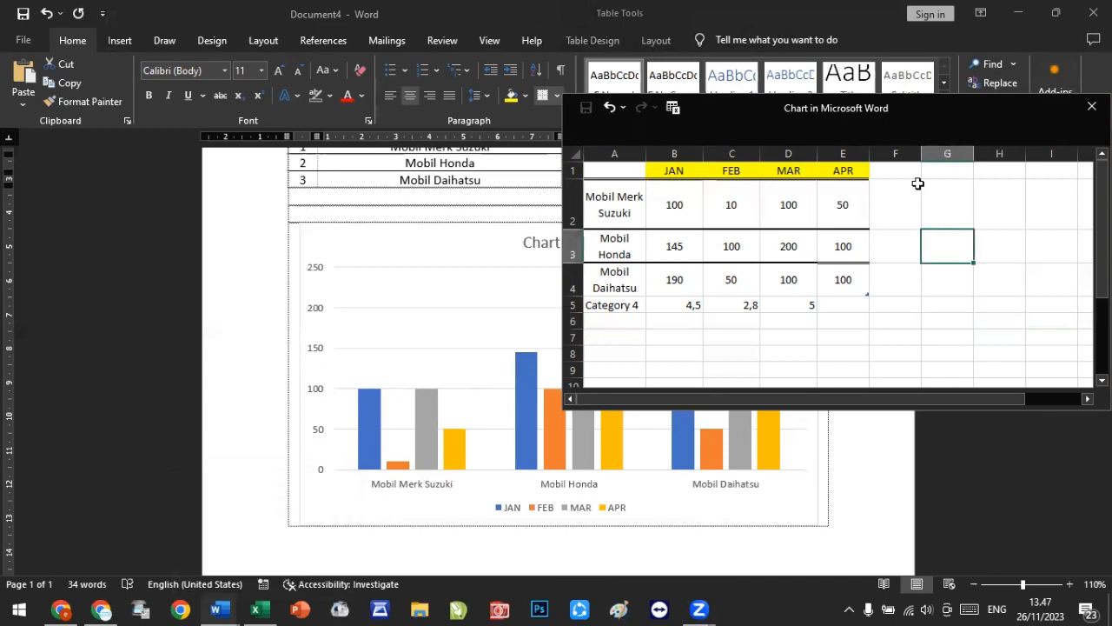
Step: Close the chart data sheet, reopen it through Edit Data to check the range, and close it again
click(426, 227)
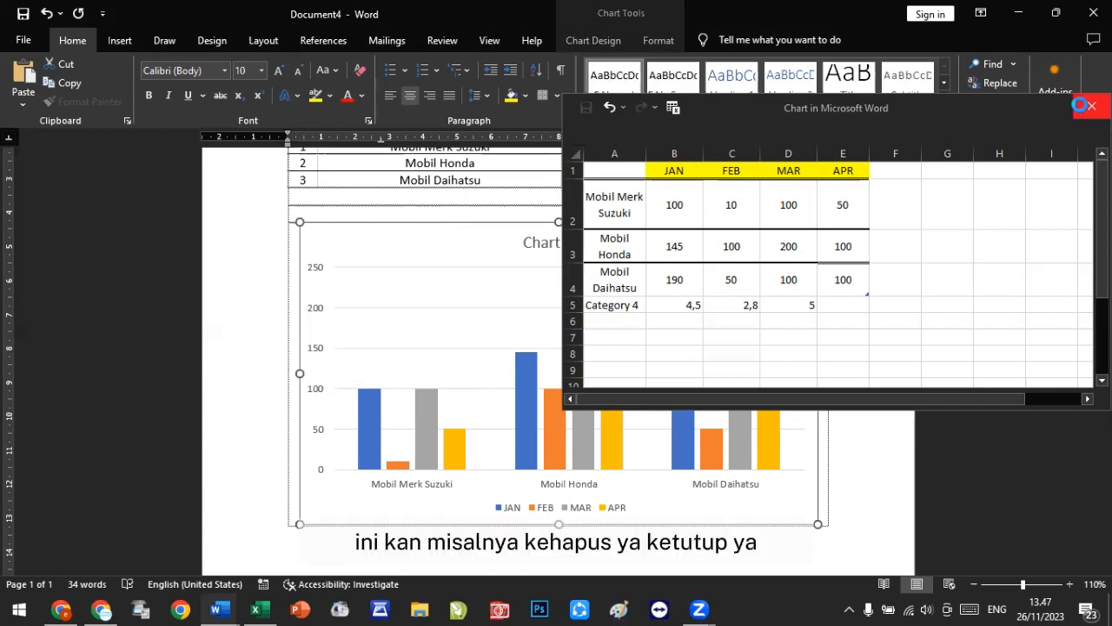
click(1091, 107)
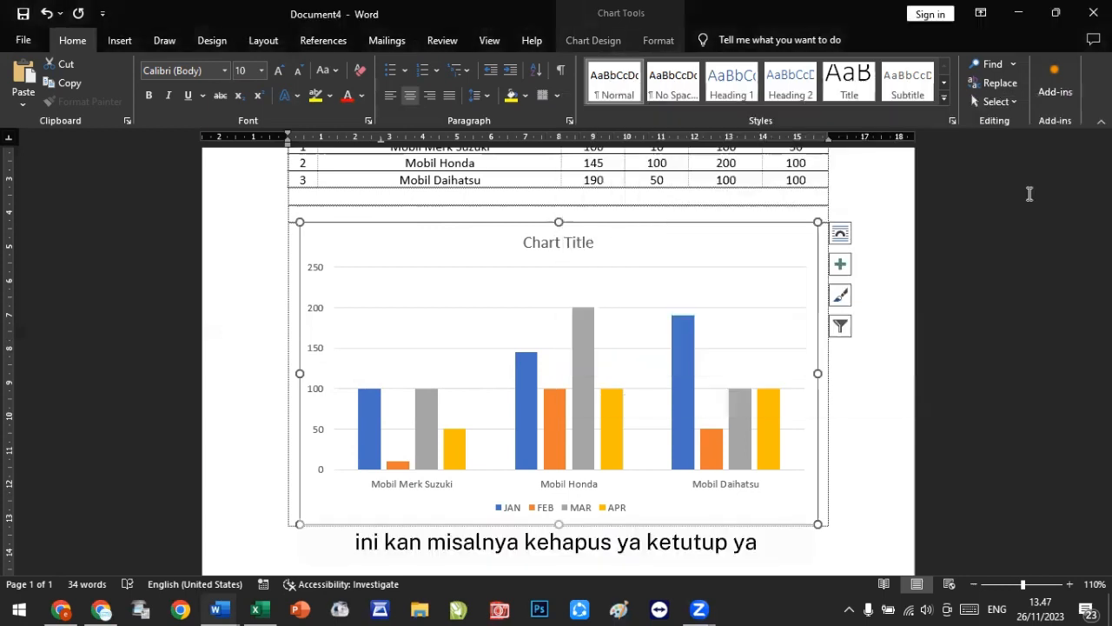
right_click(817, 222)
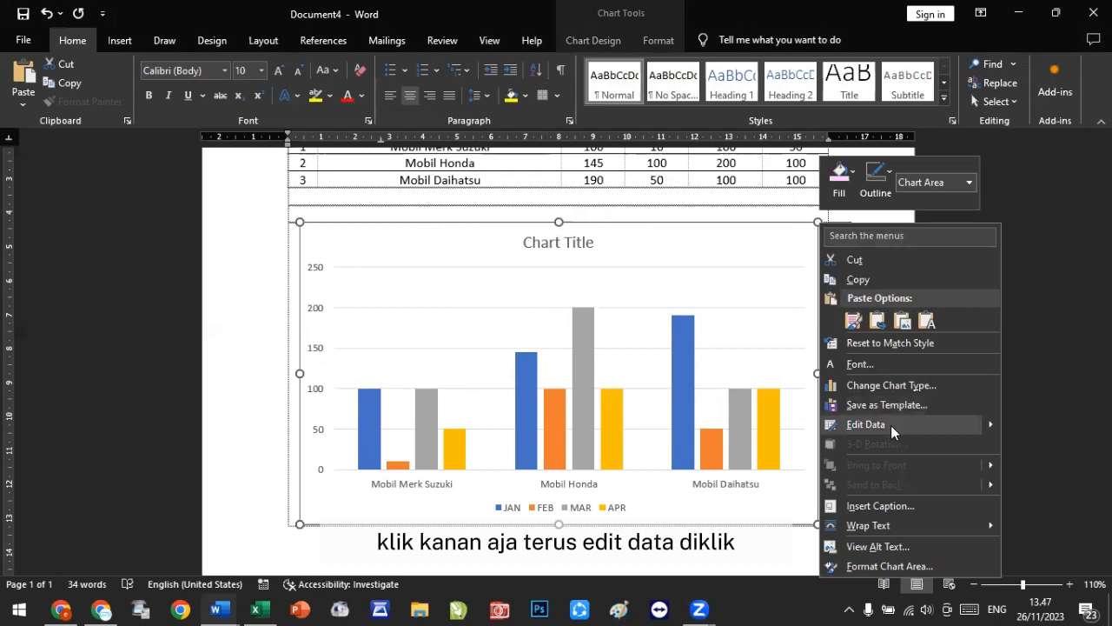
click(869, 424)
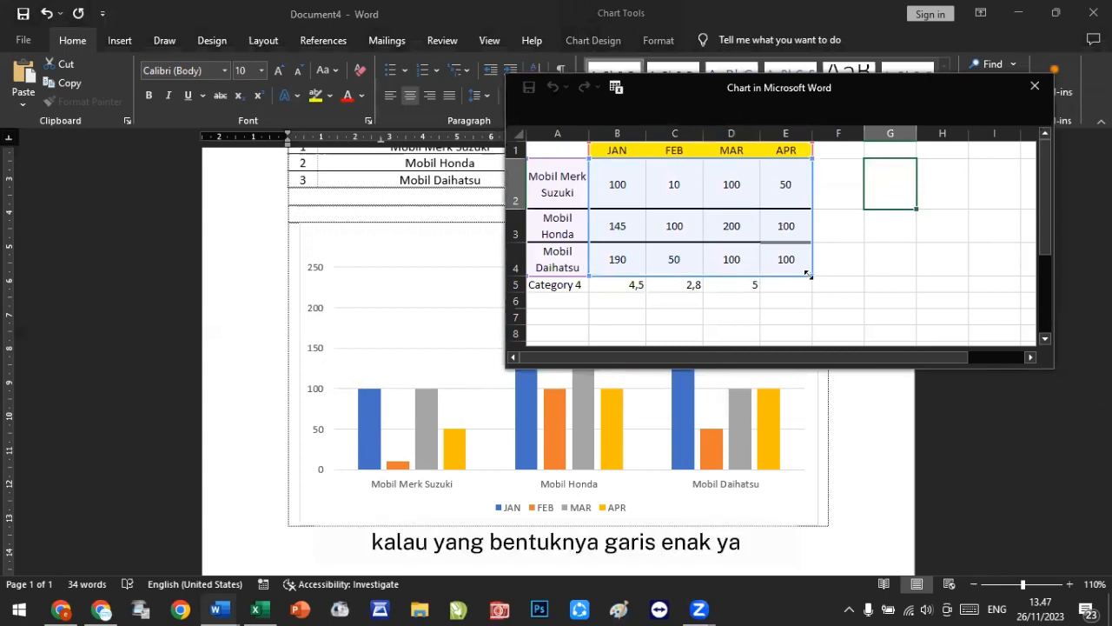
mouse_move(812, 275)
mouse_down()
mouse_move(792, 264)
mouse_move(782, 228)
mouse_move(762, 227)
mouse_move(811, 266)
mouse_up()
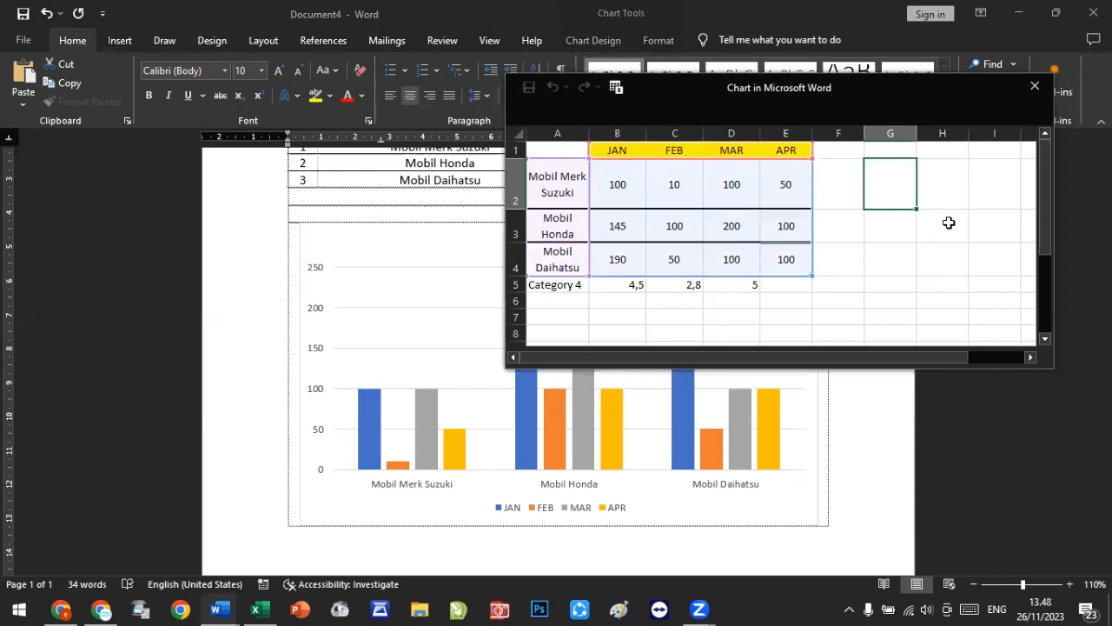
click(948, 252)
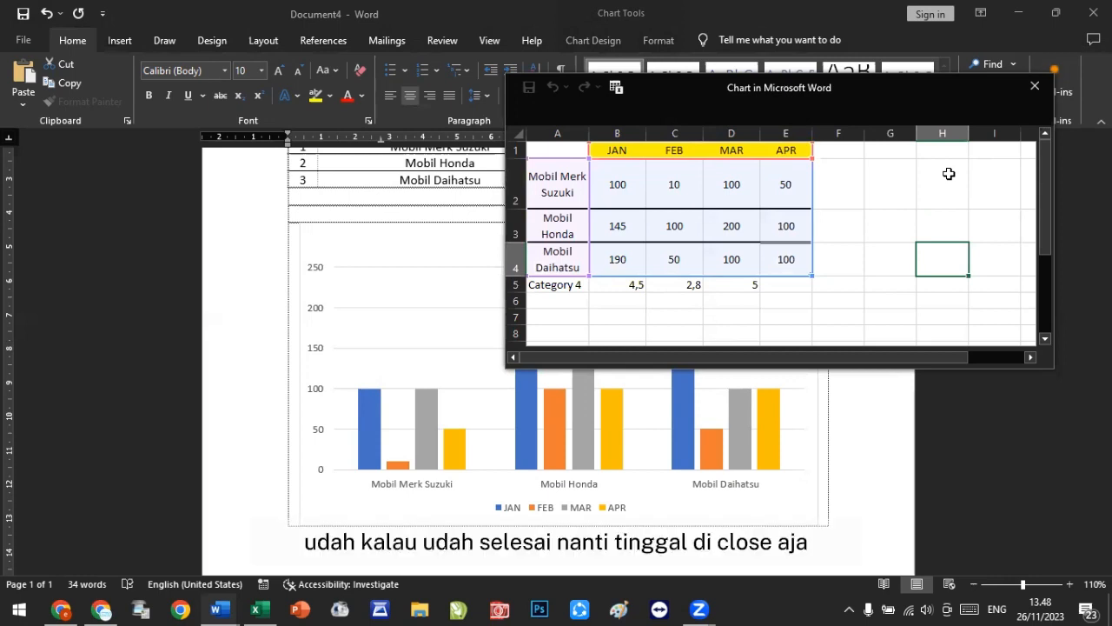
click(1036, 87)
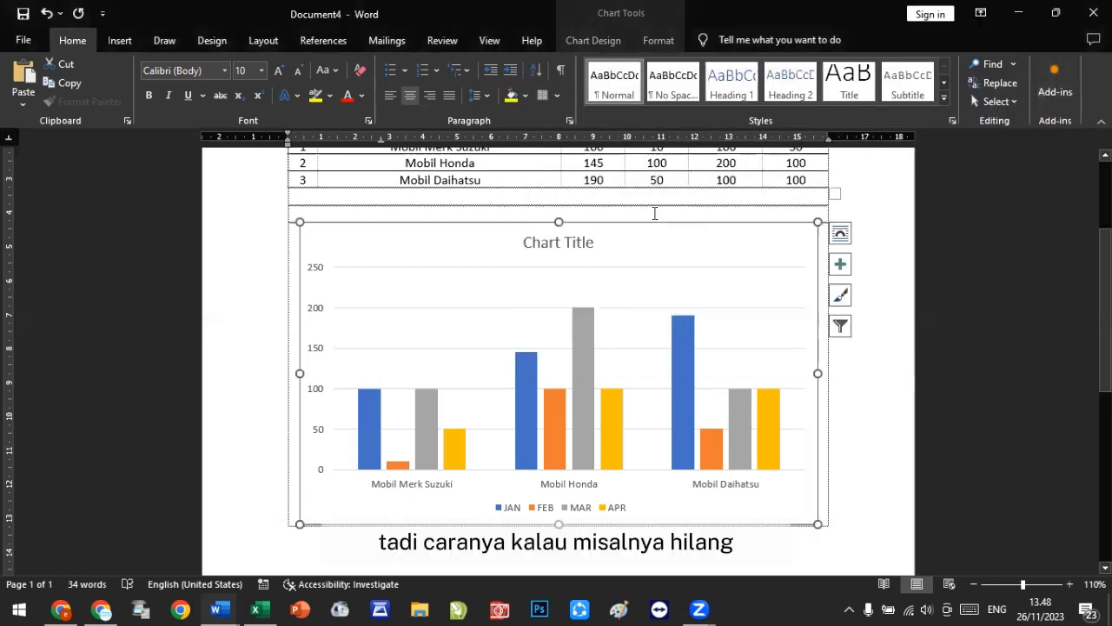
right_click(655, 224)
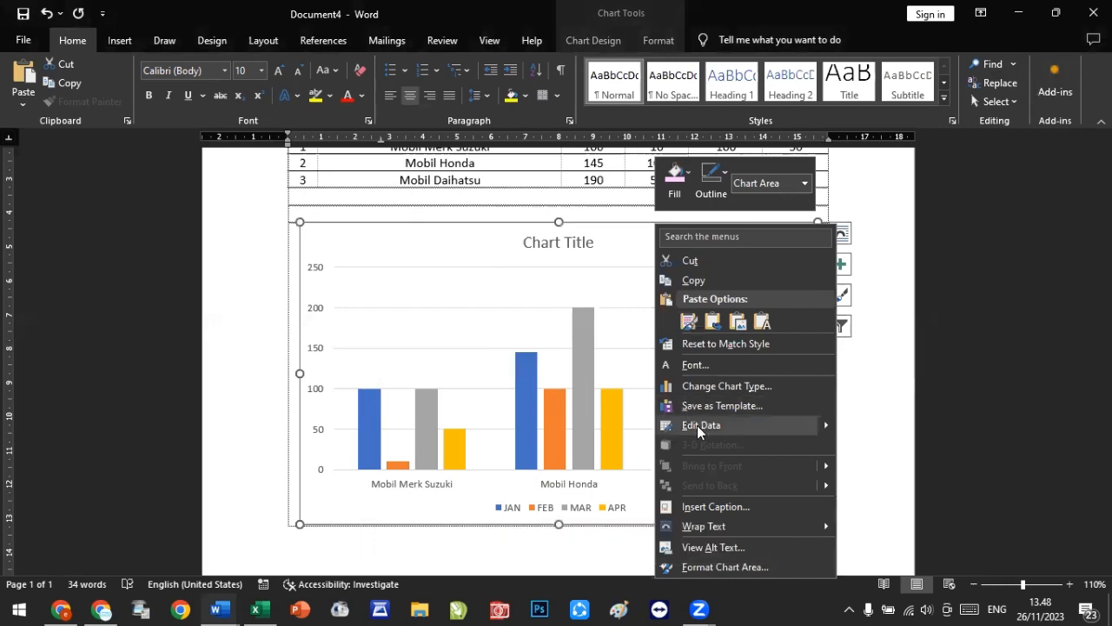
click(881, 308)
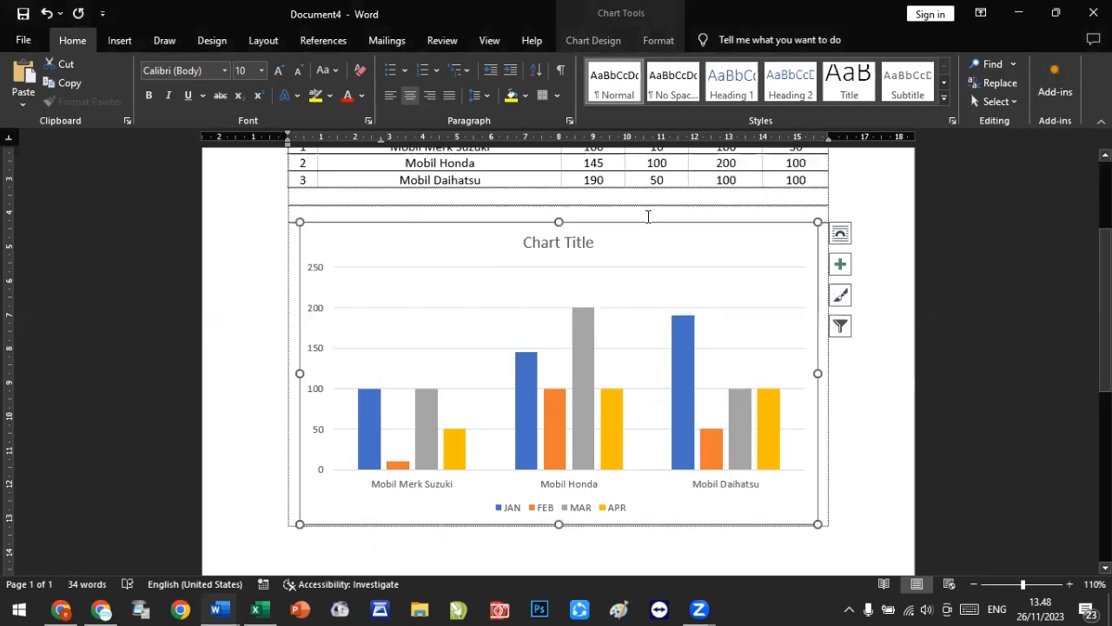
mouse_move(633, 225)
mouse_down()
mouse_move(645, 258)
mouse_move(621, 231)
mouse_up()
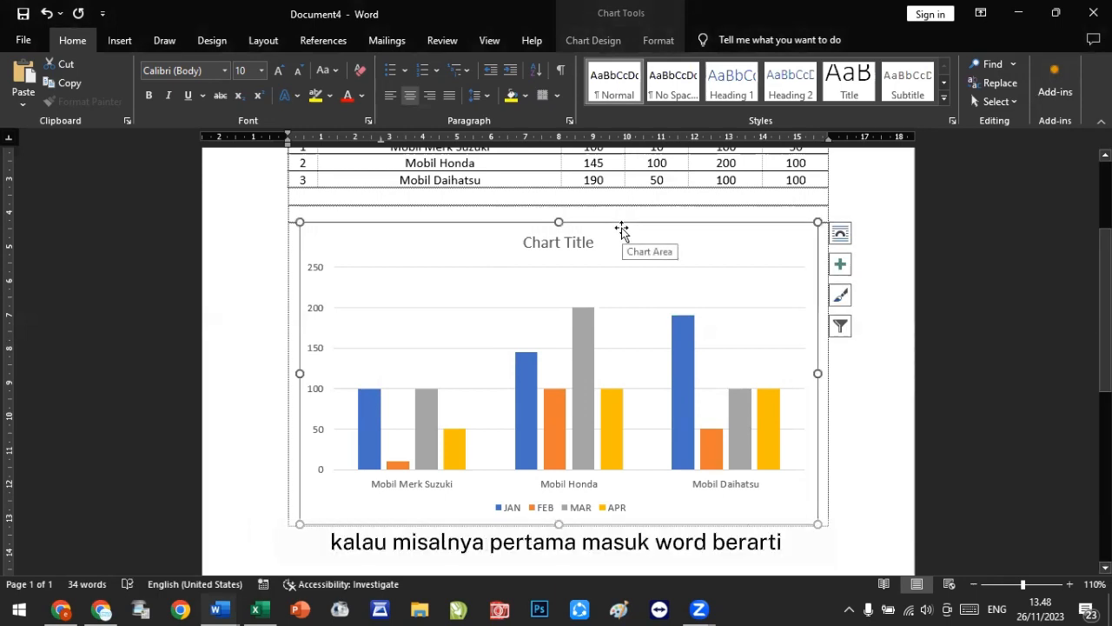
Step: Set the chart's text wrapping to In Front of Text through its layout options
click(839, 238)
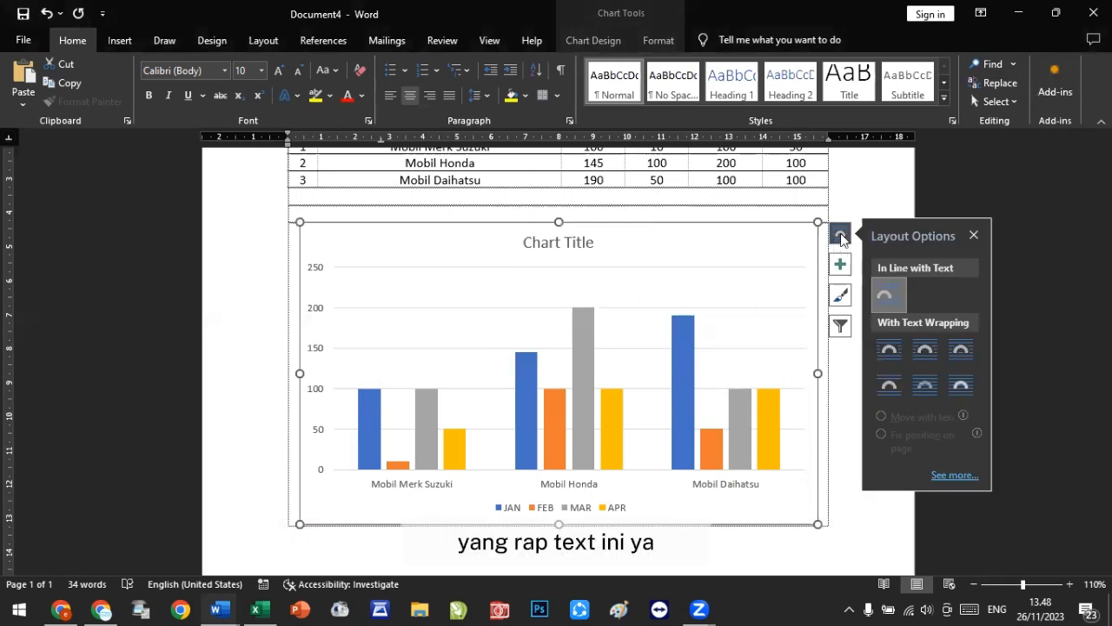
click(962, 392)
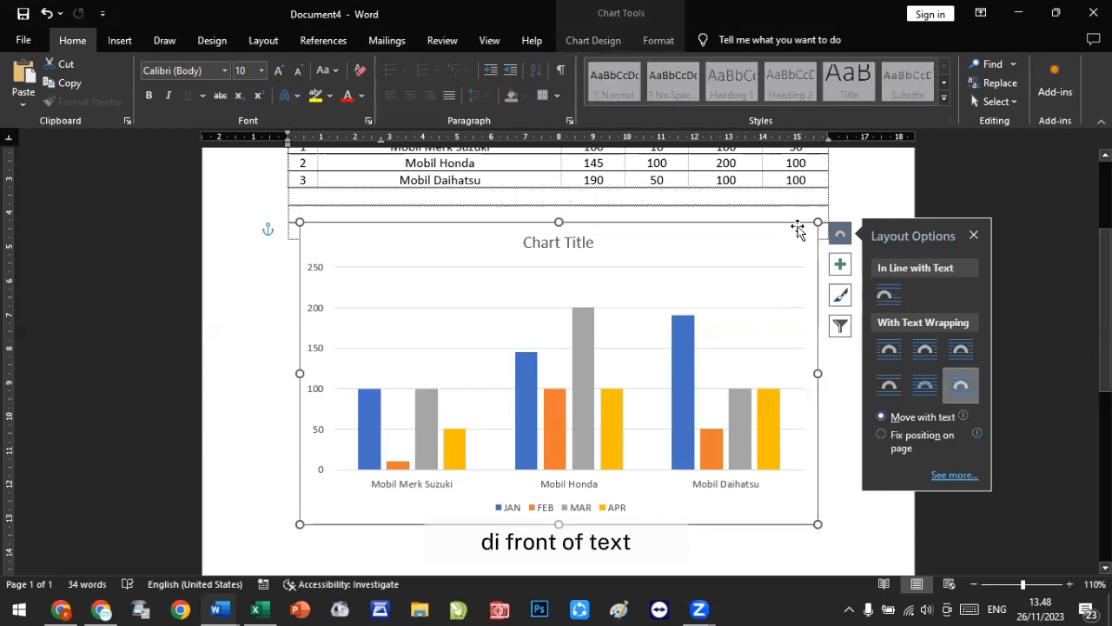
mouse_move(786, 230)
mouse_down()
mouse_move(801, 282)
mouse_move(795, 223)
mouse_move(779, 224)
mouse_move(789, 223)
mouse_up()
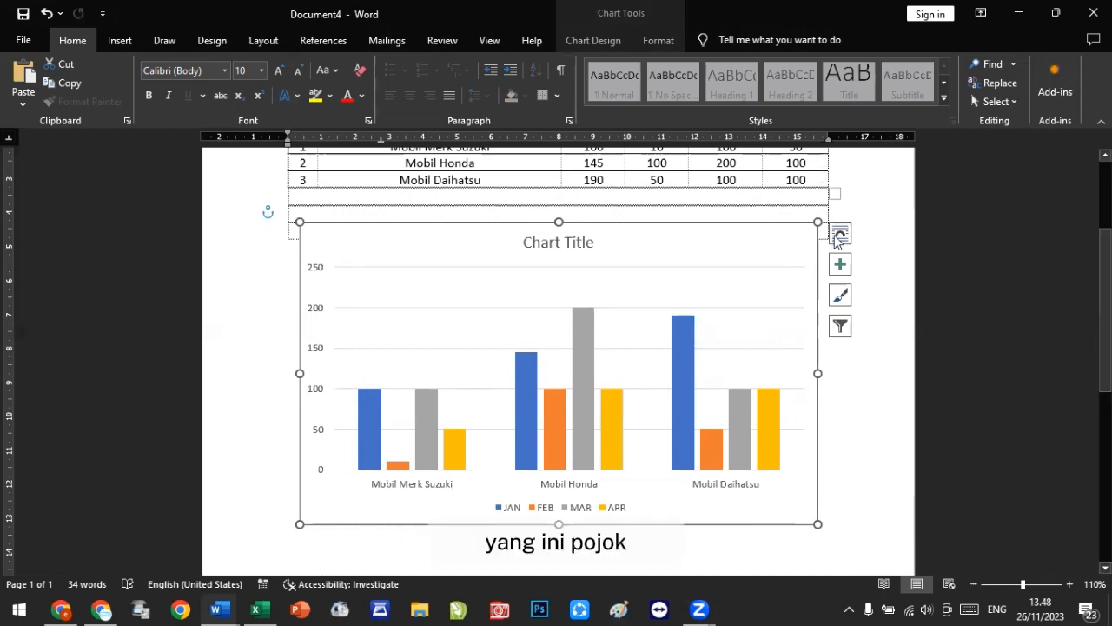
click(839, 233)
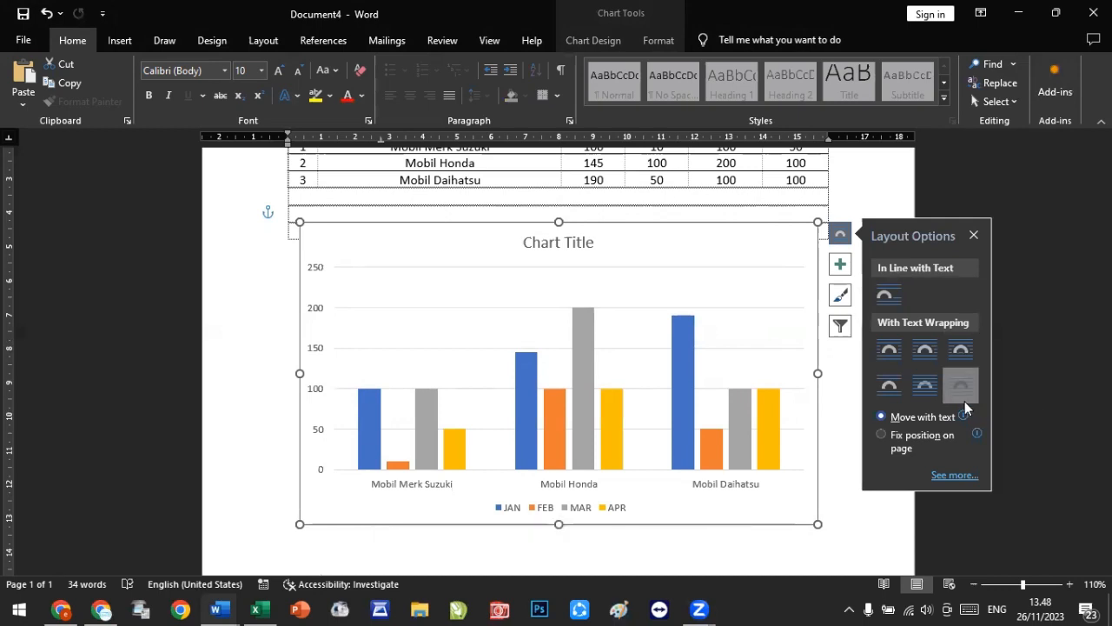
click(838, 235)
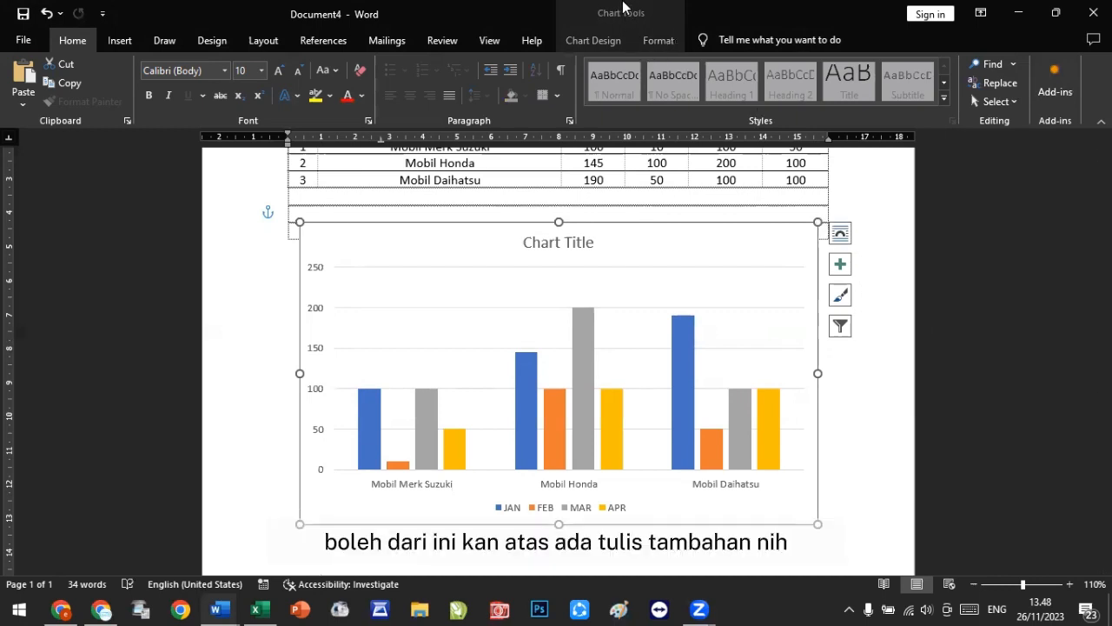
Step: Apply In Front of Text wrapping to the chart again through the Wrap Text command
click(598, 45)
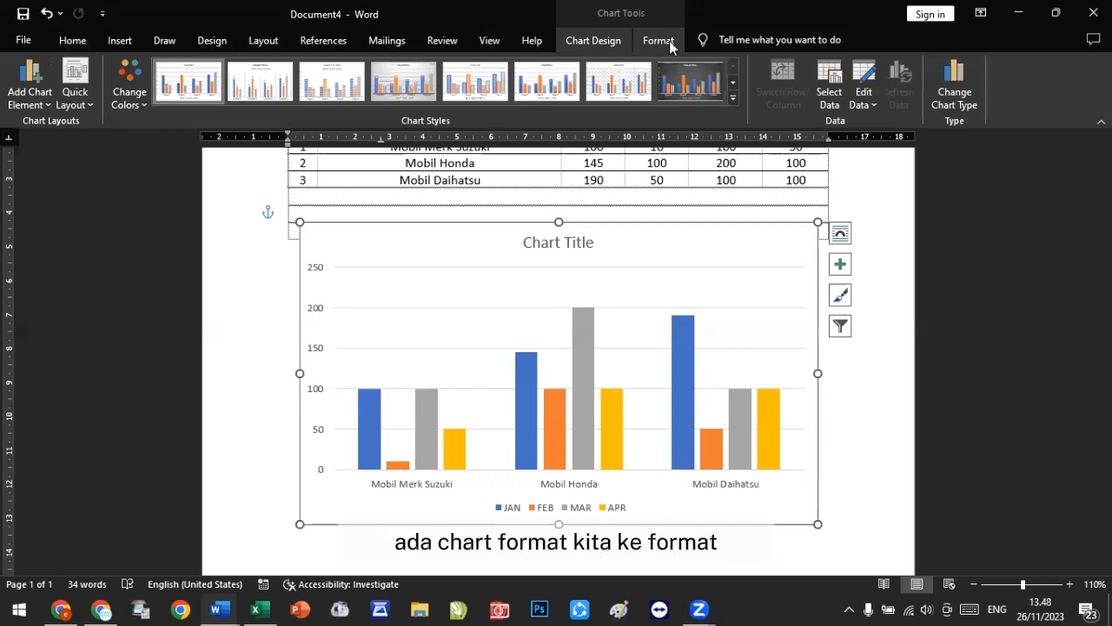
click(669, 41)
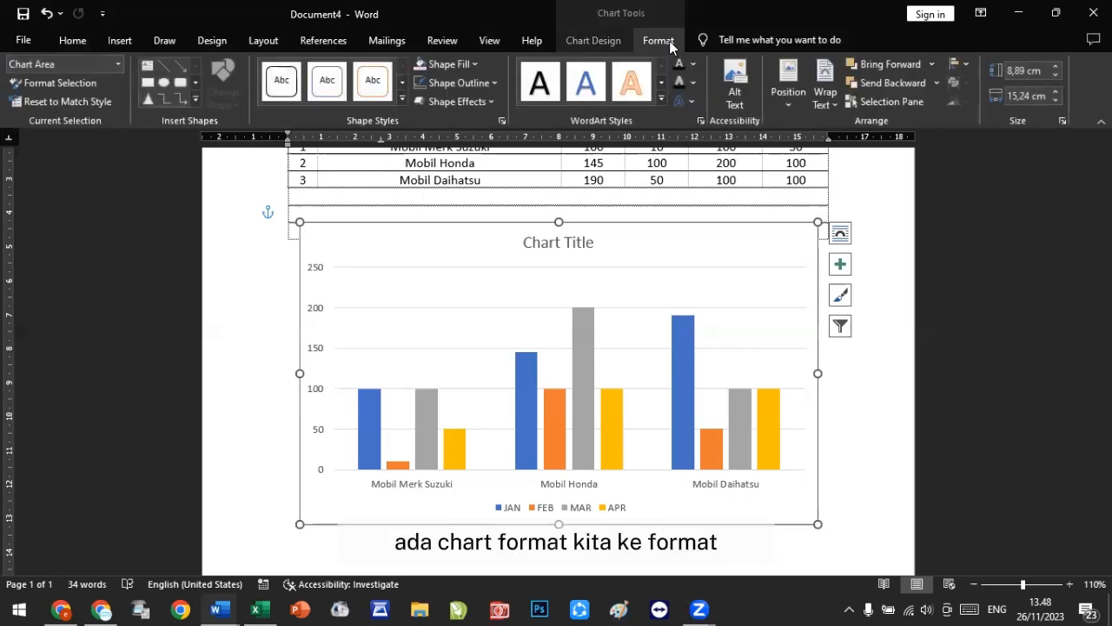
click(825, 91)
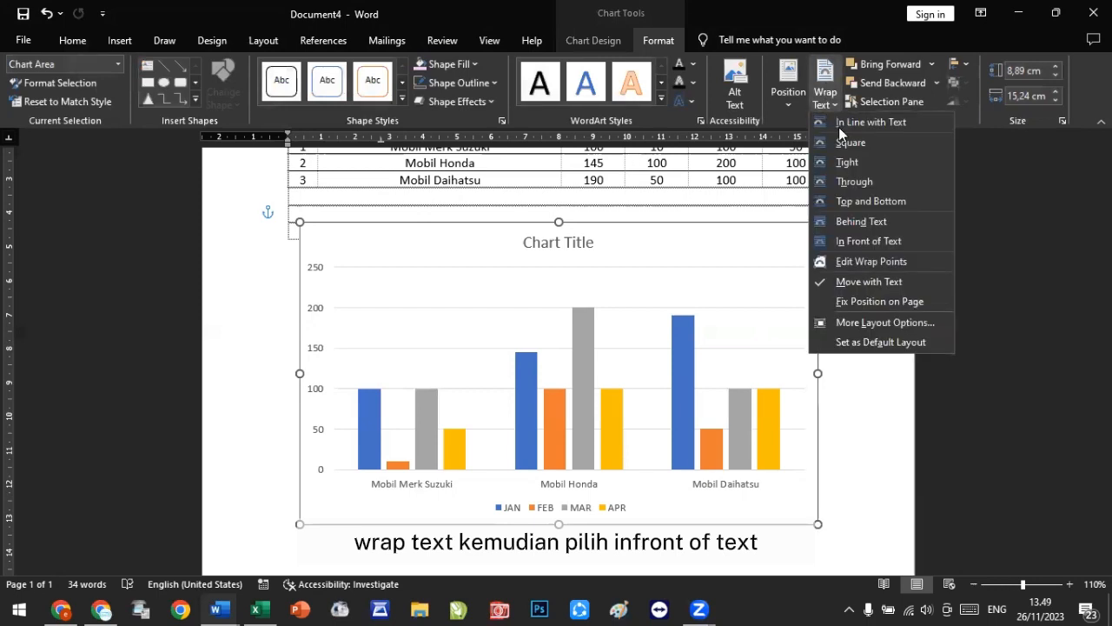
click(873, 242)
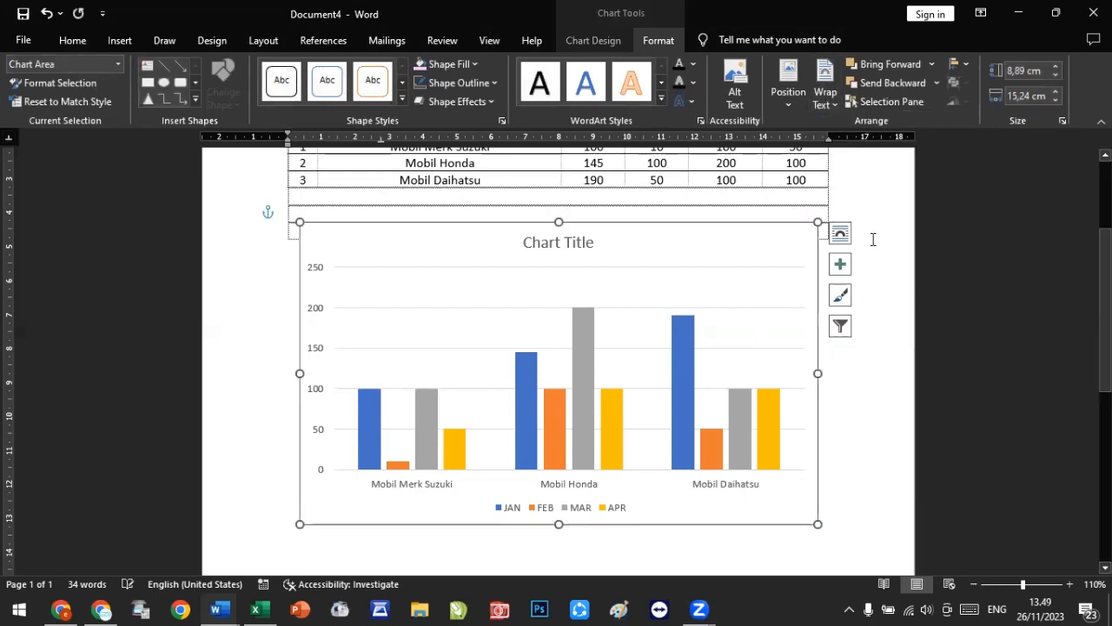
Step: Move the chart up slightly and shrink it from its corner to about 8.43 cm by 12.1 cm
drag(794, 230, 797, 211)
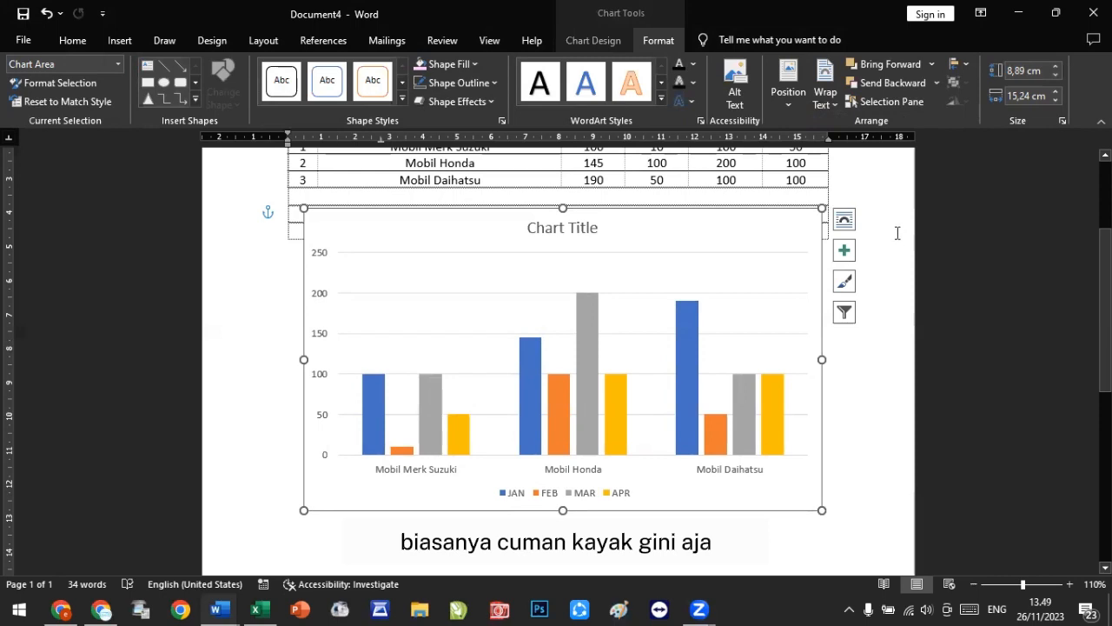
scroll(745, 372, up, 1)
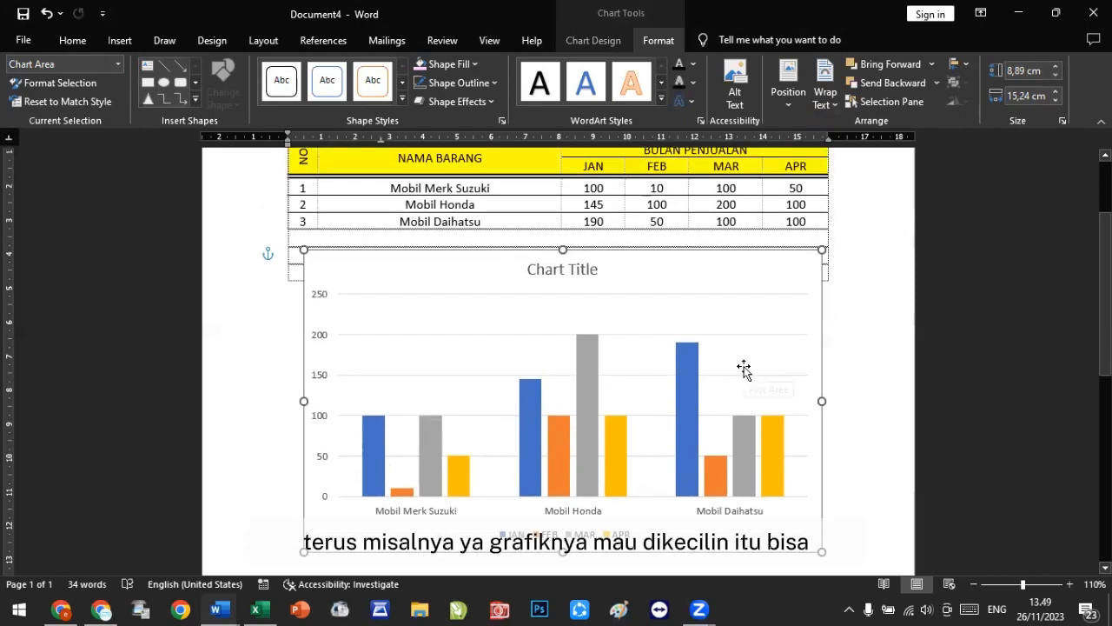
scroll(744, 369, up, 1)
scroll(744, 372, down, 1)
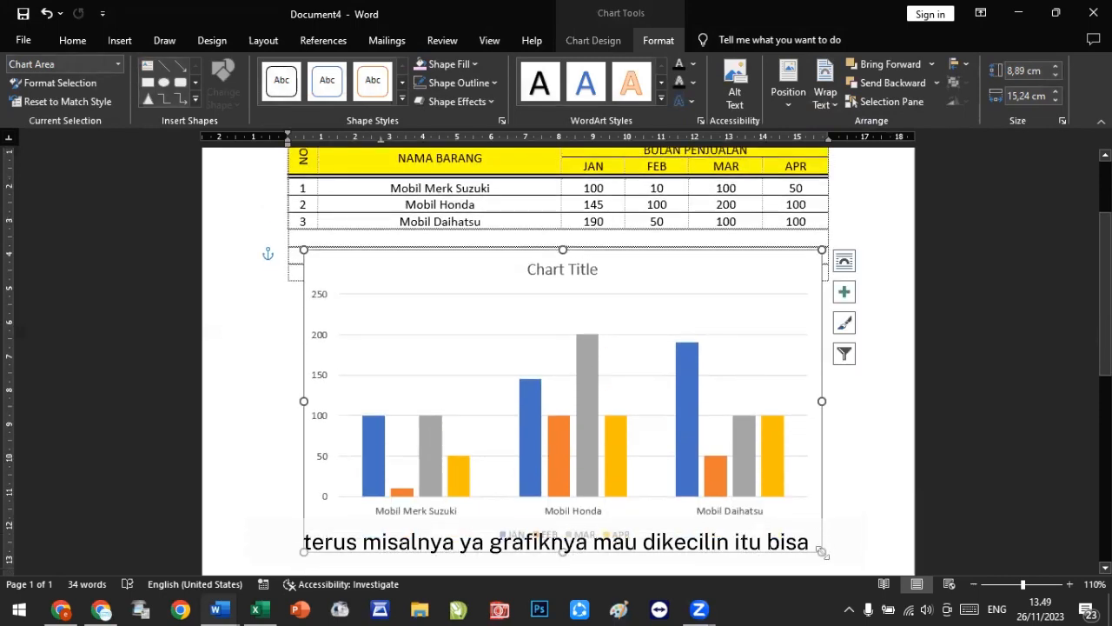
drag(822, 552, 715, 535)
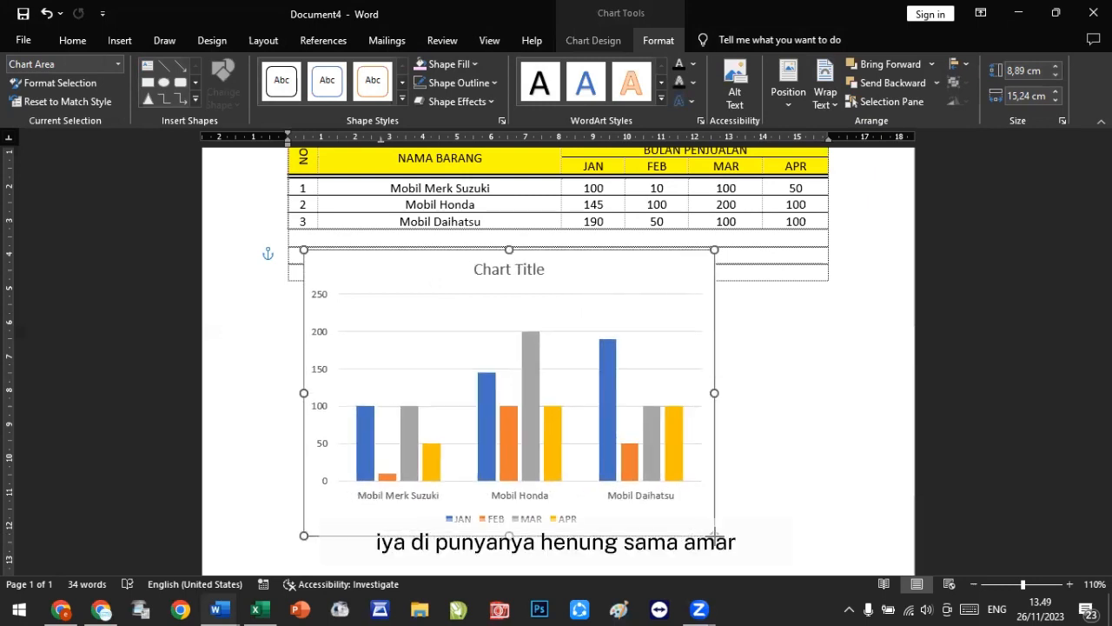
Step: Replace the chart title with "Grafik Penjualan Barang" and deselect the chart
click(519, 270)
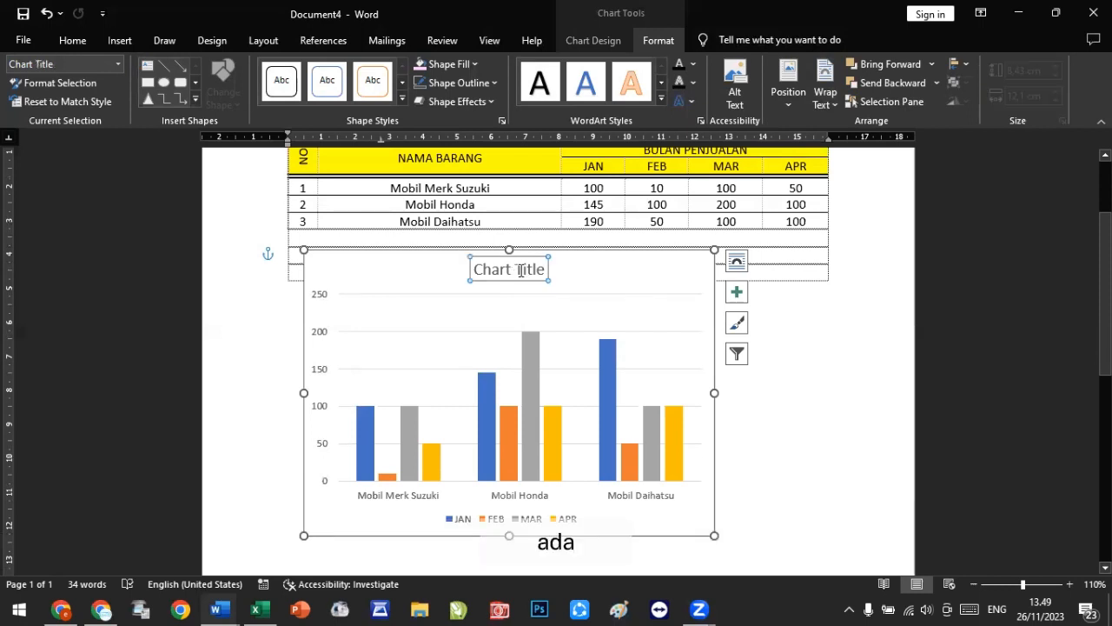
click(521, 270)
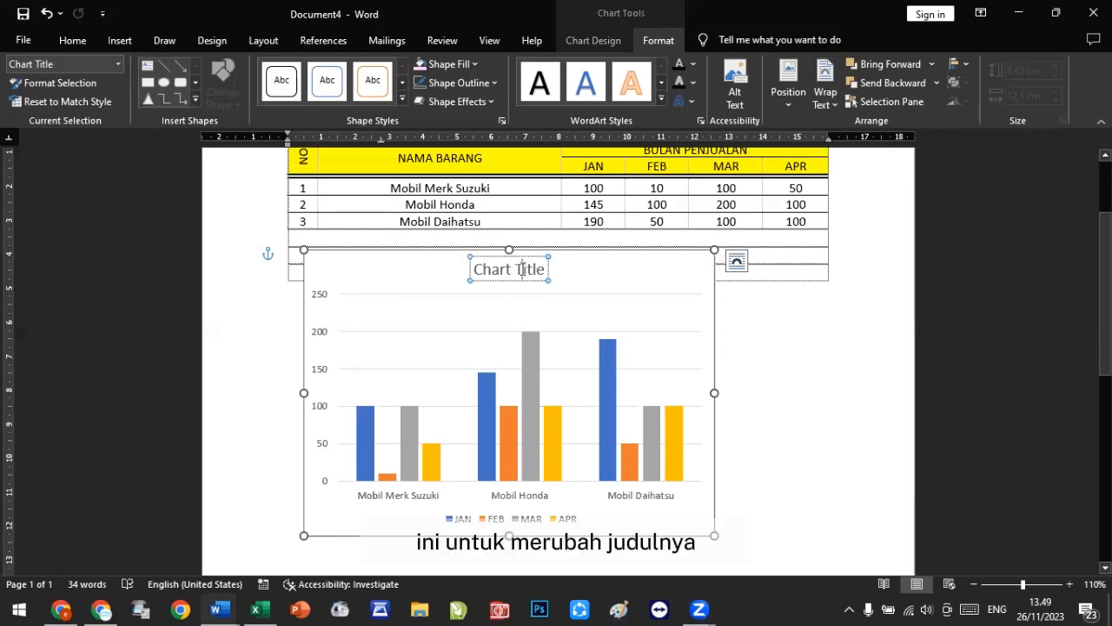
triple_click(521, 270)
text(Gr)
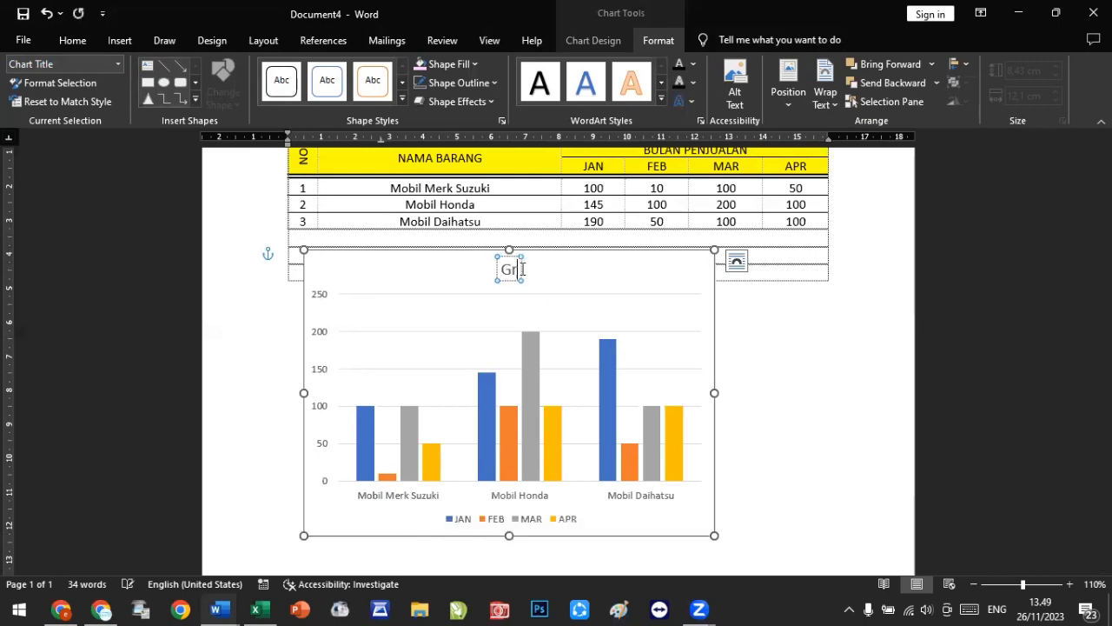
text(afik Penjualan)
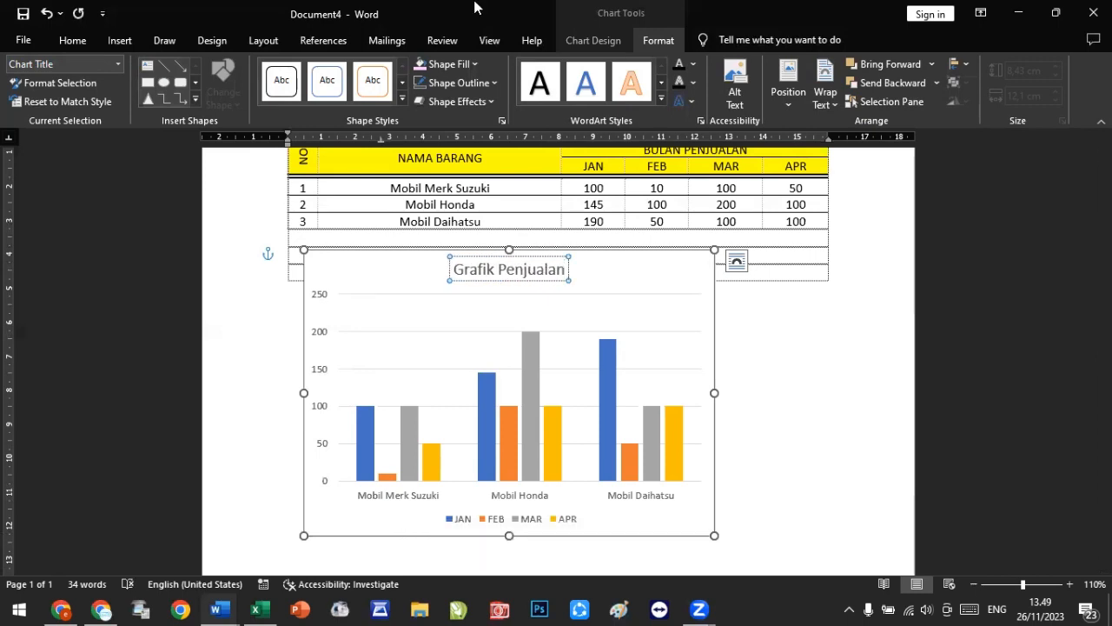
text( Barang)
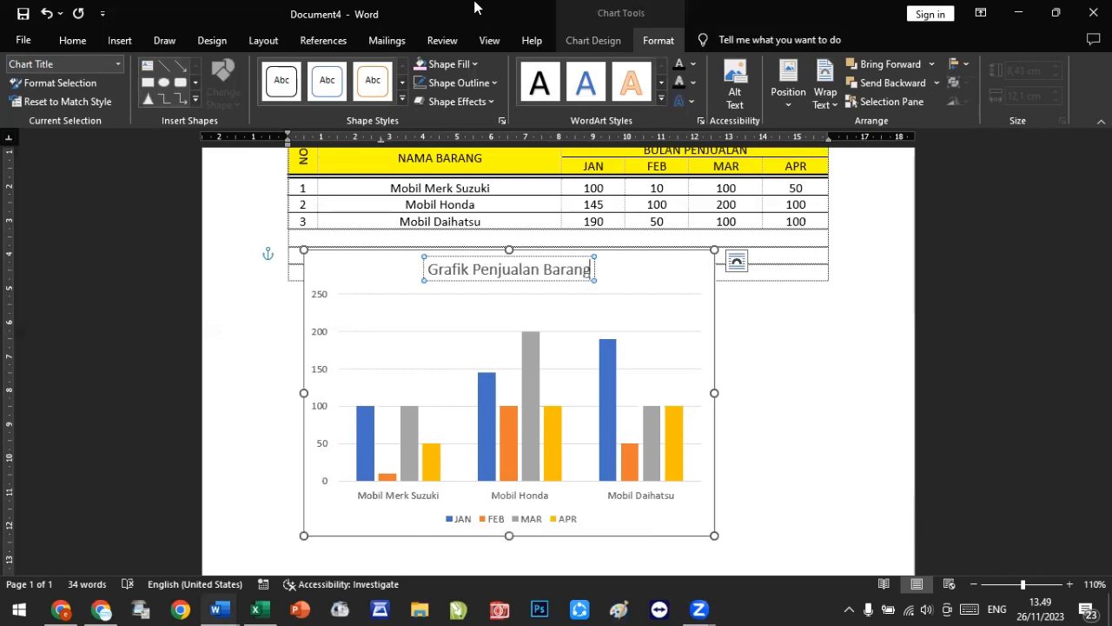
click(834, 359)
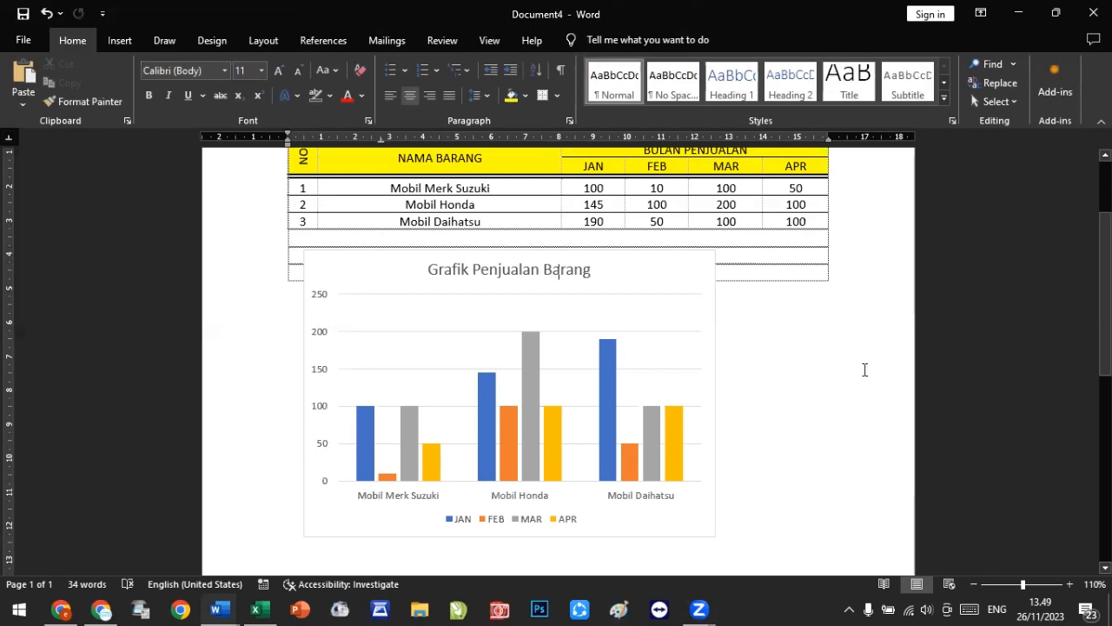
Step: Shift the chart right beneath the table and apply the blue and gray colorful color palette
drag(653, 256, 711, 254)
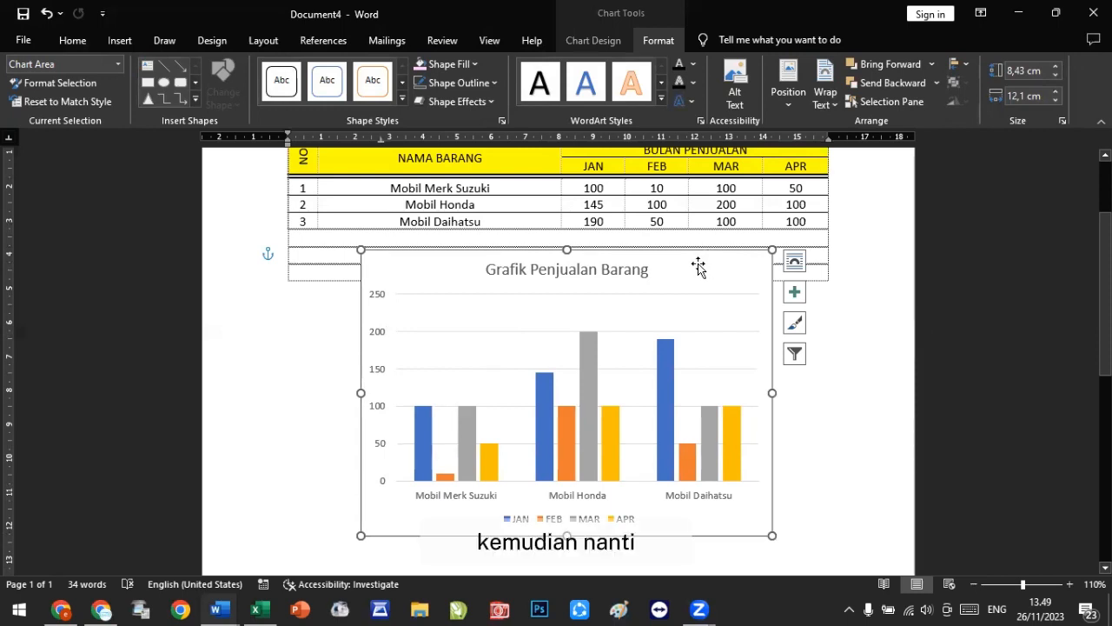
click(605, 42)
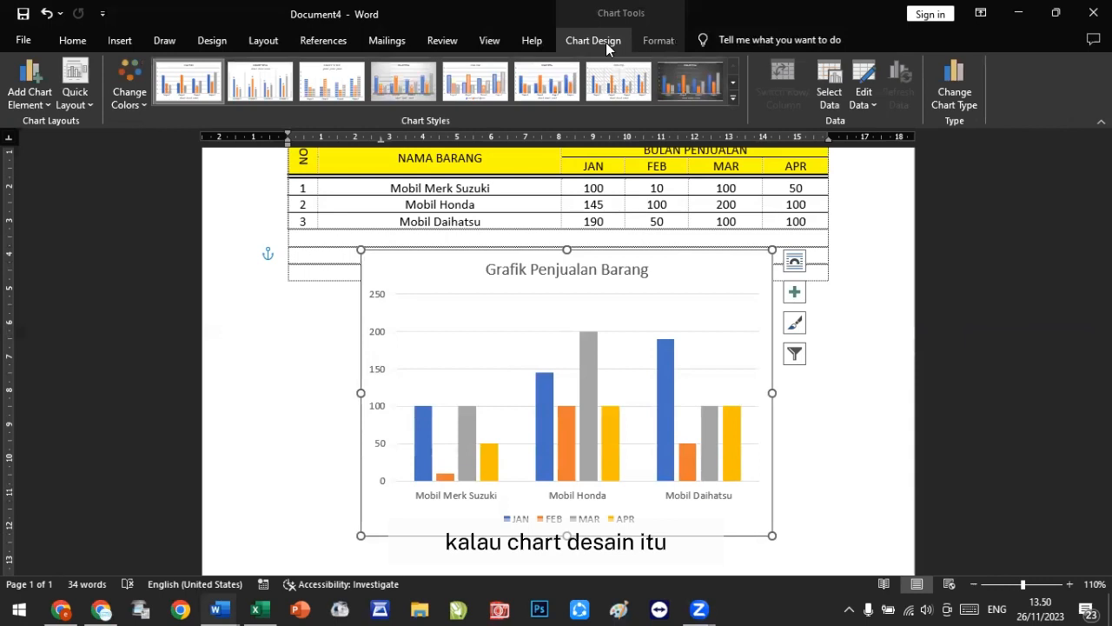
click(143, 100)
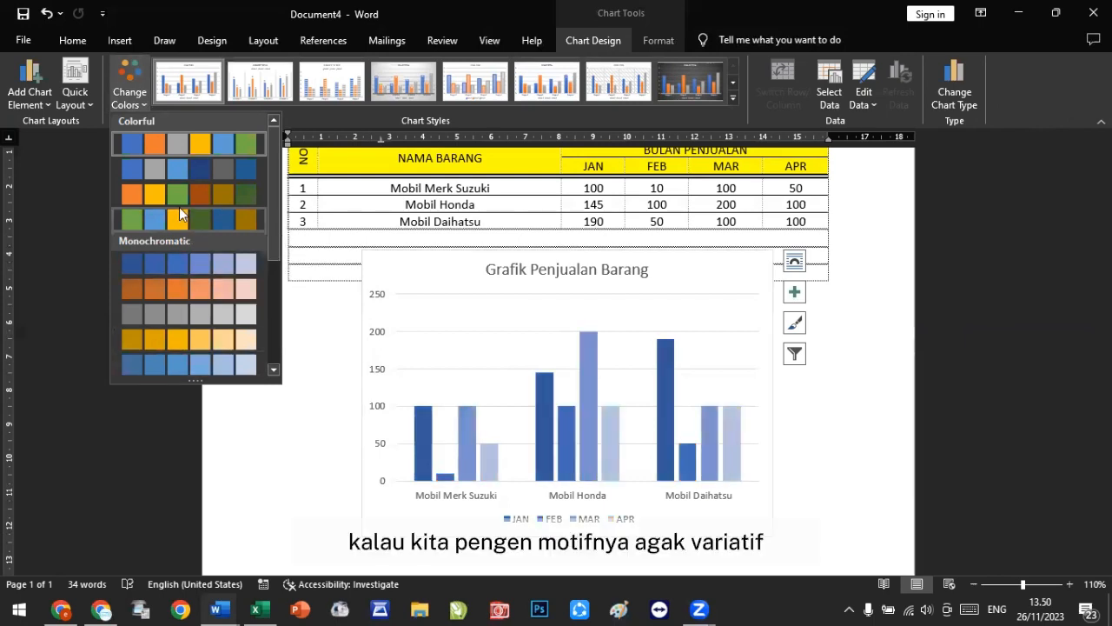
click(198, 166)
click(734, 97)
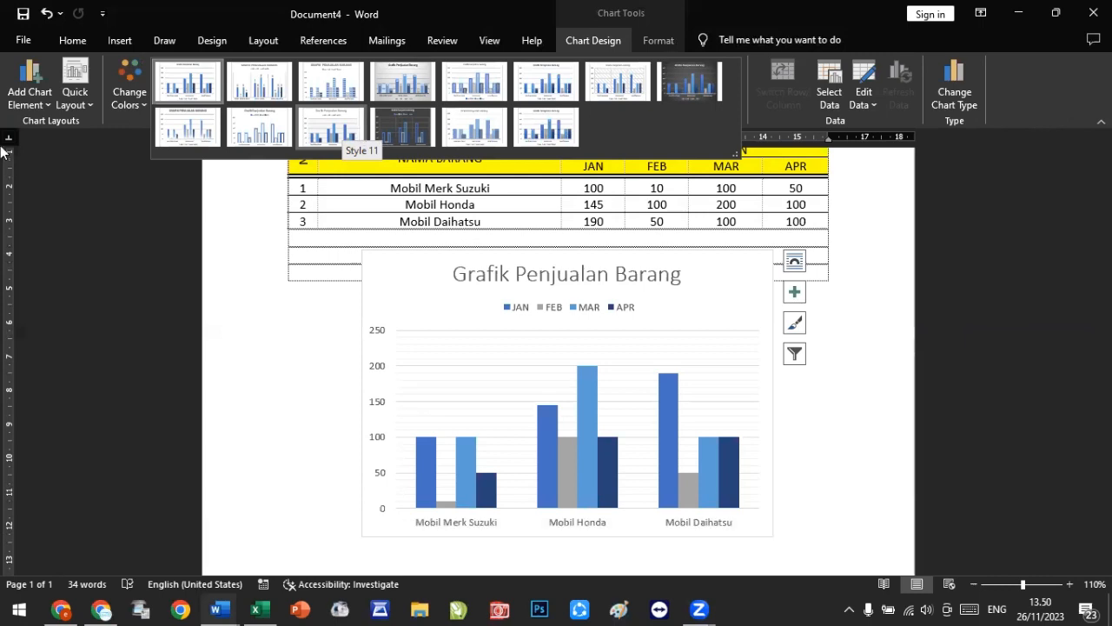
click(125, 106)
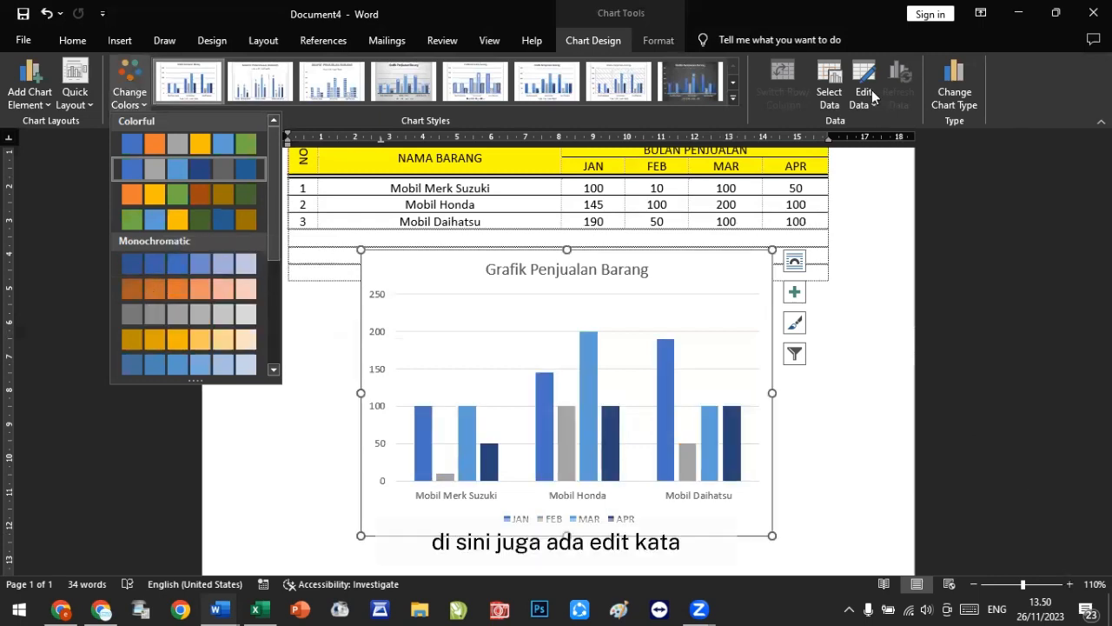
click(771, 249)
Step: Fill the JAN series bars of the column chart with red
right_click(771, 250)
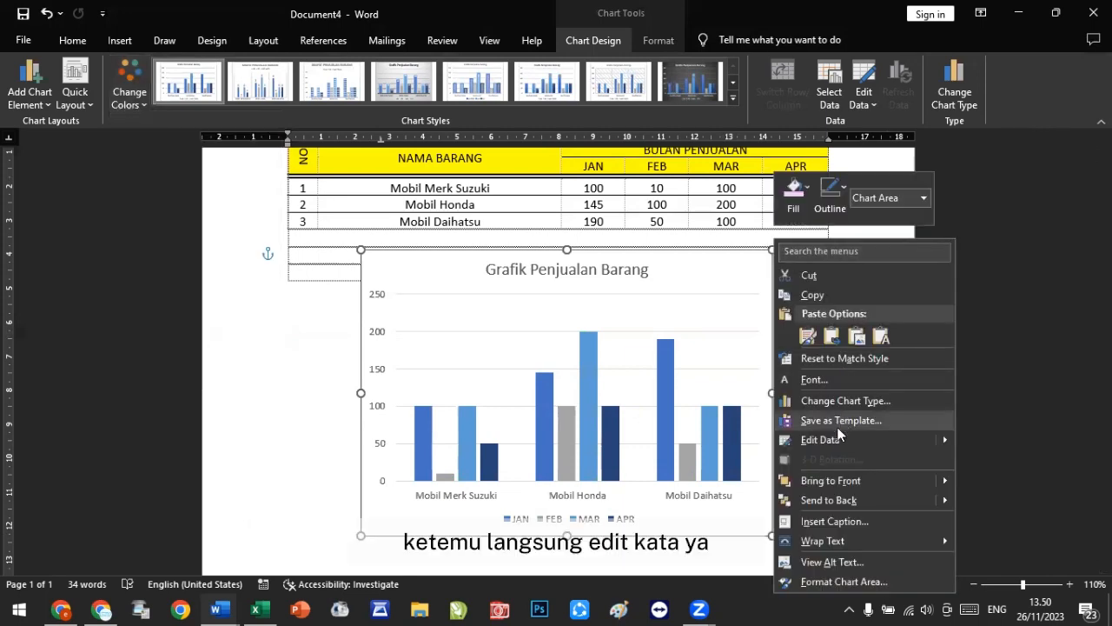
click(707, 256)
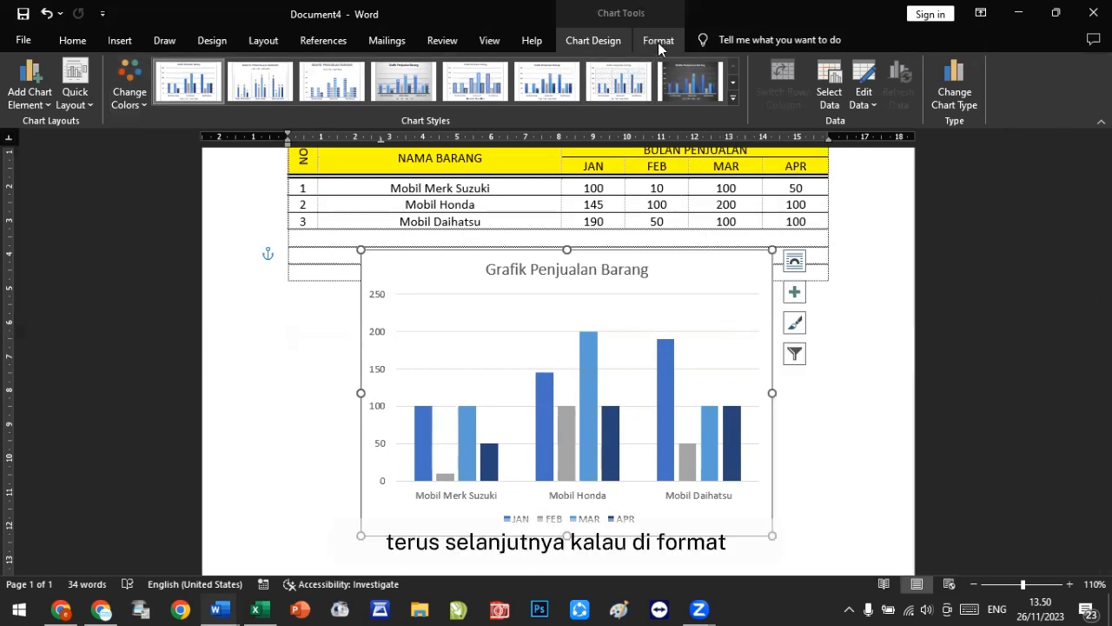
click(658, 40)
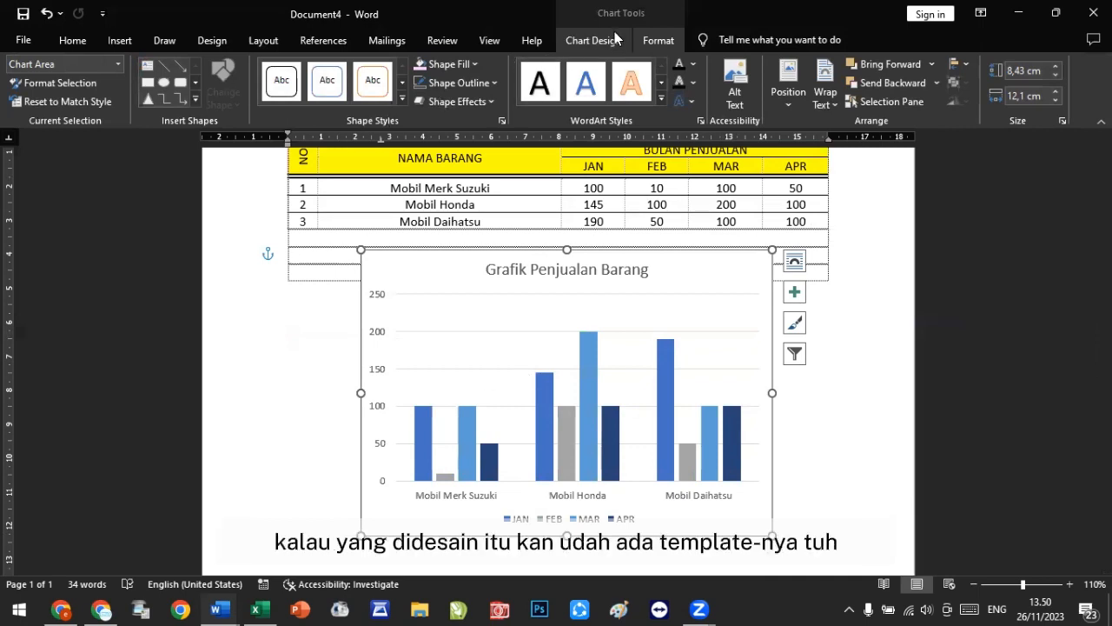
click(427, 424)
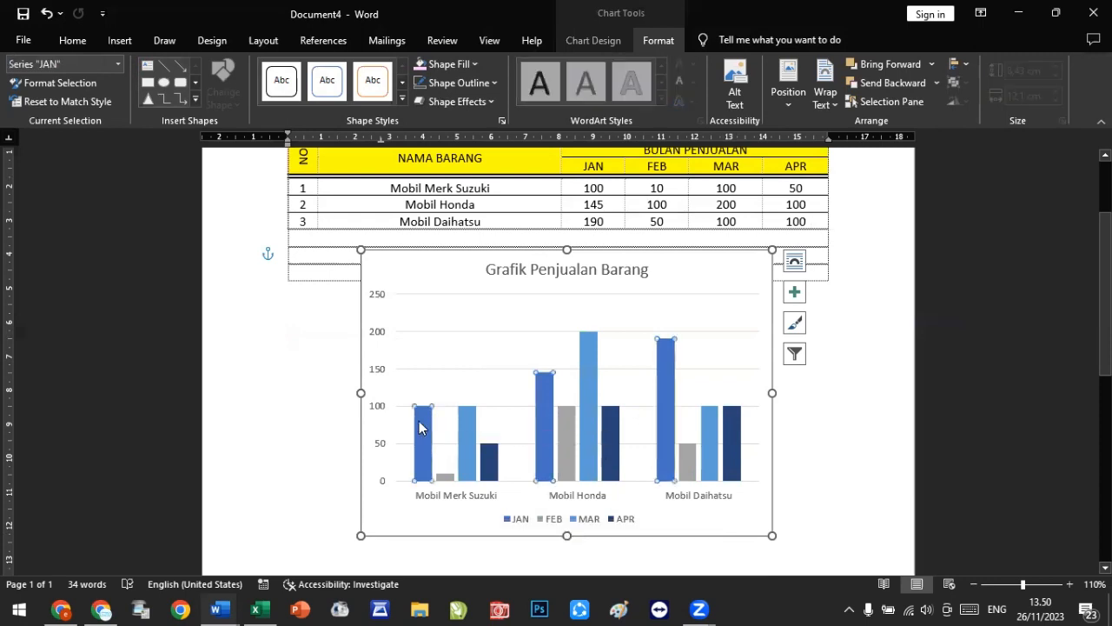
click(475, 62)
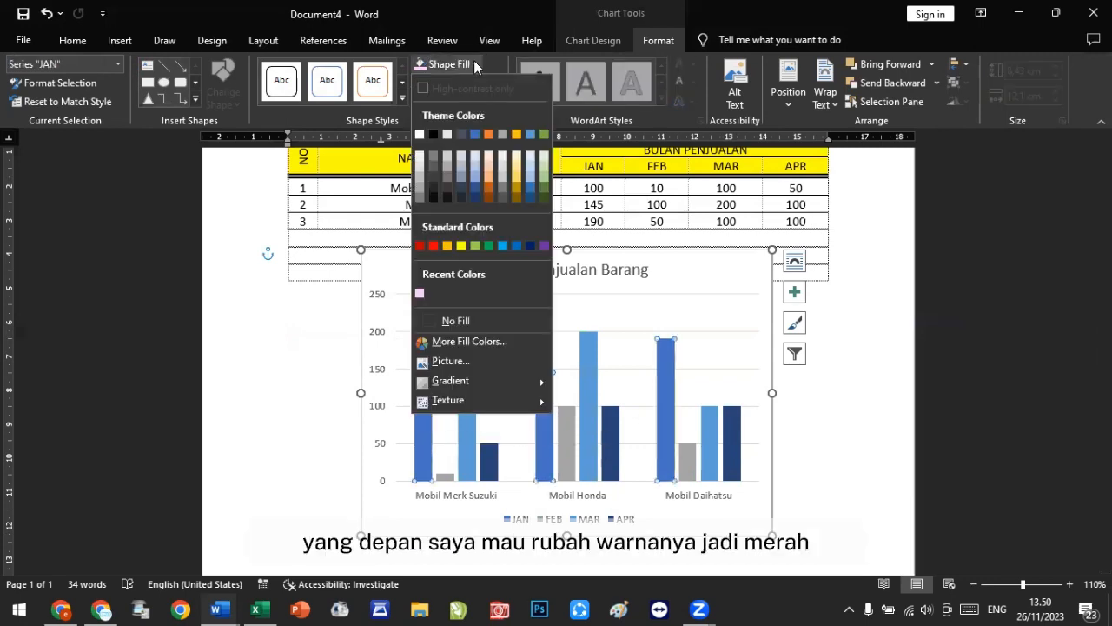
click(433, 246)
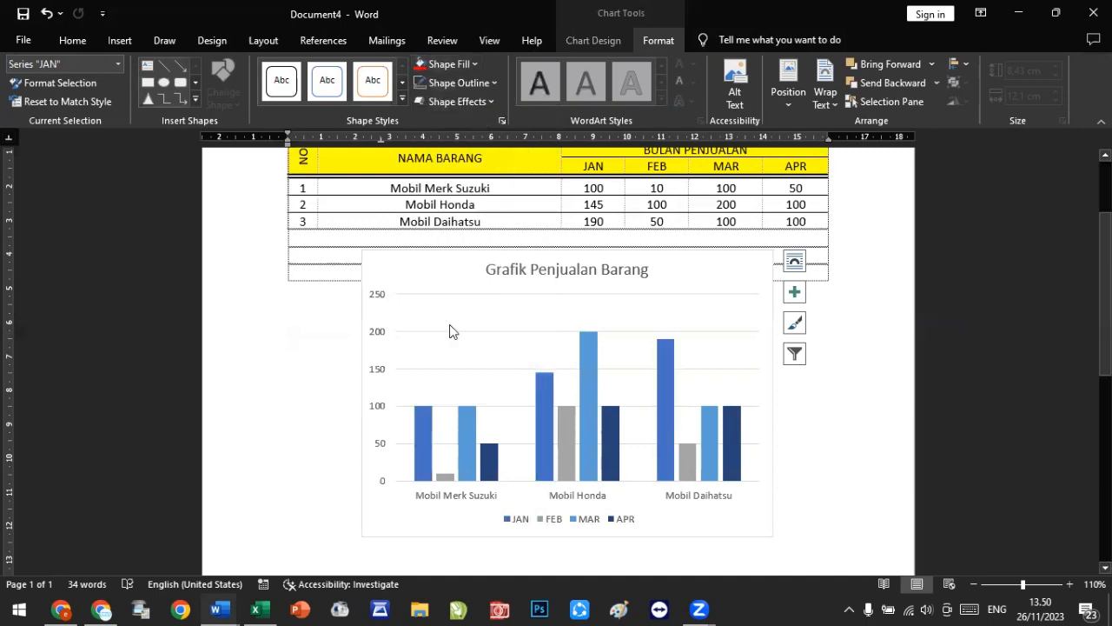
Step: Fill the FEB series bars with yellow and deselect the chart
click(445, 477)
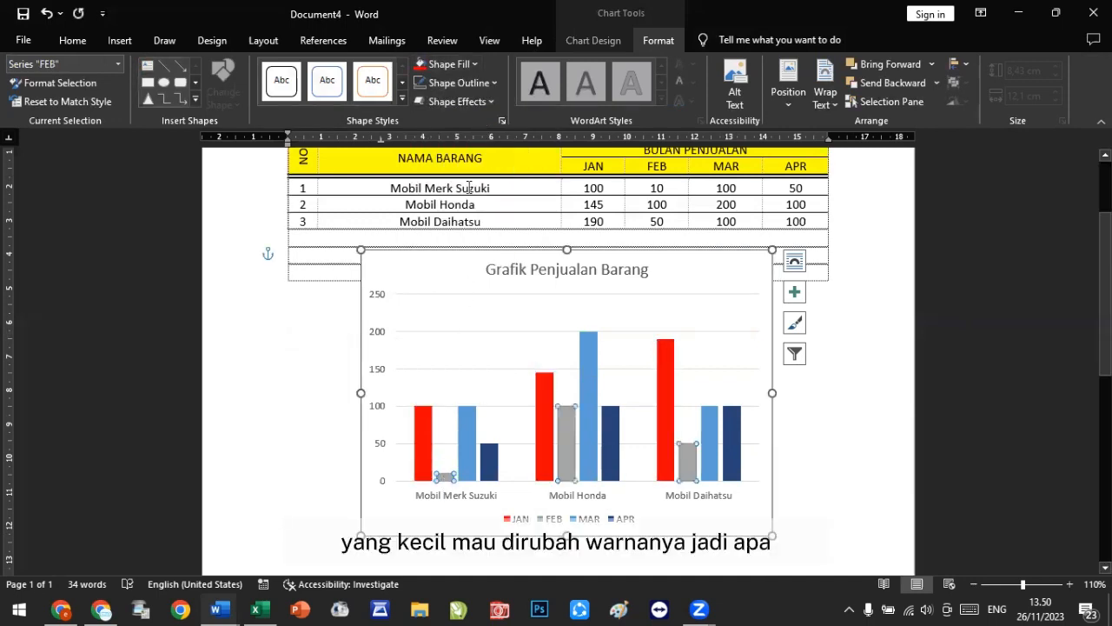
click(467, 68)
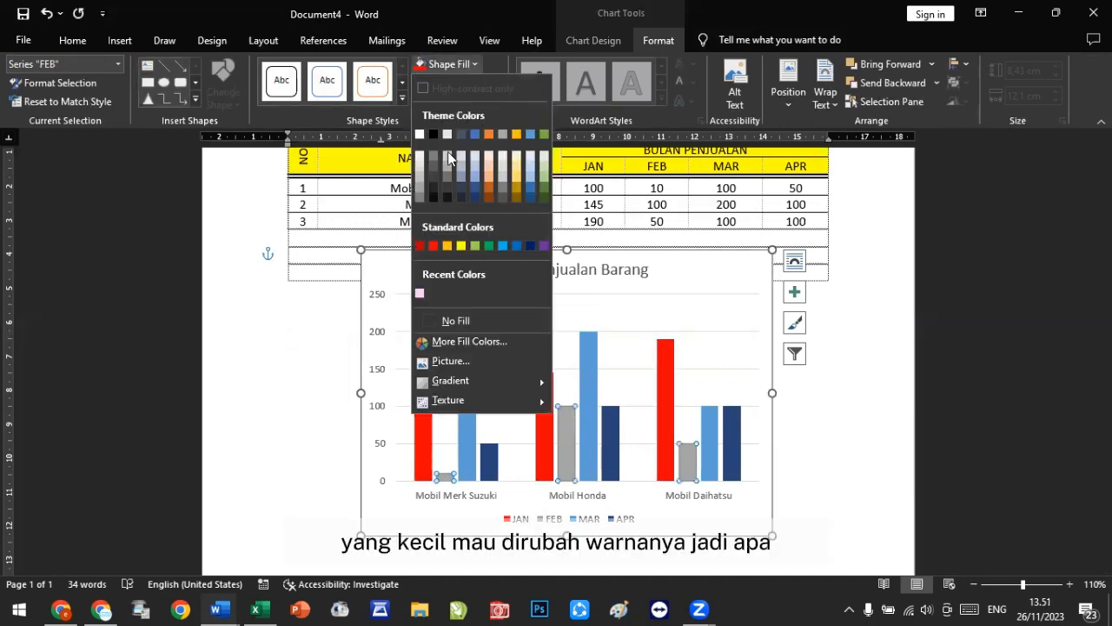
click(458, 246)
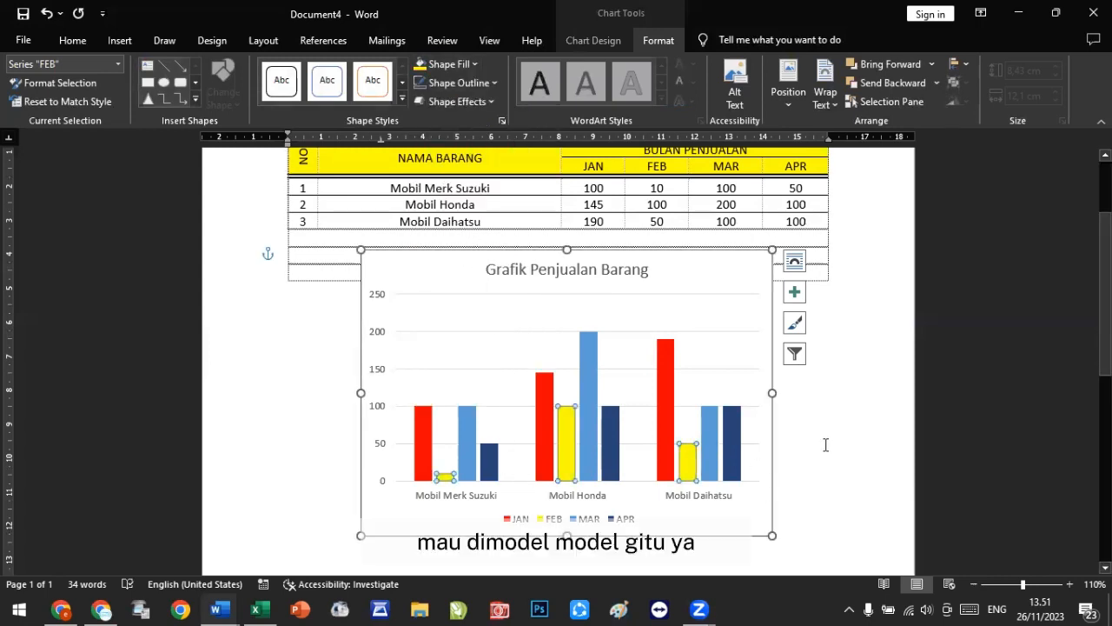
click(823, 509)
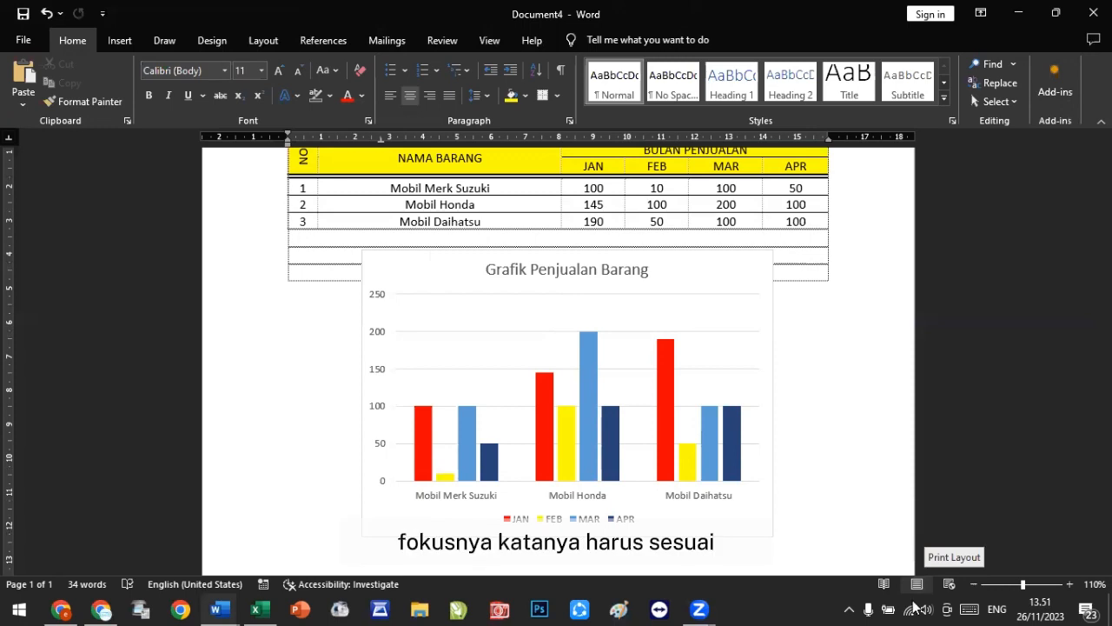
Step: Open the chart's data sheet and close it again
right_click(700, 301)
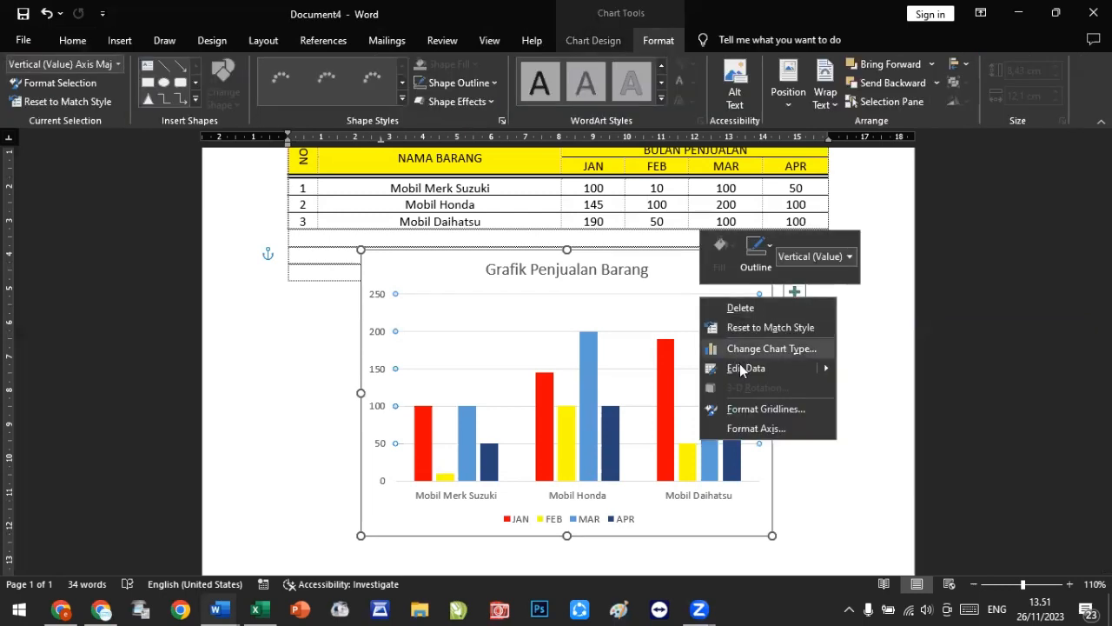
key(Escape)
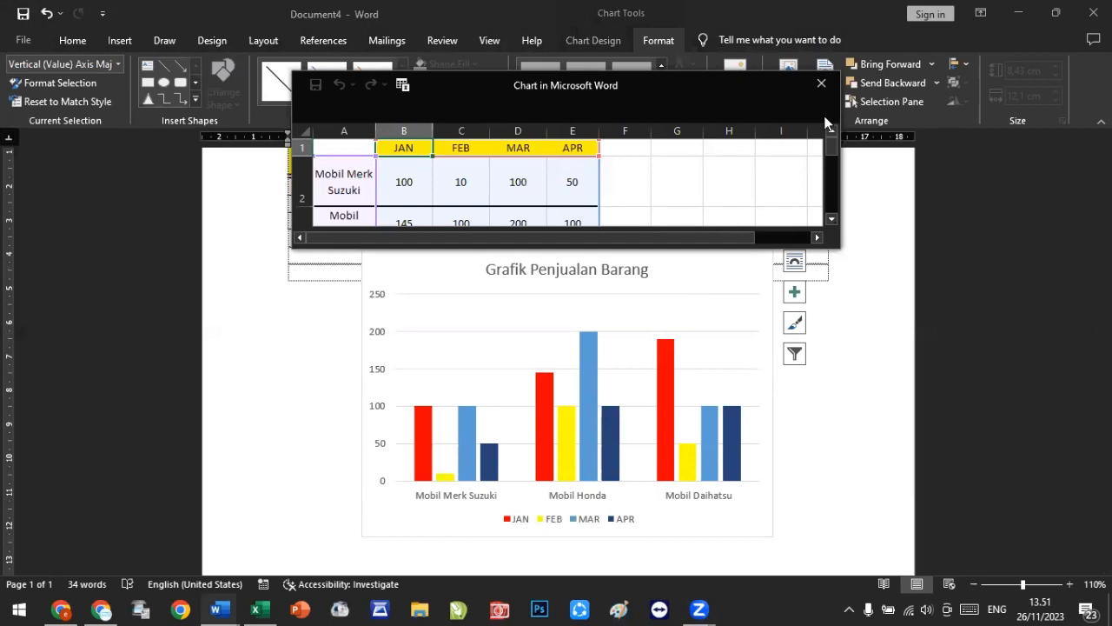
click(822, 84)
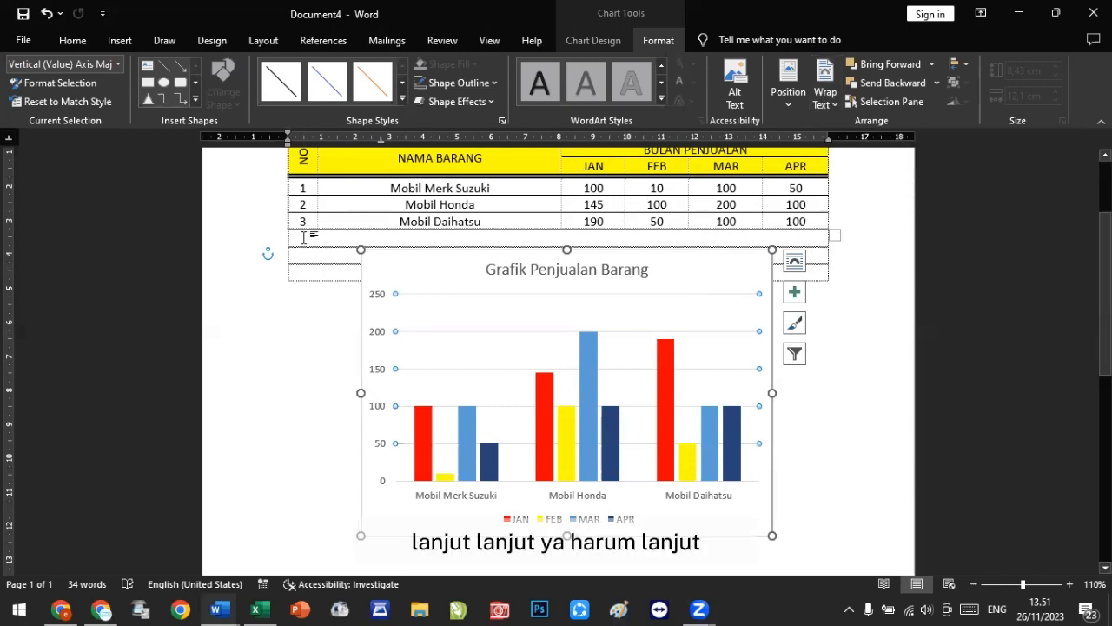
Step: Add seven empty lines just below the sales table, pushing the chart down
click(304, 237)
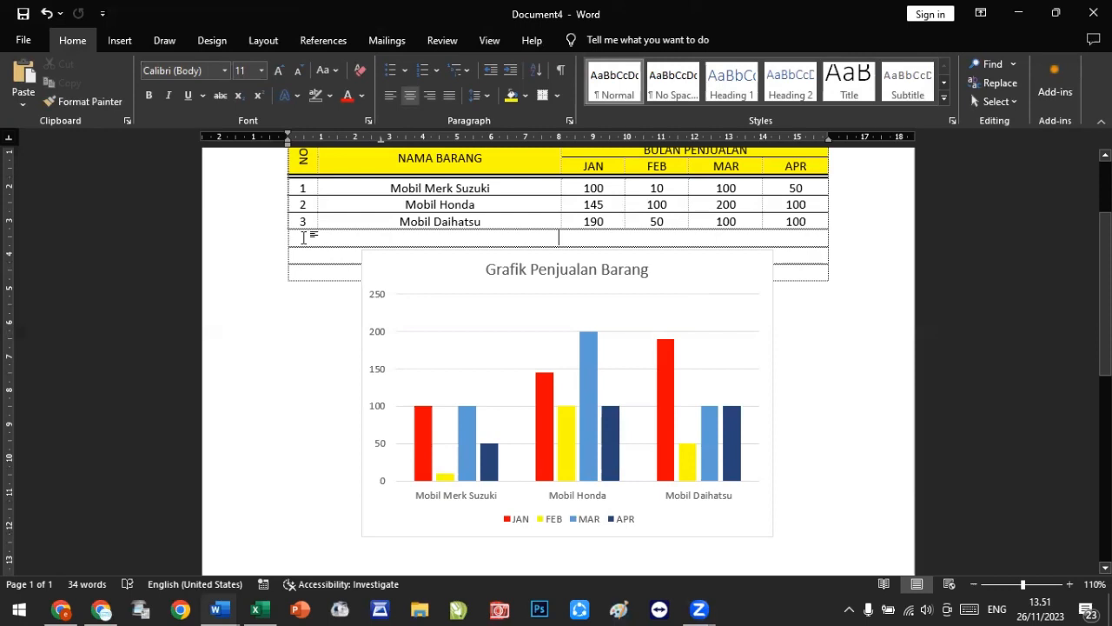
key(Return)
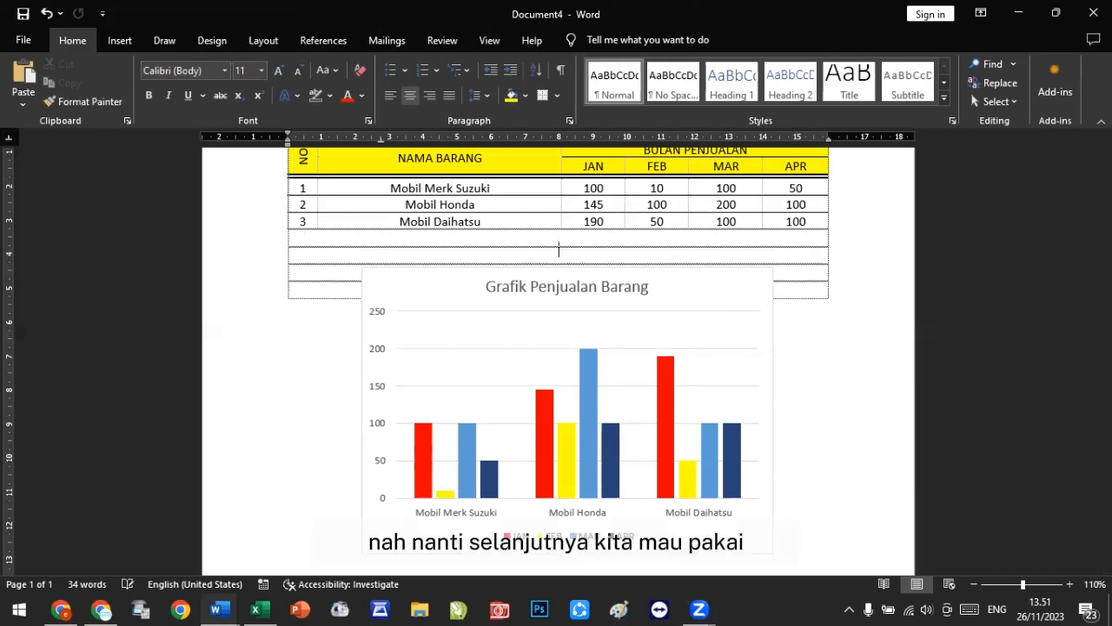
key(Return)
key(Return)
key(Return)
key(Return)
key(Return)
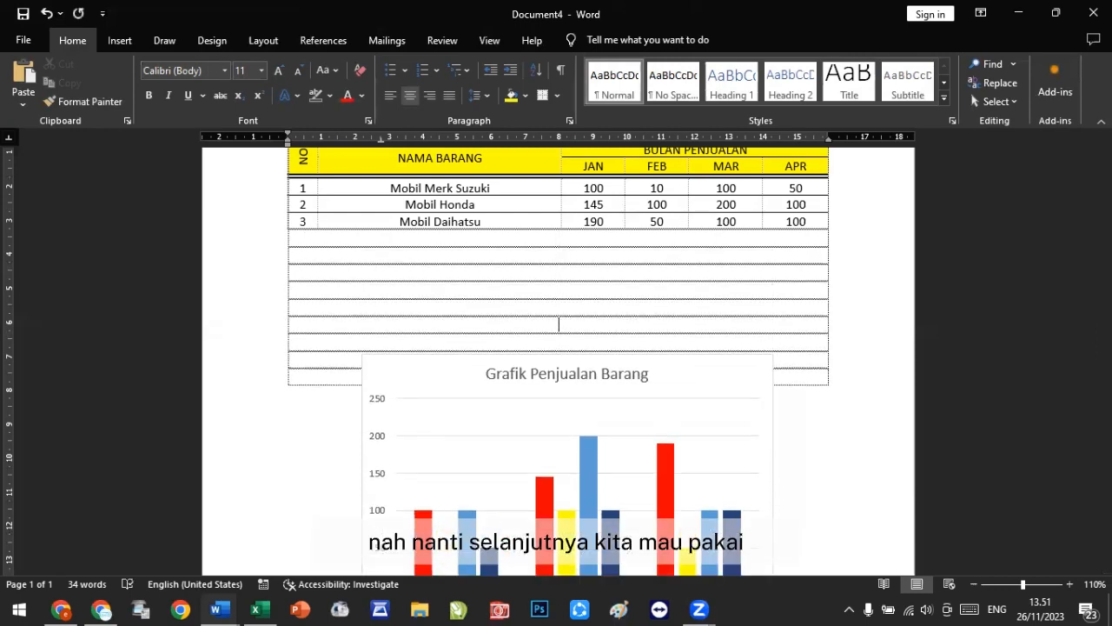
key(Return)
key(Return)
key(Return)
key(Return)
key(Return)
key(Return)
key(Return)
key(Return)
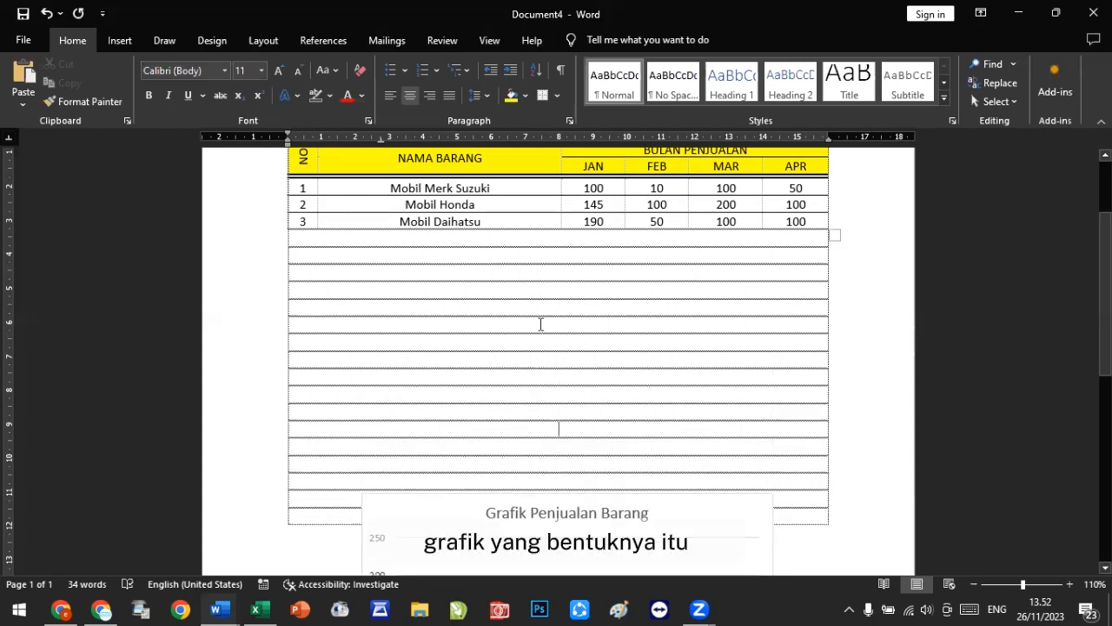
Step: Insert a default pie chart below the sales table
click(120, 40)
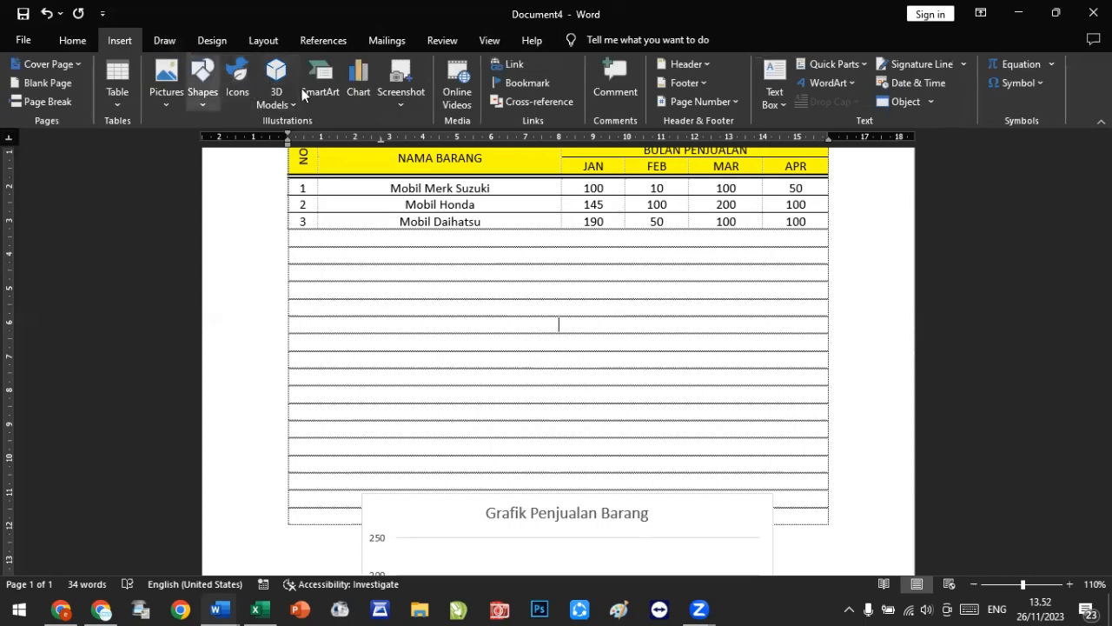
click(356, 90)
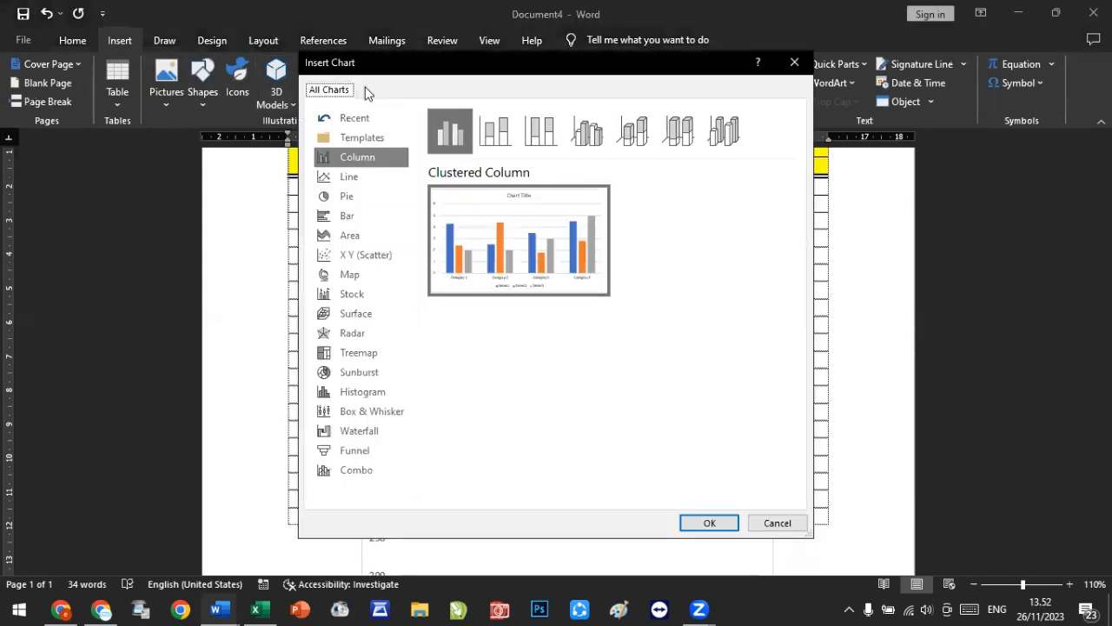
click(357, 198)
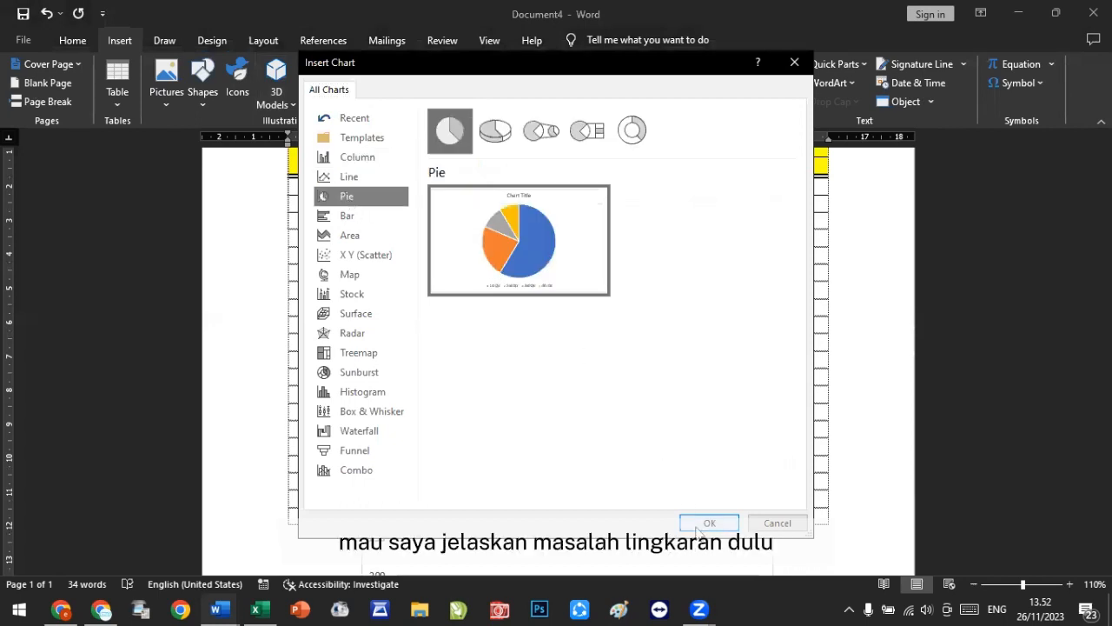
click(703, 522)
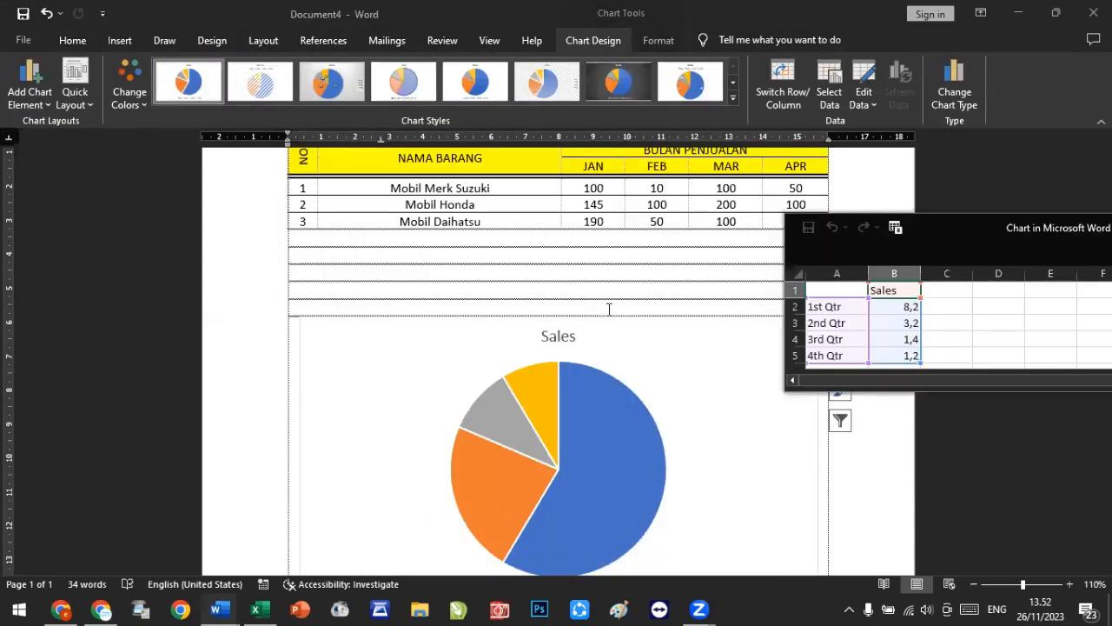
Step: Close the pie chart's data sheet and delete the pie chart
click(606, 331)
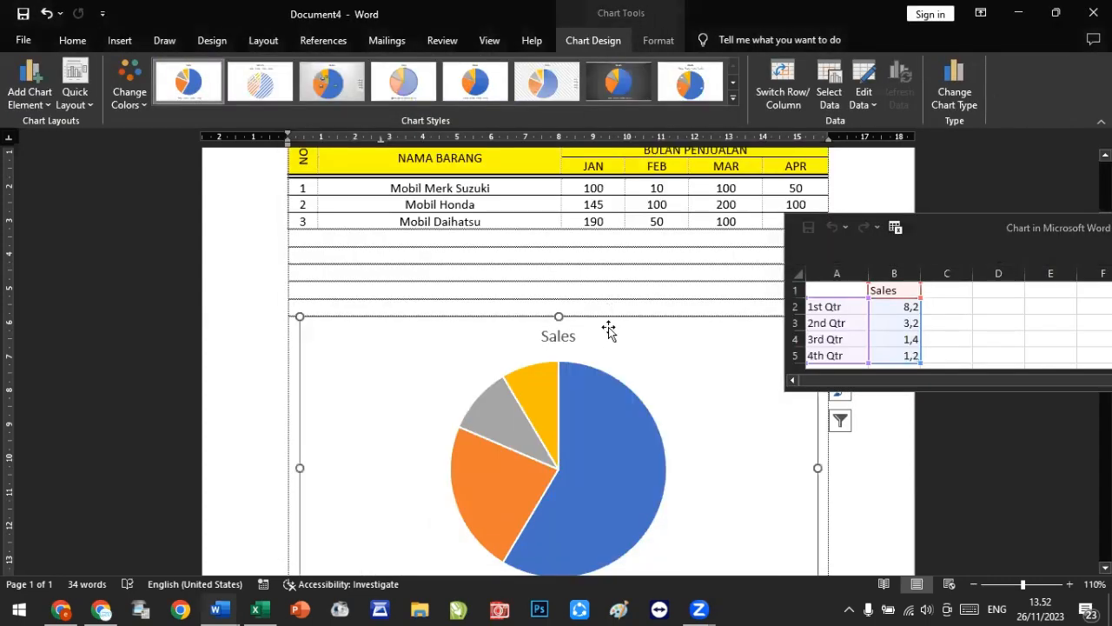
drag(606, 297, 602, 307)
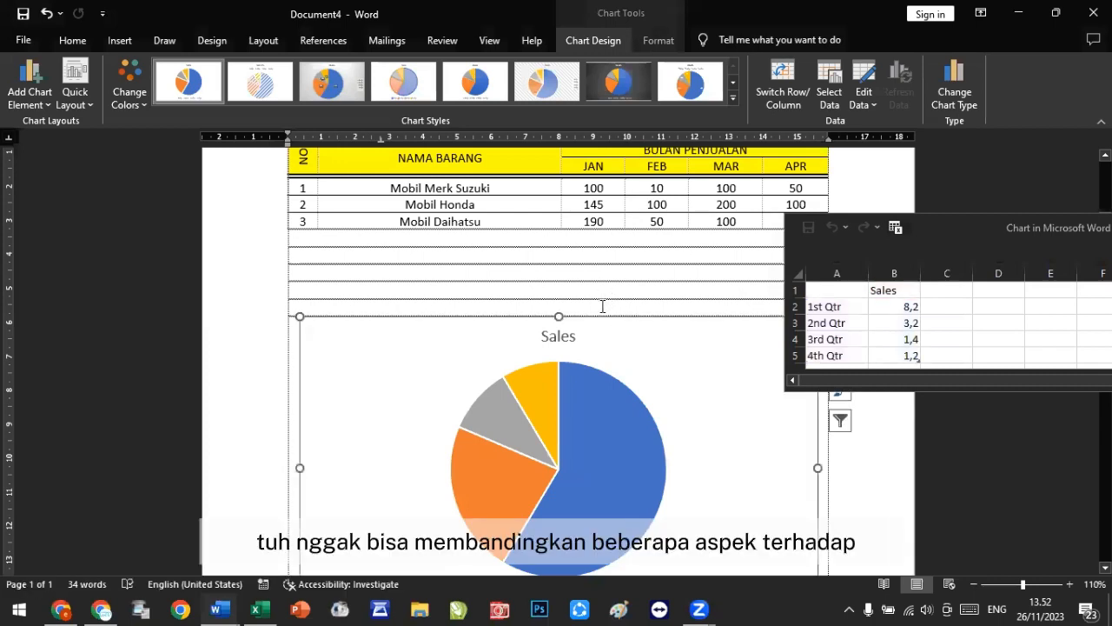
scroll(599, 306, up, 1)
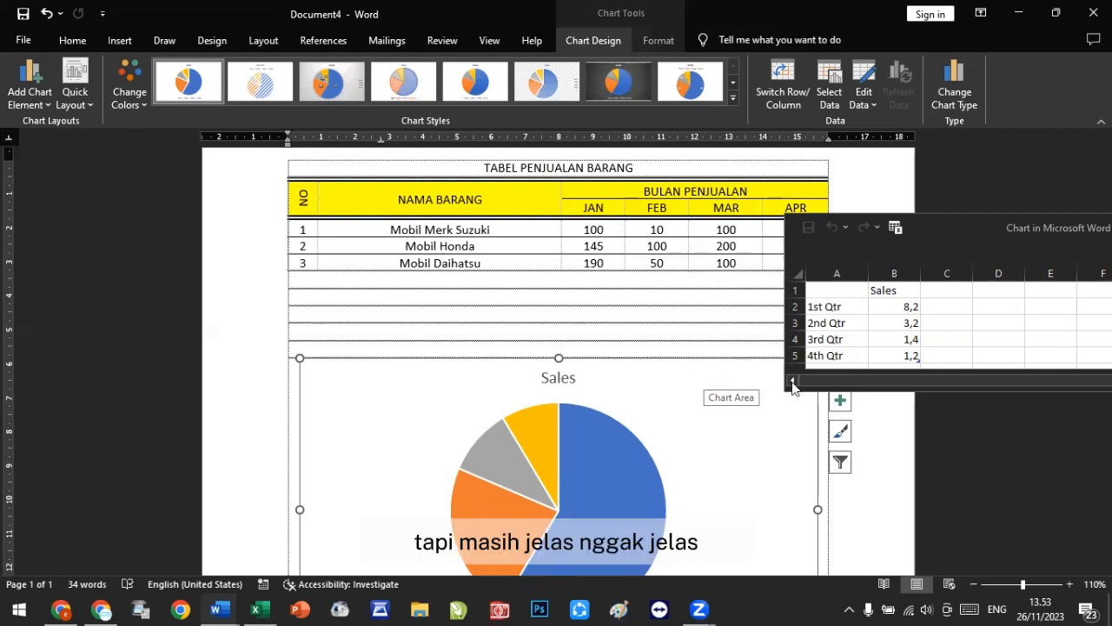
click(971, 230)
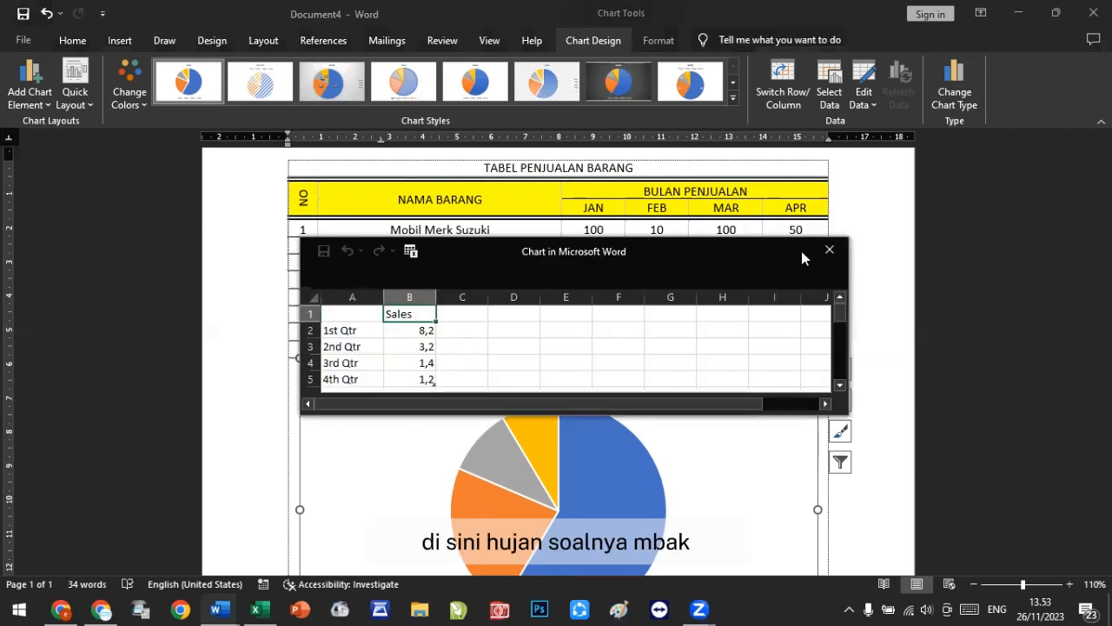
click(831, 248)
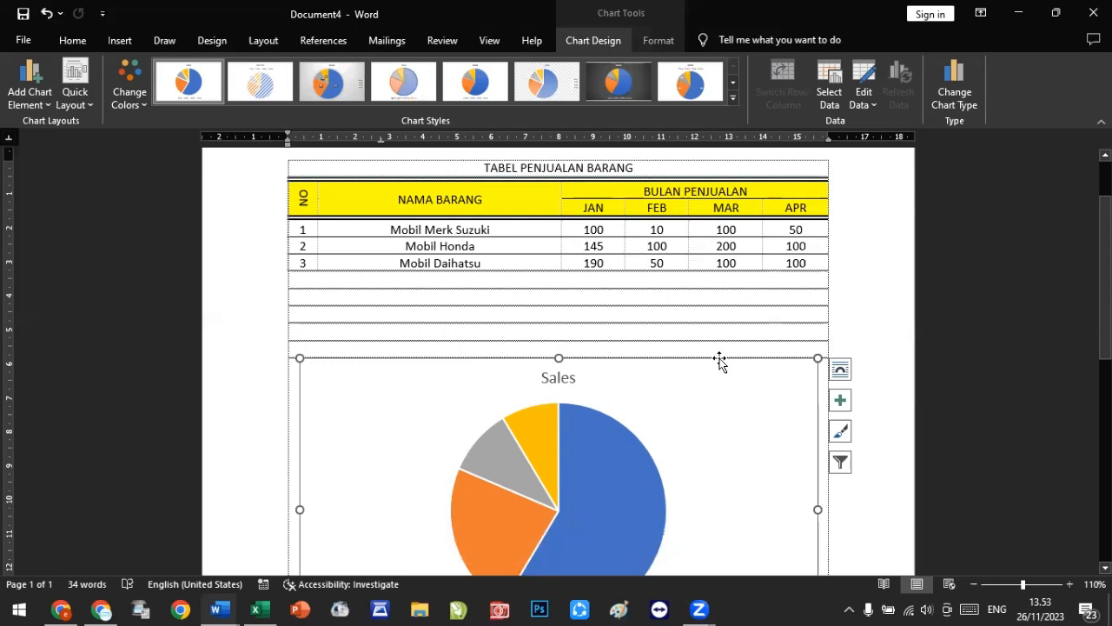
key(Delete)
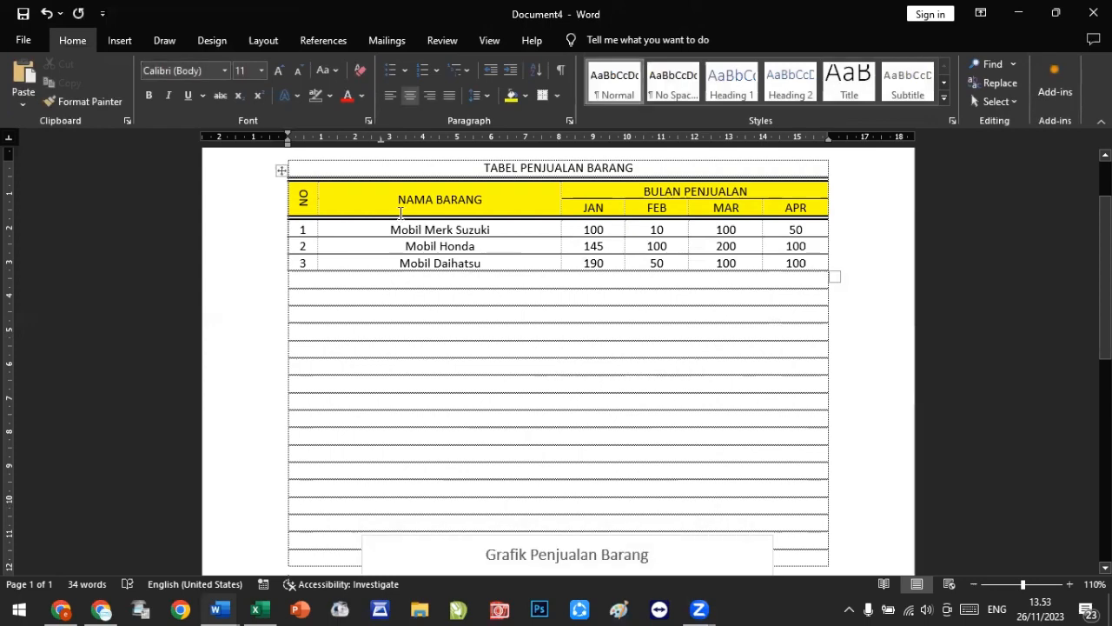
Step: Insert a Line with Markers chart below the sales table
click(118, 42)
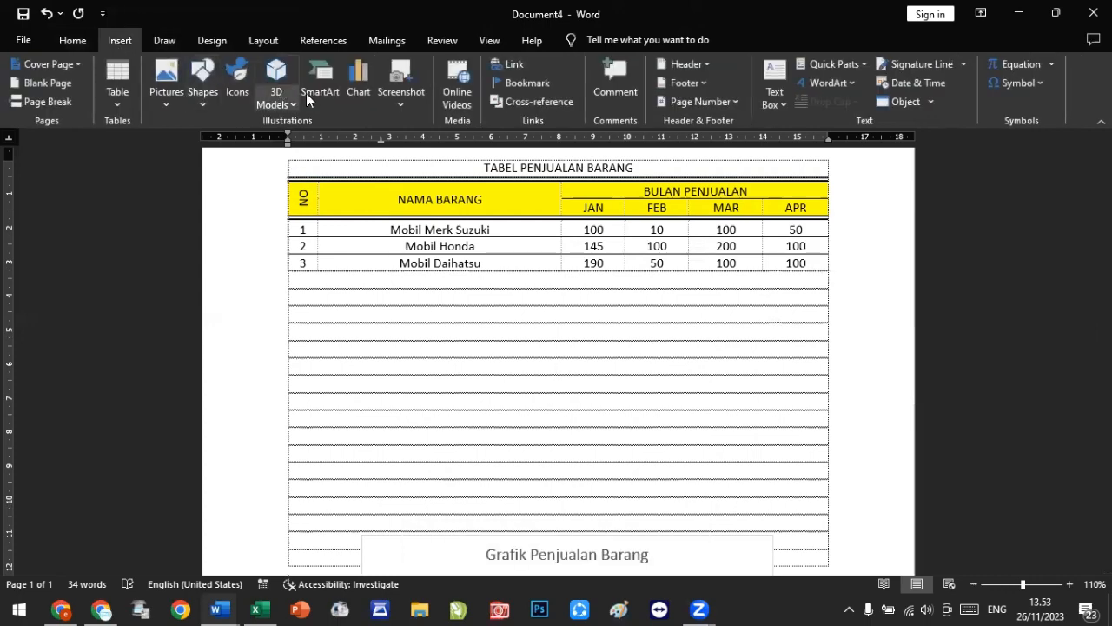
click(356, 89)
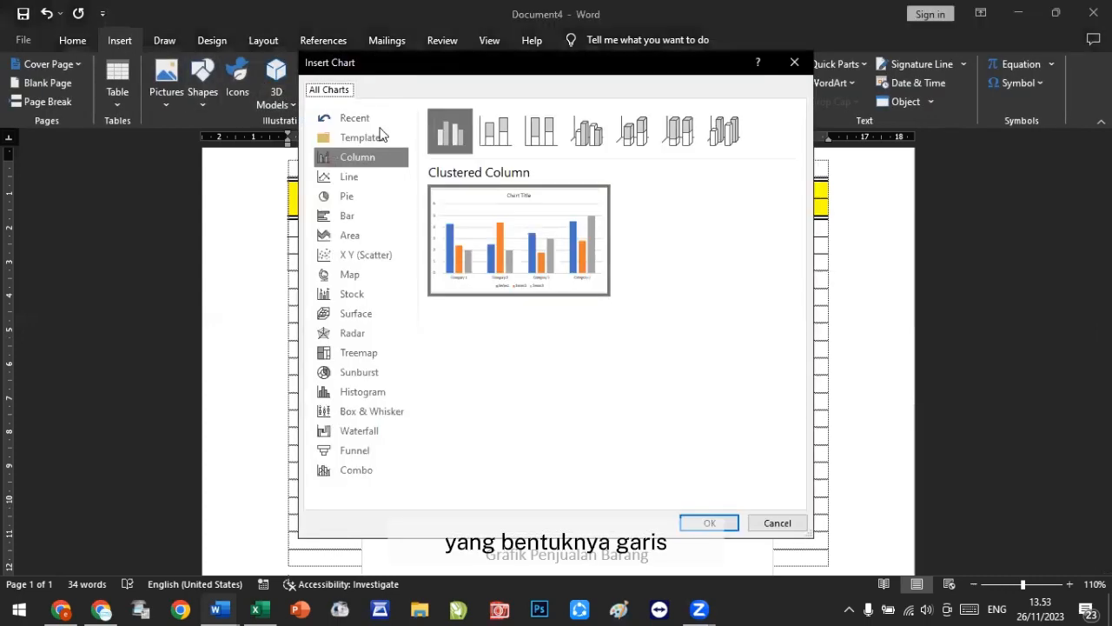
click(372, 180)
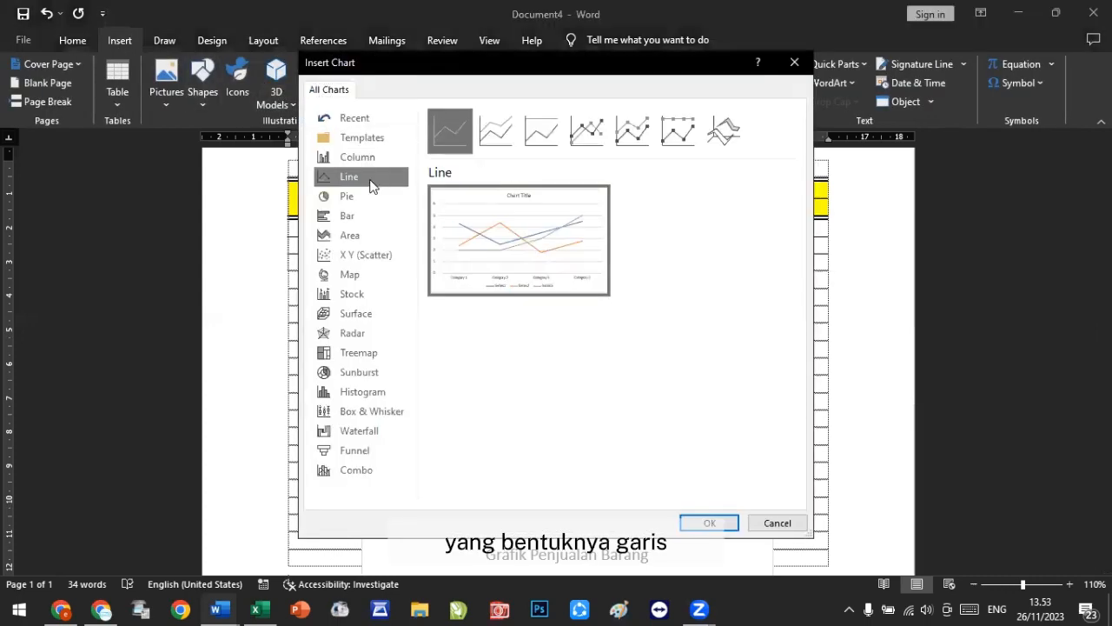
click(588, 132)
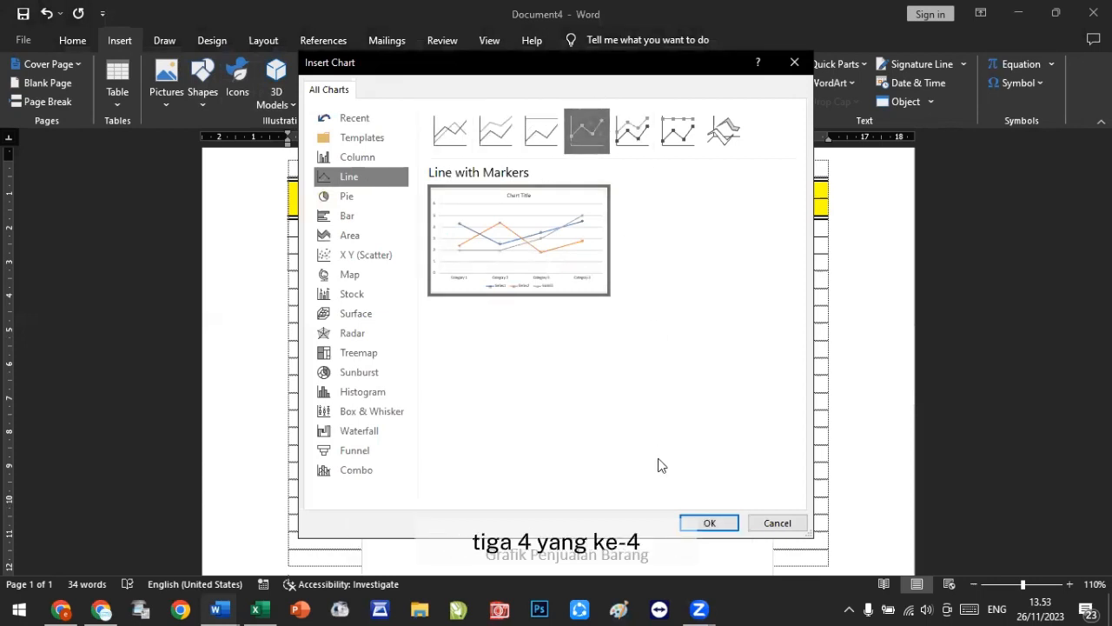
click(701, 526)
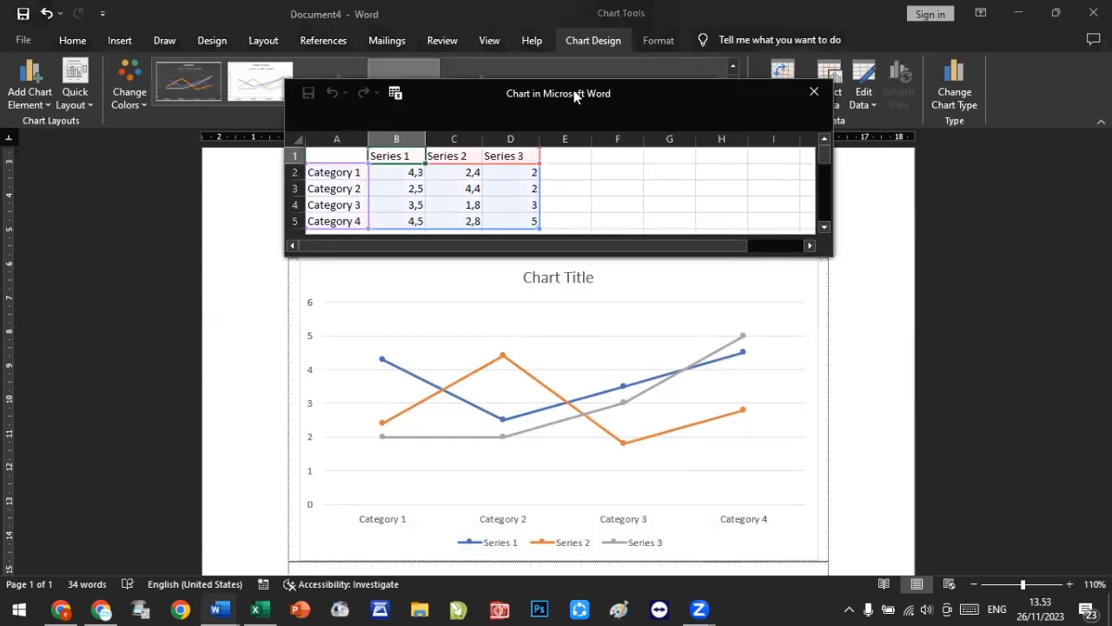
Step: Copy the sales table's three product rows, from the names through the APR values
drag(578, 101, 660, 250)
scroll(430, 161, up, 1)
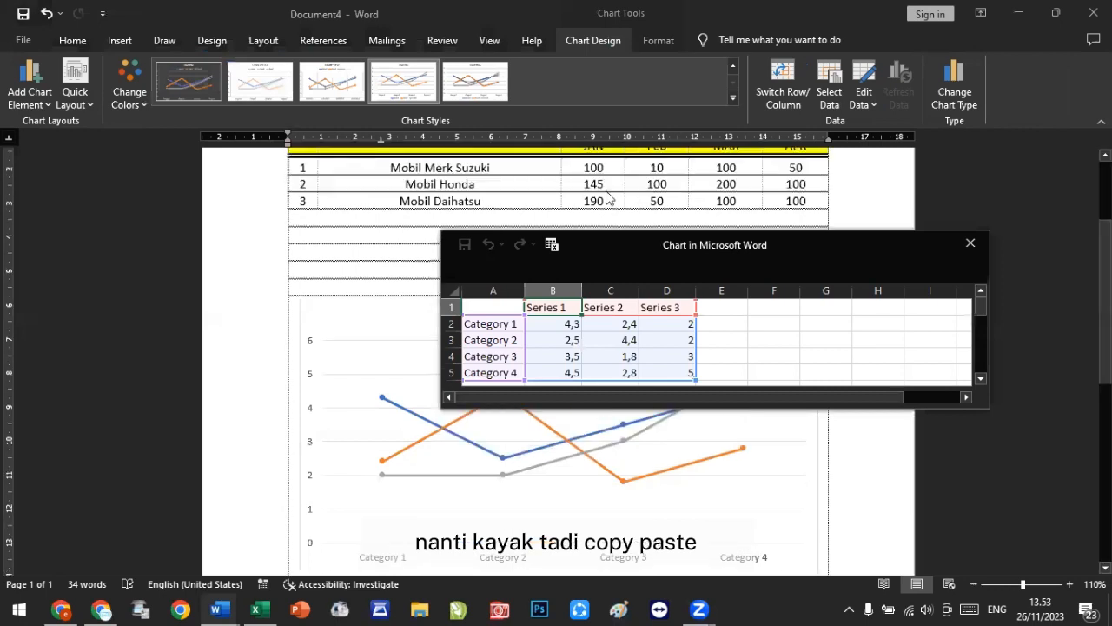
drag(384, 171, 784, 199)
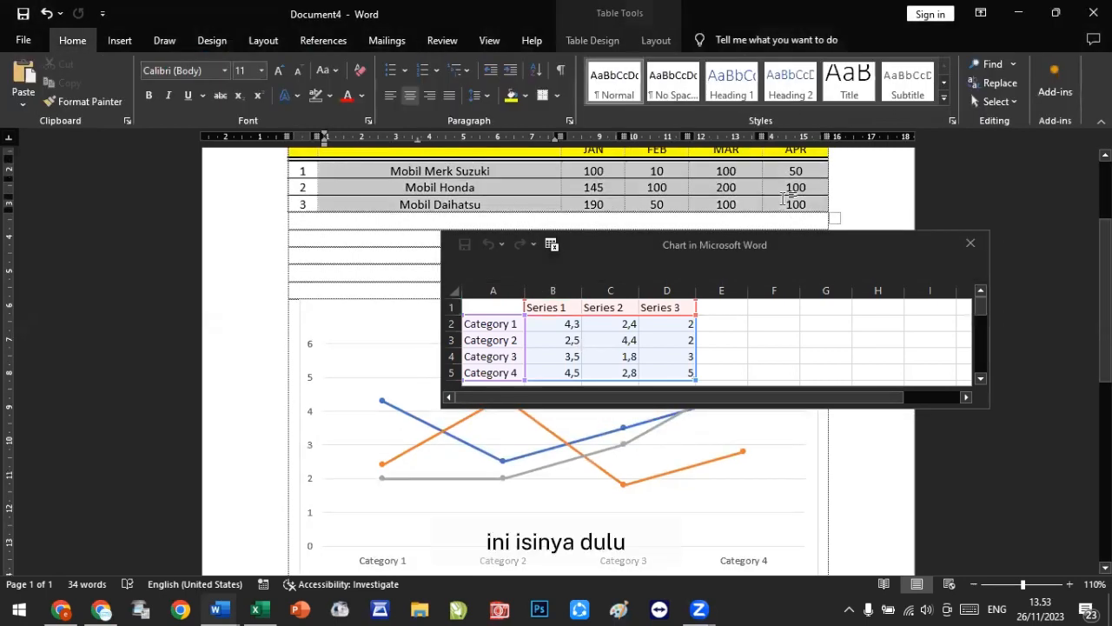
key(ctrl+c)
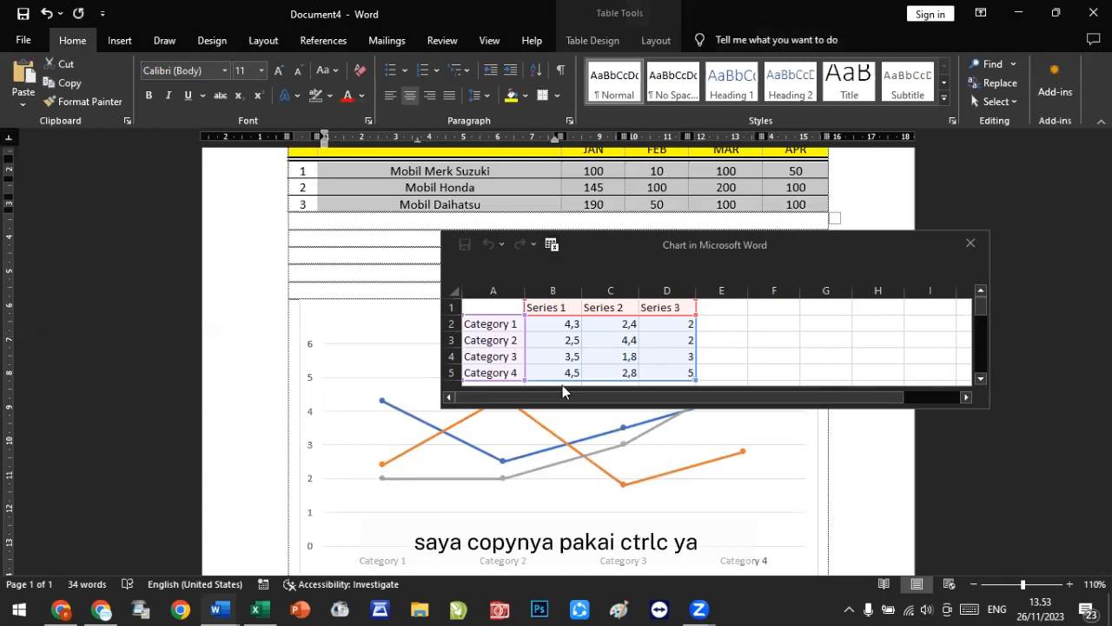
Step: Paste the copied product rows into the line chart's data sheet, starting at the first category cell
click(483, 325)
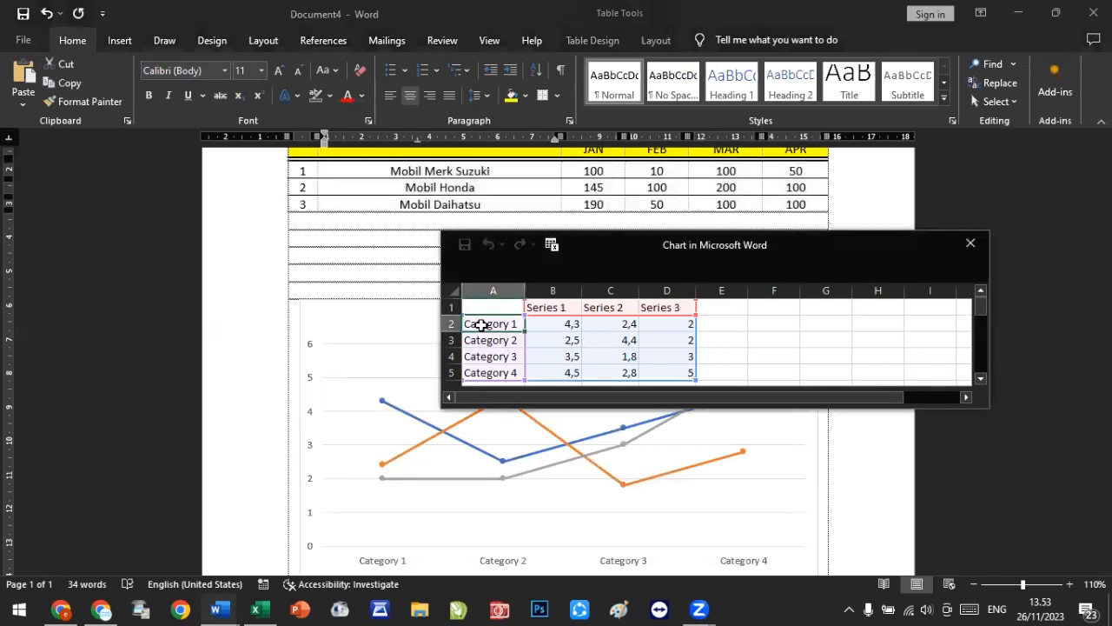
key(ctrl+v)
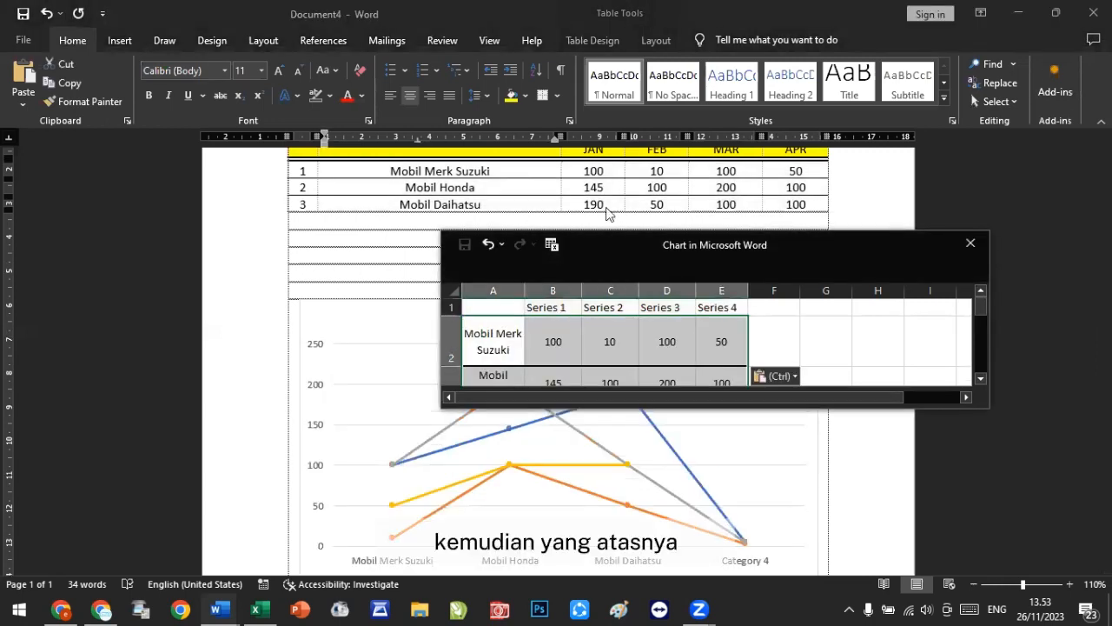
Step: Copy the JAN to APR month headers from the sales table and paste them over the series names in the data sheet
click(607, 151)
scroll(576, 171, up, 1)
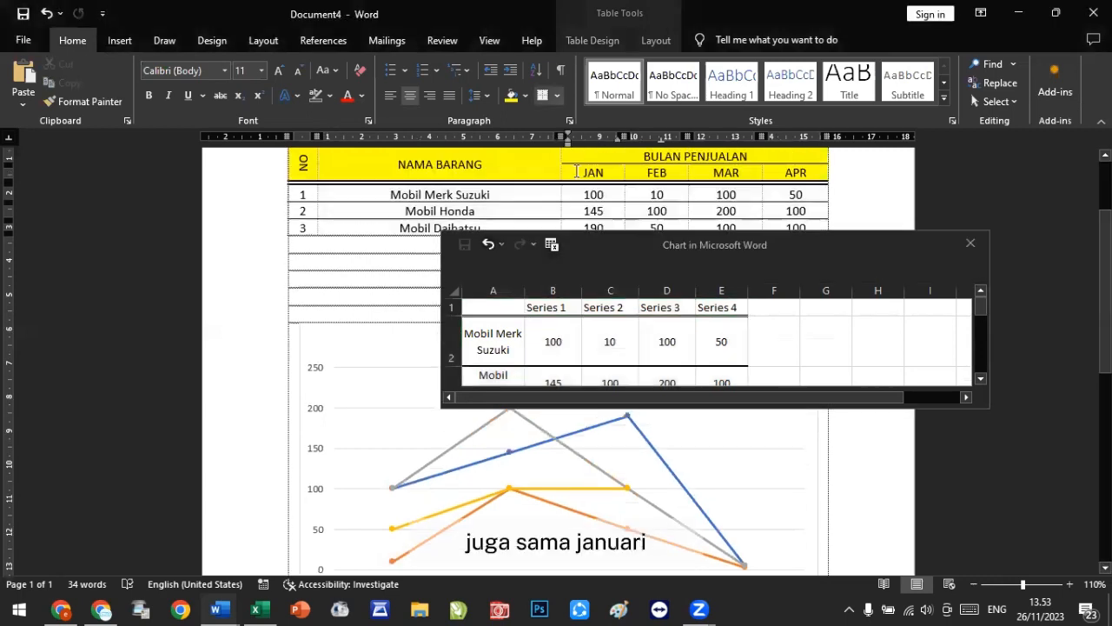
shift+click(785, 174)
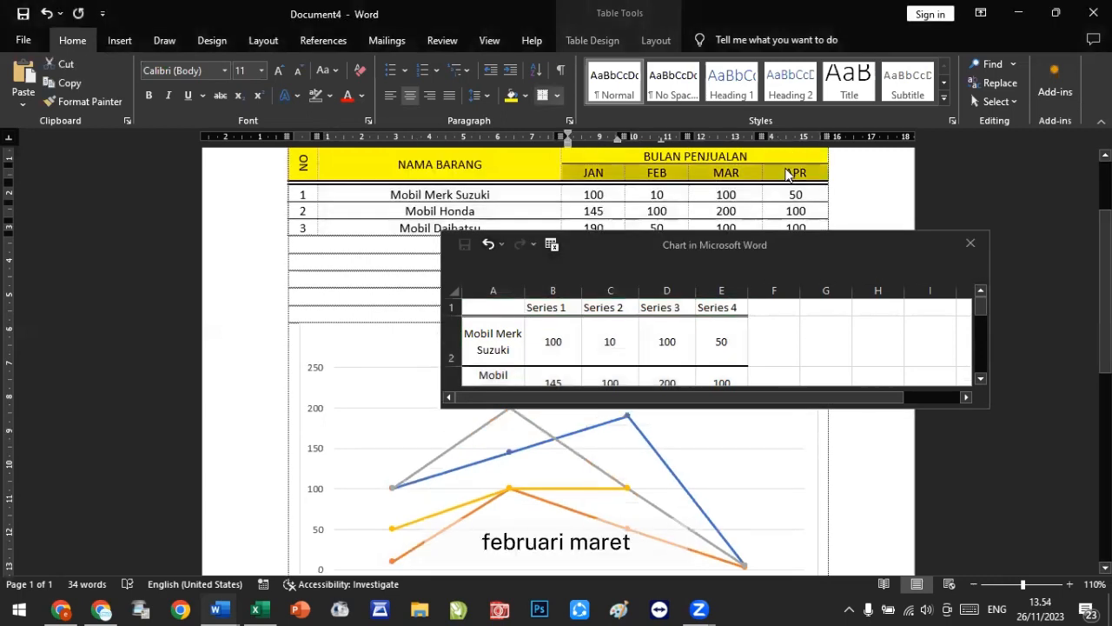
click(537, 311)
key(ctrl+v)
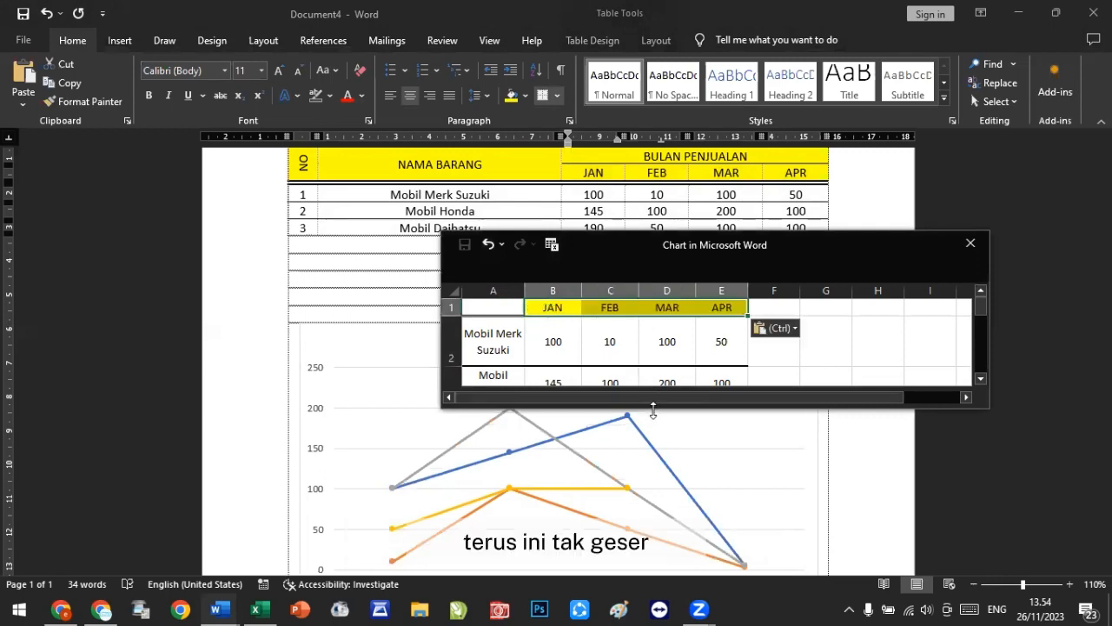
Step: Shrink the chart's data range to the three product rows and close the data sheet
drag(653, 408, 654, 549)
click(856, 426)
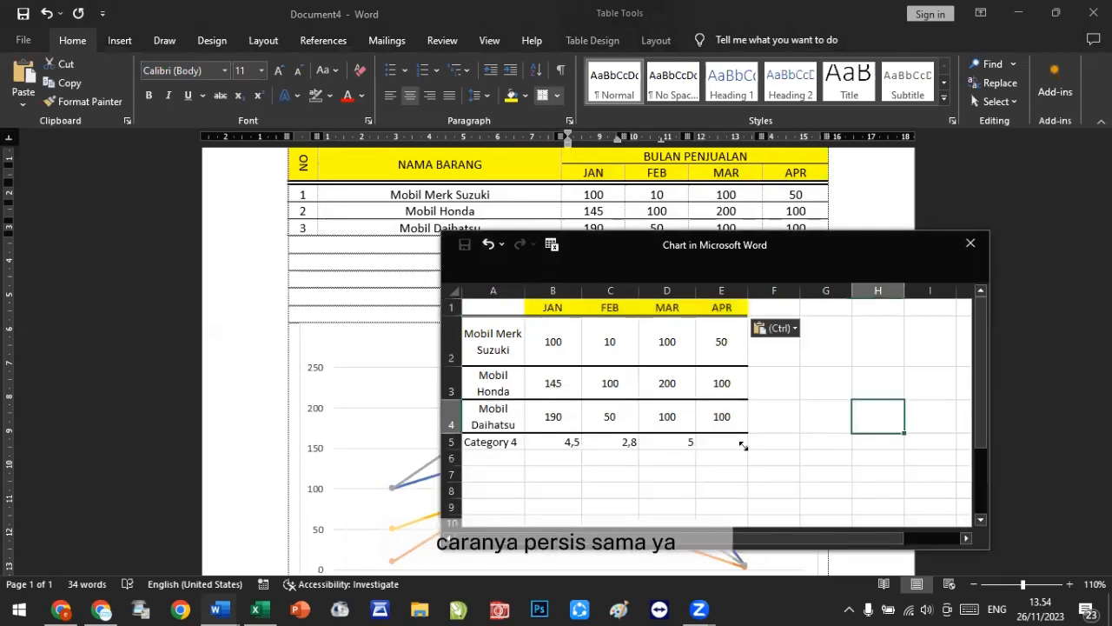
drag(743, 445, 747, 431)
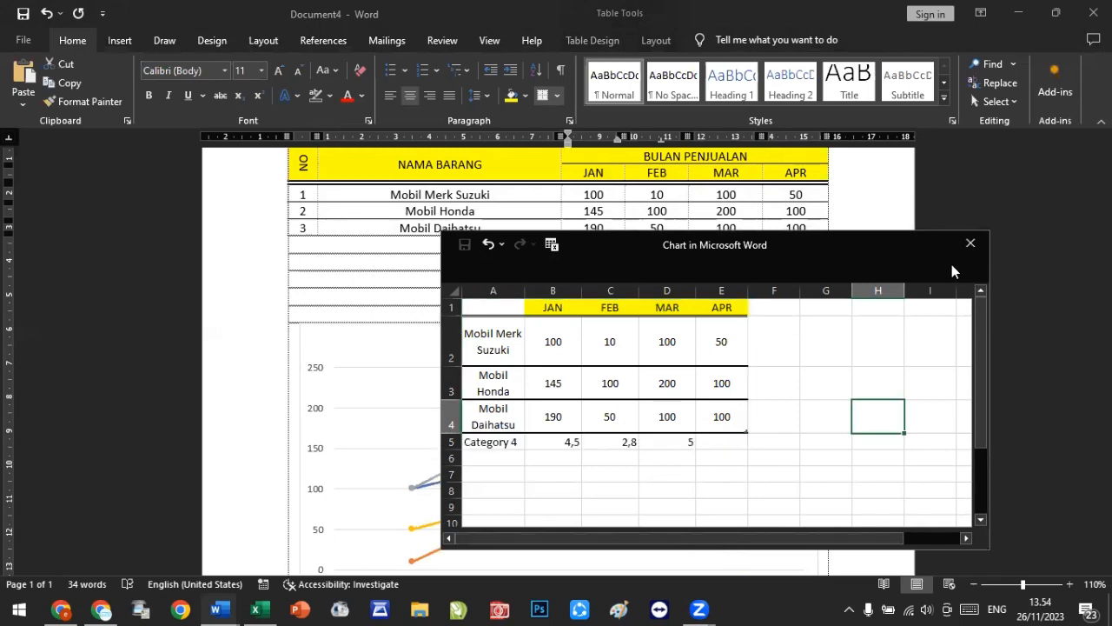
click(970, 244)
Step: Change the line chart's text wrapping so it floats, and move it up just below the sales table
scroll(677, 480, down, 1)
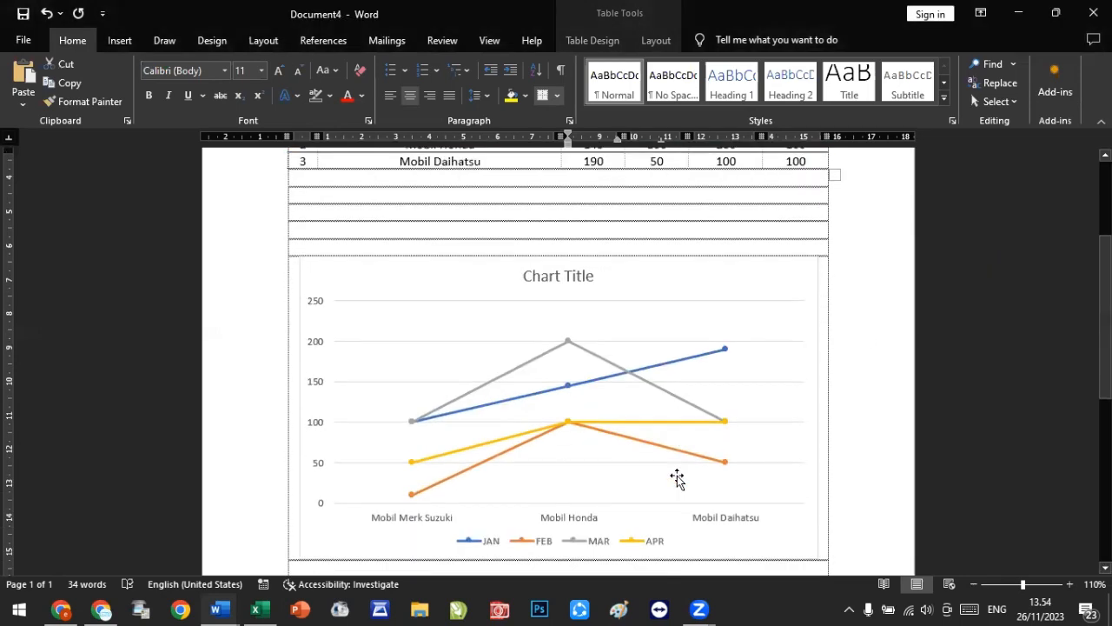
scroll(677, 481, down, 1)
click(804, 222)
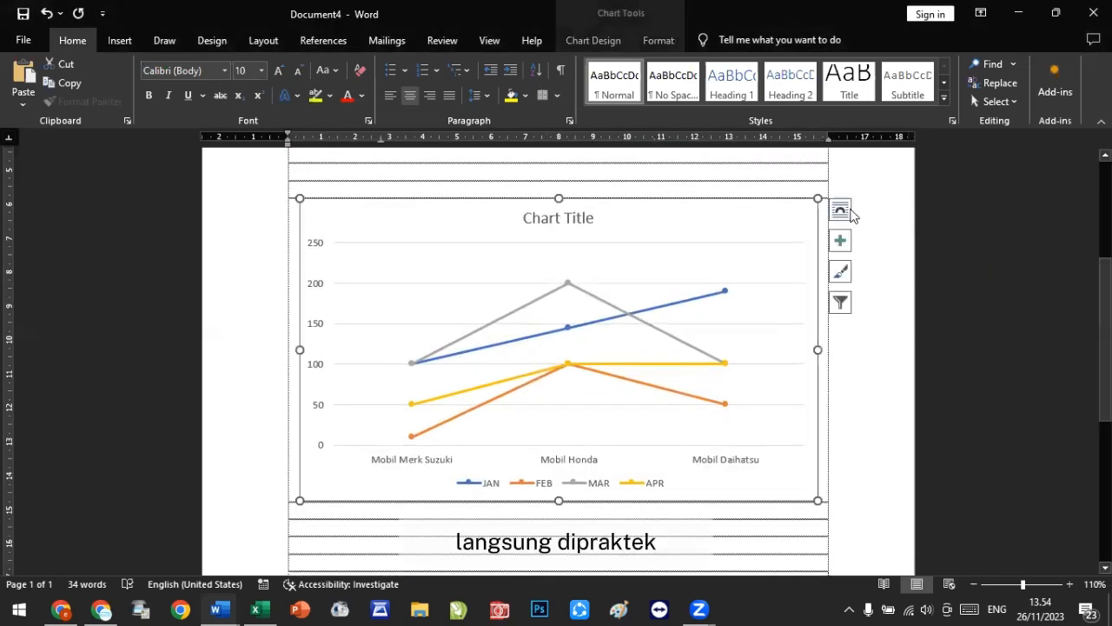
click(843, 211)
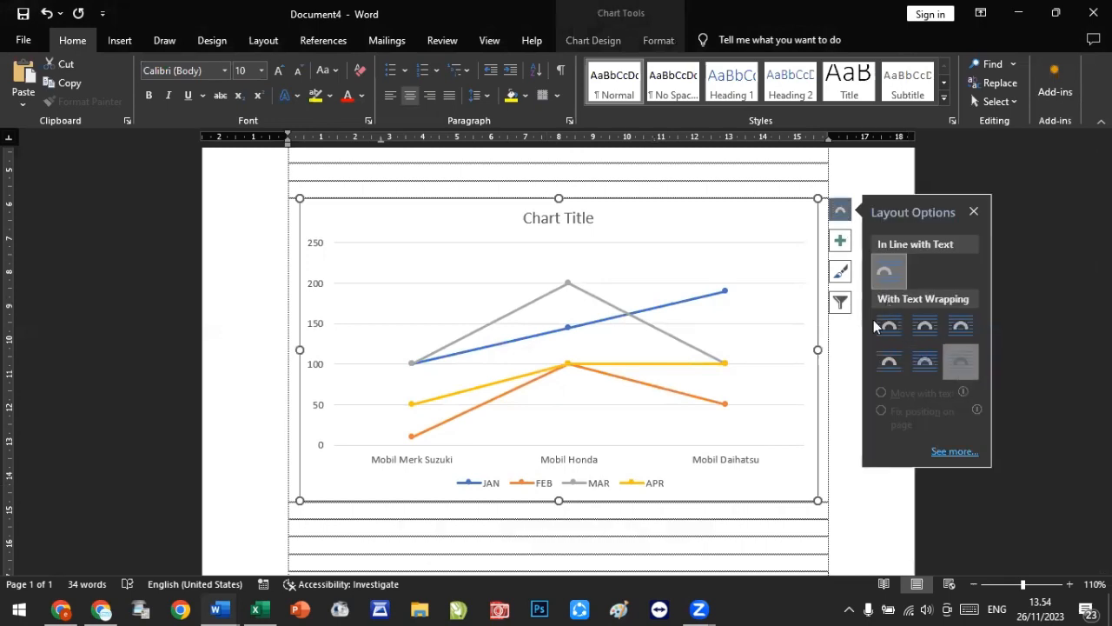
drag(654, 202, 668, 160)
scroll(690, 293, up, 2)
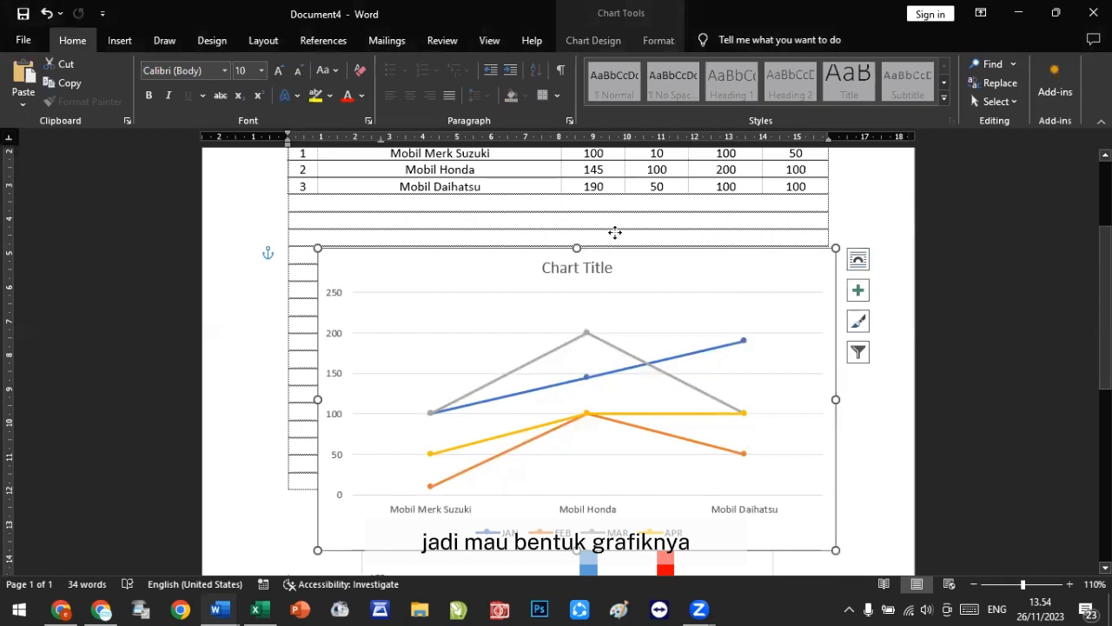
drag(614, 232, 614, 207)
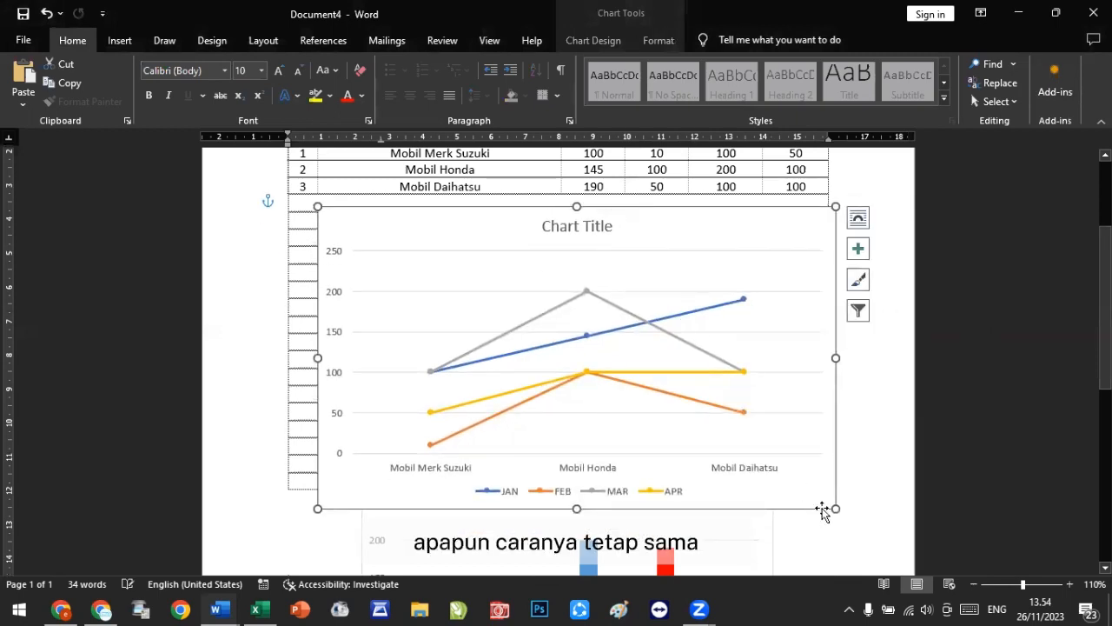
Step: Resize the line chart smaller and centre it below the sales table
drag(835, 509, 715, 412)
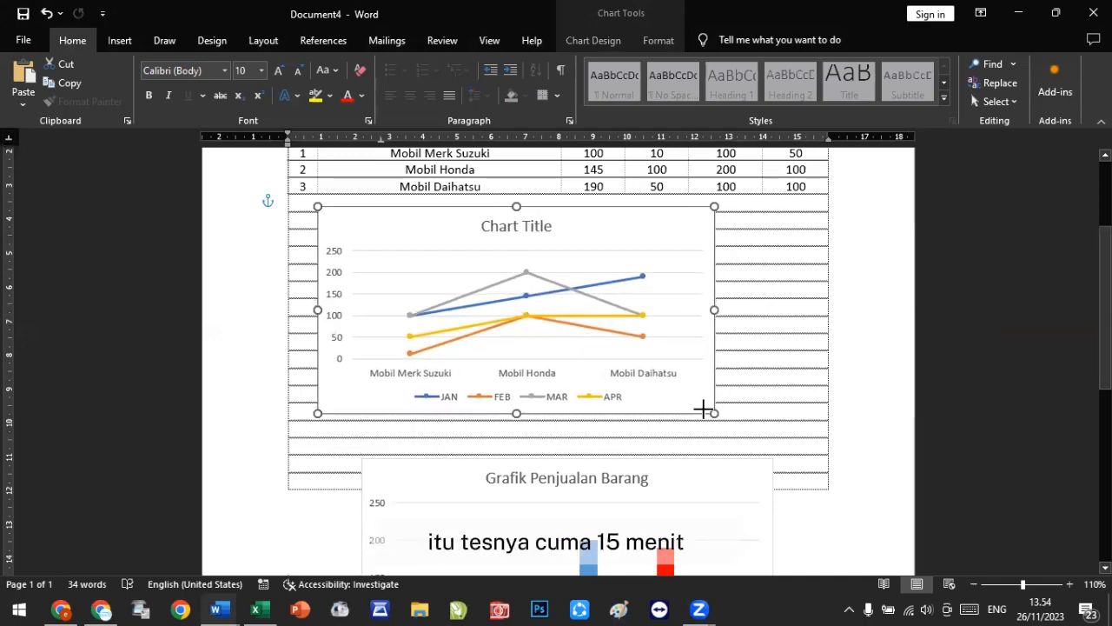
drag(589, 209, 633, 224)
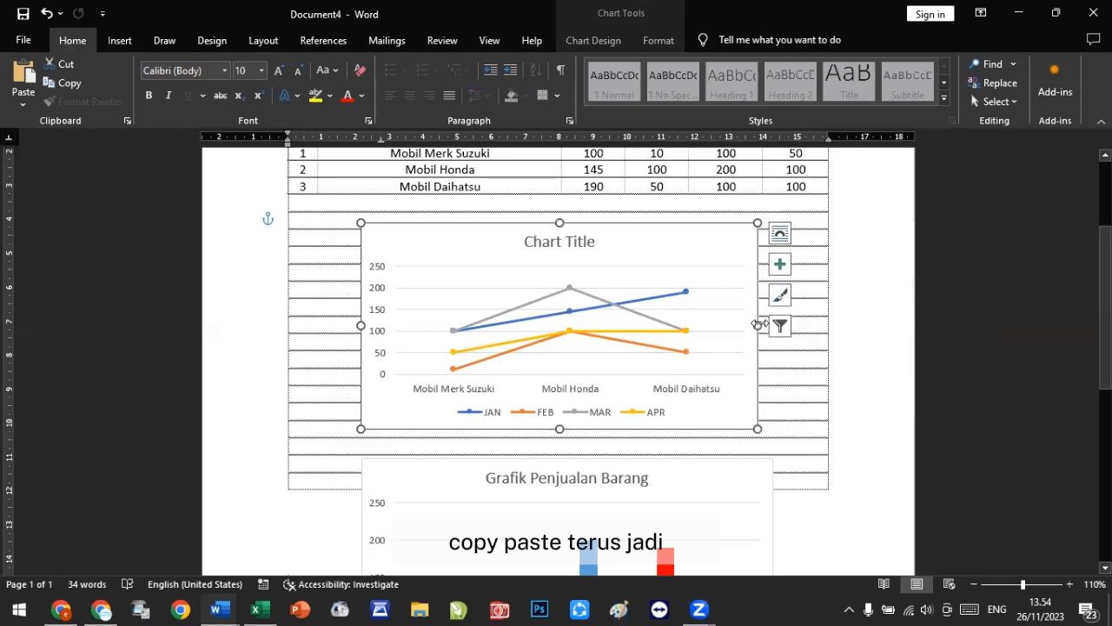
drag(758, 325, 776, 323)
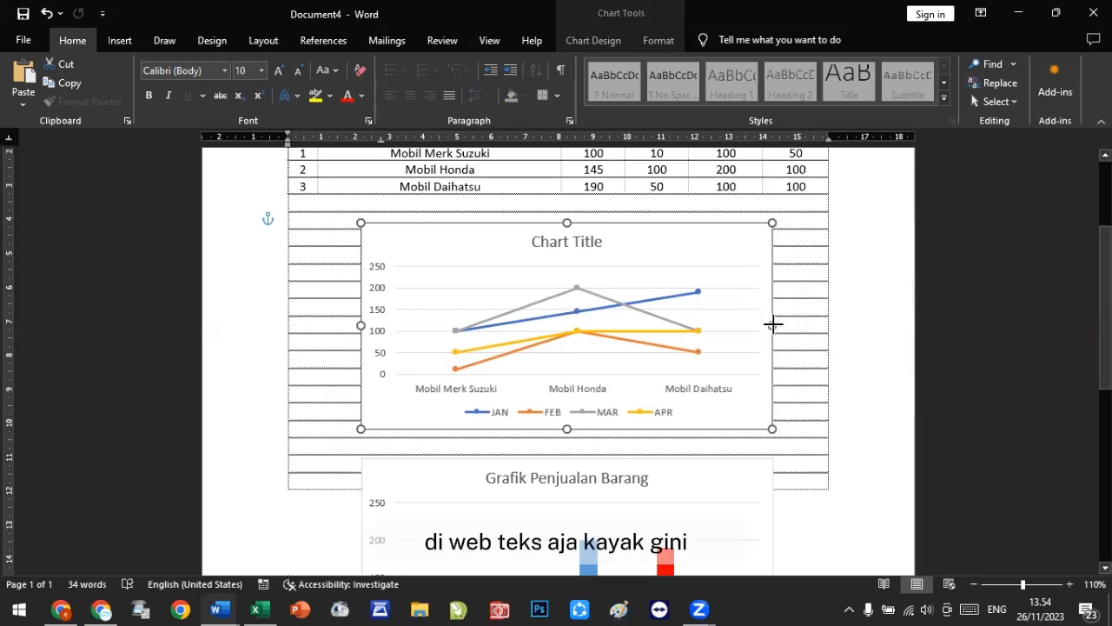
Step: Rename the line chart's title to Grafik Penjualan
click(583, 243)
triple_click(584, 241)
text(G)
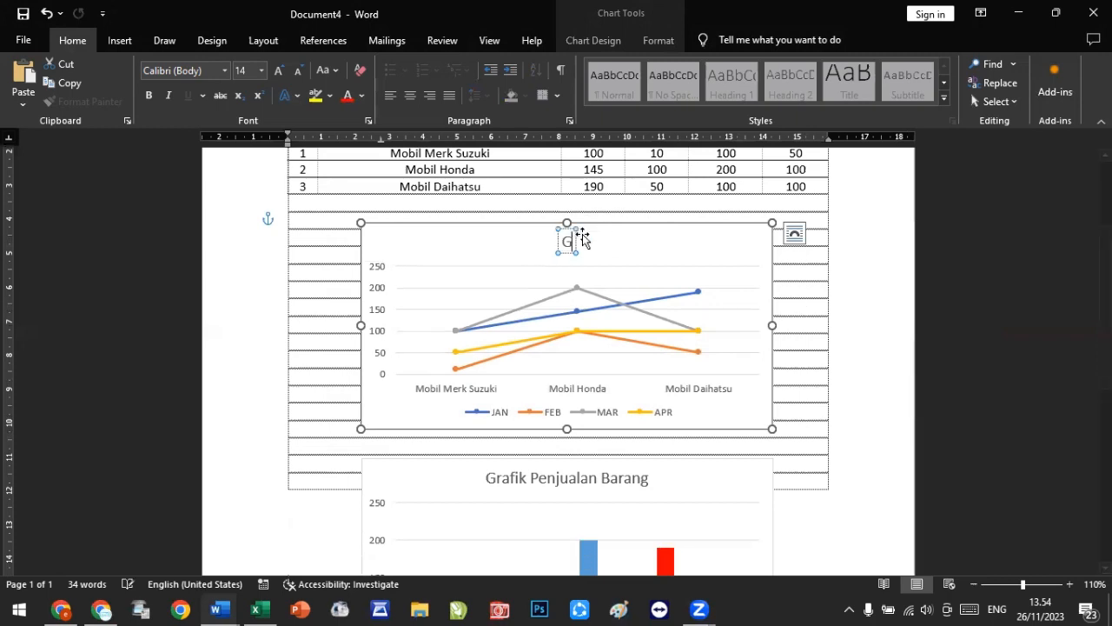
text(rafik Pe)
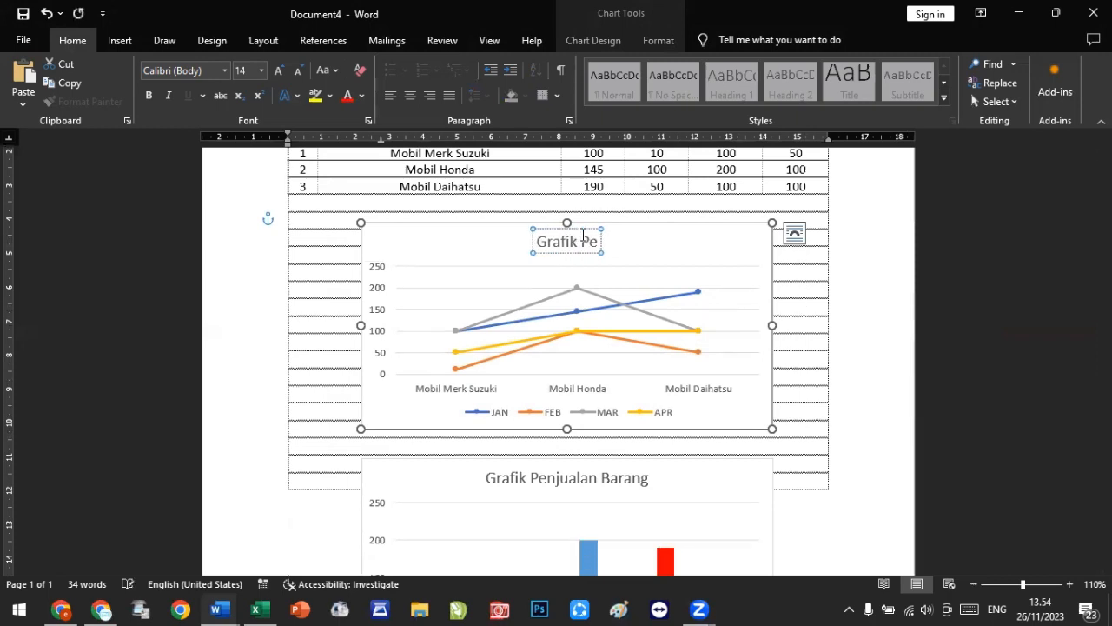
text(njualan)
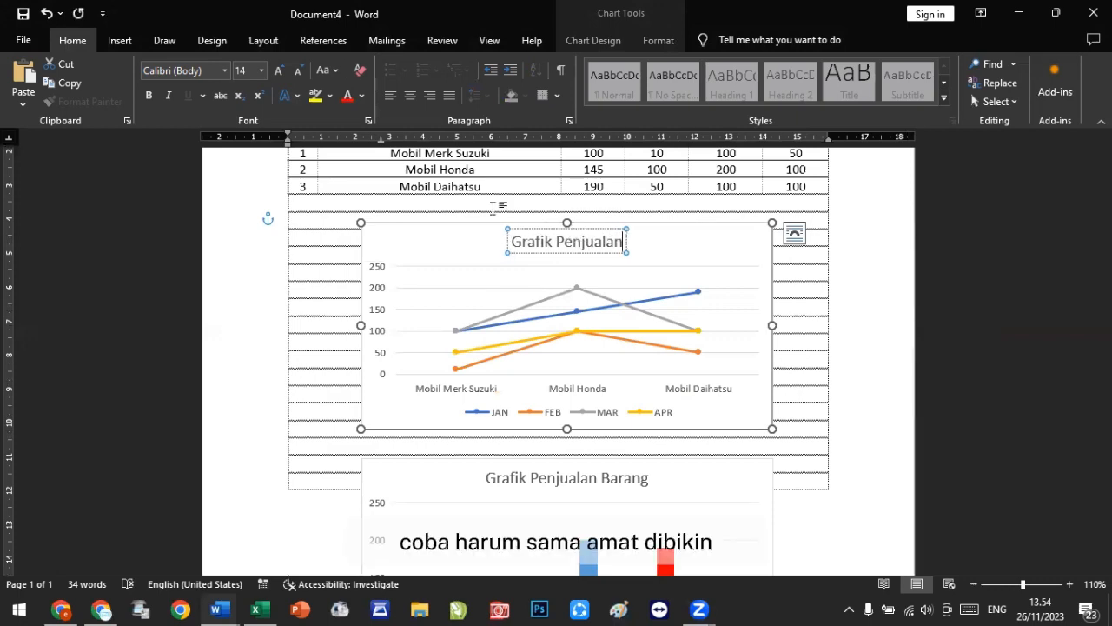
click(355, 319)
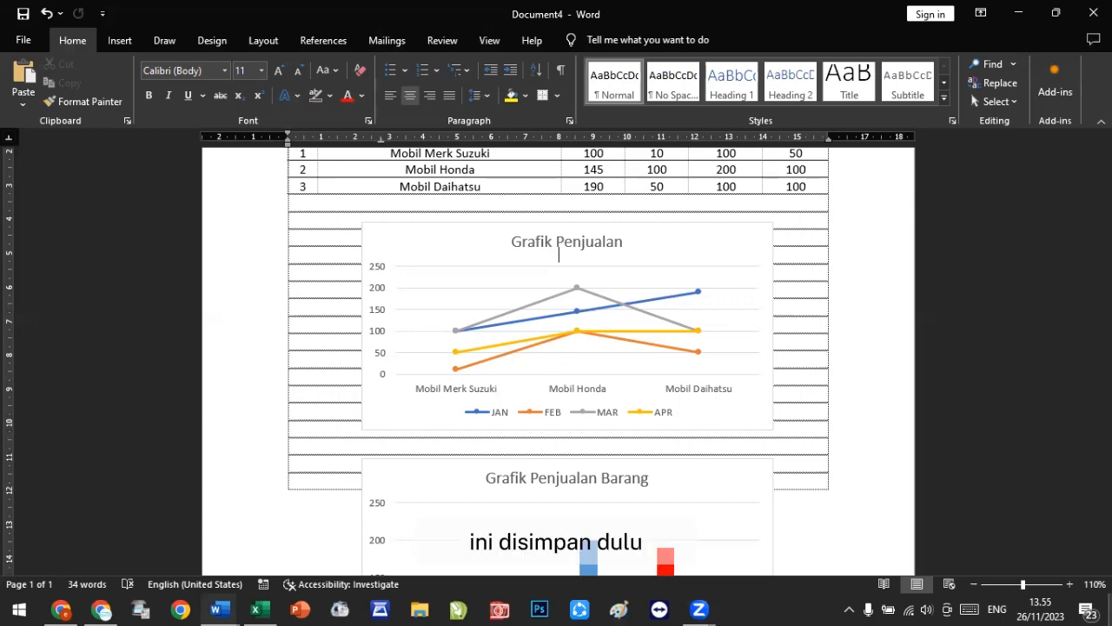
Step: Scroll through the document to review the sales table and both charts
scroll(649, 442, down, 6)
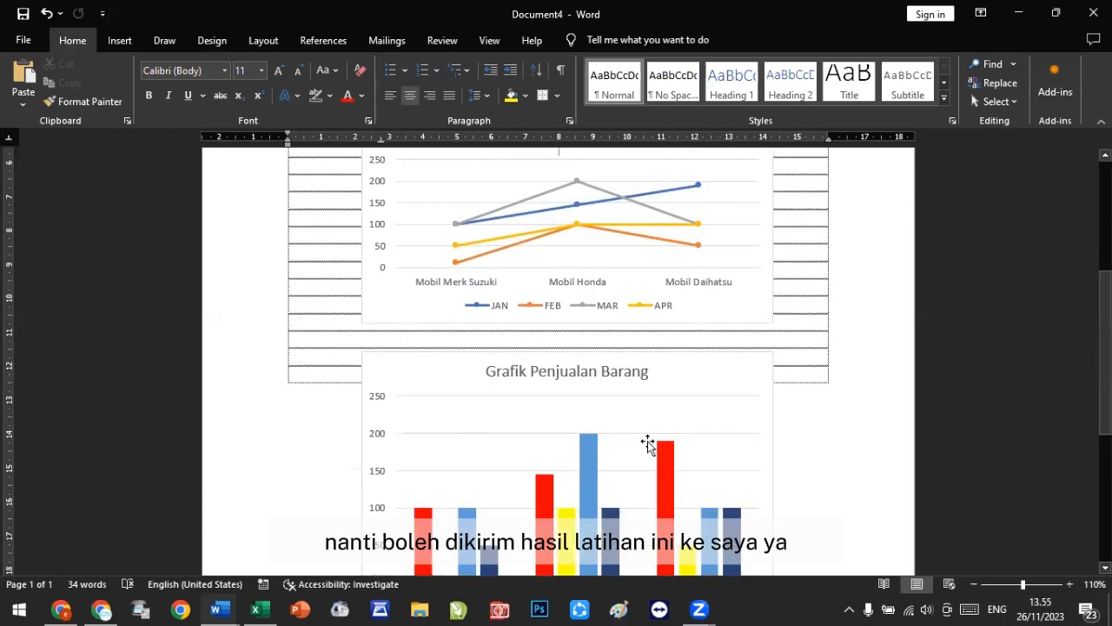
scroll(649, 441, up, 10)
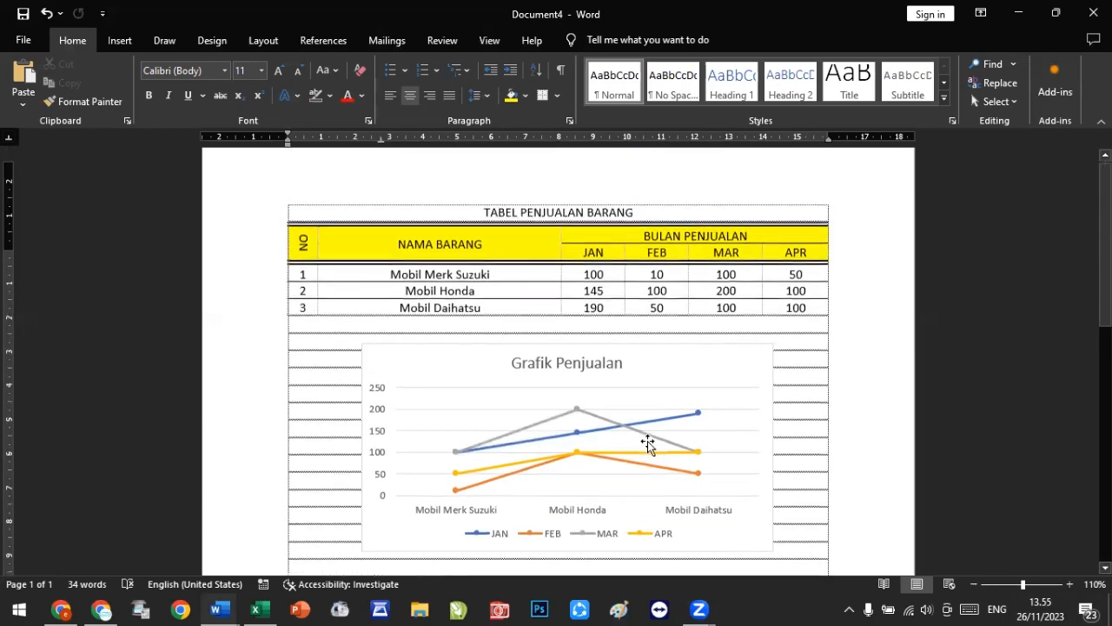
scroll(556, 280, down, 3)
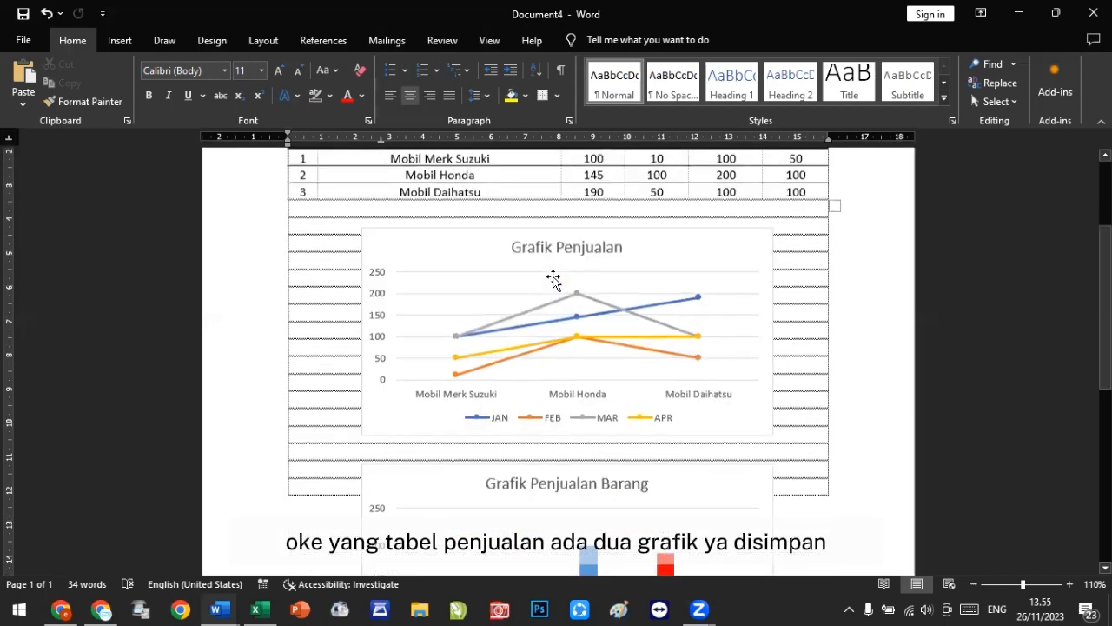
scroll(554, 278, down, 4)
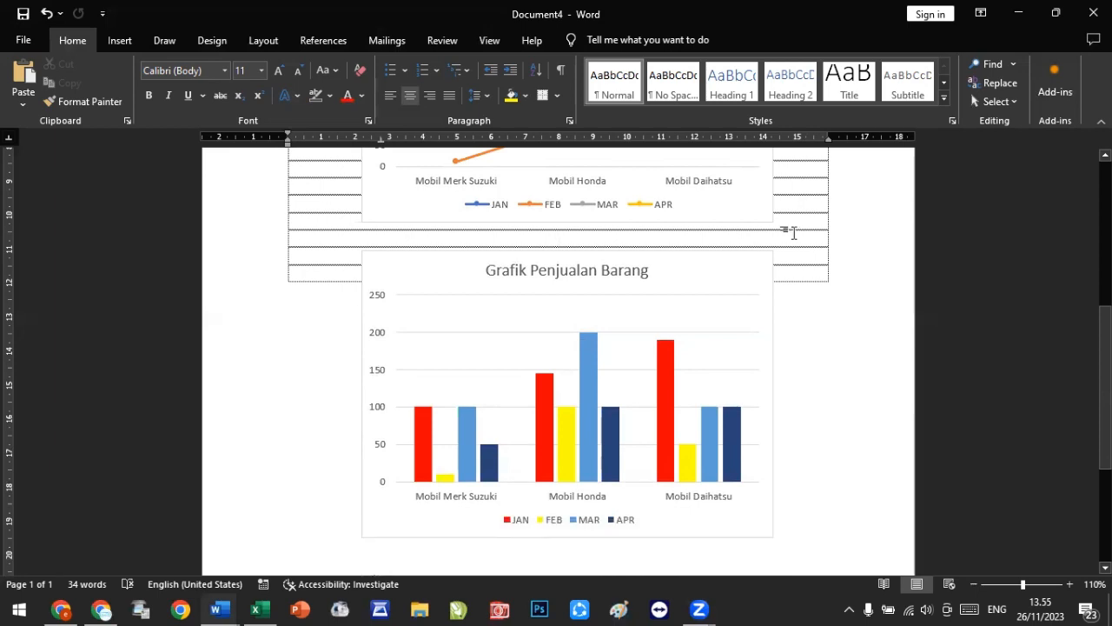
click(1013, 21)
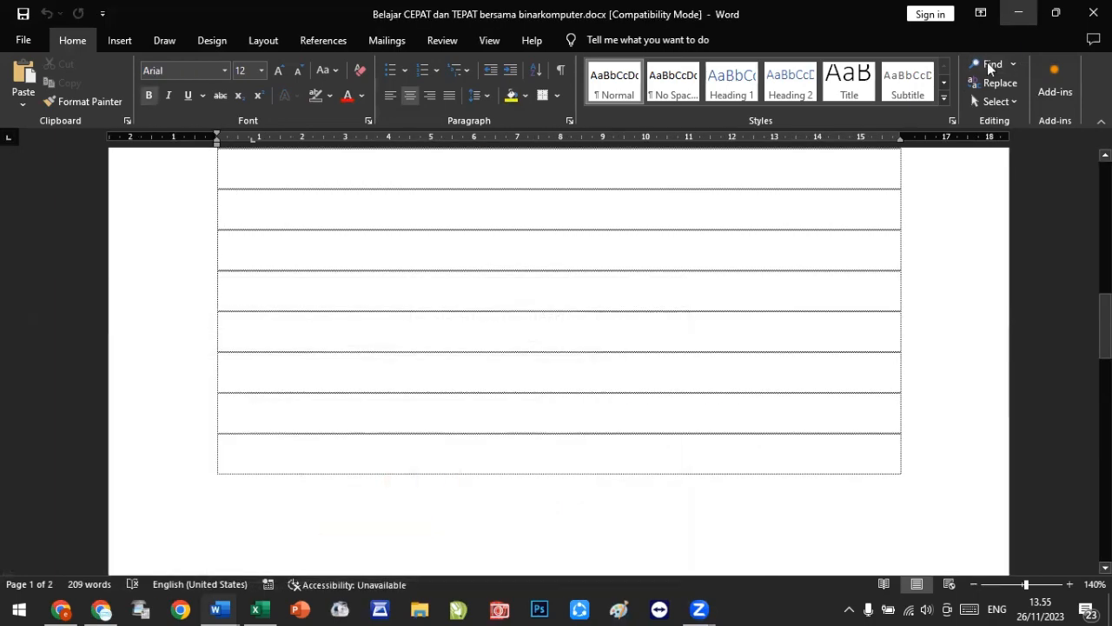
scroll(843, 322, up, 10)
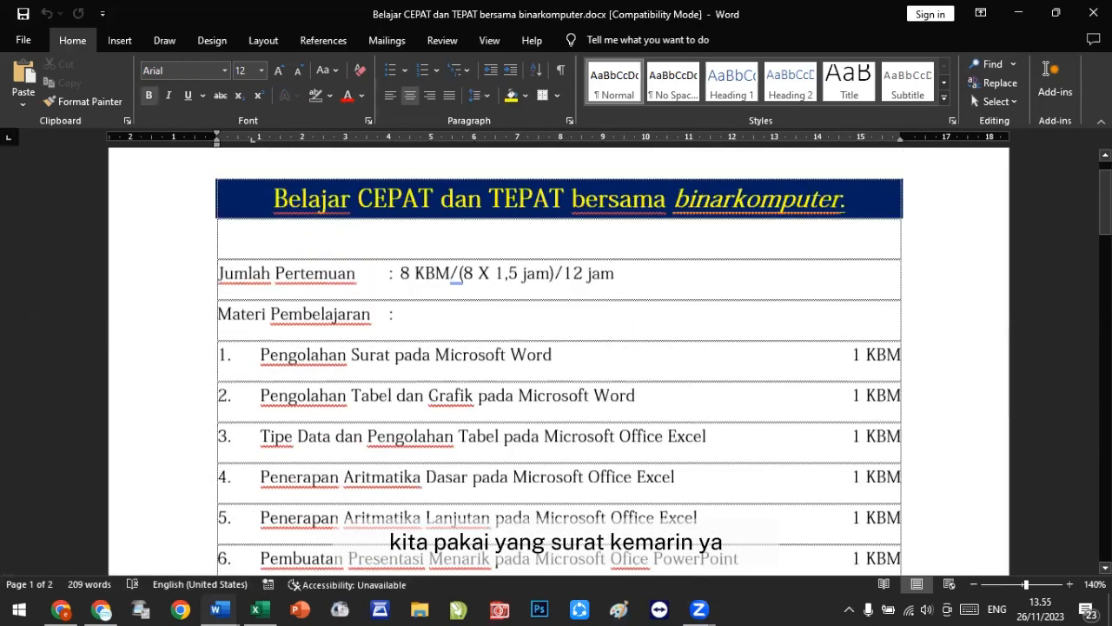
click(1017, 15)
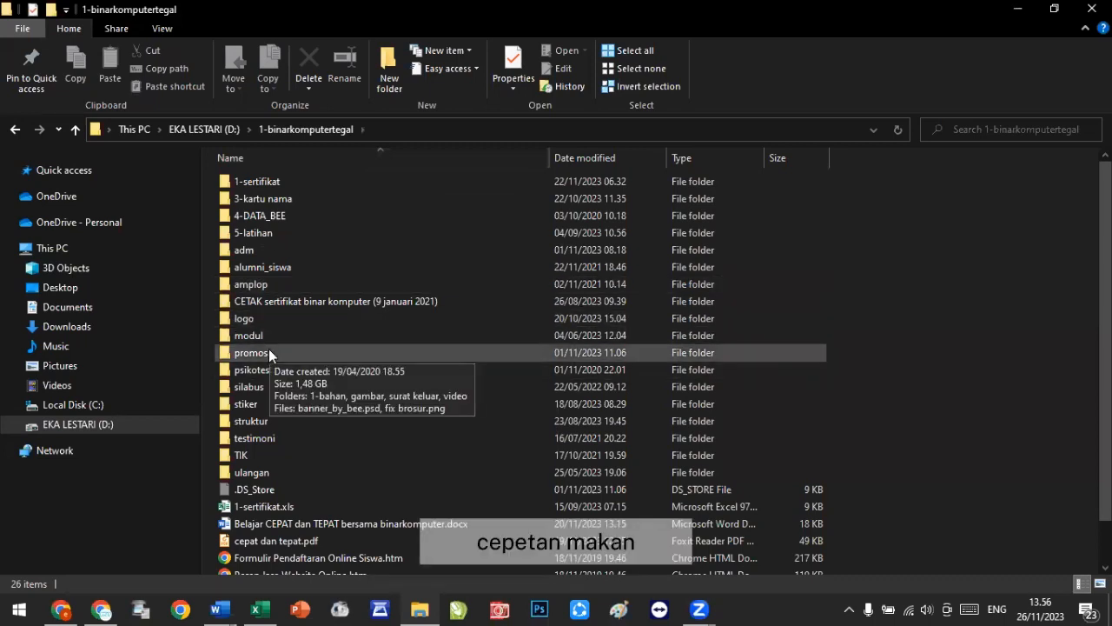
scroll(268, 349, down, 1)
scroll(269, 347, up, 1)
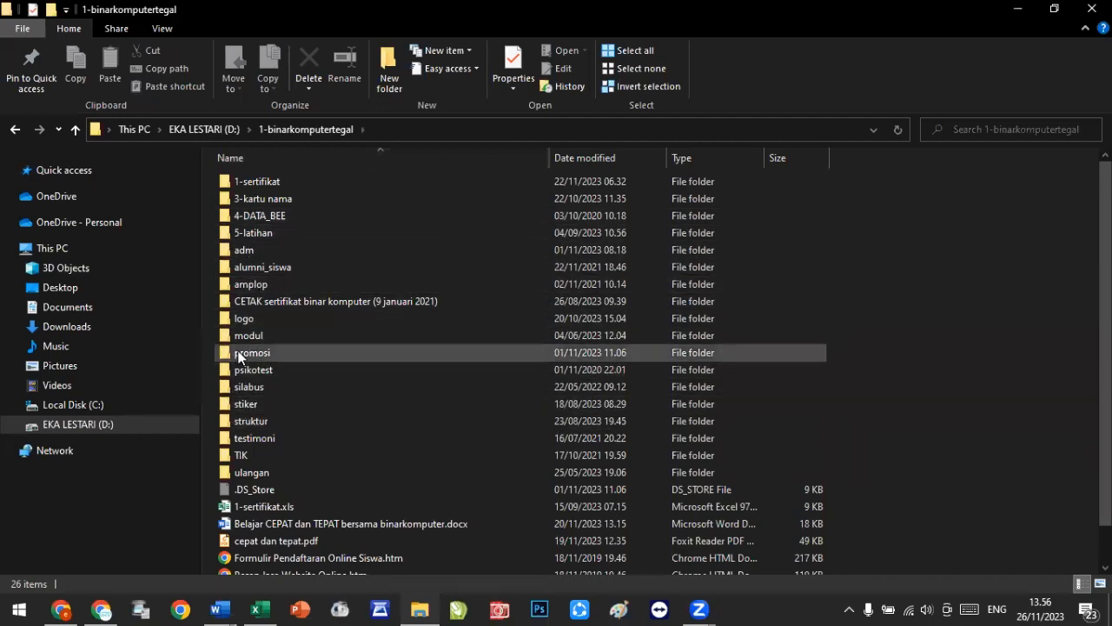
Step: Browse to the mail_merge folder inside 5-latihan and word in File Explorer
click(252, 233)
double_click(252, 232)
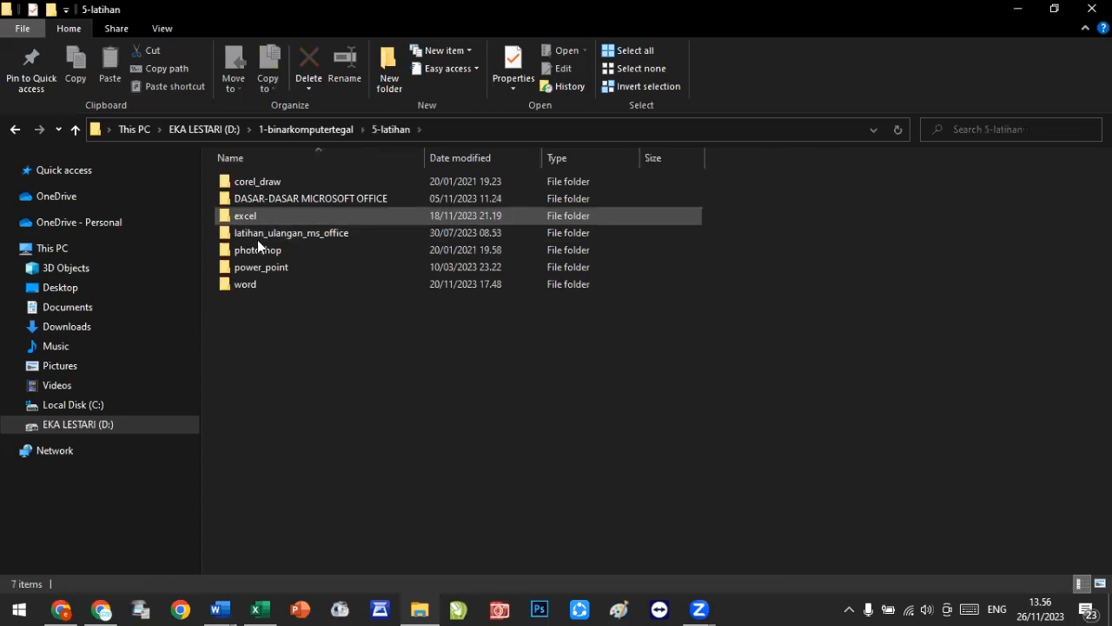
click(254, 281)
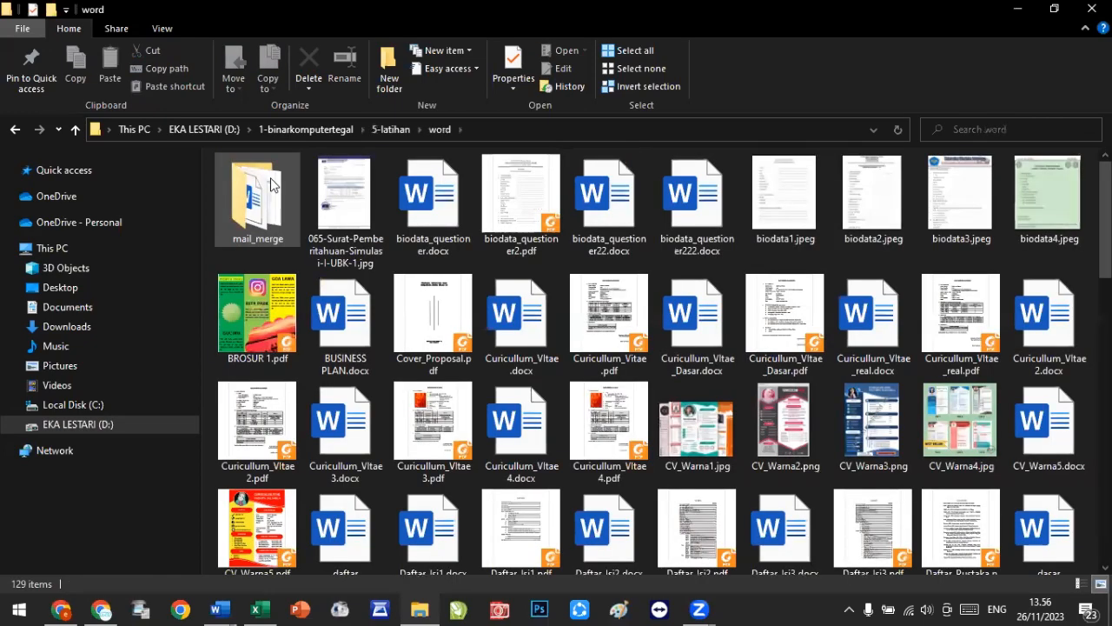
double_click(270, 179)
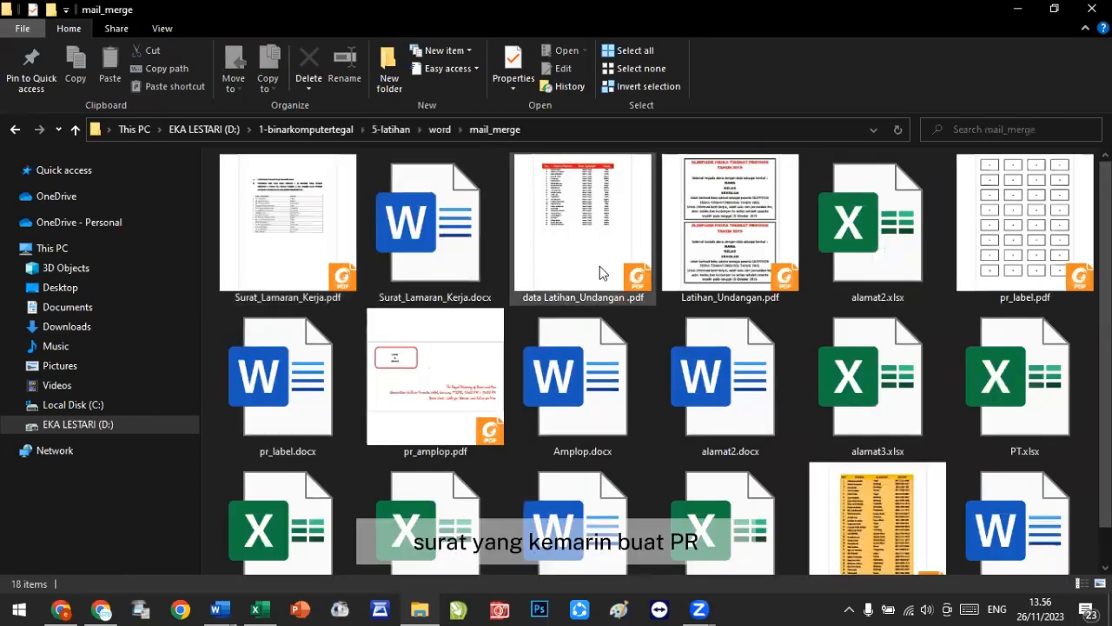
scroll(601, 271, down, 1)
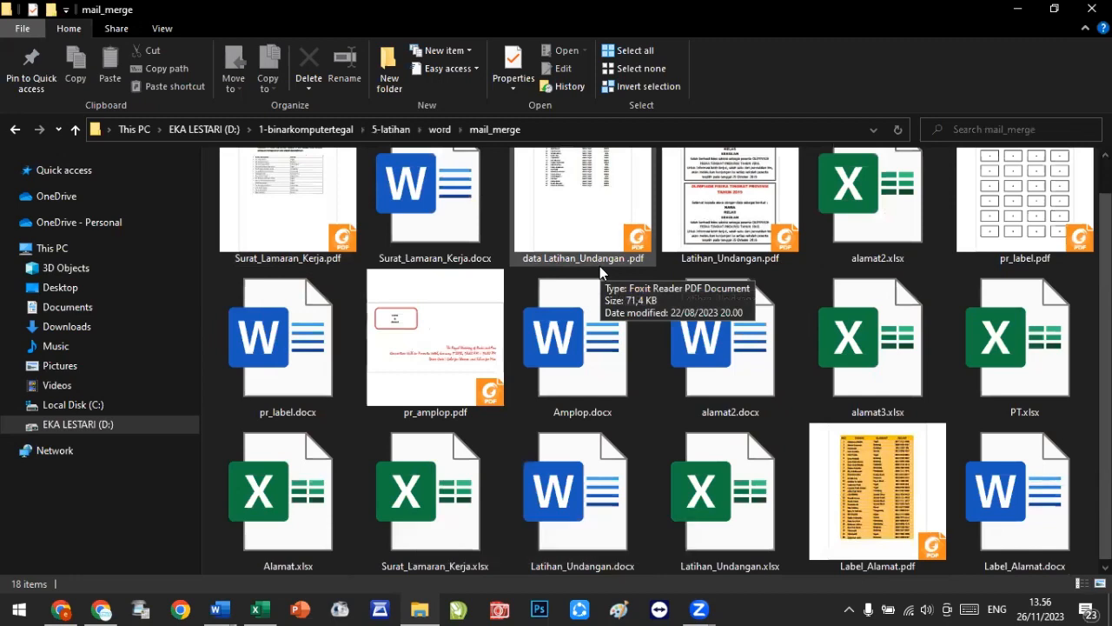
Step: Open Surat_Lamaran_Kerja.xlsx and Surat_Lamaran_Kerja.docx from the mail_merge folder
click(463, 470)
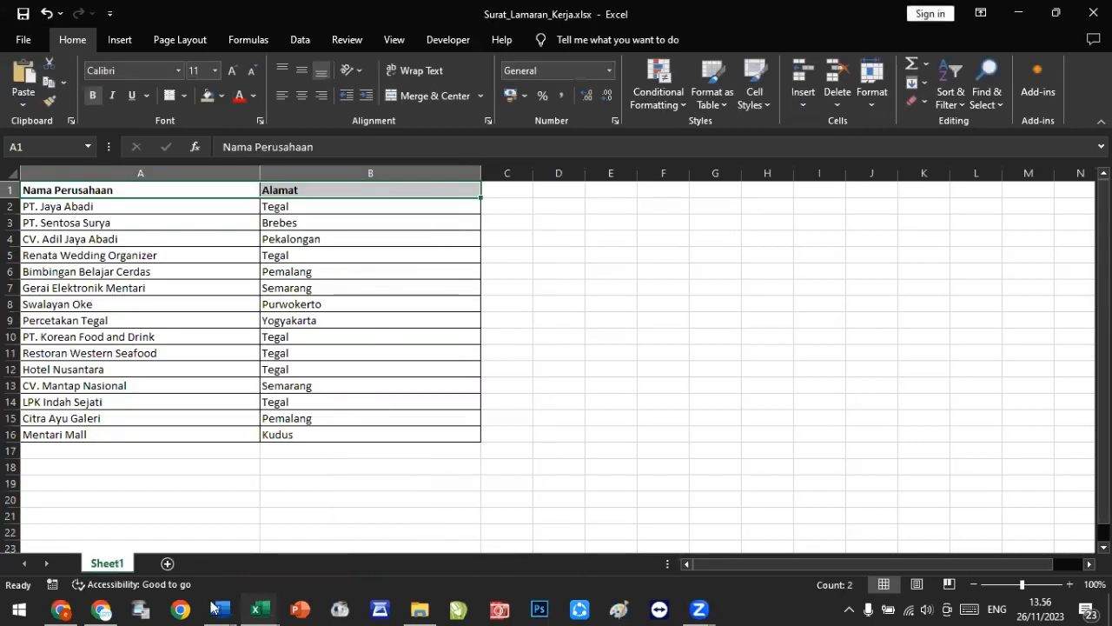
click(103, 608)
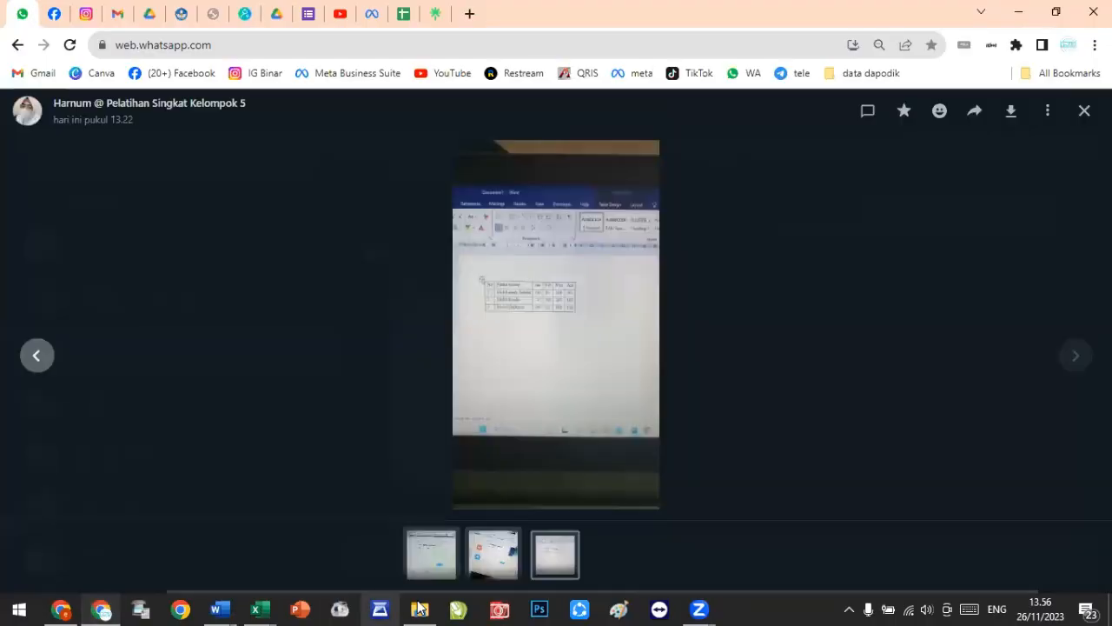
click(419, 609)
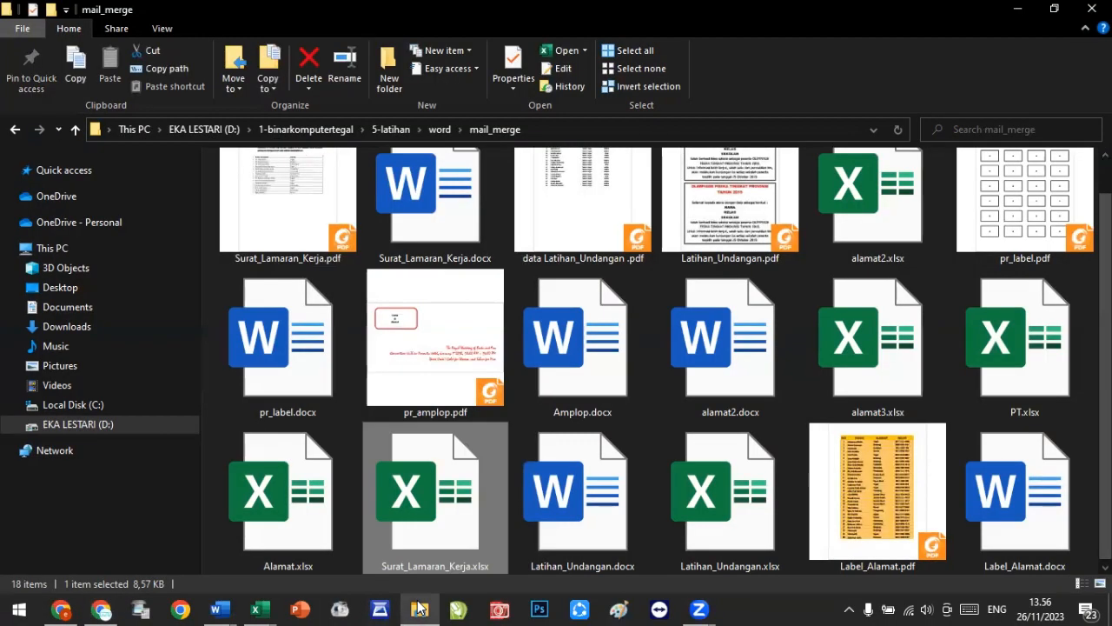
click(452, 213)
double_click(450, 213)
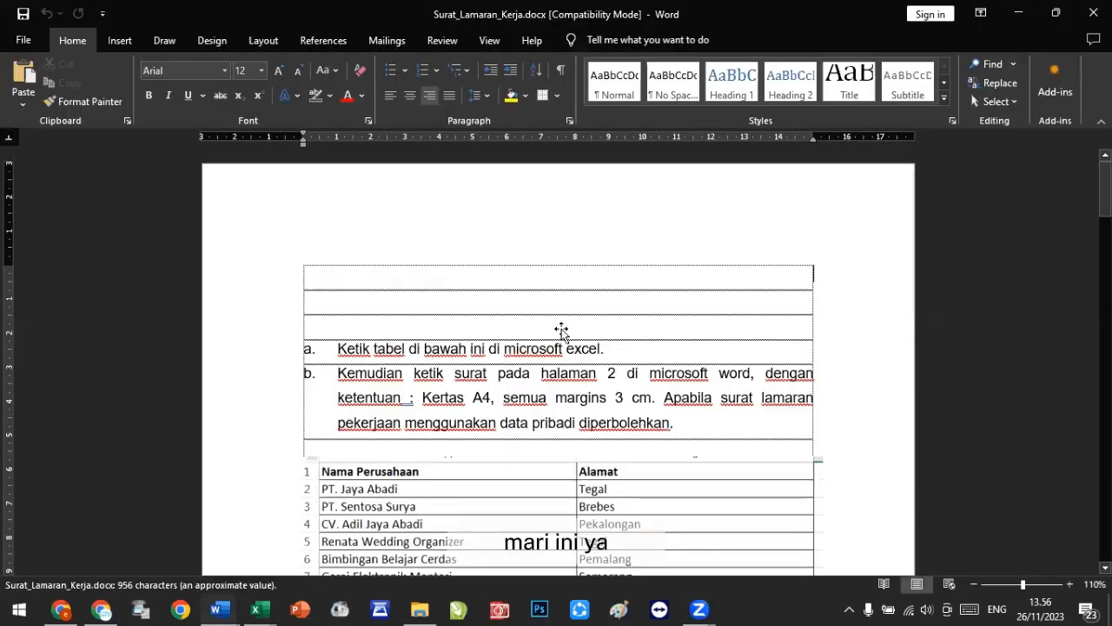
Step: Select the whole job application letter on page 2, from the date line down to the signer's name
scroll(563, 329, down, 10)
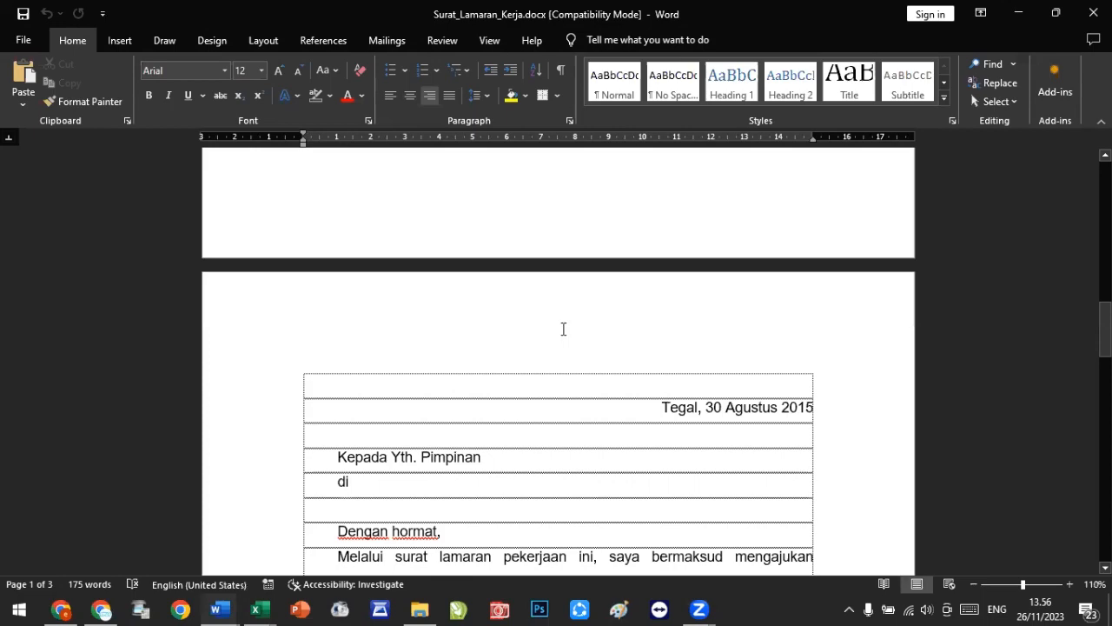
scroll(563, 329, down, 3)
scroll(579, 305, up, 1)
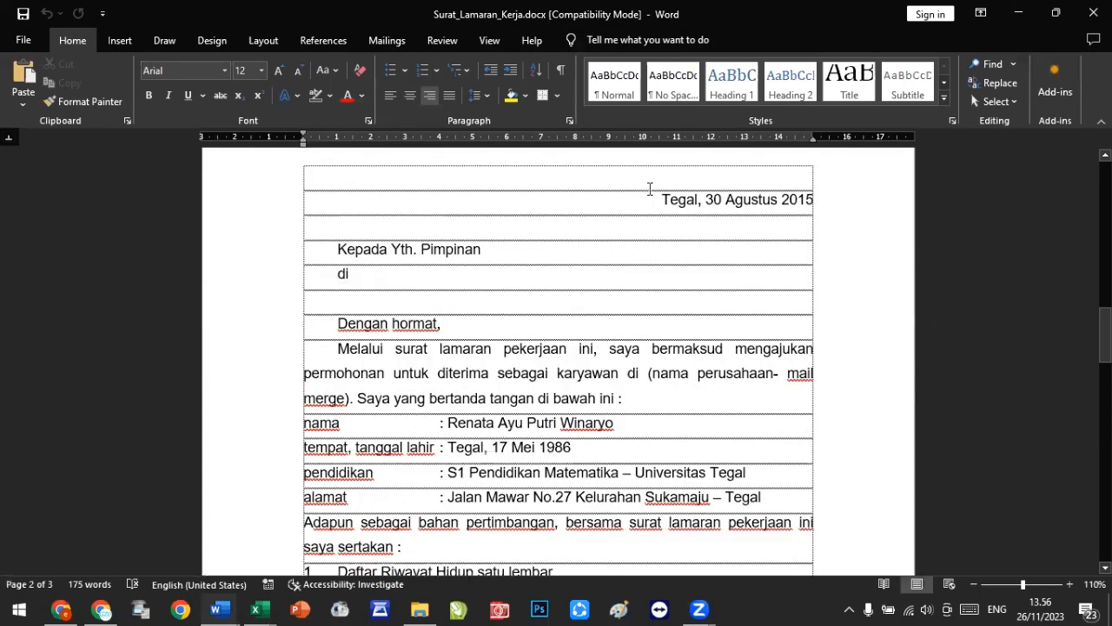
drag(652, 205, 814, 468)
scroll(655, 234, down, 7)
scroll(672, 323, down, 3)
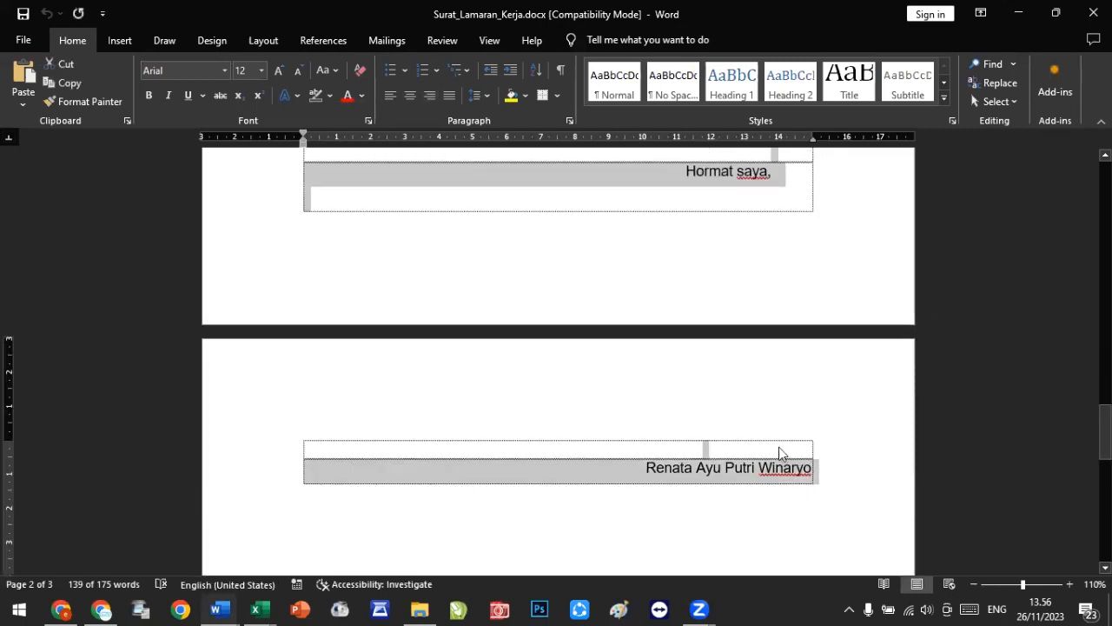
Step: Switch to the new blank document and paste the copied letter into it
key(alt+Tab)
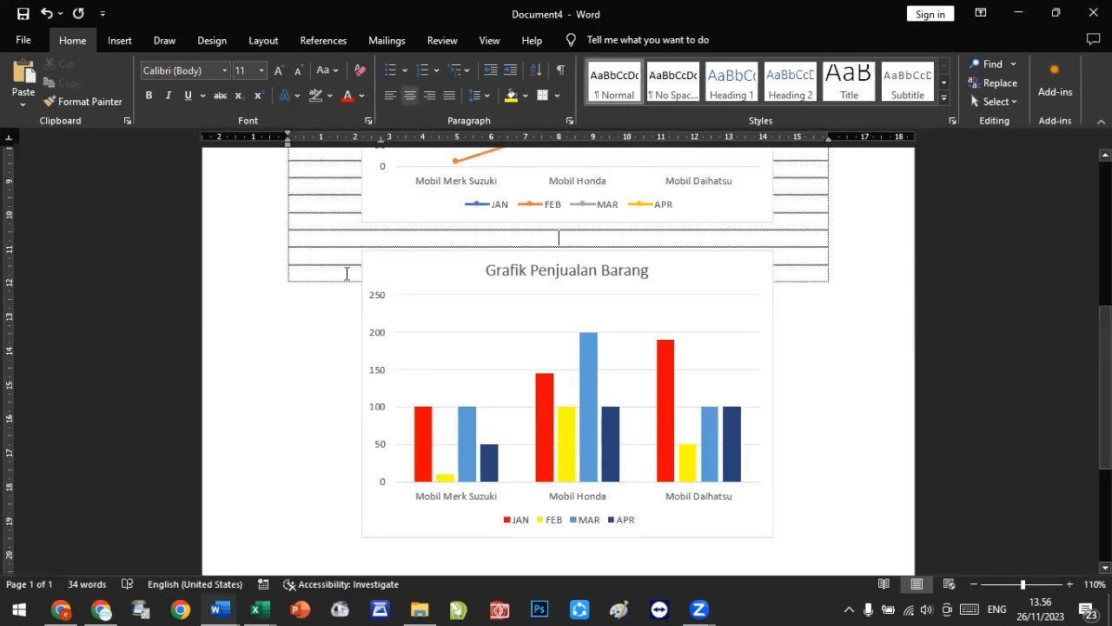
key(alt+Tab)
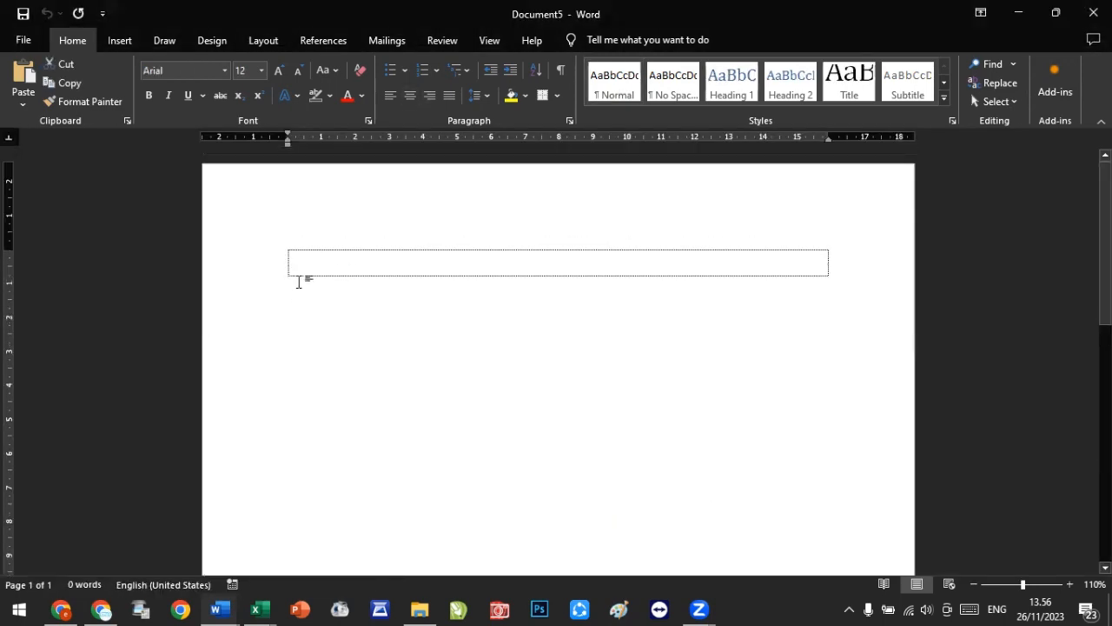
key(ctrl+v)
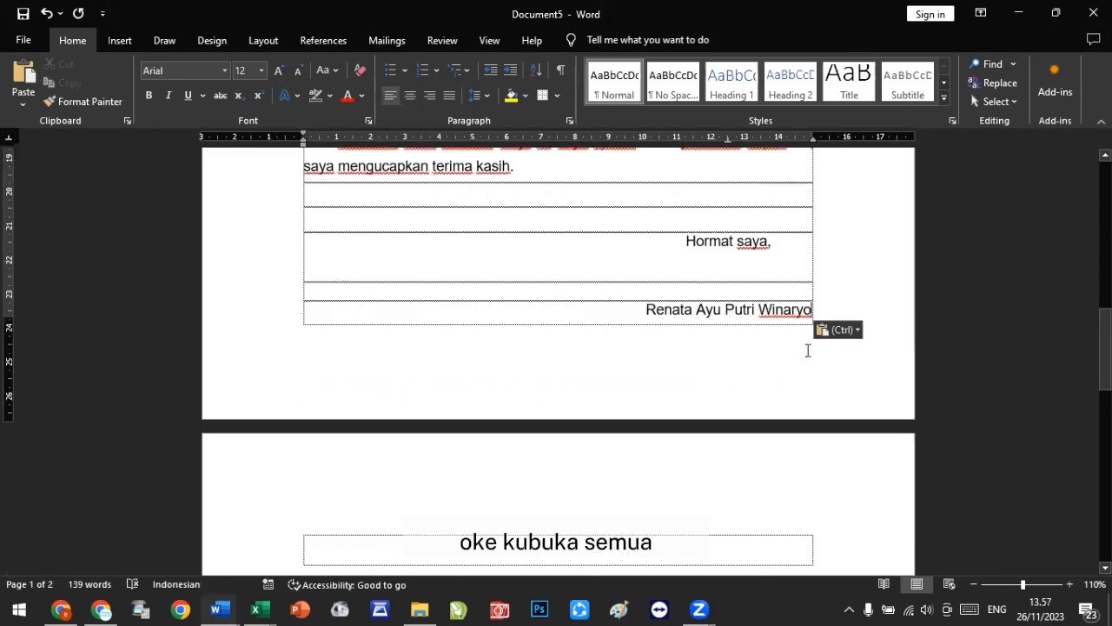
scroll(807, 350, up, 1)
scroll(808, 351, up, 15)
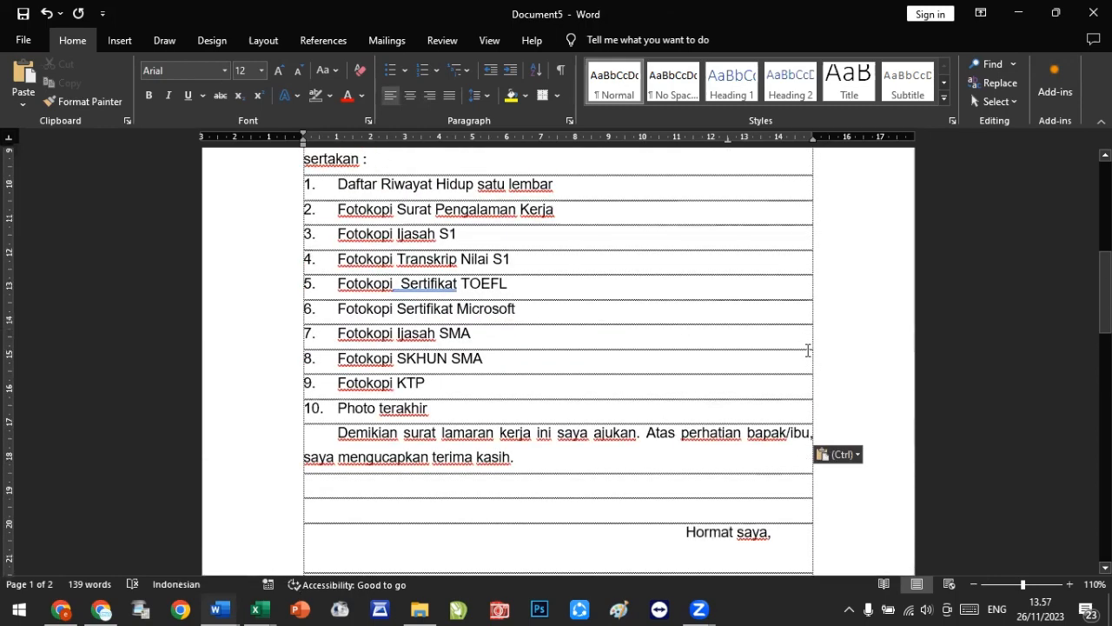
scroll(807, 351, up, 1)
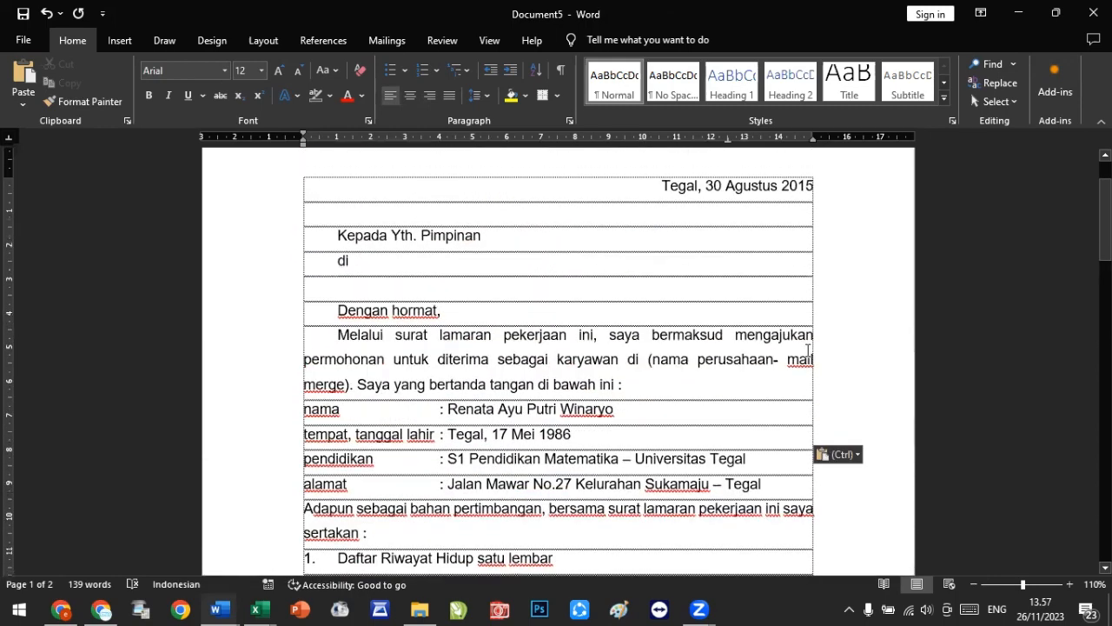
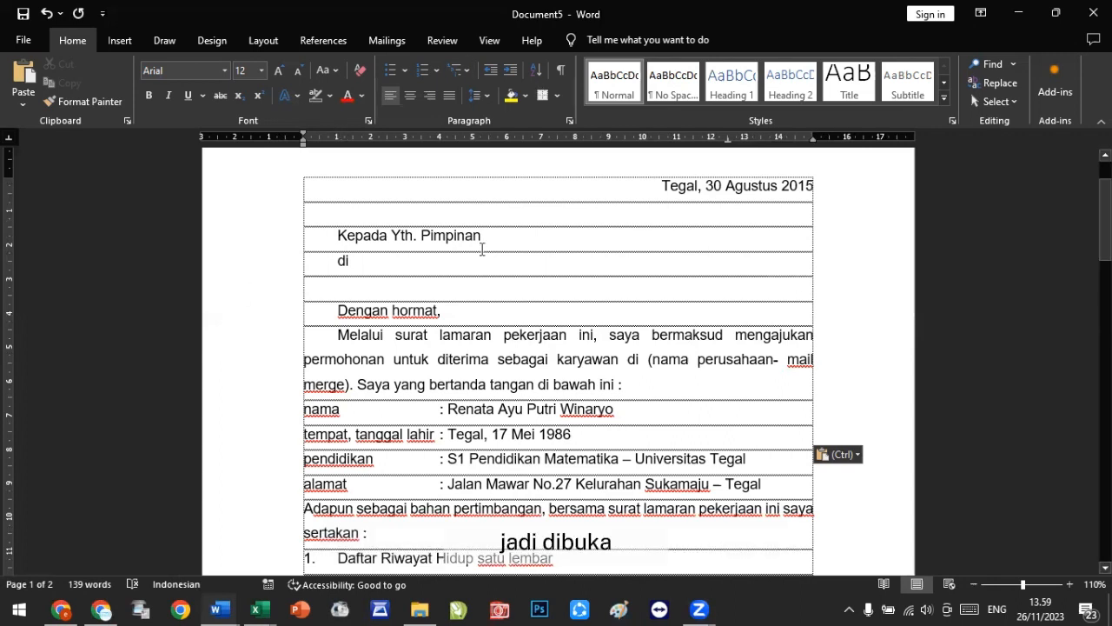
Step: Switch to the Surat_Lamaran_Kerja.xlsx workbook and create a copy of Sheet1 placed at the end
click(270, 608)
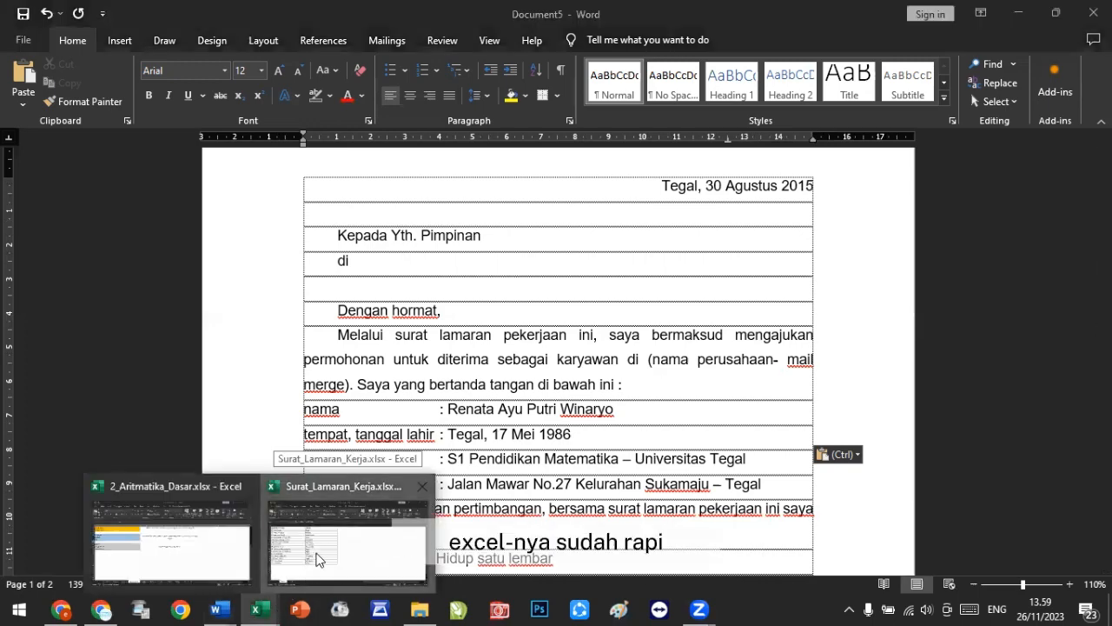
click(317, 559)
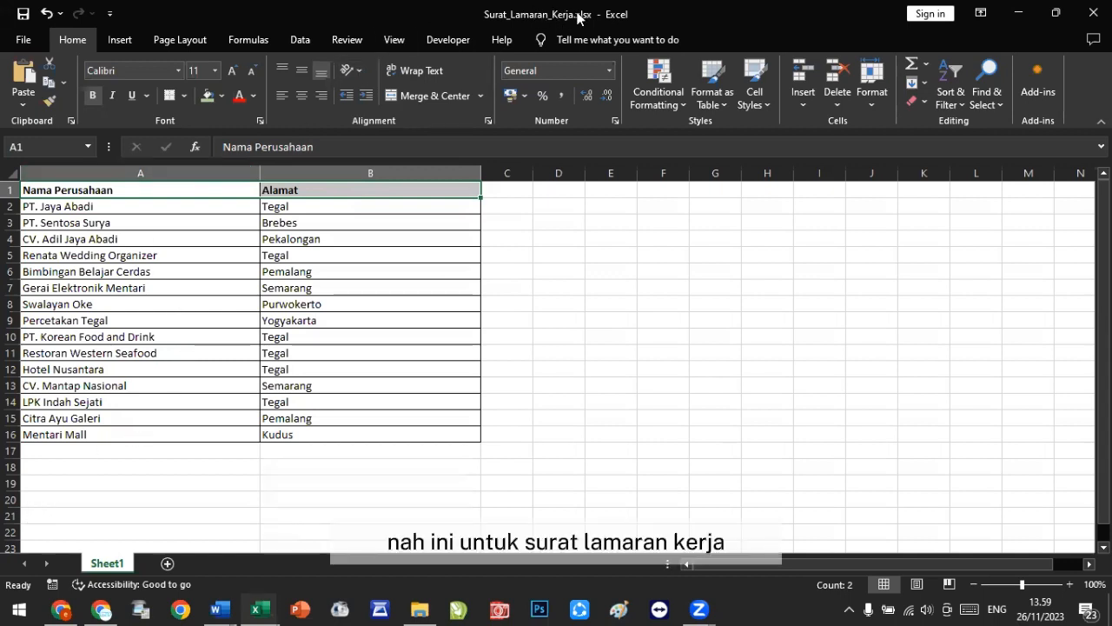
click(11, 190)
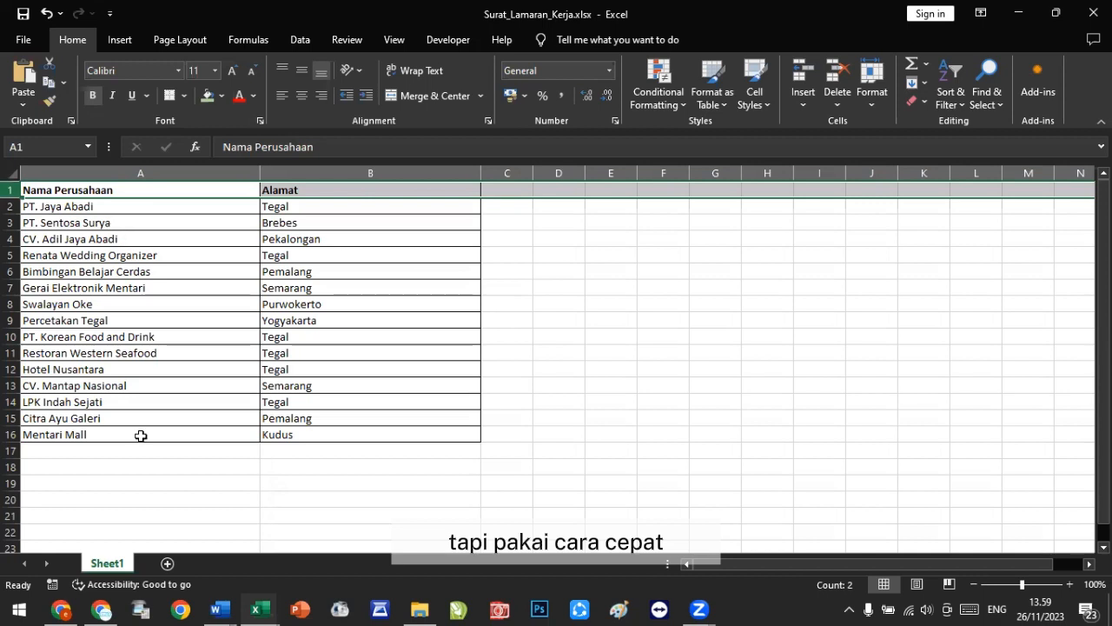
right_click(110, 564)
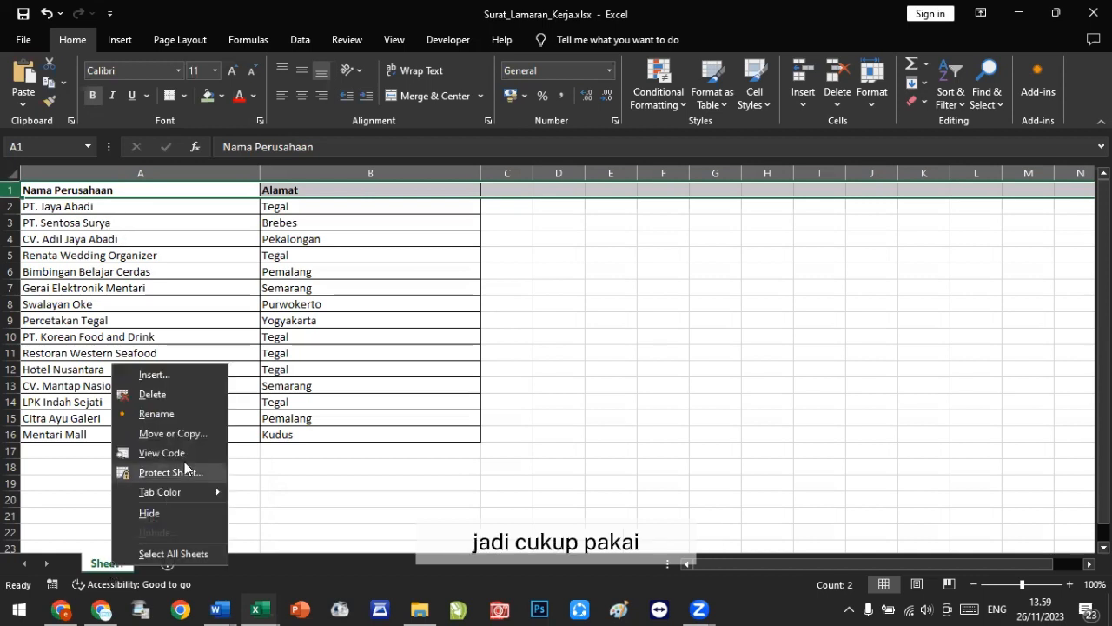
click(192, 434)
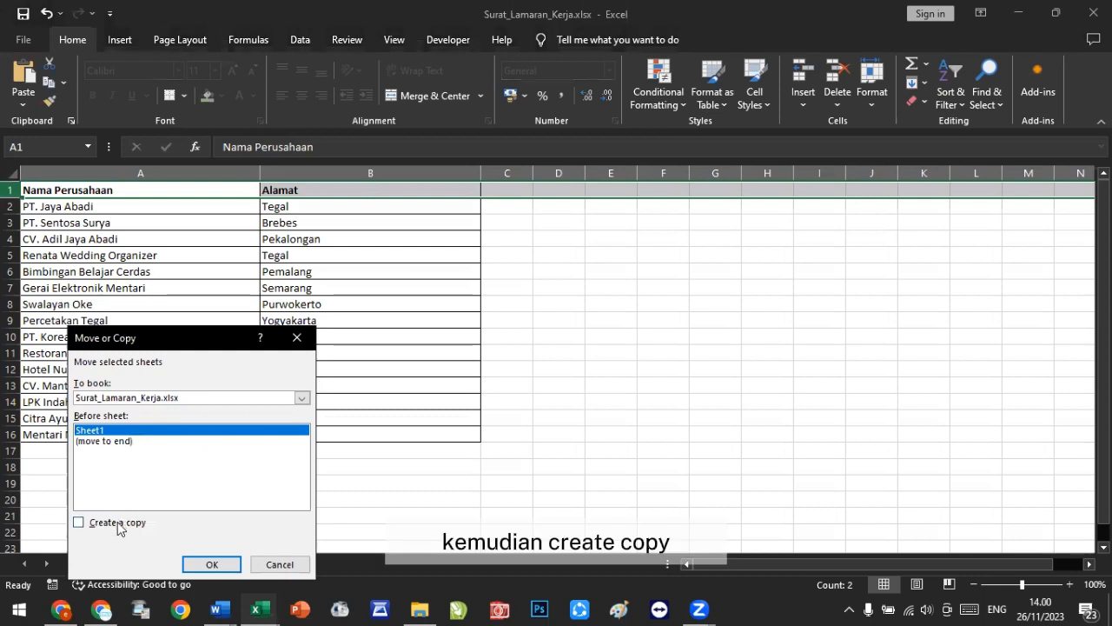
click(119, 526)
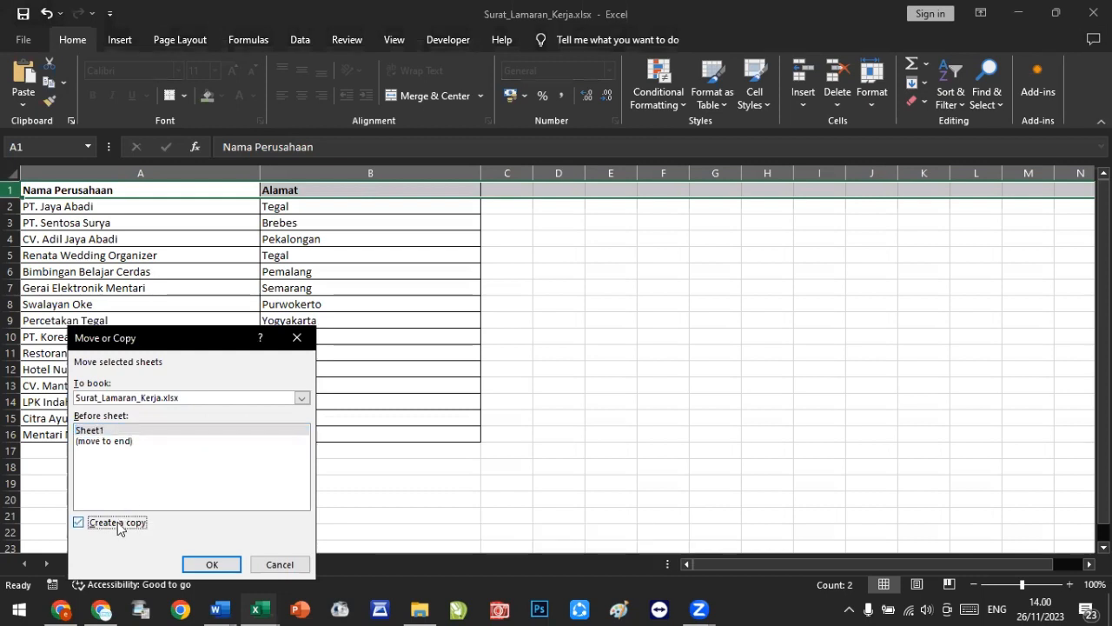
click(107, 442)
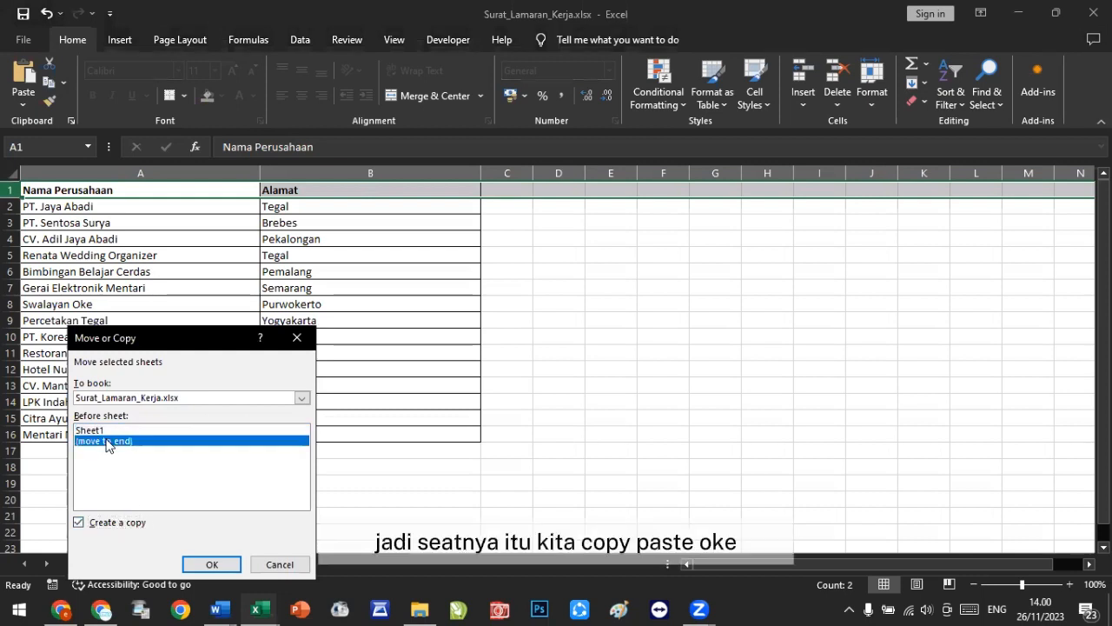
click(204, 565)
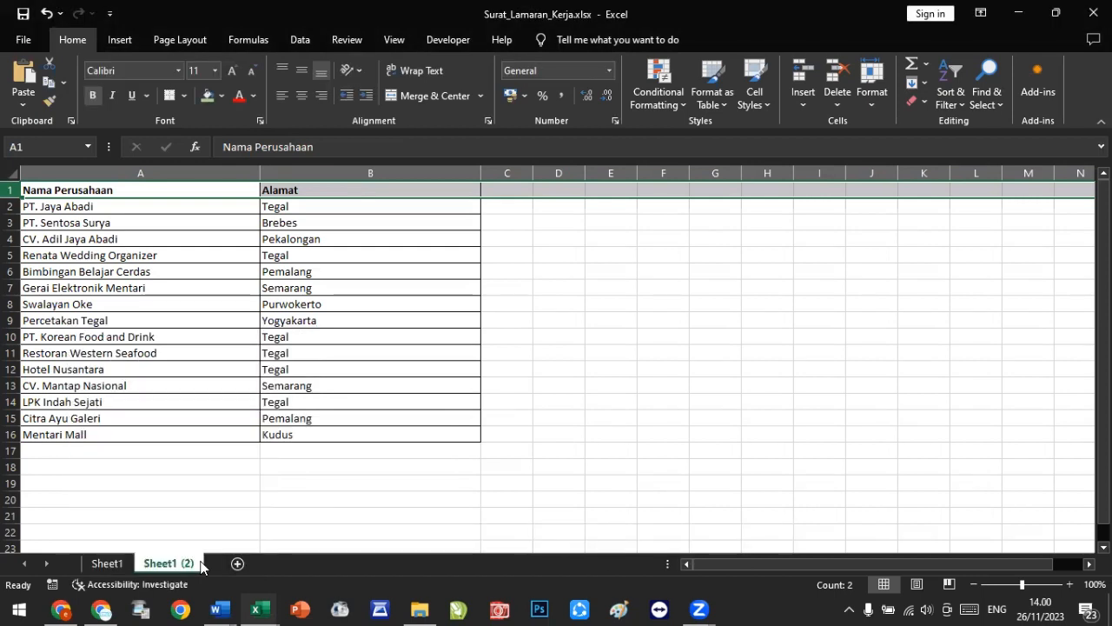
click(124, 563)
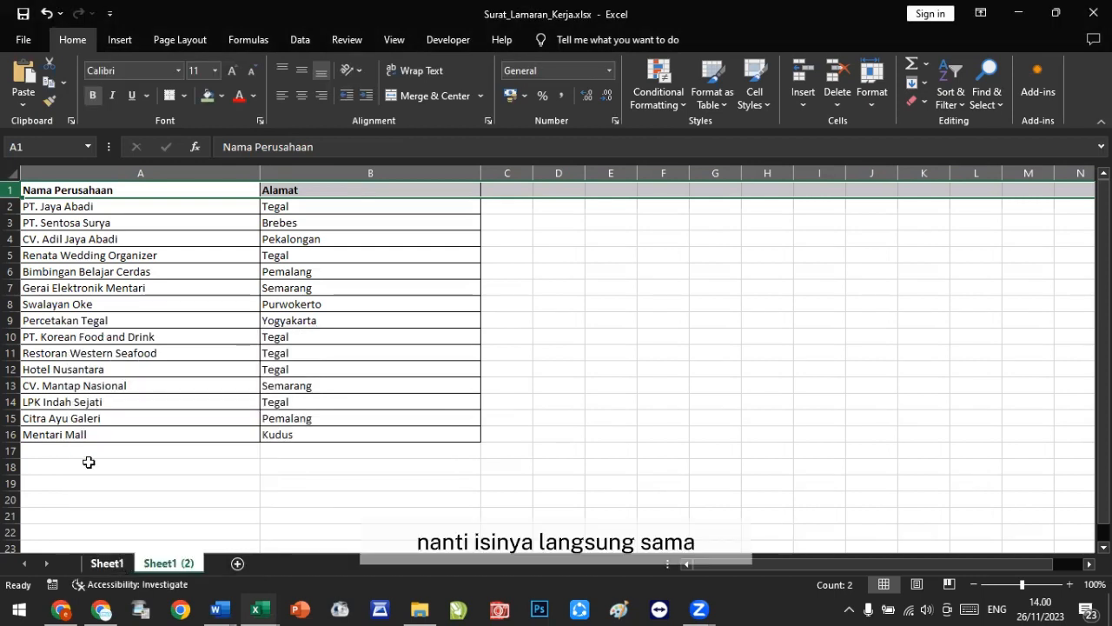
click(167, 564)
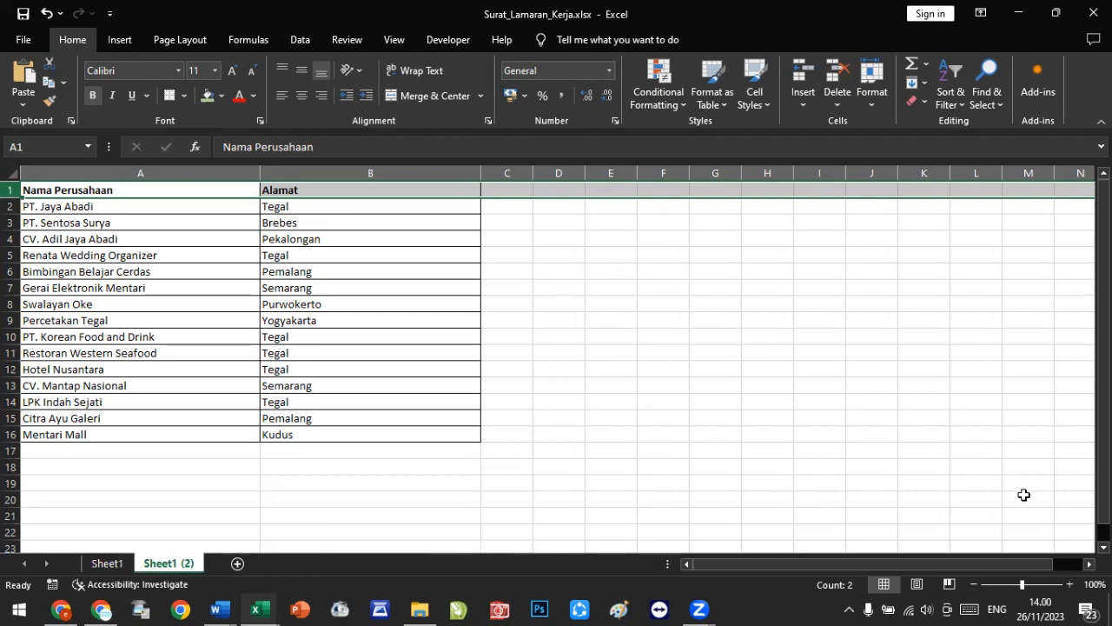
right_click(117, 564)
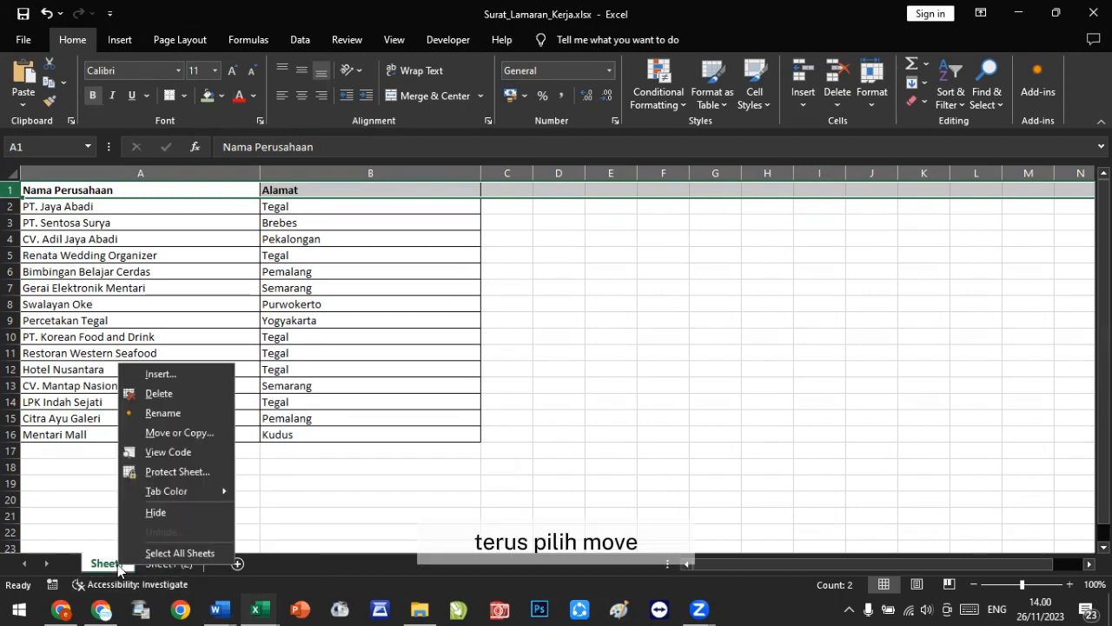
click(201, 436)
click(121, 449)
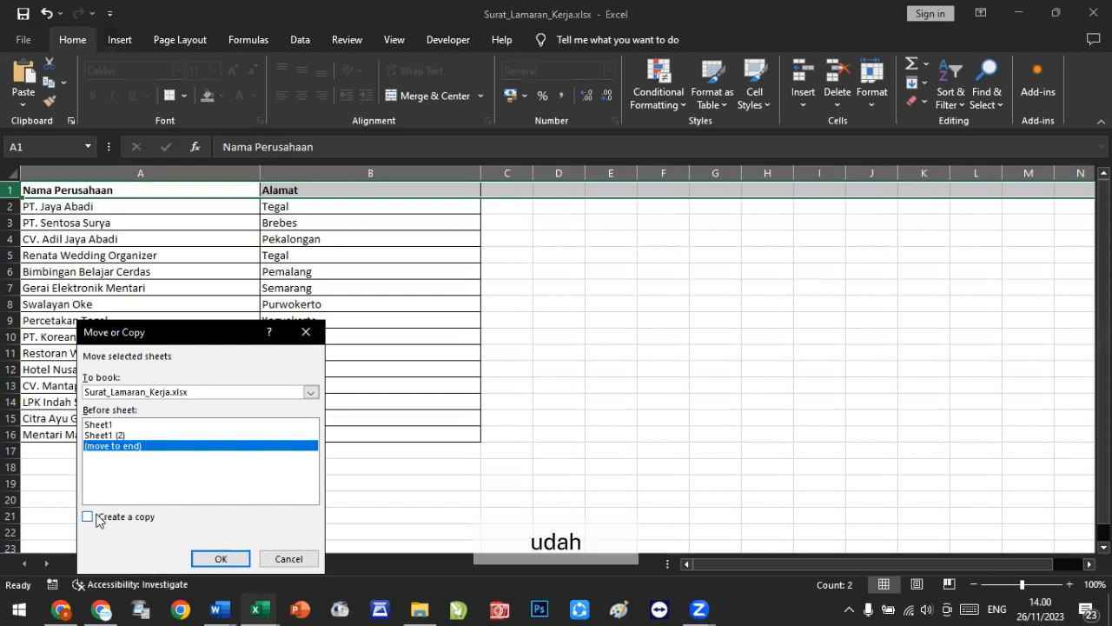
click(278, 558)
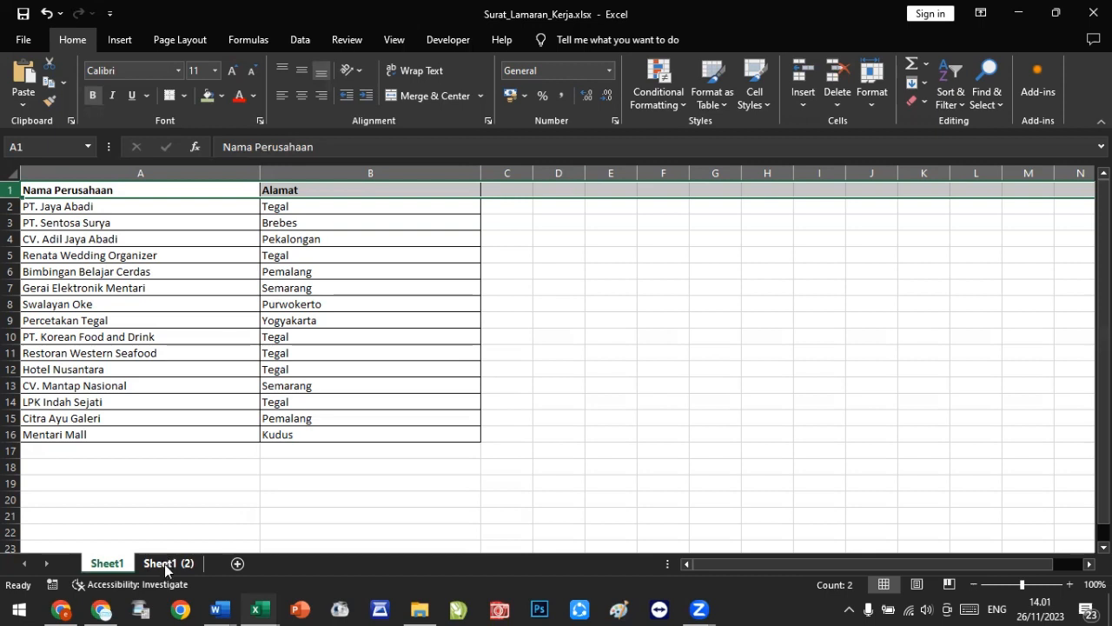
right_click(99, 569)
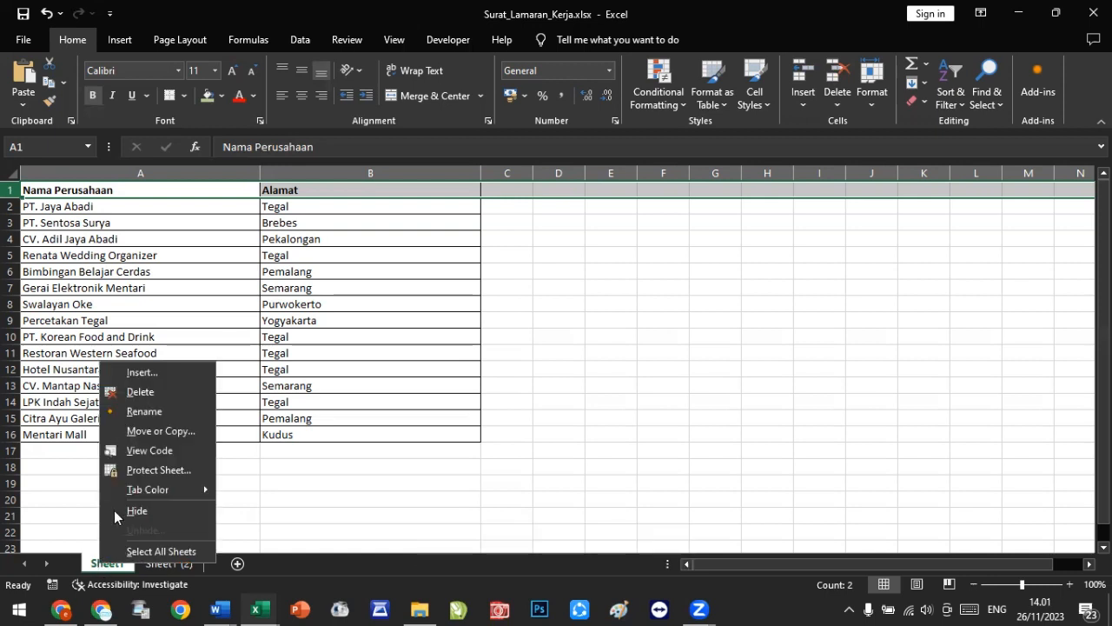
click(155, 431)
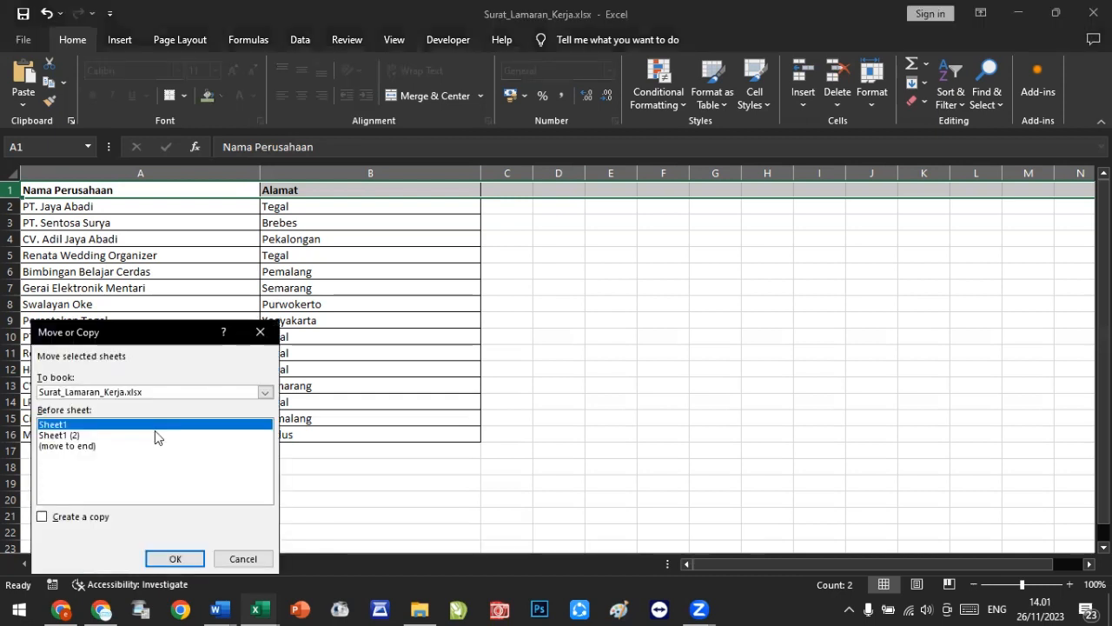
click(83, 448)
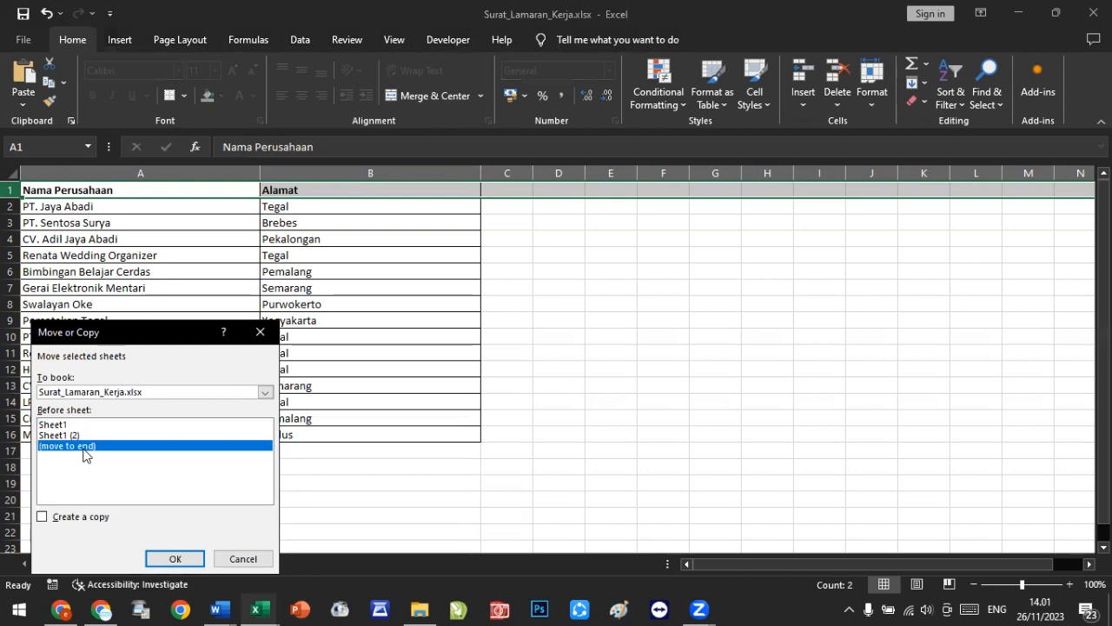
click(43, 521)
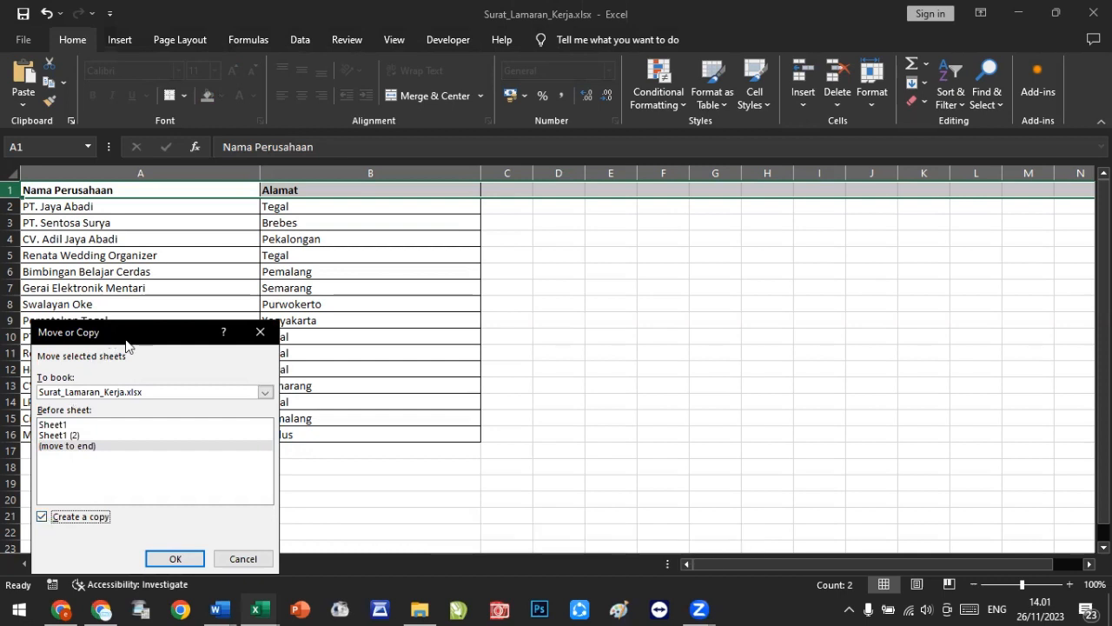
drag(125, 344, 370, 250)
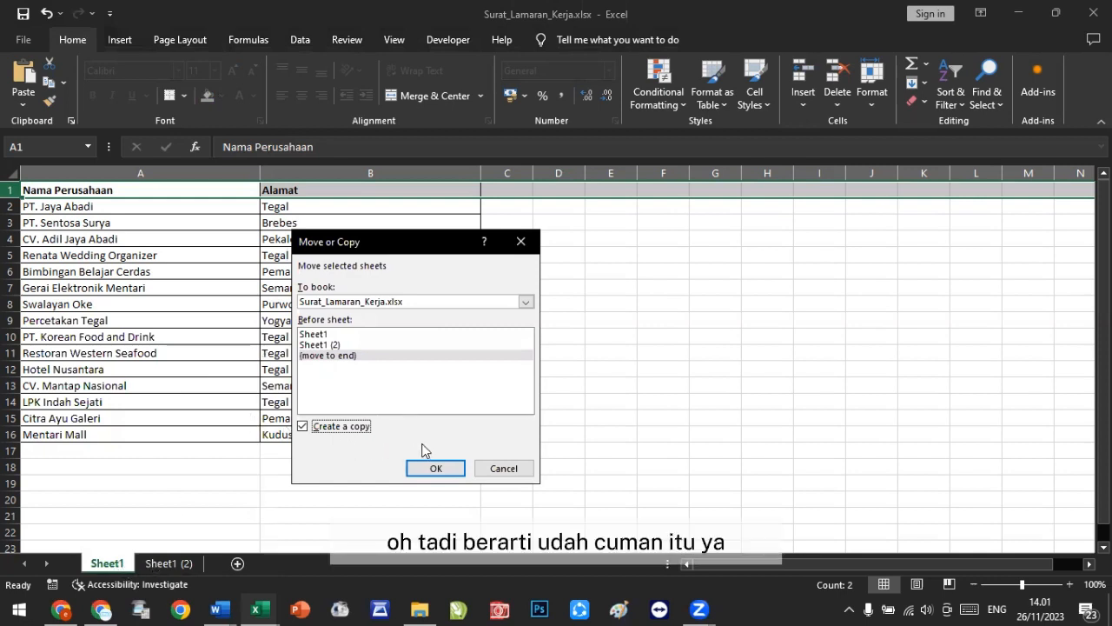
click(509, 470)
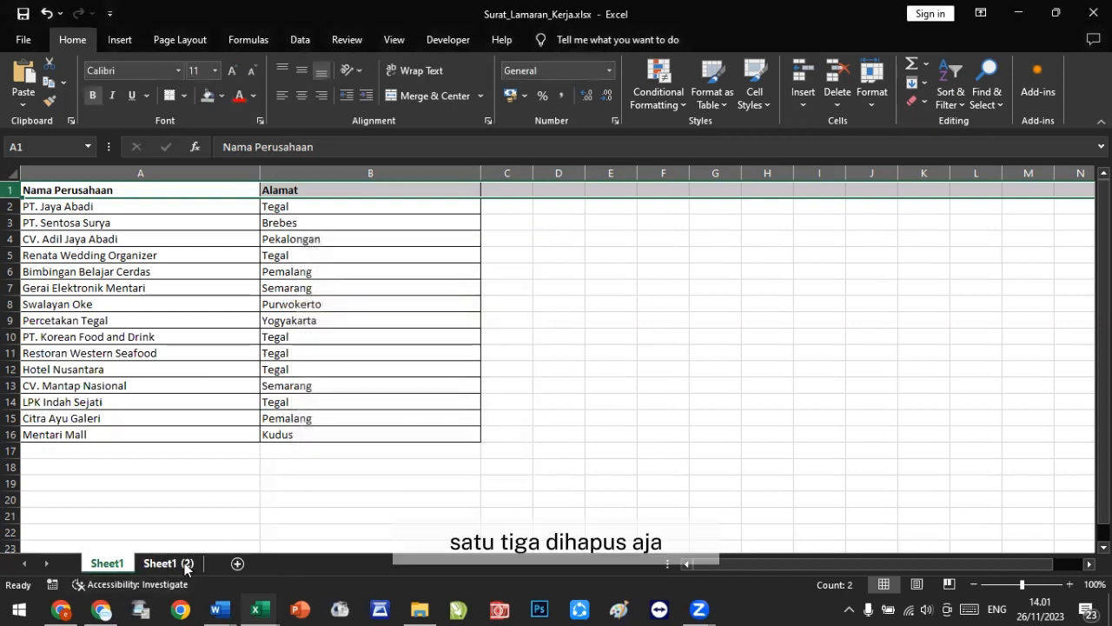
Step: Try to delete the Sheet1 (2) sheet
right_click(185, 565)
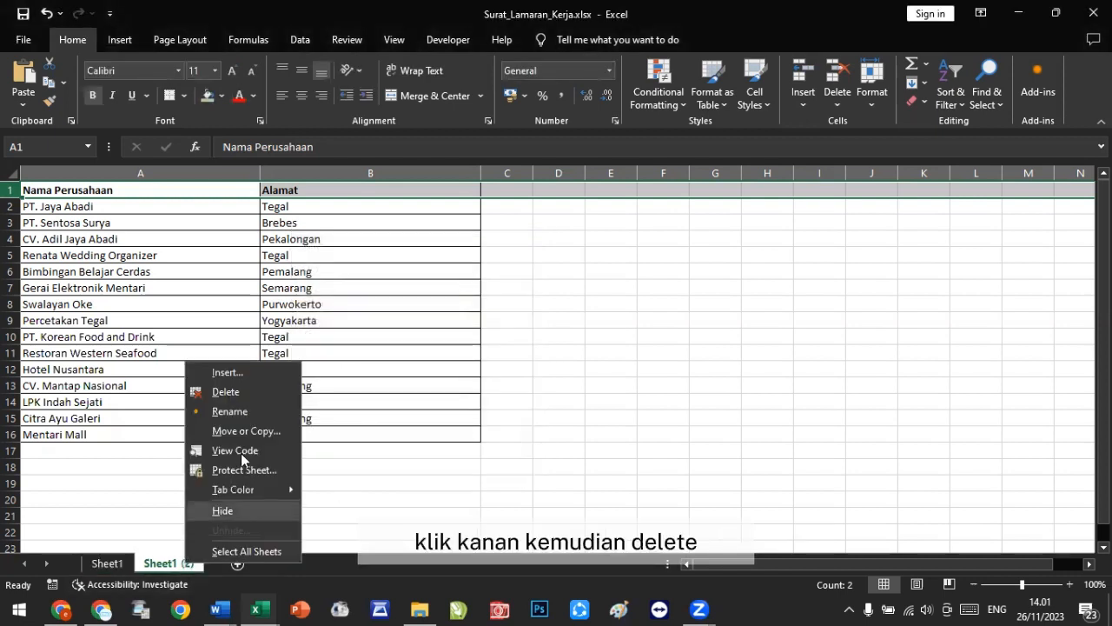
click(246, 395)
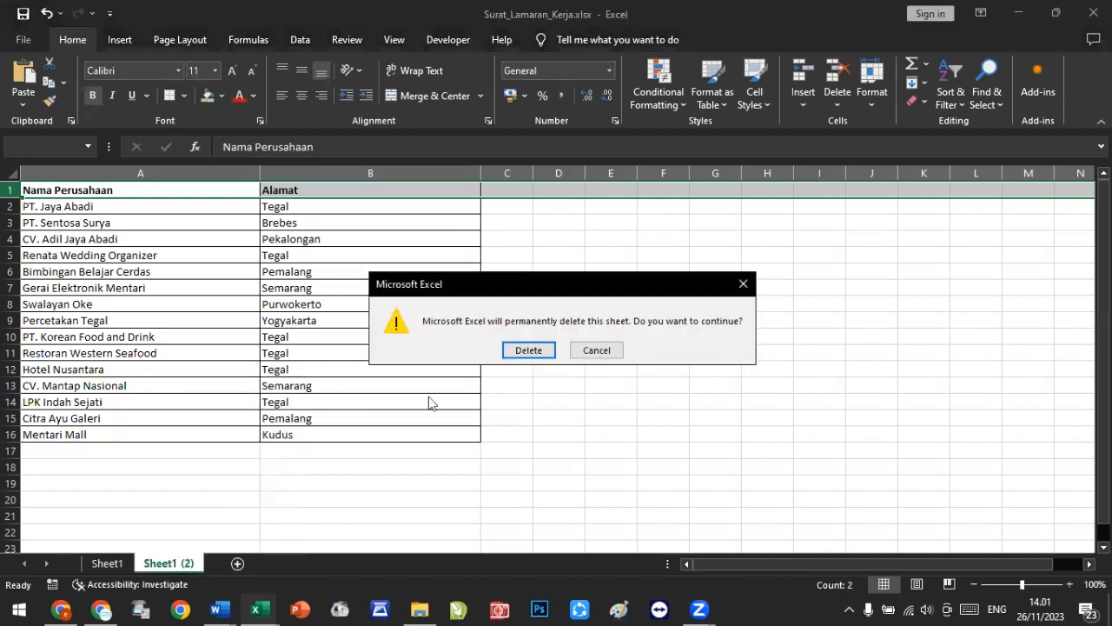
click(744, 285)
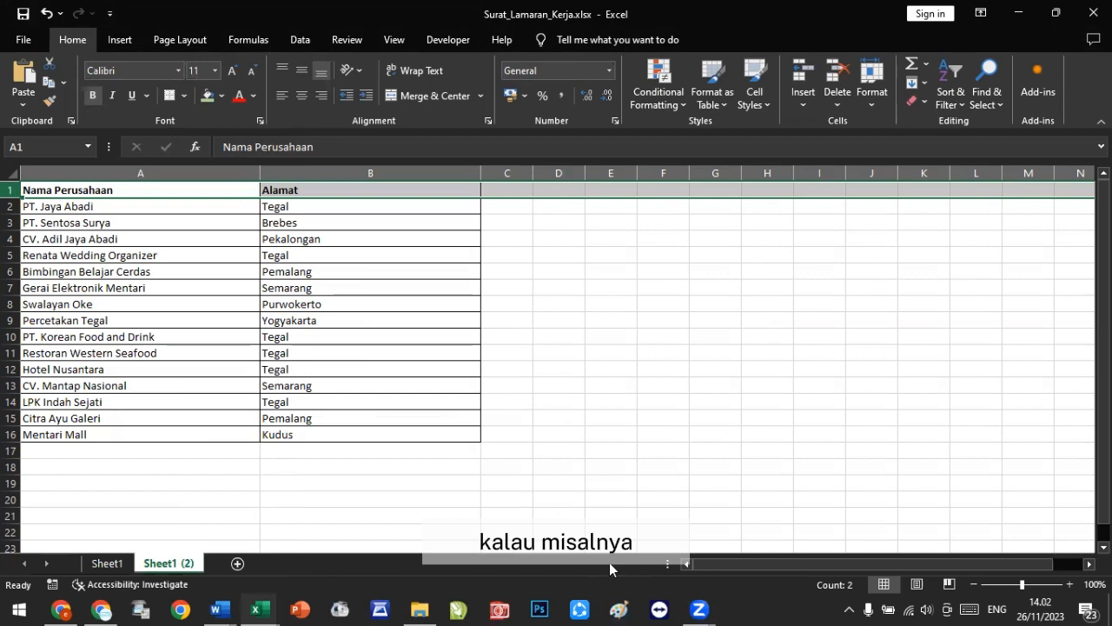
click(94, 504)
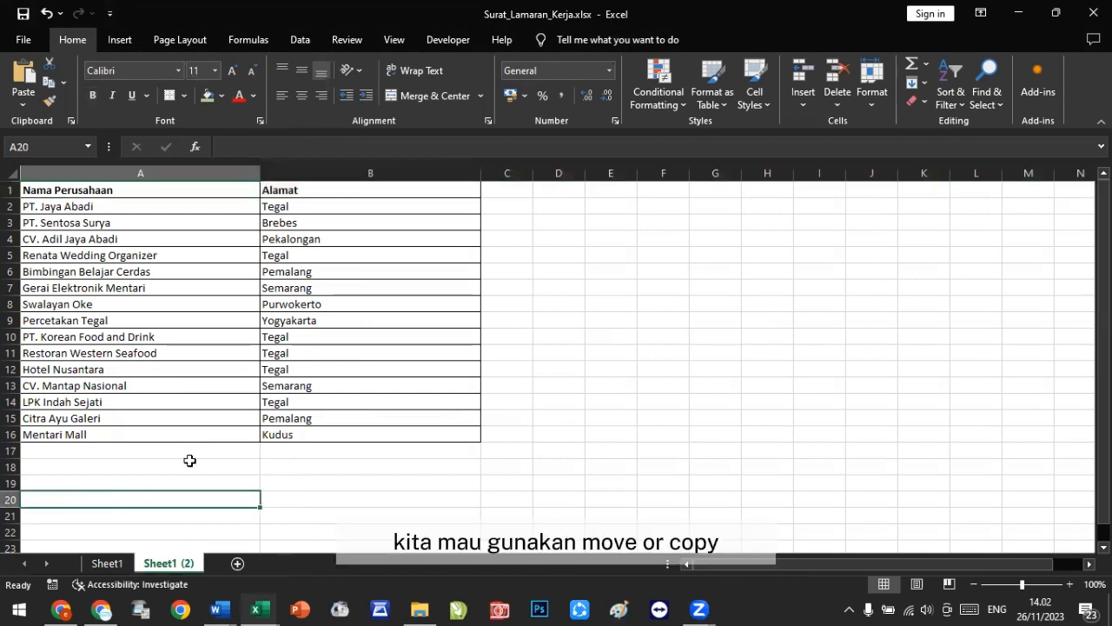
scroll(203, 446, down, 6)
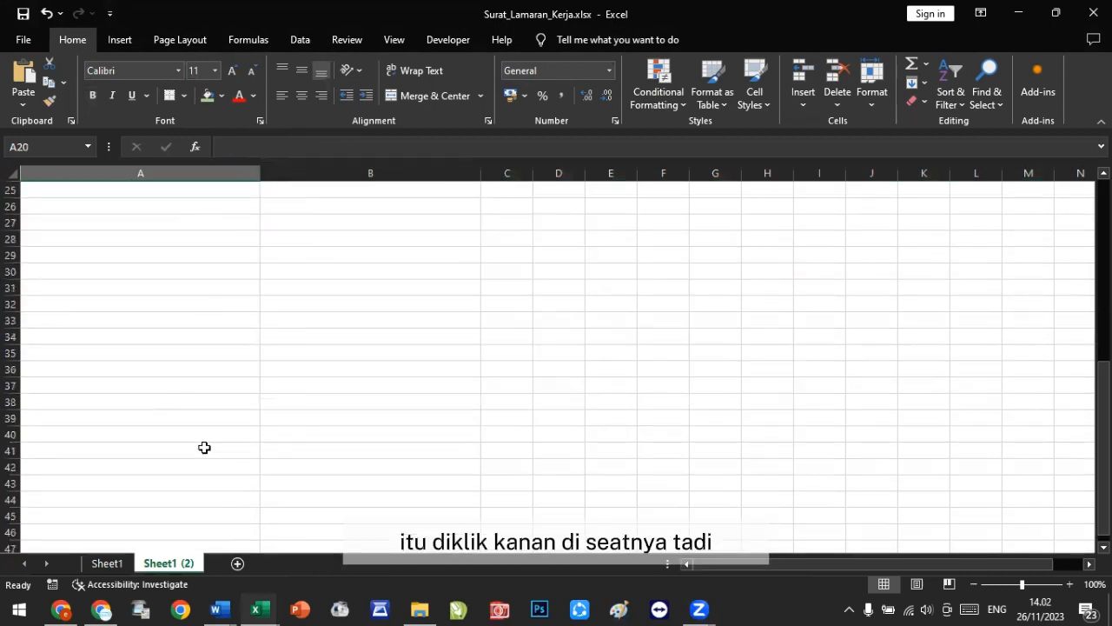
scroll(203, 447, up, 4)
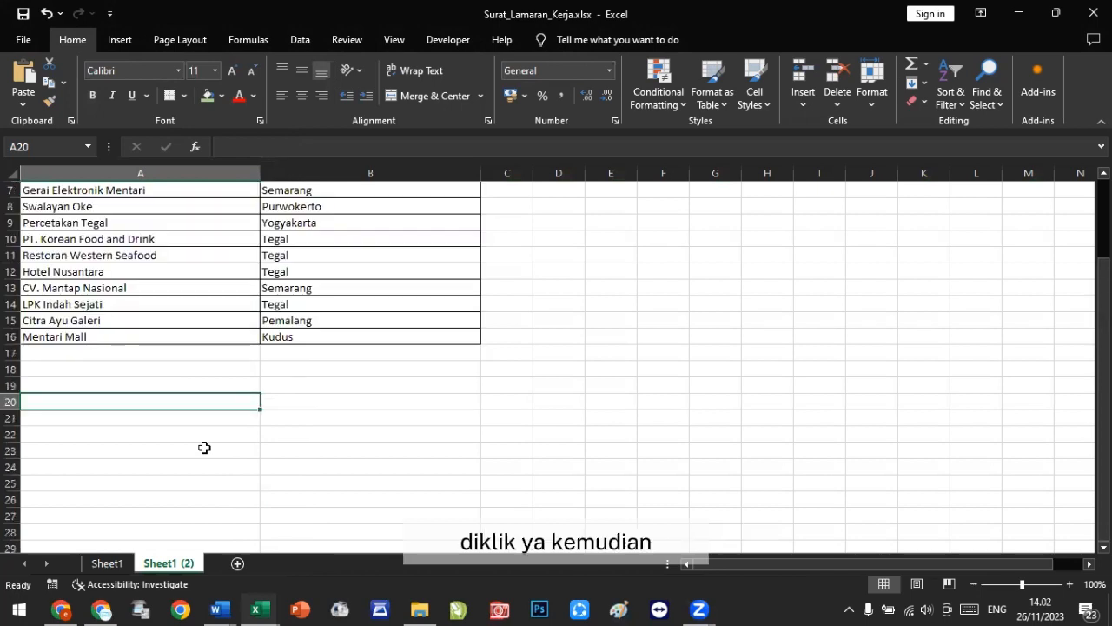
right_click(168, 561)
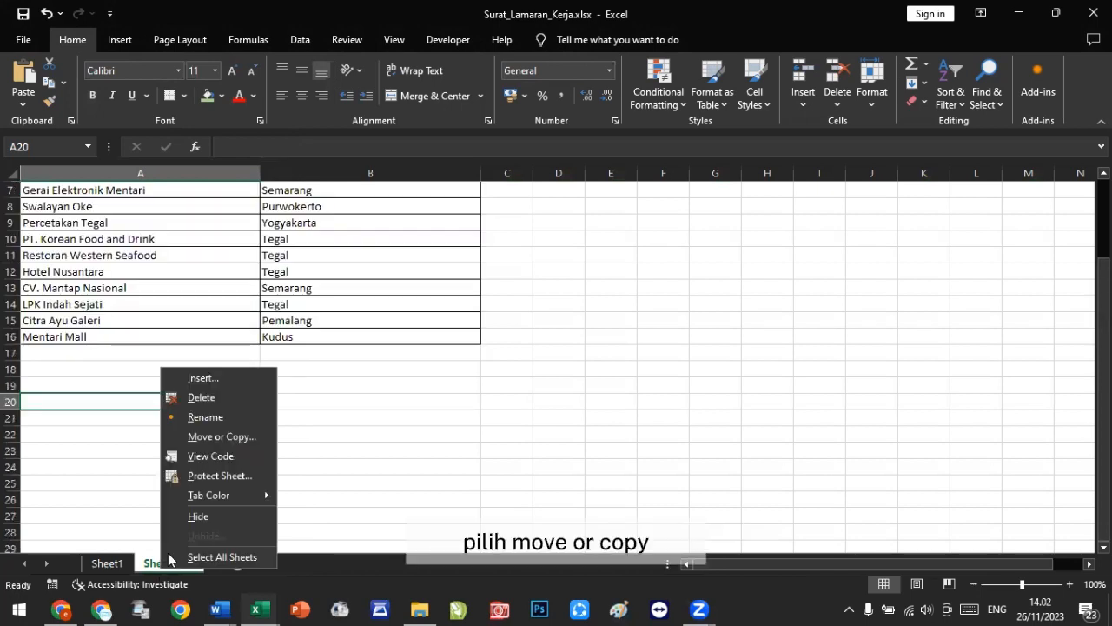
click(212, 437)
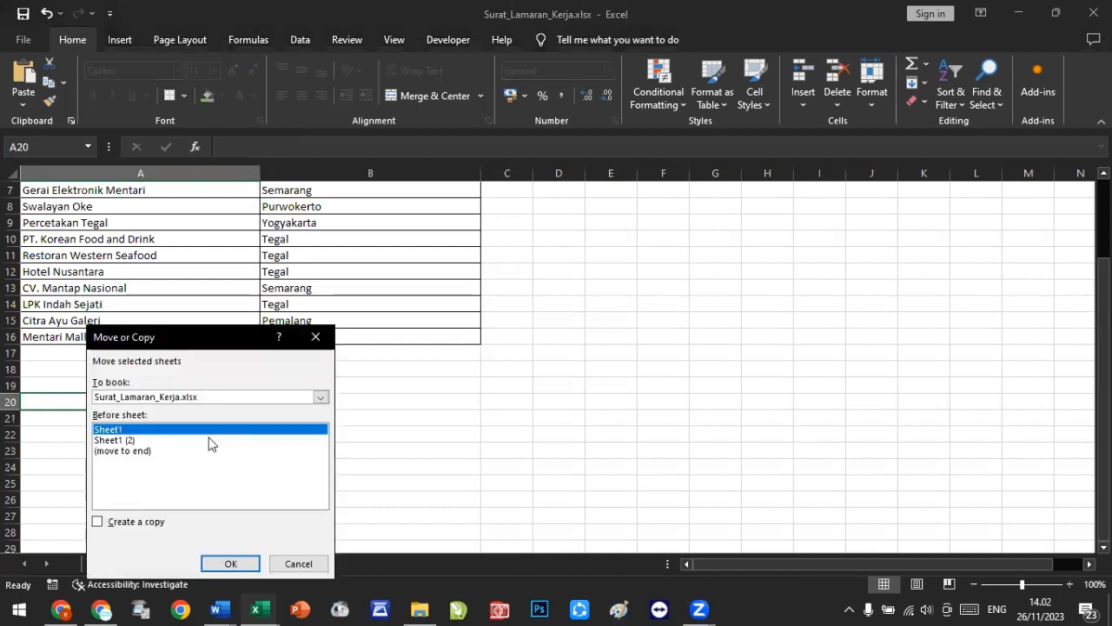
click(150, 452)
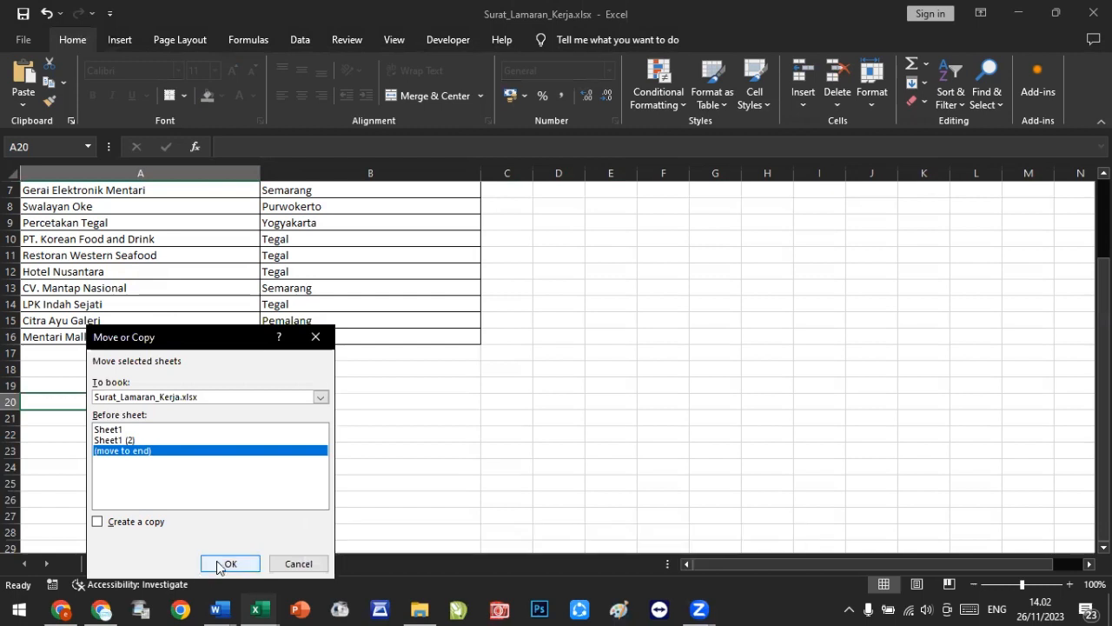
click(300, 563)
click(249, 477)
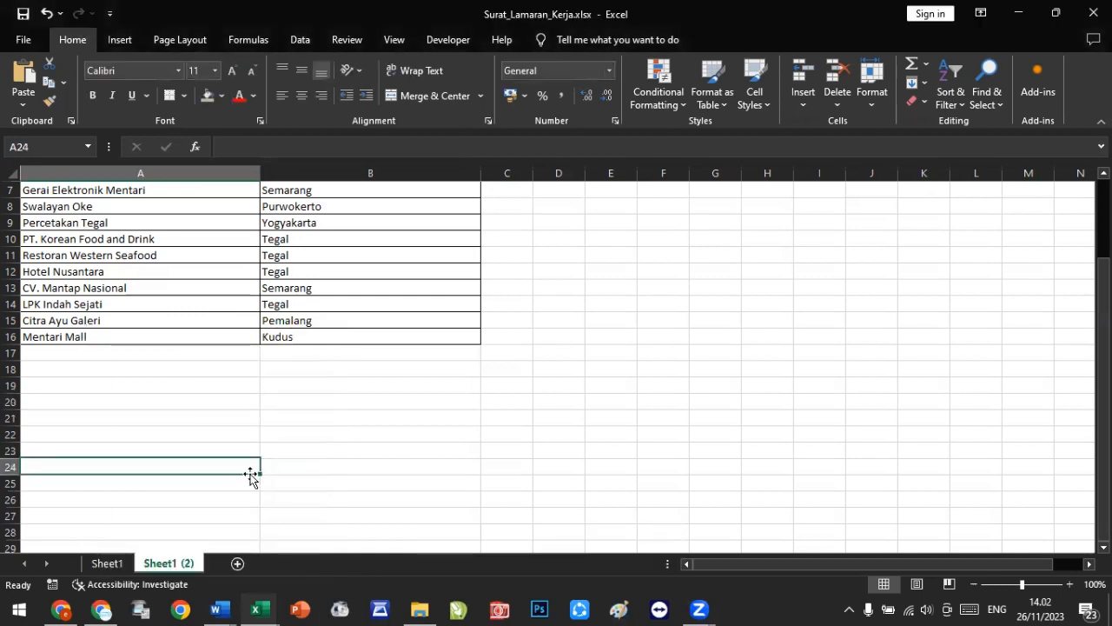
scroll(250, 474, up, 2)
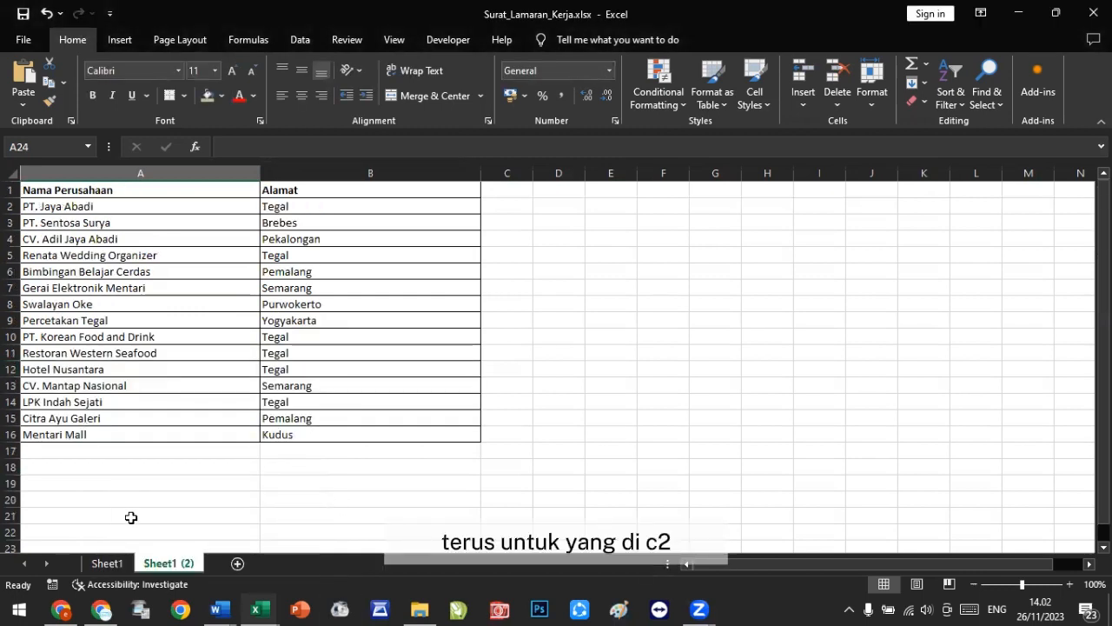
Step: Insert two blank rows above the company table on Sheet1 (2)
click(11, 190)
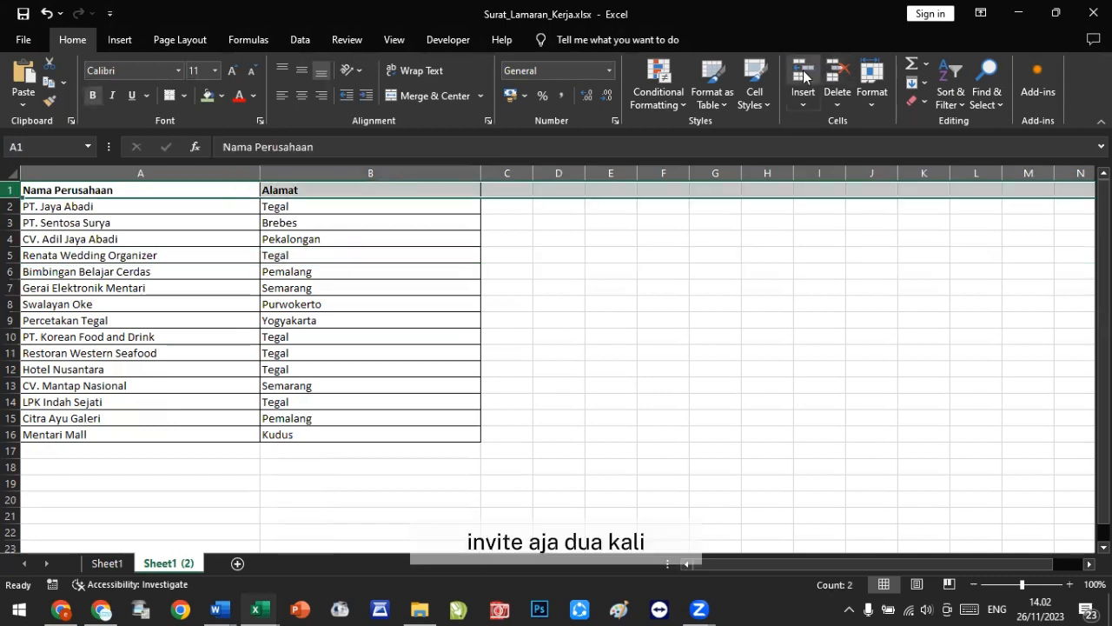
click(803, 77)
click(800, 86)
click(641, 319)
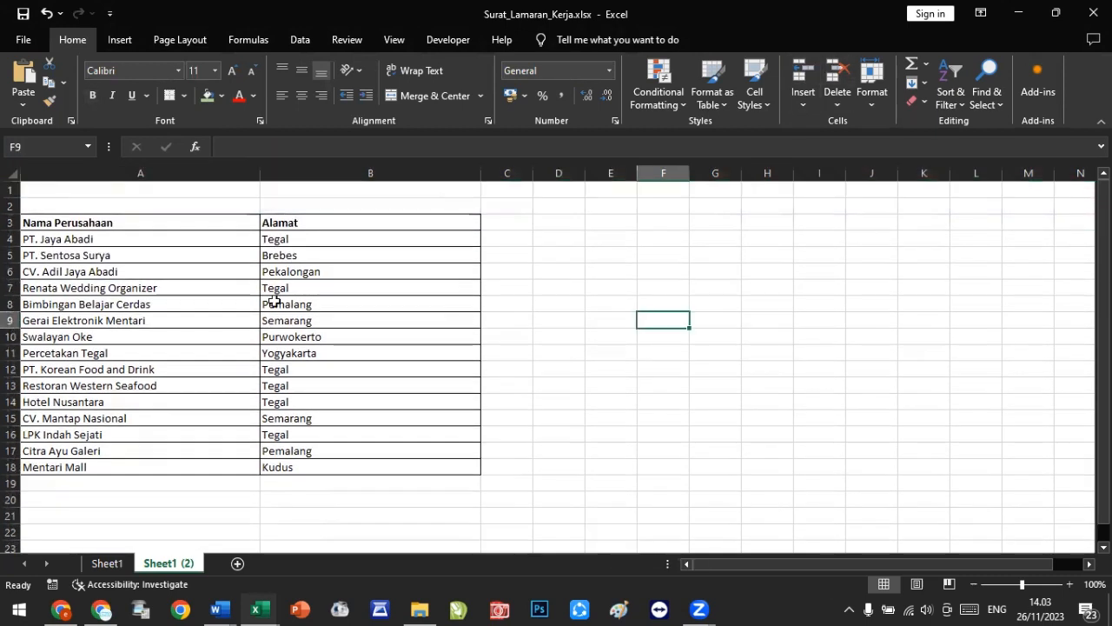
Step: Undo the last row insertion so one blank row remains above the table
click(10, 222)
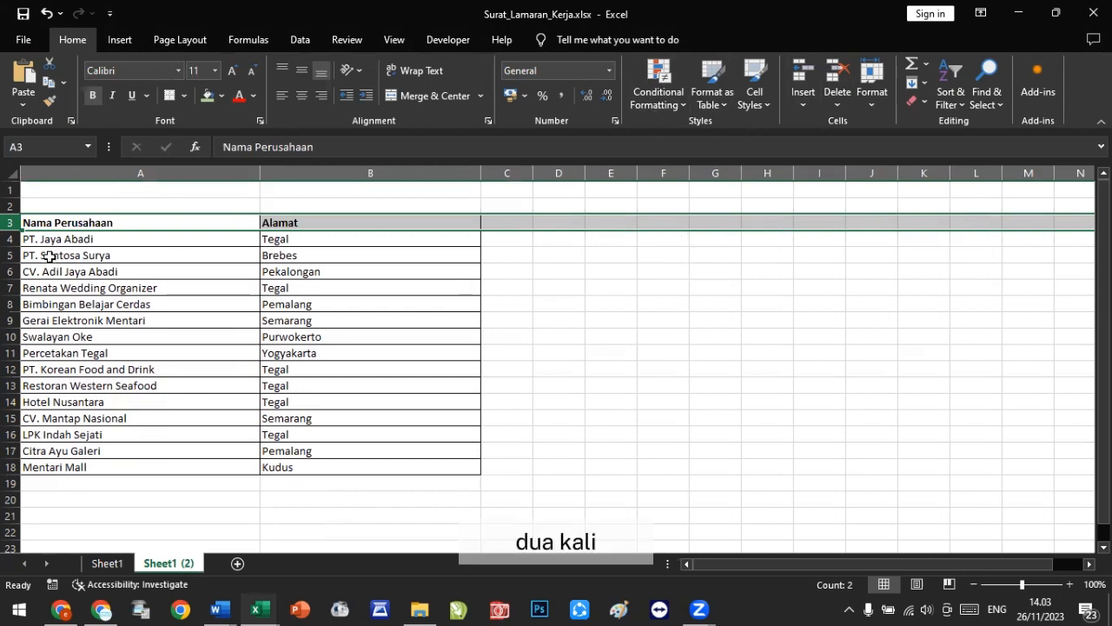
click(53, 193)
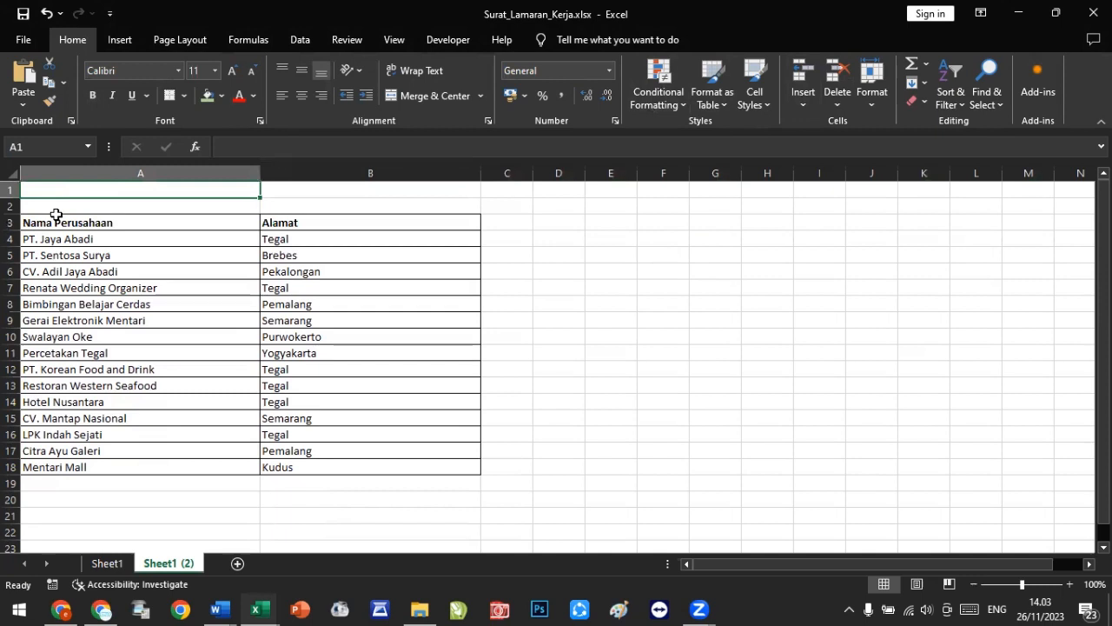
click(45, 13)
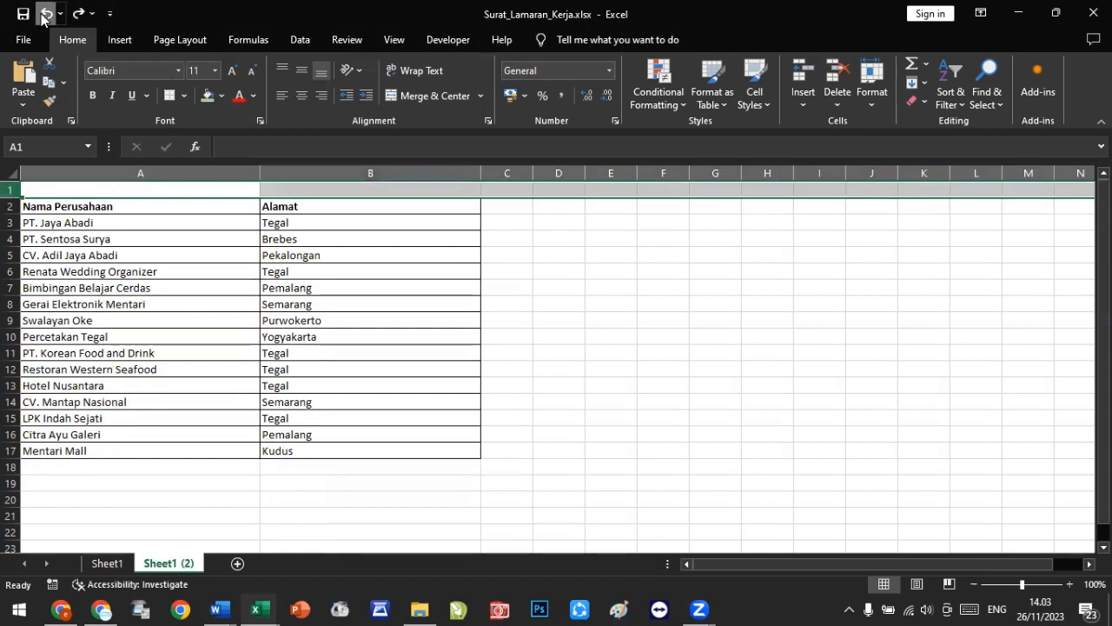
Step: Undo the remaining blank row, then insert two blank rows above the company table on Sheet1 (2)
click(45, 13)
click(34, 225)
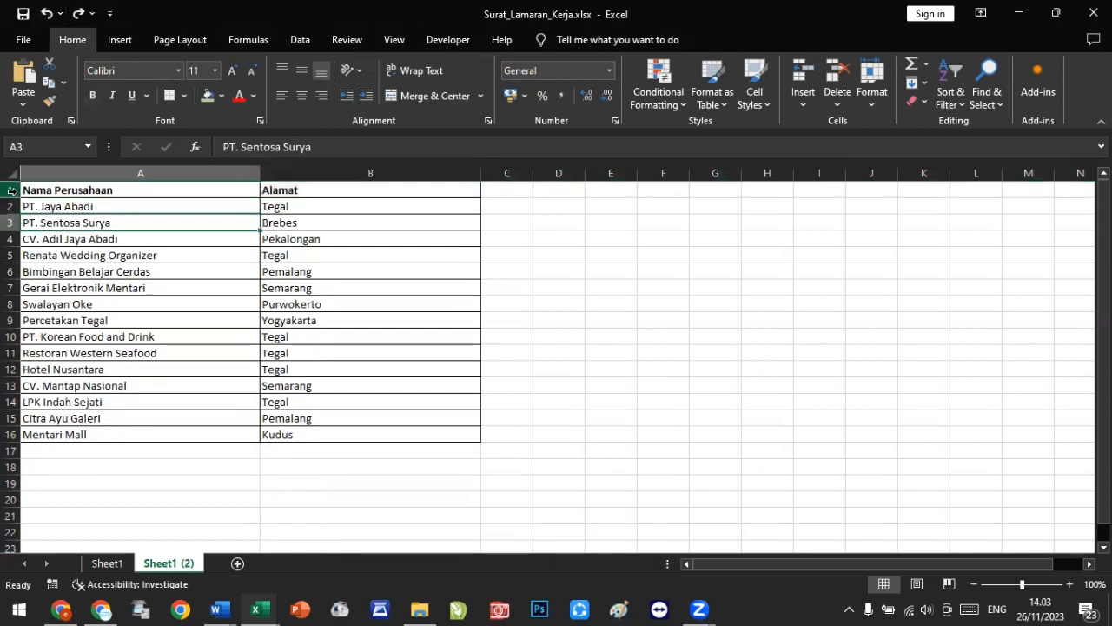
click(12, 190)
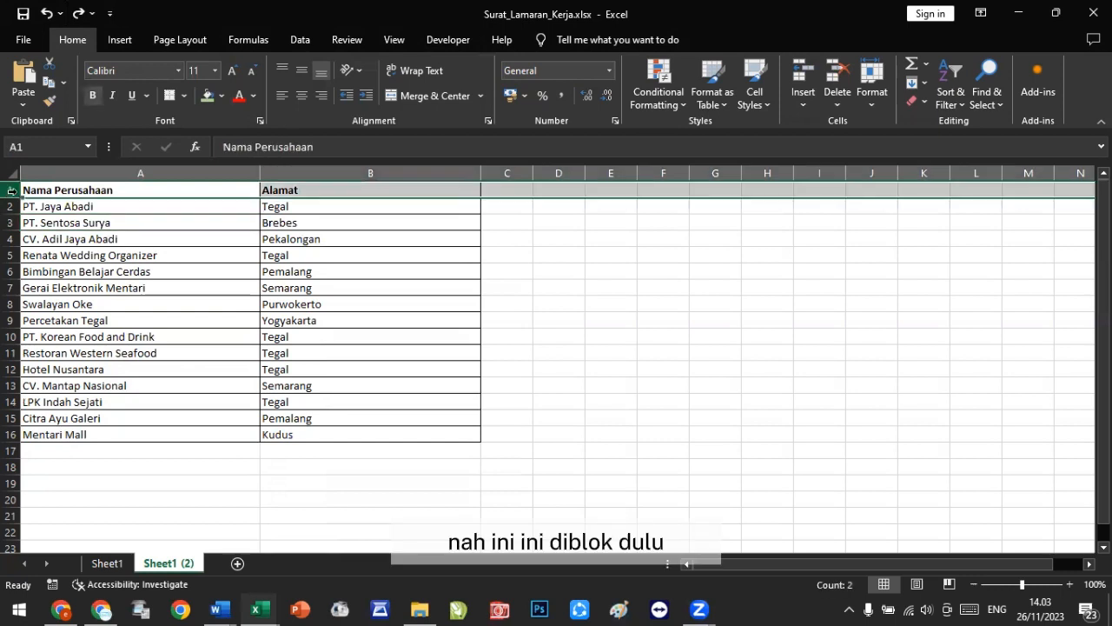
click(795, 67)
click(796, 66)
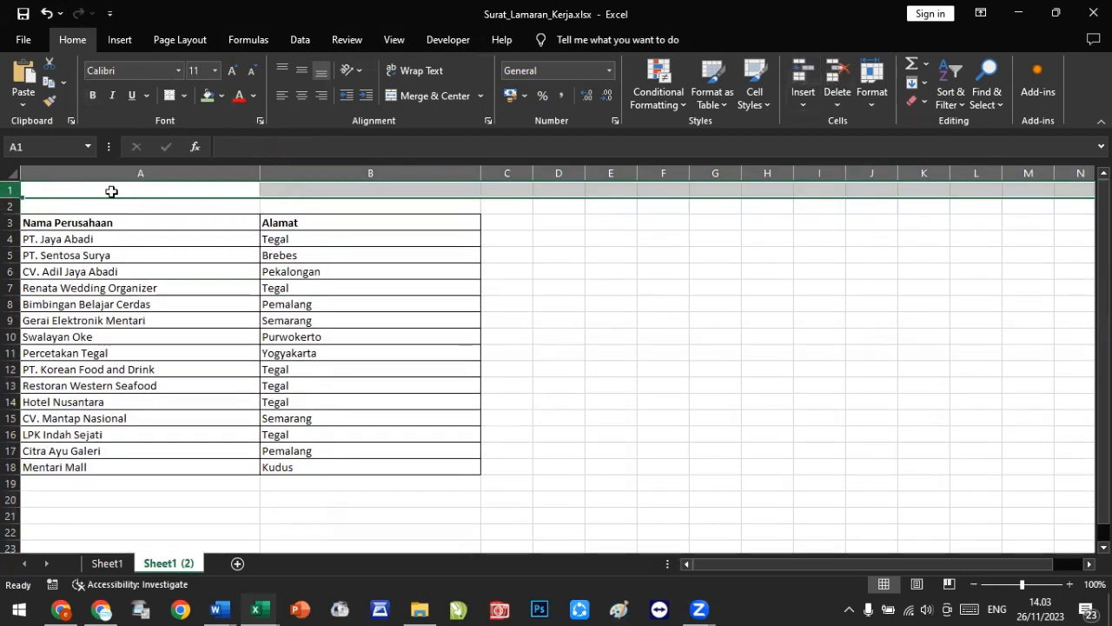
Step: Enter the title TABEL PERUSAHAAN in cell A1 above the company table
click(65, 189)
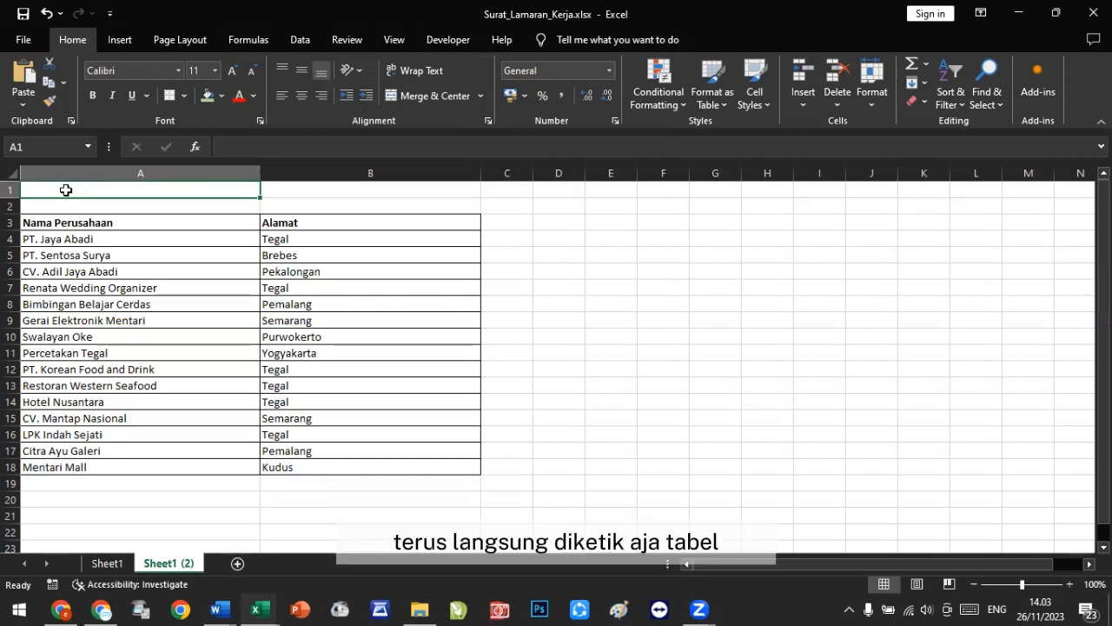
text(TABEL)
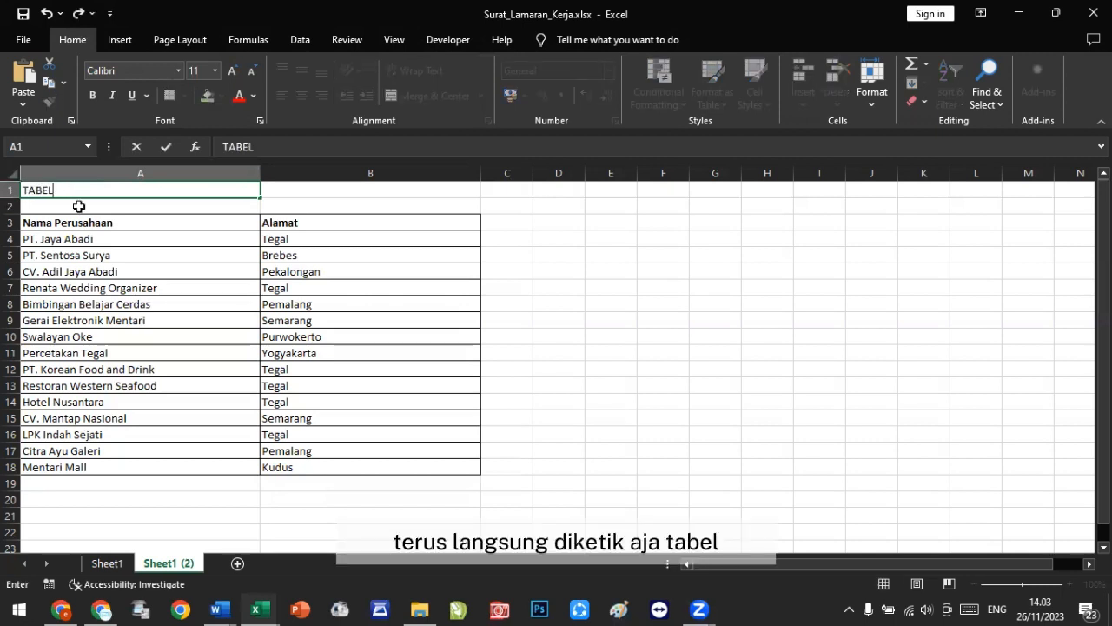
text( P)
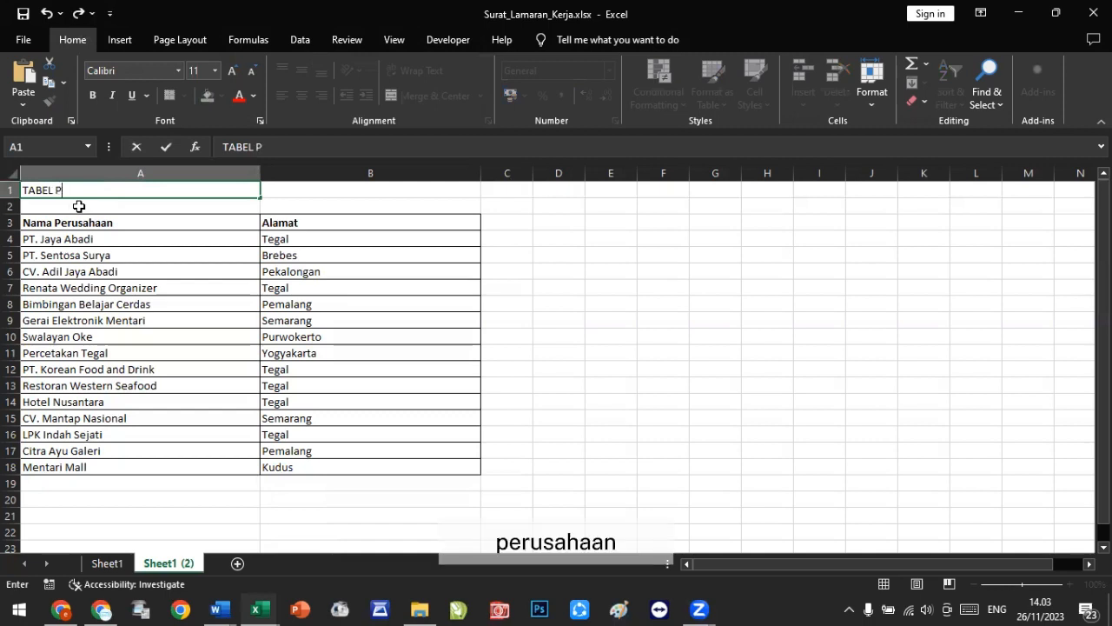
text(ERUSAHAAN)
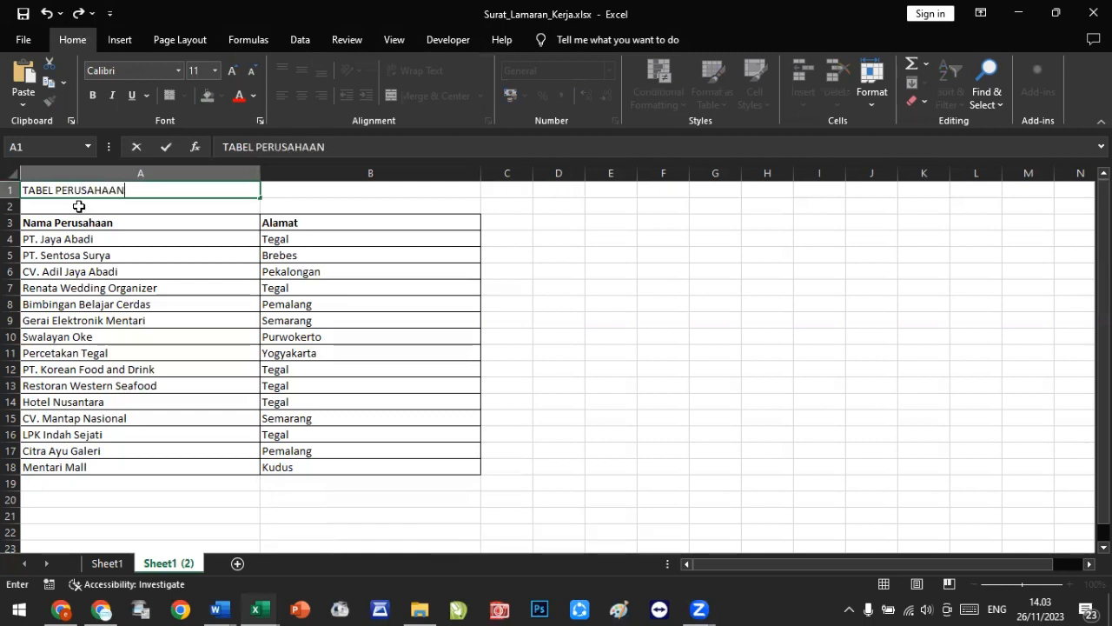
key(Return)
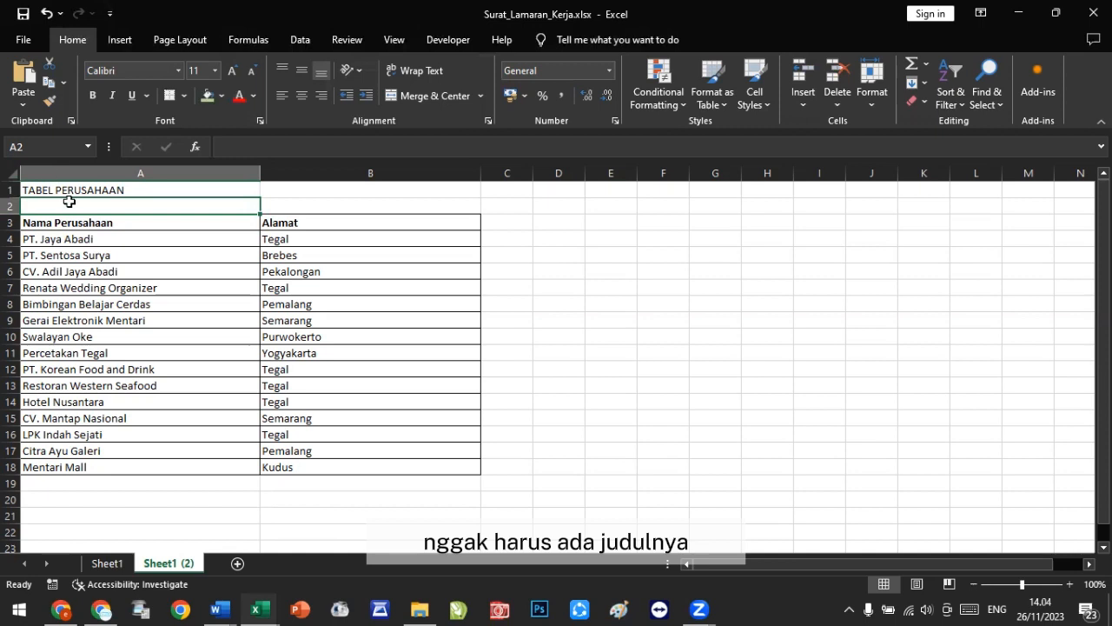
Step: Switch back to Sheet1 and save the workbook
click(106, 565)
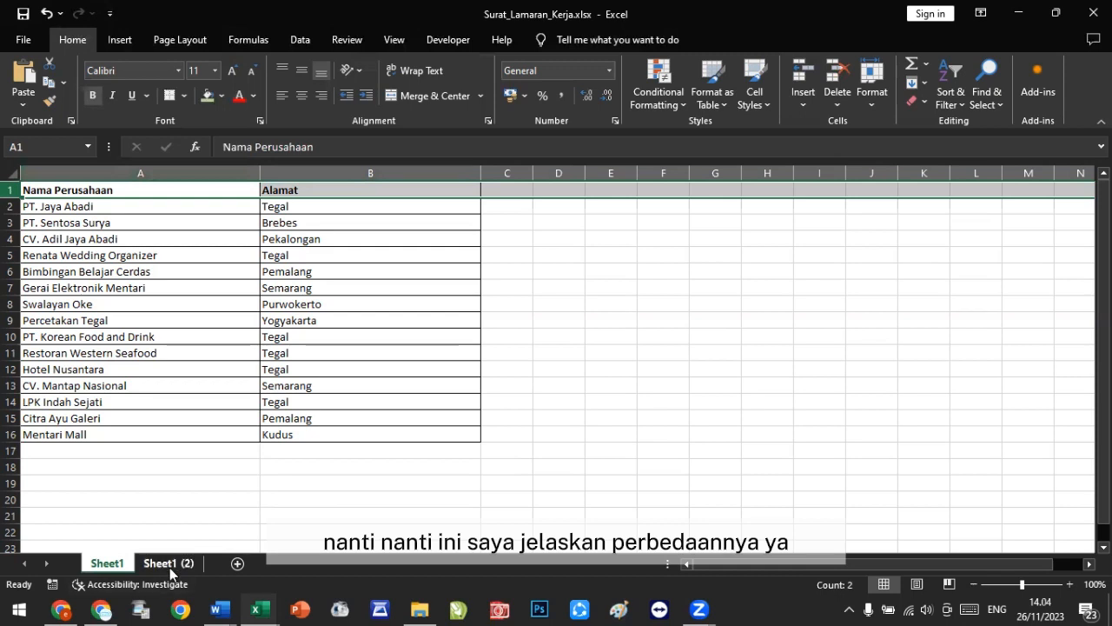
click(25, 19)
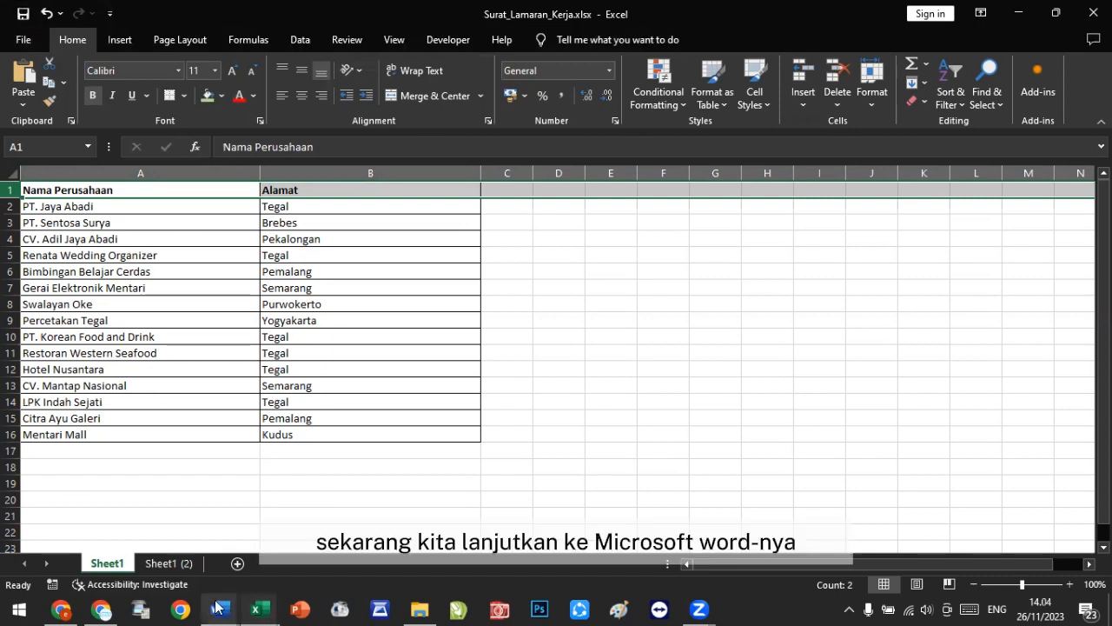
Step: Switch to the Word letter and place the cursor after the word “di” in the recipient lines
mouse_move(218, 606)
click(426, 547)
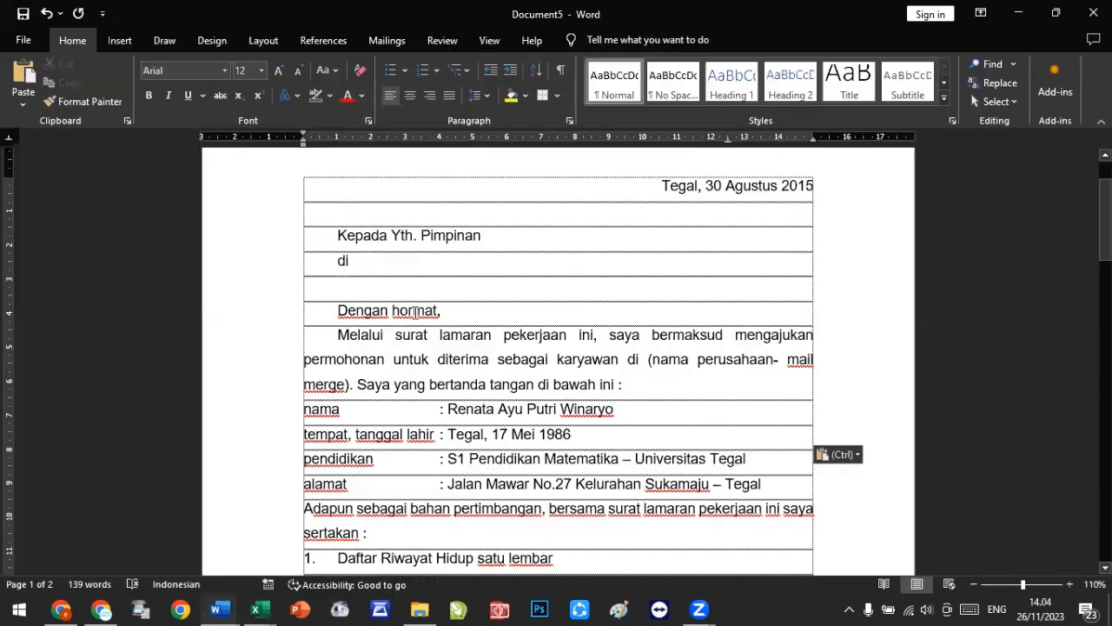
click(415, 311)
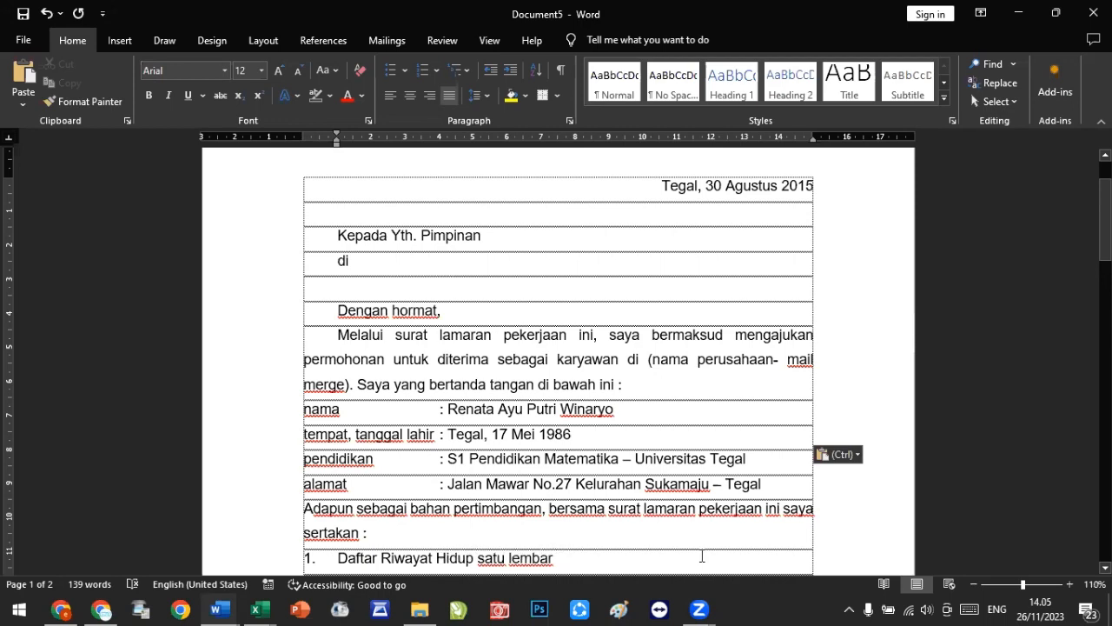
click(429, 245)
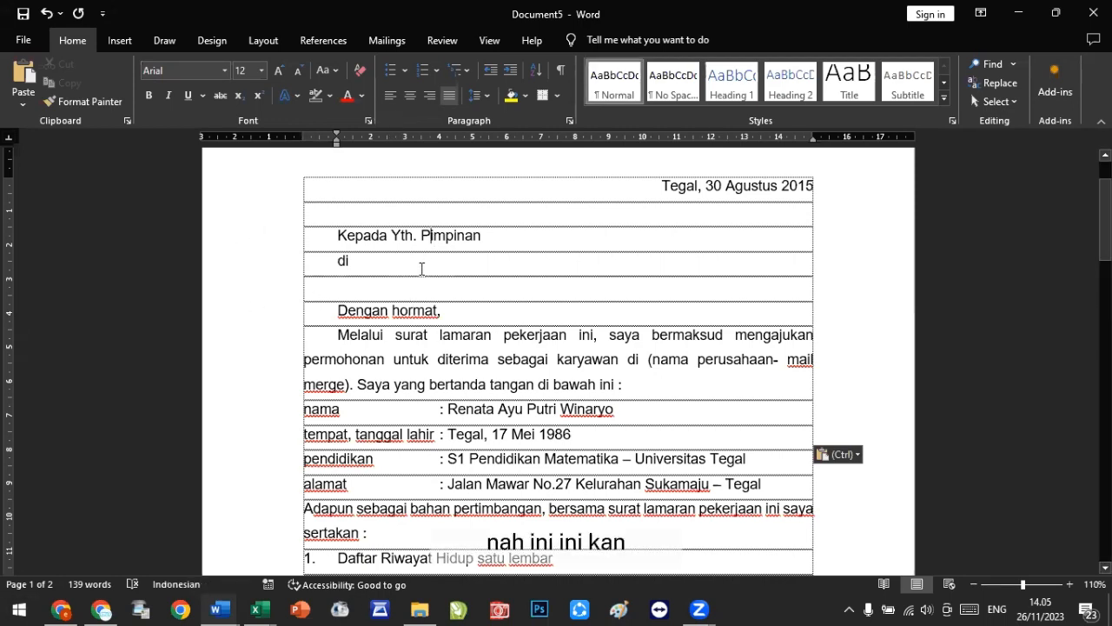
click(422, 266)
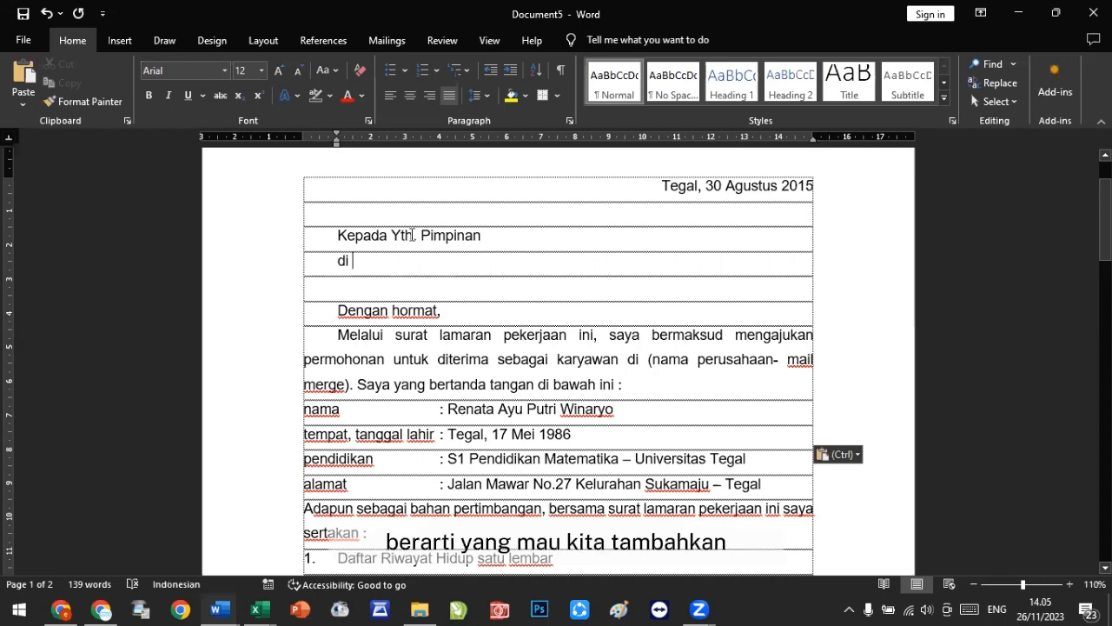
click(524, 228)
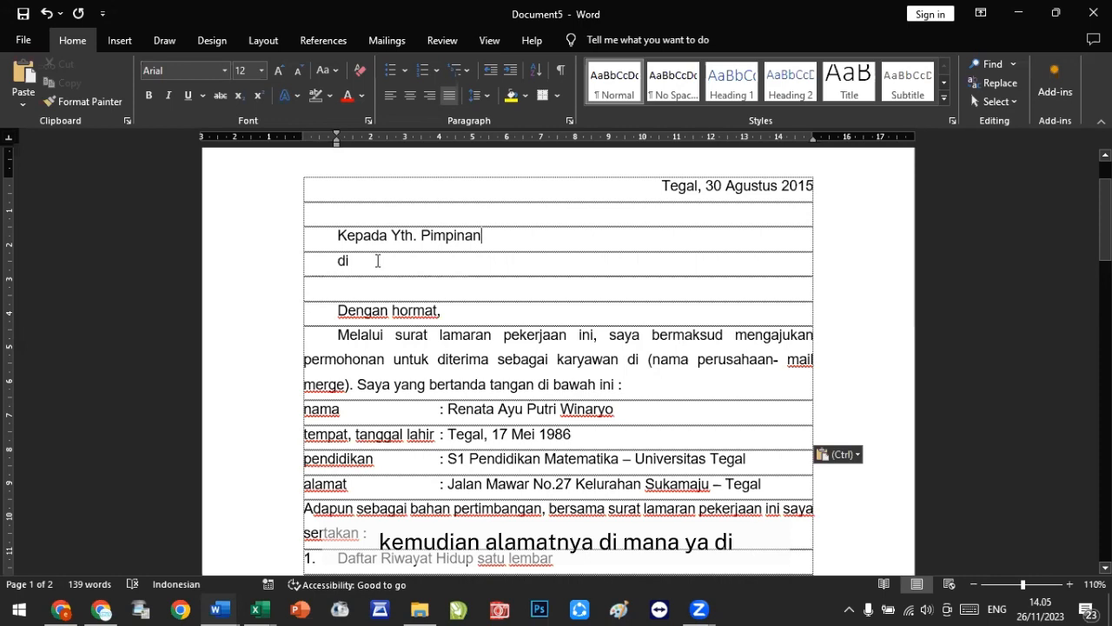
click(378, 261)
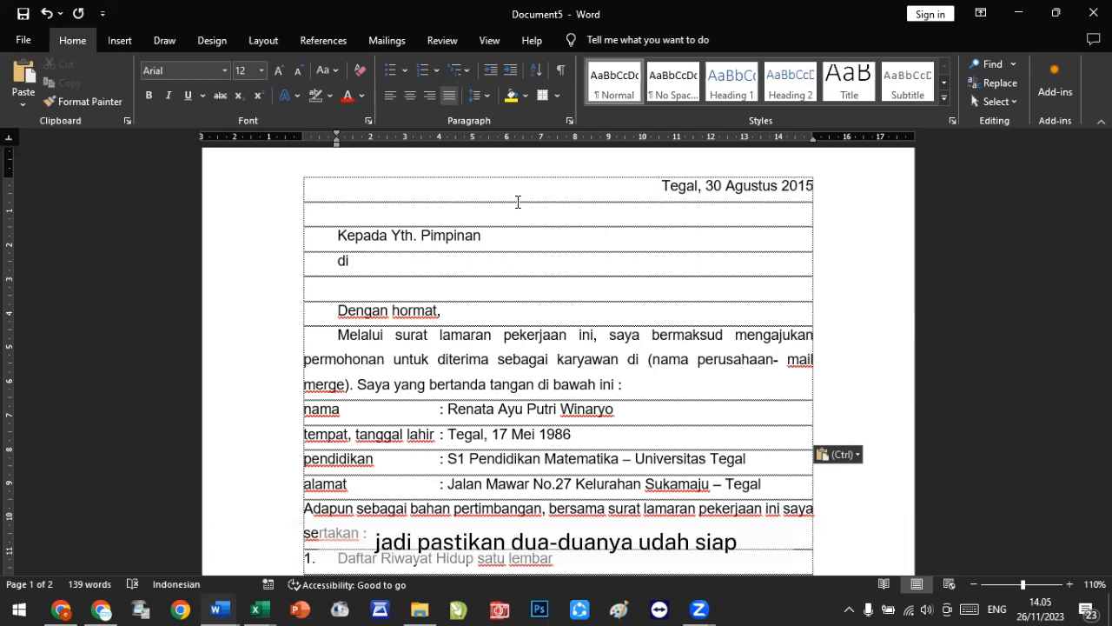
click(225, 607)
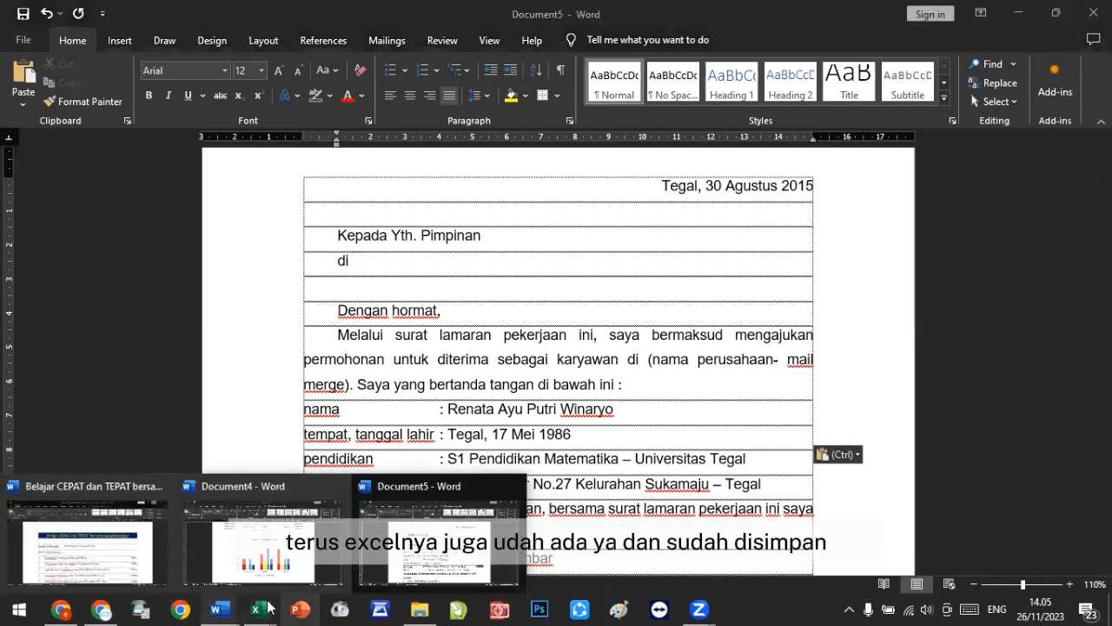
click(364, 278)
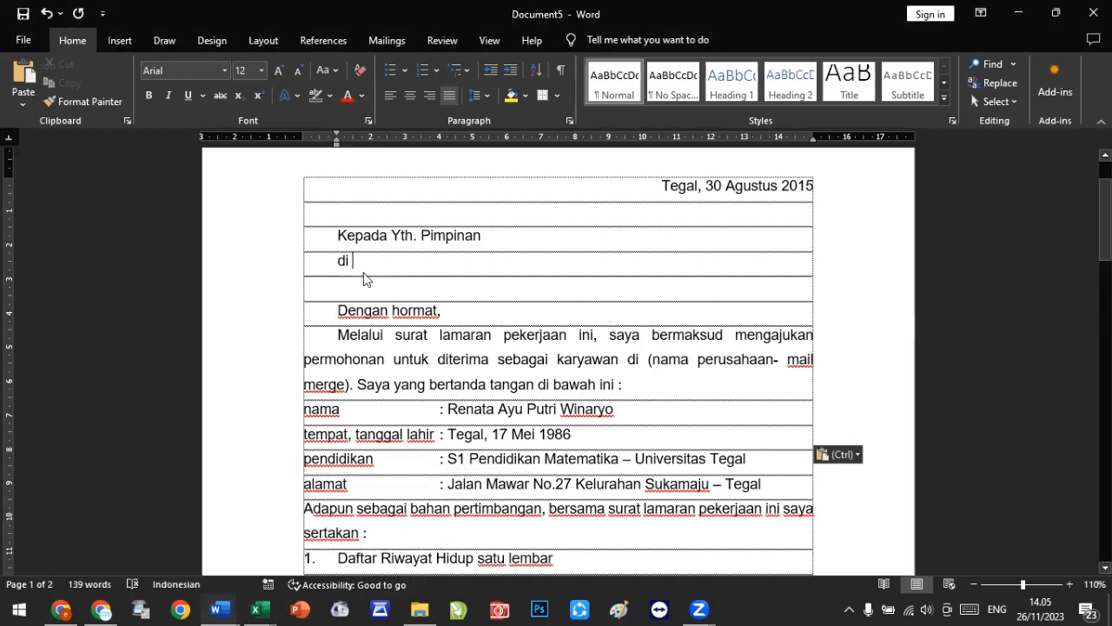
click(388, 43)
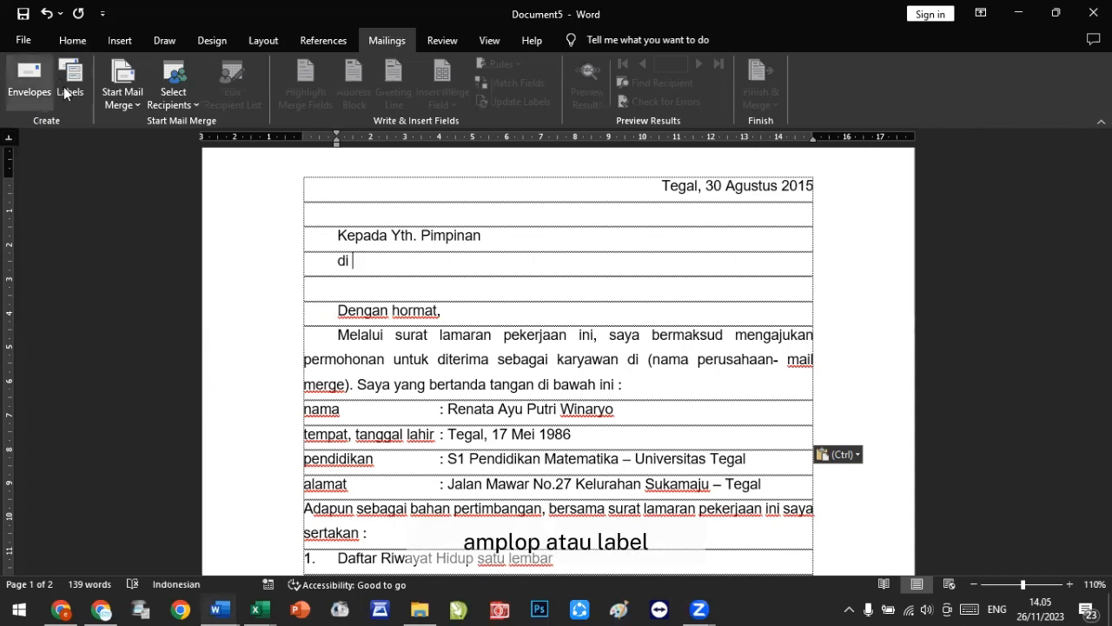
click(116, 95)
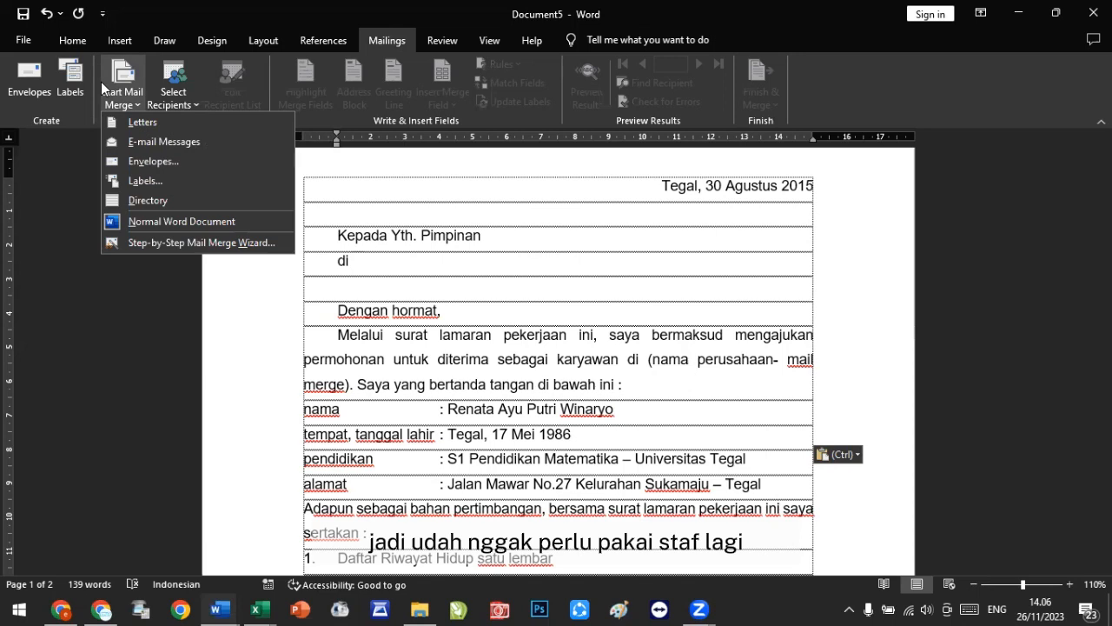
click(175, 88)
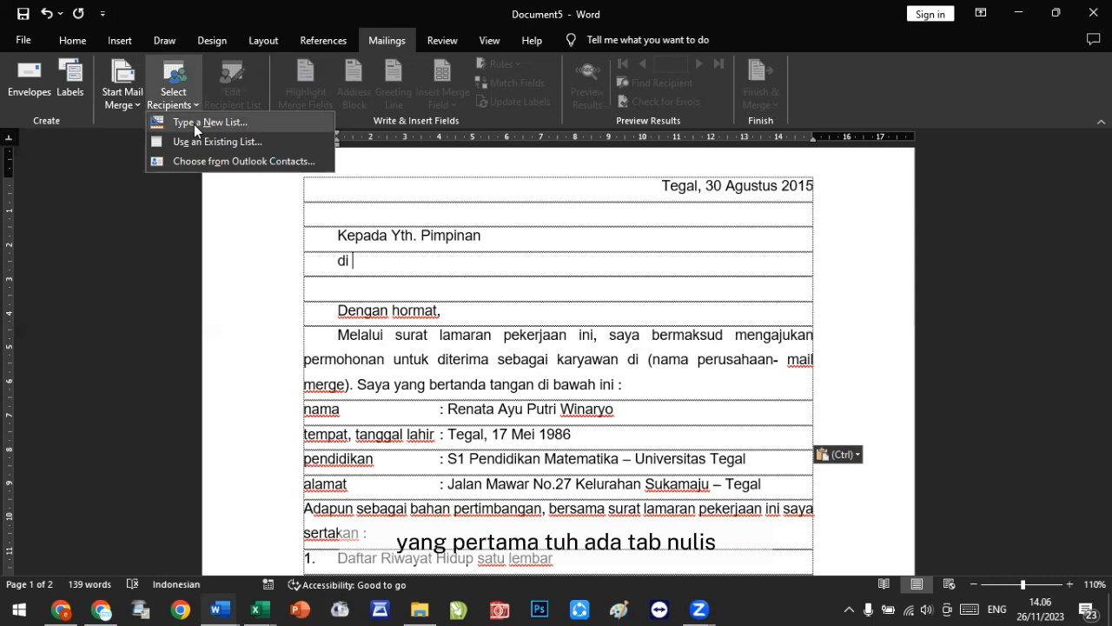
click(194, 125)
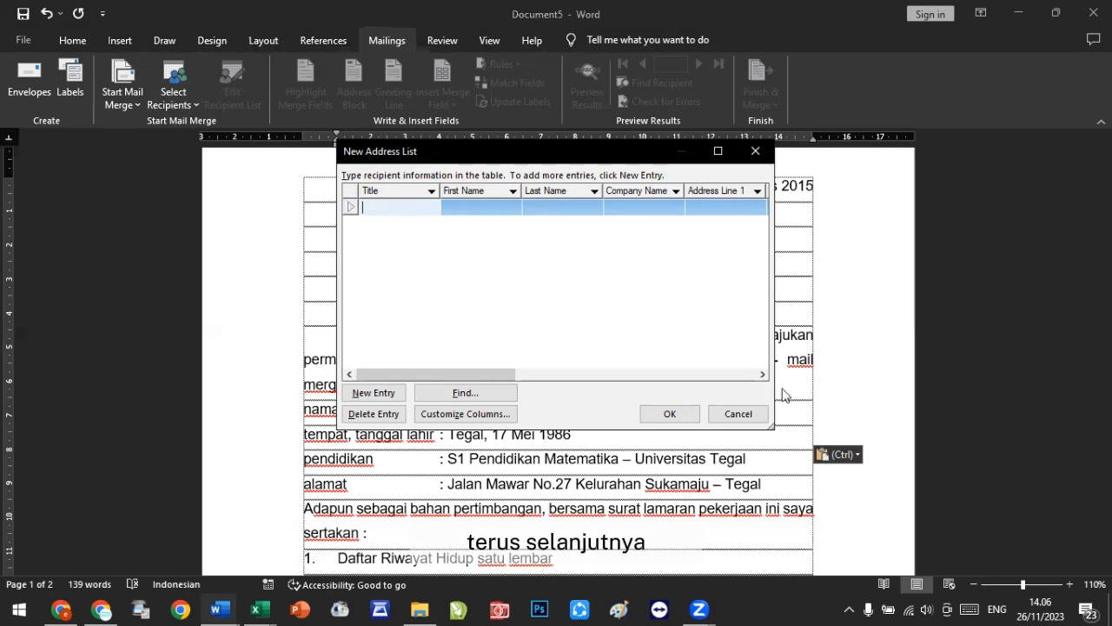
click(740, 413)
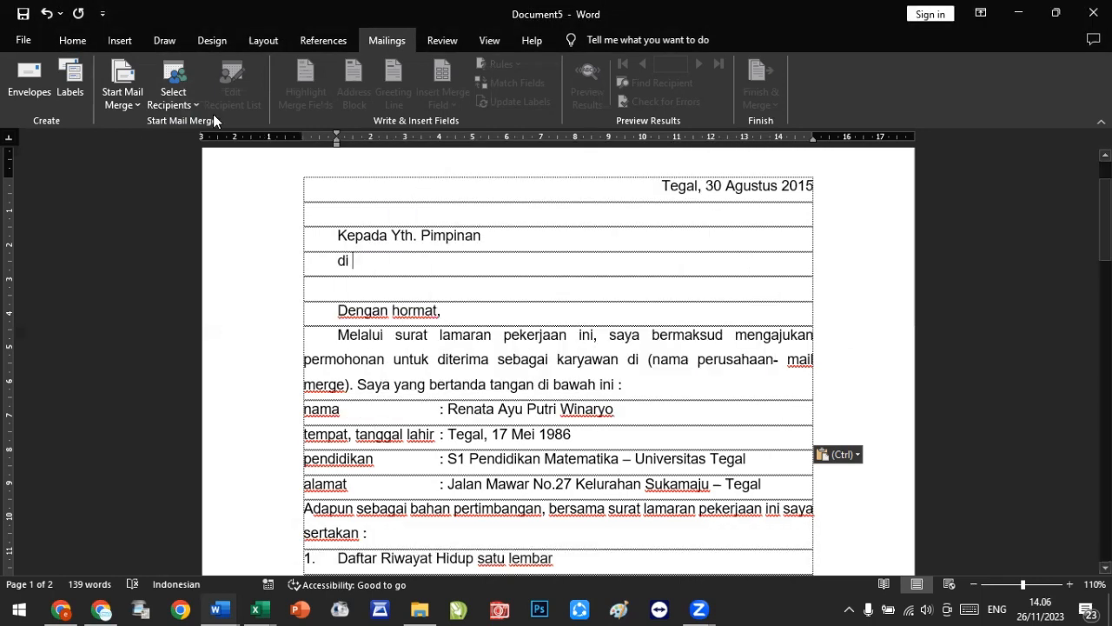
Step: Try to use Surat_Lamaran_Kerja.xlsx from the mail_merge folder on drive D as the existing recipient list
click(171, 98)
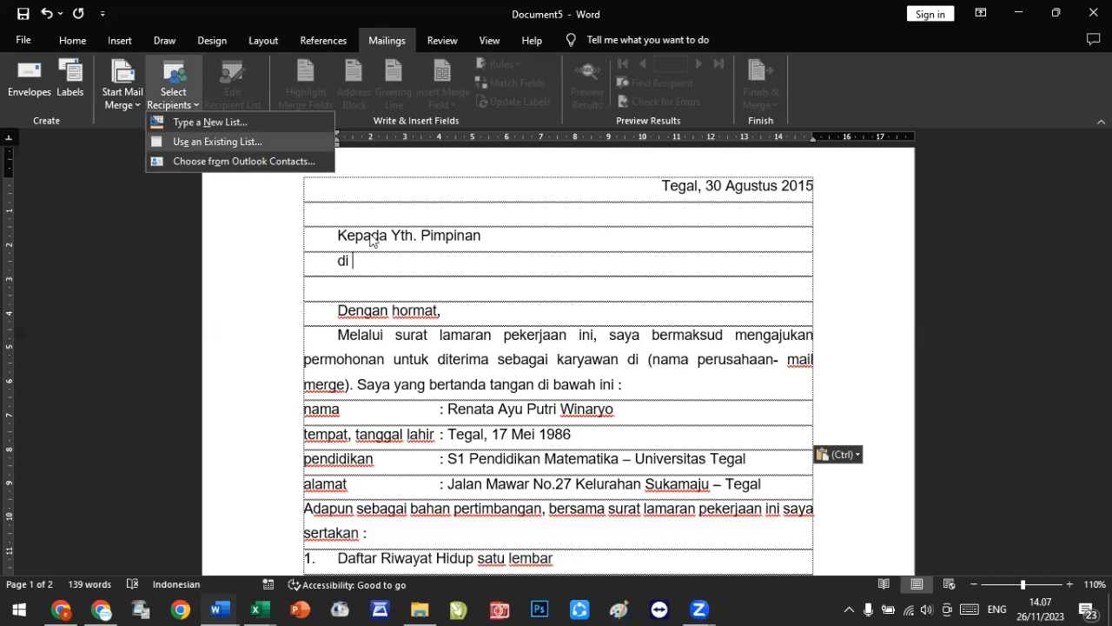
click(452, 259)
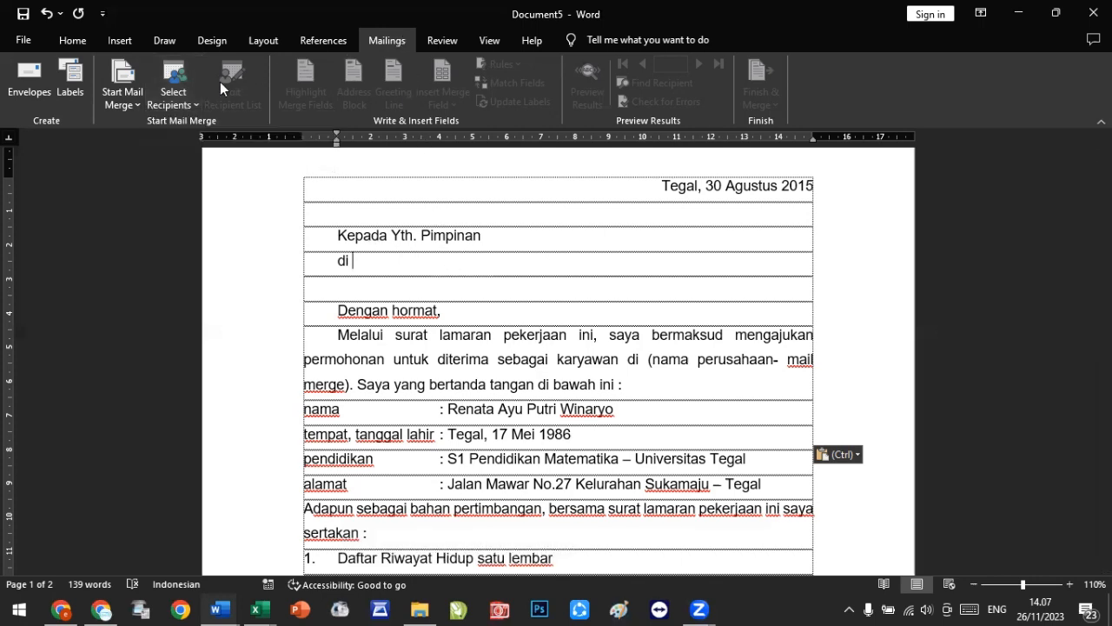
click(184, 96)
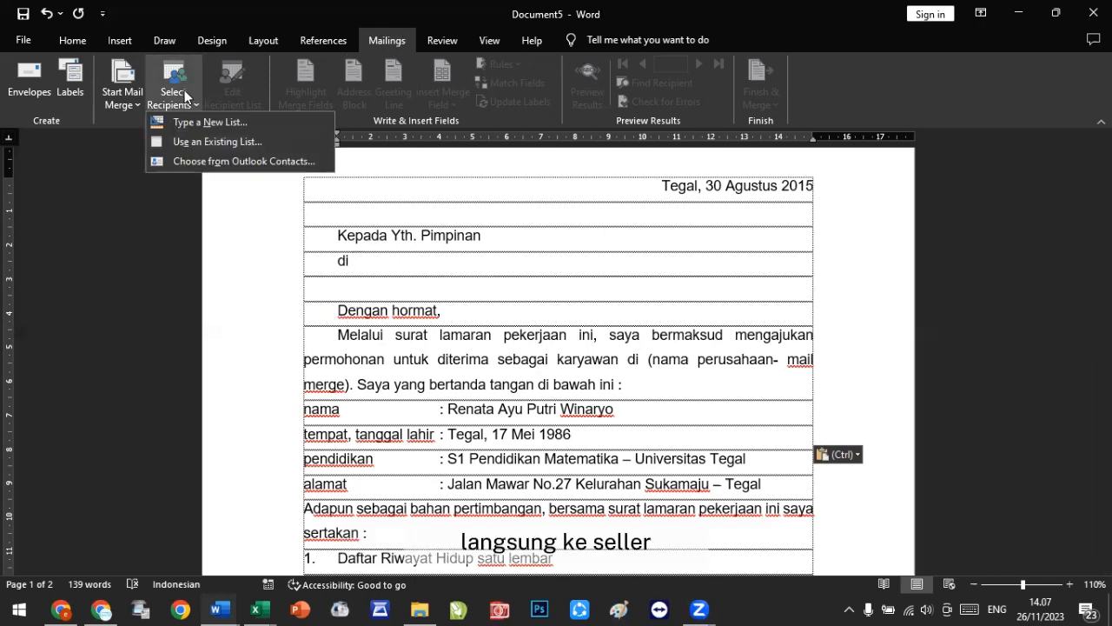
click(222, 141)
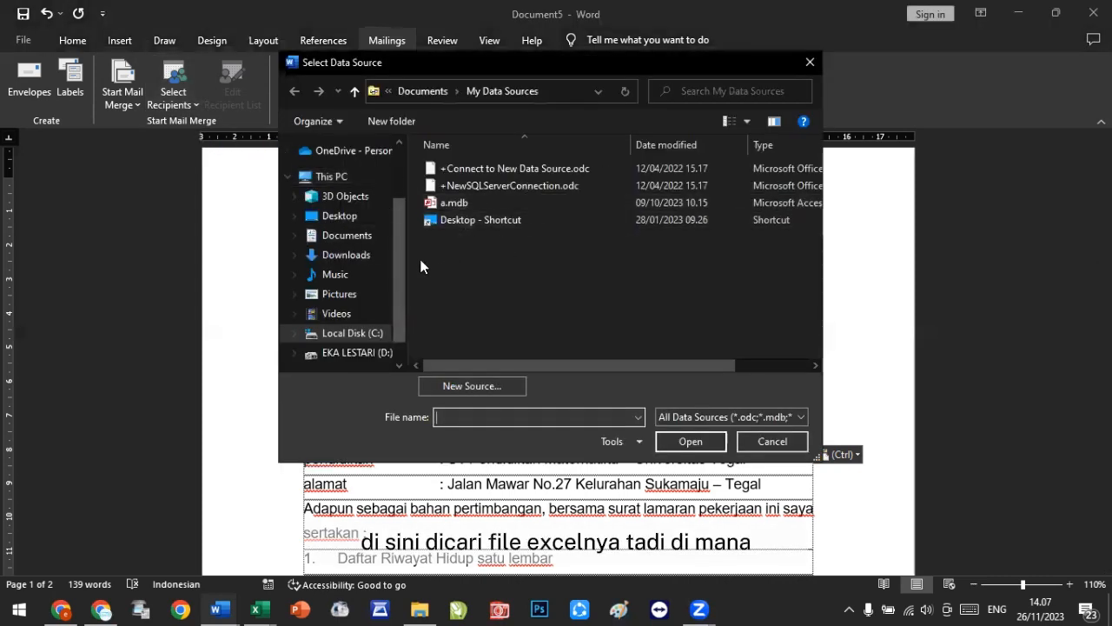
click(369, 355)
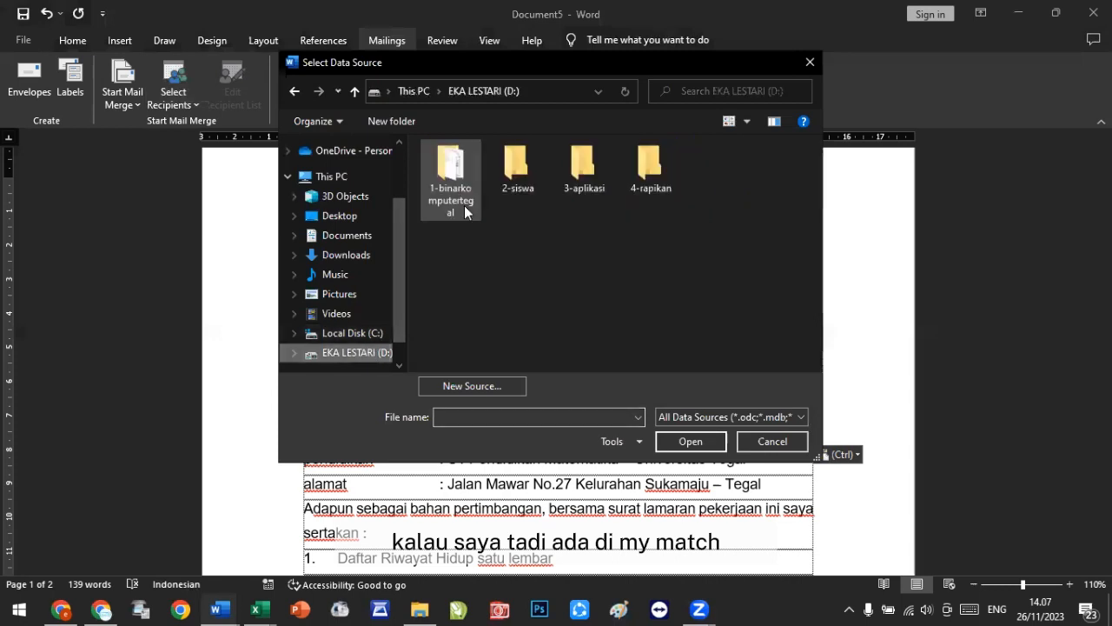
double_click(460, 191)
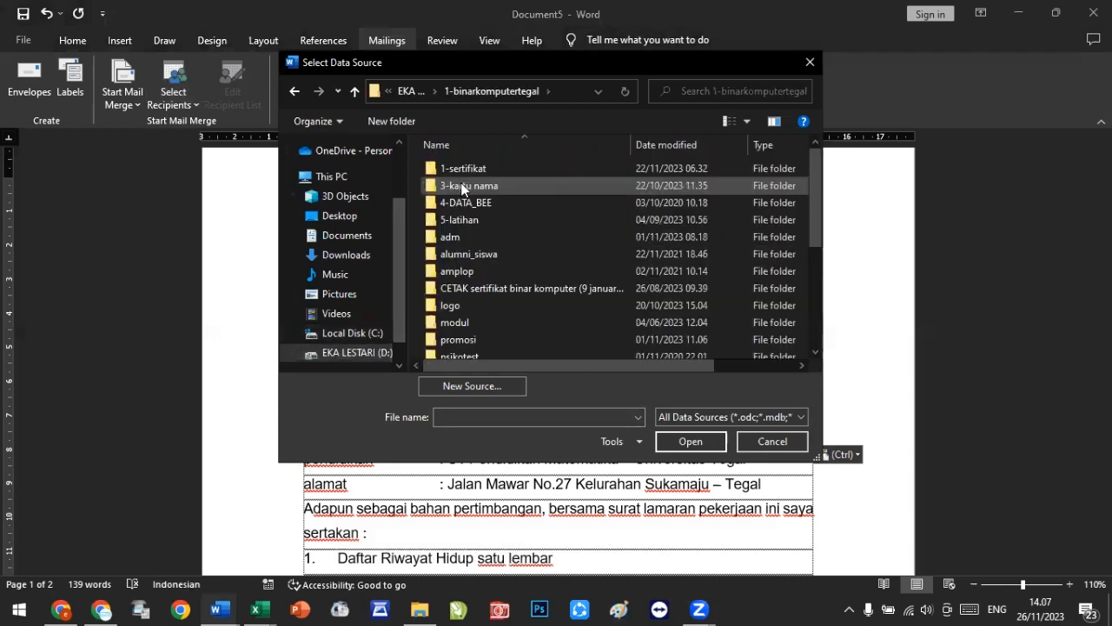
double_click(458, 221)
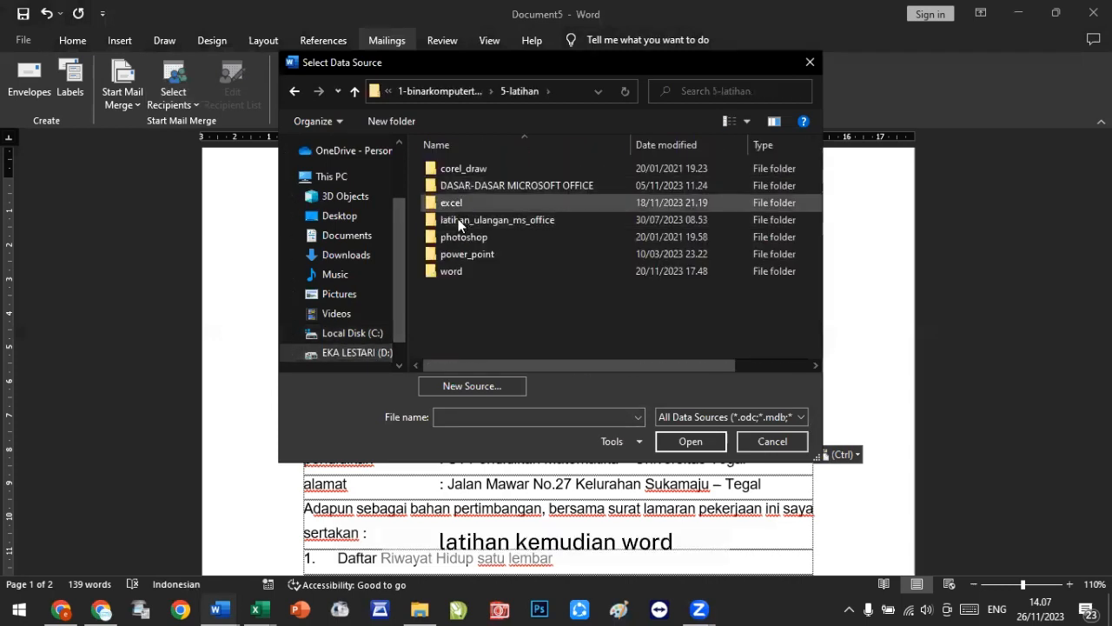
double_click(449, 271)
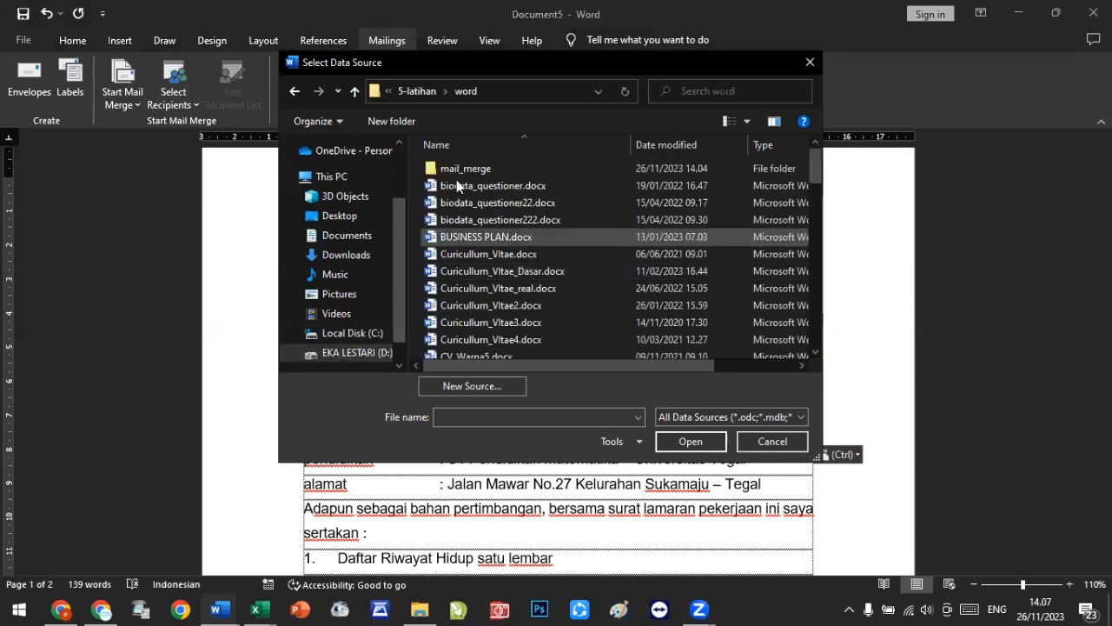
double_click(461, 170)
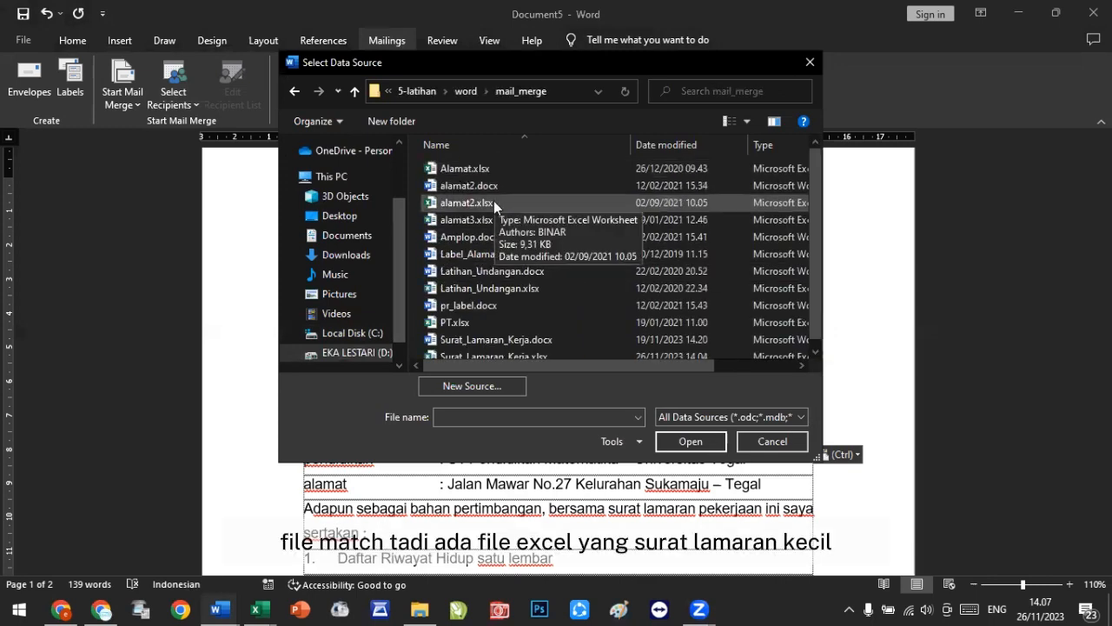
double_click(495, 349)
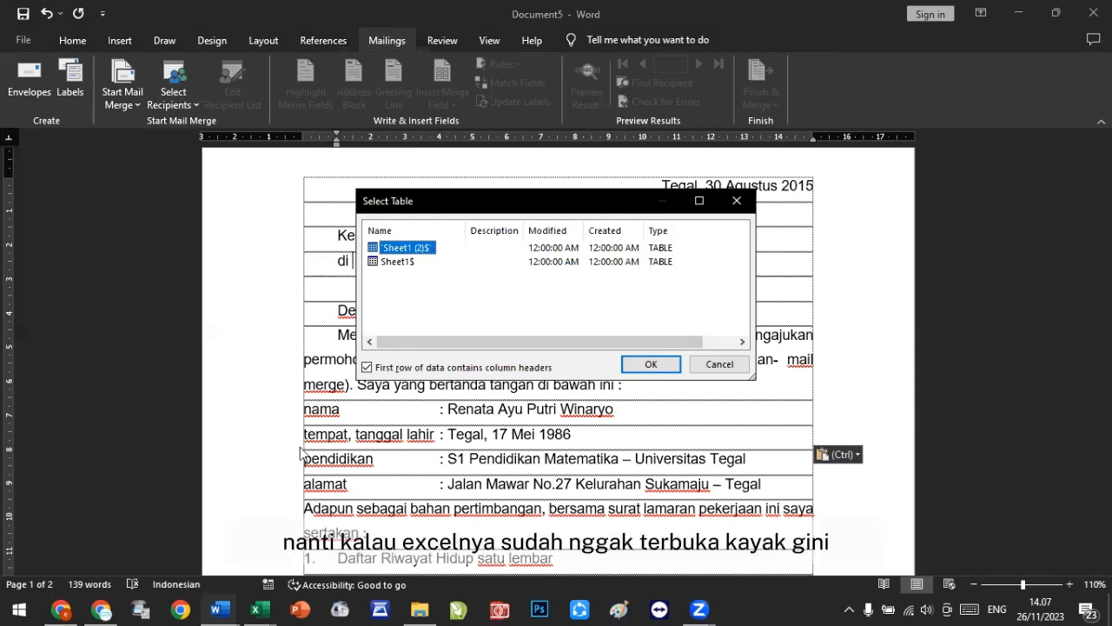
click(265, 607)
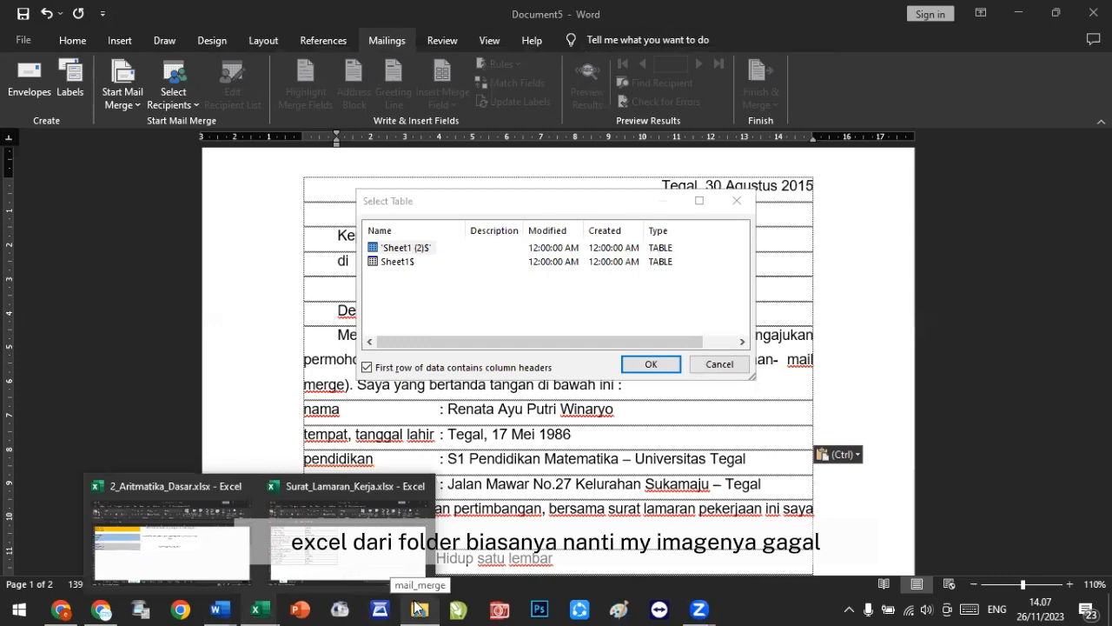
click(719, 365)
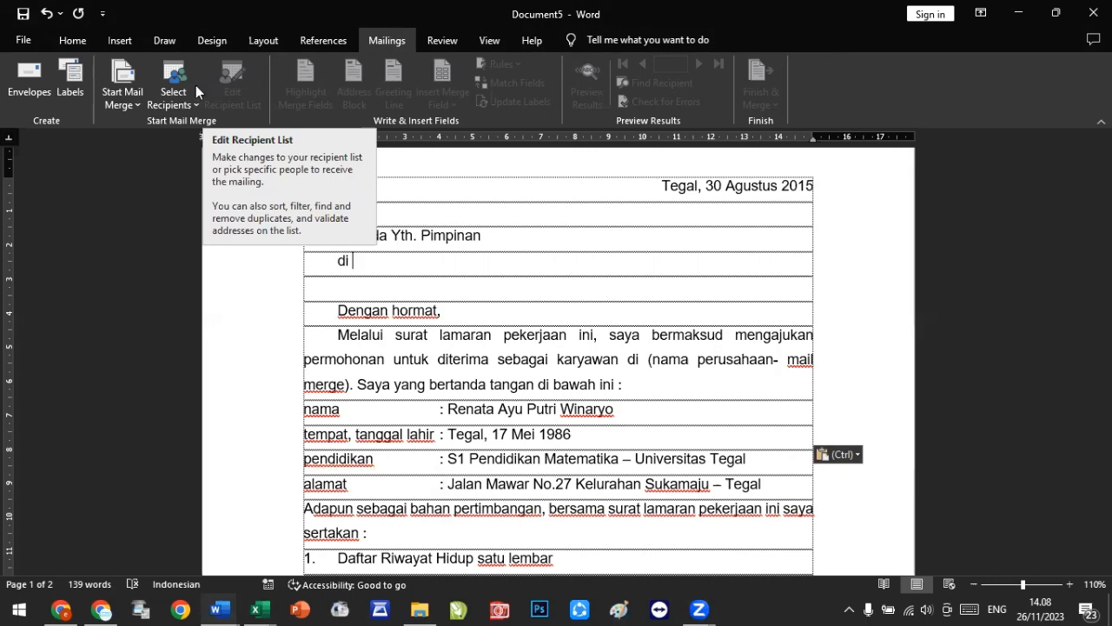
Step: Use Sheet1$ of Surat_Lamaran_Kerja.xlsx in the 5-latihan > word > mail_merge folder on drive D as the existing recipient list
click(174, 97)
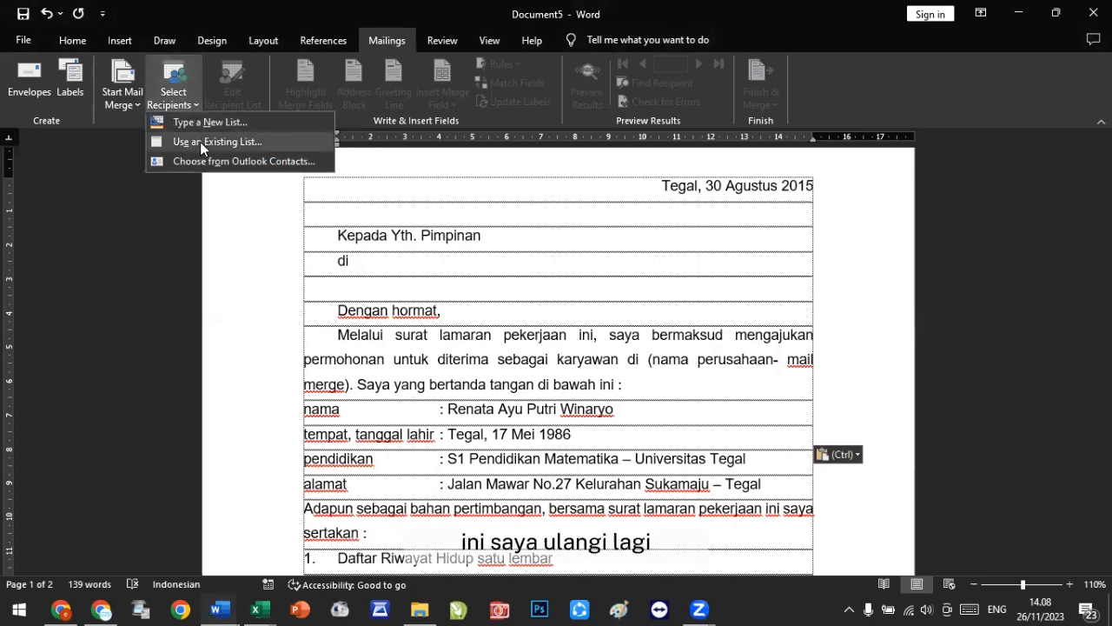
click(200, 142)
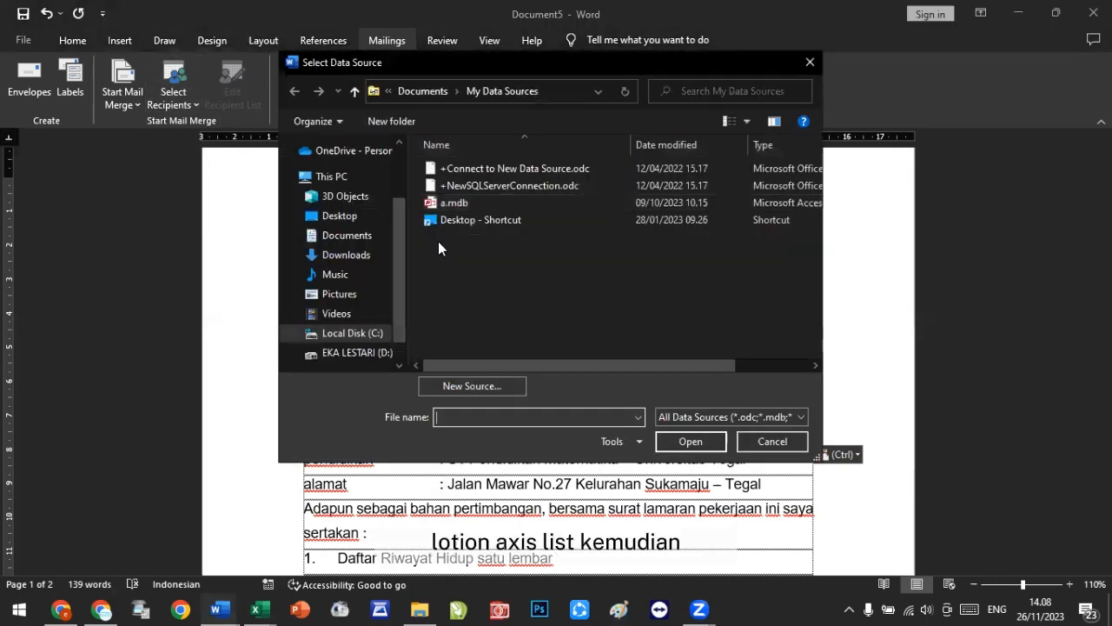
click(370, 356)
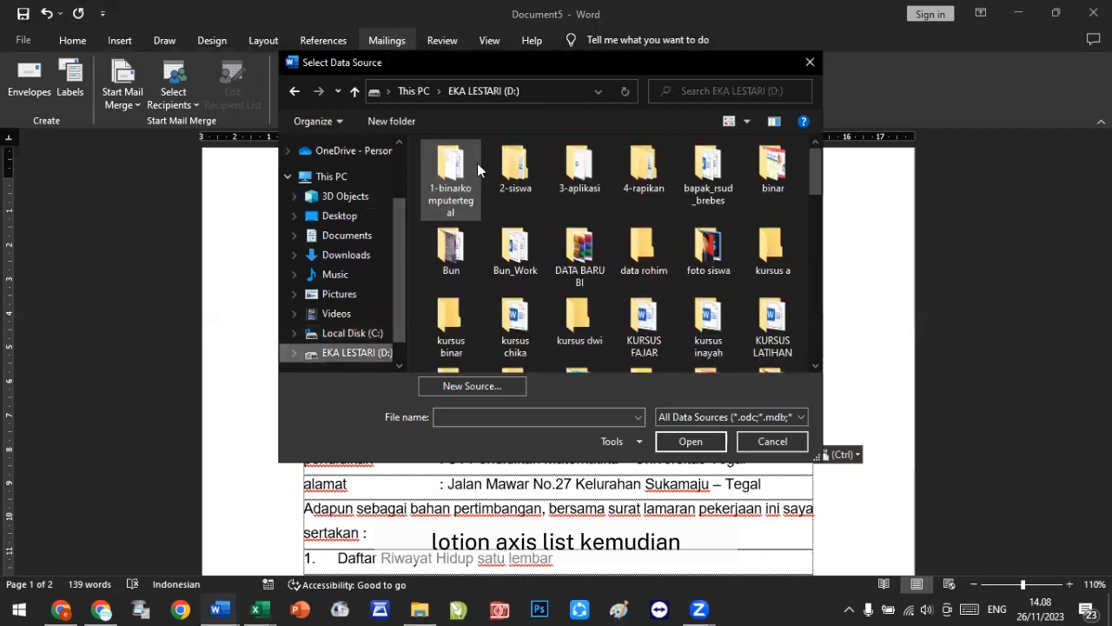
double_click(446, 190)
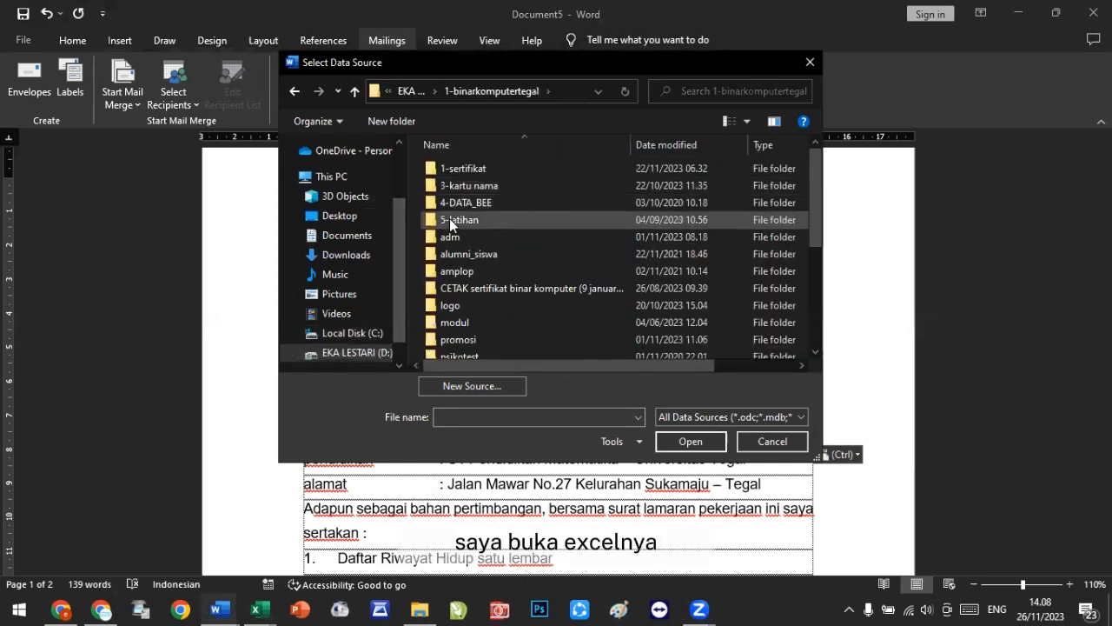
double_click(449, 218)
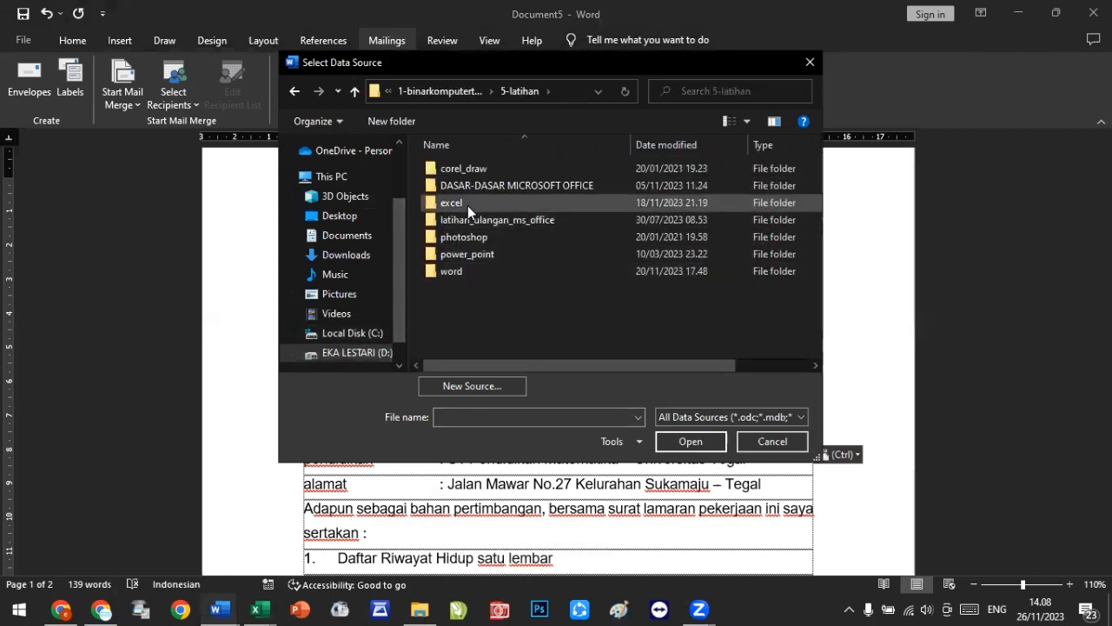
double_click(471, 221)
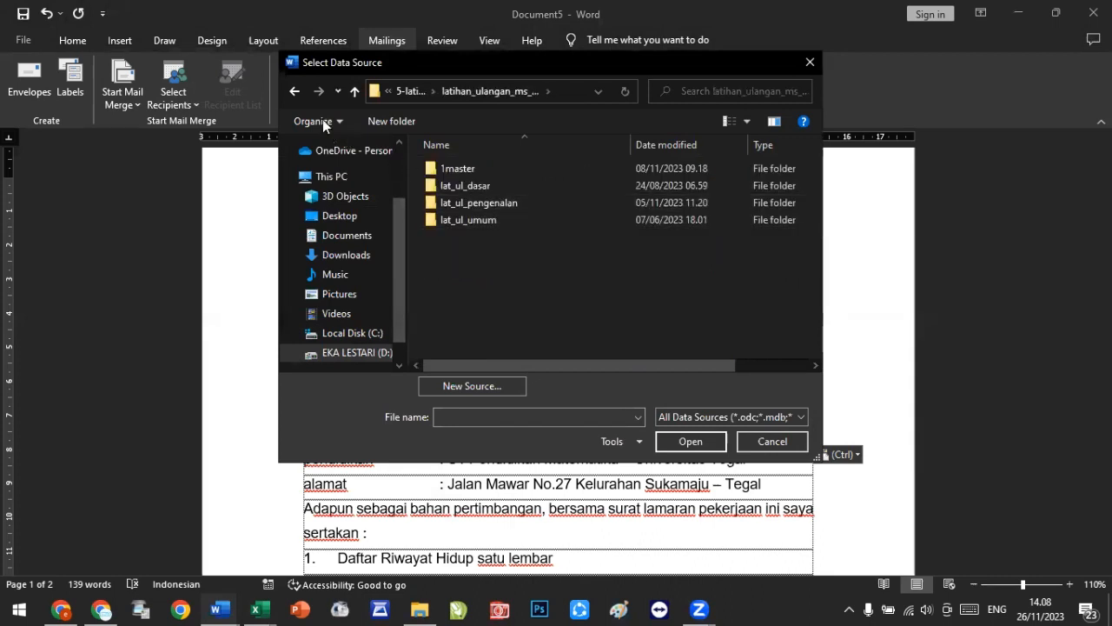
click(412, 91)
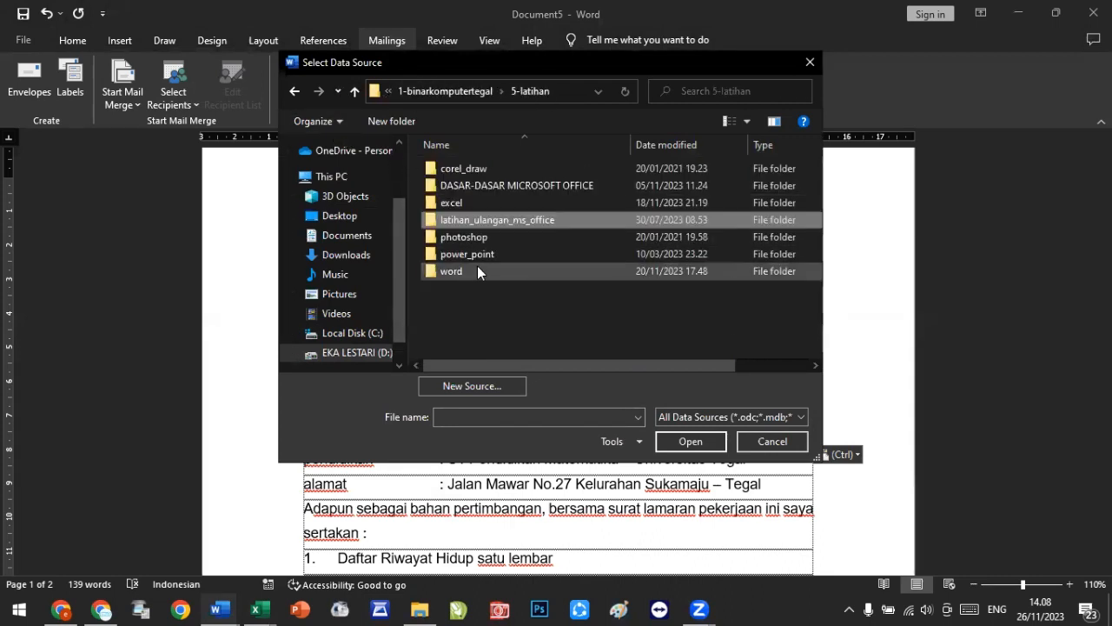
double_click(477, 266)
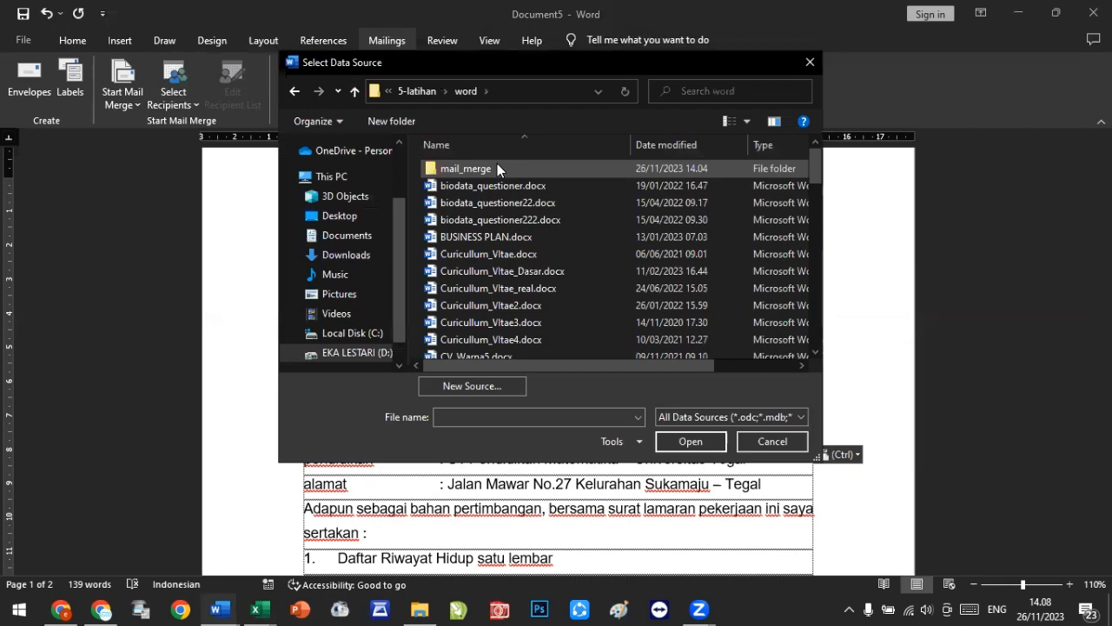
double_click(497, 168)
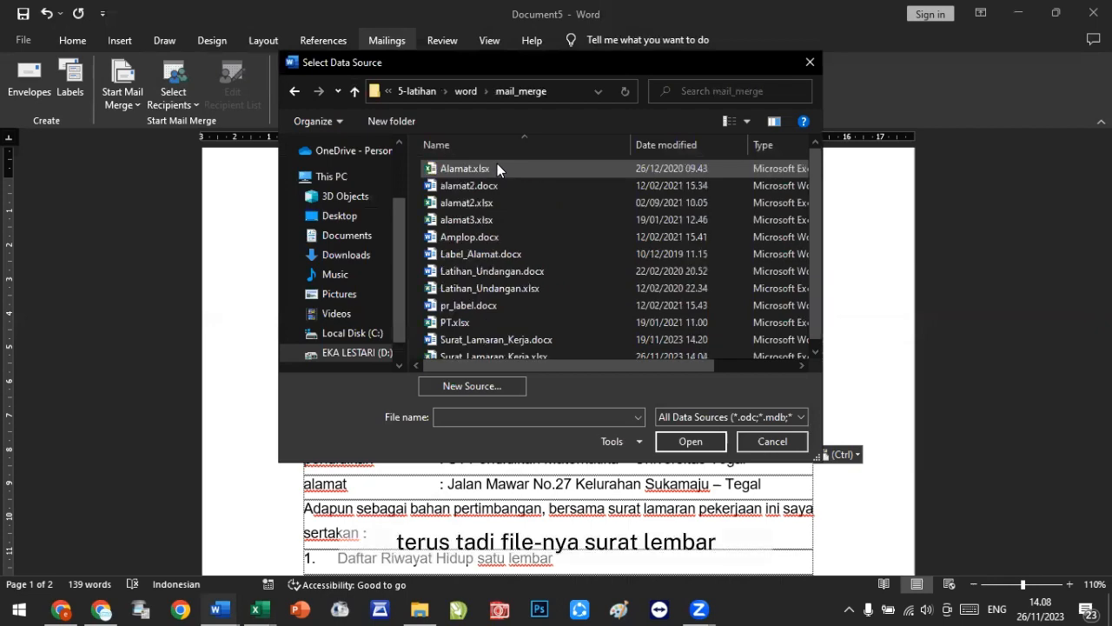
double_click(494, 356)
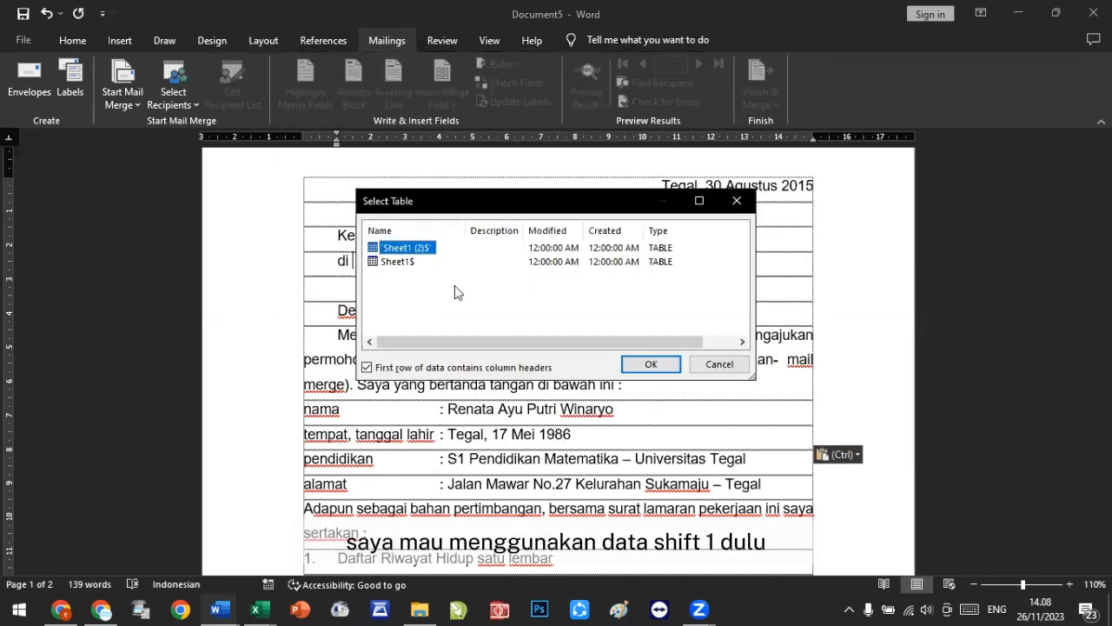
click(413, 268)
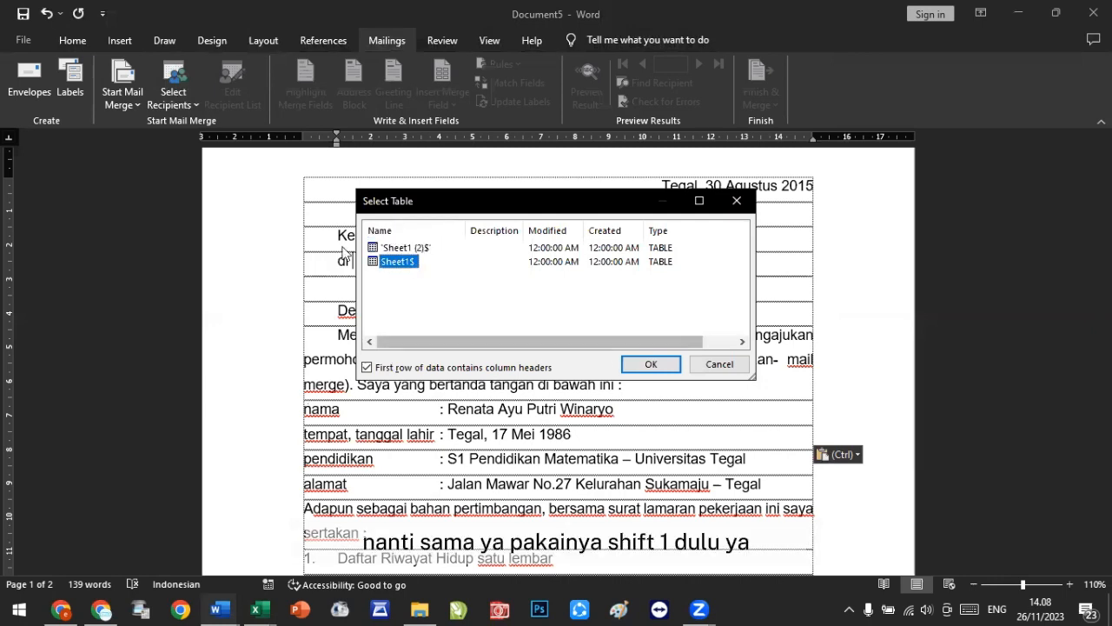
click(659, 364)
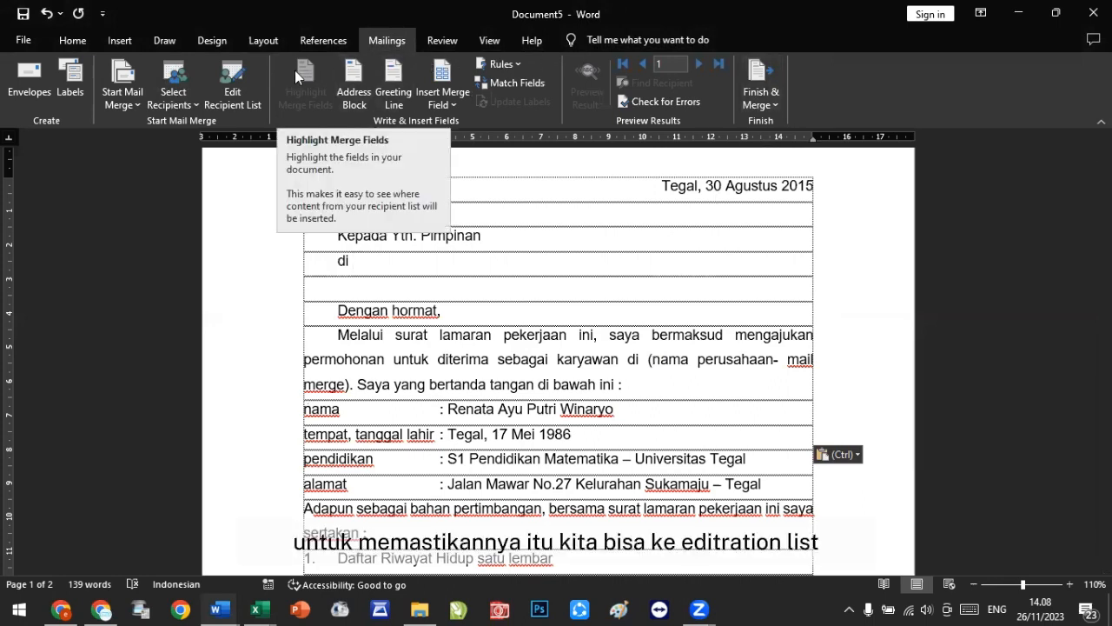
Step: Review the mail merge recipient list and compare it with the company table in the Excel workbook
click(242, 90)
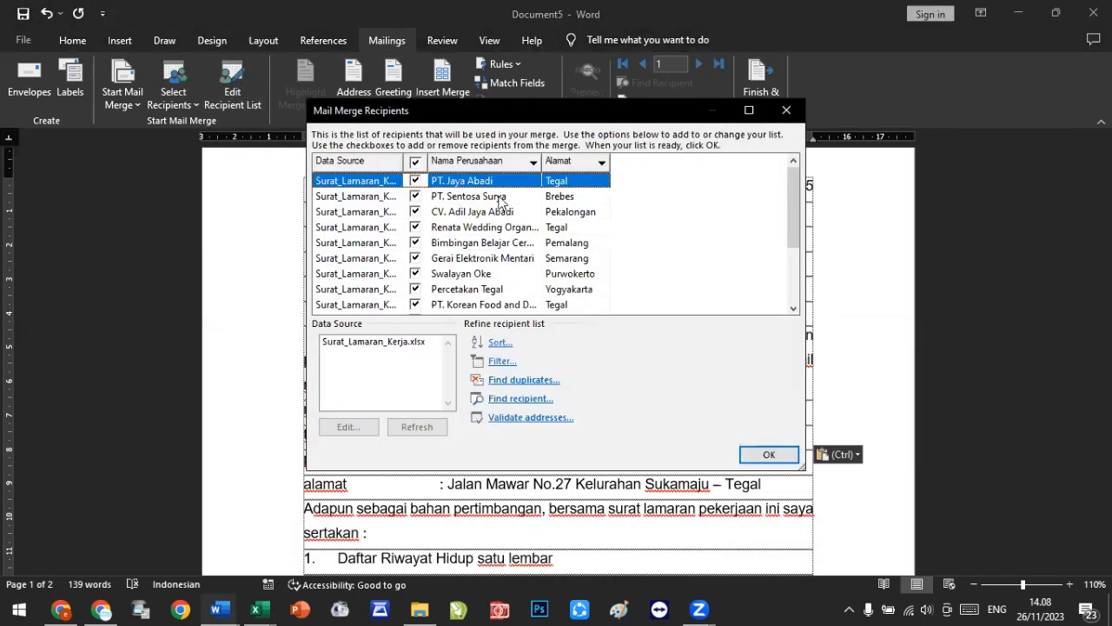
scroll(502, 205, down, 1)
scroll(498, 202, down, 1)
scroll(492, 198, up, 3)
scroll(492, 200, down, 3)
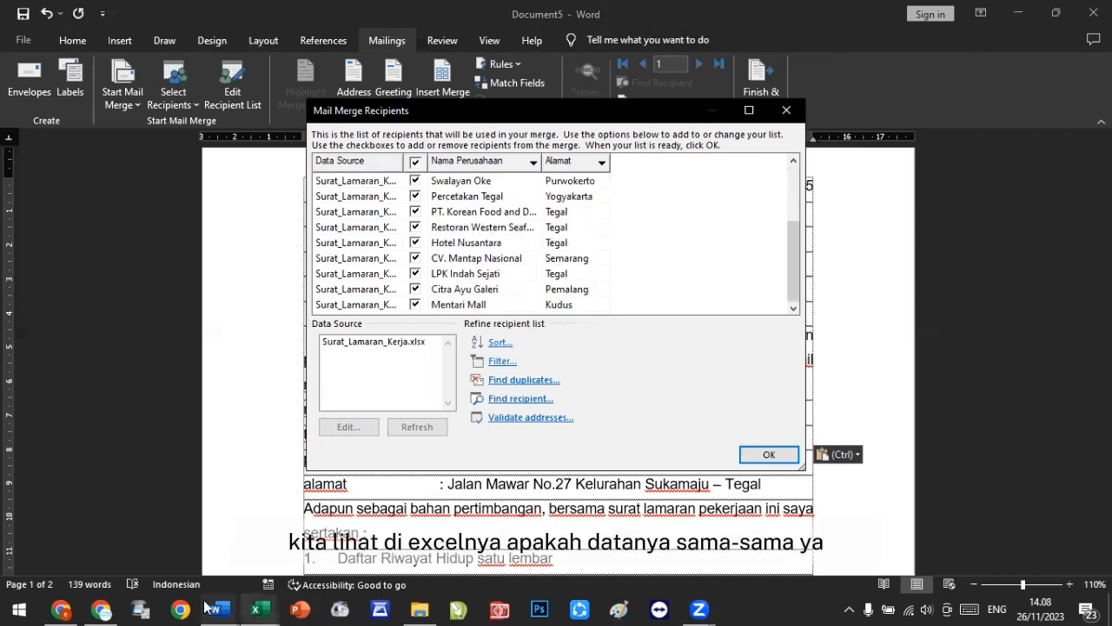
click(257, 606)
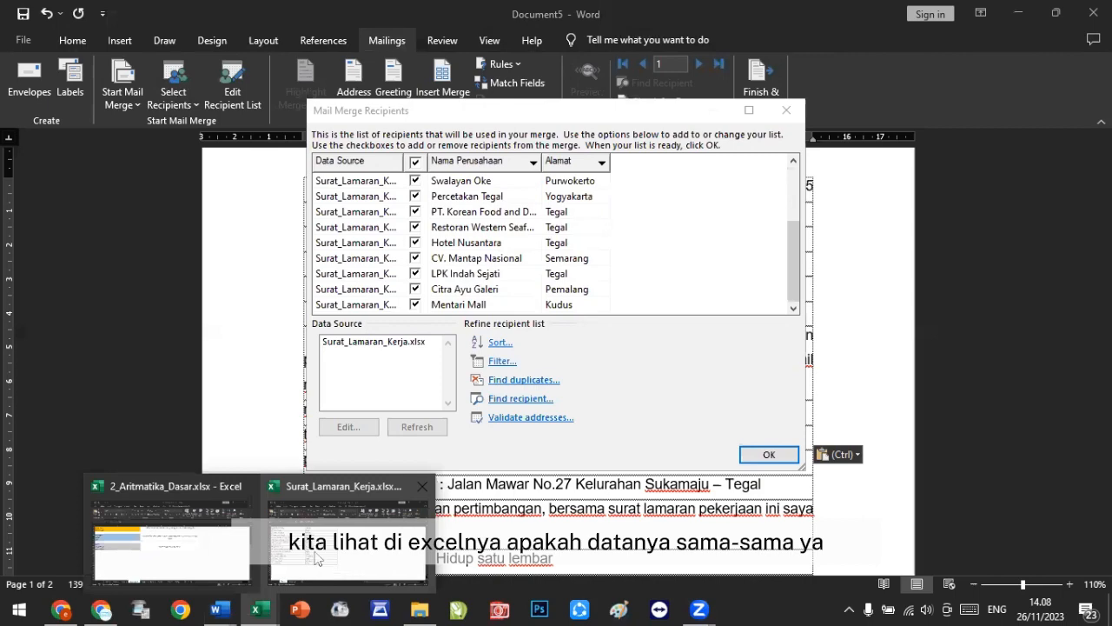
click(348, 530)
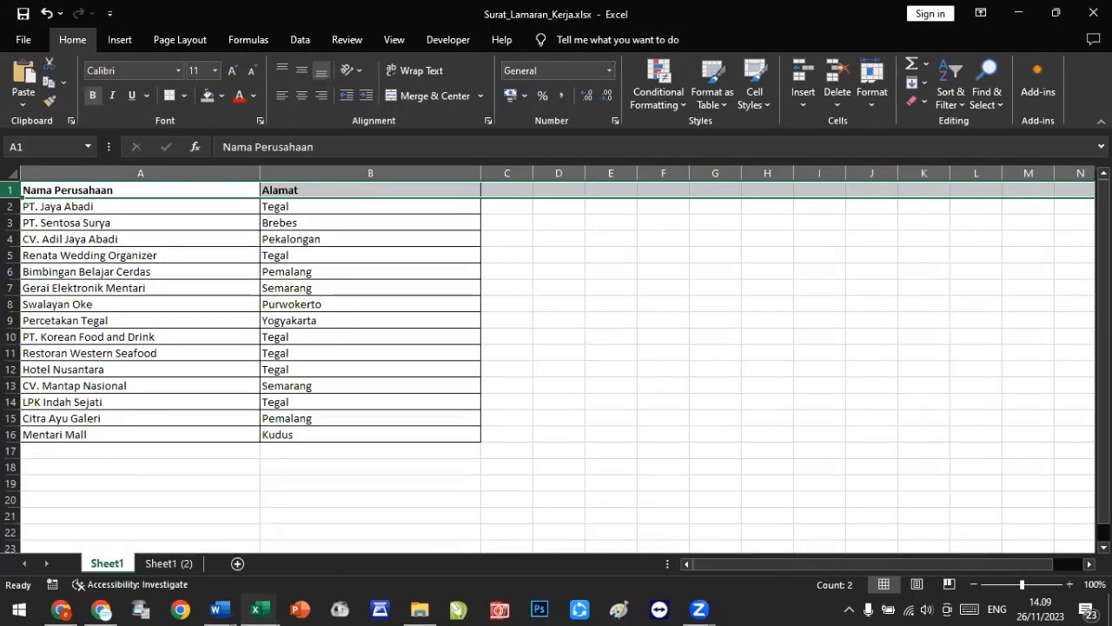
click(1023, 19)
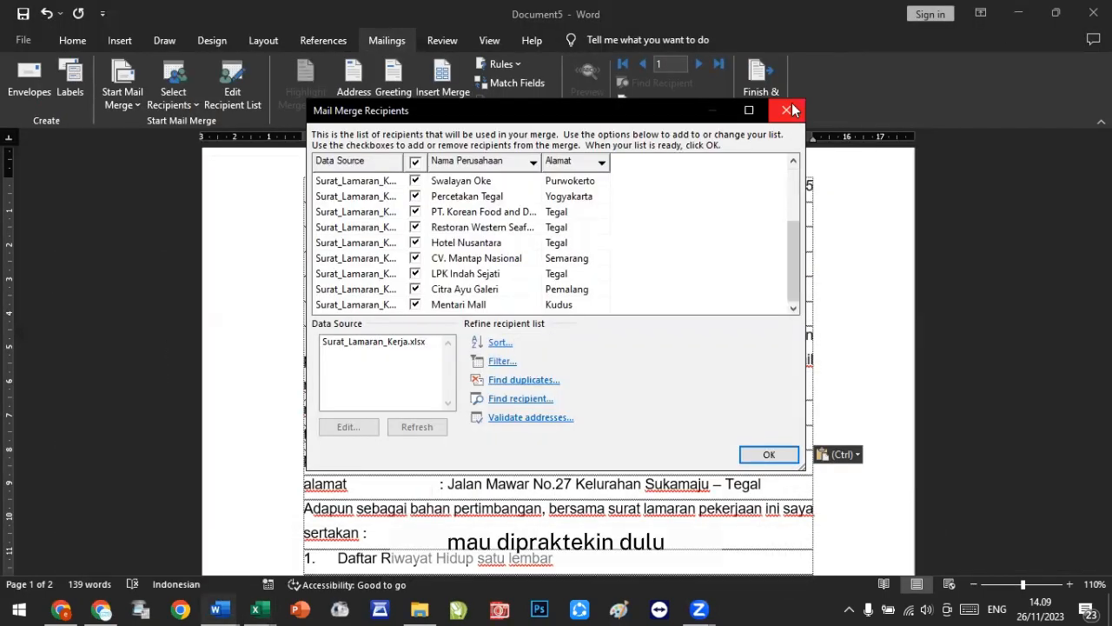
click(776, 451)
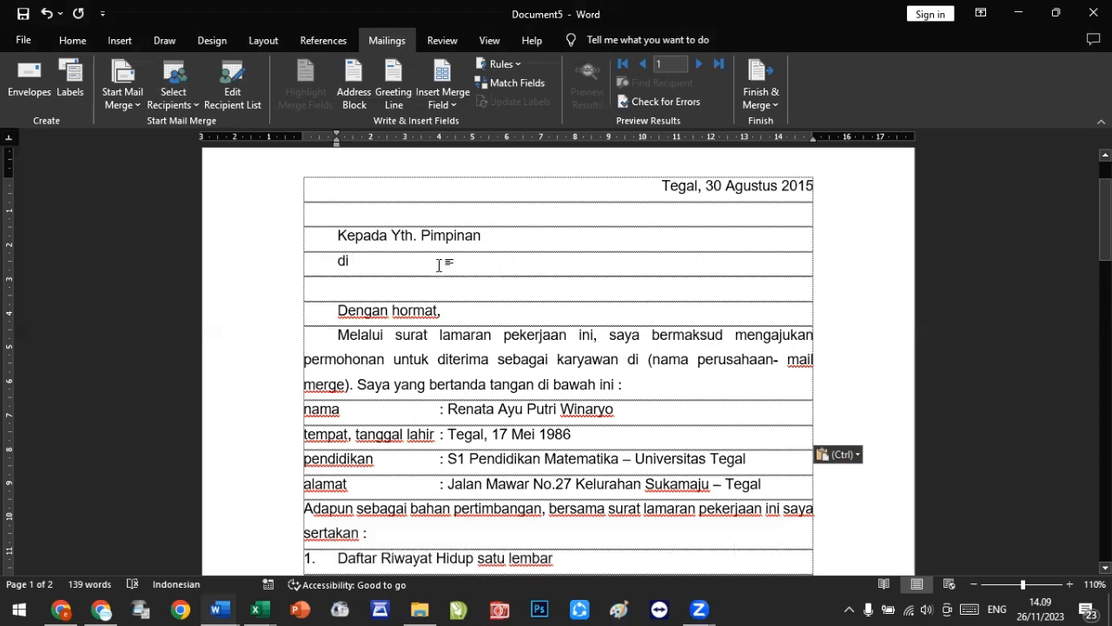
Step: Insert the Nama_Perusahaan merge field after Pimpinan and the Alamat merge field after di
click(504, 237)
click(444, 106)
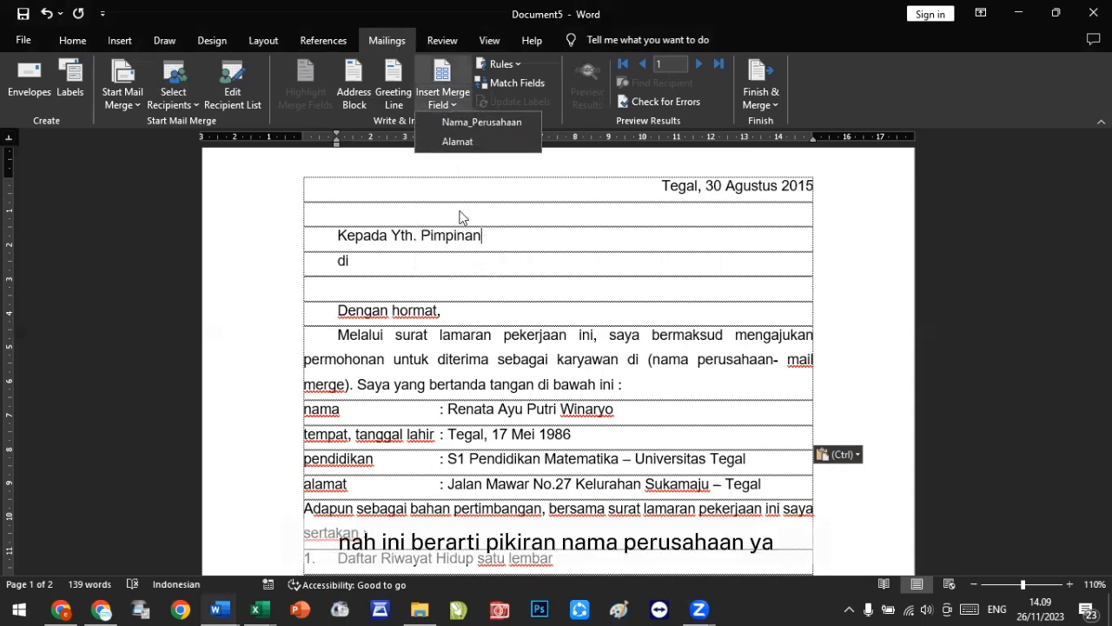
click(474, 122)
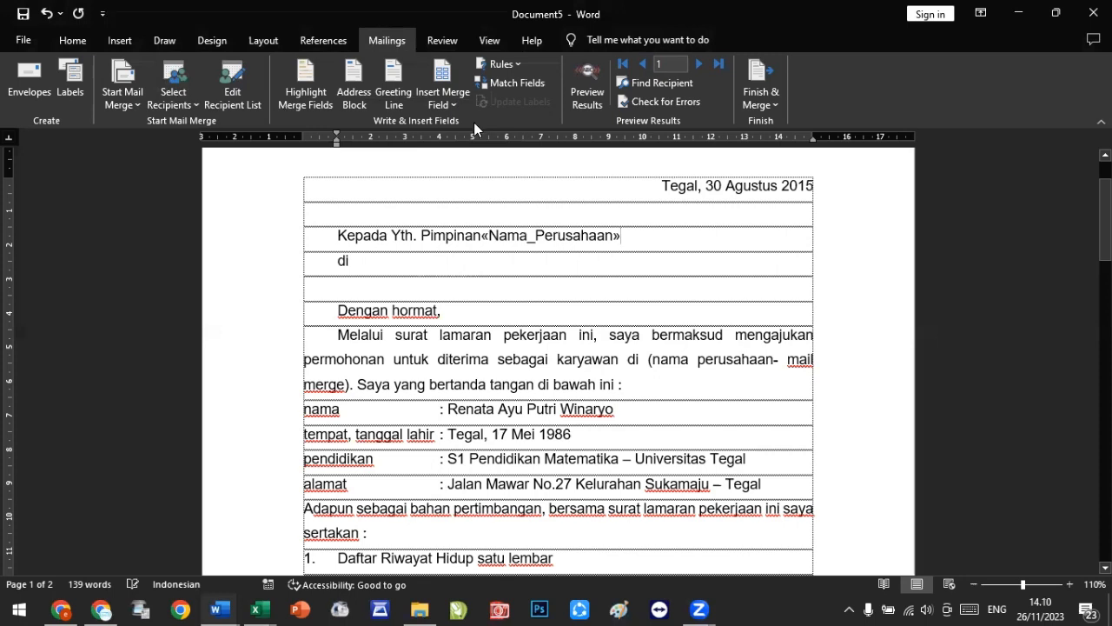
click(383, 260)
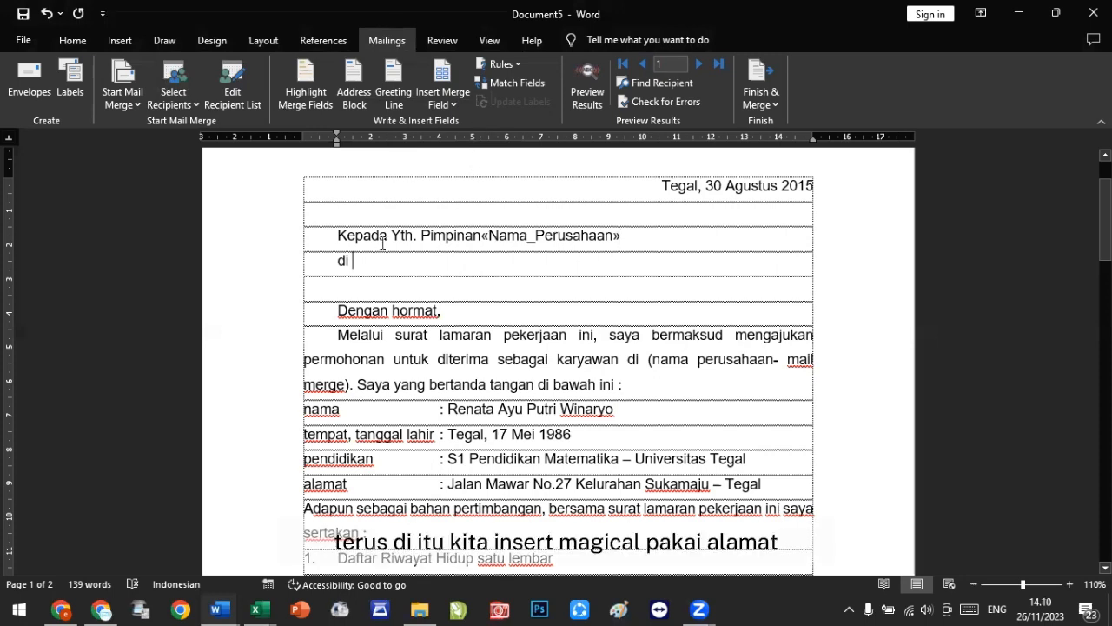
click(439, 102)
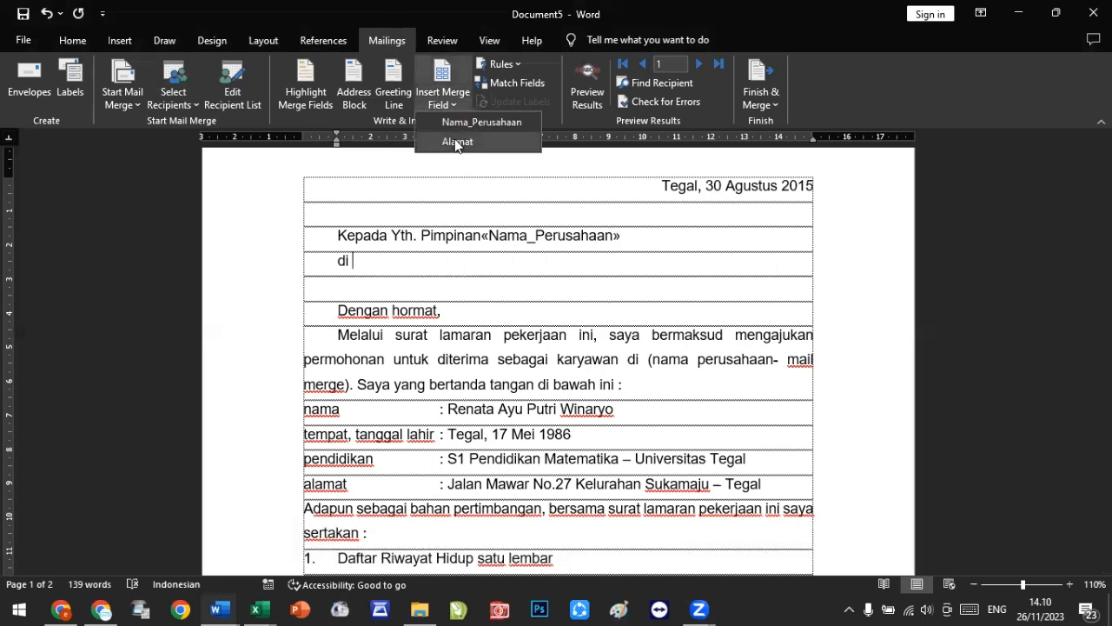
click(455, 140)
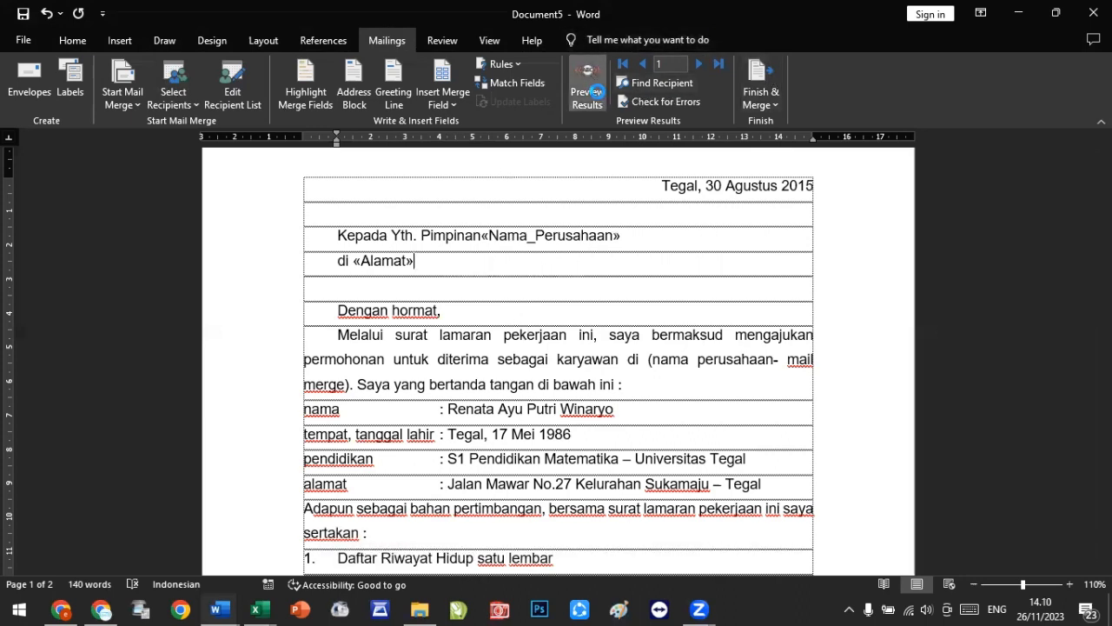
Step: Toggle the merge results preview, then add a space between Pimpinan and the Nama_Perusahaan field
click(595, 96)
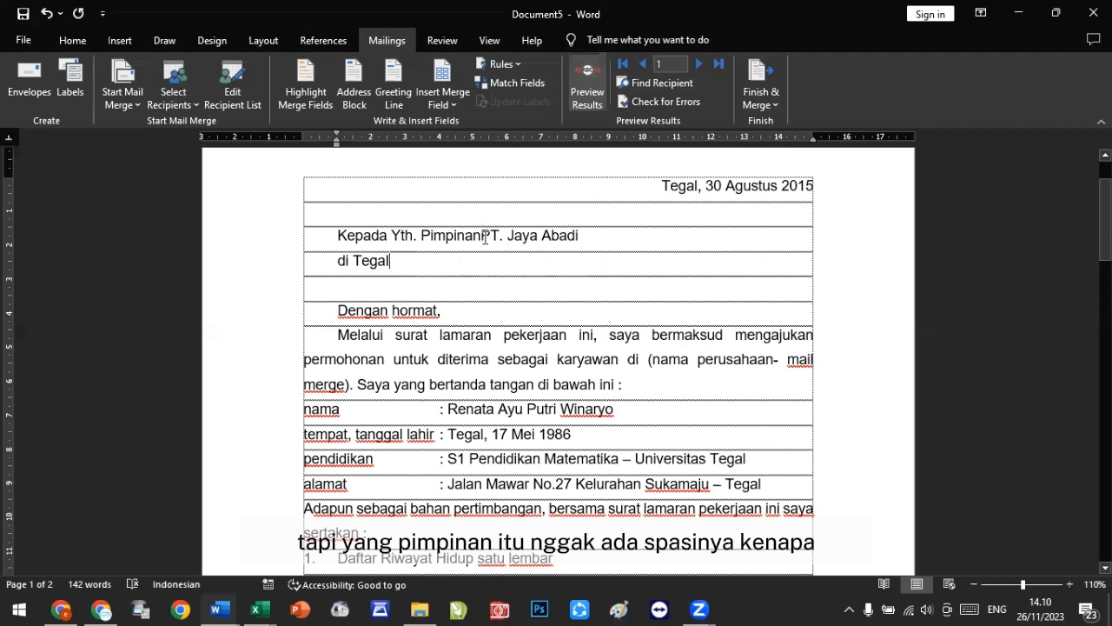
click(583, 77)
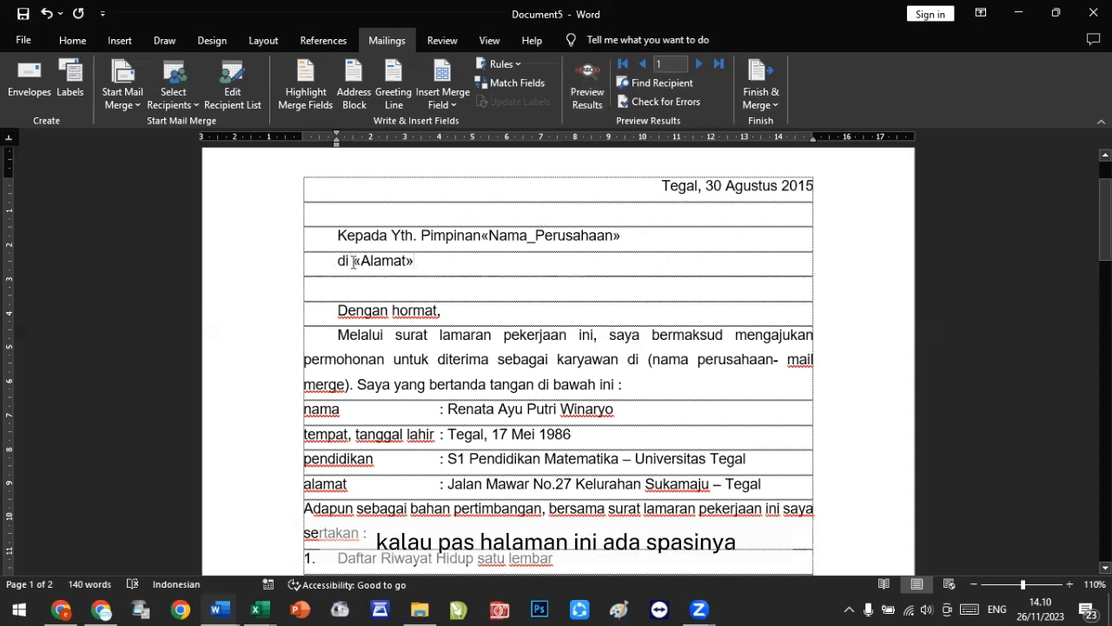
click(484, 236)
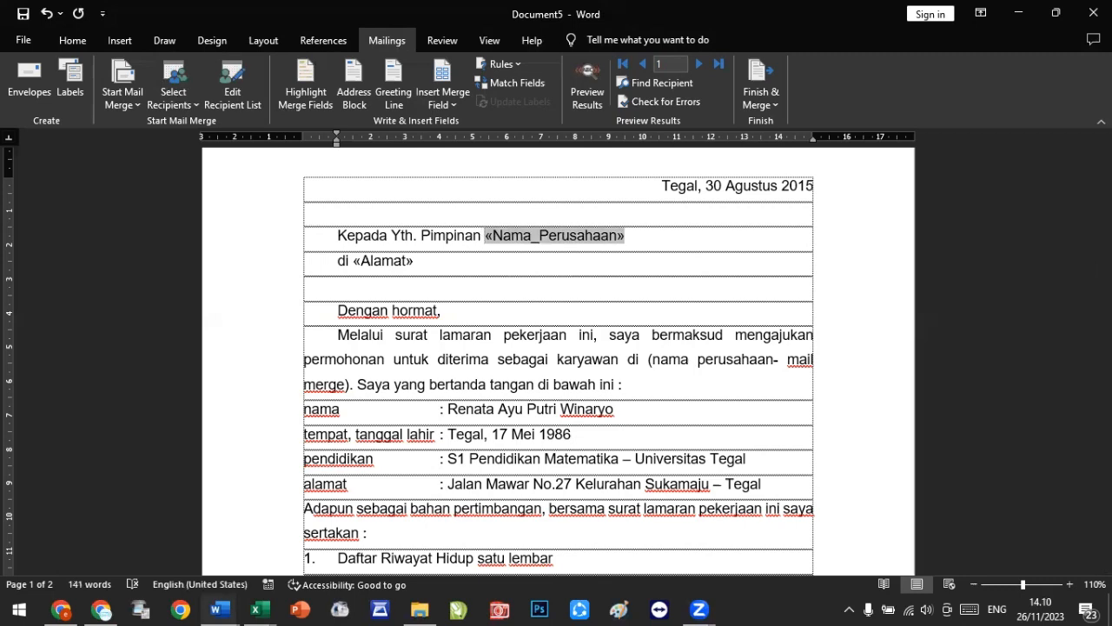
Step: Replace the placeholder (nama perusahaan- mail merge) in the opening paragraph with the Nama_Perusahaan field and recheck the recipient list
click(713, 363)
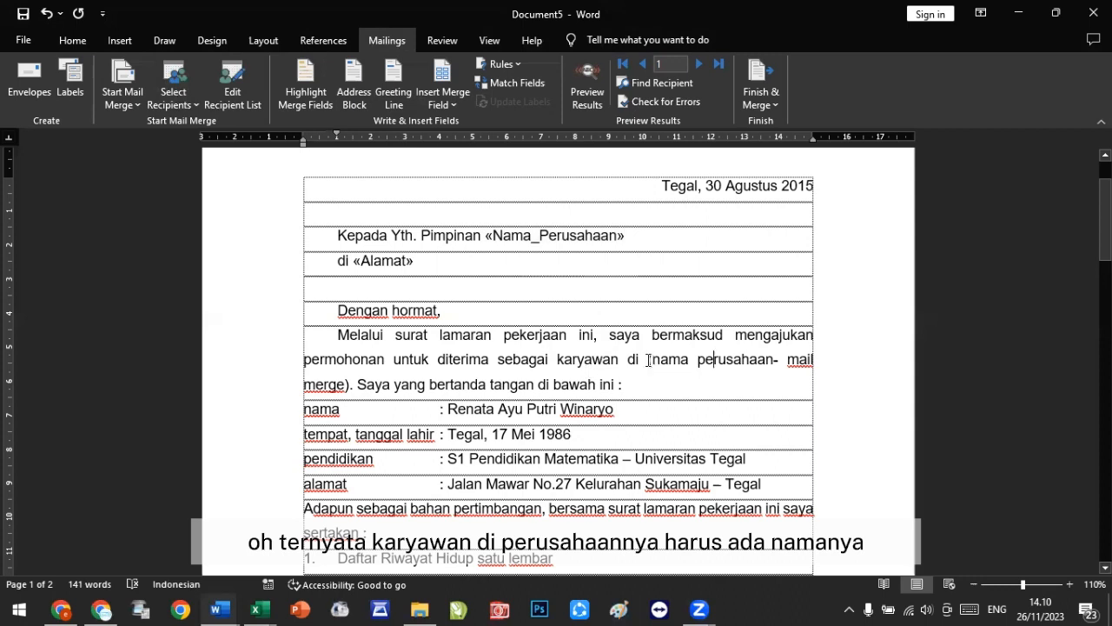
drag(650, 359, 353, 383)
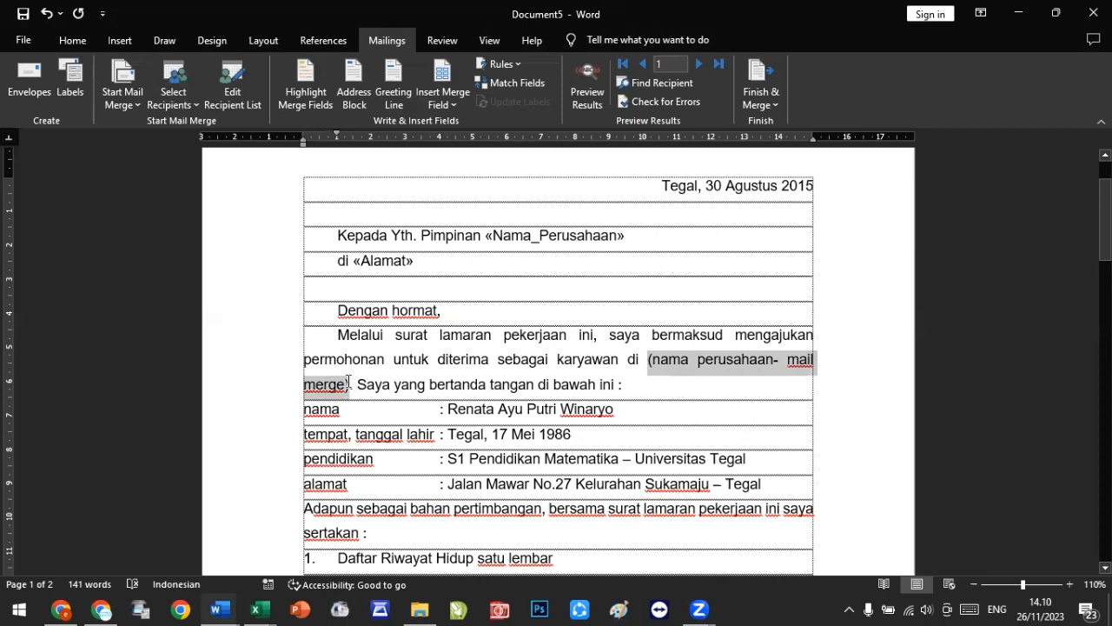
key(Delete)
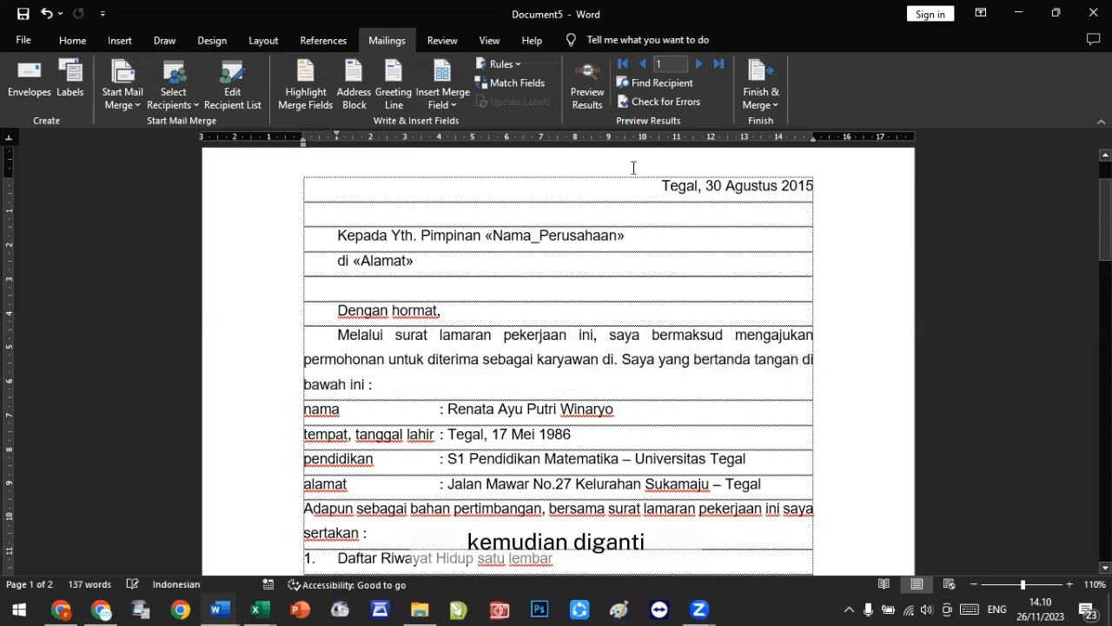
click(446, 104)
click(458, 121)
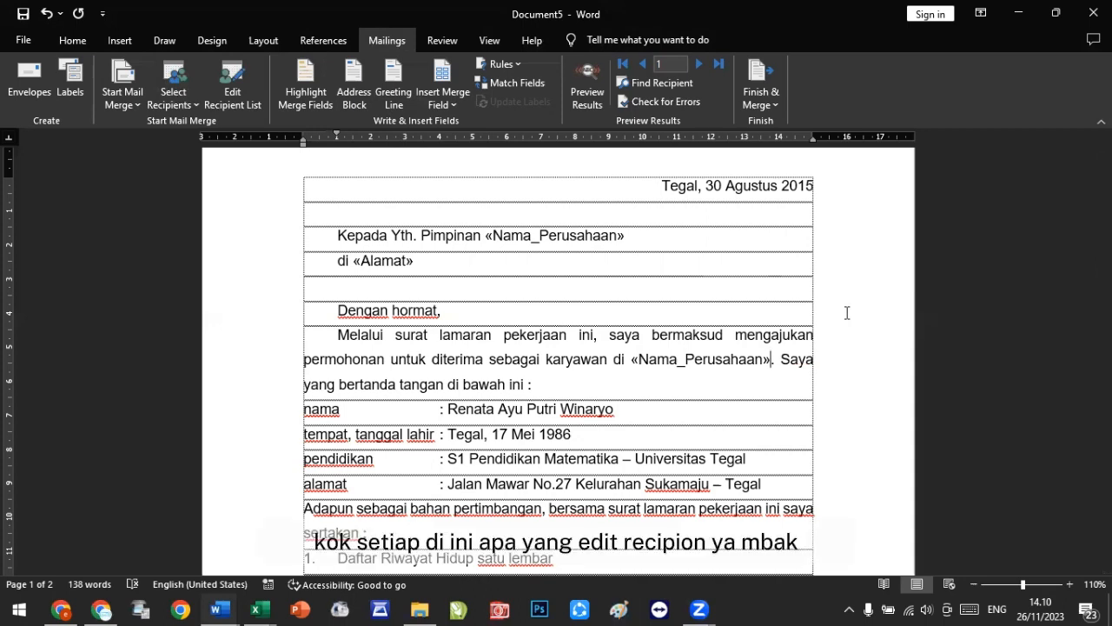
click(237, 94)
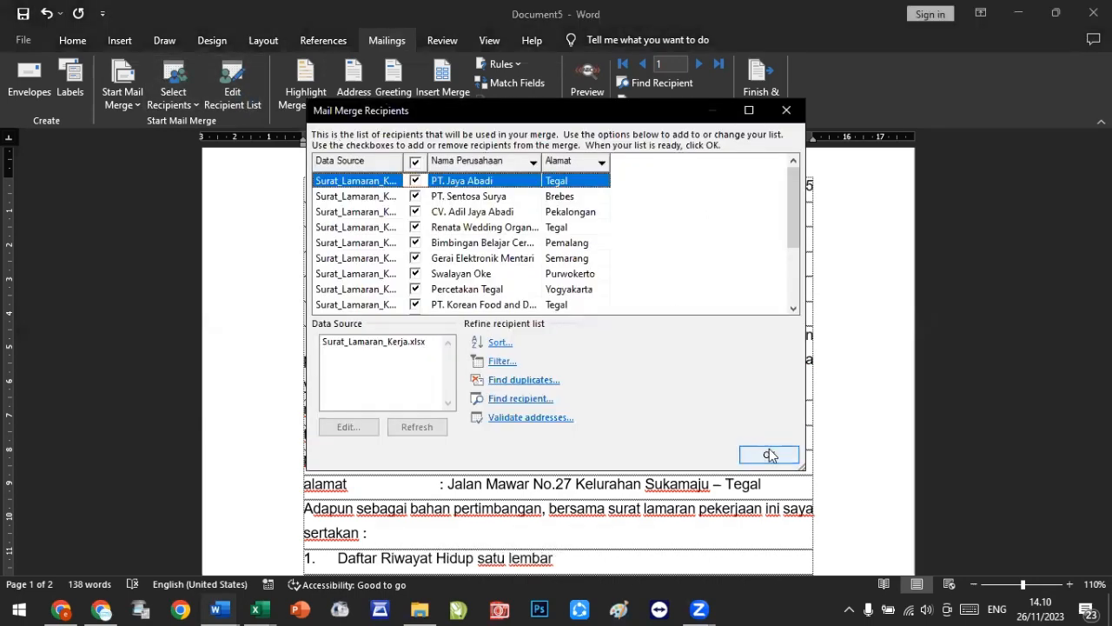
click(769, 455)
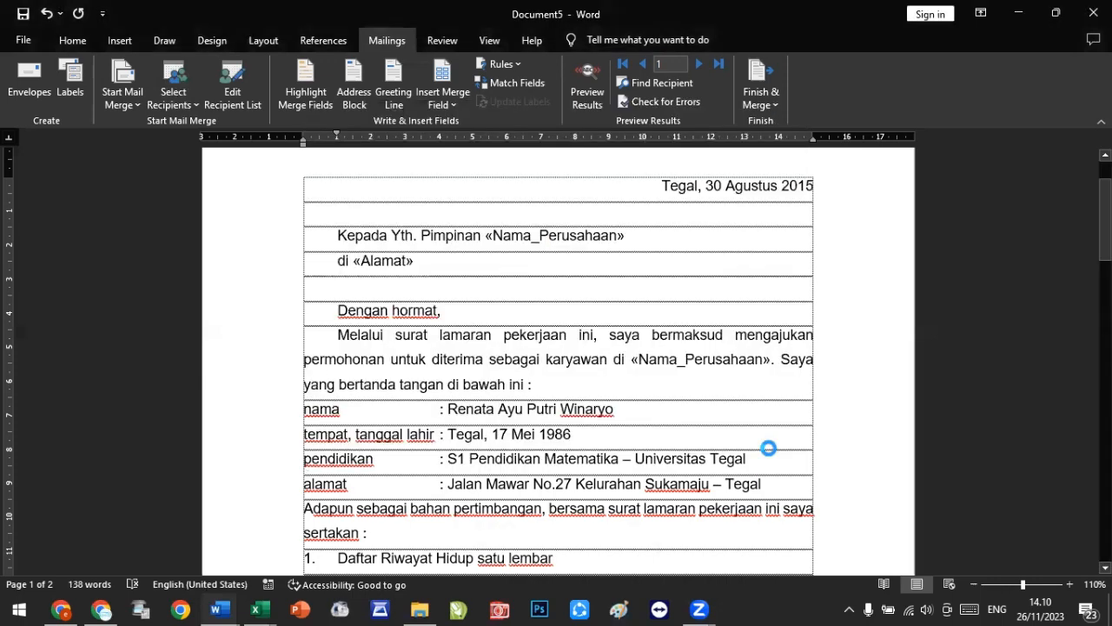
Step: Delete the Nama_Perusahaan field following Pimpinan in the recipient line
click(421, 234)
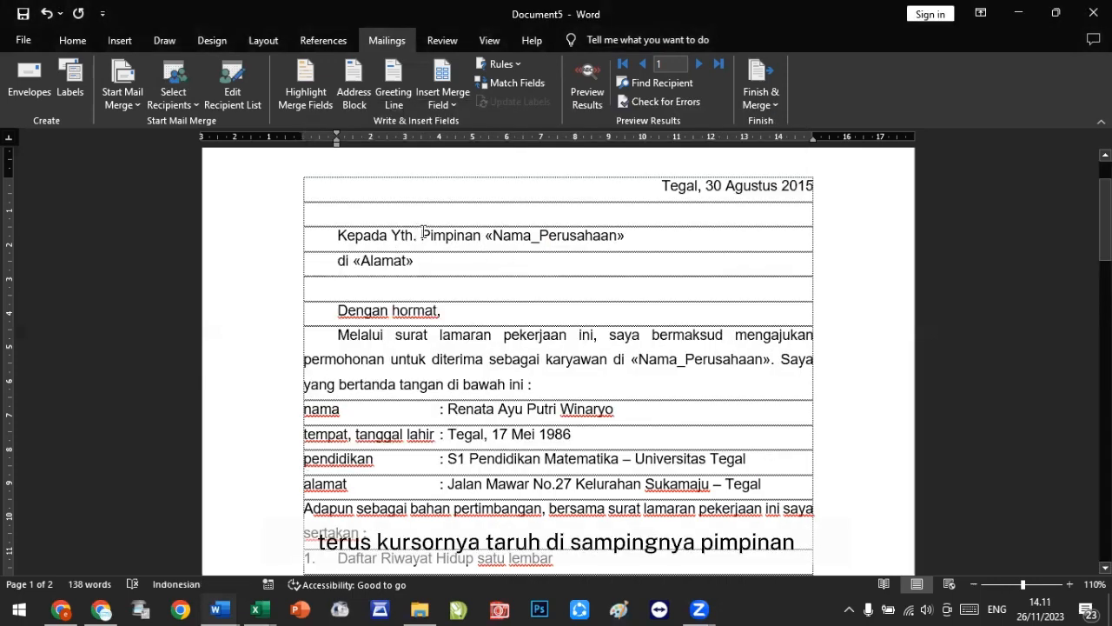
drag(422, 235, 628, 243)
click(483, 235)
key(Delete)
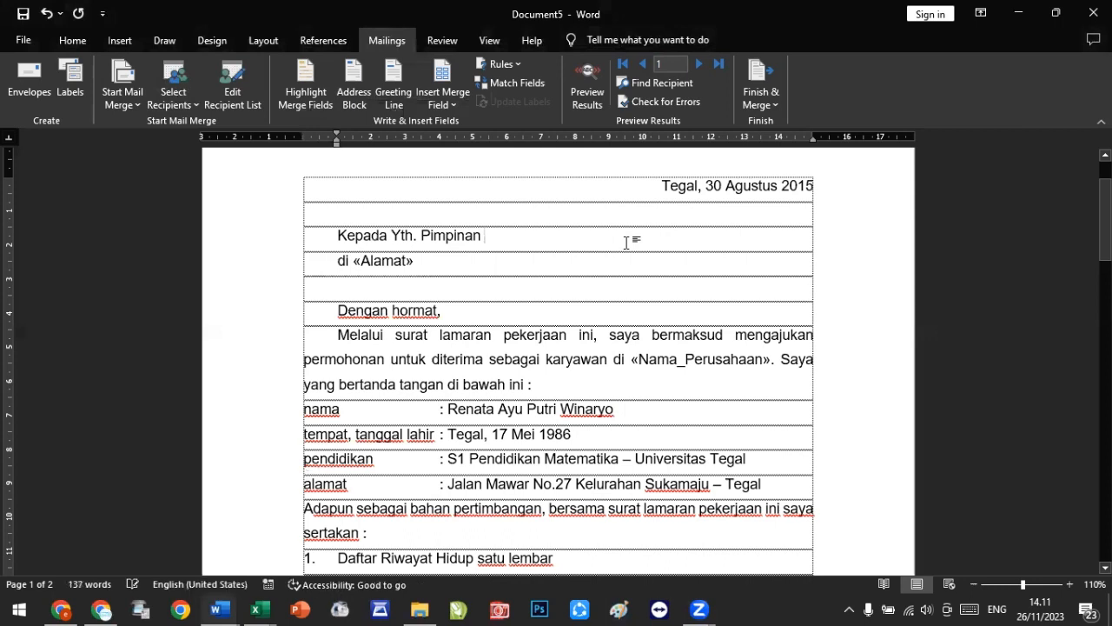
Step: Insert the Nama_Perusahaan merge field after Pimpinan in the recipient line
click(458, 94)
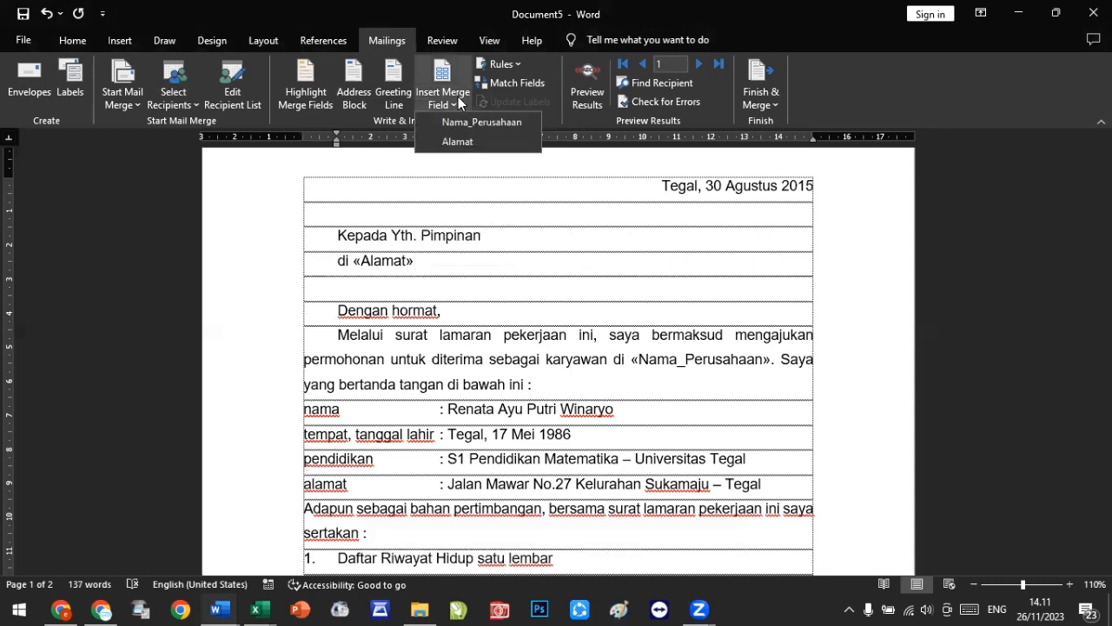
click(465, 129)
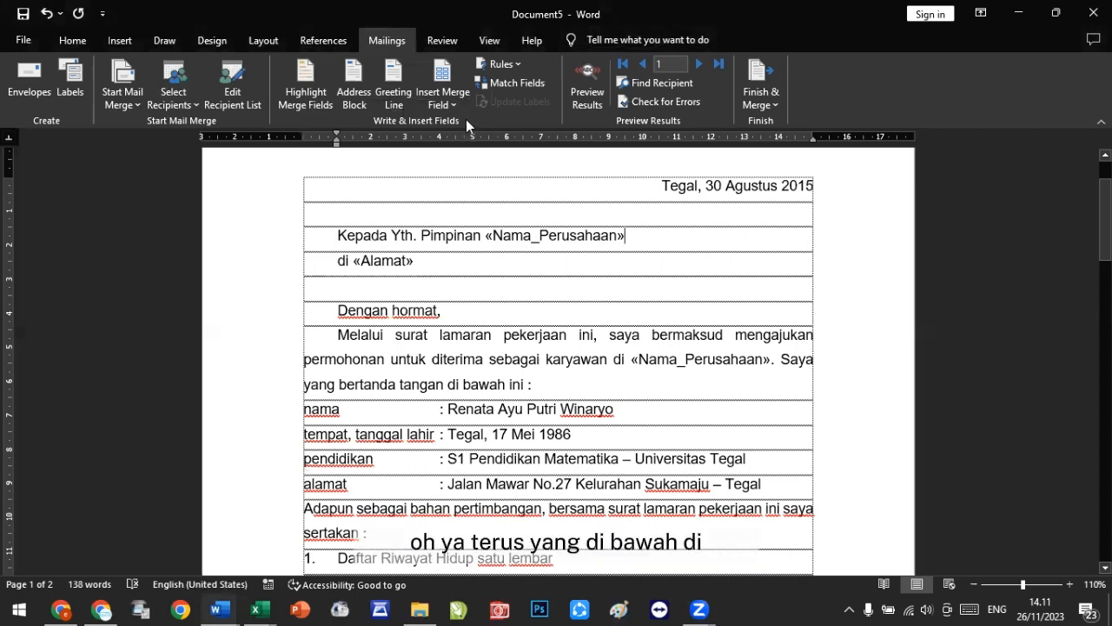
click(350, 263)
click(453, 101)
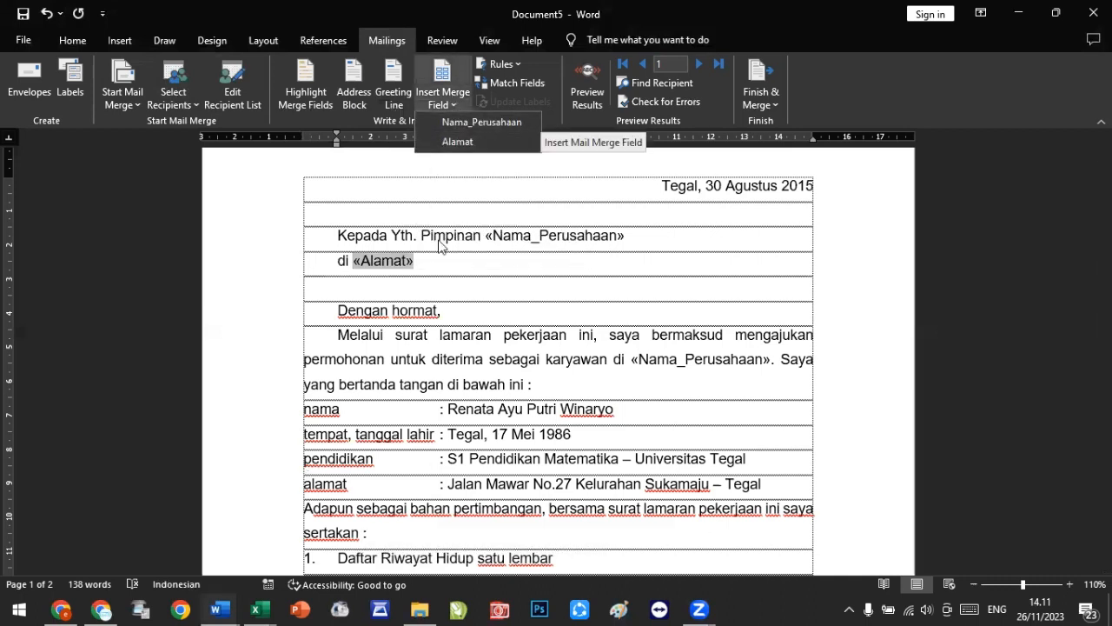
click(434, 265)
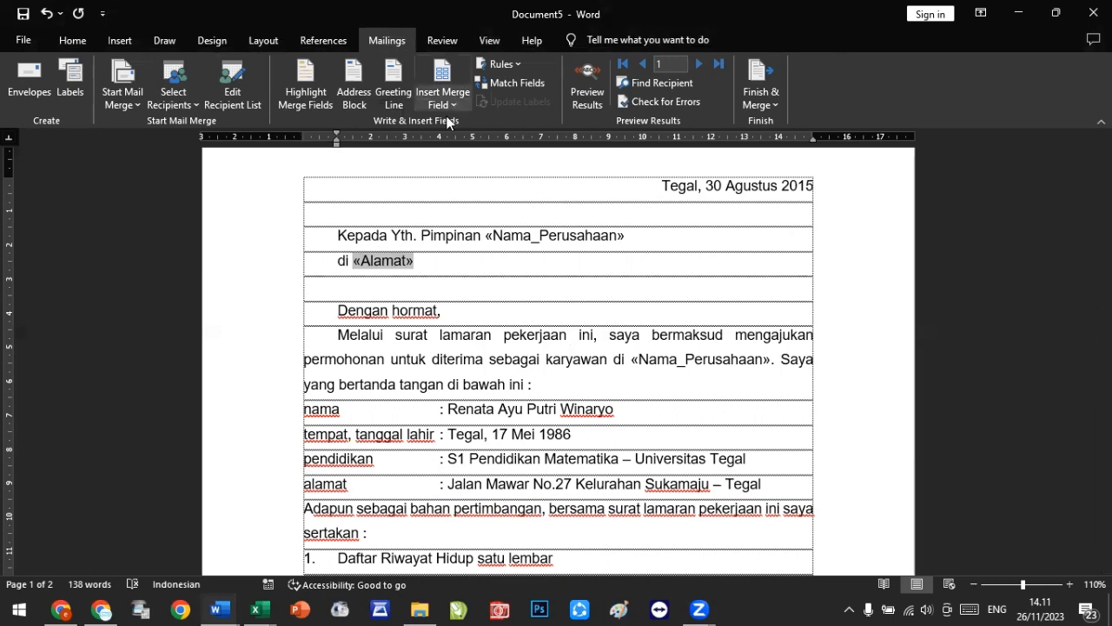
click(444, 79)
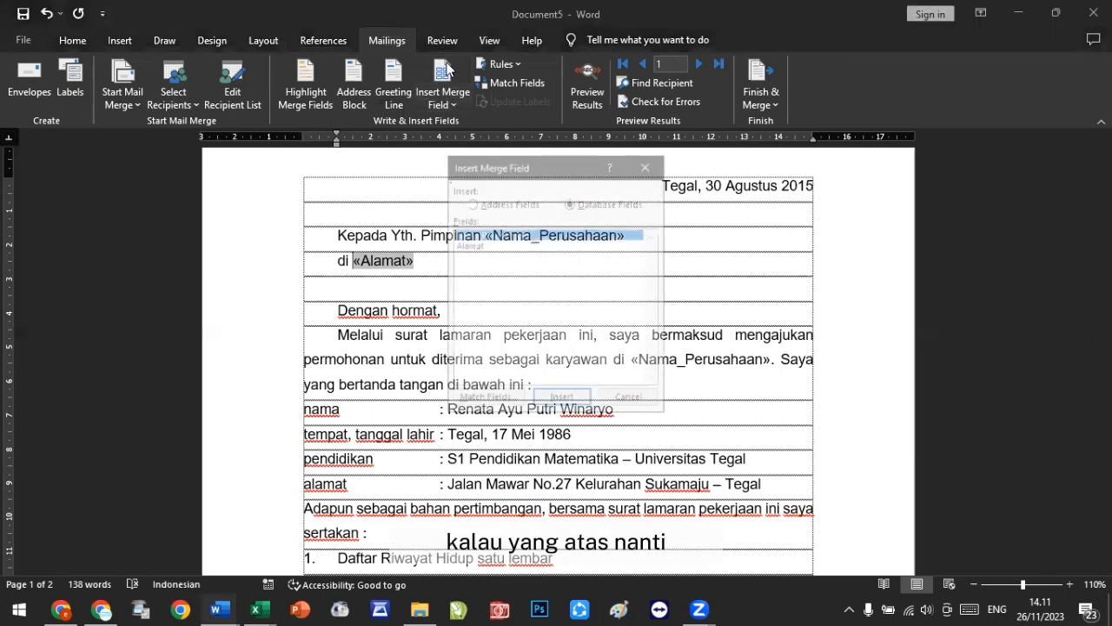
drag(528, 174, 528, 150)
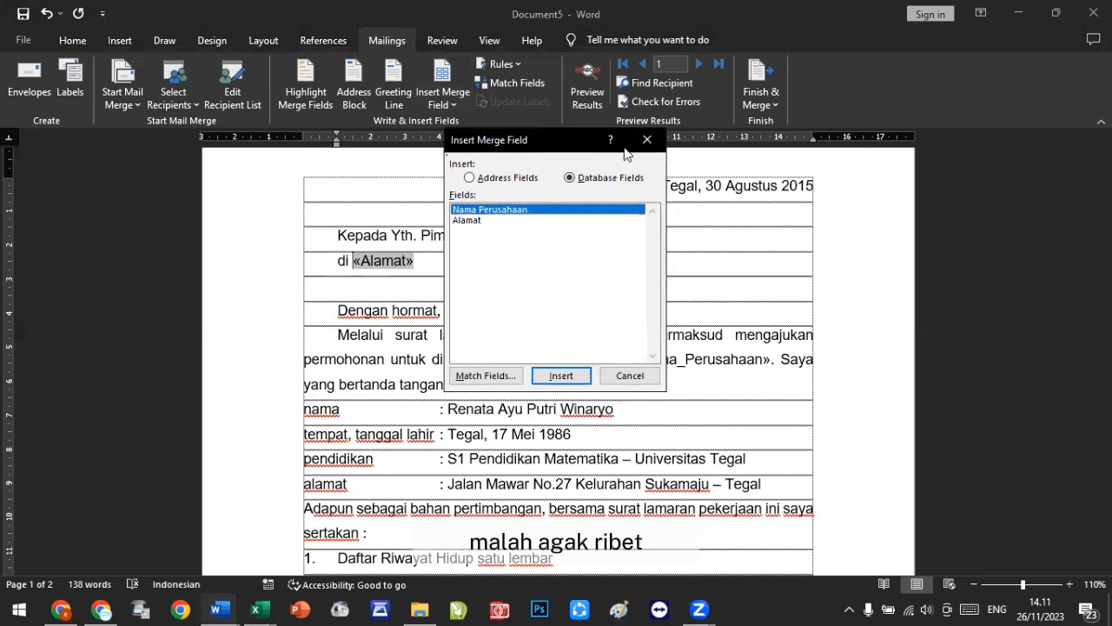
click(648, 139)
click(457, 103)
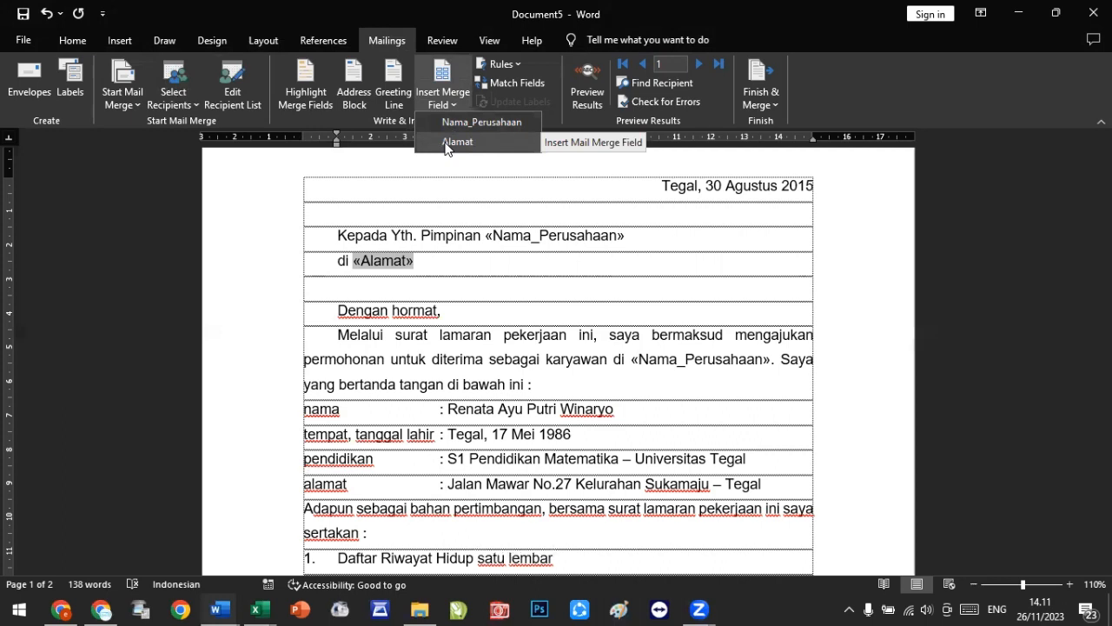
click(507, 265)
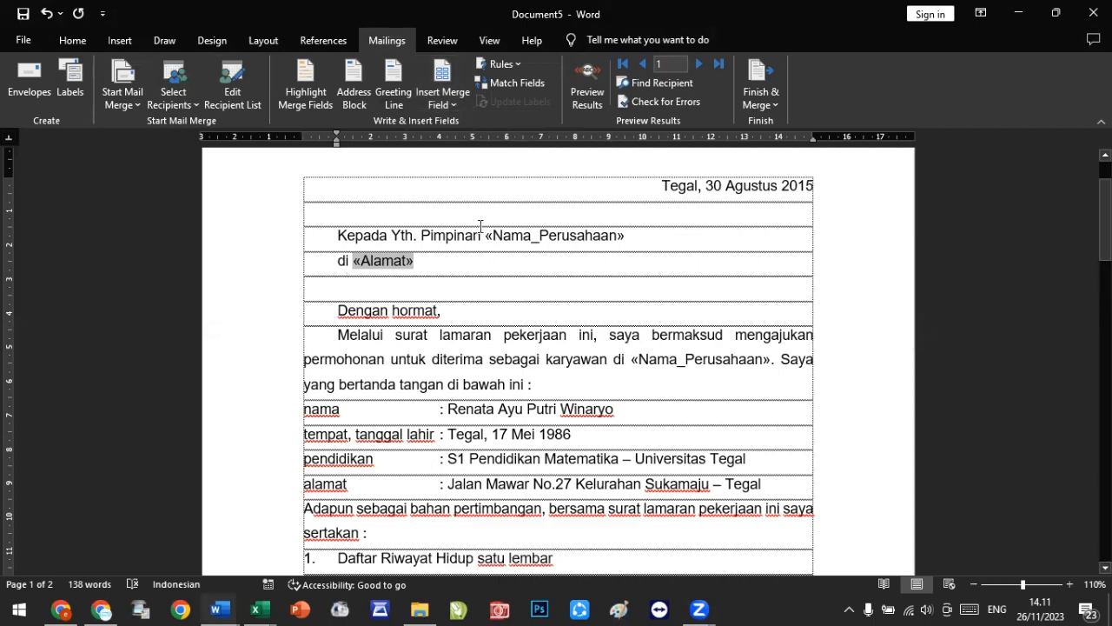
click(650, 359)
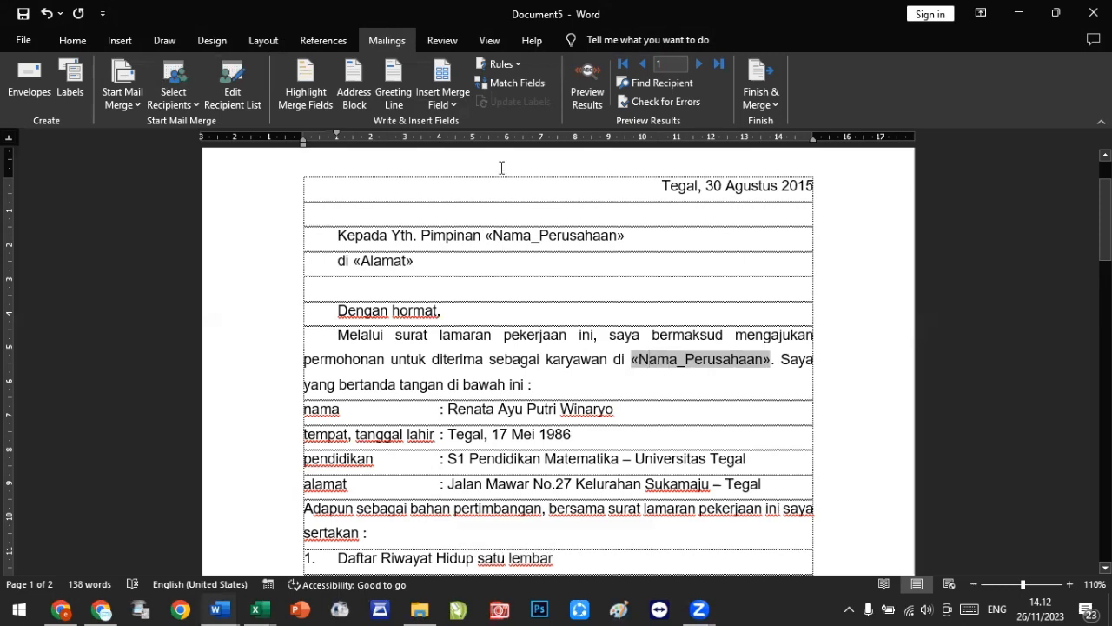
click(447, 102)
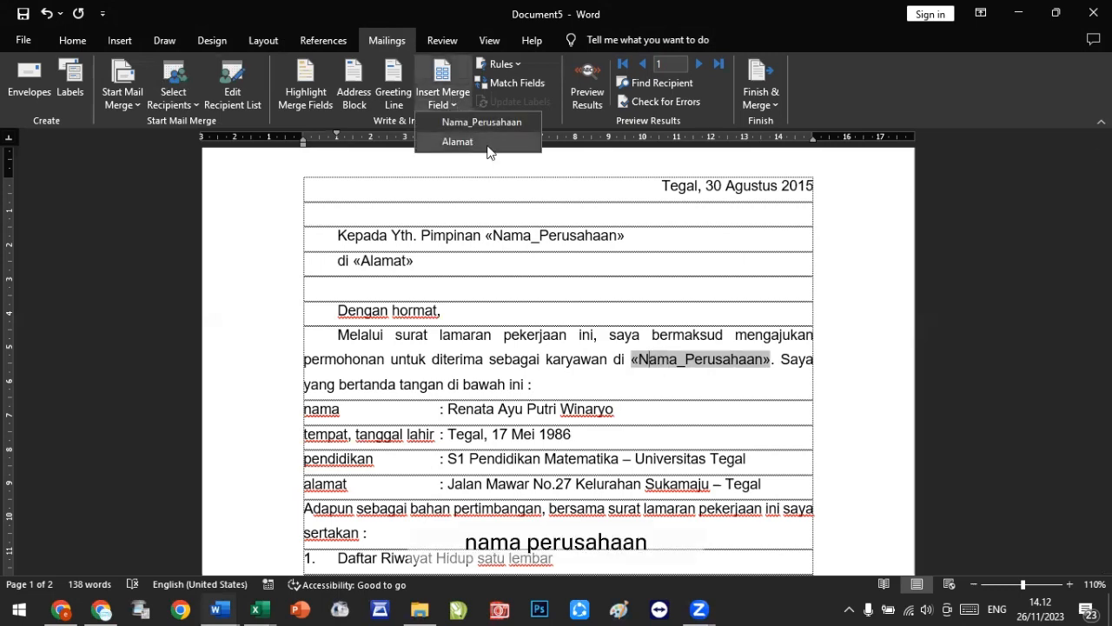
click(740, 399)
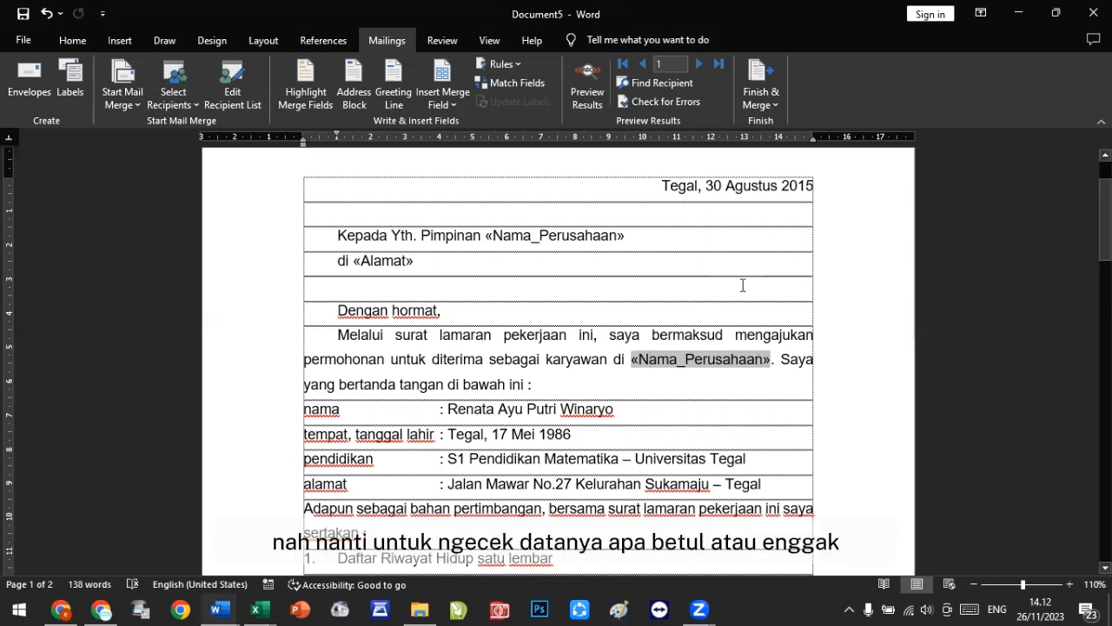
Step: Turn on the merge results preview and step through the recipient records up to record 15
click(578, 82)
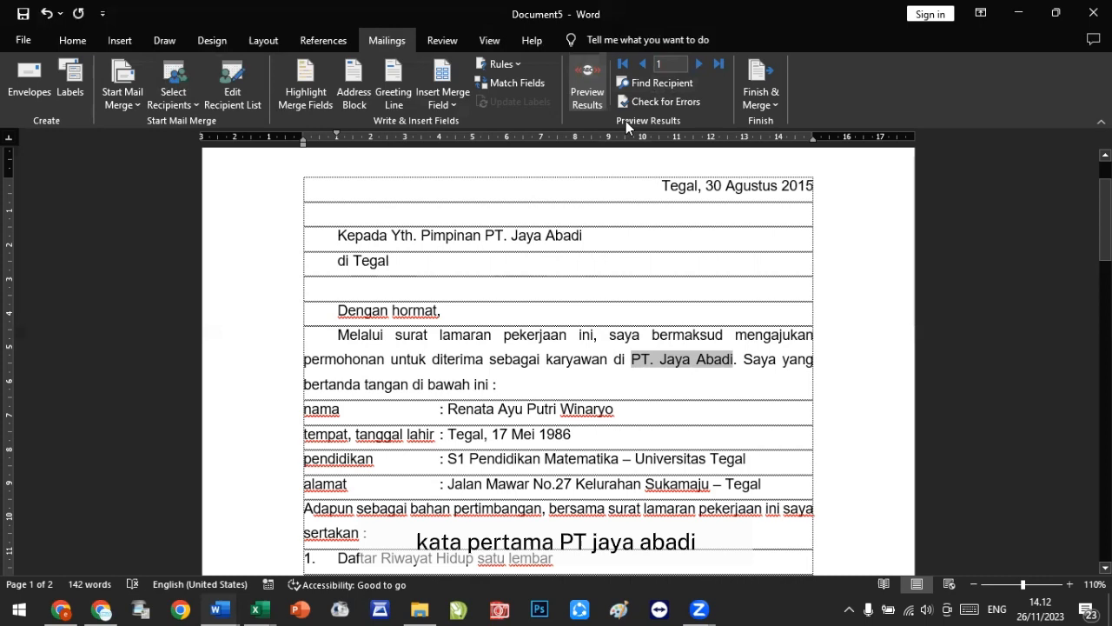
click(697, 63)
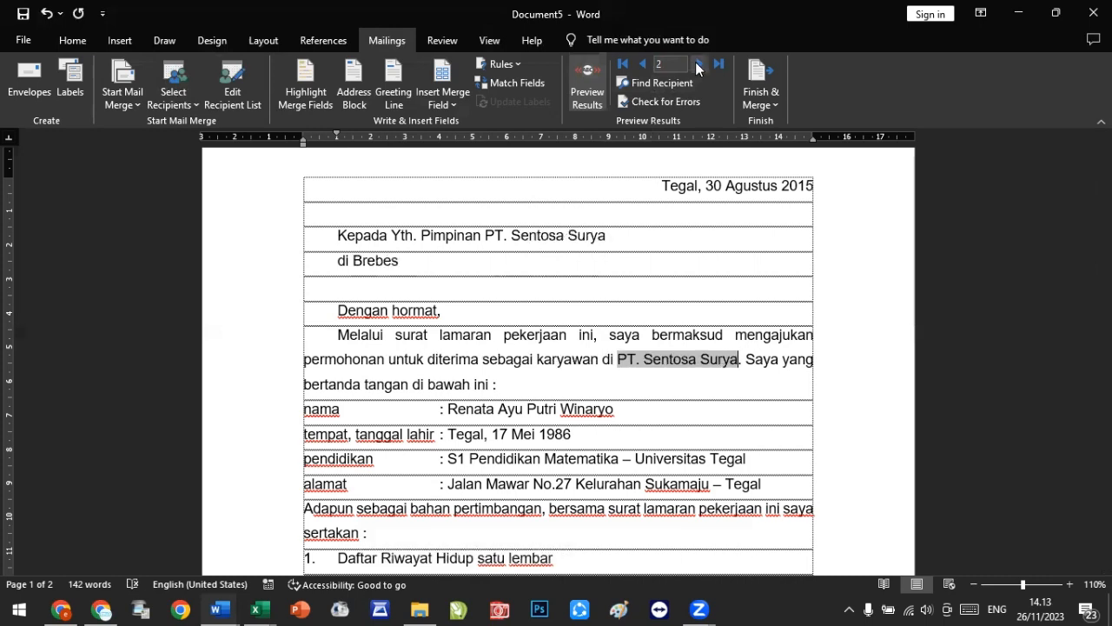
click(697, 64)
click(697, 64)
click(697, 64)
click(697, 63)
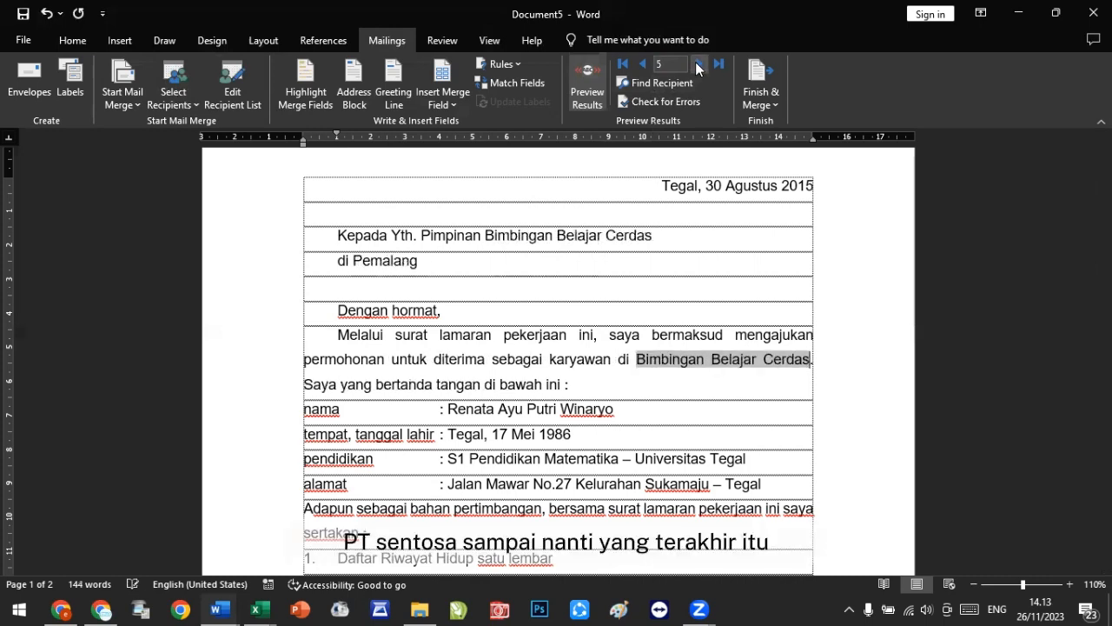
click(697, 63)
click(697, 63)
click(697, 64)
click(697, 64)
click(697, 64)
click(697, 64)
click(695, 64)
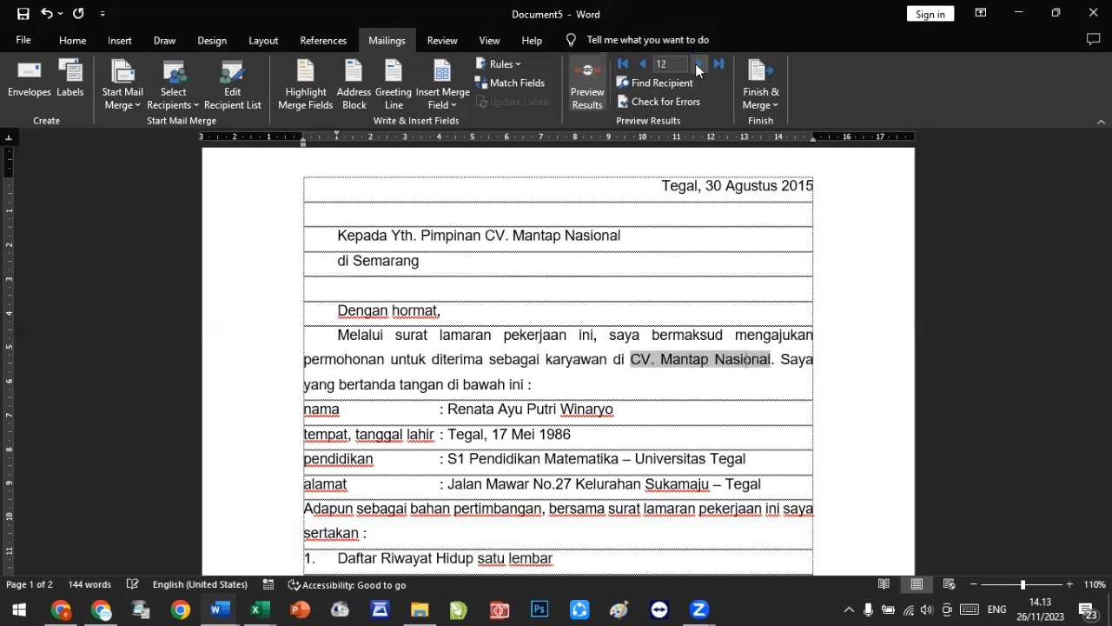
click(695, 64)
click(695, 64)
click(695, 63)
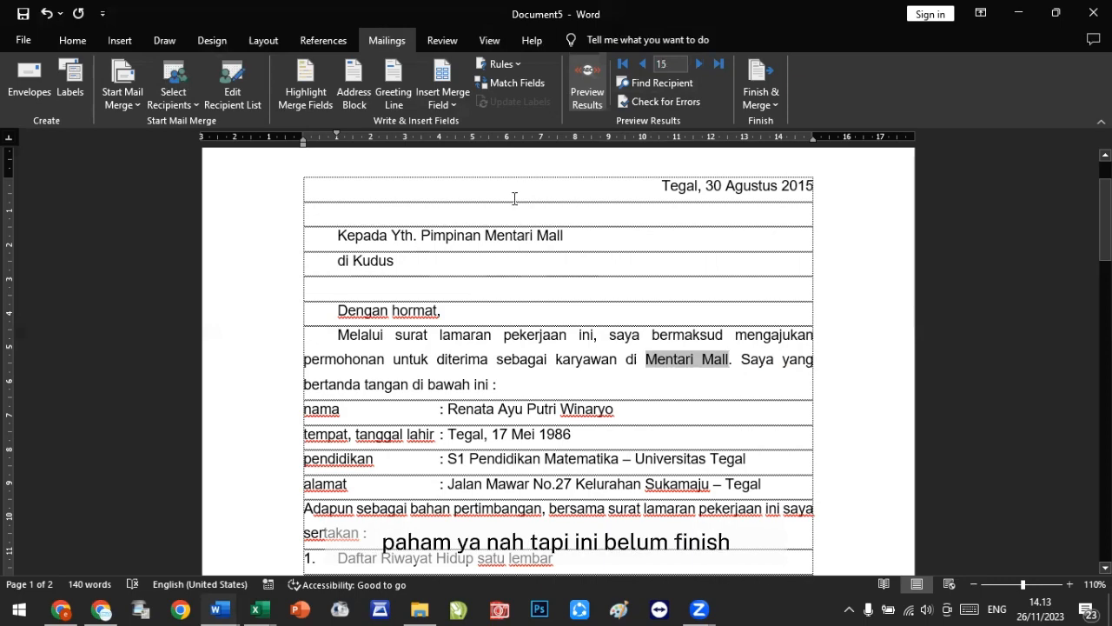
Step: Finish the merge by editing individual documents, merging all records into a new document
scroll(514, 198, down, 15)
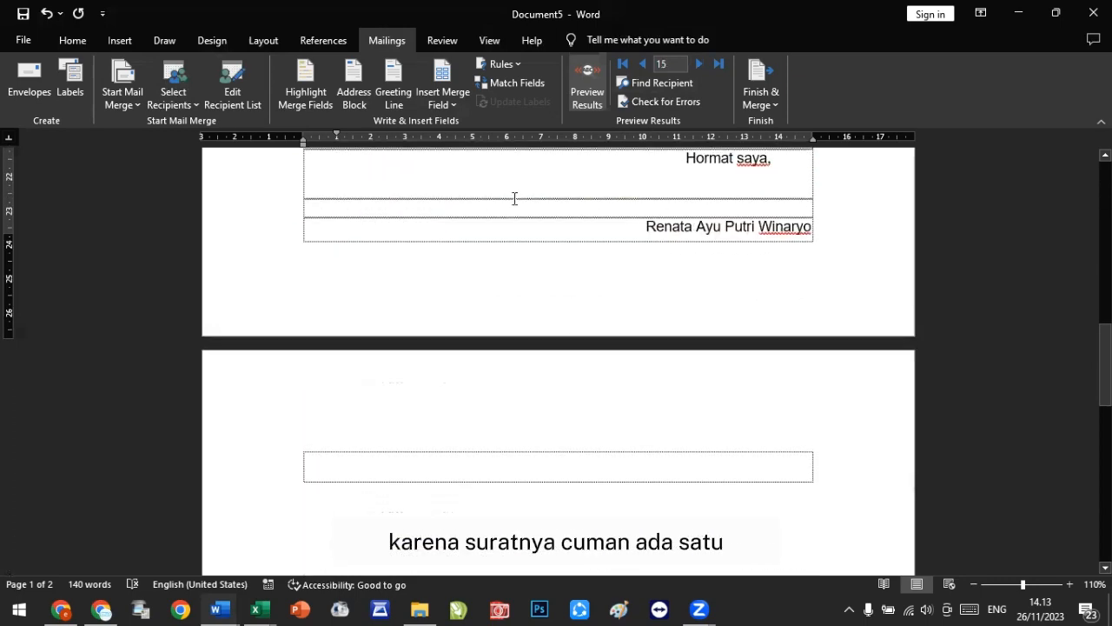
scroll(515, 198, up, 3)
scroll(515, 198, down, 5)
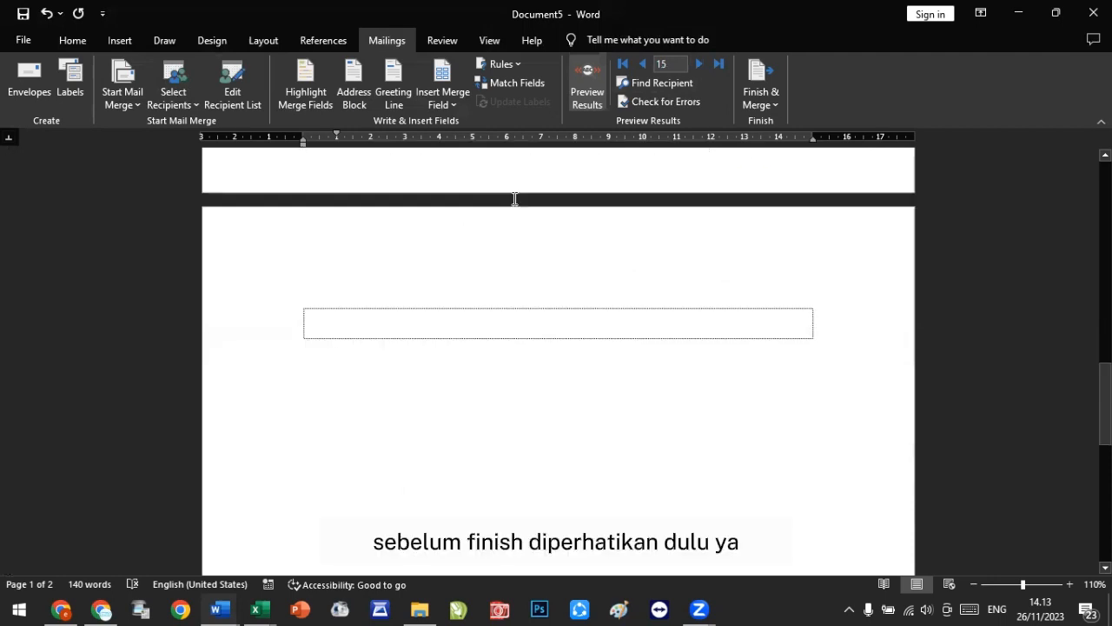
scroll(515, 198, down, 1)
scroll(514, 198, up, 4)
scroll(425, 347, down, 2)
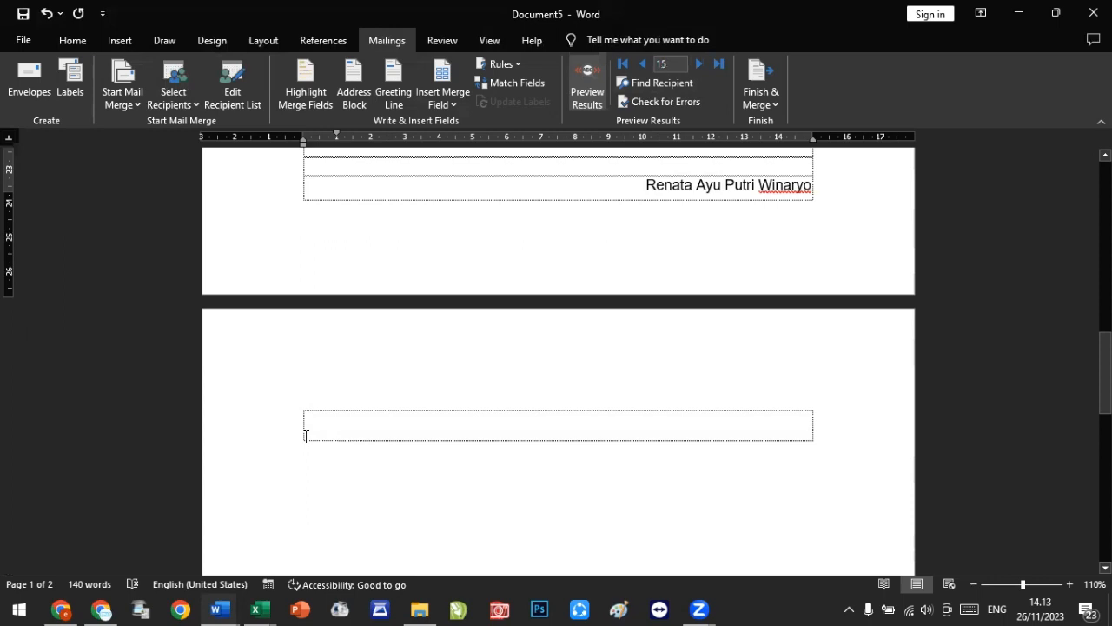
click(761, 98)
click(800, 122)
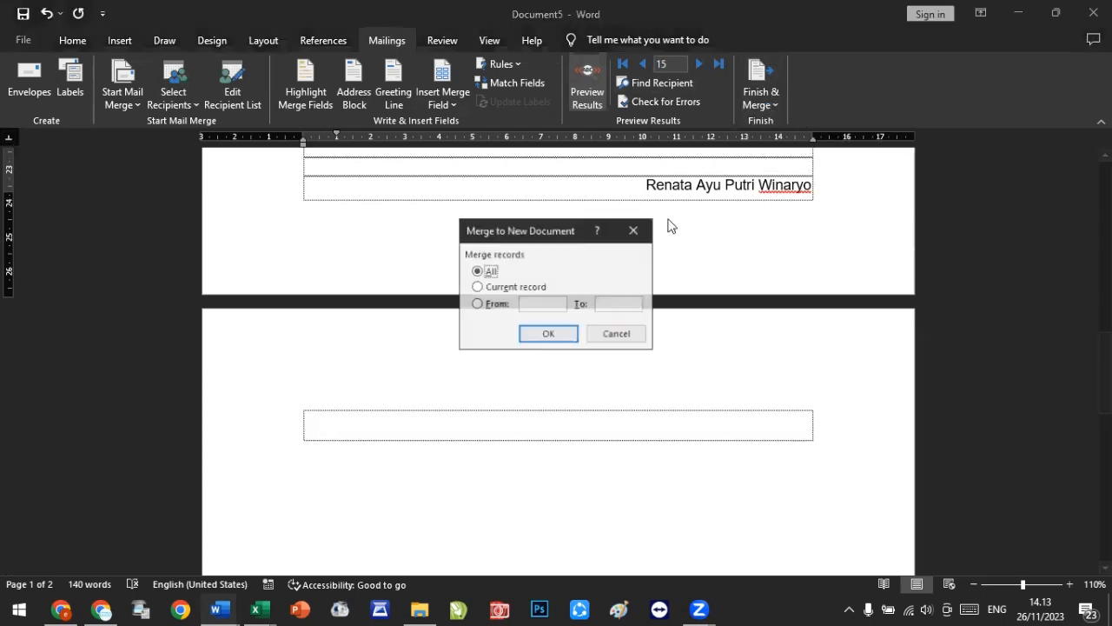
click(526, 334)
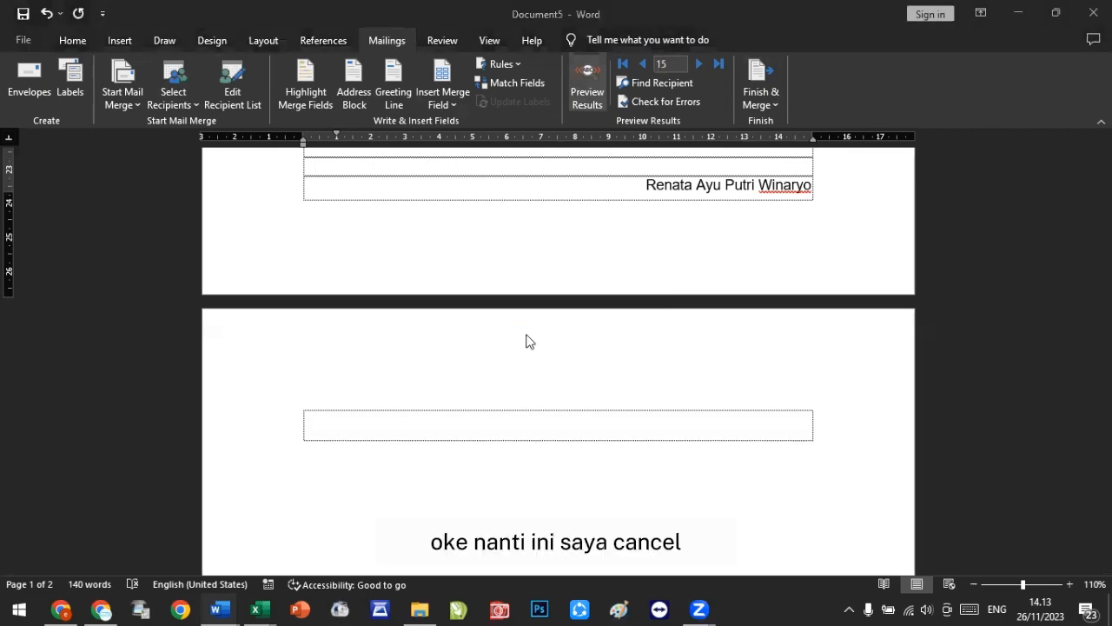
Step: Scroll through the merged letters and close that document without saving
scroll(588, 348, down, 18)
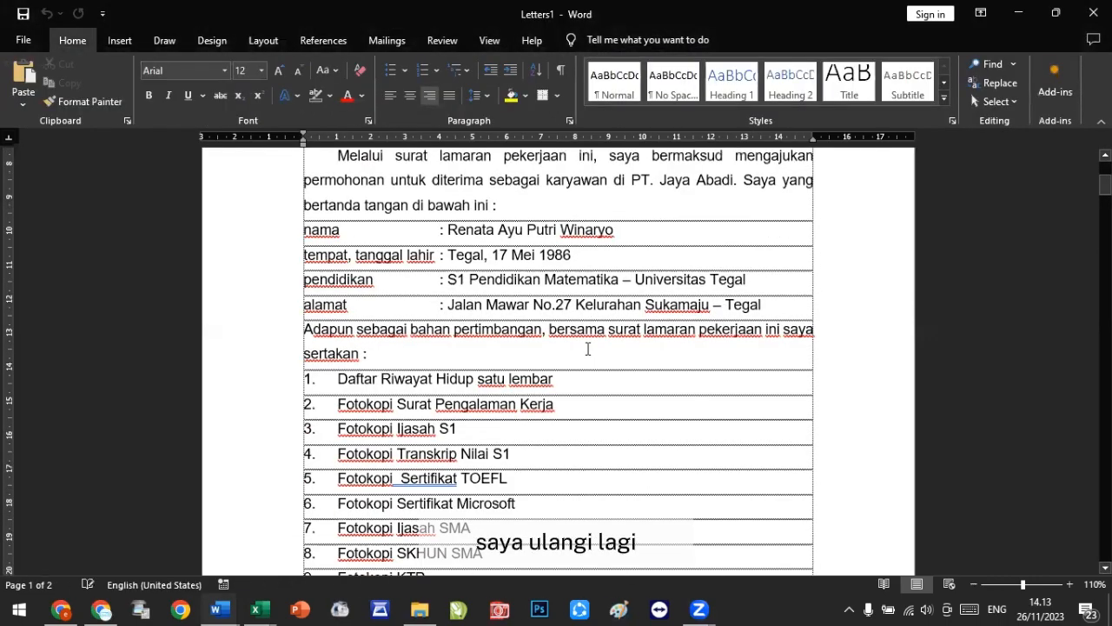
scroll(587, 348, down, 2)
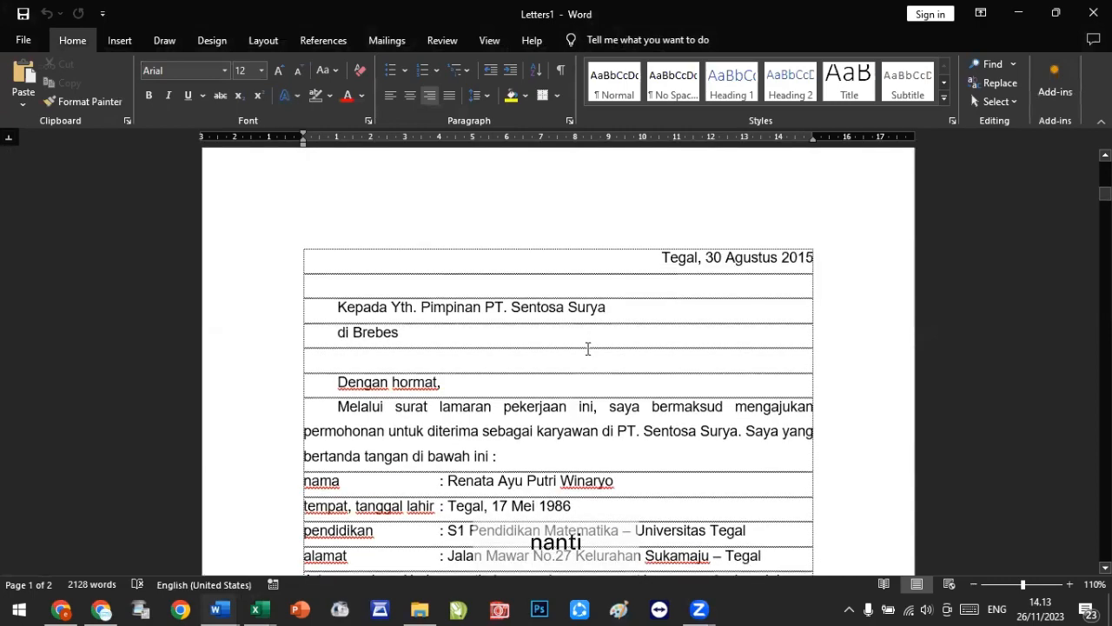
scroll(588, 349, down, 15)
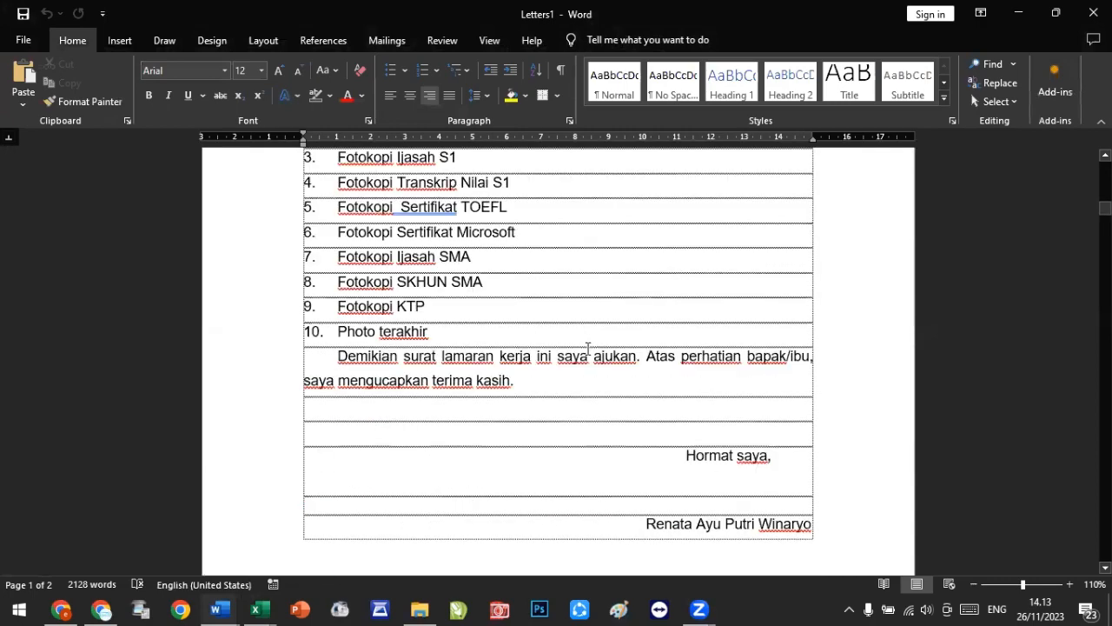
scroll(589, 348, down, 8)
drag(1106, 222, 1106, 535)
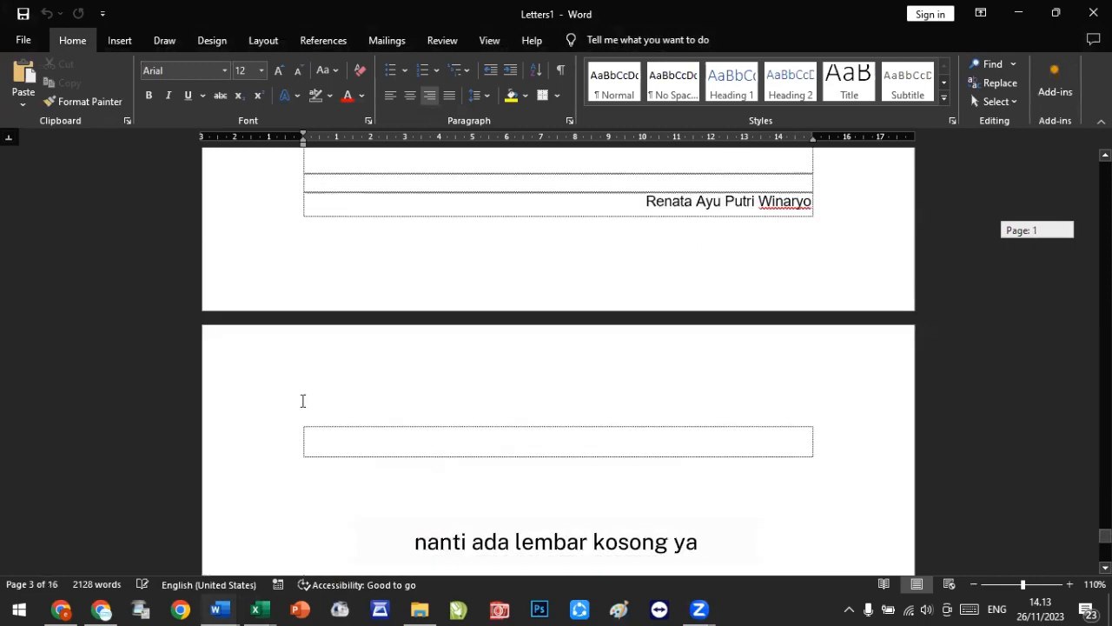
scroll(317, 418, down, 1)
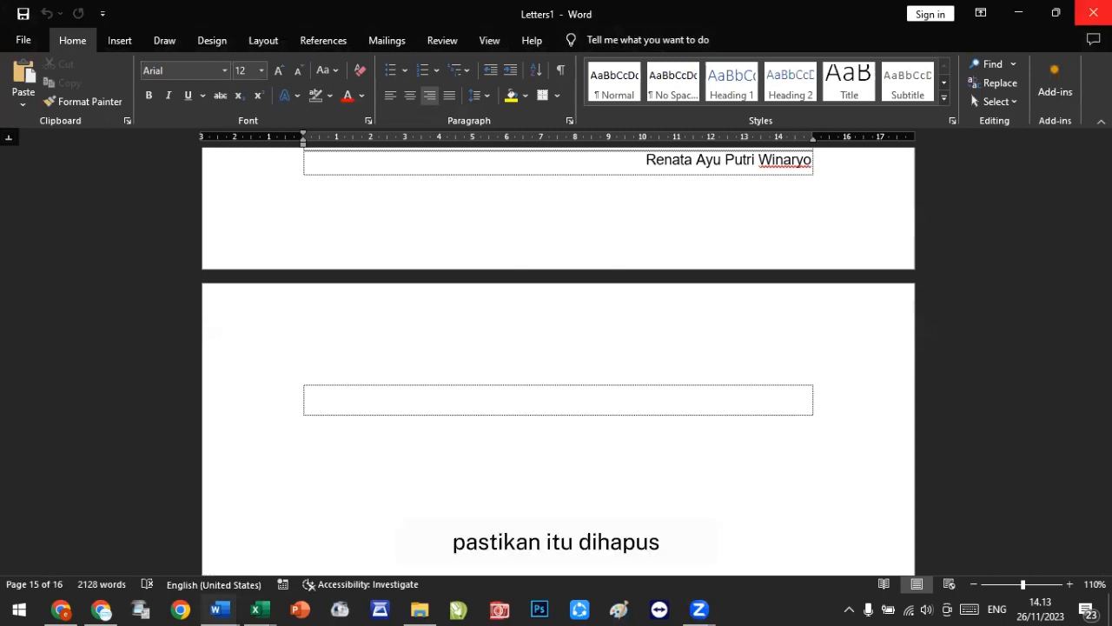
click(1094, 12)
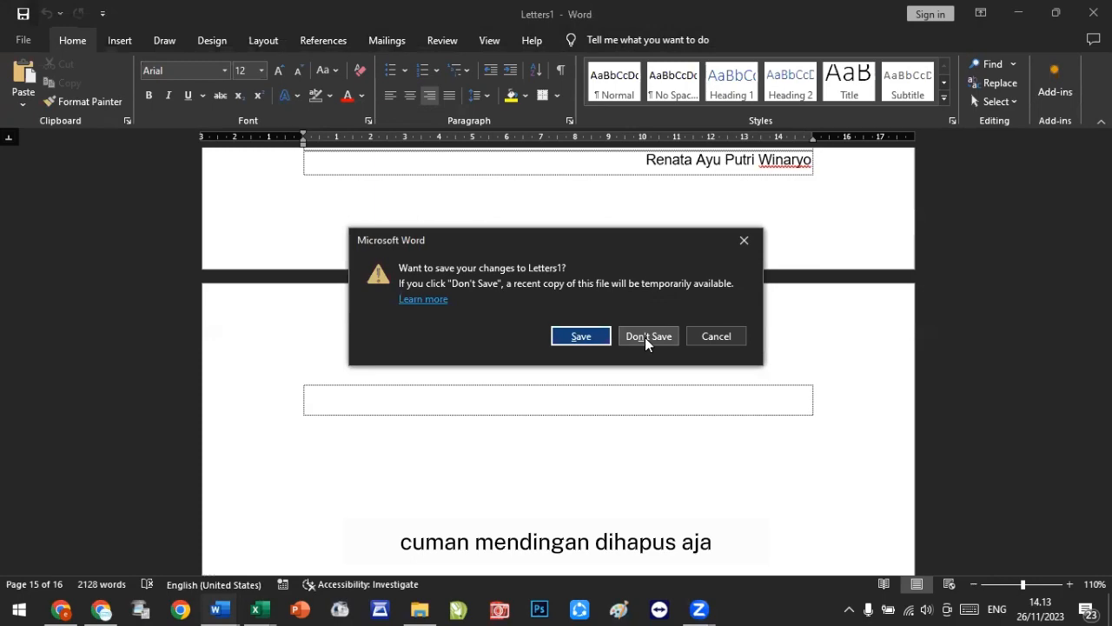
click(648, 337)
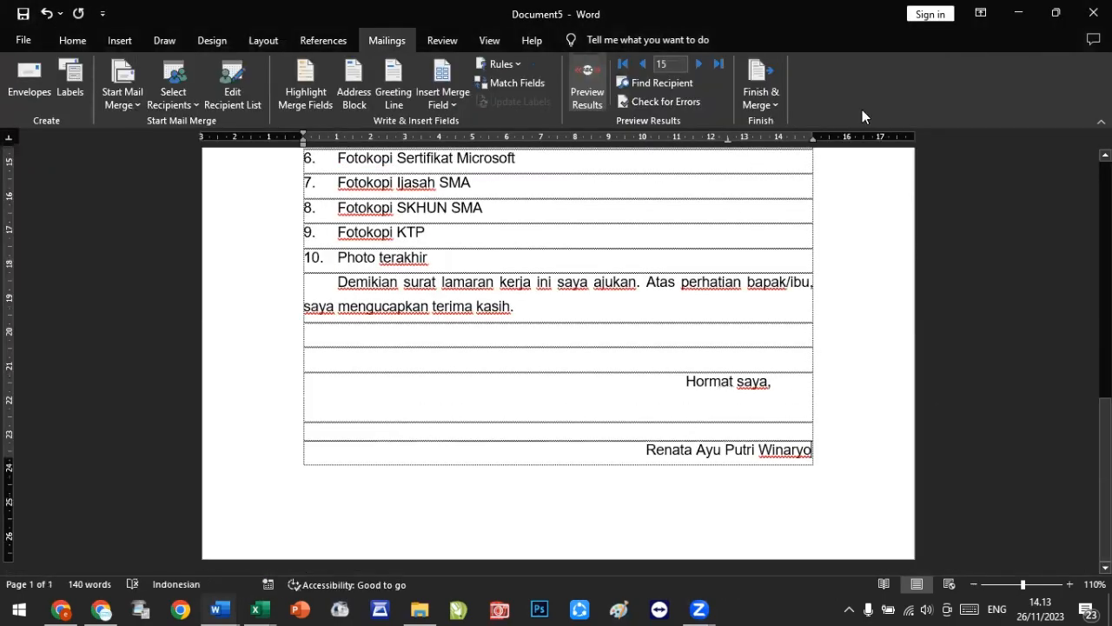
Step: Merge all records into a new document of individual letters again and scroll through the resulting letters
click(761, 76)
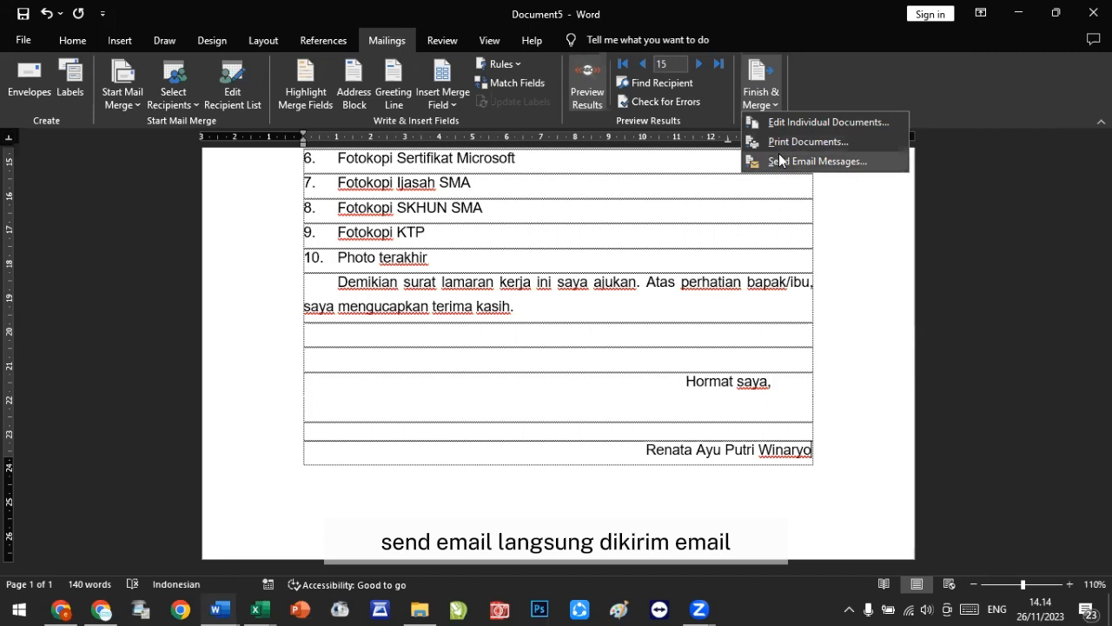
click(790, 122)
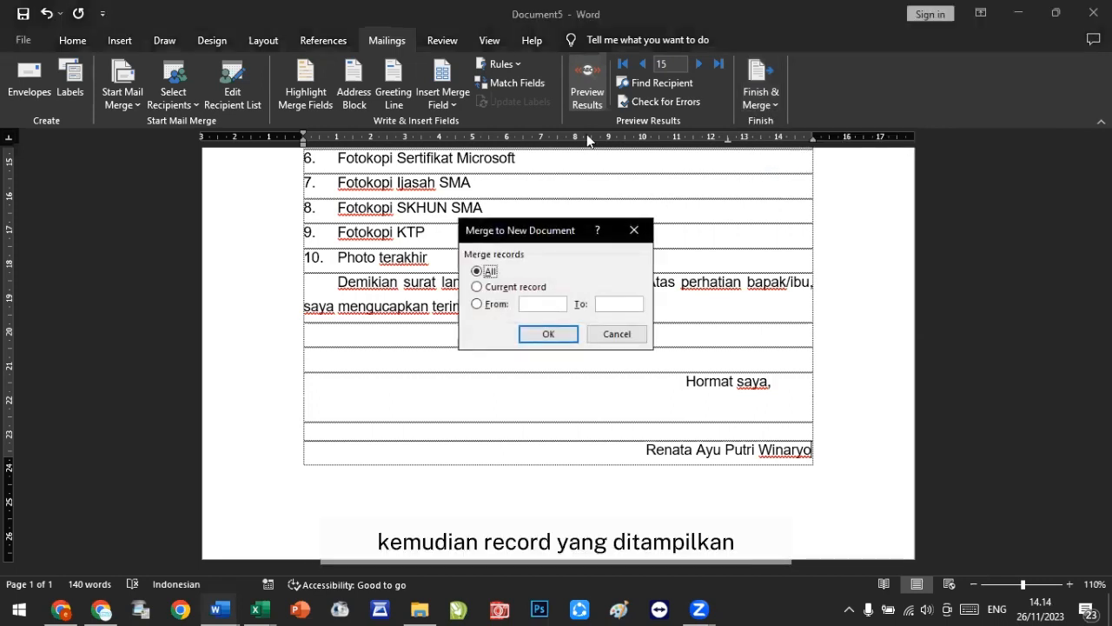
drag(562, 229, 587, 133)
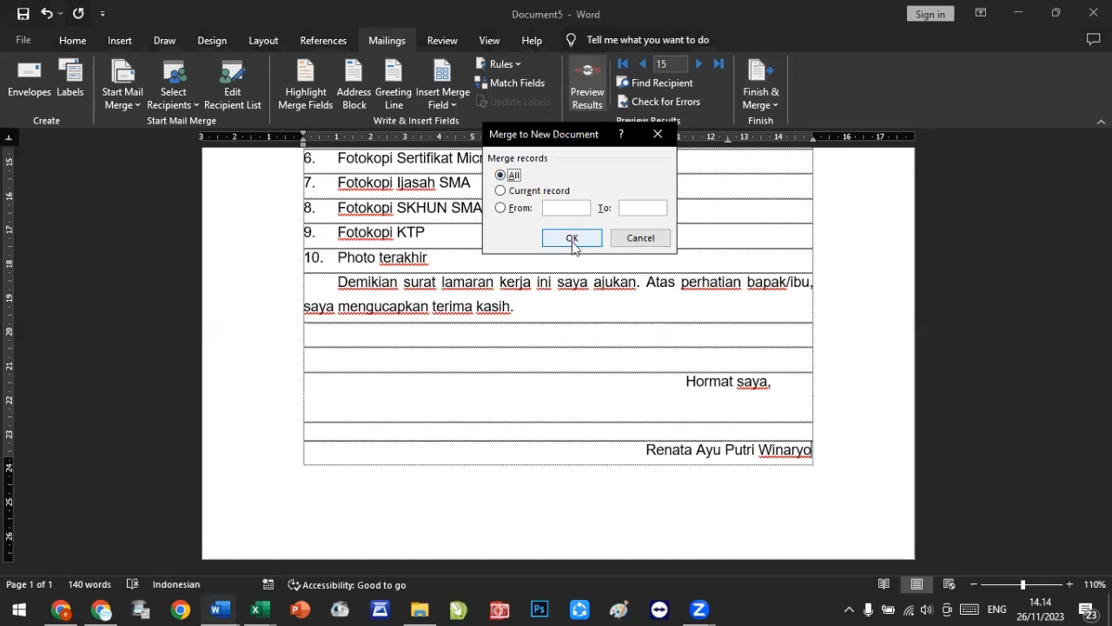
click(572, 239)
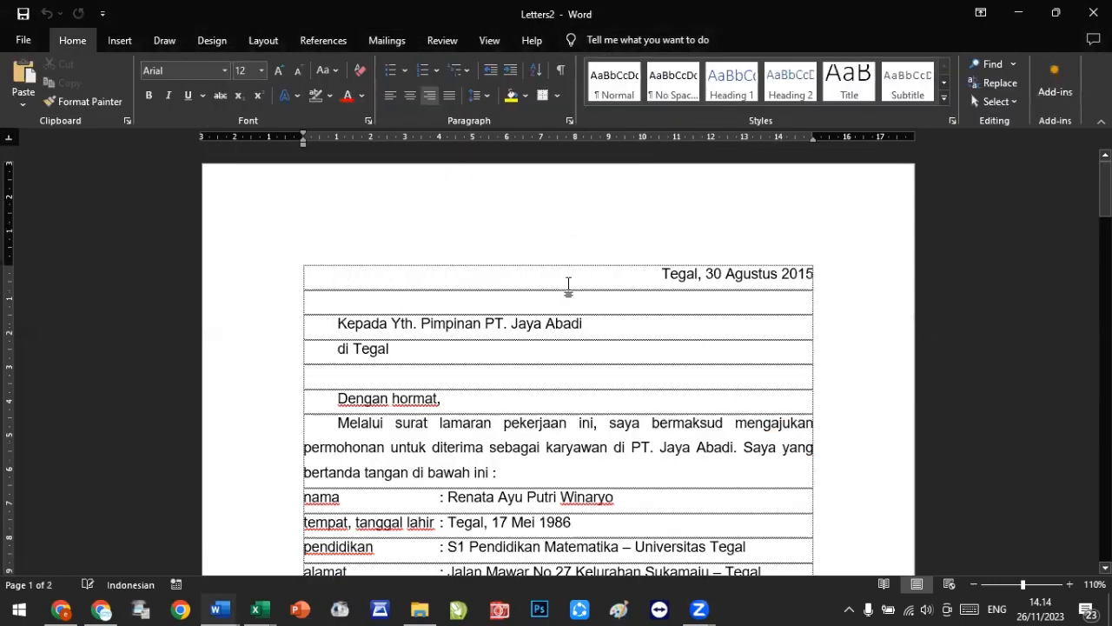
scroll(587, 366, down, 8)
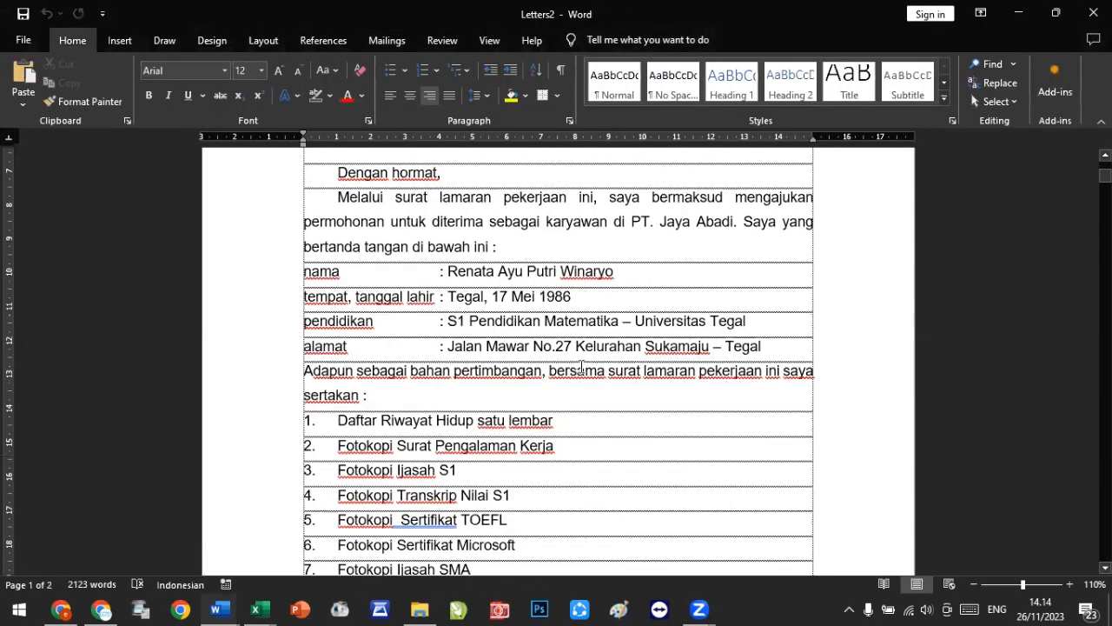
scroll(582, 365, down, 5)
scroll(471, 315, up, 2)
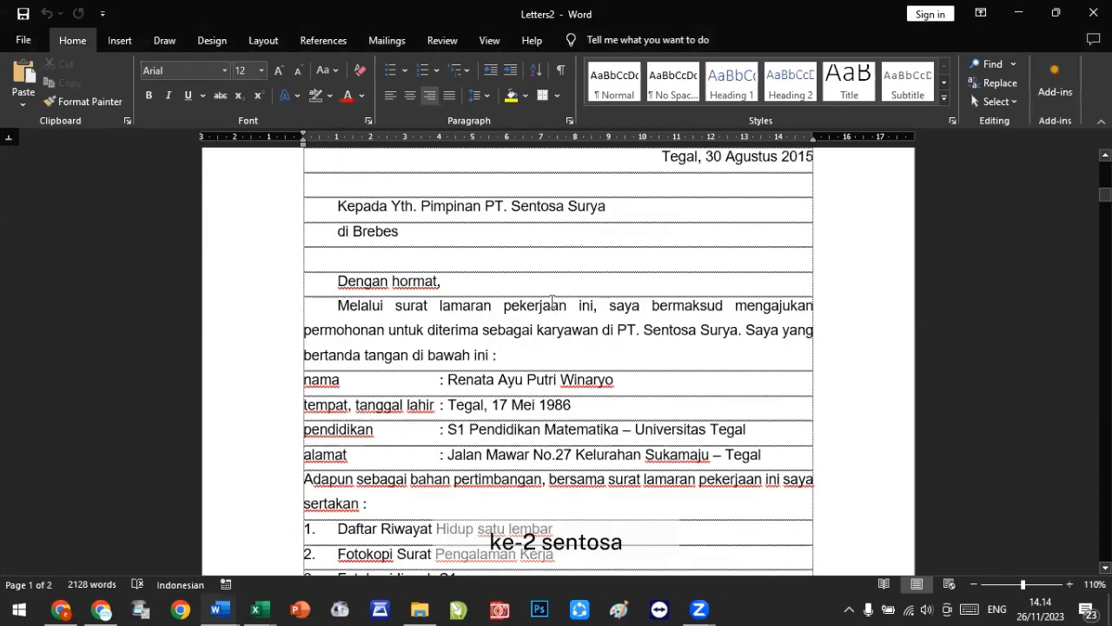
Step: Browse page by page through the merged letters to check each company's details
scroll(470, 315, down, 10)
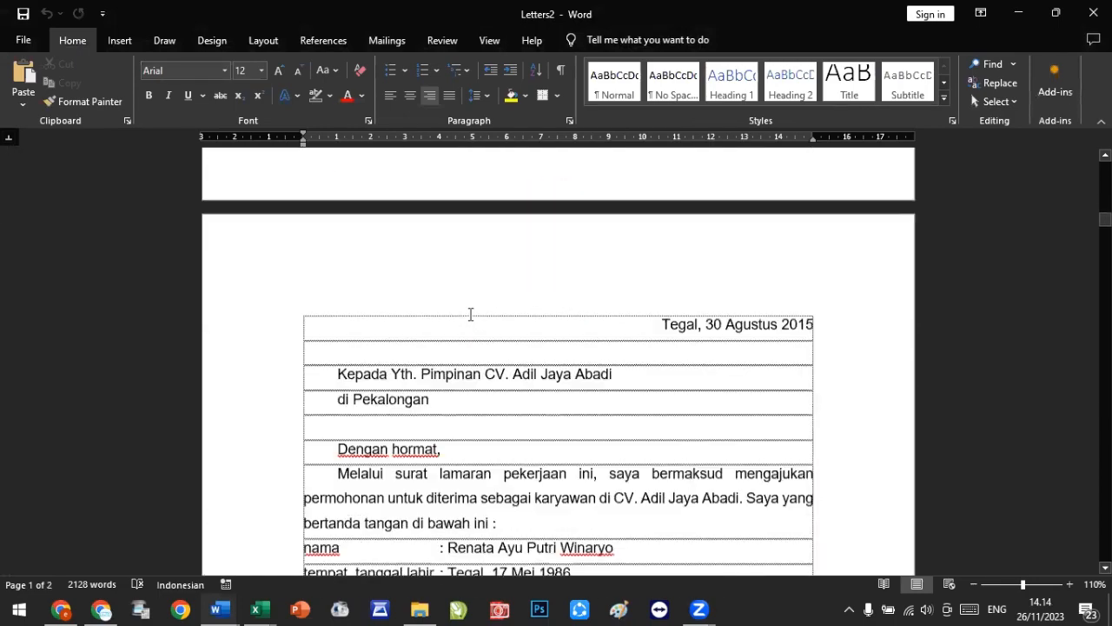
scroll(471, 314, down, 1)
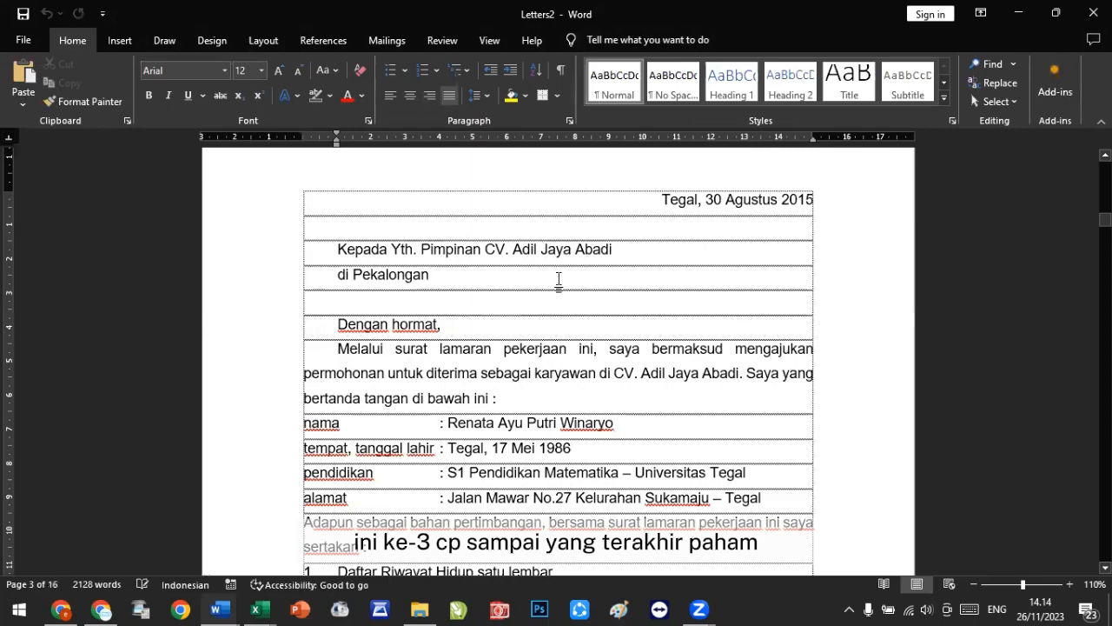
scroll(556, 278, down, 10)
scroll(568, 288, down, 15)
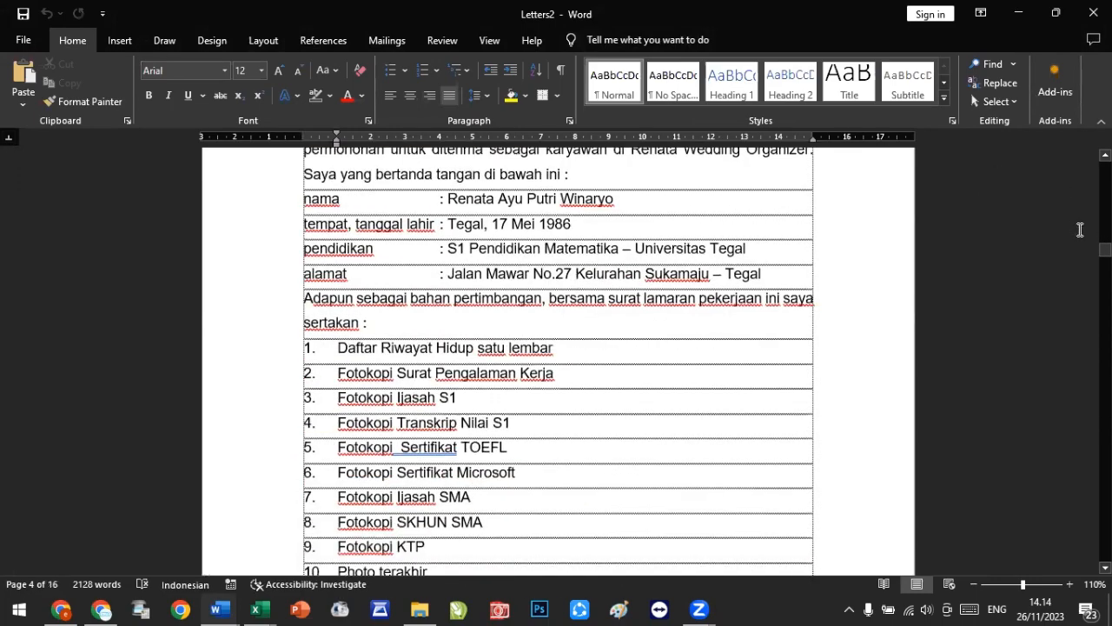
scroll(819, 410, down, 20)
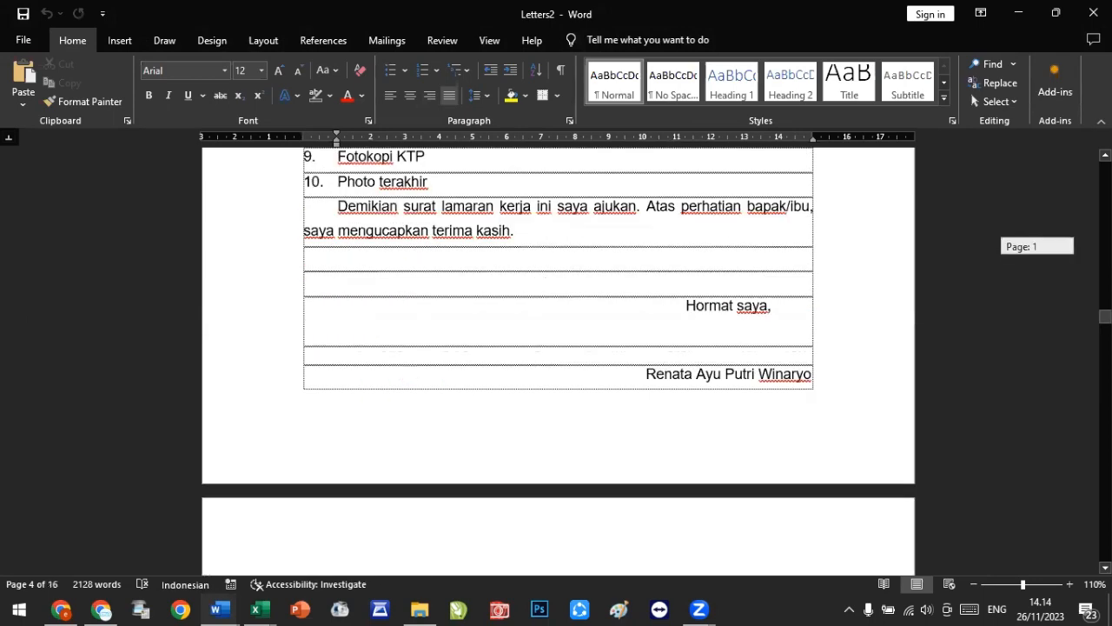
scroll(814, 399, up, 10)
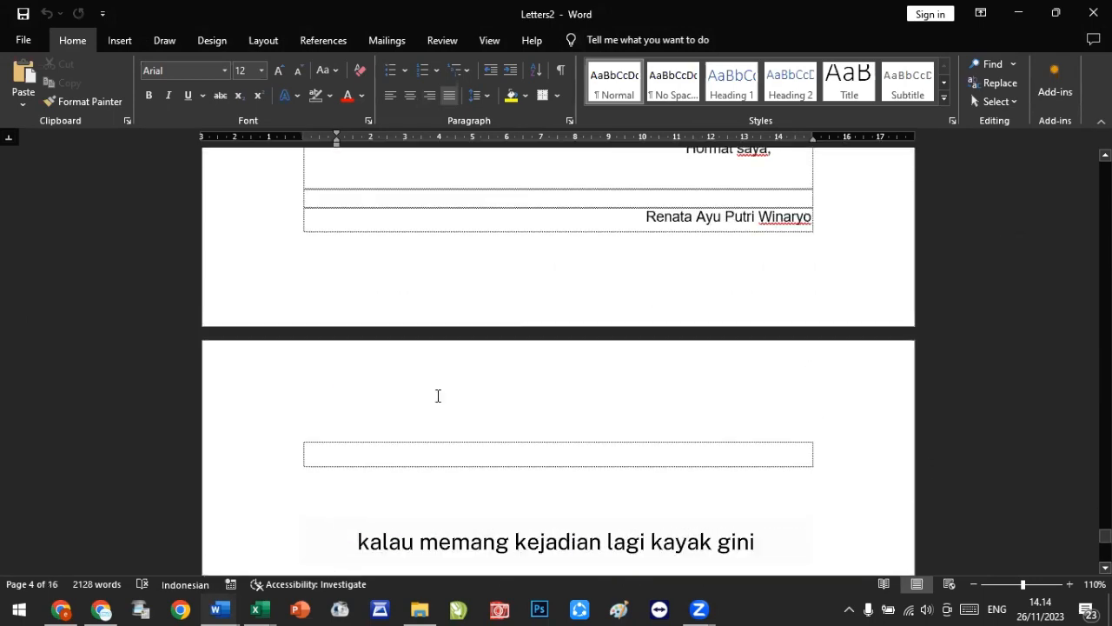
Step: Try deleting the empty table row on the merged document's last page, undoing each deletion
click(315, 457)
key(BackSpace)
key(BackSpace)
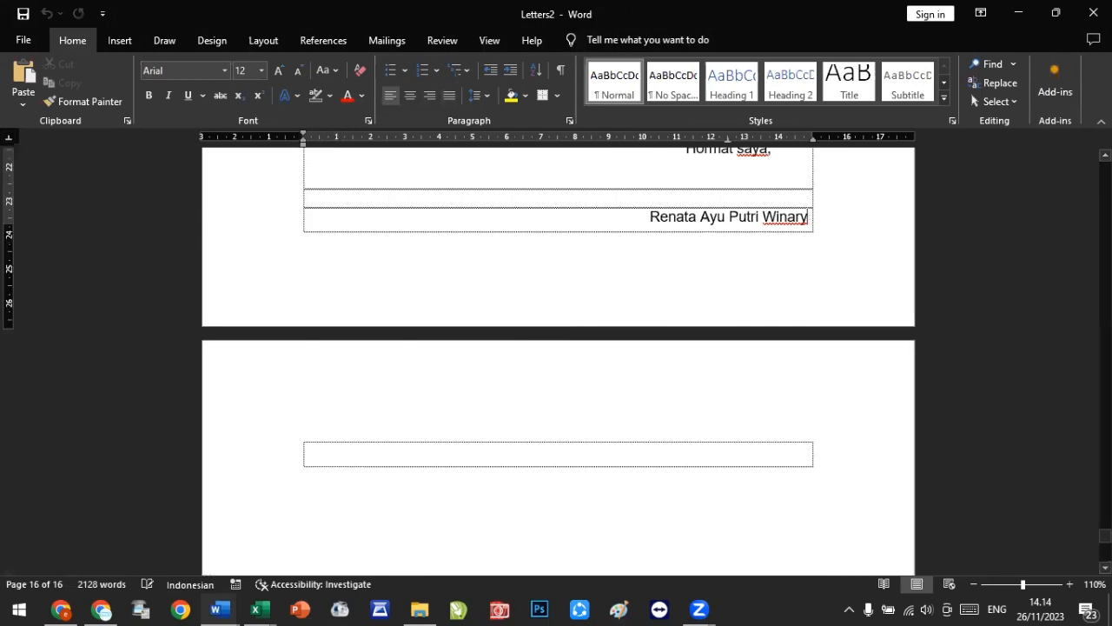
key(ctrl+z)
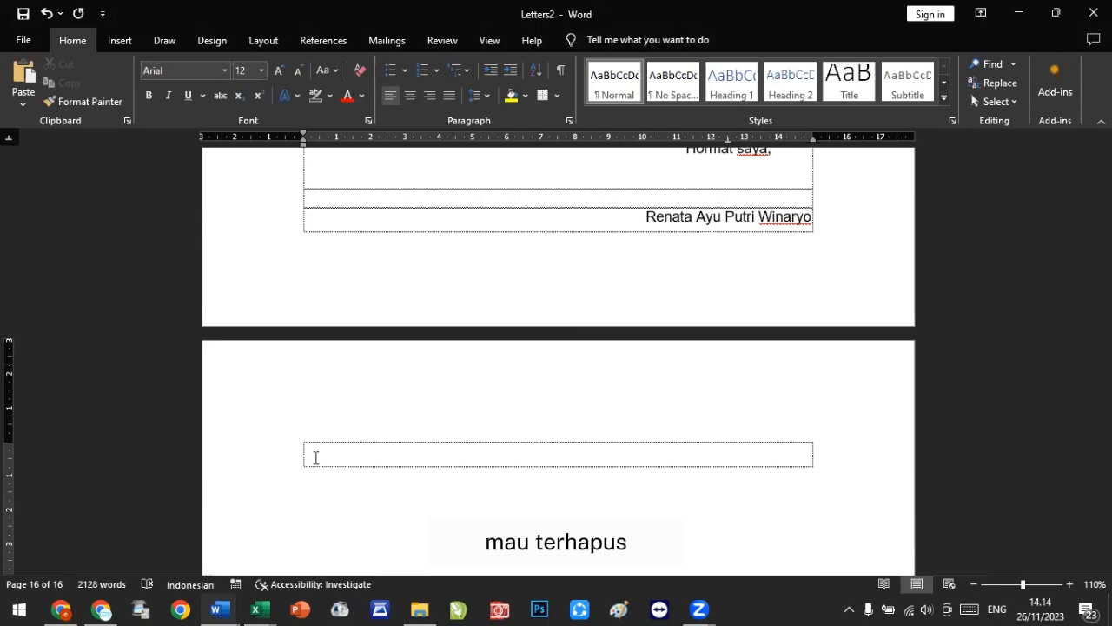
key(BackSpace)
key(BackSpace)
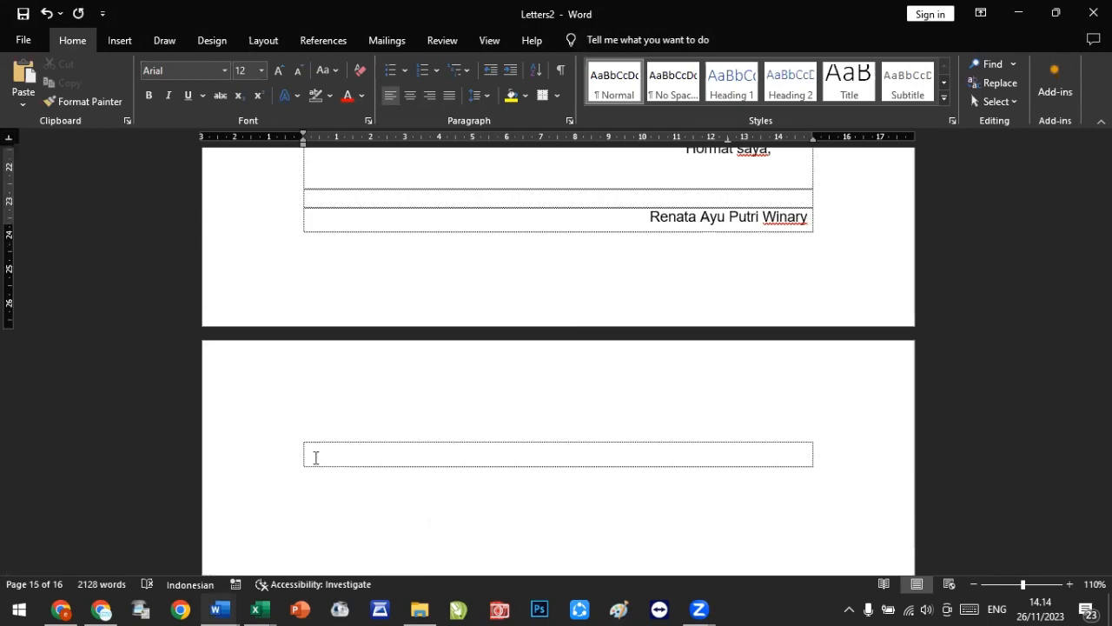
key(ctrl+z)
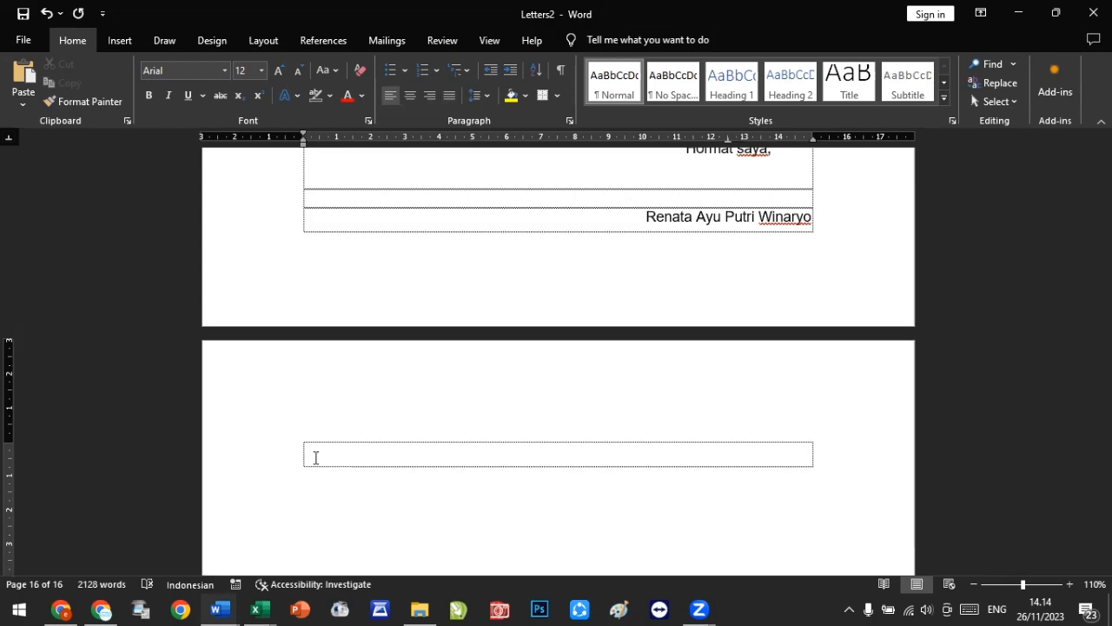
Step: Switch to the Surat_Lamaran_Kerja.xlsx workbook in Excel
scroll(316, 457, up, 10)
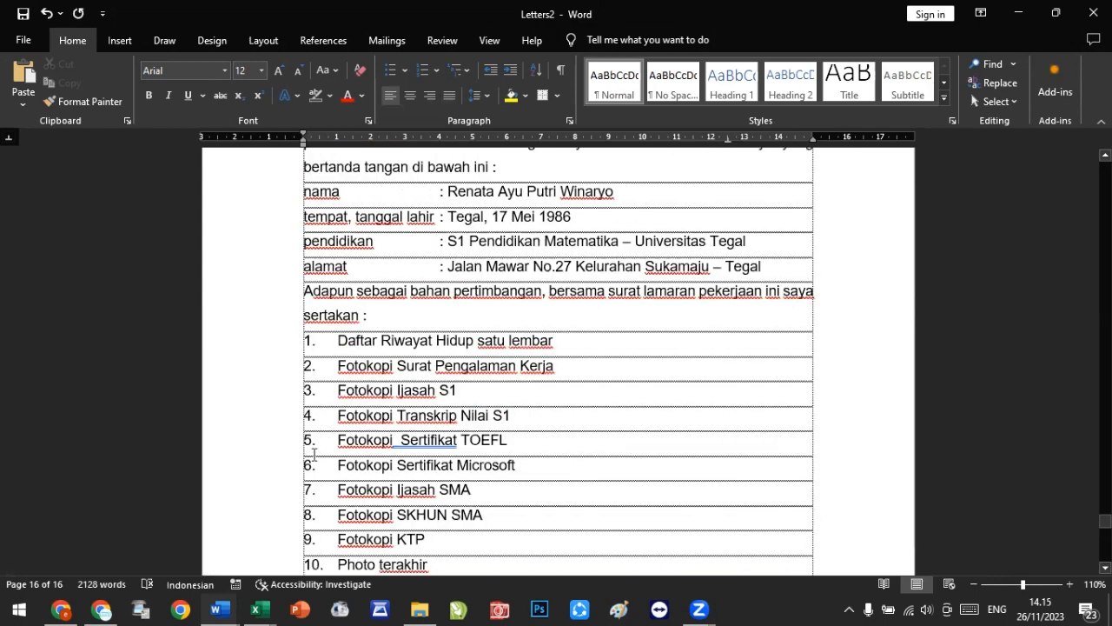
scroll(314, 454, up, 1)
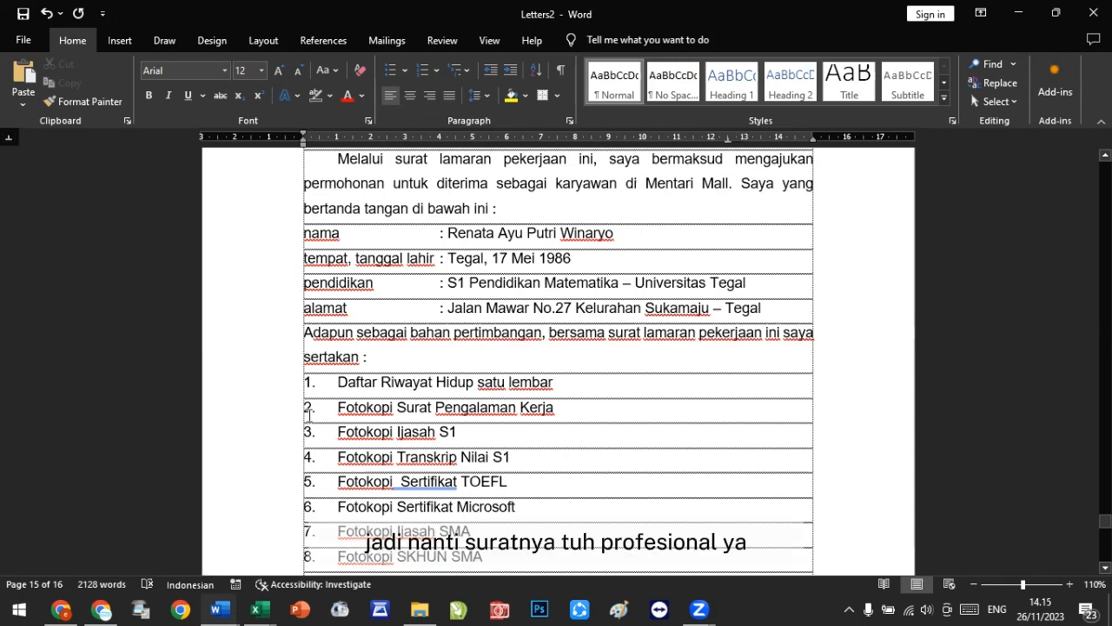
scroll(308, 415, up, 4)
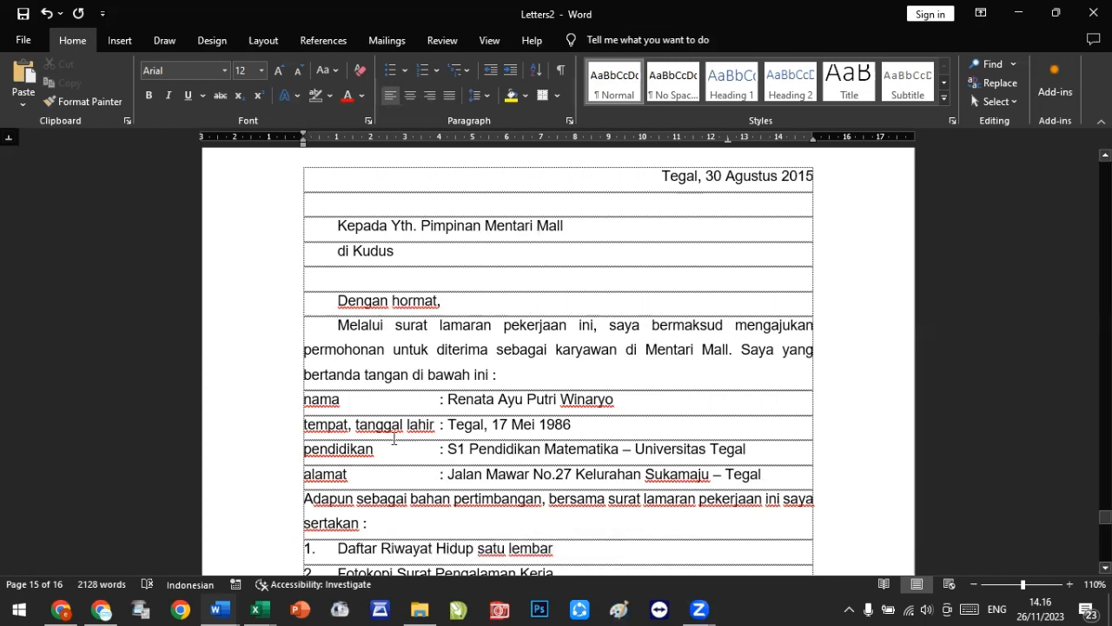
click(261, 609)
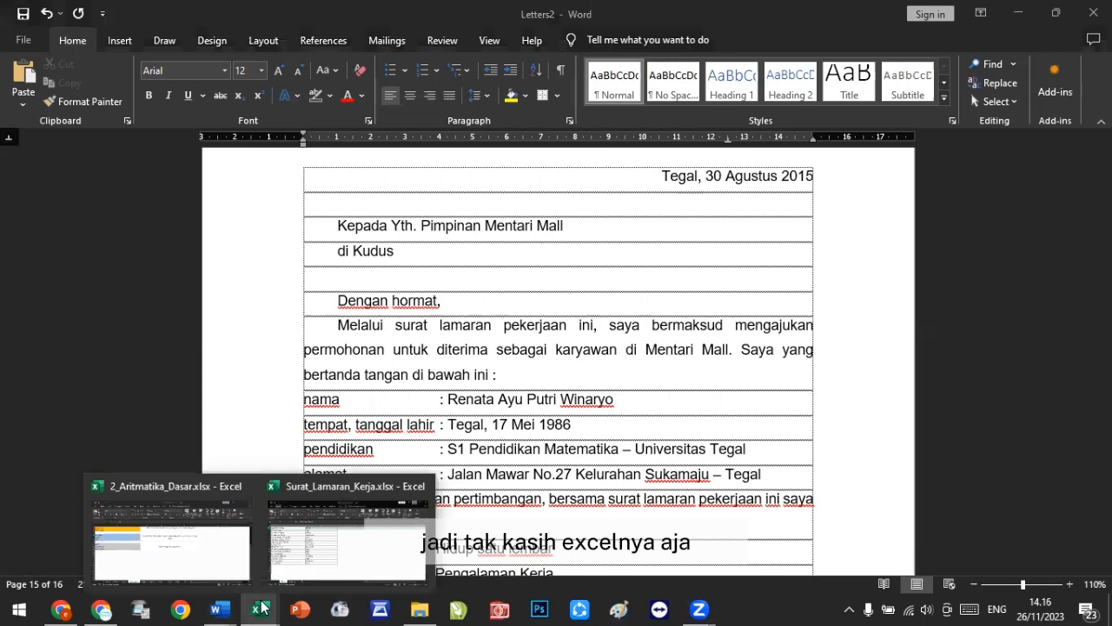
click(303, 549)
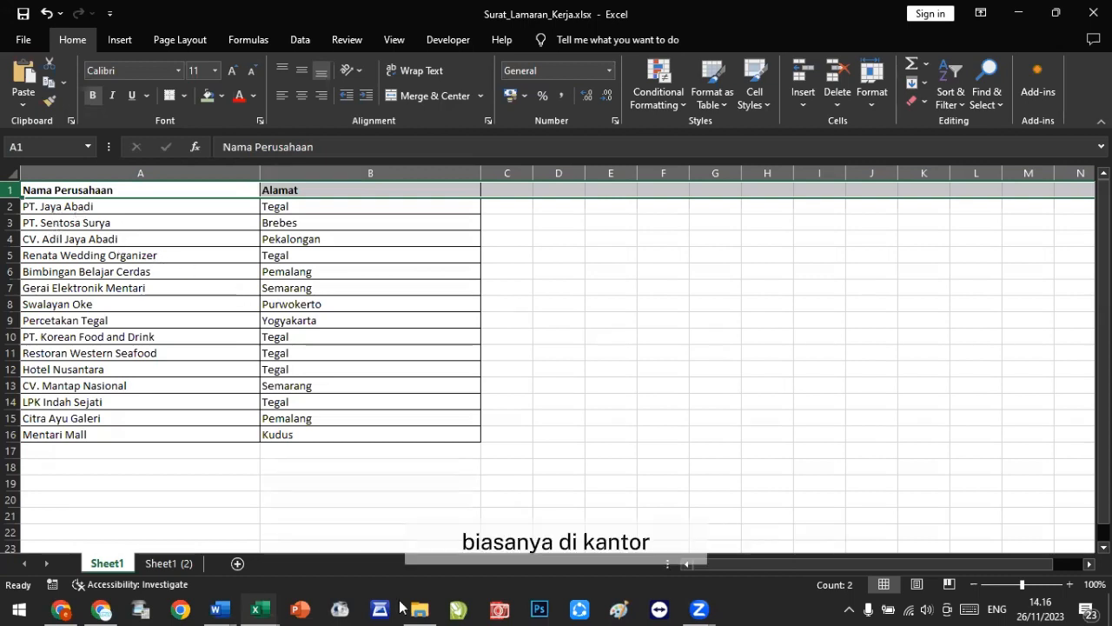
Step: Open the Sheet1 (2) worksheet with the TABEL PERUSAHAAN title to compare it with Sheet1
mouse_move(266, 605)
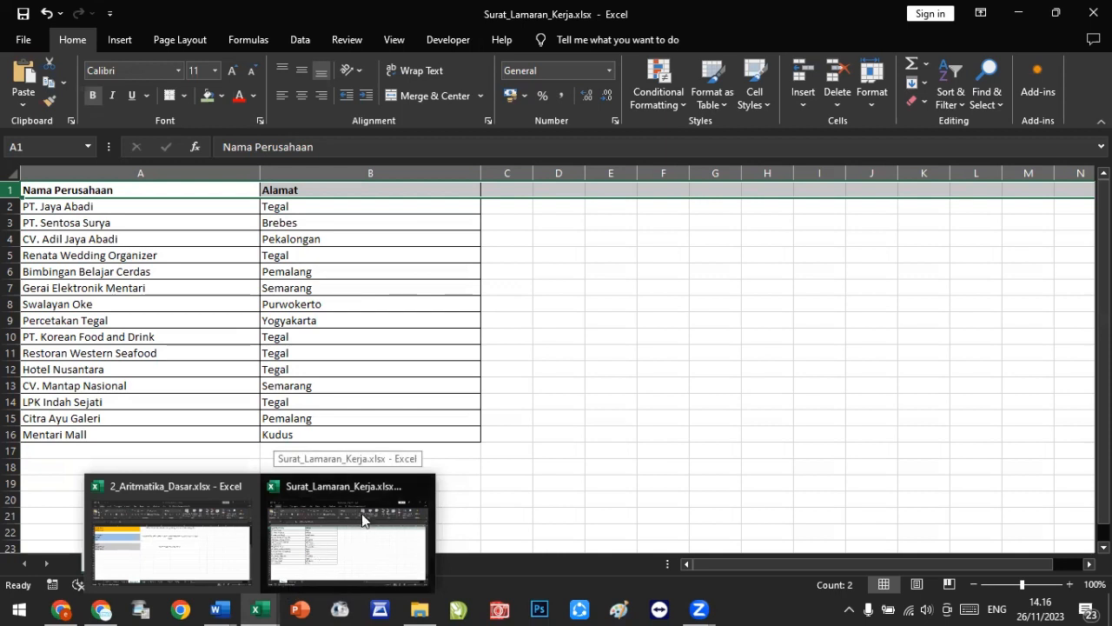
click(707, 429)
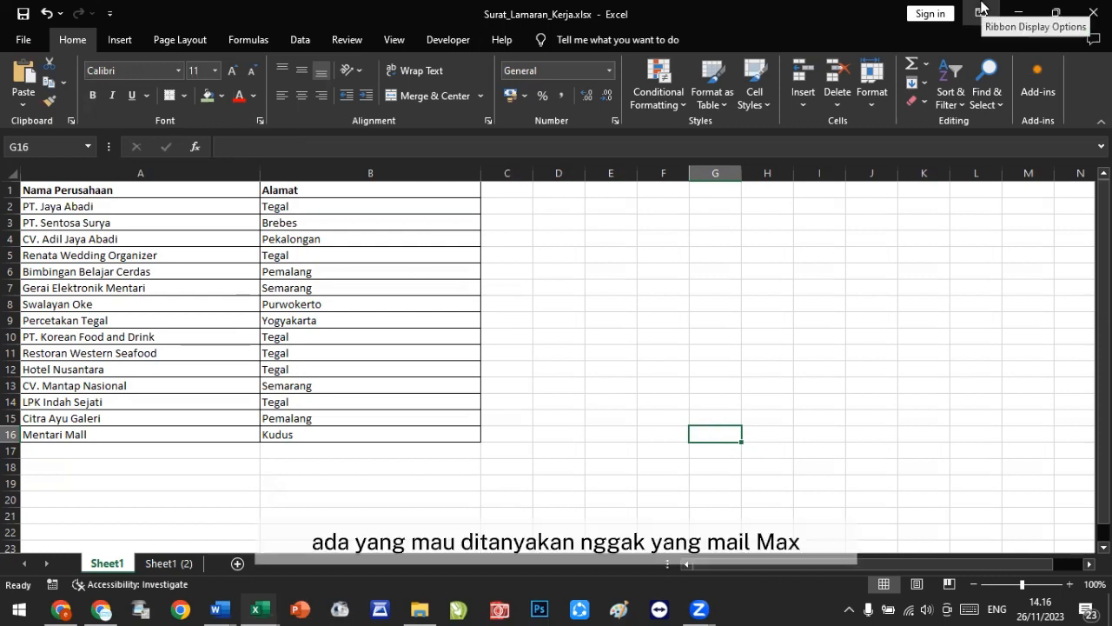
click(158, 563)
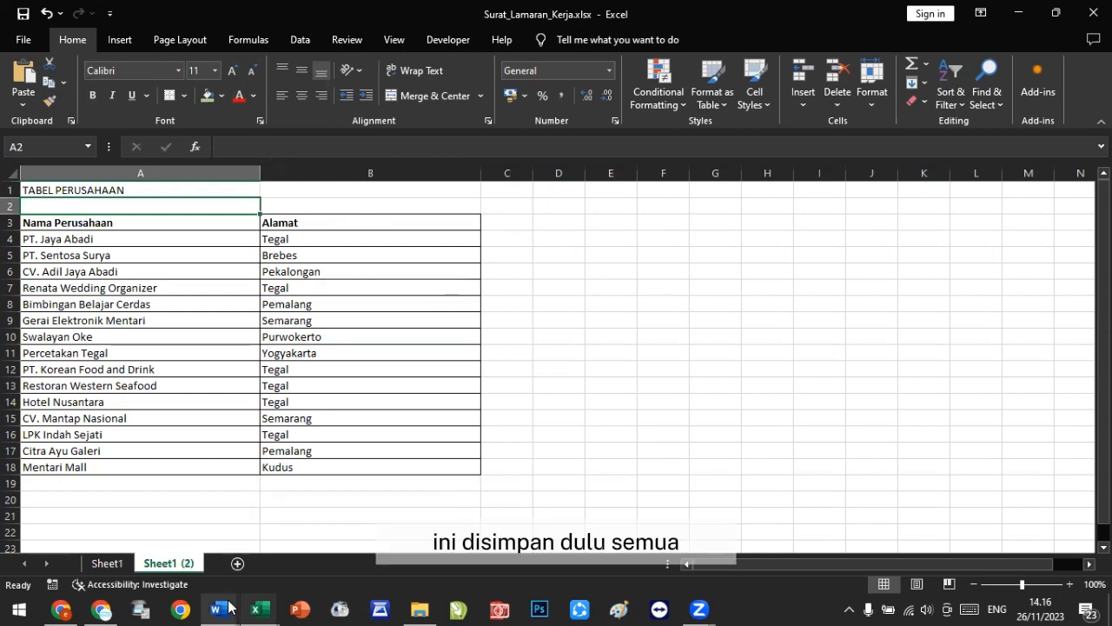
Step: Return to the Letters2 document and create a new blank Word document
mouse_move(228, 606)
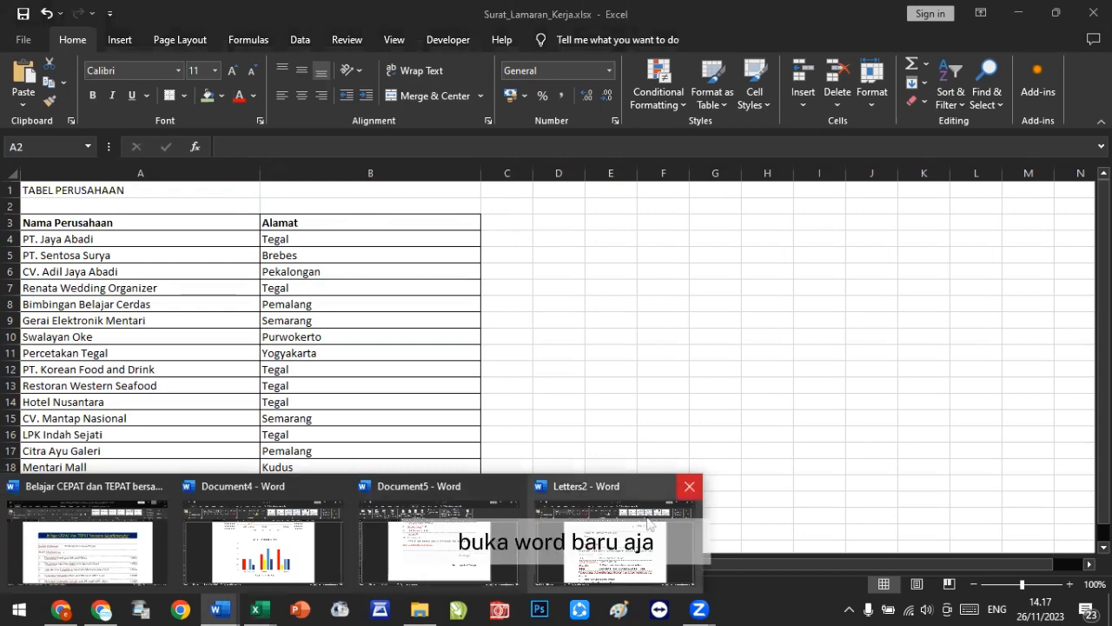
click(648, 523)
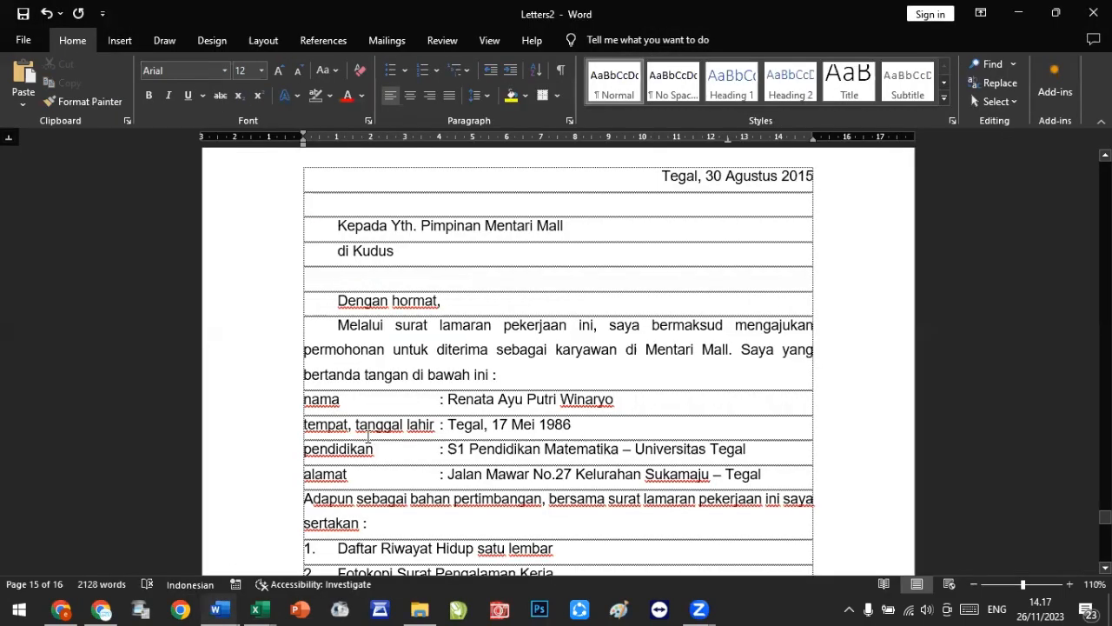
key(ctrl+n)
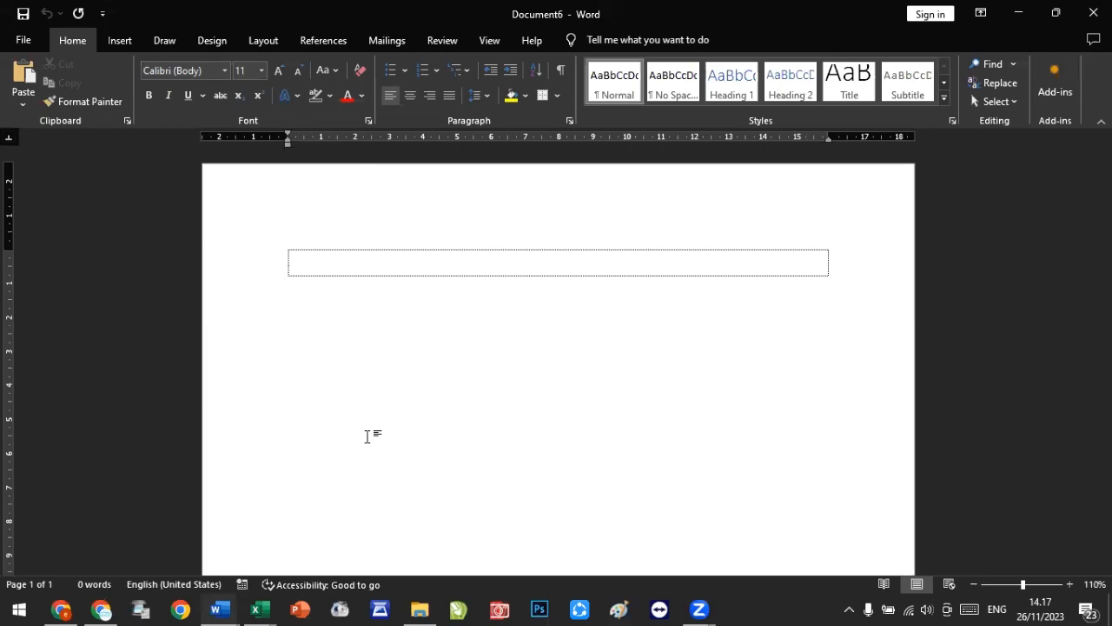
Step: Enter "Kepada Yth" in the table's first row and add a second row reading "Di"
text(kEPAD)
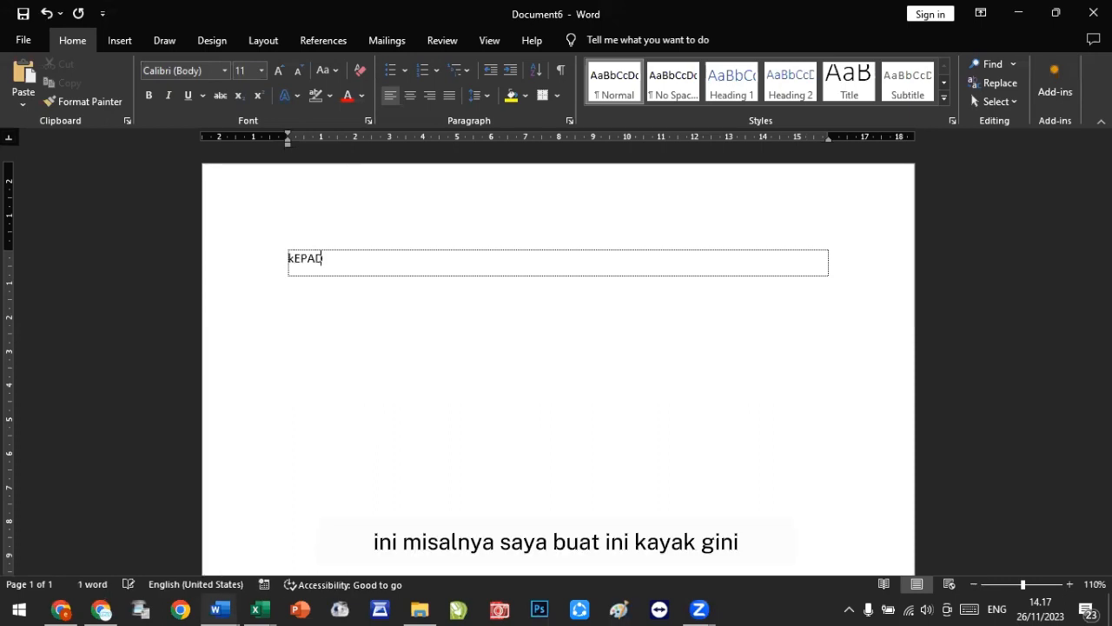
text(A Yth)
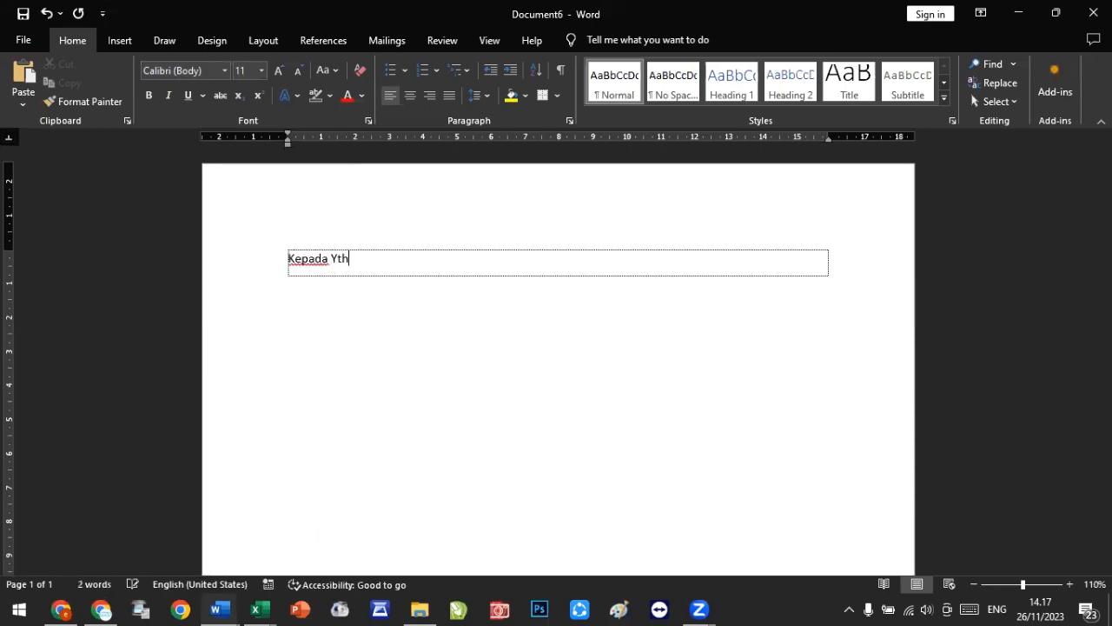
text(...)
key(BackSpace)
key(BackSpace)
key(BackSpace)
key(Tab)
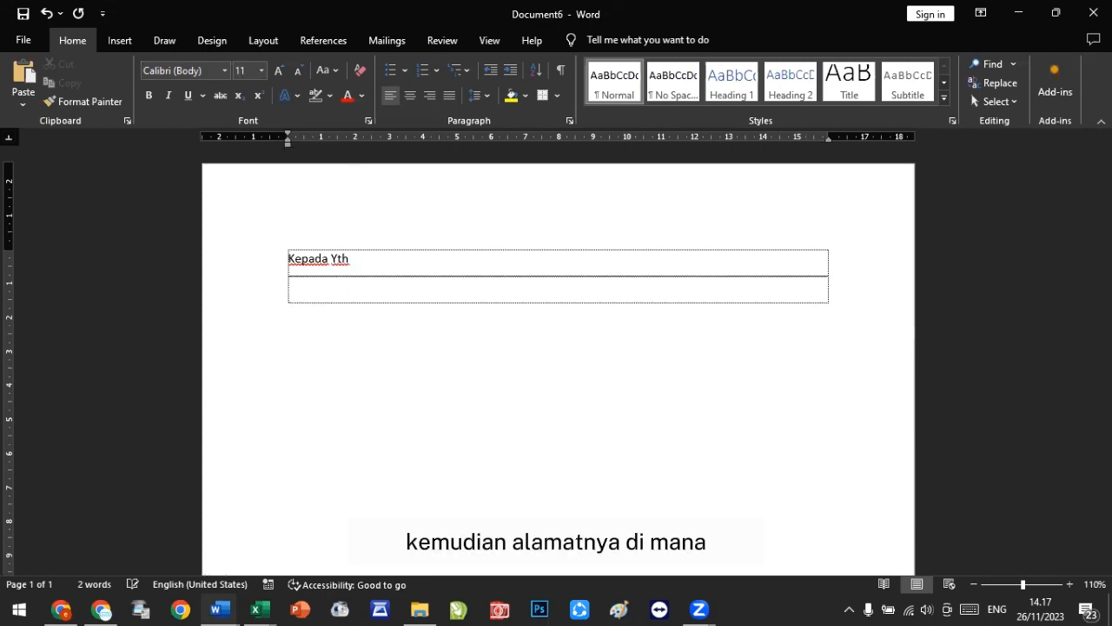
text(di)
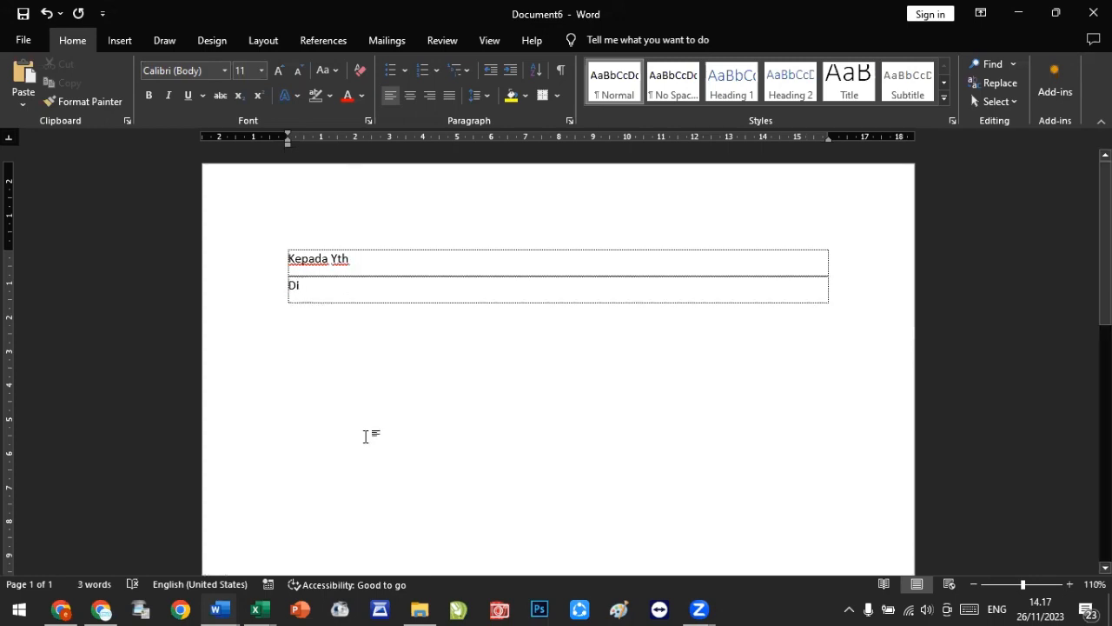
Step: Start selecting an existing recipient list and browse to the 5-latihan > word > mail_merge folder on drive D
click(383, 35)
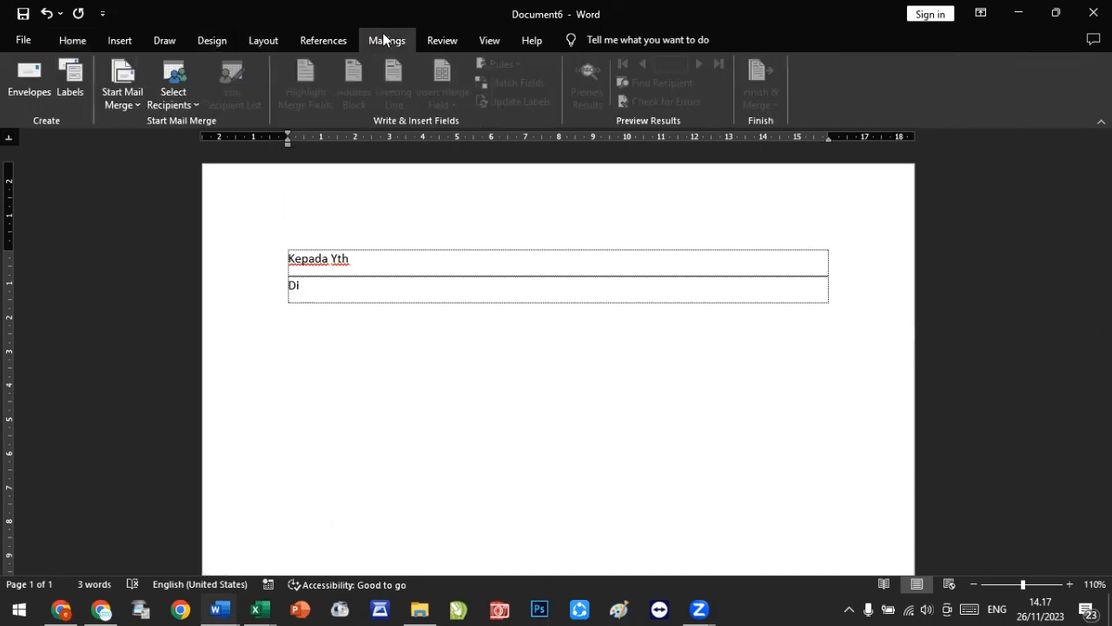
click(184, 102)
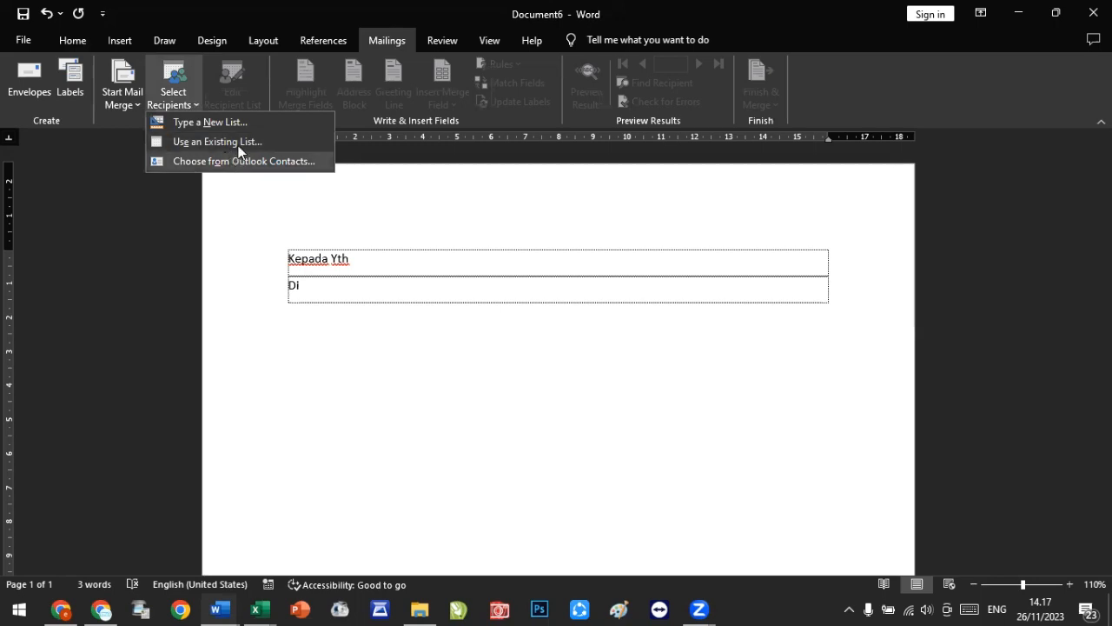
click(238, 141)
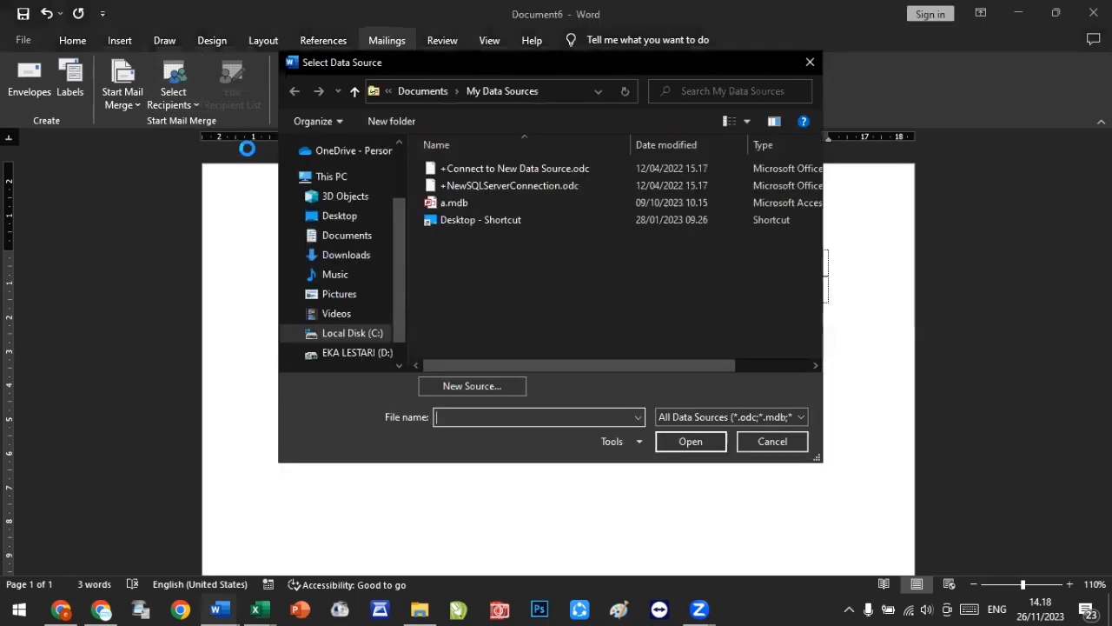
click(369, 353)
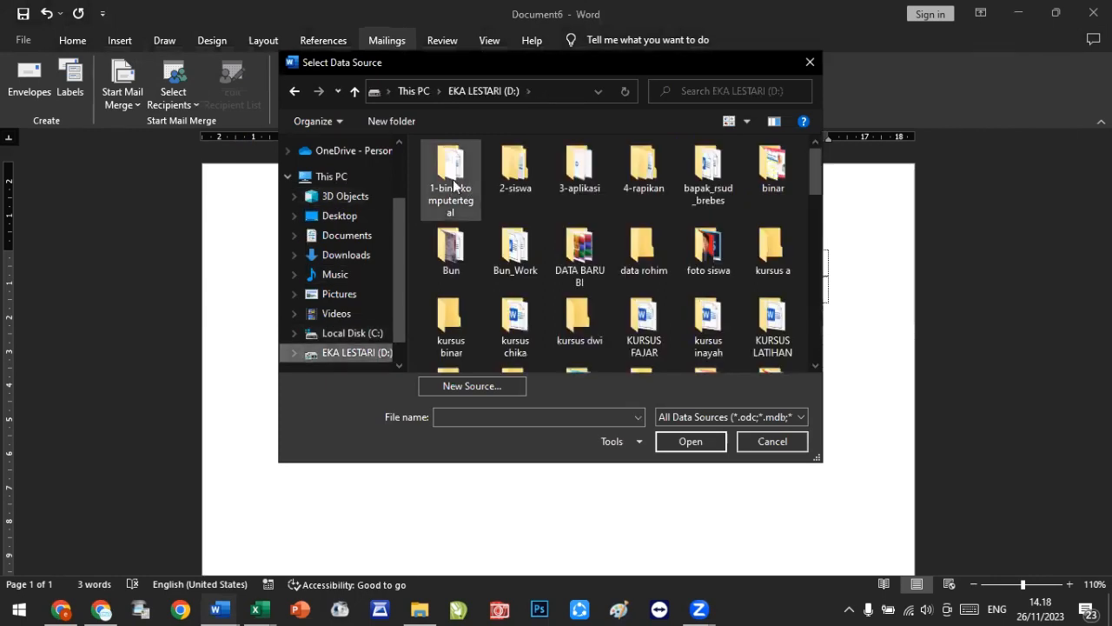
click(454, 185)
double_click(453, 185)
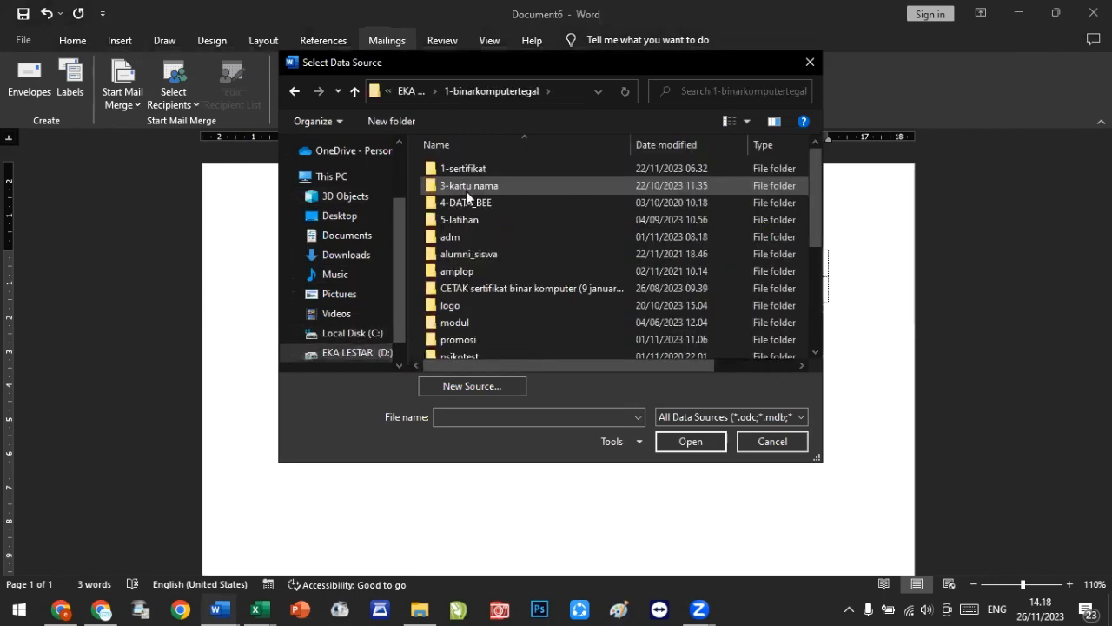
double_click(475, 220)
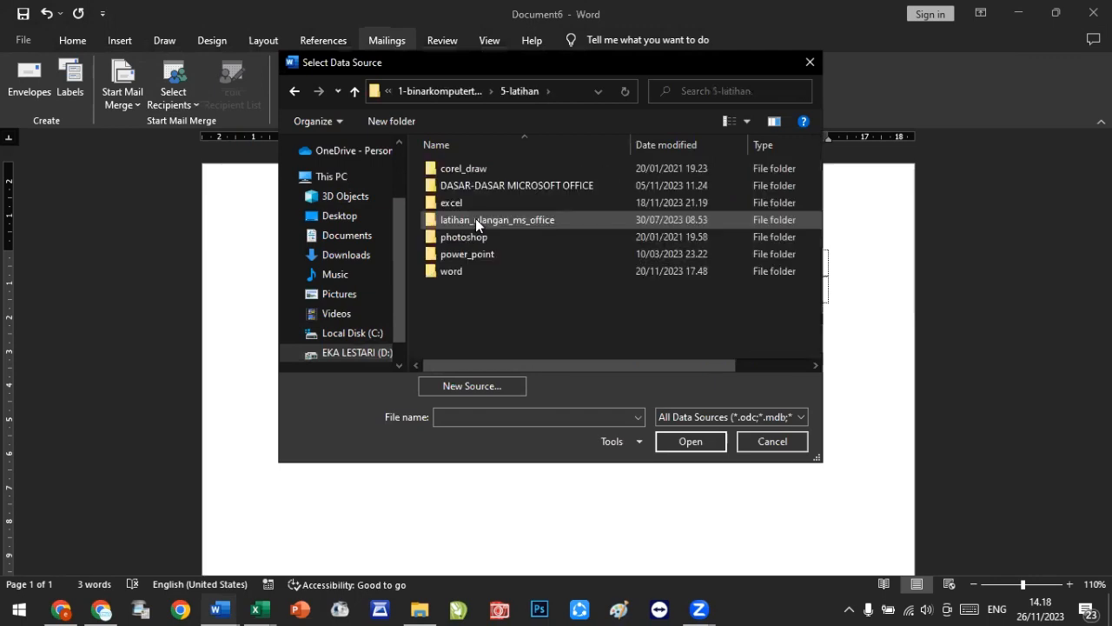
double_click(472, 269)
double_click(448, 173)
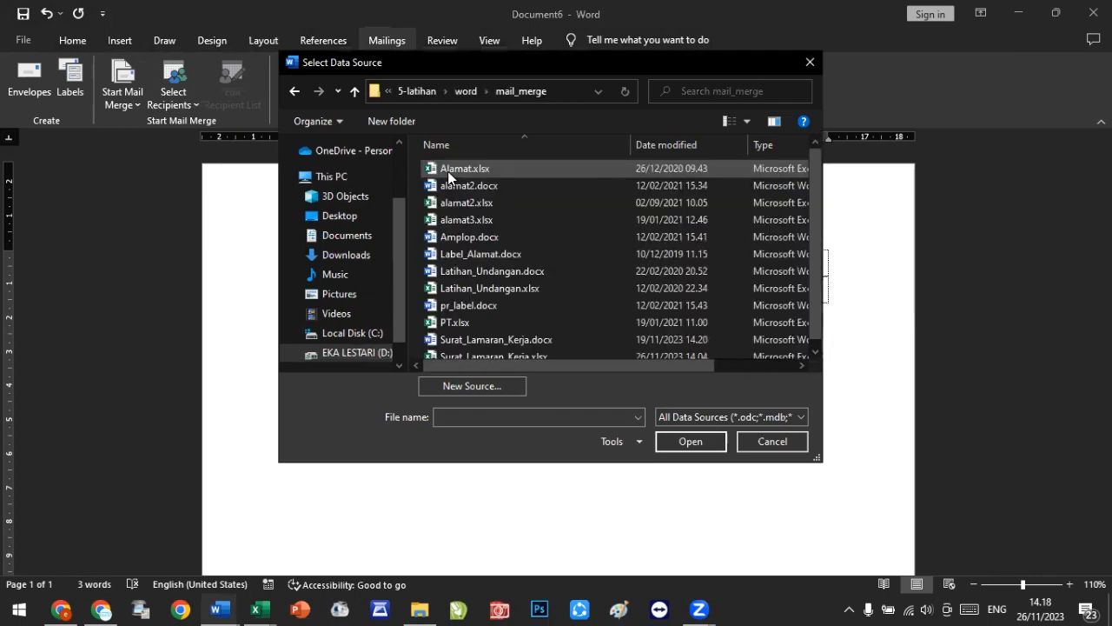
Step: Open Surat_Lamaran_Kerja.xlsx as the data source, choosing the Sheet1 (2)$ table with column headers
scroll(452, 182, down, 1)
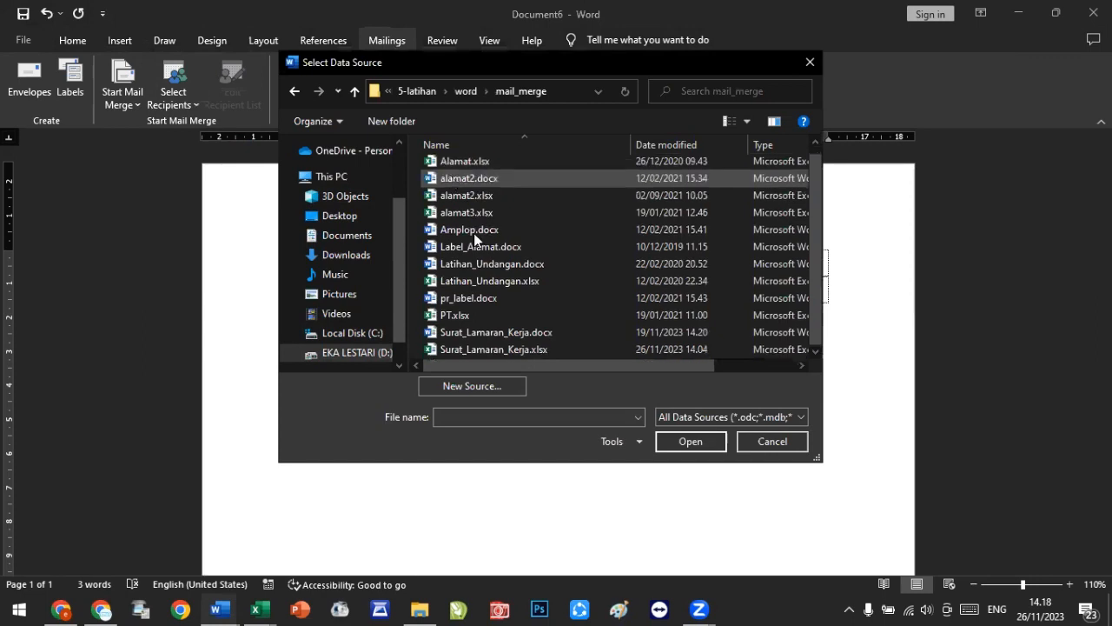
click(482, 348)
double_click(483, 348)
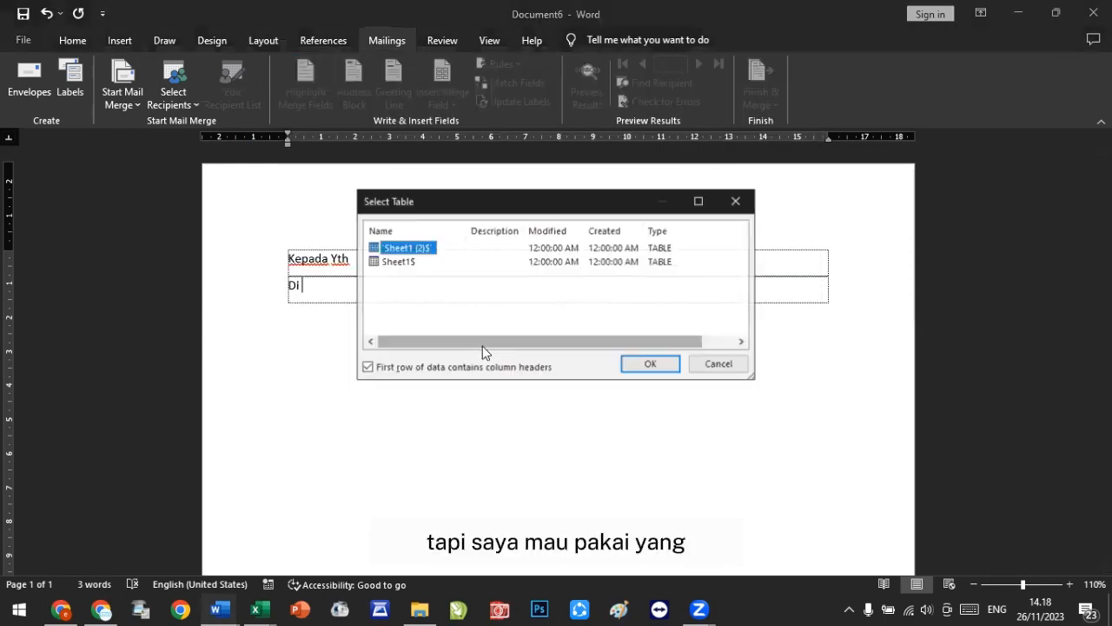
click(404, 262)
click(407, 248)
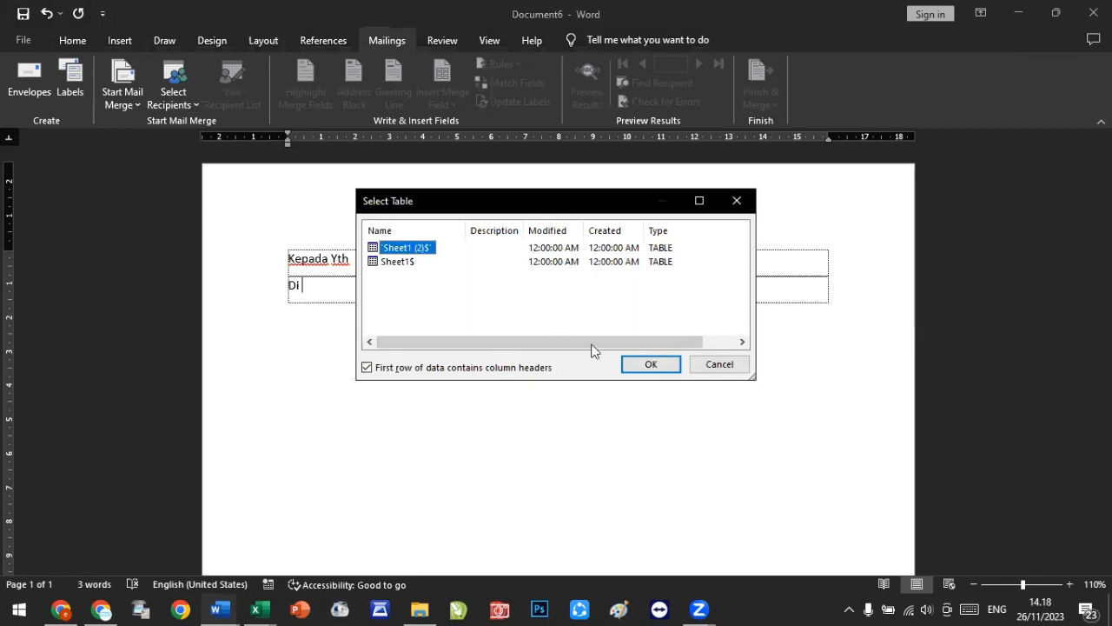
click(651, 365)
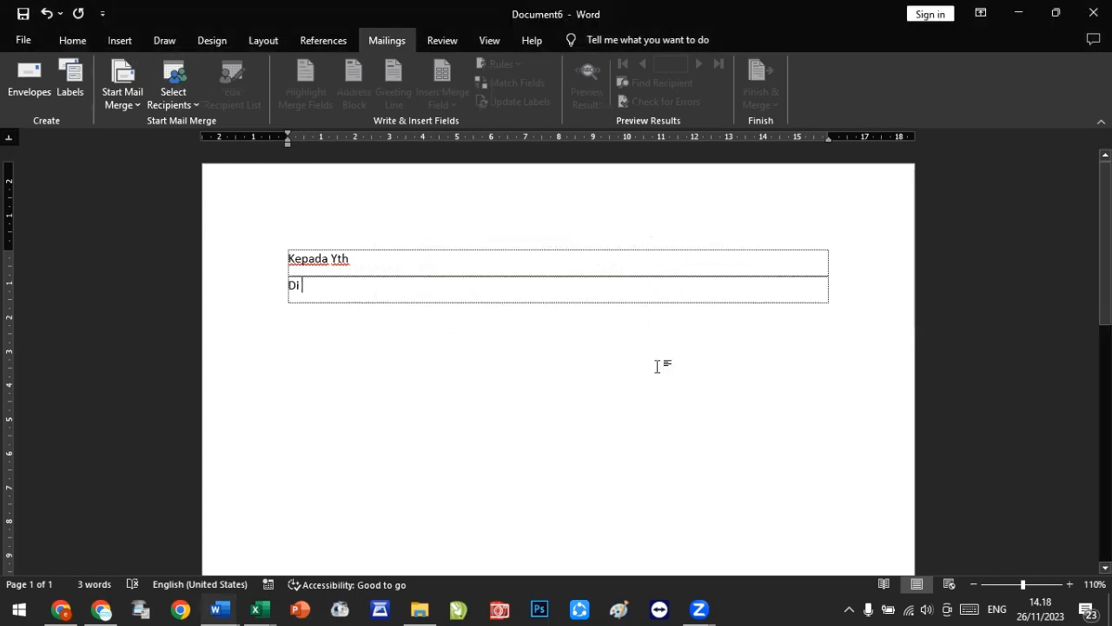
Step: Open the mail merge recipient list to check which field columns are available
click(358, 265)
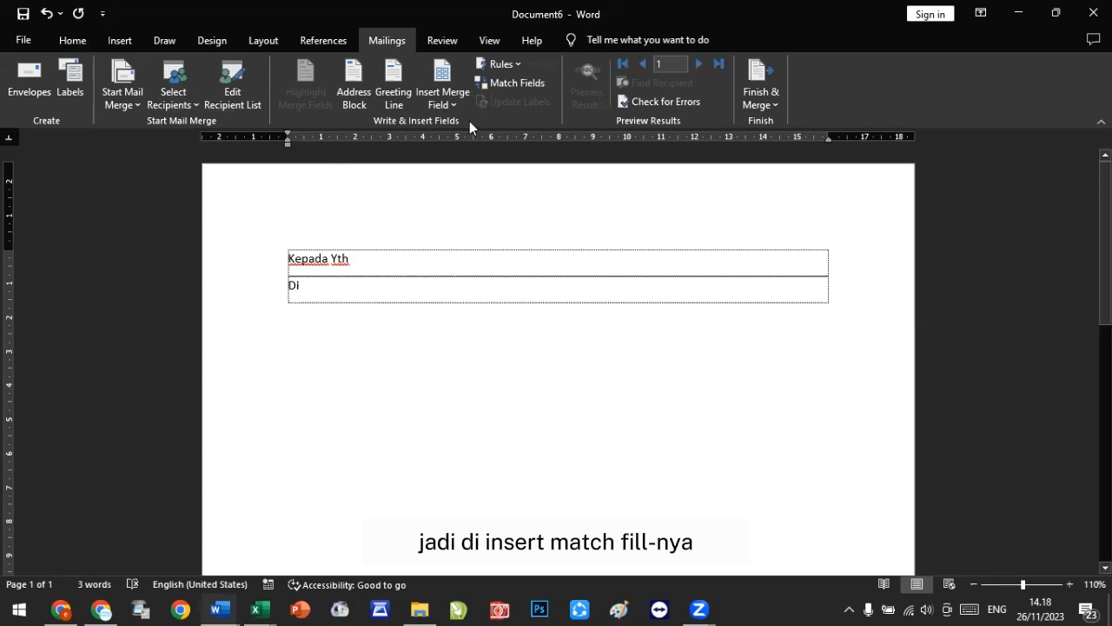
click(444, 106)
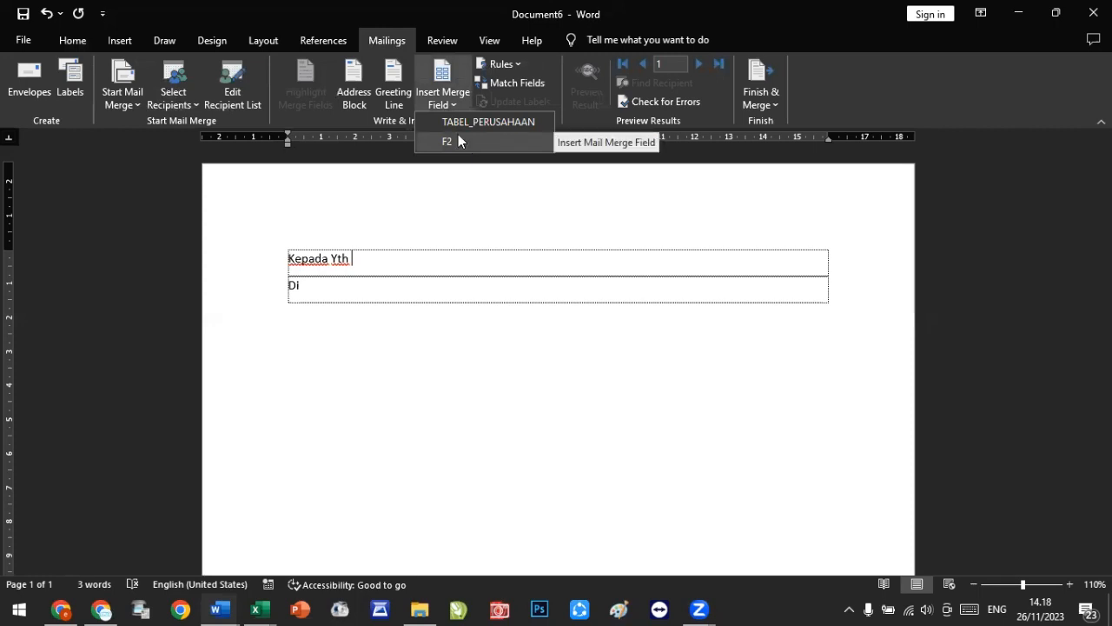
click(232, 80)
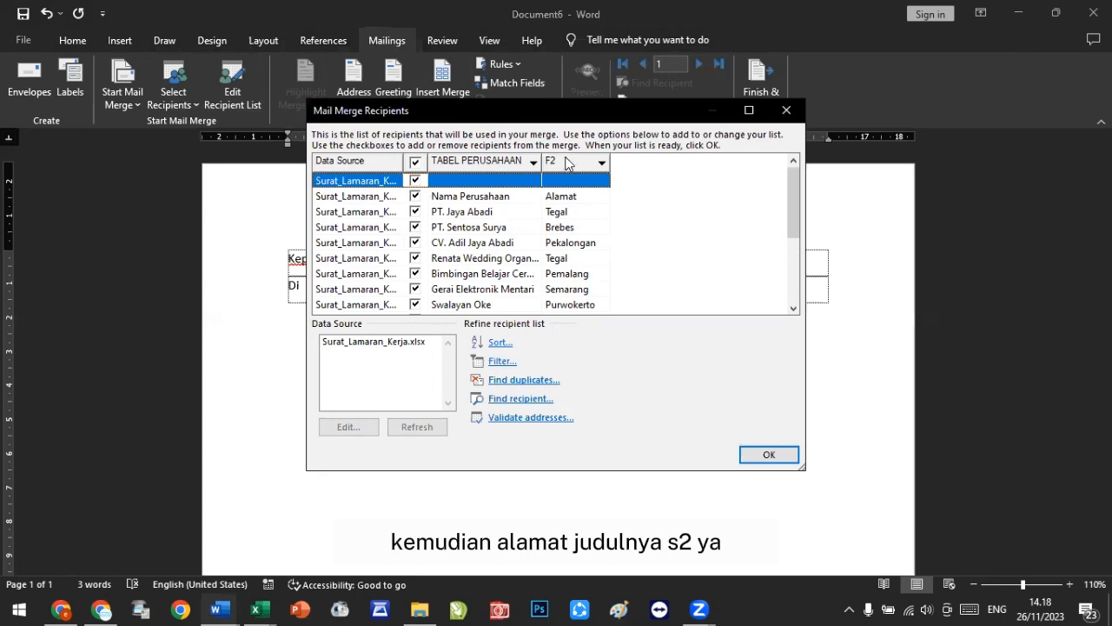
click(787, 110)
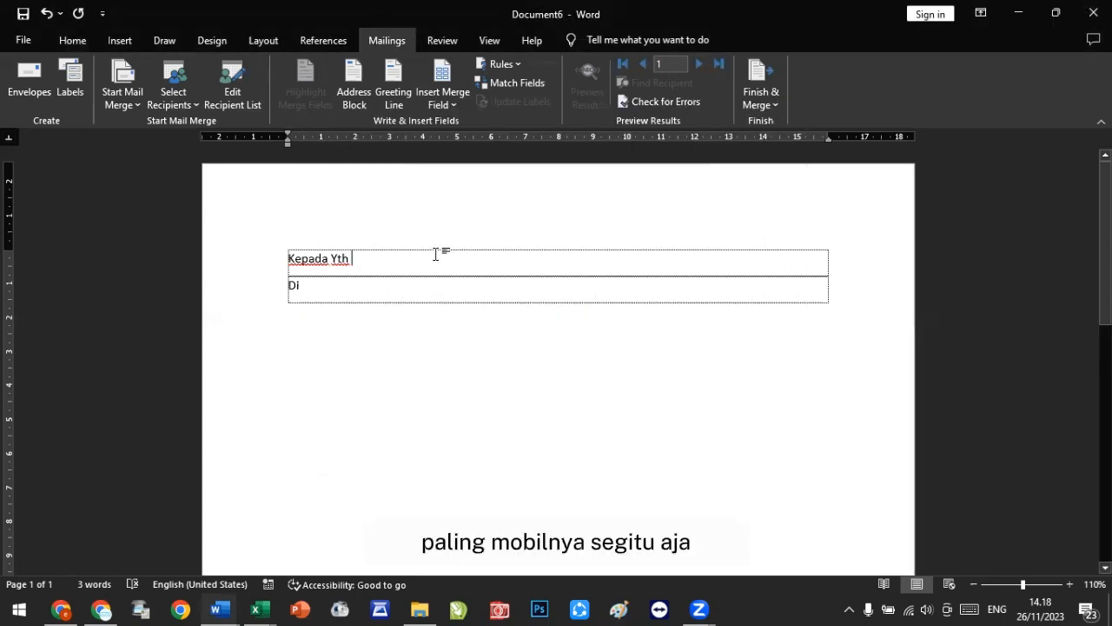
Step: Insert the TABEL_PERUSAHAAN merge field after "Kepada Yth" and the F2 field after "Di"
click(459, 100)
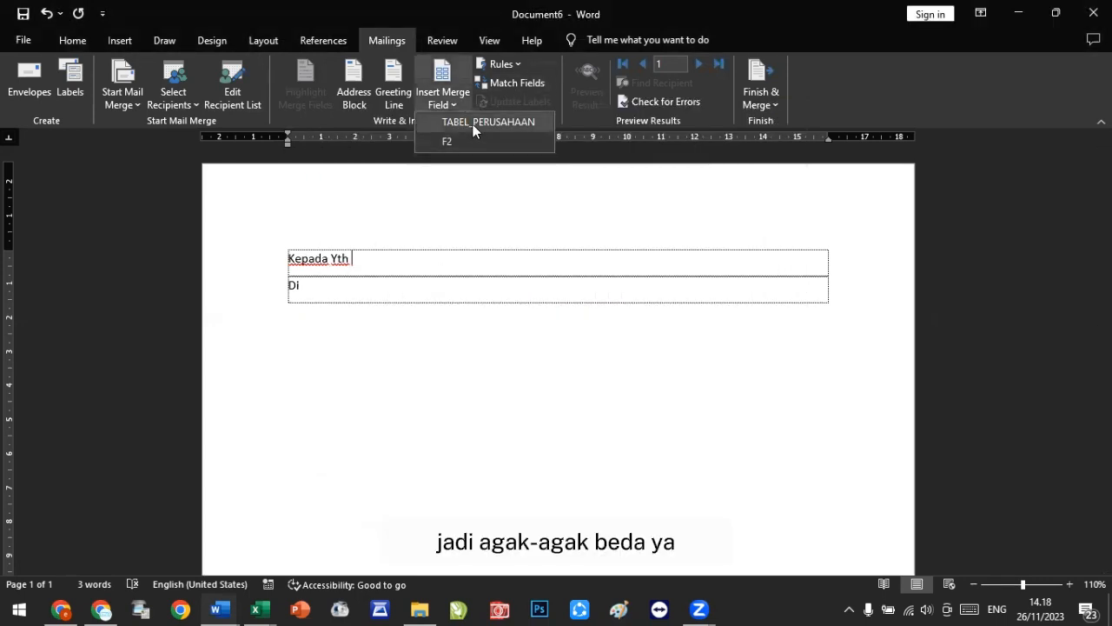
click(473, 124)
click(345, 286)
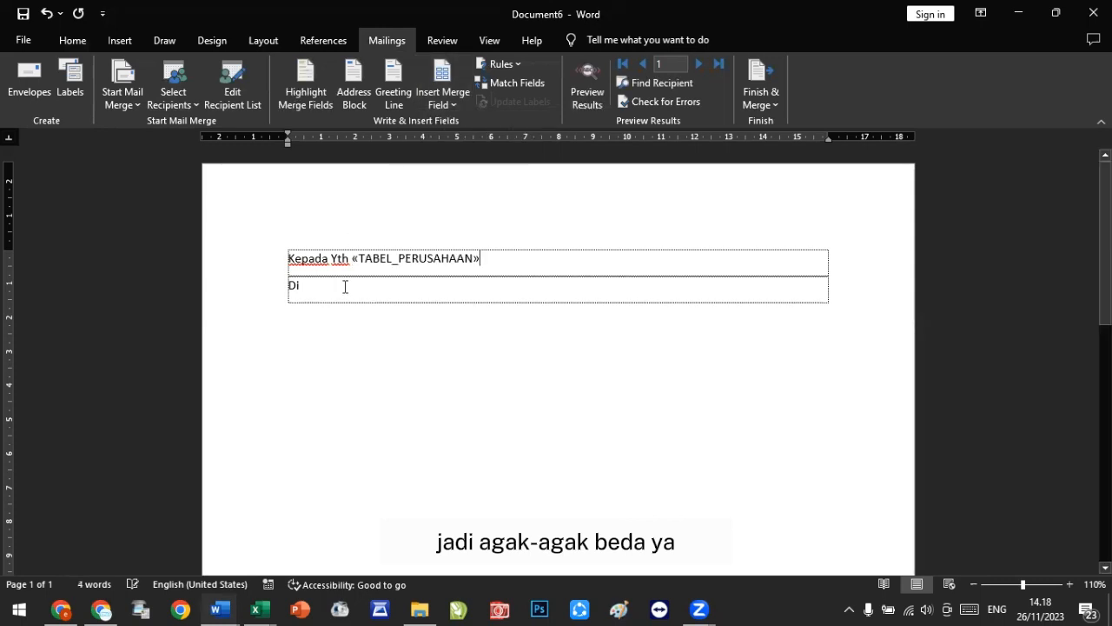
click(443, 108)
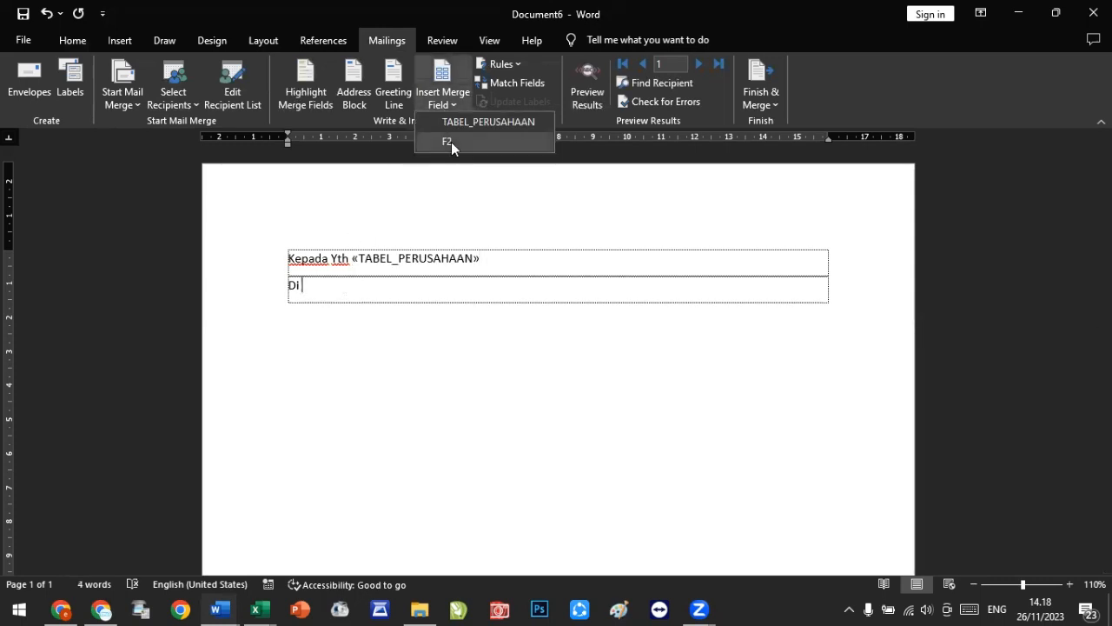
click(449, 142)
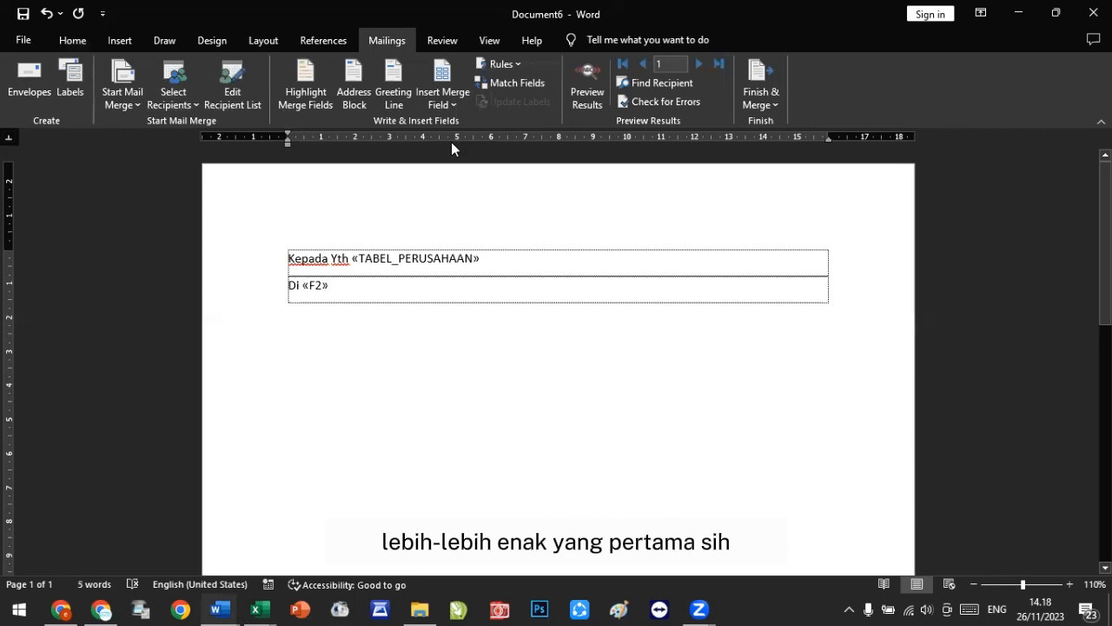
Step: Turn on the merge preview and step forward to the second record
click(581, 79)
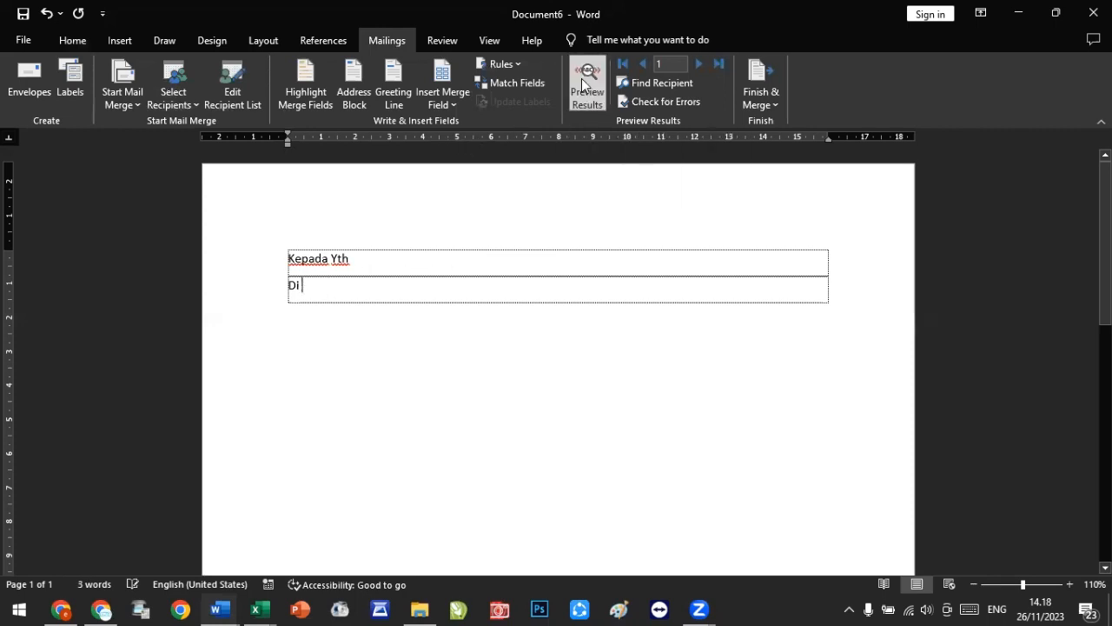
click(699, 67)
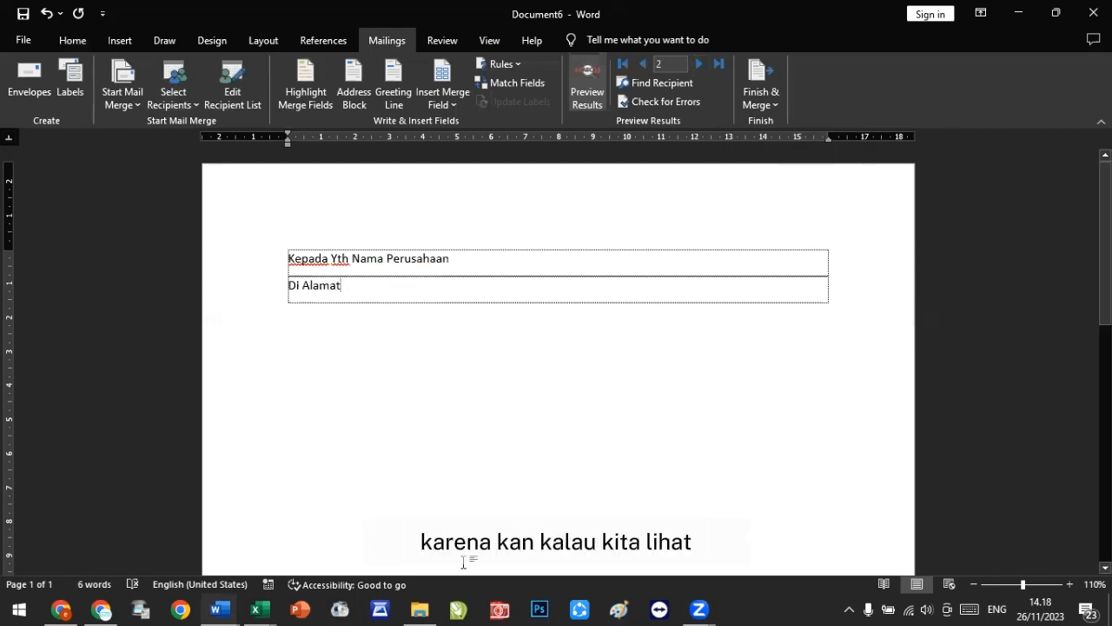
Step: Switch to the Excel workbook and inspect the header rows of Sheet1 and Sheet1 (2)
click(258, 609)
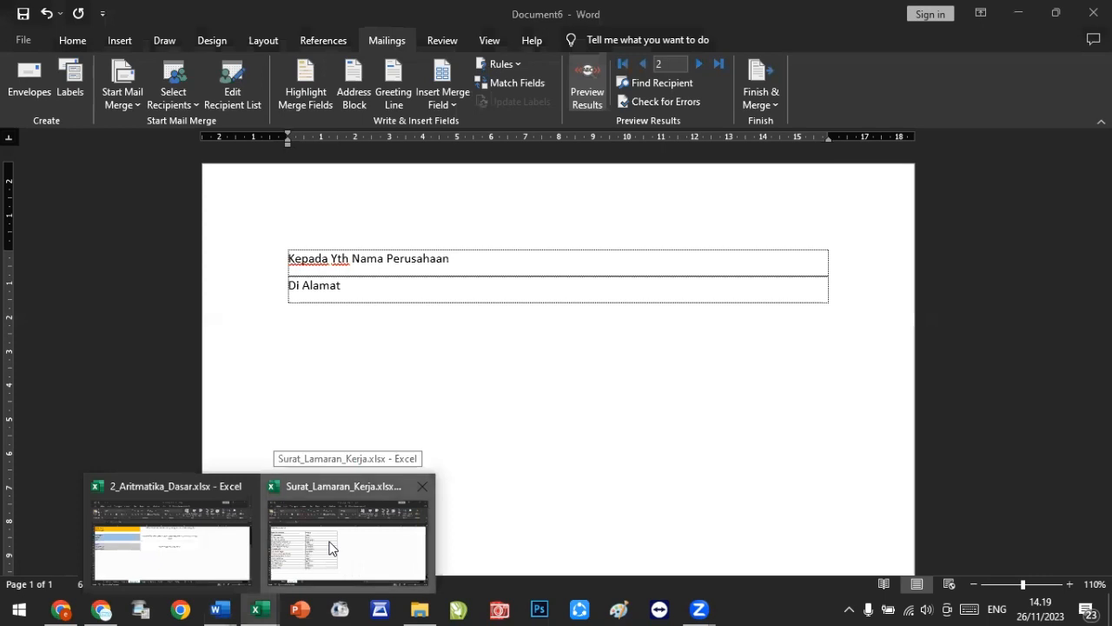
click(348, 540)
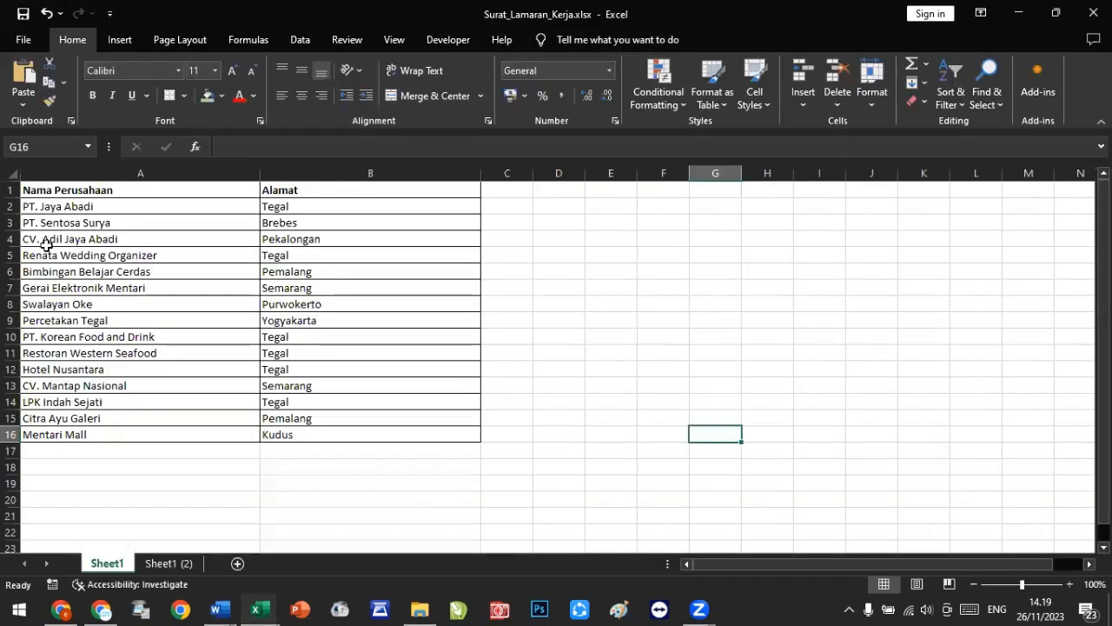
click(12, 190)
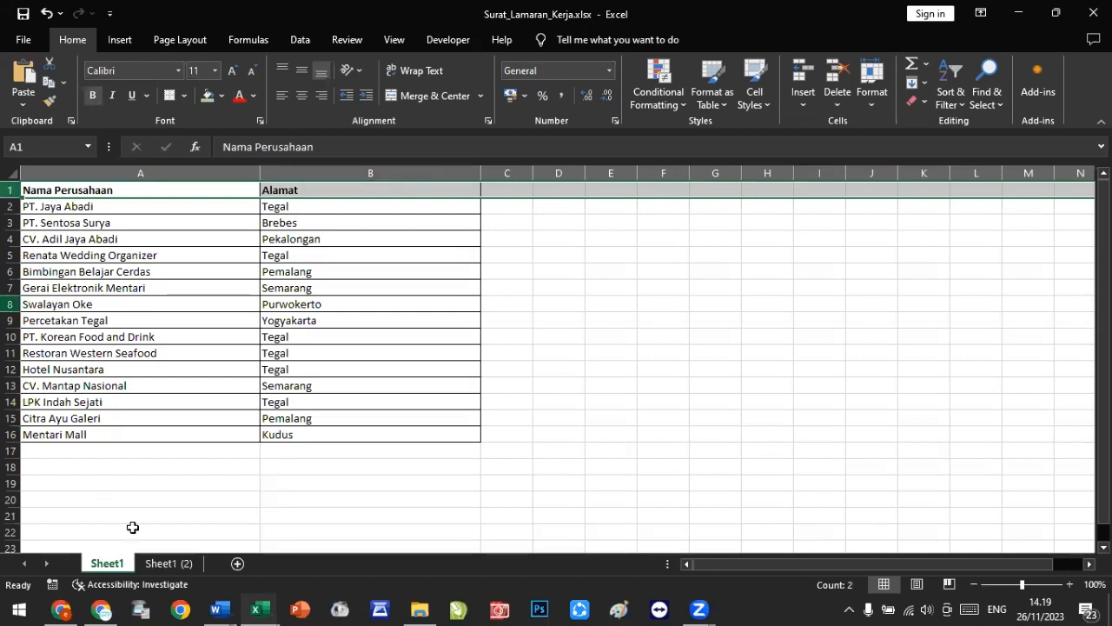
click(163, 563)
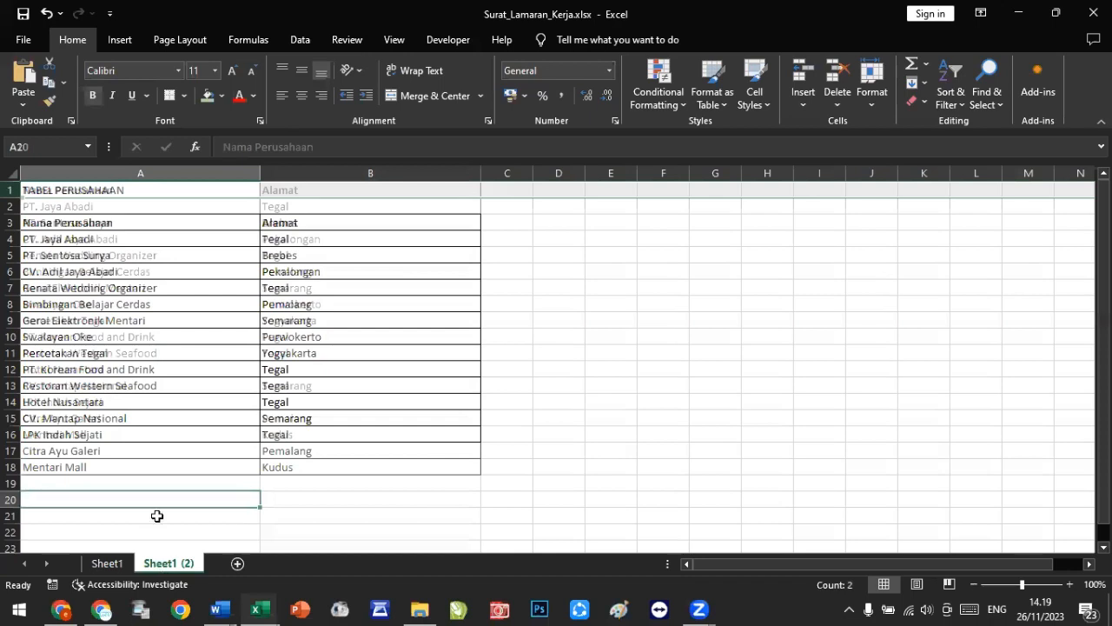
click(11, 189)
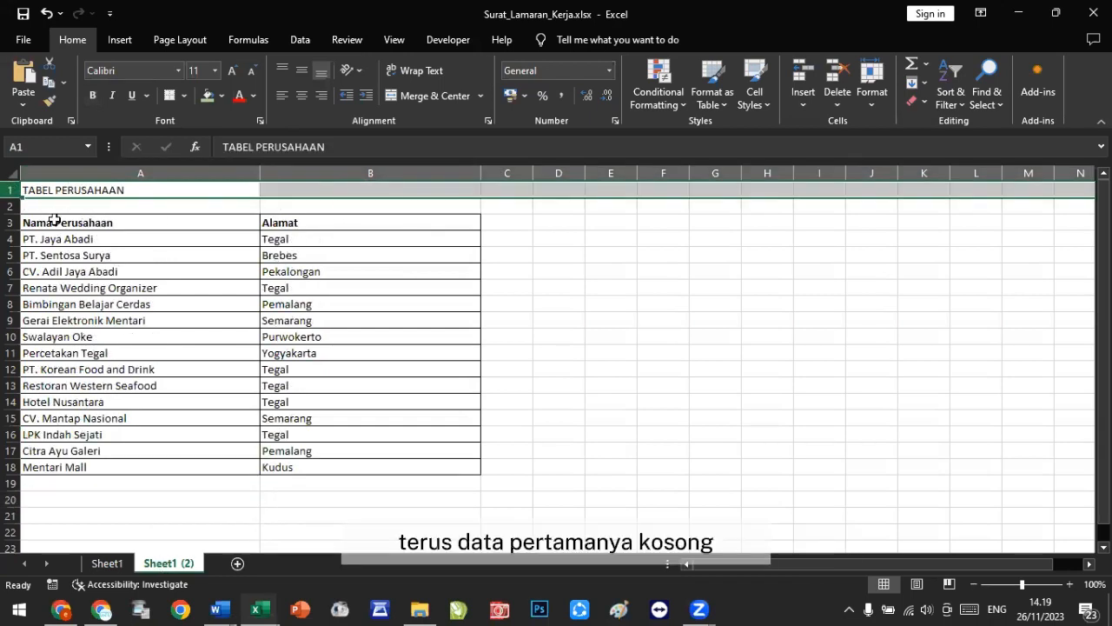
click(8, 206)
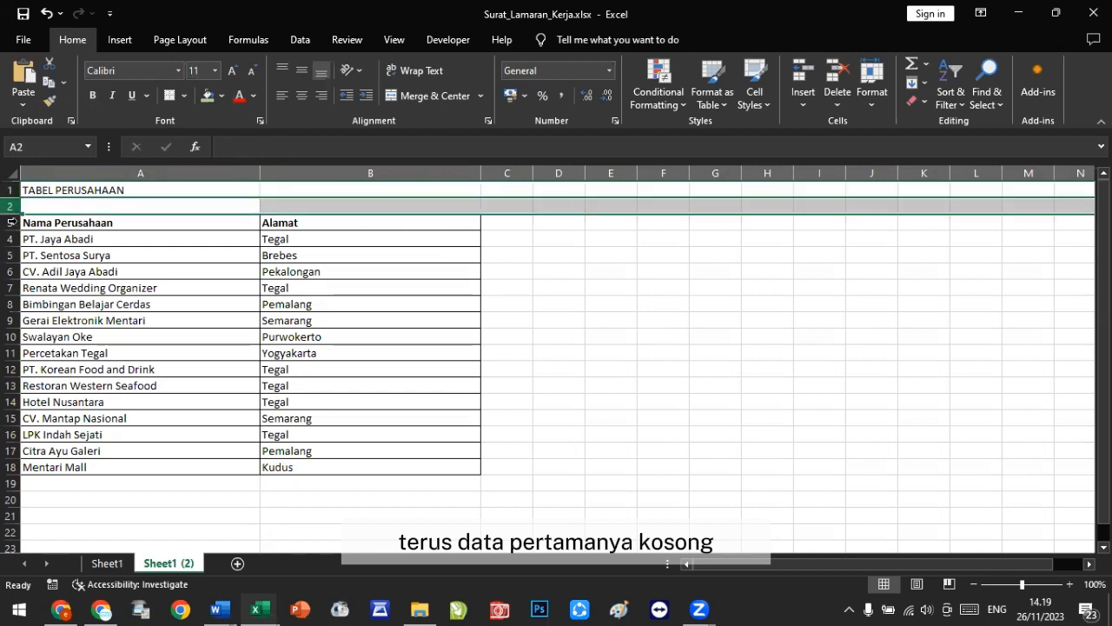
click(10, 223)
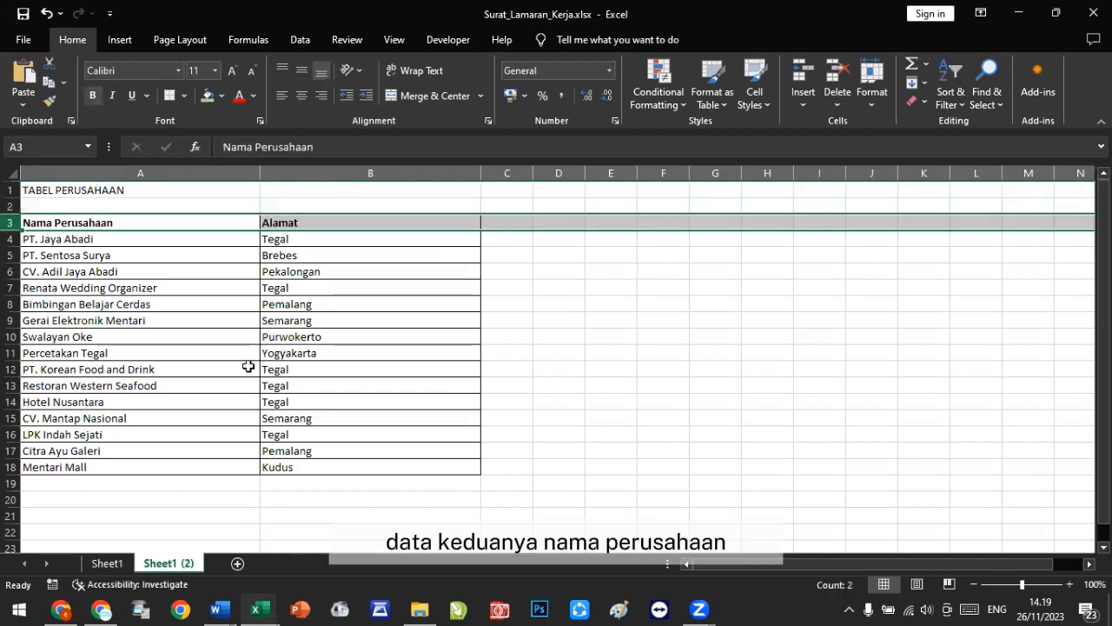
click(11, 238)
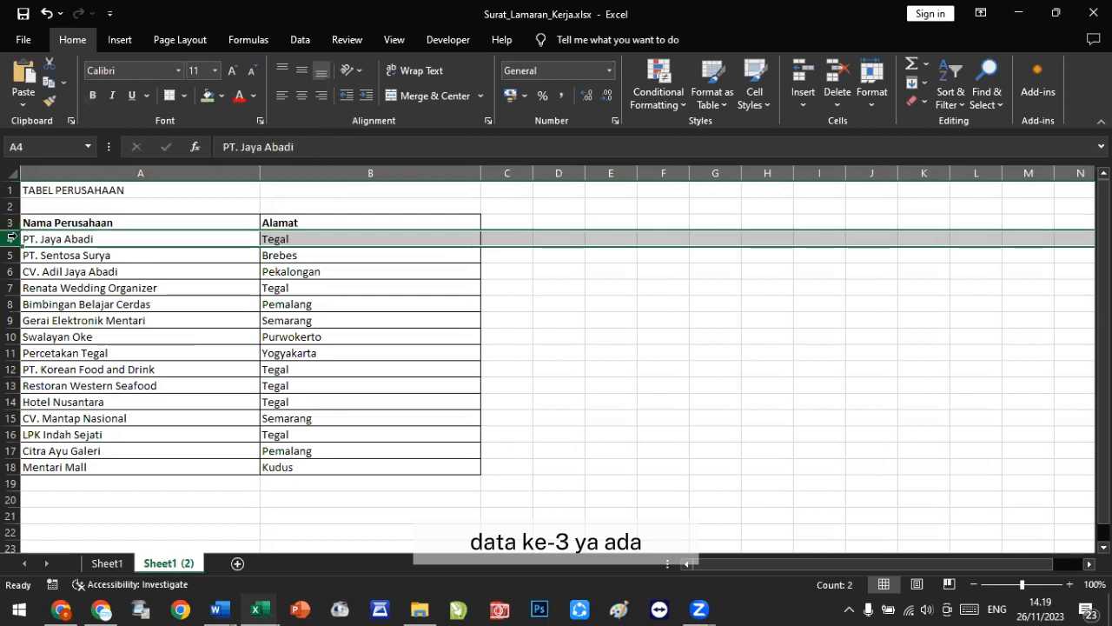
Step: Exclude the blank first record and the header record from the merge recipient list
click(1019, 15)
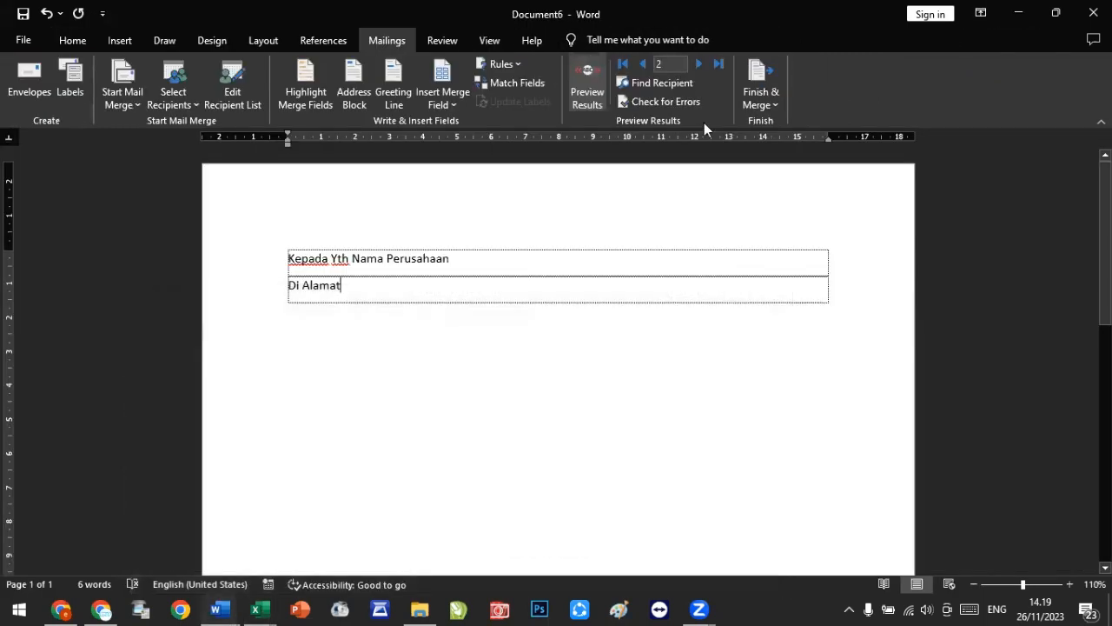
click(697, 64)
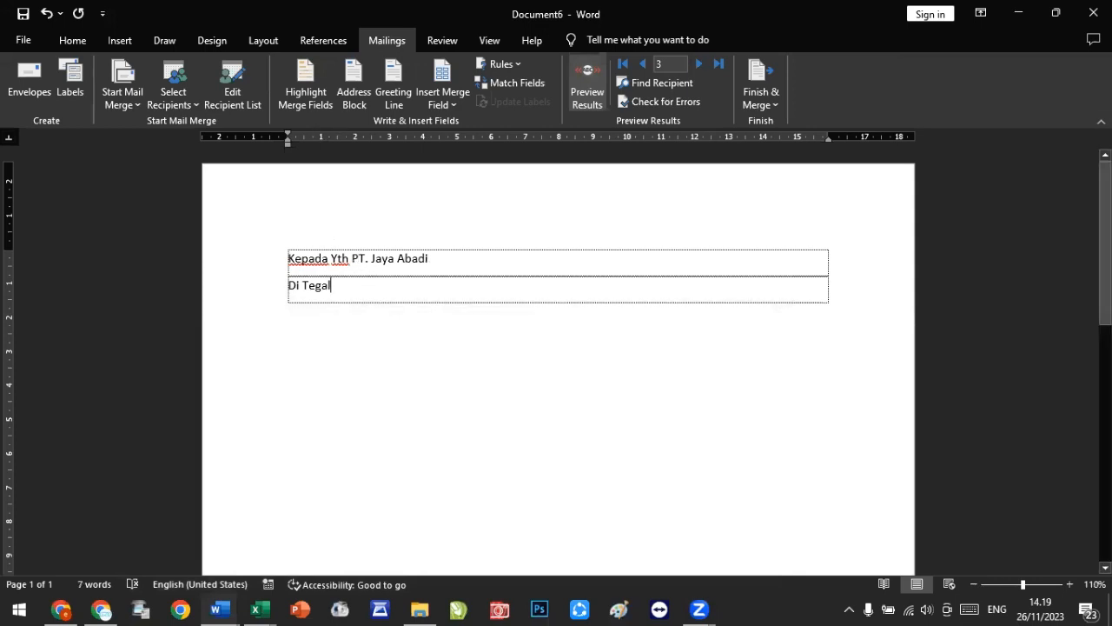
click(241, 90)
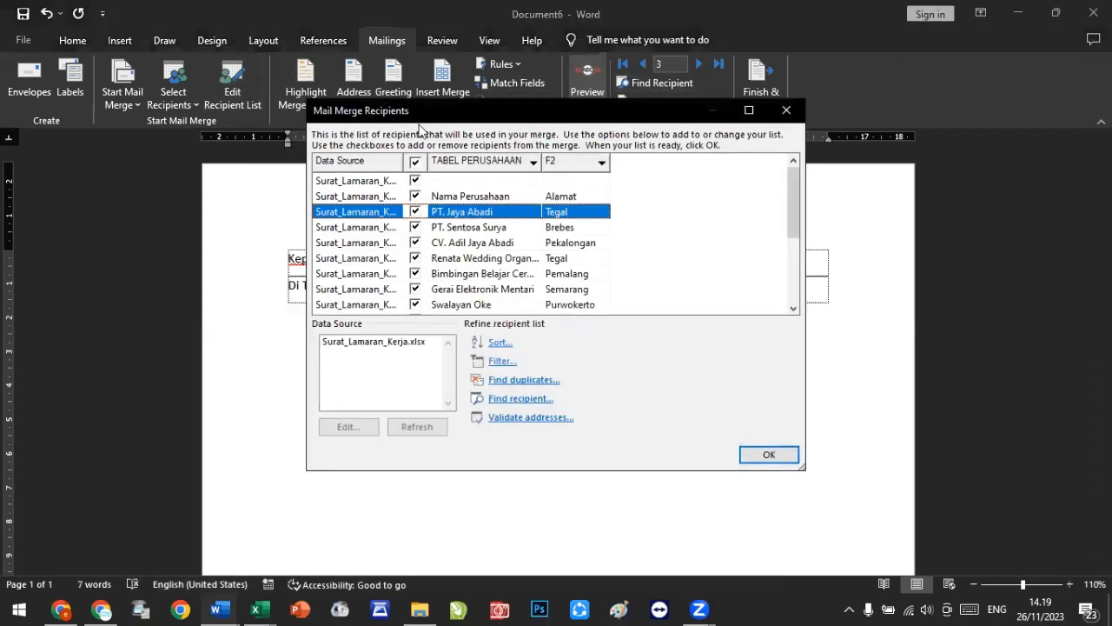
click(415, 181)
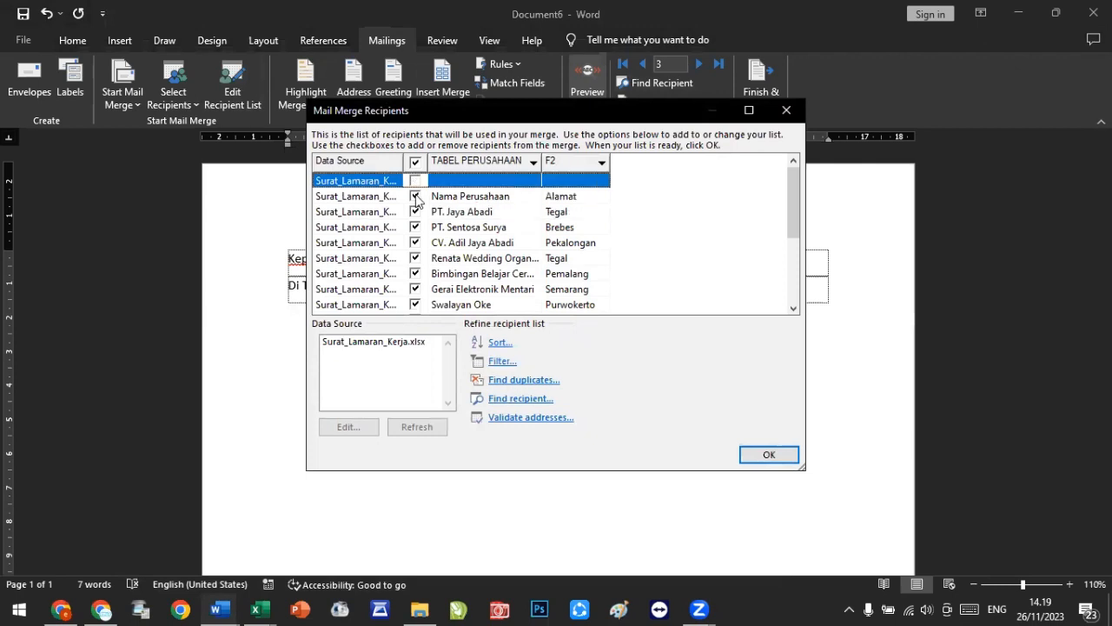
click(415, 196)
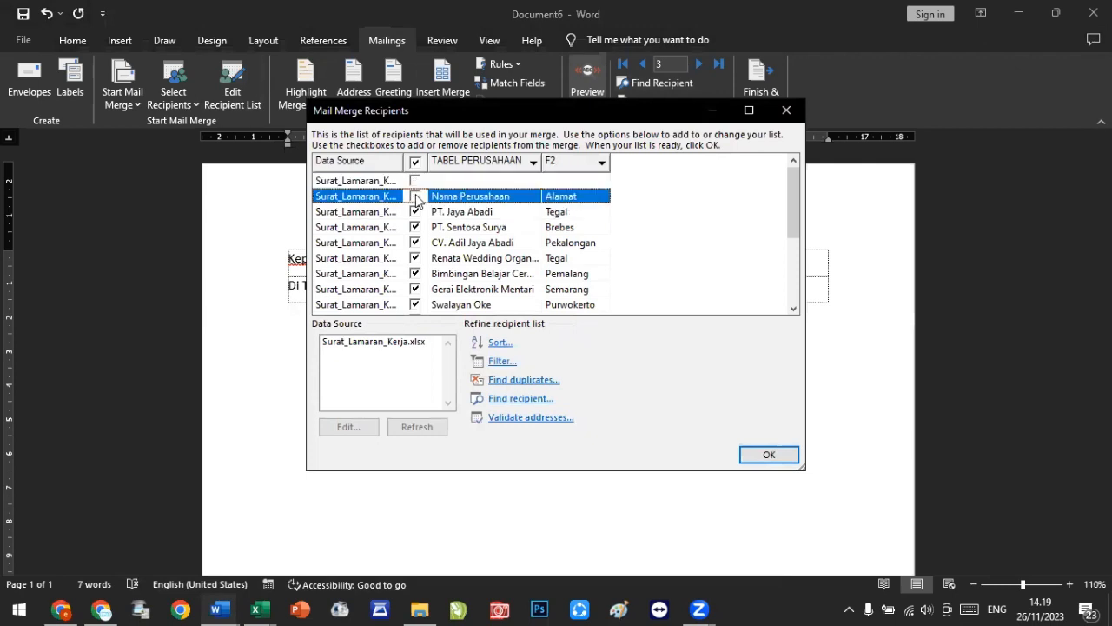
click(766, 453)
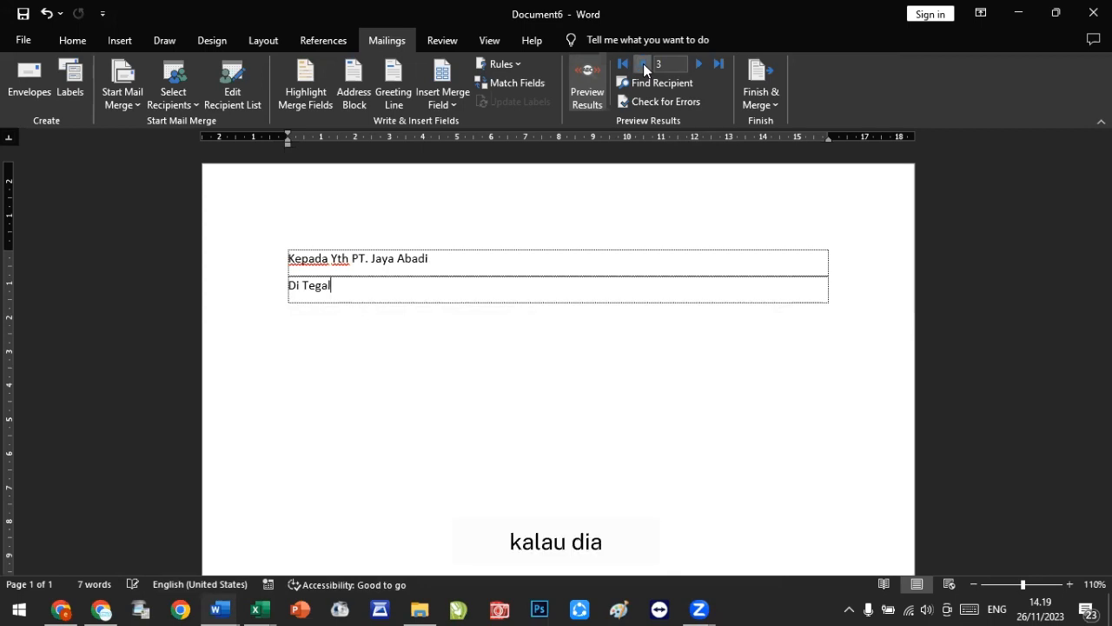
Step: Merge all records into a new document by editing individual documents
click(252, 108)
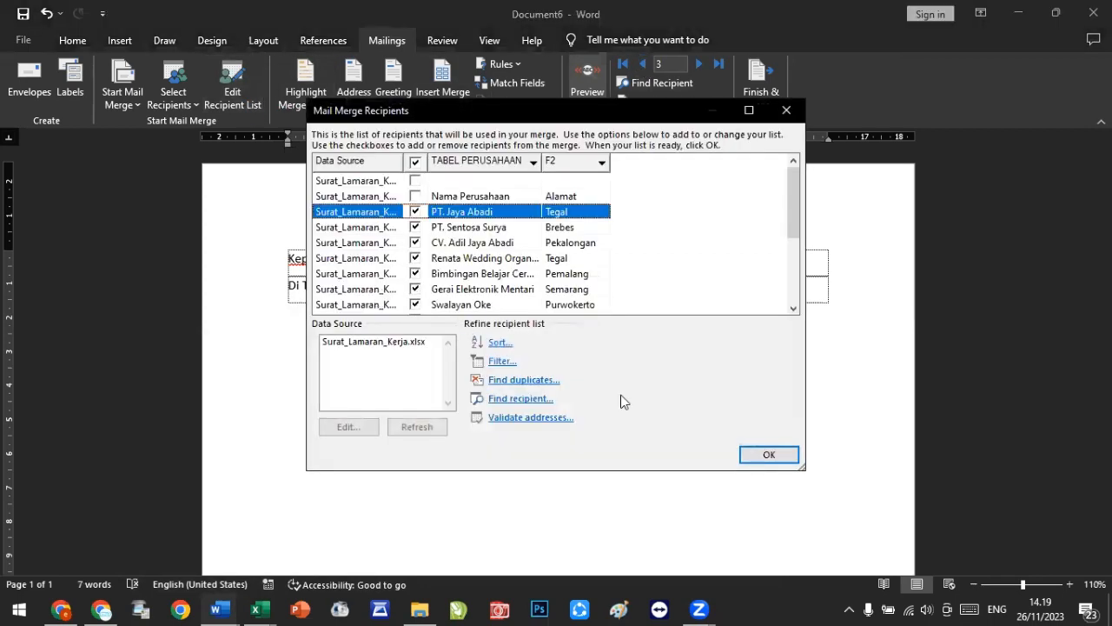
click(769, 455)
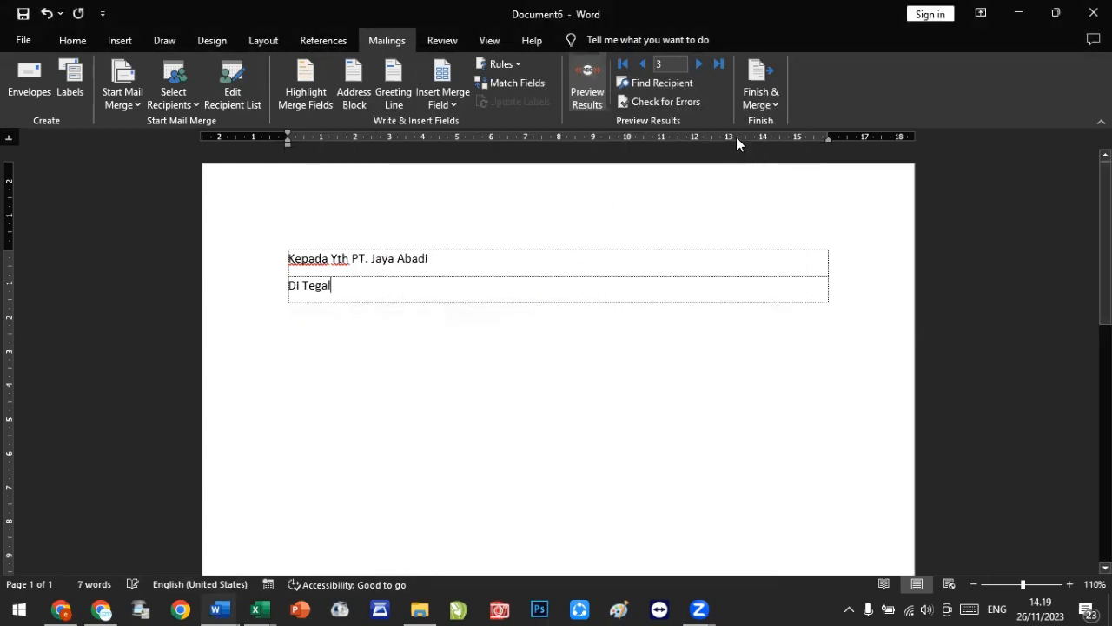
click(764, 106)
click(782, 113)
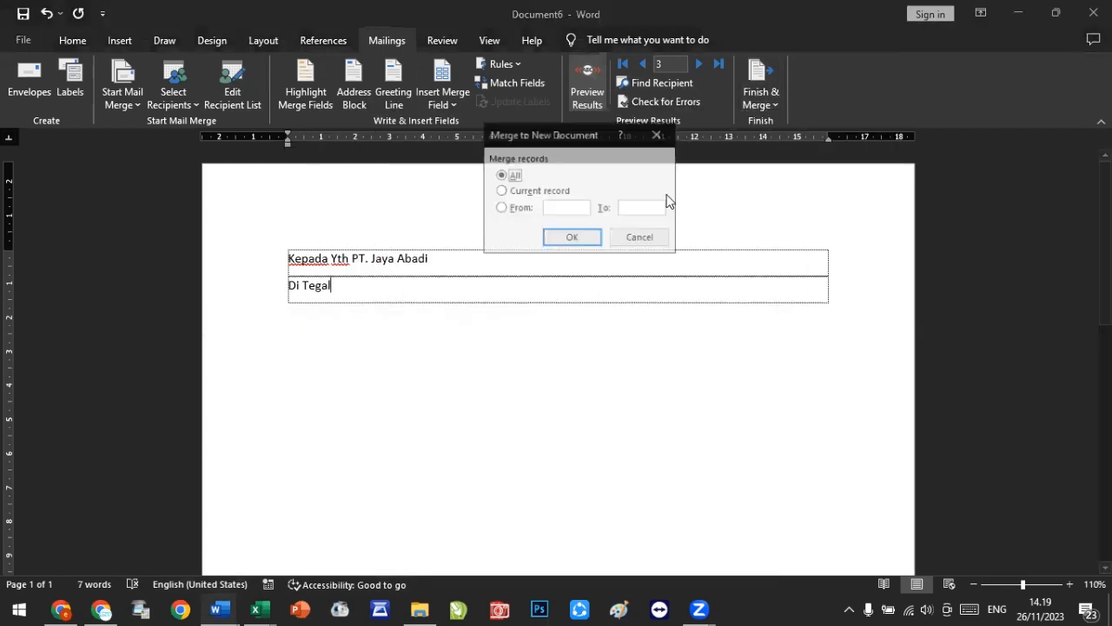
click(546, 241)
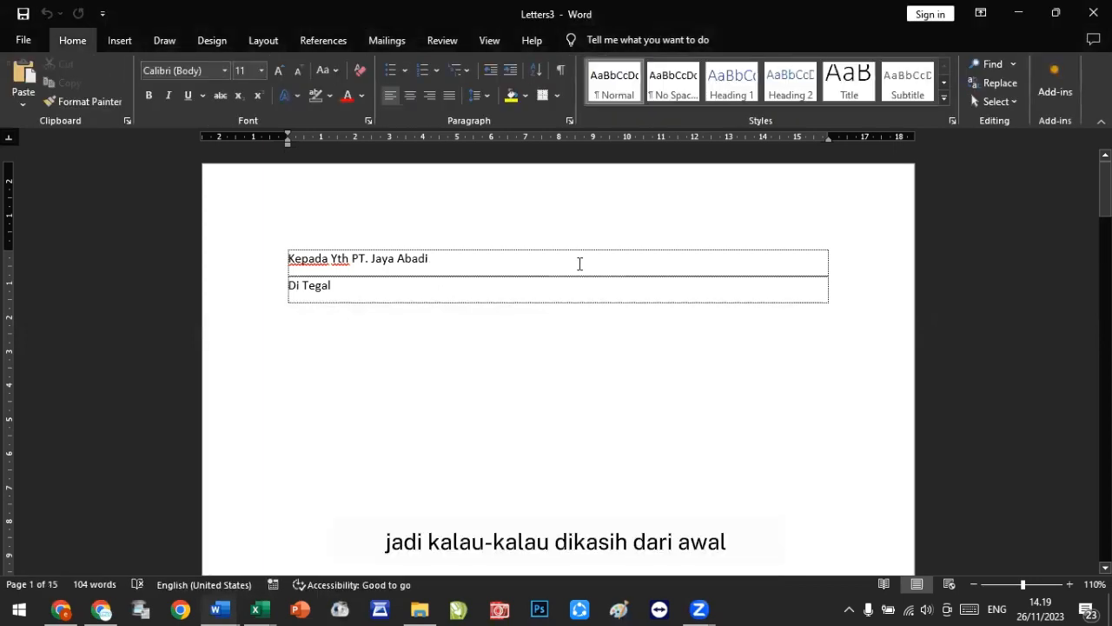
Step: Switch to the Excel workbook and compare the rows of Sheet1 (2) and Sheet1
click(258, 608)
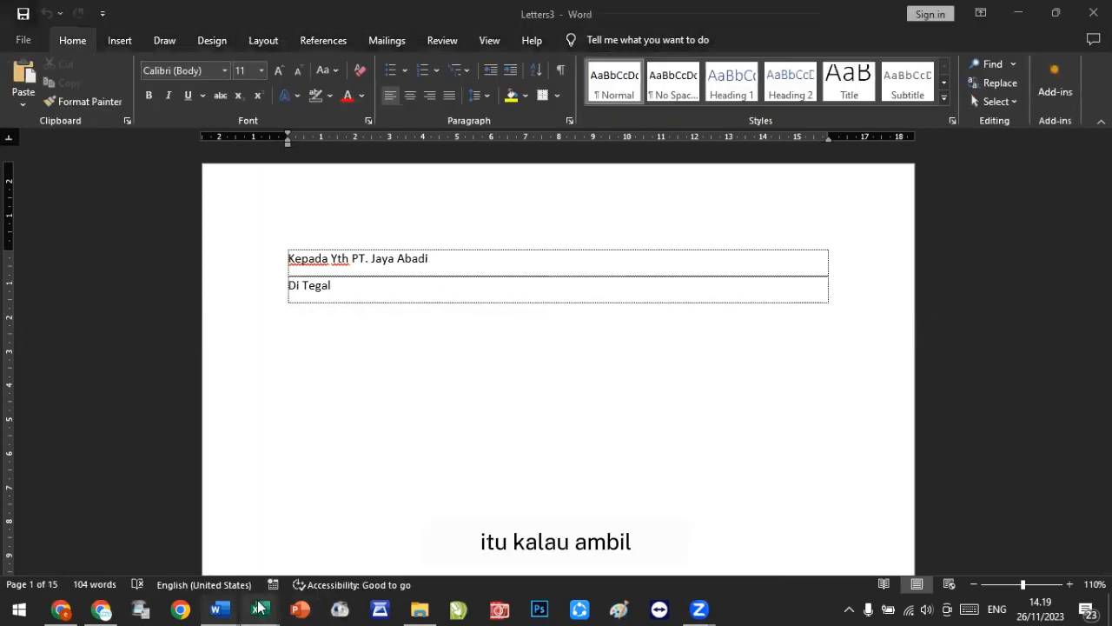
click(345, 542)
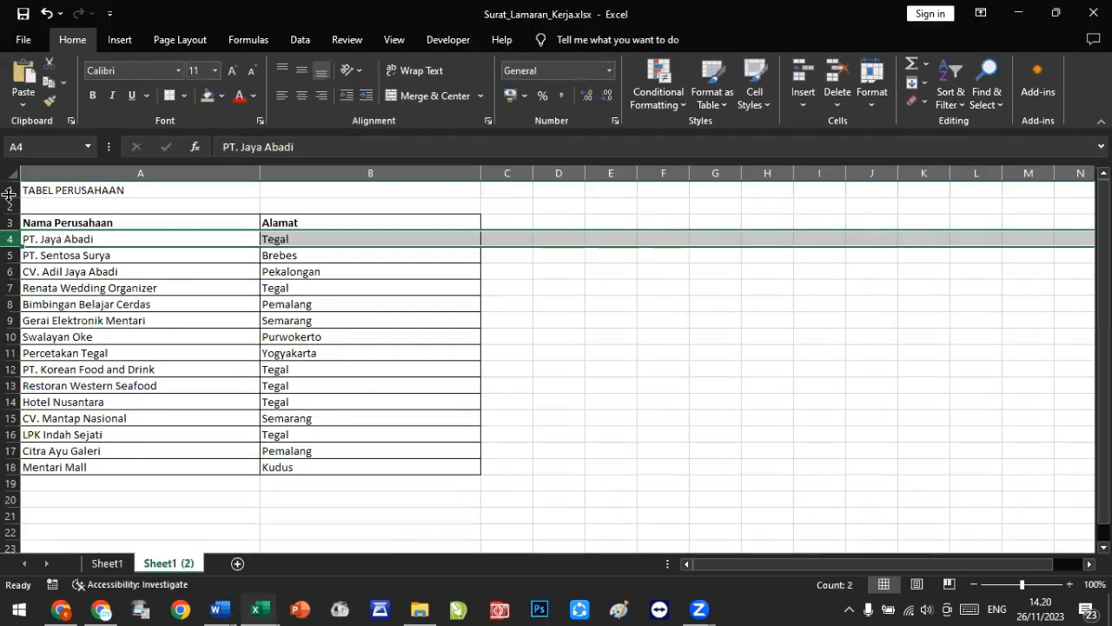
drag(7, 207, 7, 196)
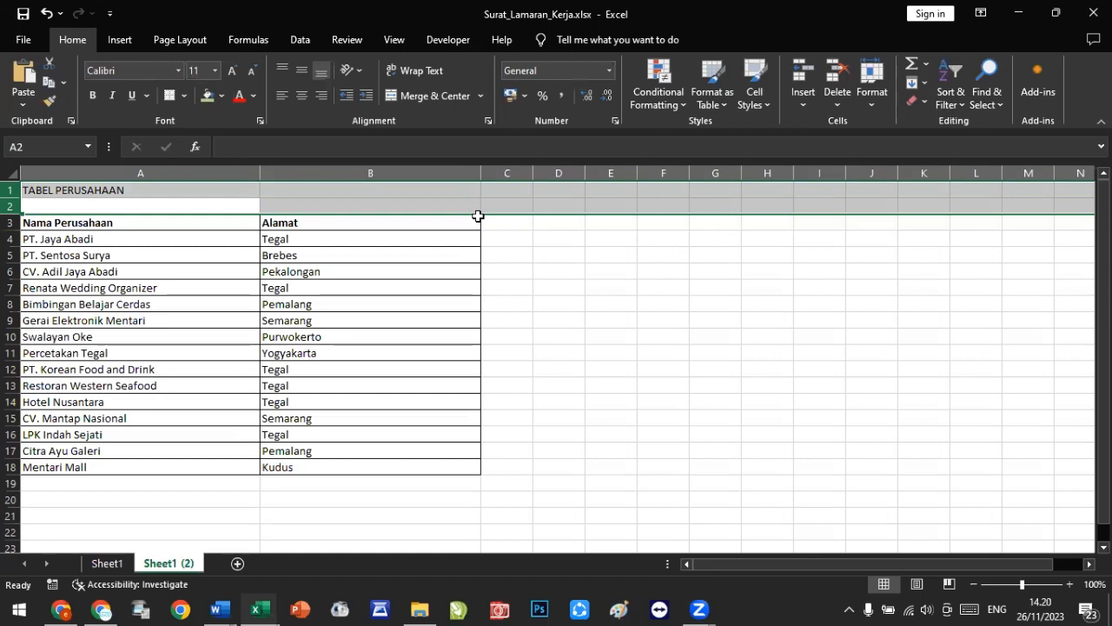
click(536, 220)
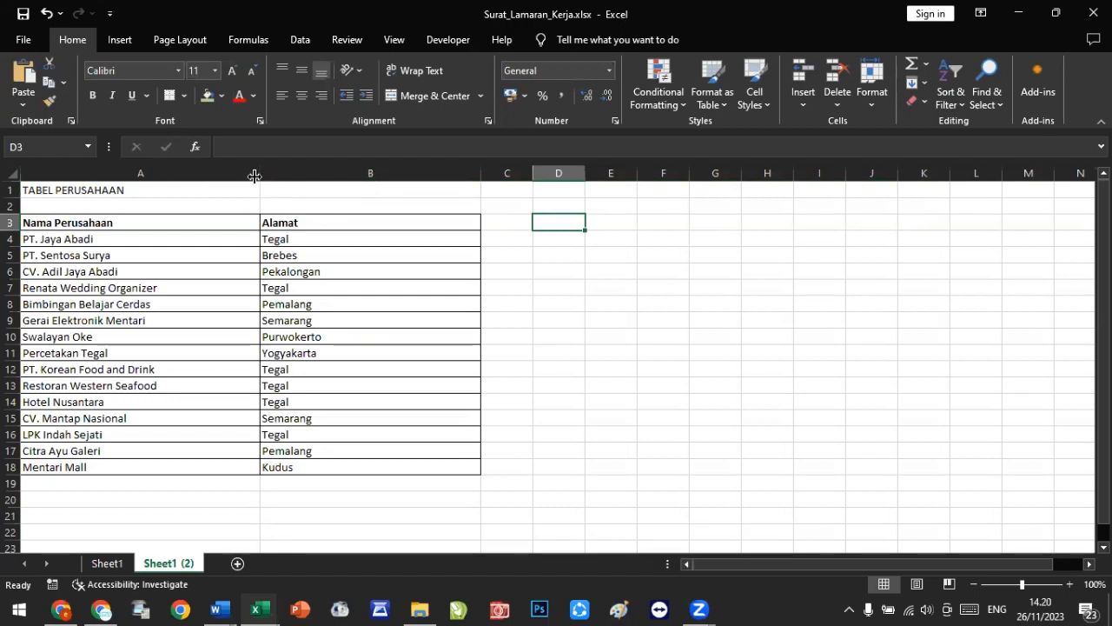
drag(11, 188, 8, 206)
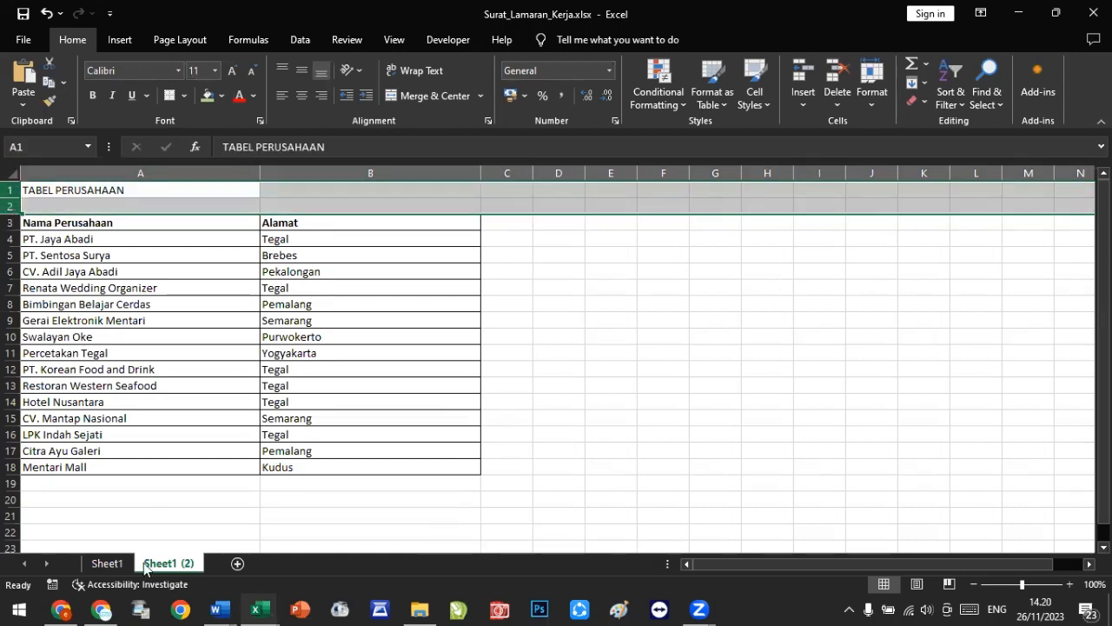
click(107, 564)
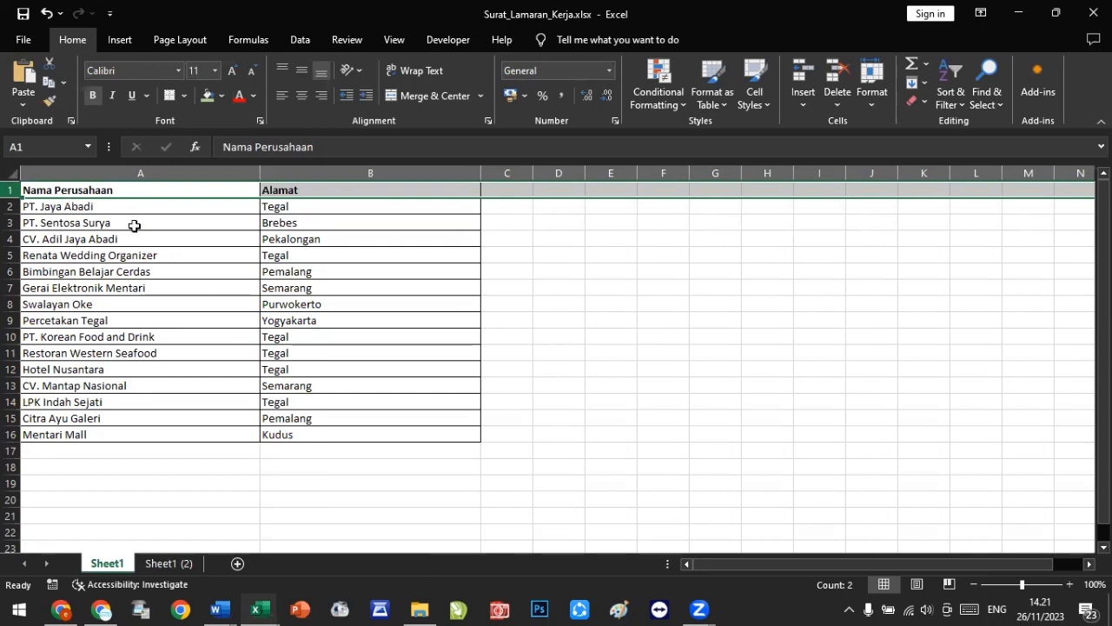
click(576, 480)
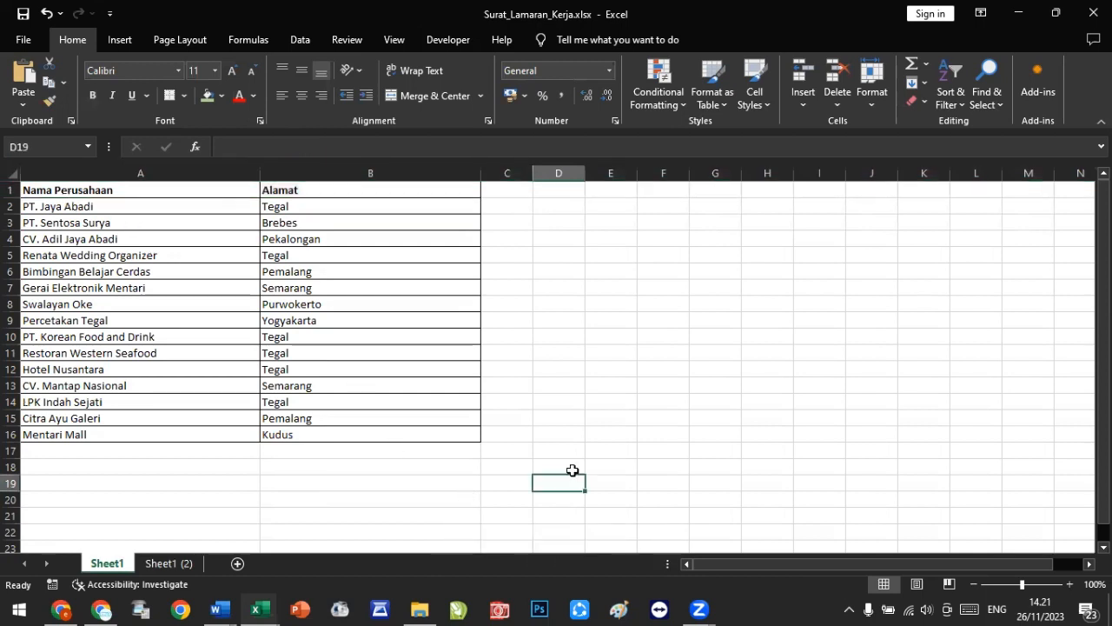